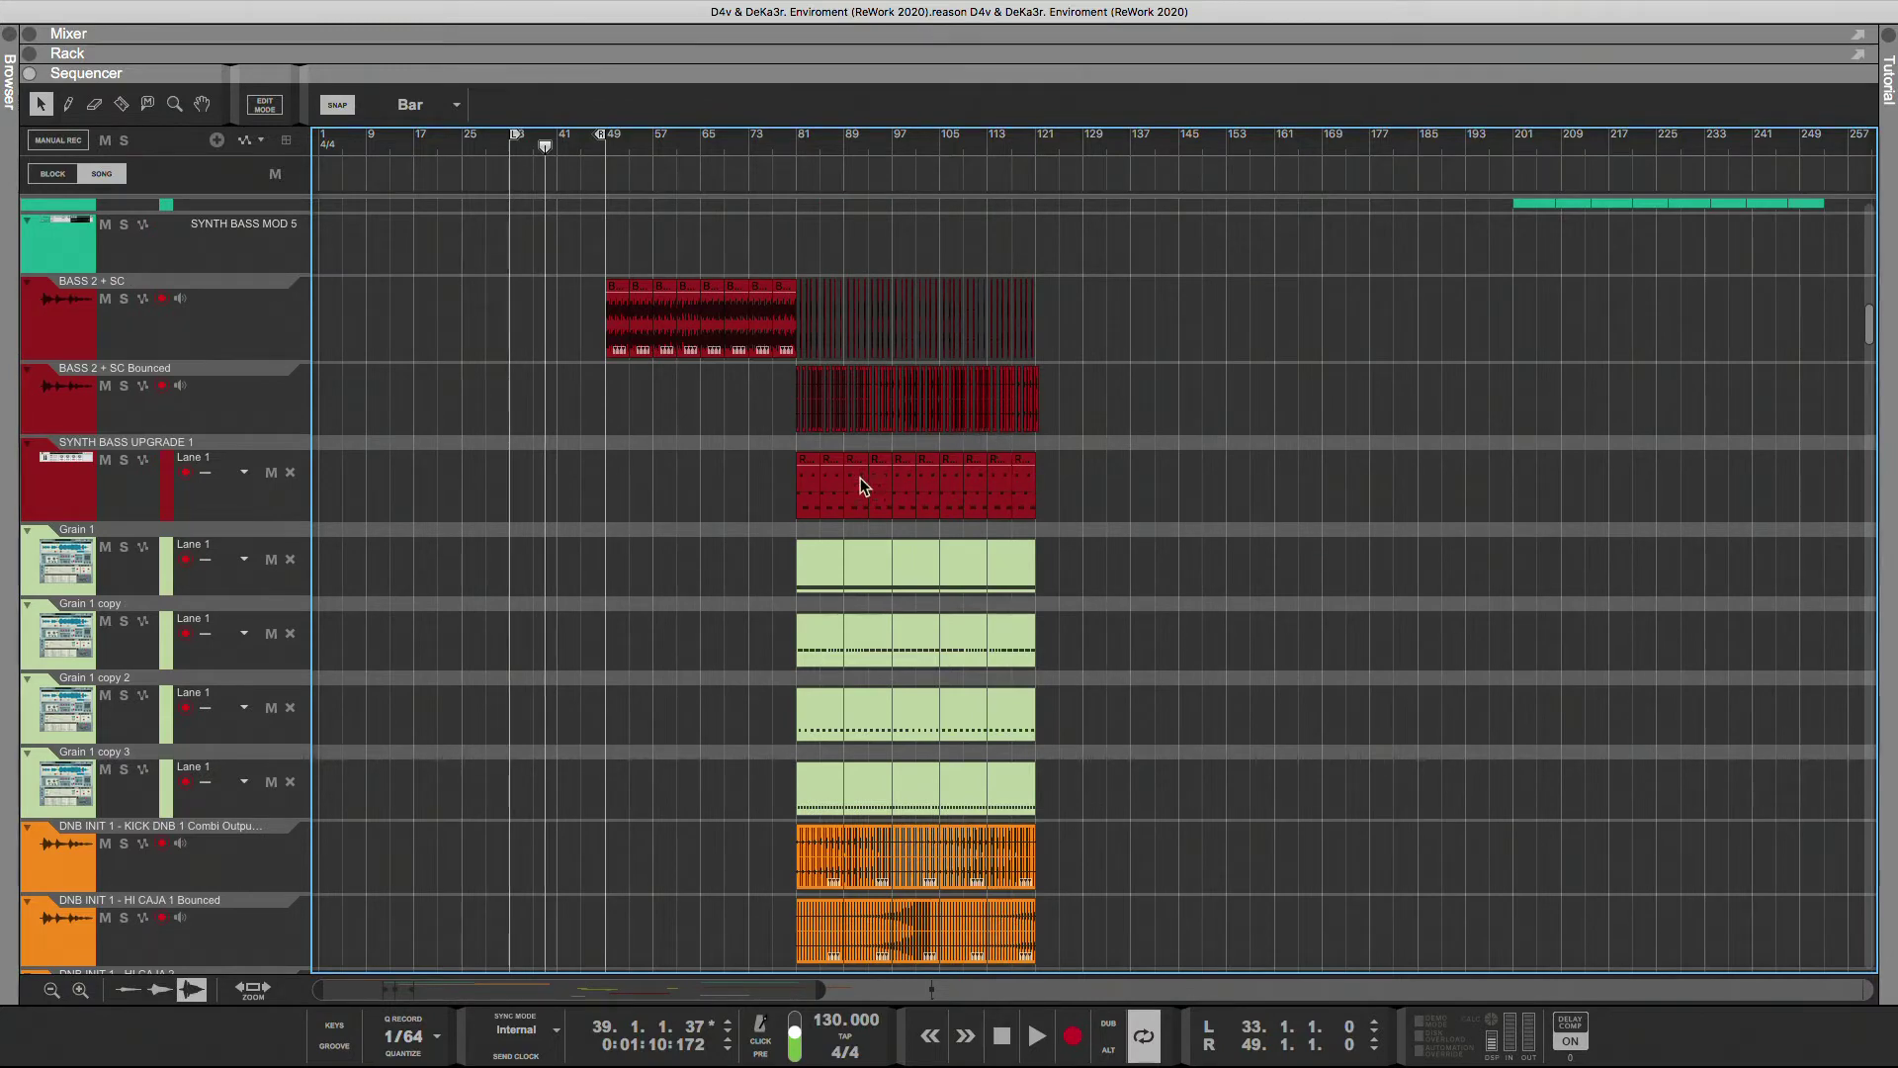
- Move the tracks from HH through Audio Track 2 copy up together, placing them directly above the BASS 2 + SC track
{"action": "scroll", "coordinate": [781, 566], "scroll_direction": "down", "scroll_amount": 15}
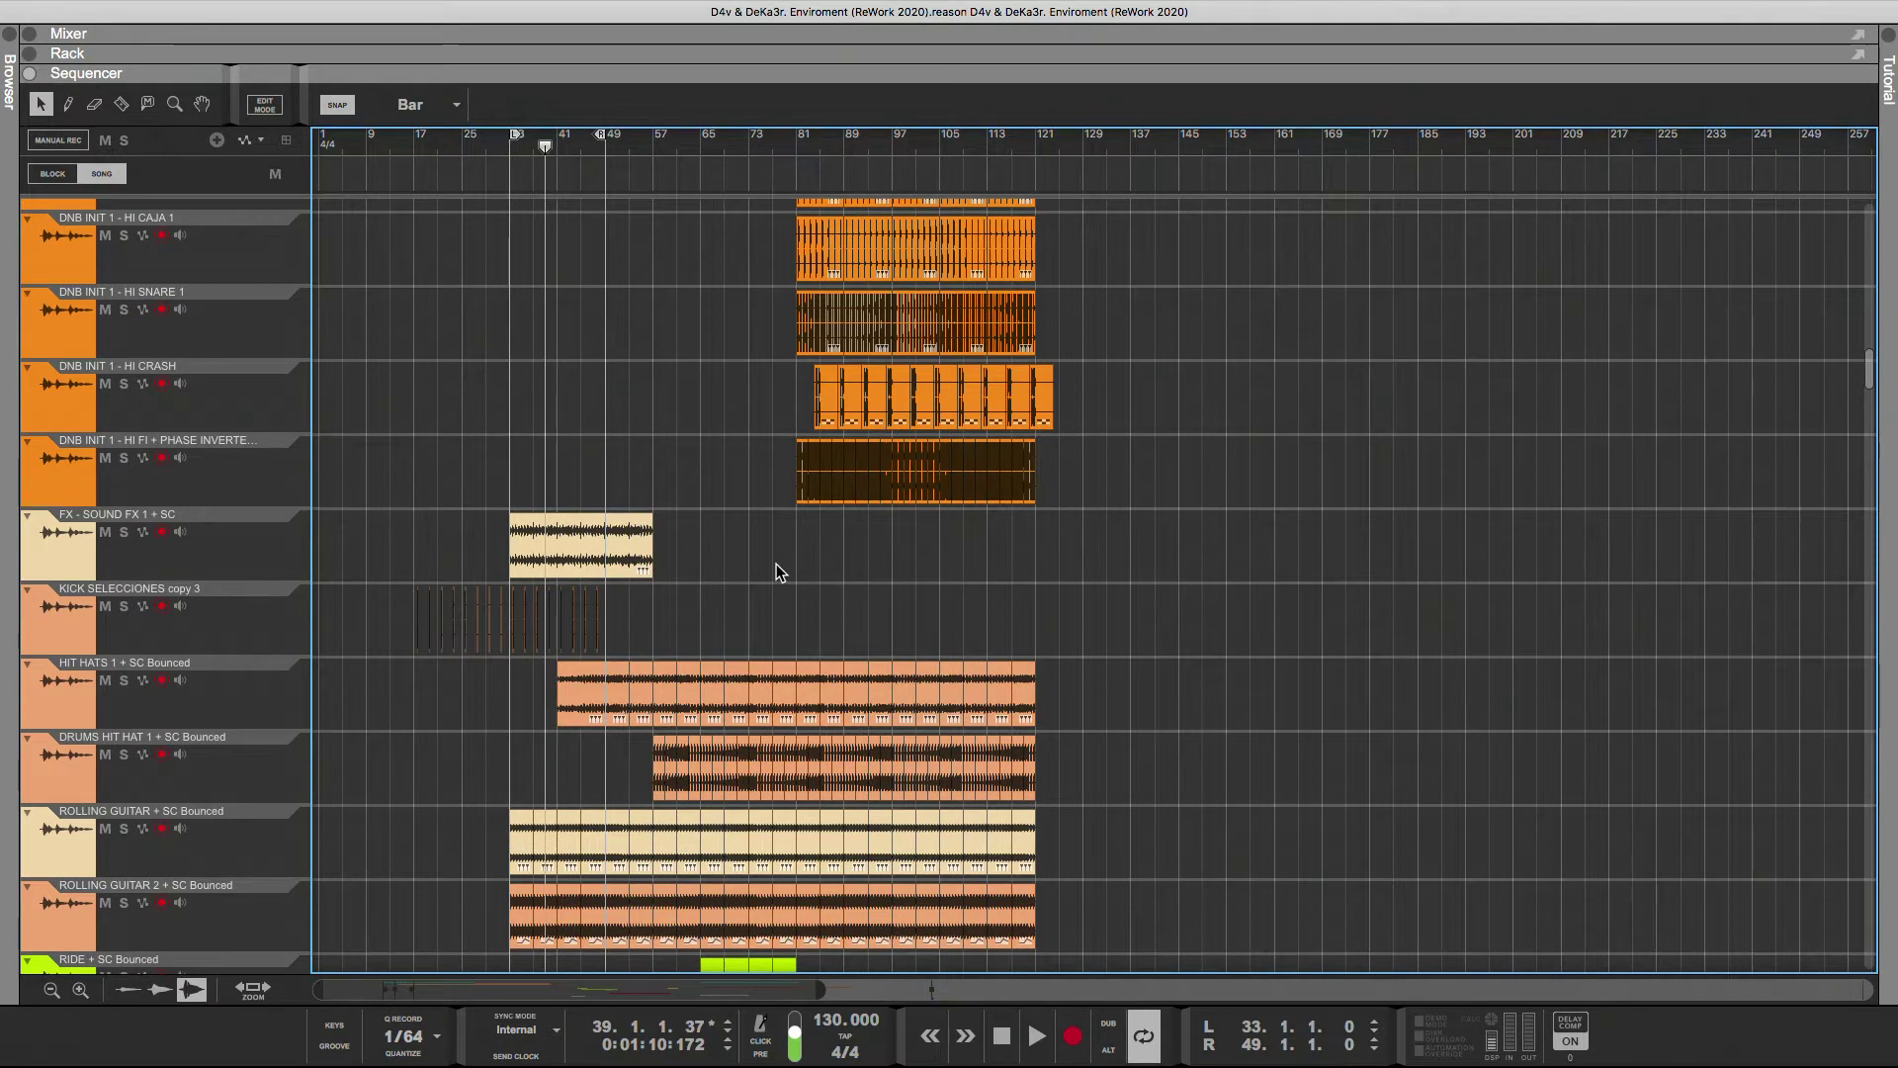
{"action": "scroll", "coordinate": [775, 570], "scroll_direction": "down", "scroll_amount": 2}
{"action": "scroll", "coordinate": [678, 635], "scroll_direction": "down", "scroll_amount": 20}
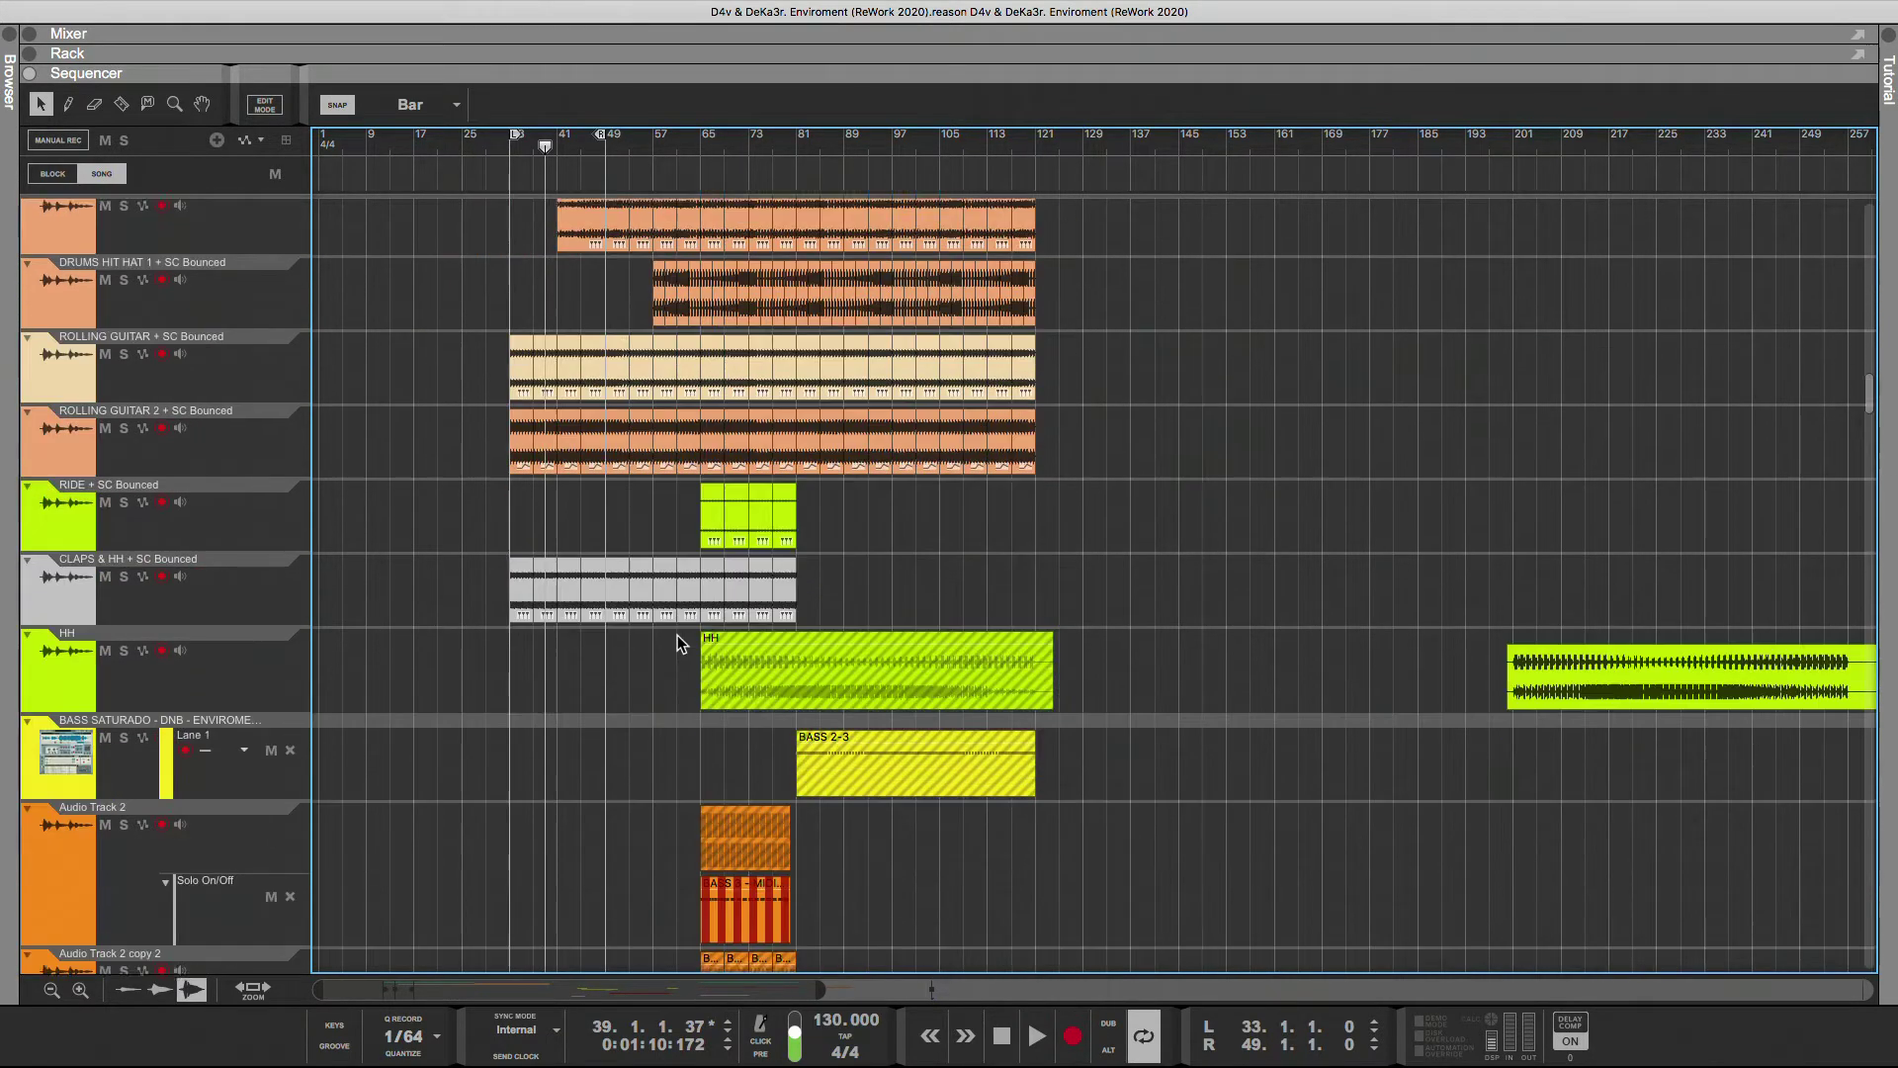
{"action": "scroll", "coordinate": [672, 637], "scroll_direction": "up", "scroll_amount": 2}
{"action": "scroll", "coordinate": [672, 632], "scroll_direction": "down", "scroll_amount": 8}
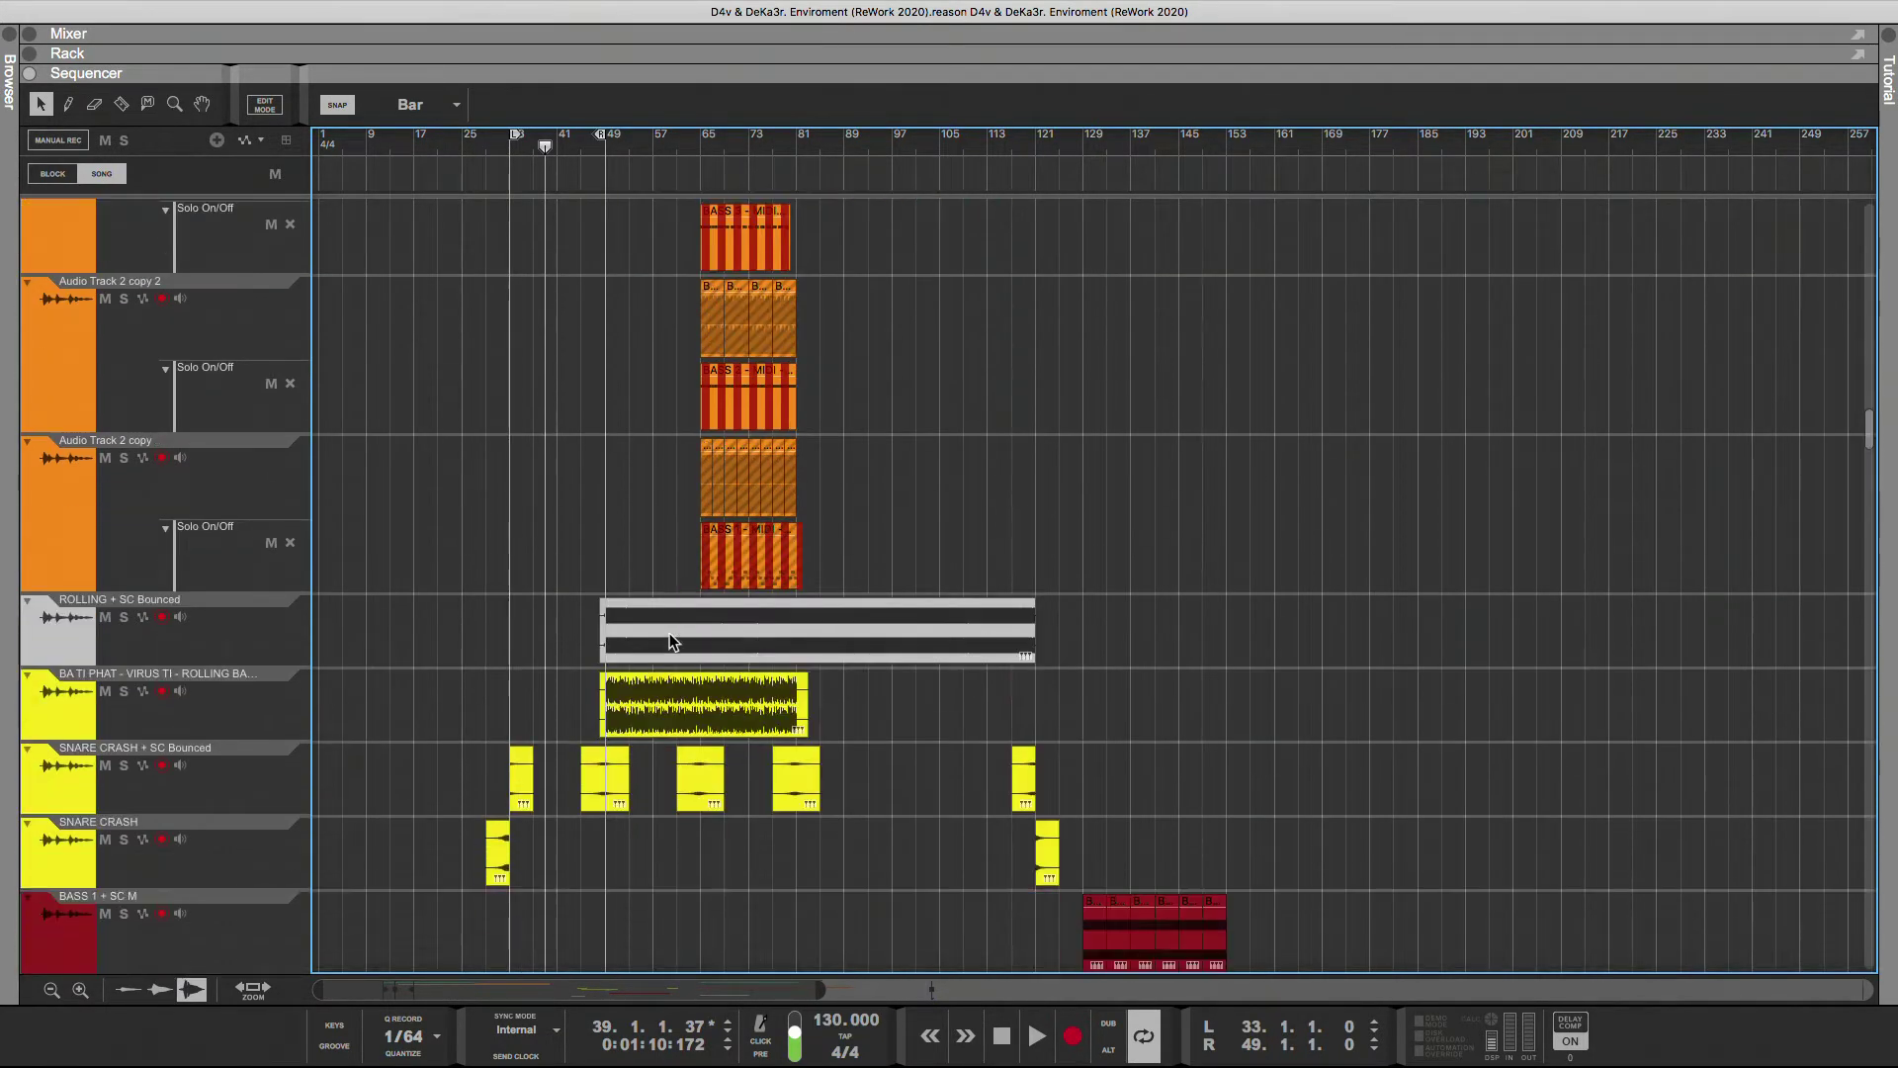
{"action": "scroll", "coordinate": [668, 631], "scroll_direction": "up", "scroll_amount": 4}
{"action": "scroll", "coordinate": [669, 631], "scroll_direction": "up", "scroll_amount": 2}
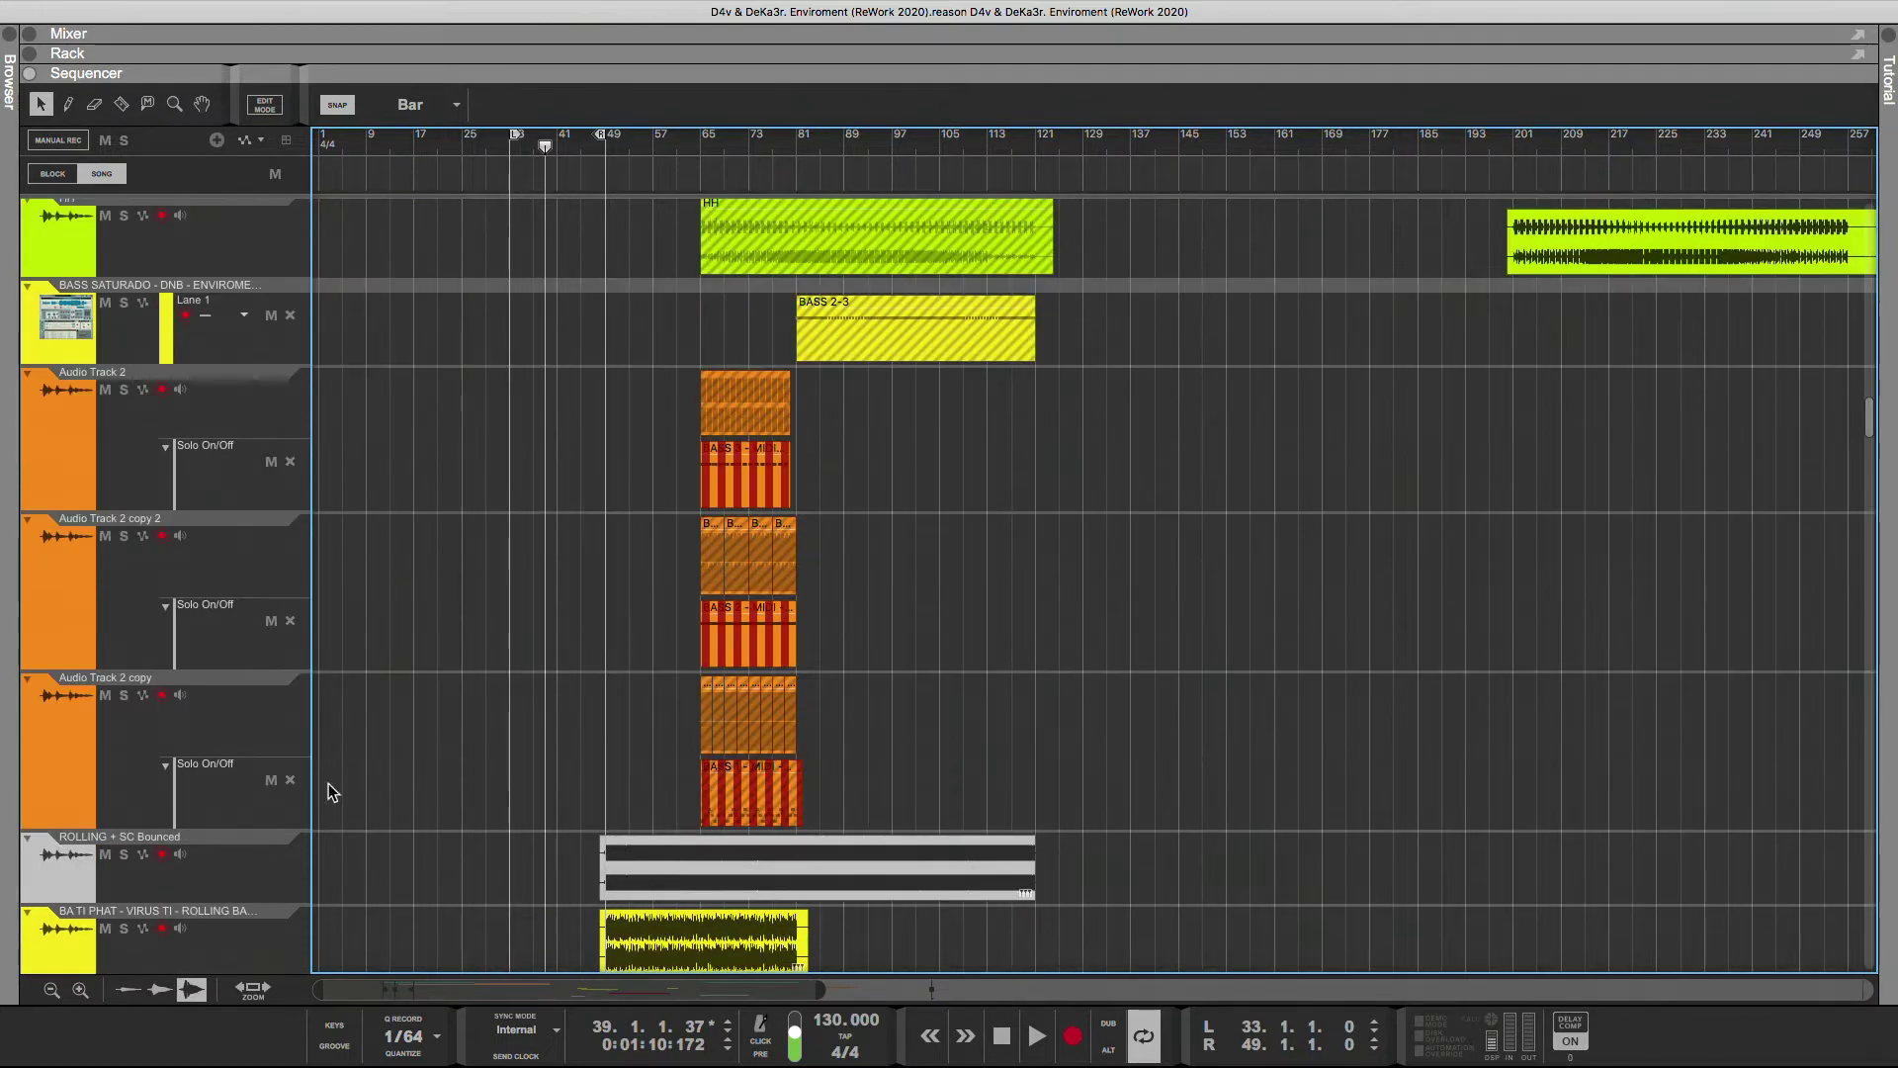
{"action": "left_click", "coordinate": [85, 757]}
{"action": "scroll", "coordinate": [85, 756], "scroll_direction": "up", "scroll_amount": 4}
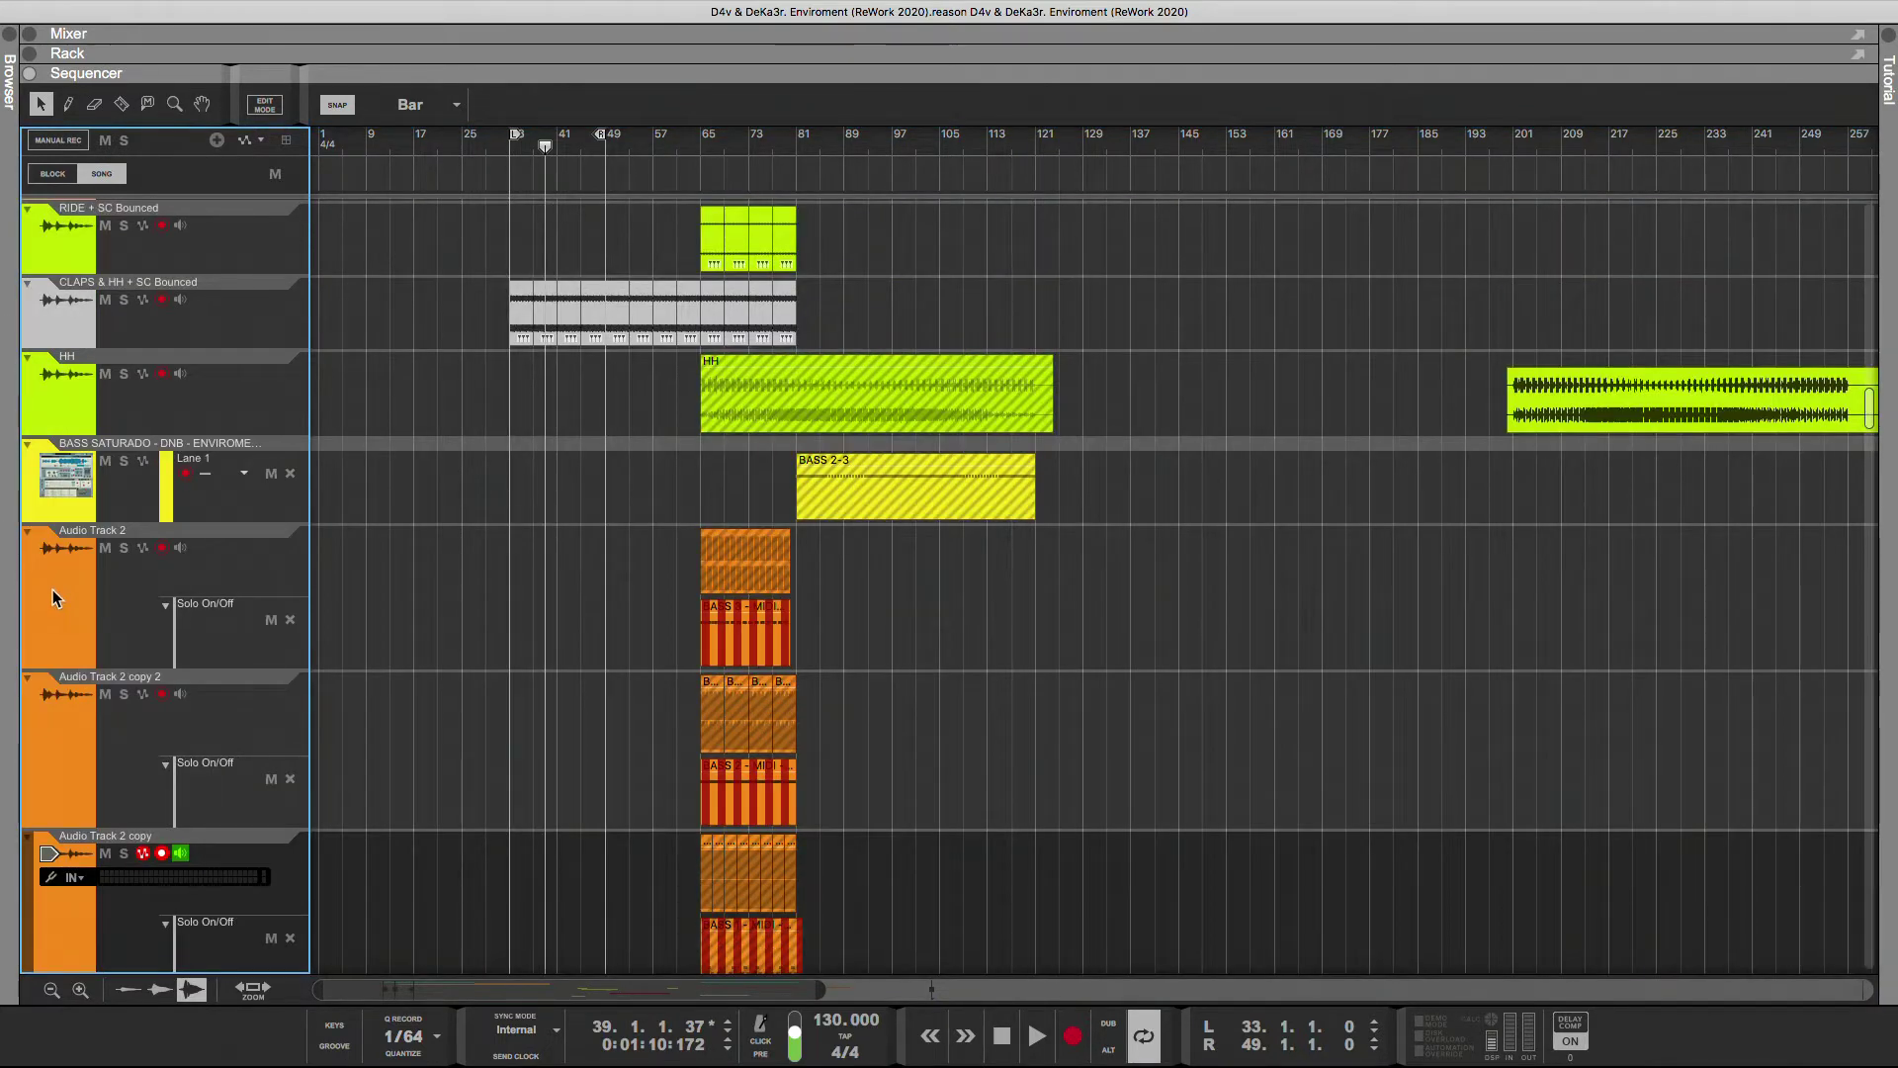
{"action": "left_click", "coordinate": [27, 598]}
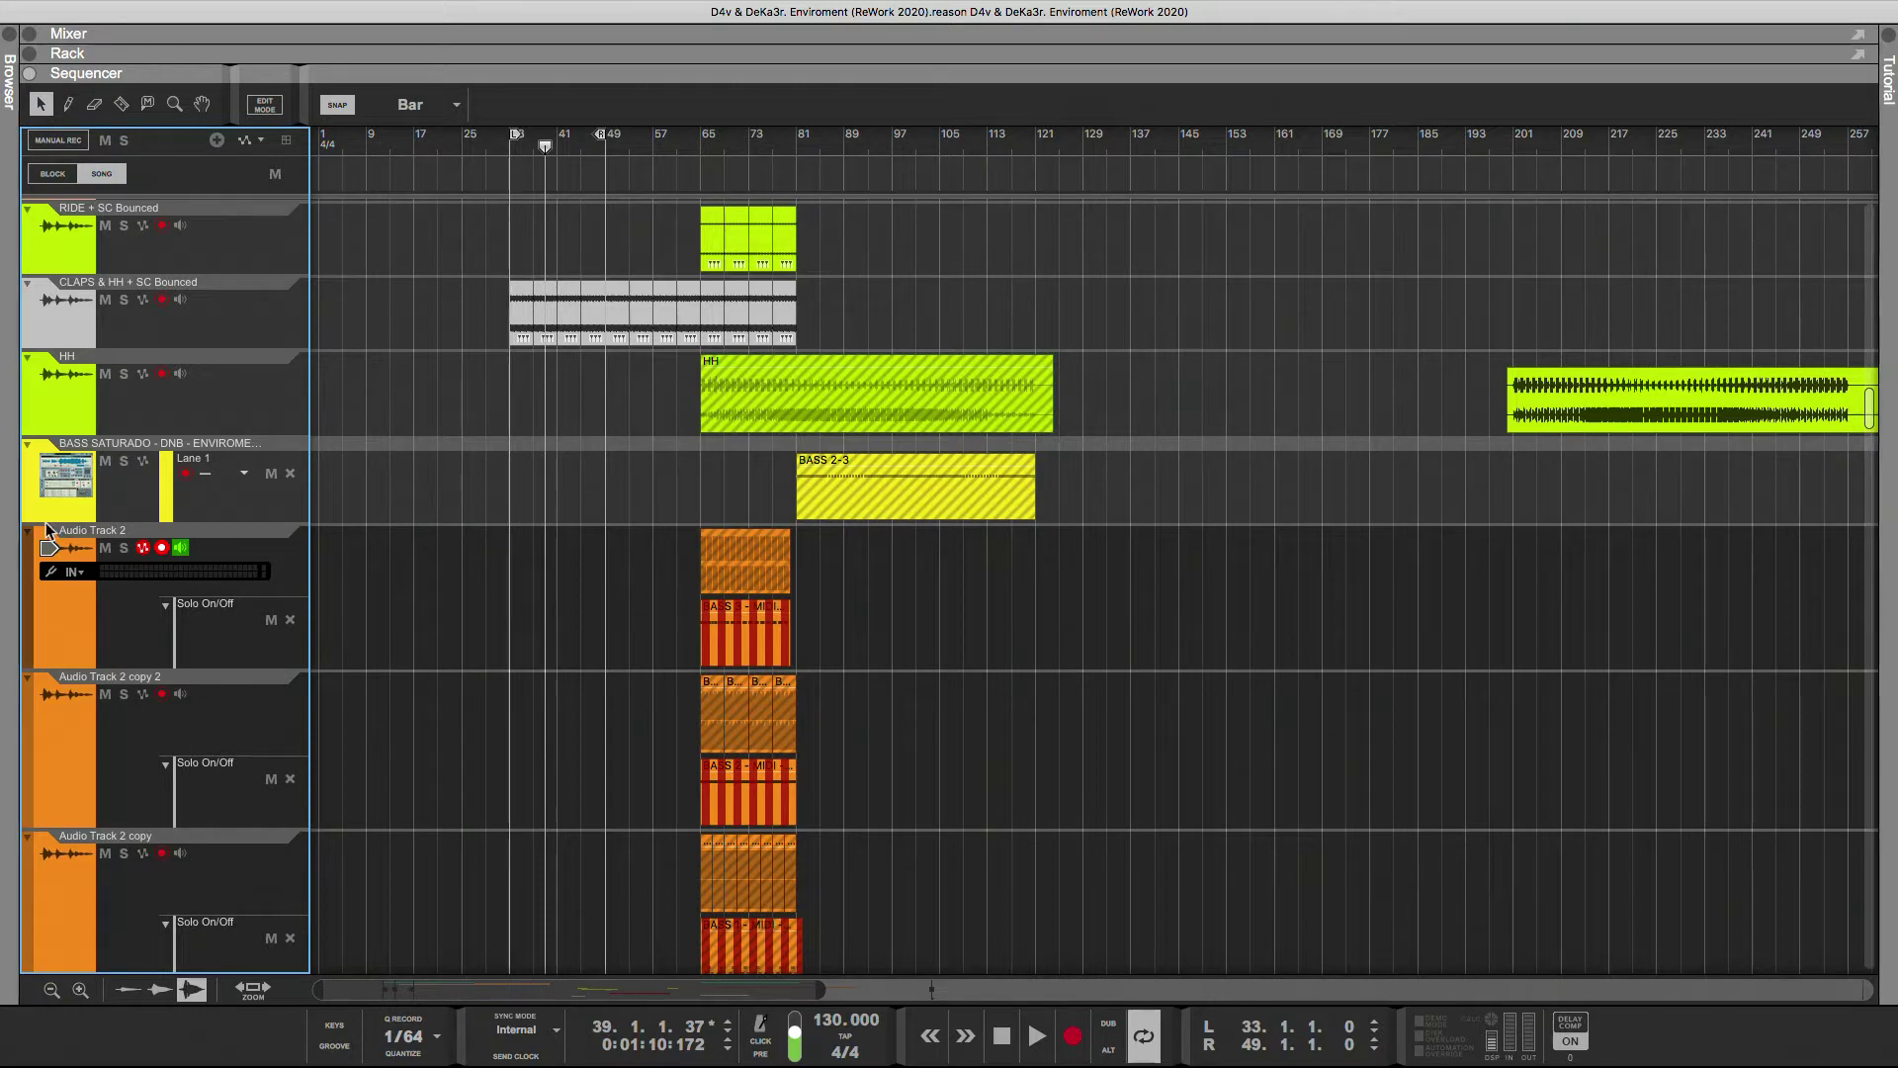
{"action": "left_click", "coordinate": [61, 415]}
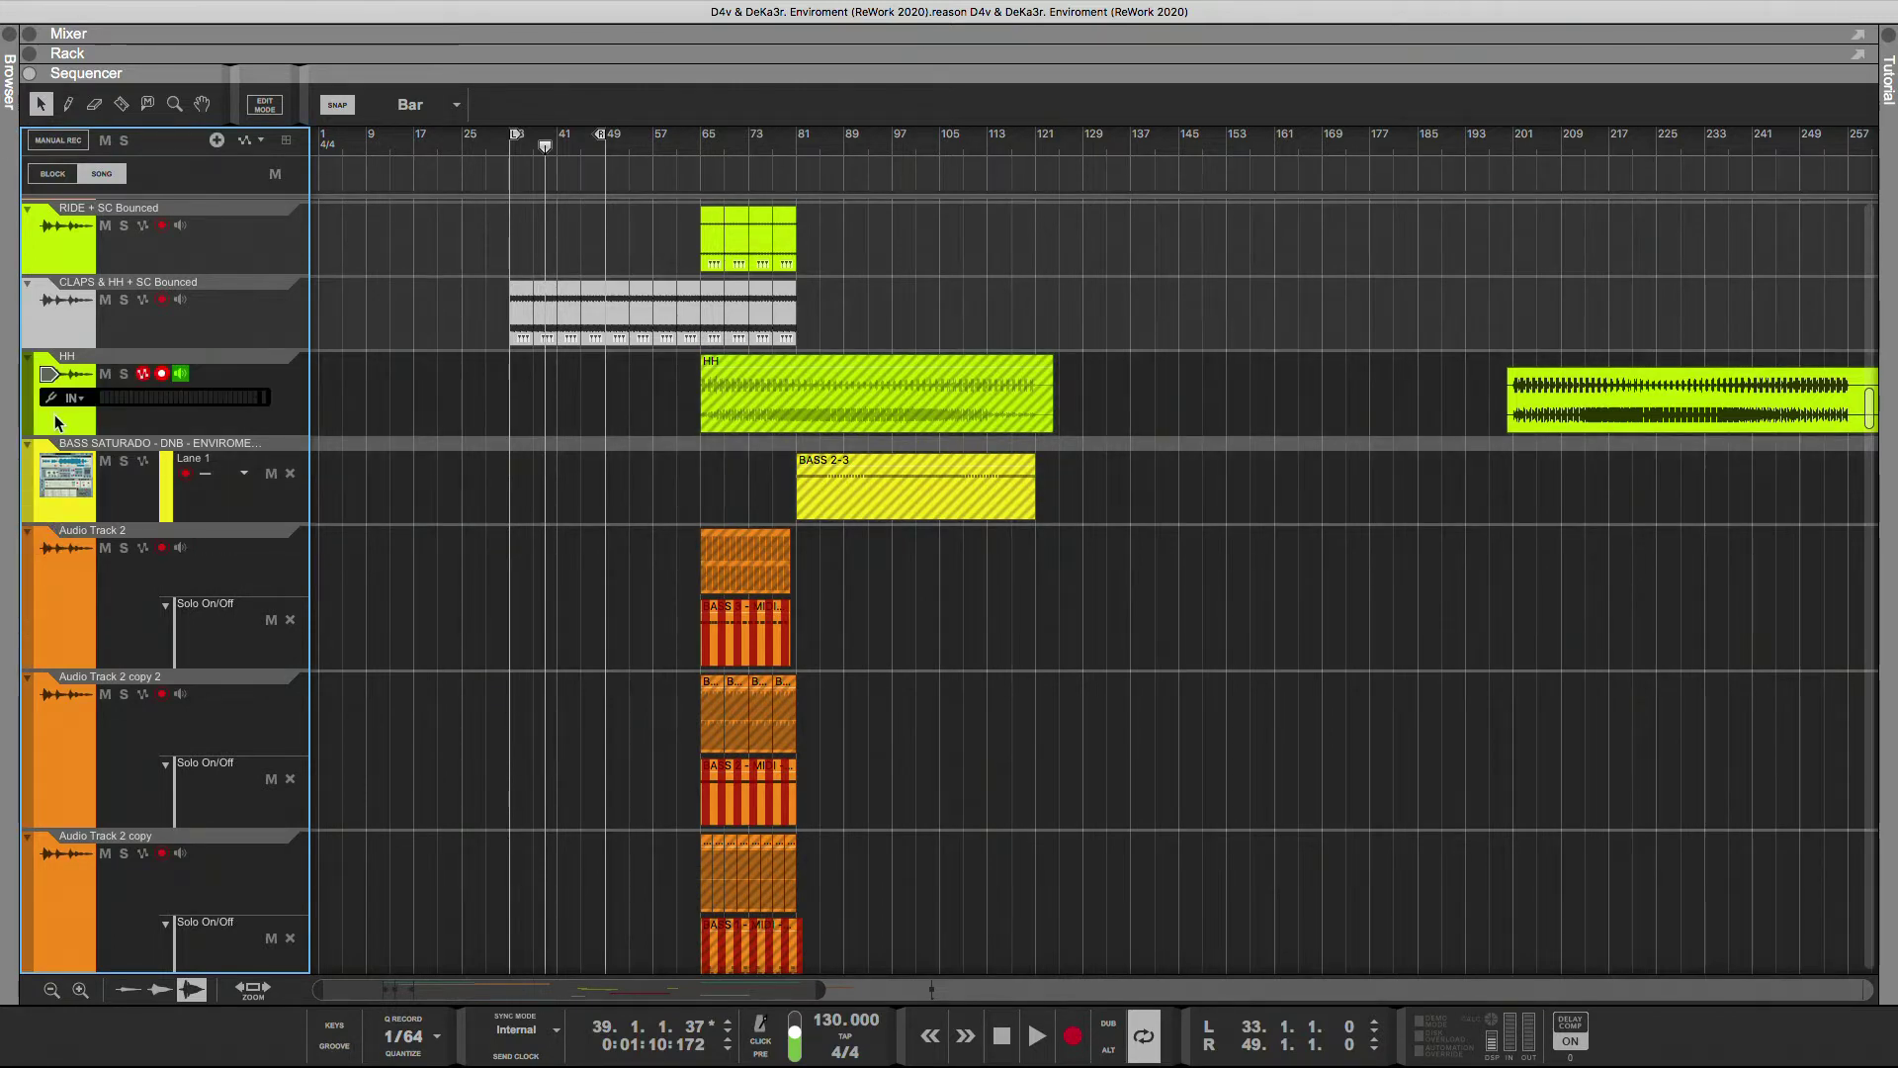
{"action": "scroll", "coordinate": [131, 550], "scroll_direction": "down", "scroll_amount": 4}
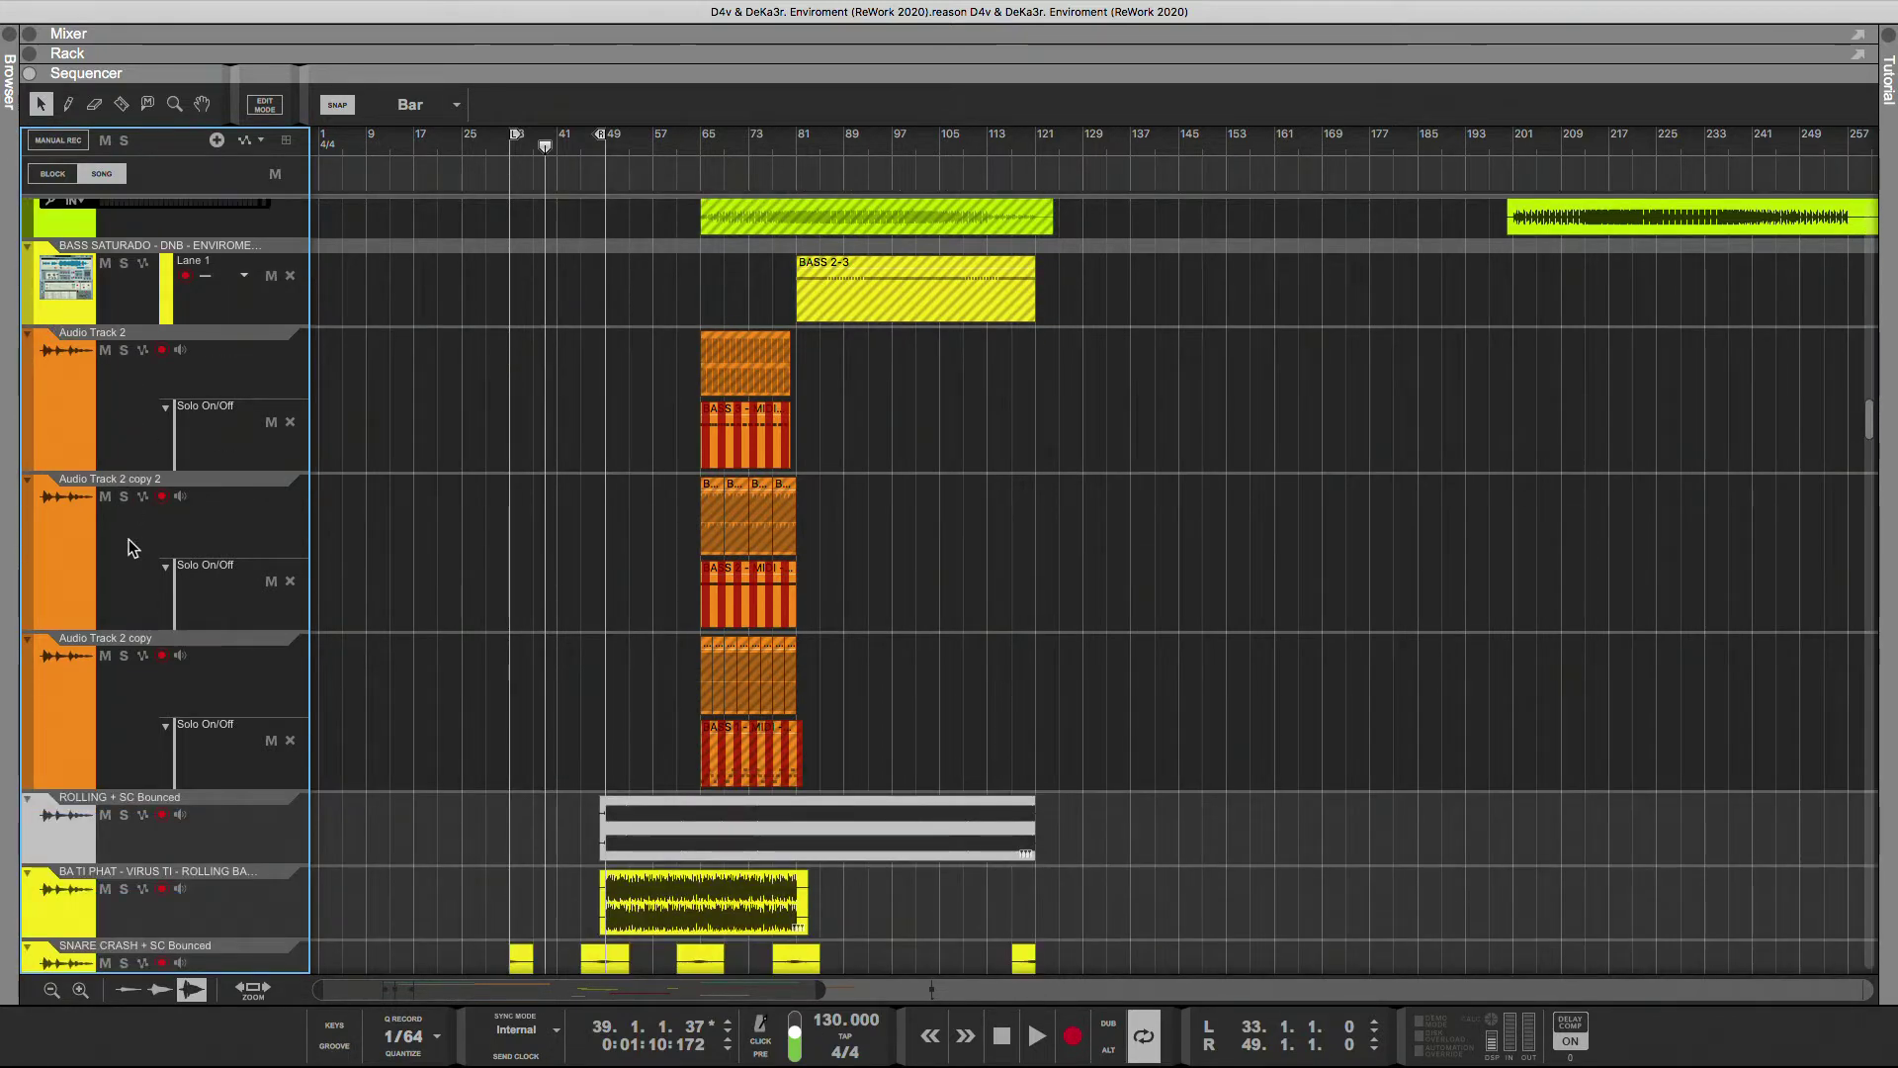
{"action": "scroll", "coordinate": [128, 547], "scroll_direction": "up", "scroll_amount": 6}
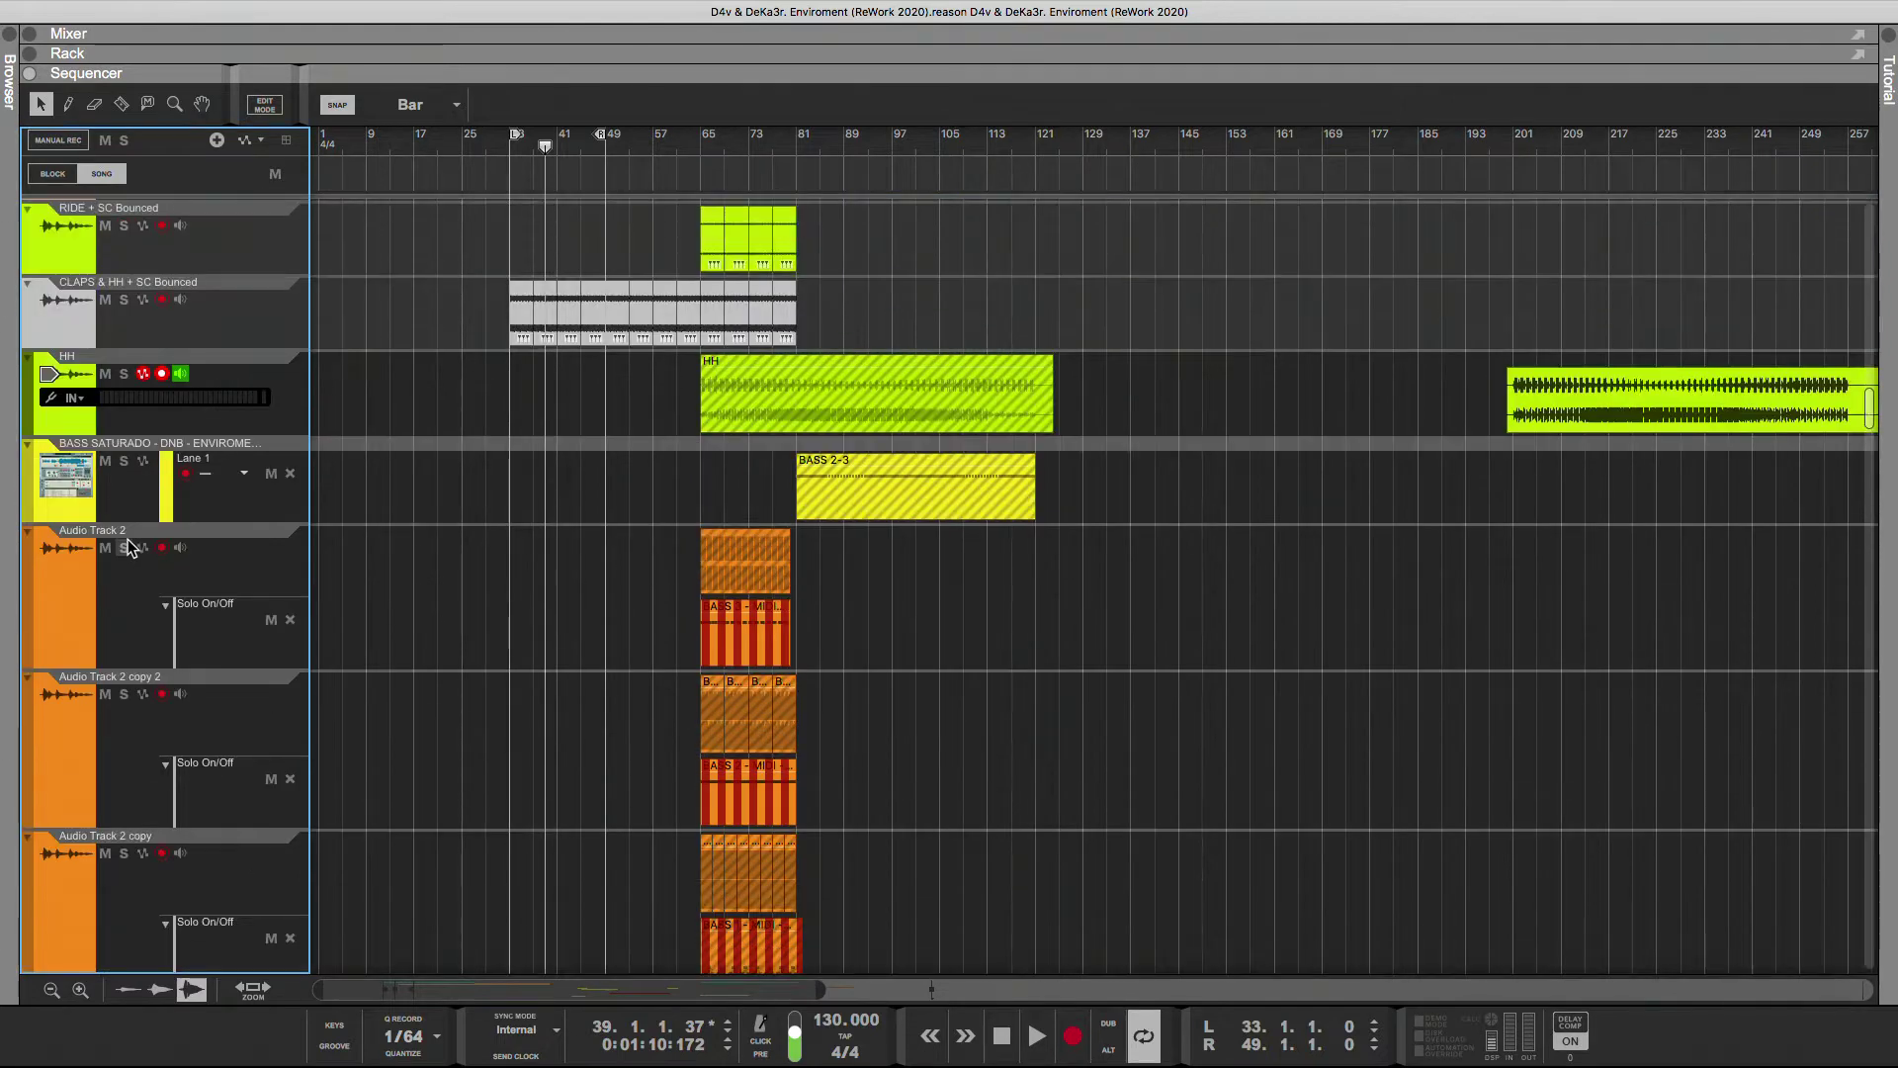
{"action": "scroll", "coordinate": [127, 546], "scroll_direction": "up", "scroll_amount": 2}
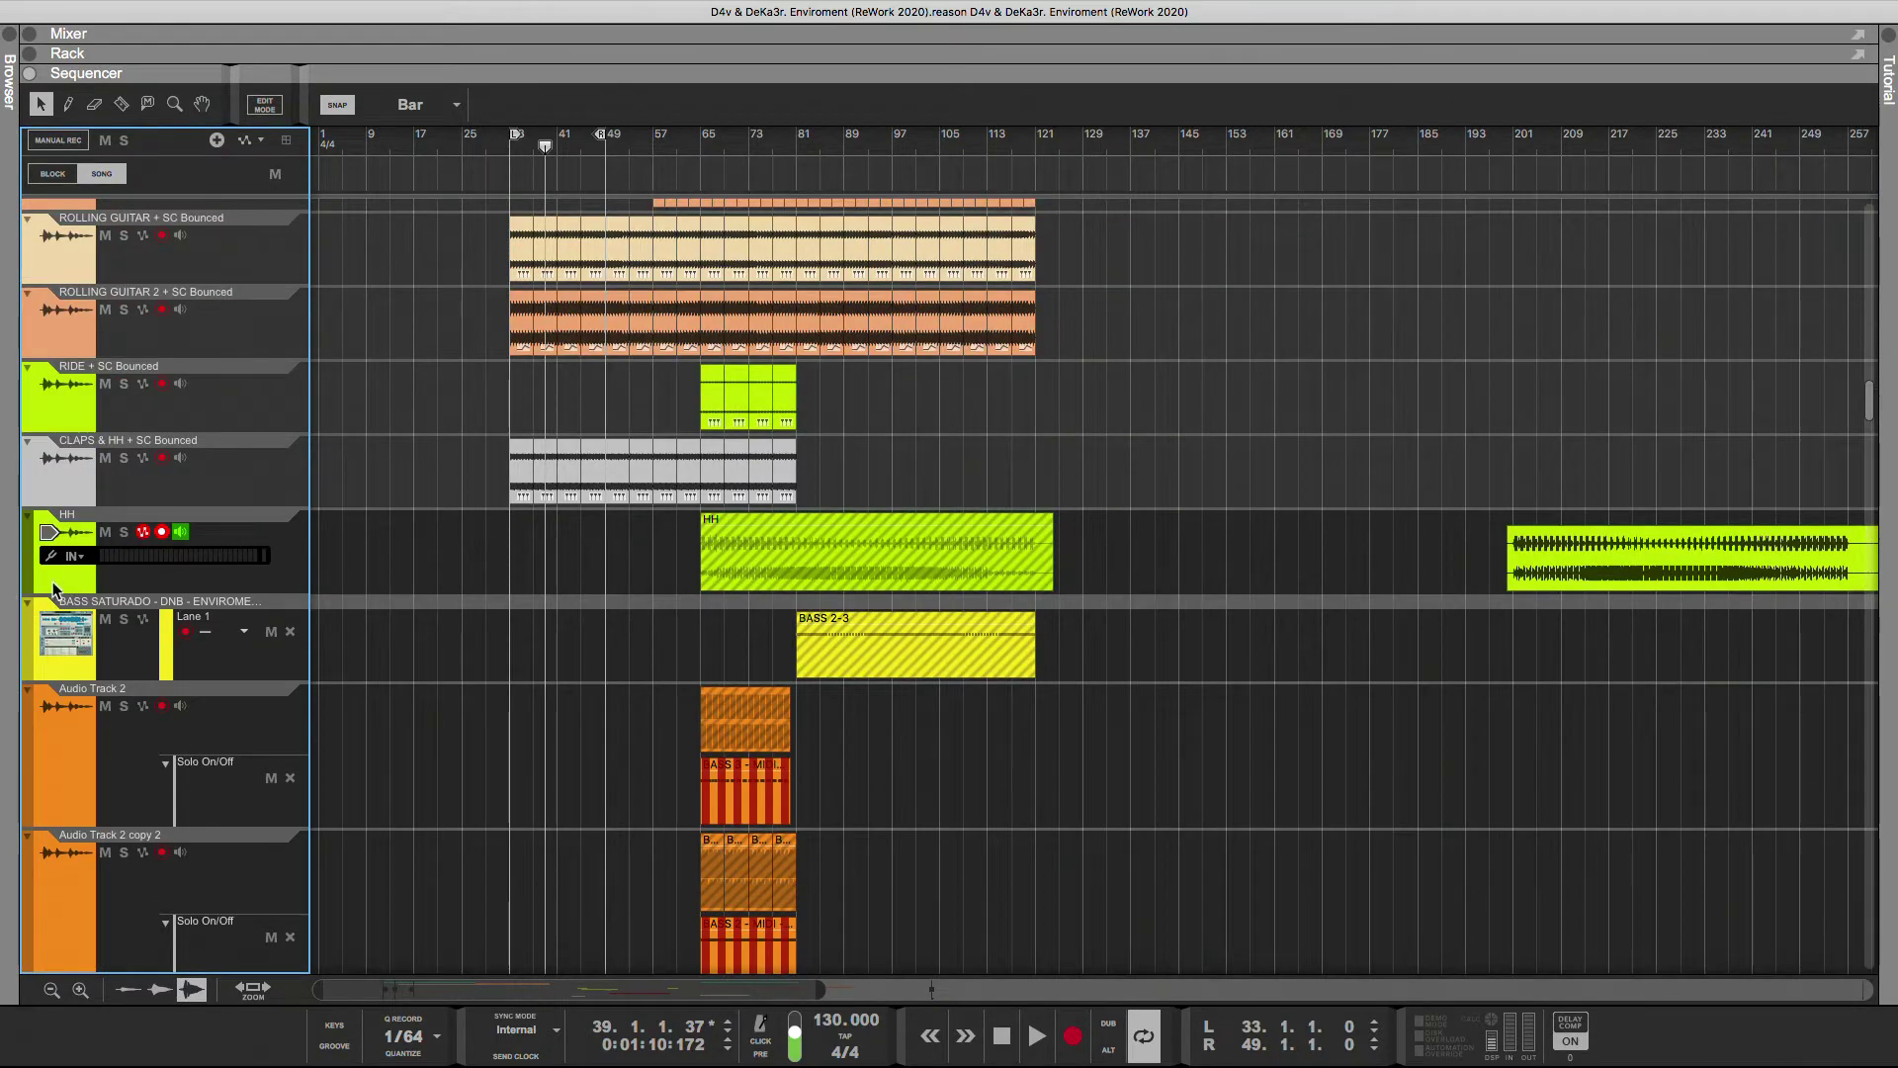
{"action": "left_click_drag", "start_coordinate": [28, 561], "coordinate": [109, 537]}
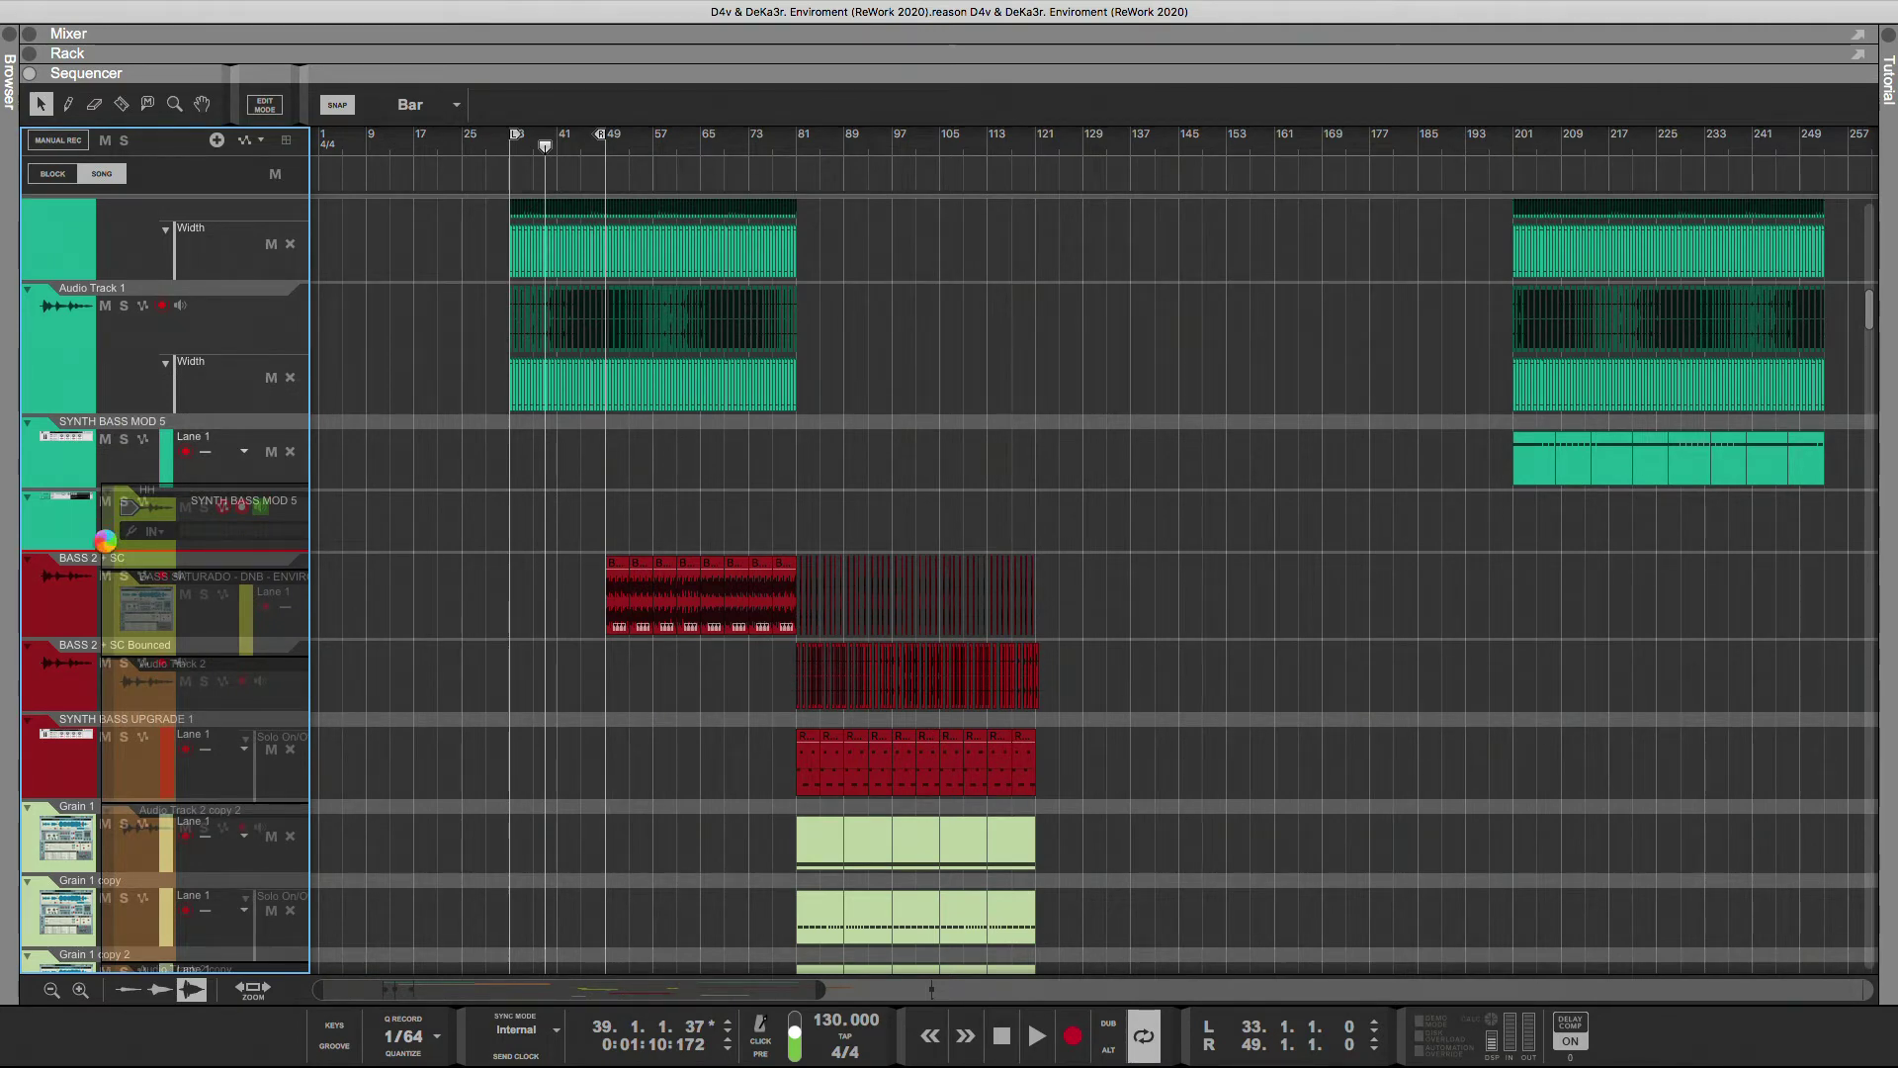
{"action": "left_click_drag", "start_coordinate": [109, 540], "coordinate": [109, 539]}
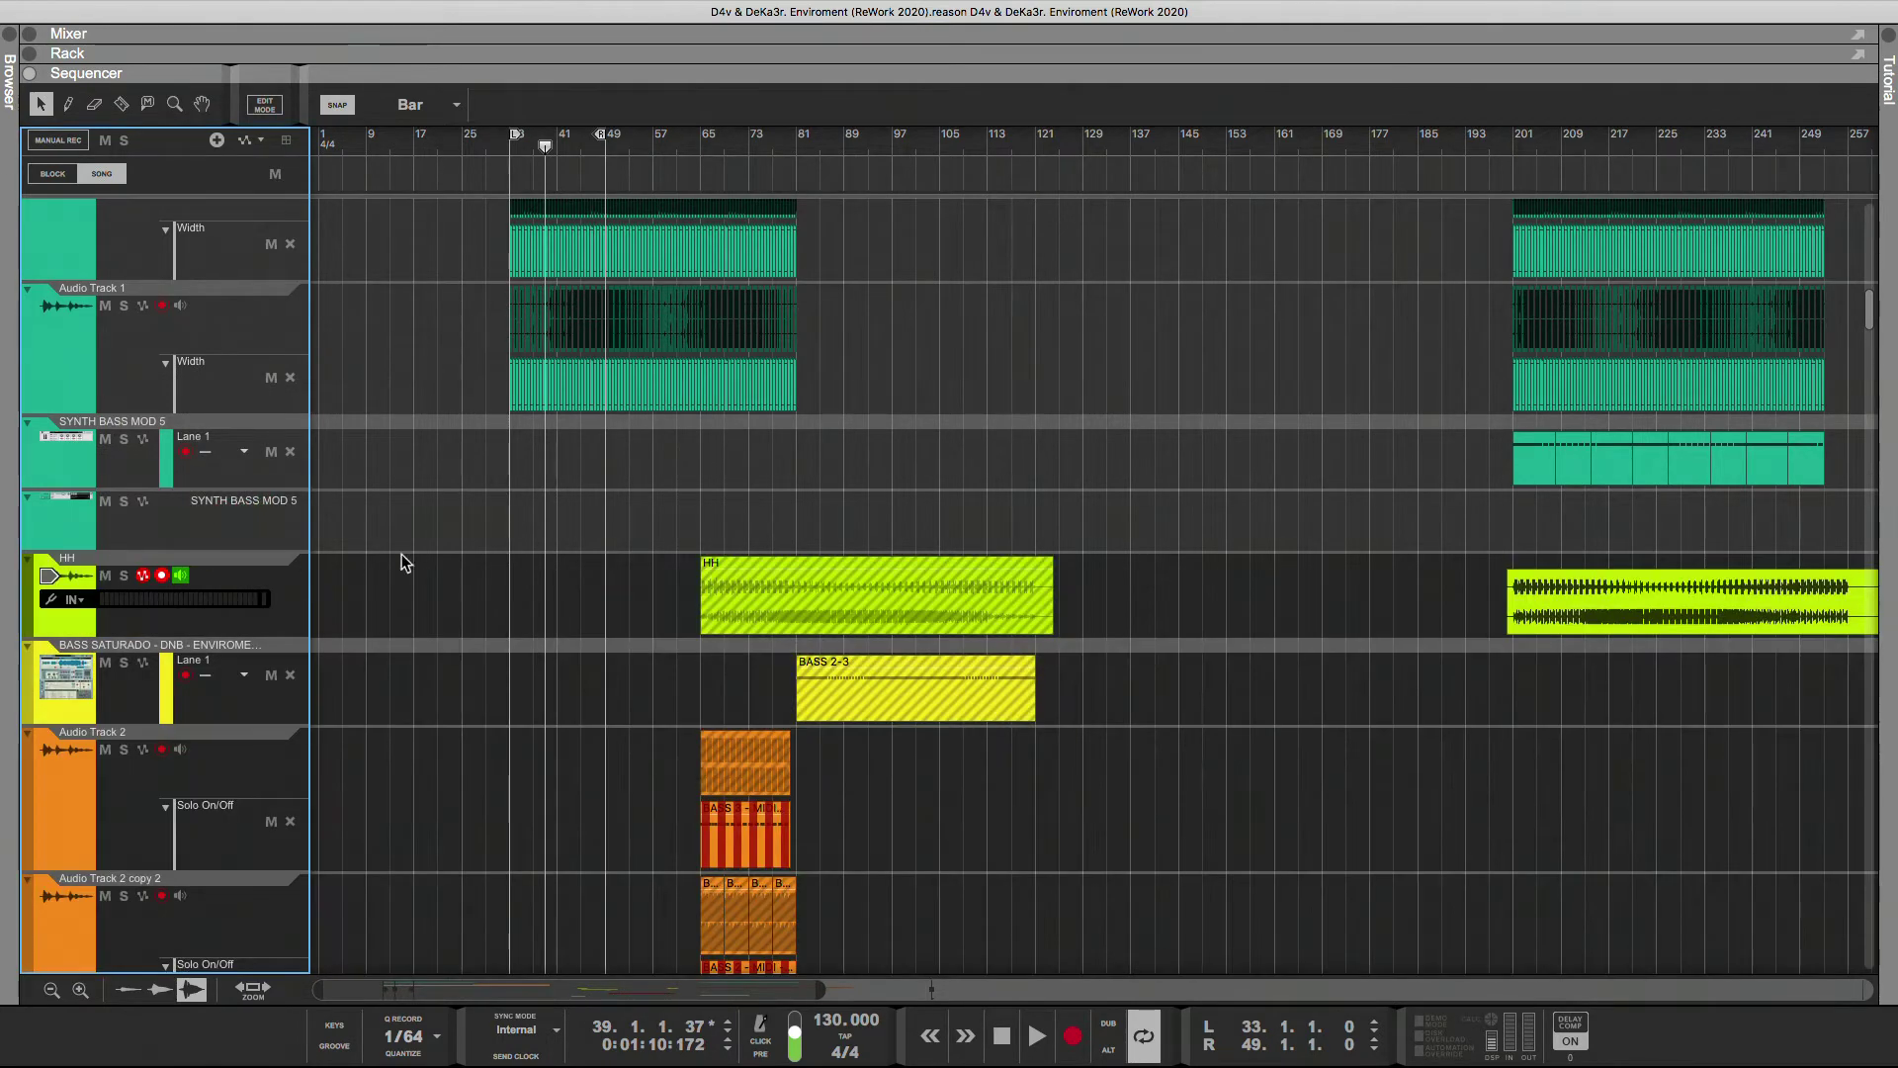
- Zoom out the timeline and move the four ROLLING BASS 3 and ROLLING BASS 2 tracks up between Audio Track 2 copy and BASS 2 + SC
{"action": "scroll", "coordinate": [478, 641], "scroll_direction": "down", "scroll_amount": 8}
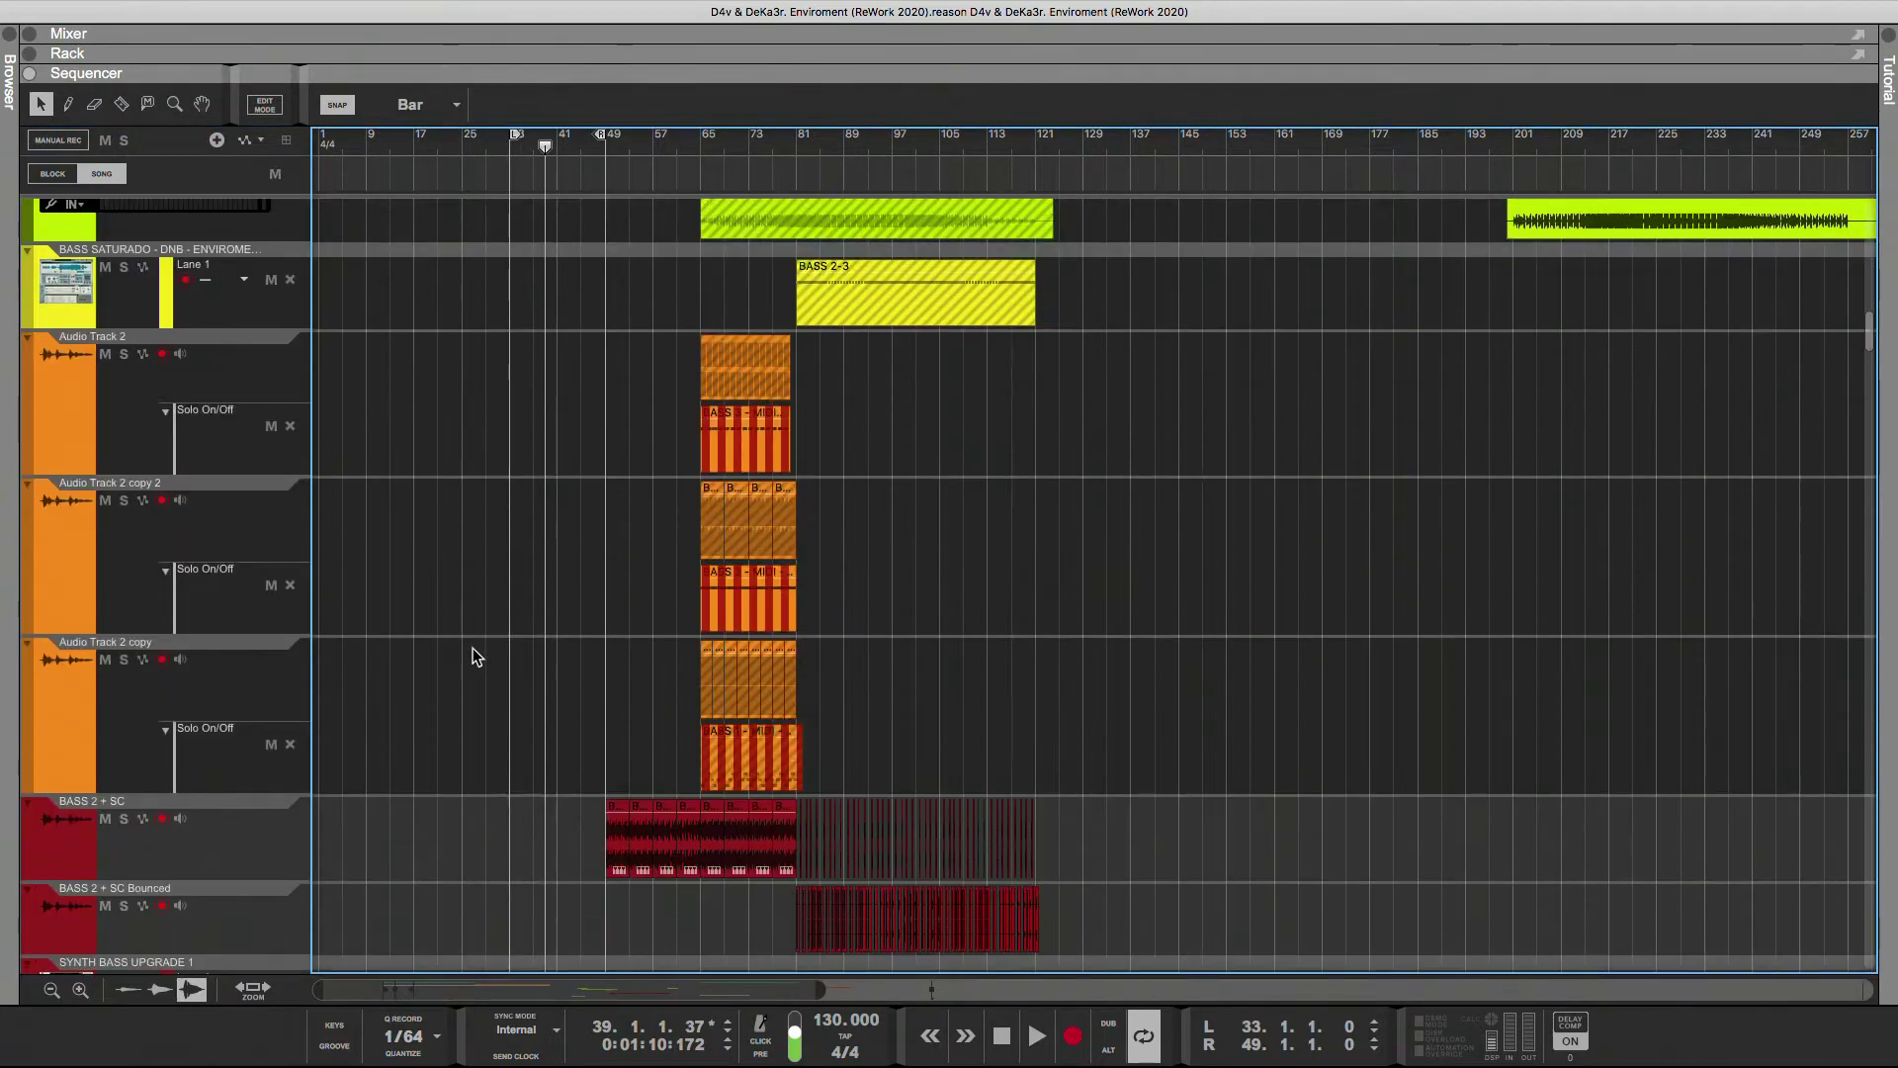
{"action": "left_click_drag", "start_coordinate": [828, 989], "coordinate": [1309, 988]}
{"action": "scroll", "coordinate": [1220, 845], "scroll_direction": "down", "scroll_amount": 14}
{"action": "scroll", "coordinate": [1212, 846], "scroll_direction": "down", "scroll_amount": 15}
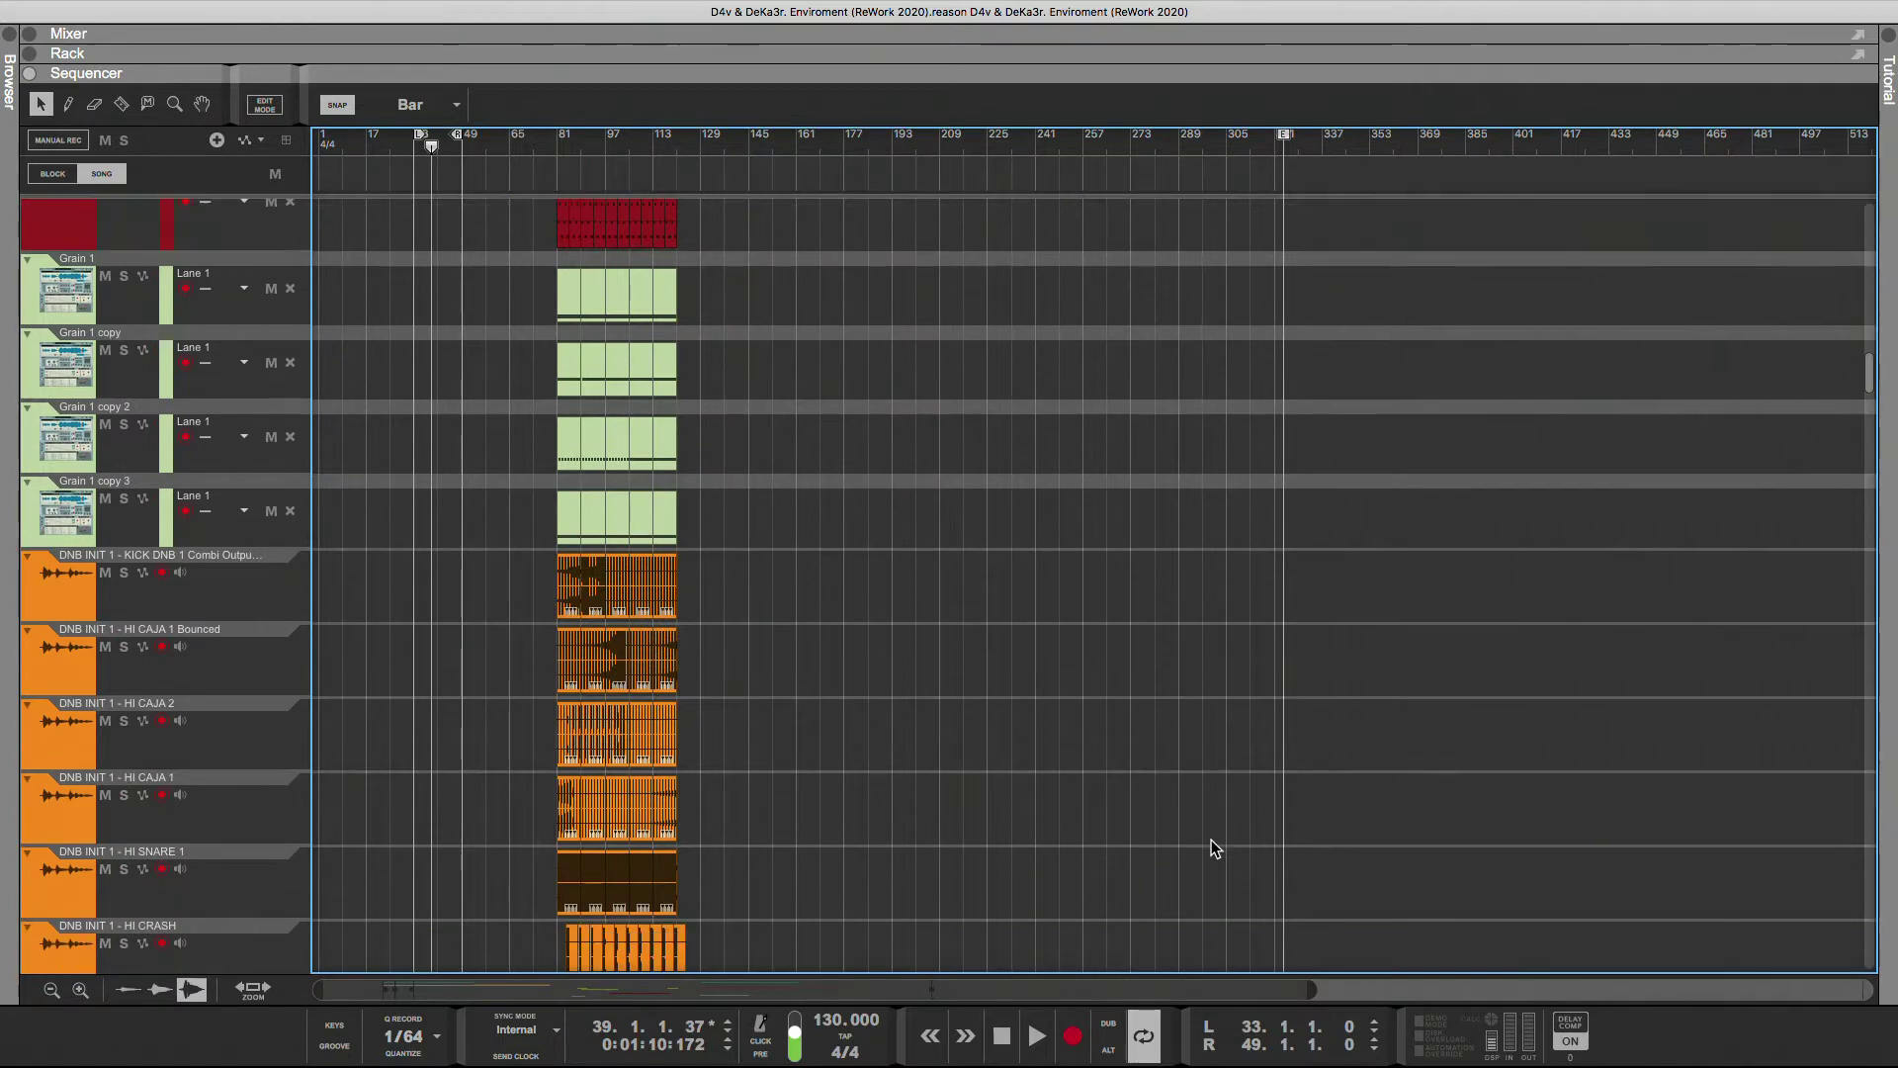
{"action": "scroll", "coordinate": [1088, 771], "scroll_direction": "down", "scroll_amount": 6}
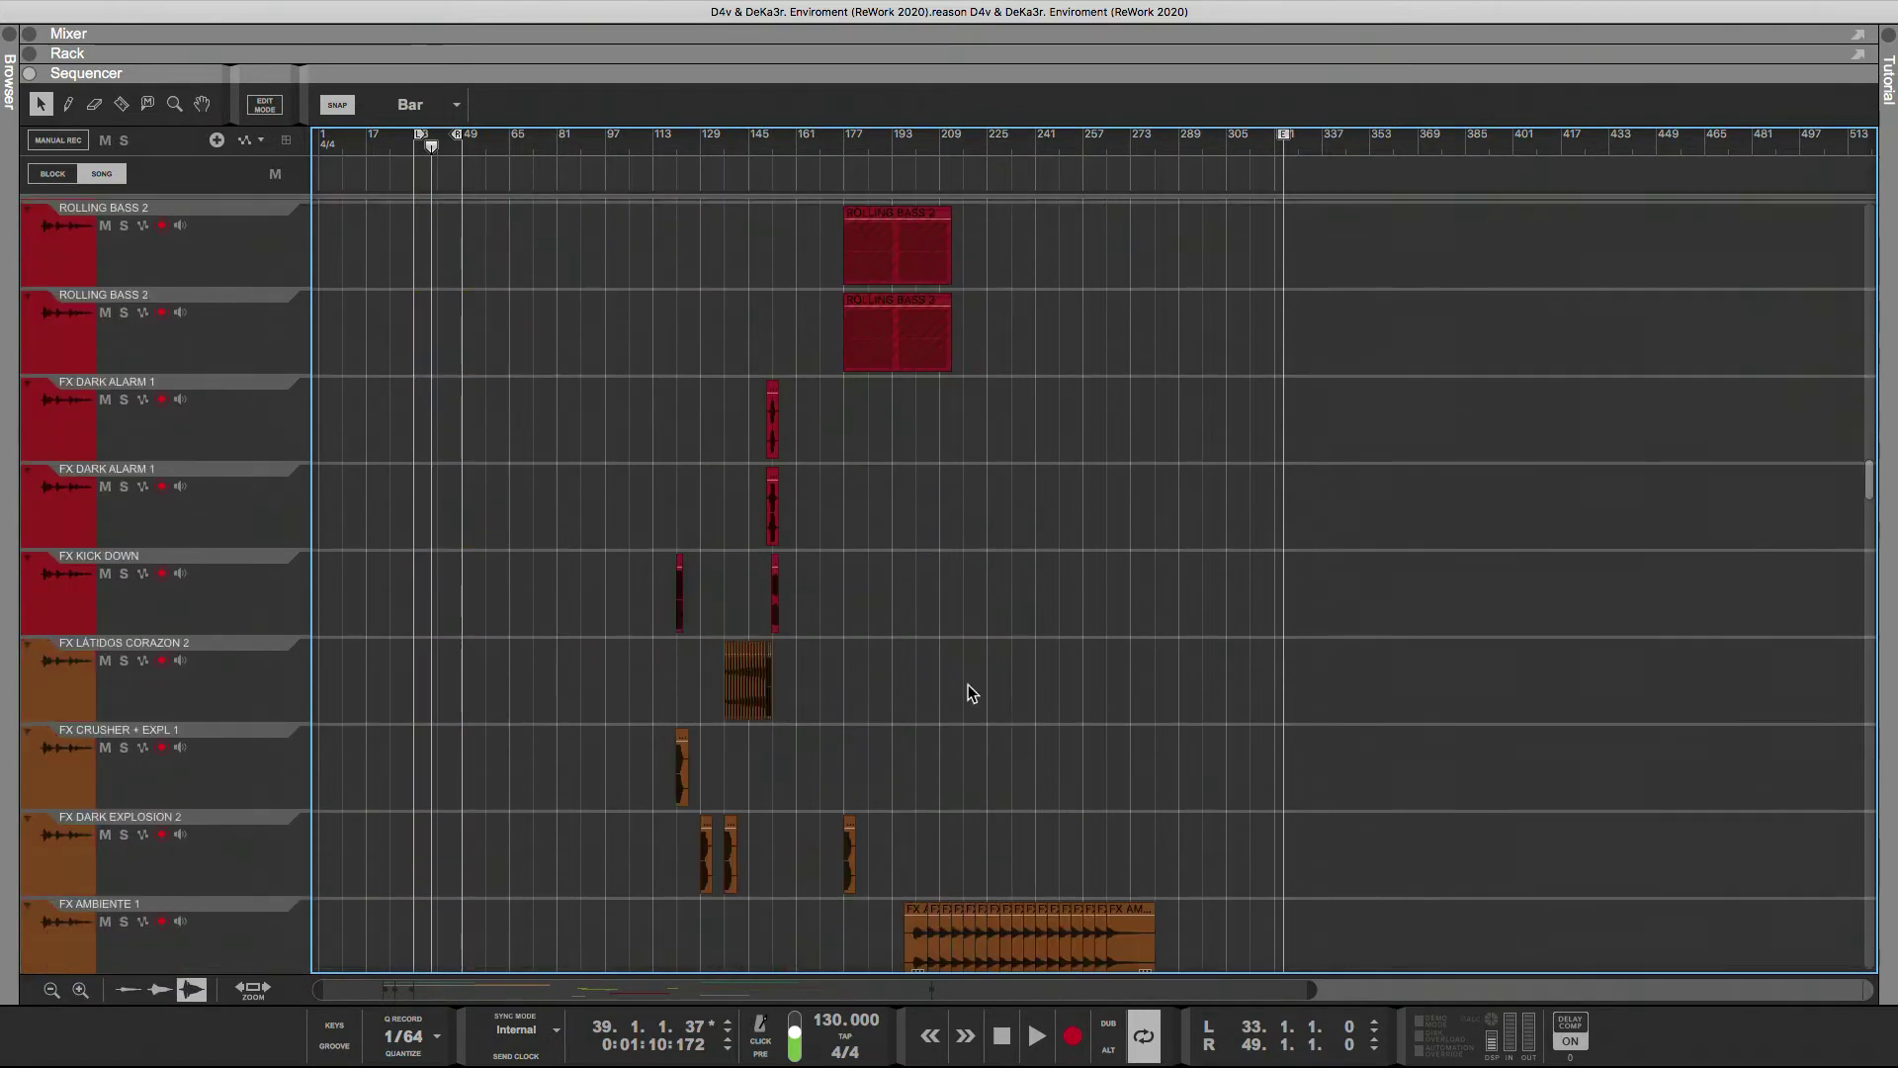
{"action": "scroll", "coordinate": [830, 715], "scroll_direction": "up", "scroll_amount": 6}
{"action": "left_click", "coordinate": [277, 669]}
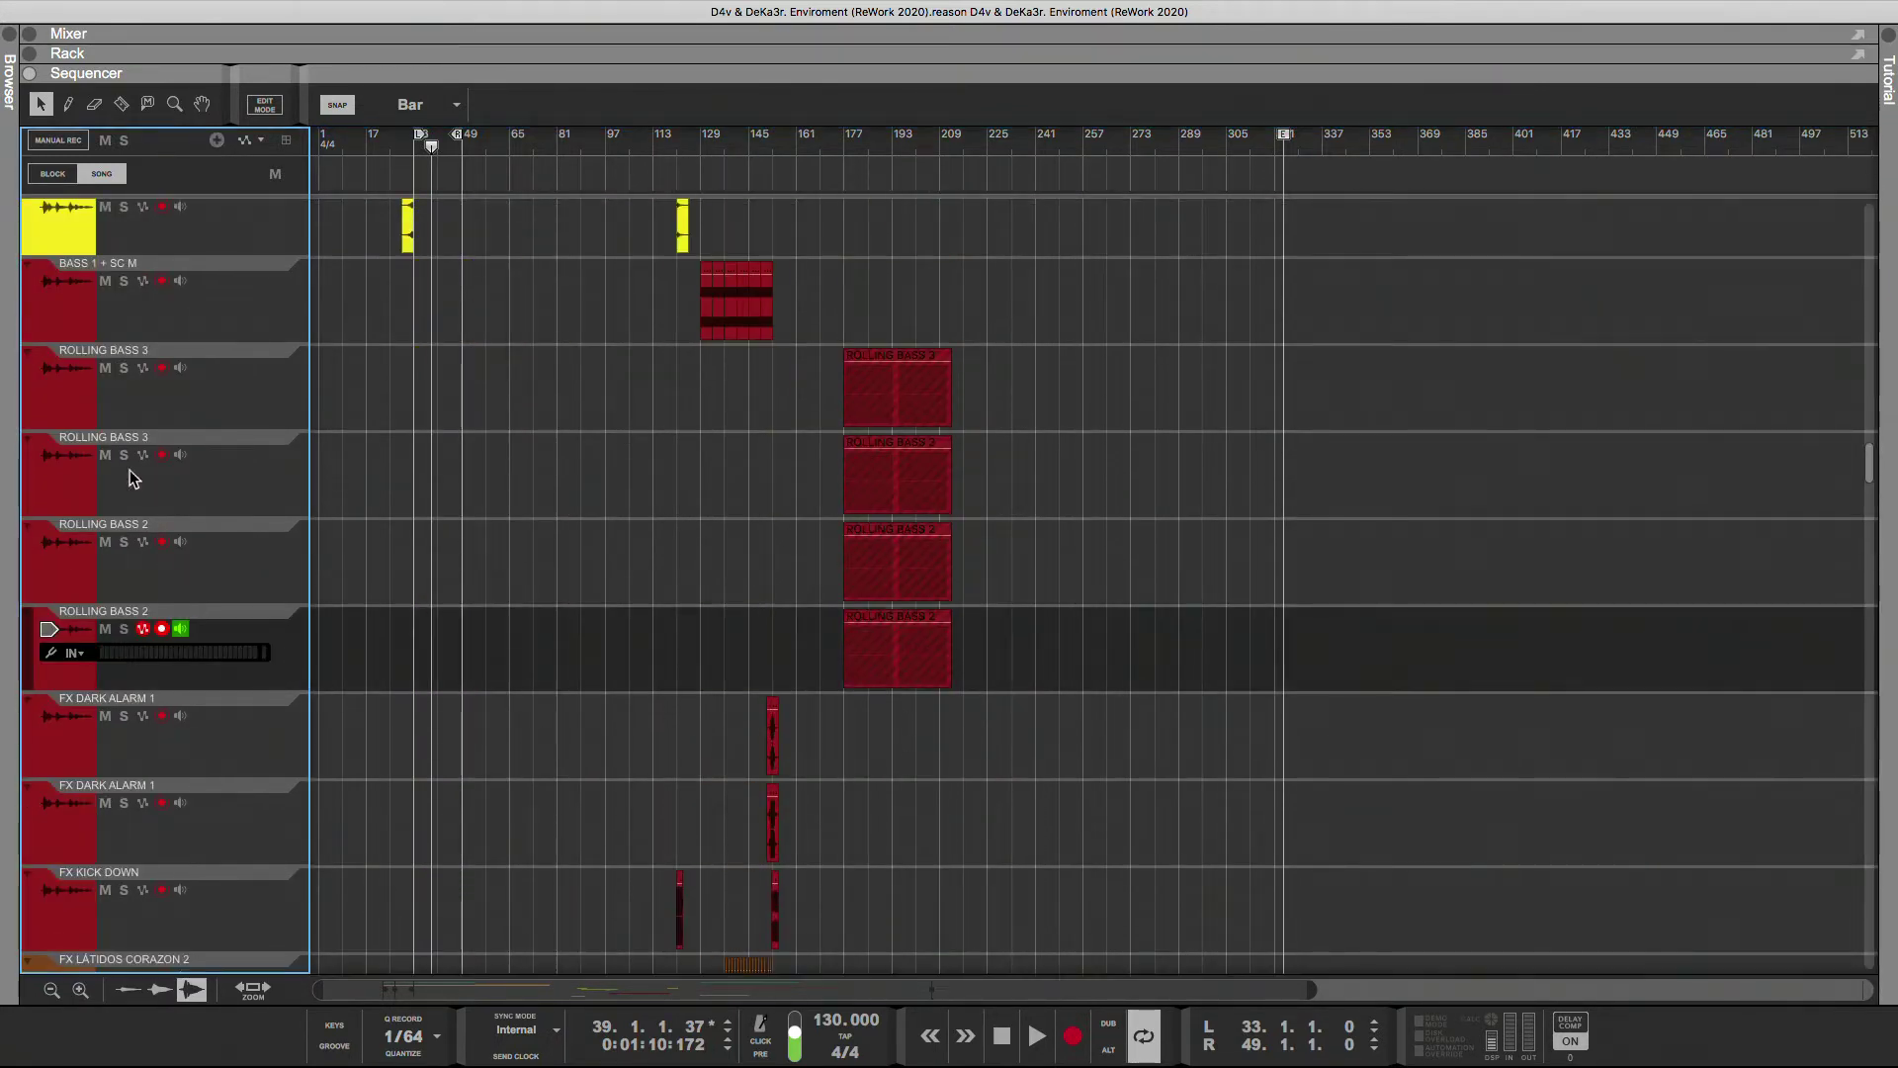
{"action": "left_click", "coordinate": [73, 400]}
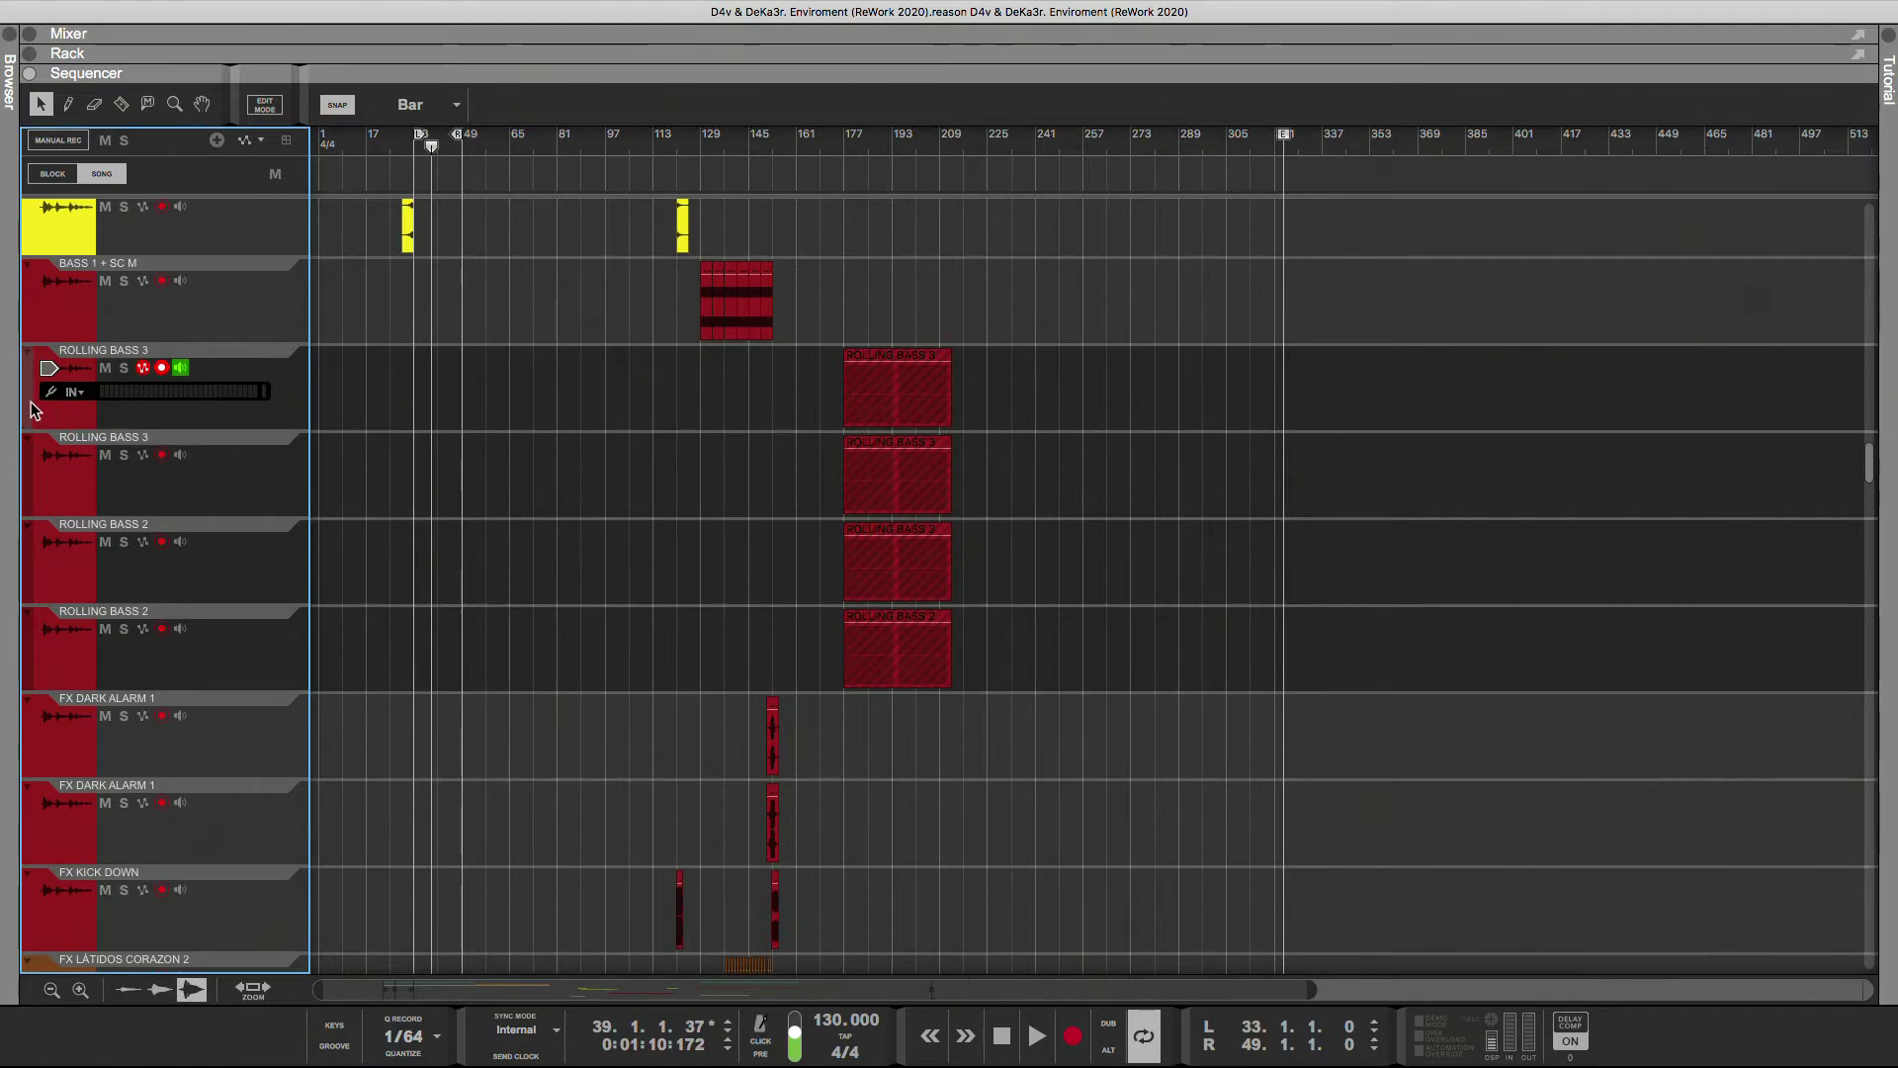
{"action": "scroll", "coordinate": [32, 409], "scroll_direction": "up", "scroll_amount": 5}
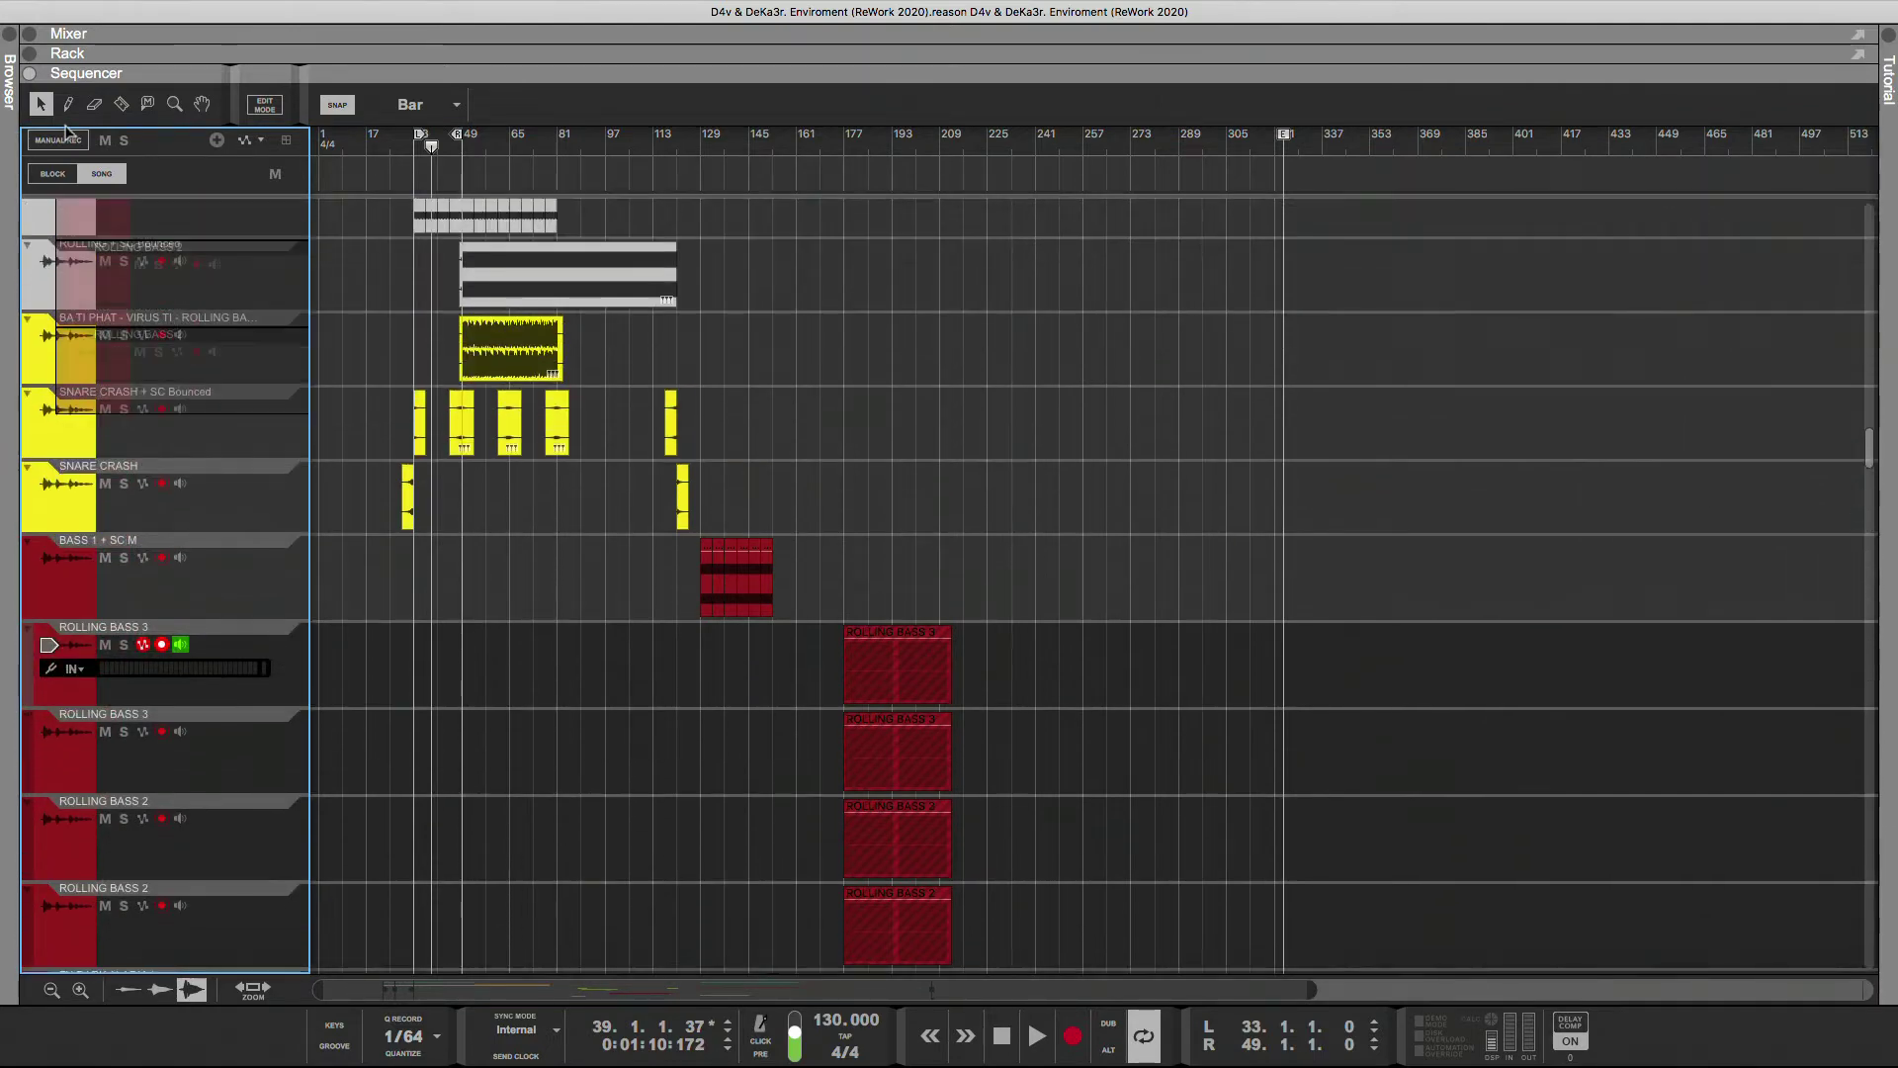
{"action": "scroll", "coordinate": [65, 132], "scroll_direction": "up", "scroll_amount": 9}
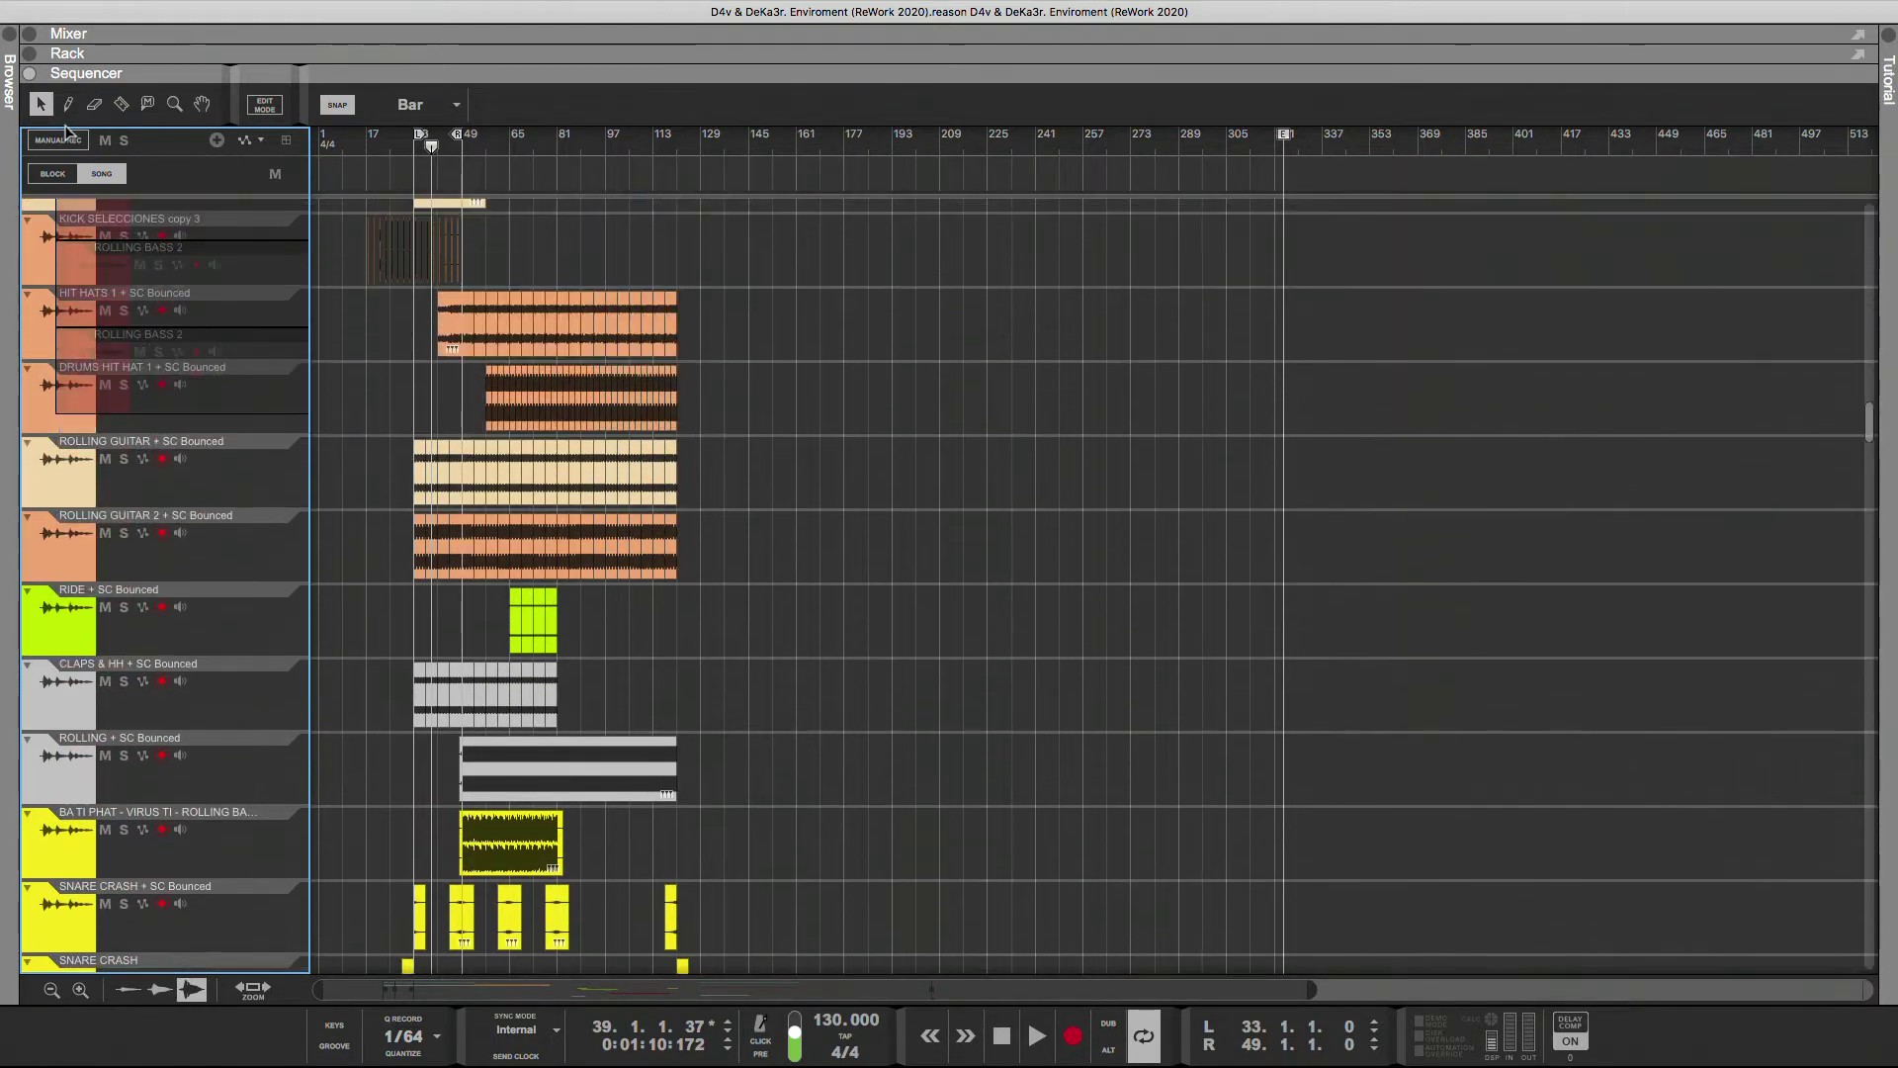
{"action": "scroll", "coordinate": [65, 132], "scroll_direction": "up", "scroll_amount": 10}
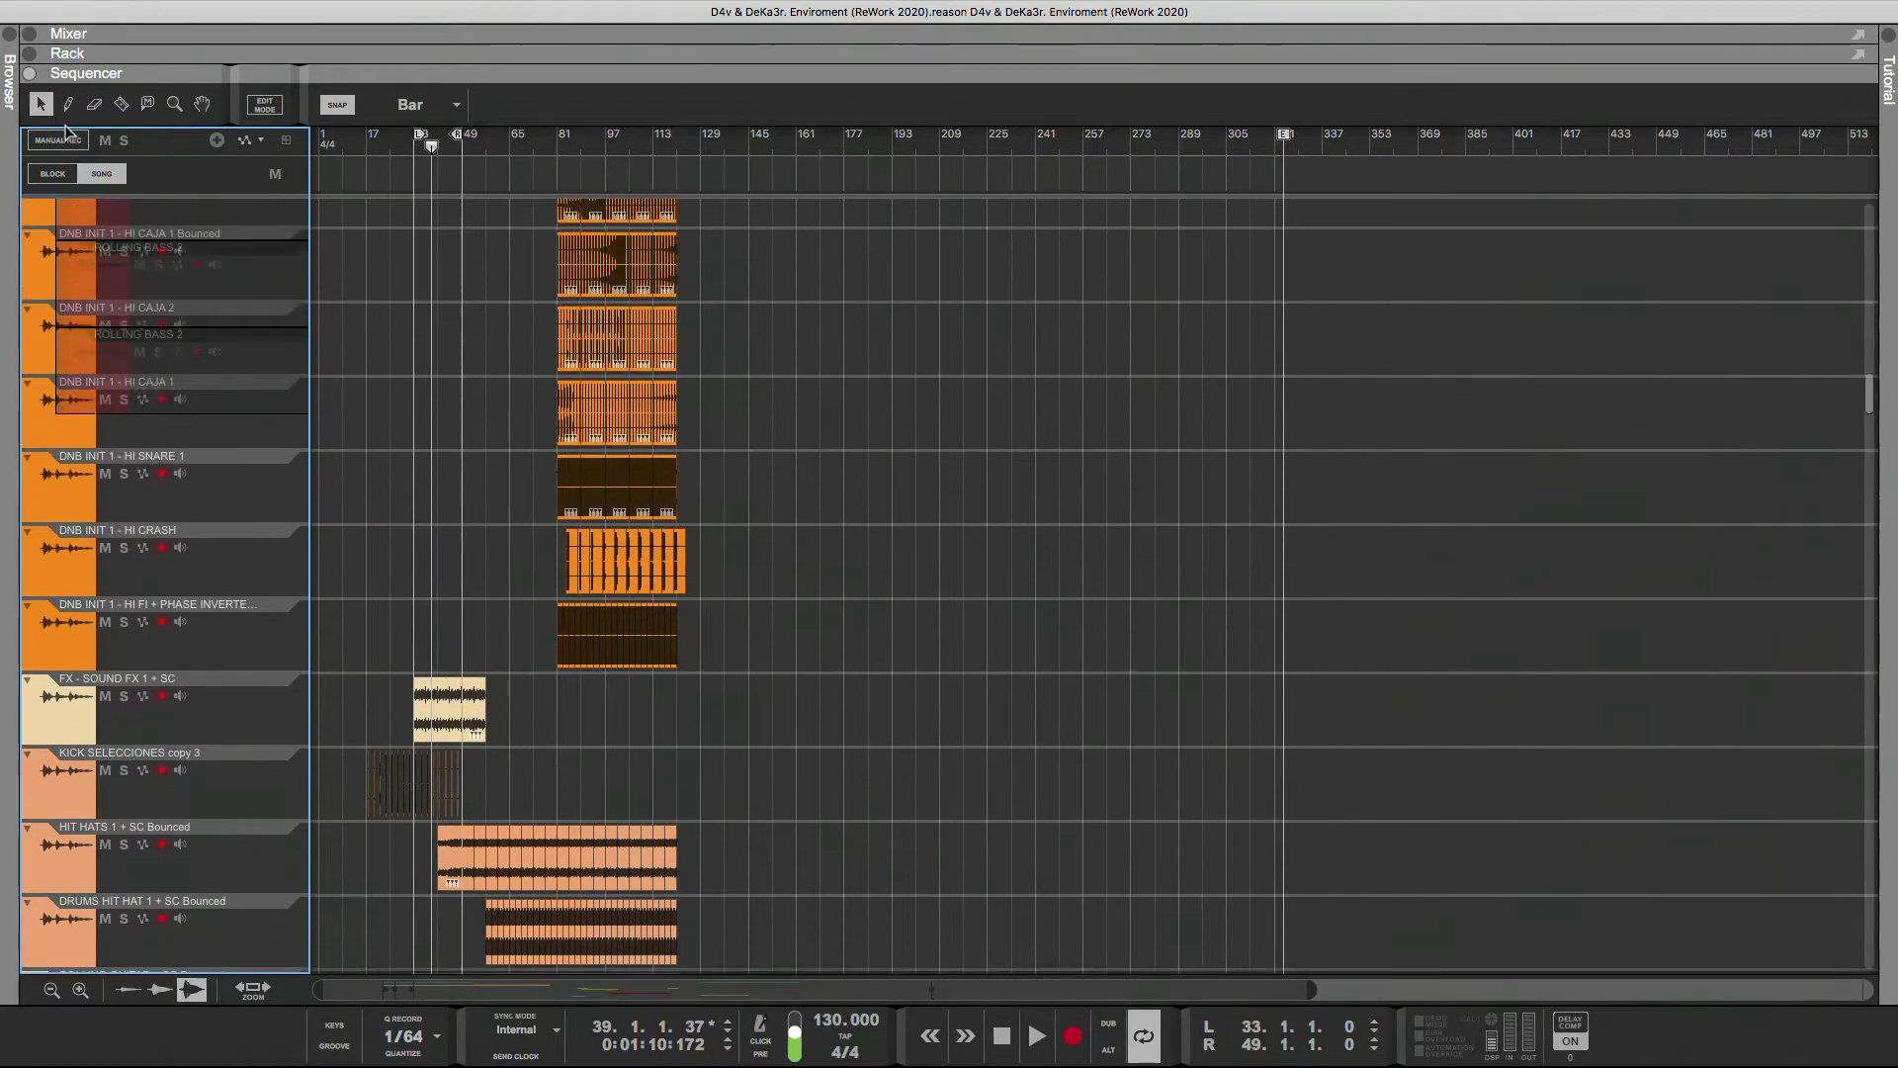
{"action": "scroll", "coordinate": [66, 132], "scroll_direction": "up", "scroll_amount": 9}
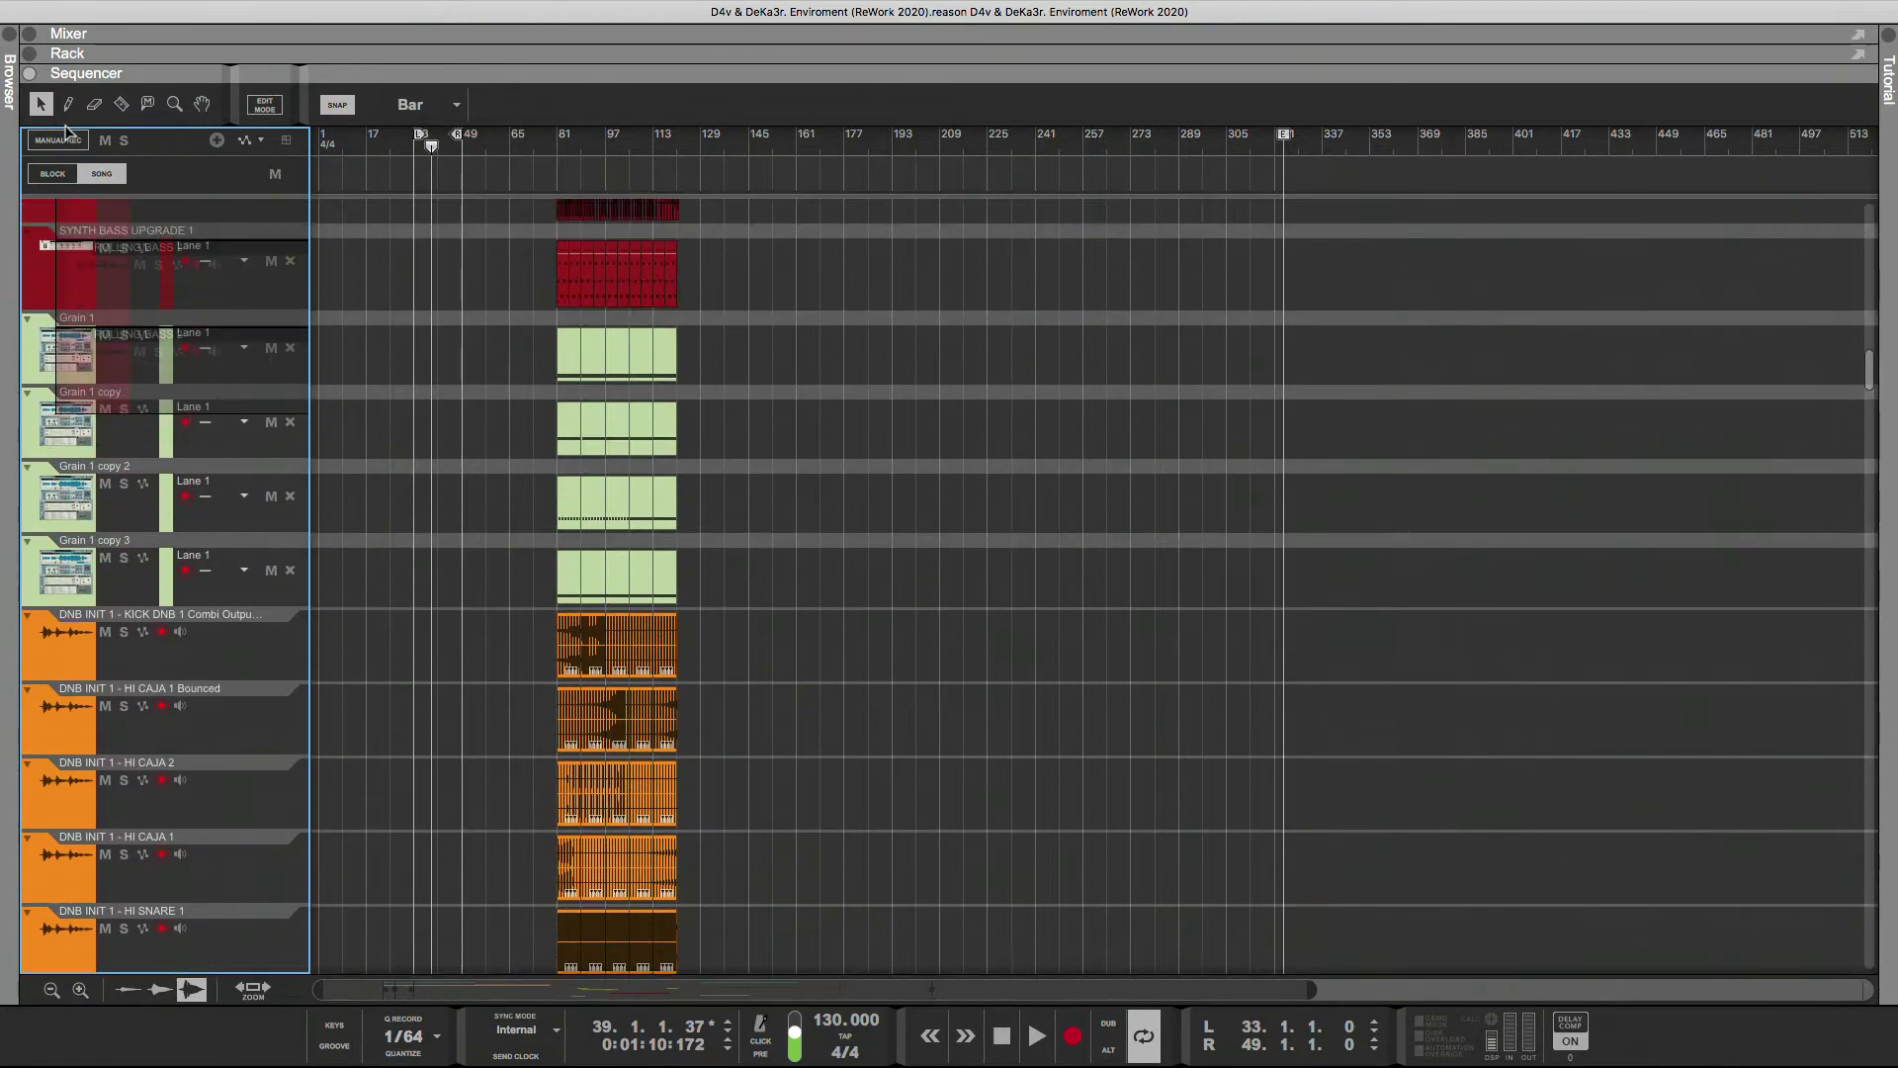
{"action": "scroll", "coordinate": [66, 132], "scroll_direction": "up", "scroll_amount": 9}
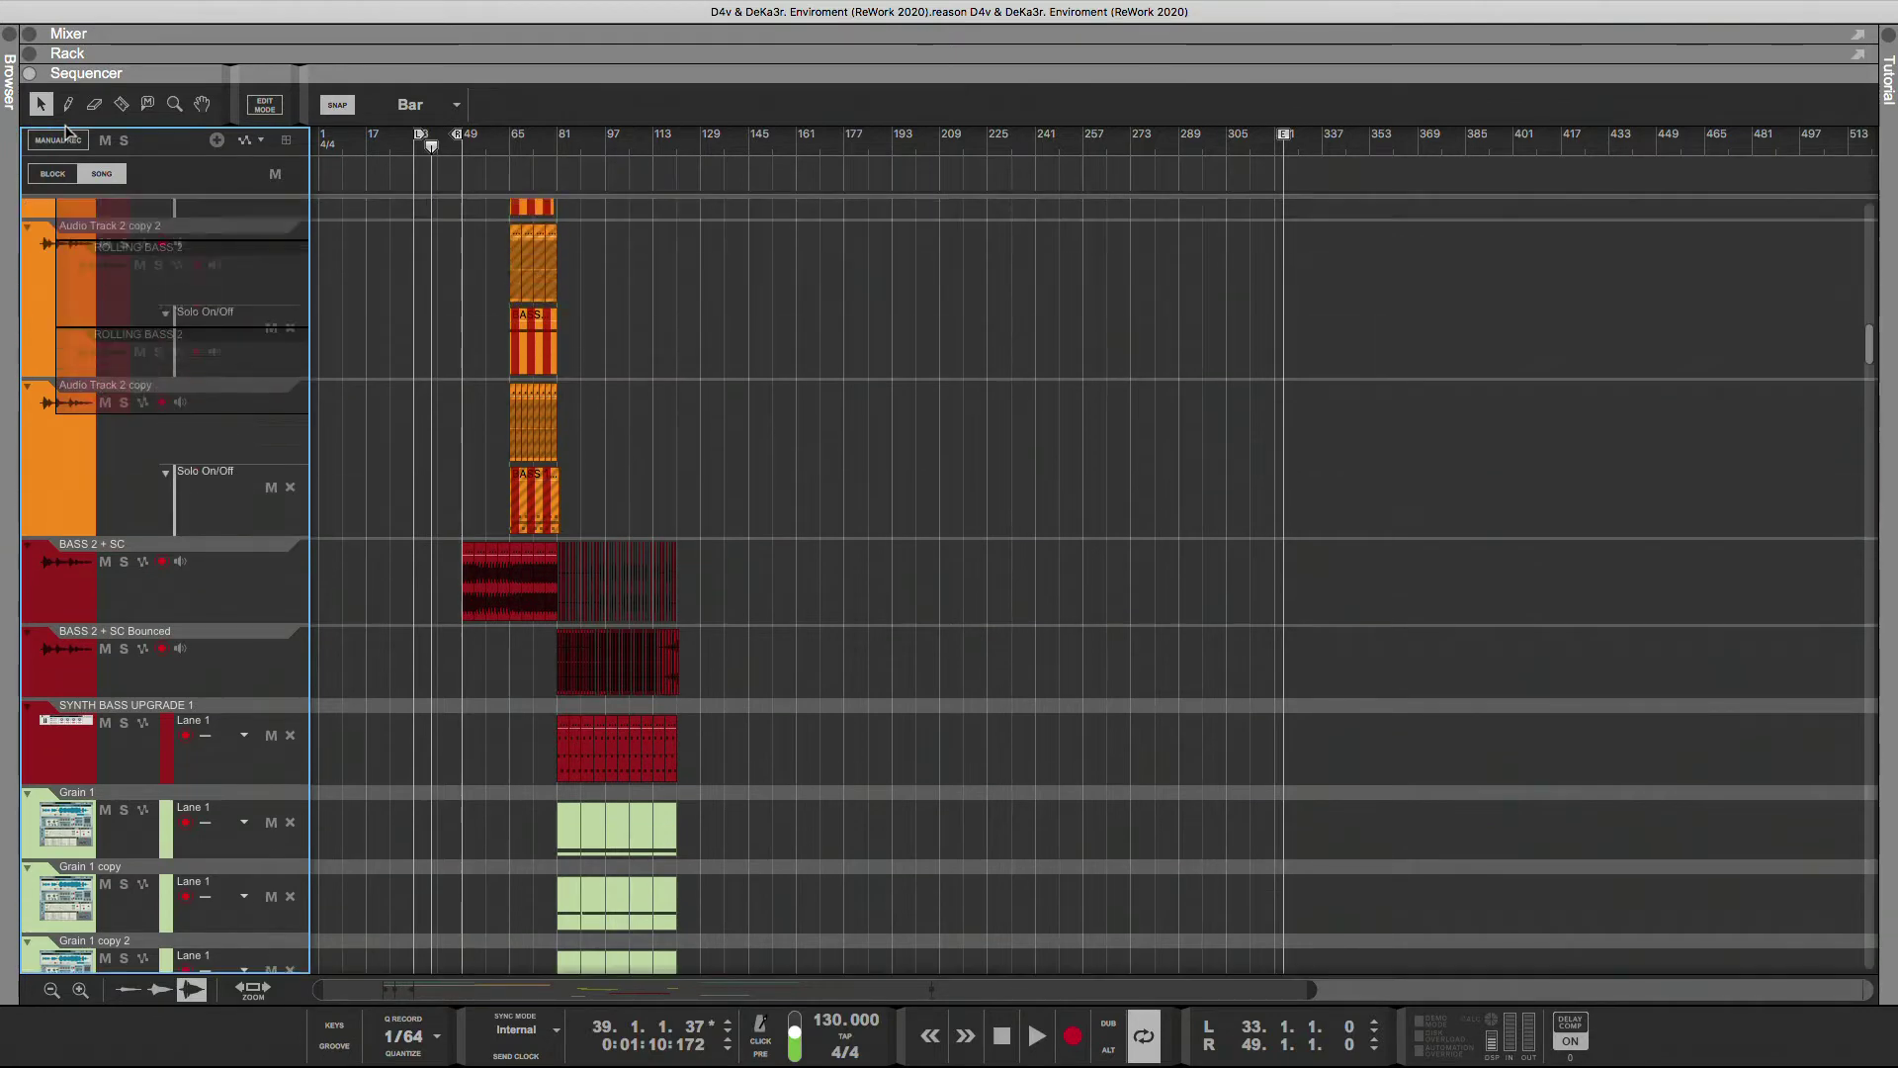
{"action": "left_click_drag", "start_coordinate": [65, 129], "coordinate": [88, 571]}
- Look through the lower tracks down to FX DOWN and back up to the VIRUS TI - PADS 1 - ENVIROMENT tracks
{"action": "scroll", "coordinate": [251, 680], "scroll_direction": "down", "scroll_amount": 15}
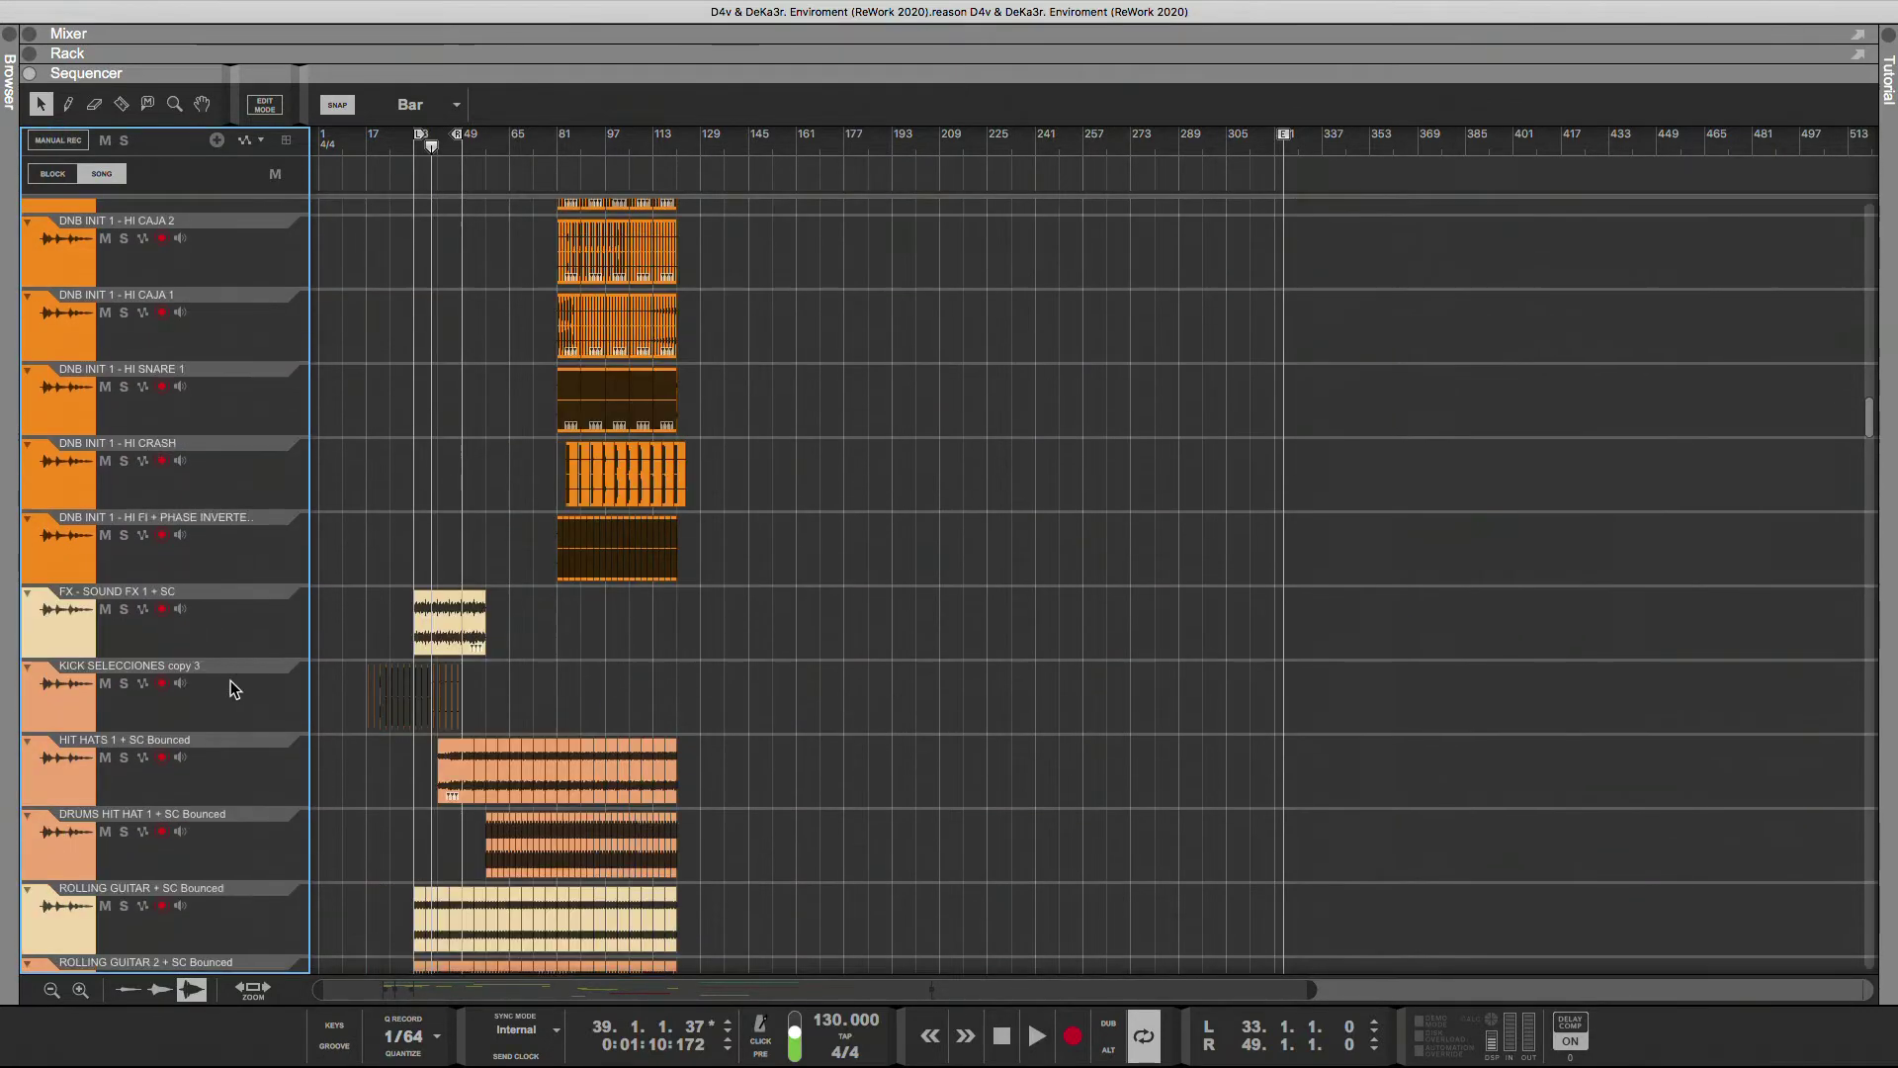
{"action": "scroll", "coordinate": [229, 680], "scroll_direction": "down", "scroll_amount": 20}
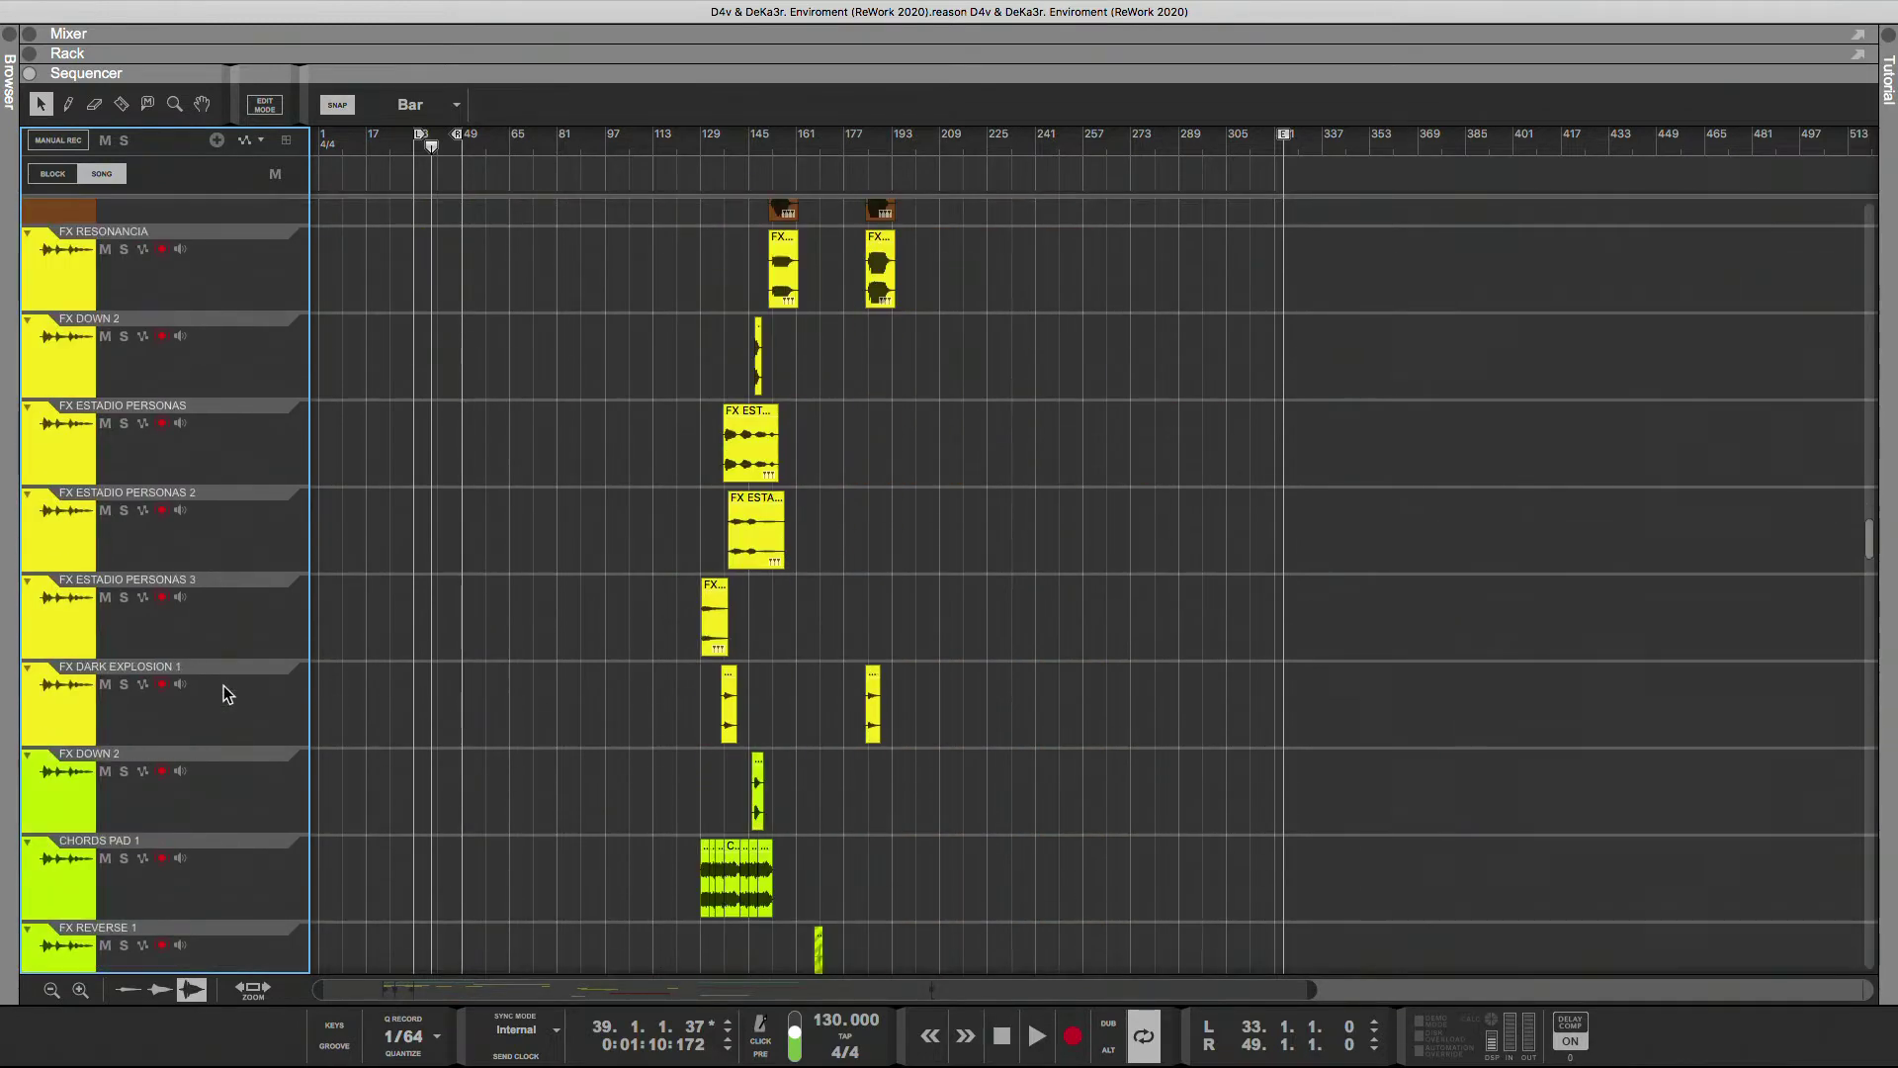
{"action": "scroll", "coordinate": [223, 689], "scroll_direction": "down", "scroll_amount": 20}
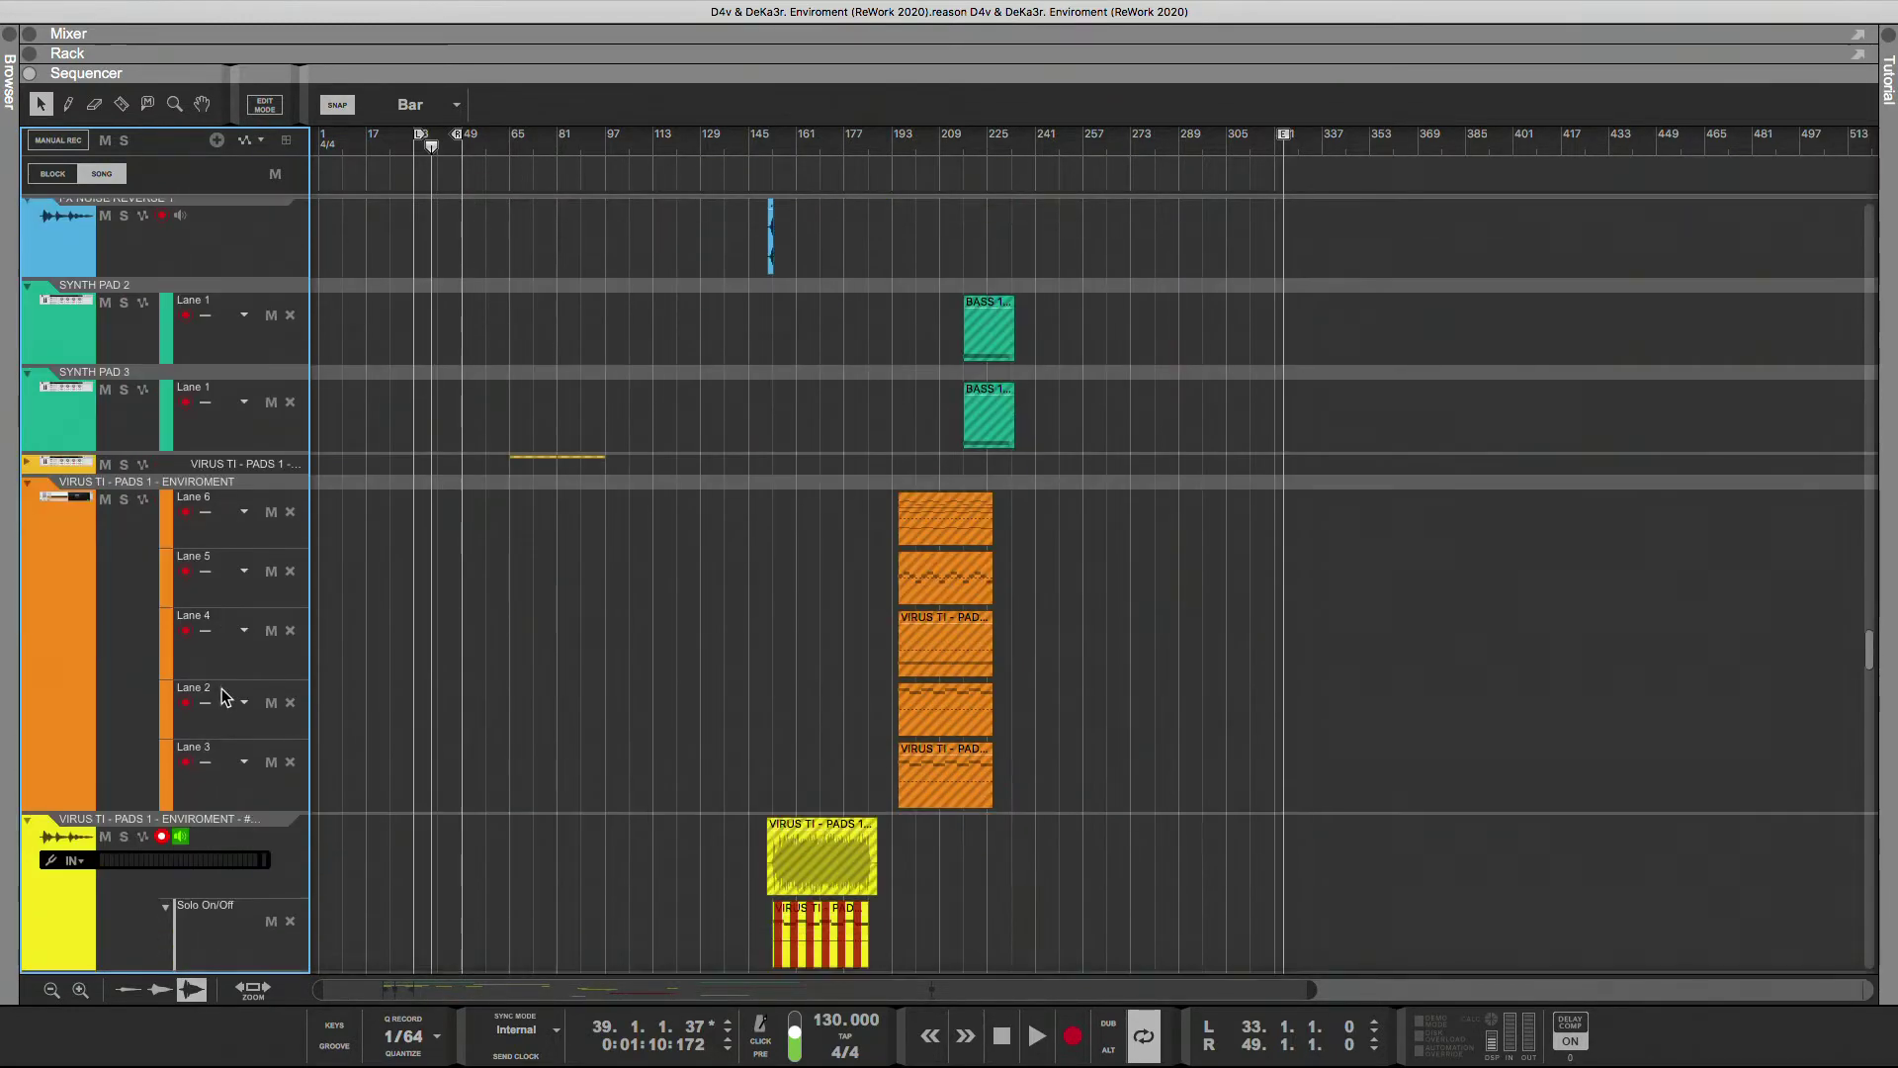
{"action": "scroll", "coordinate": [224, 692], "scroll_direction": "down", "scroll_amount": 5}
{"action": "scroll", "coordinate": [221, 688], "scroll_direction": "up", "scroll_amount": 3}
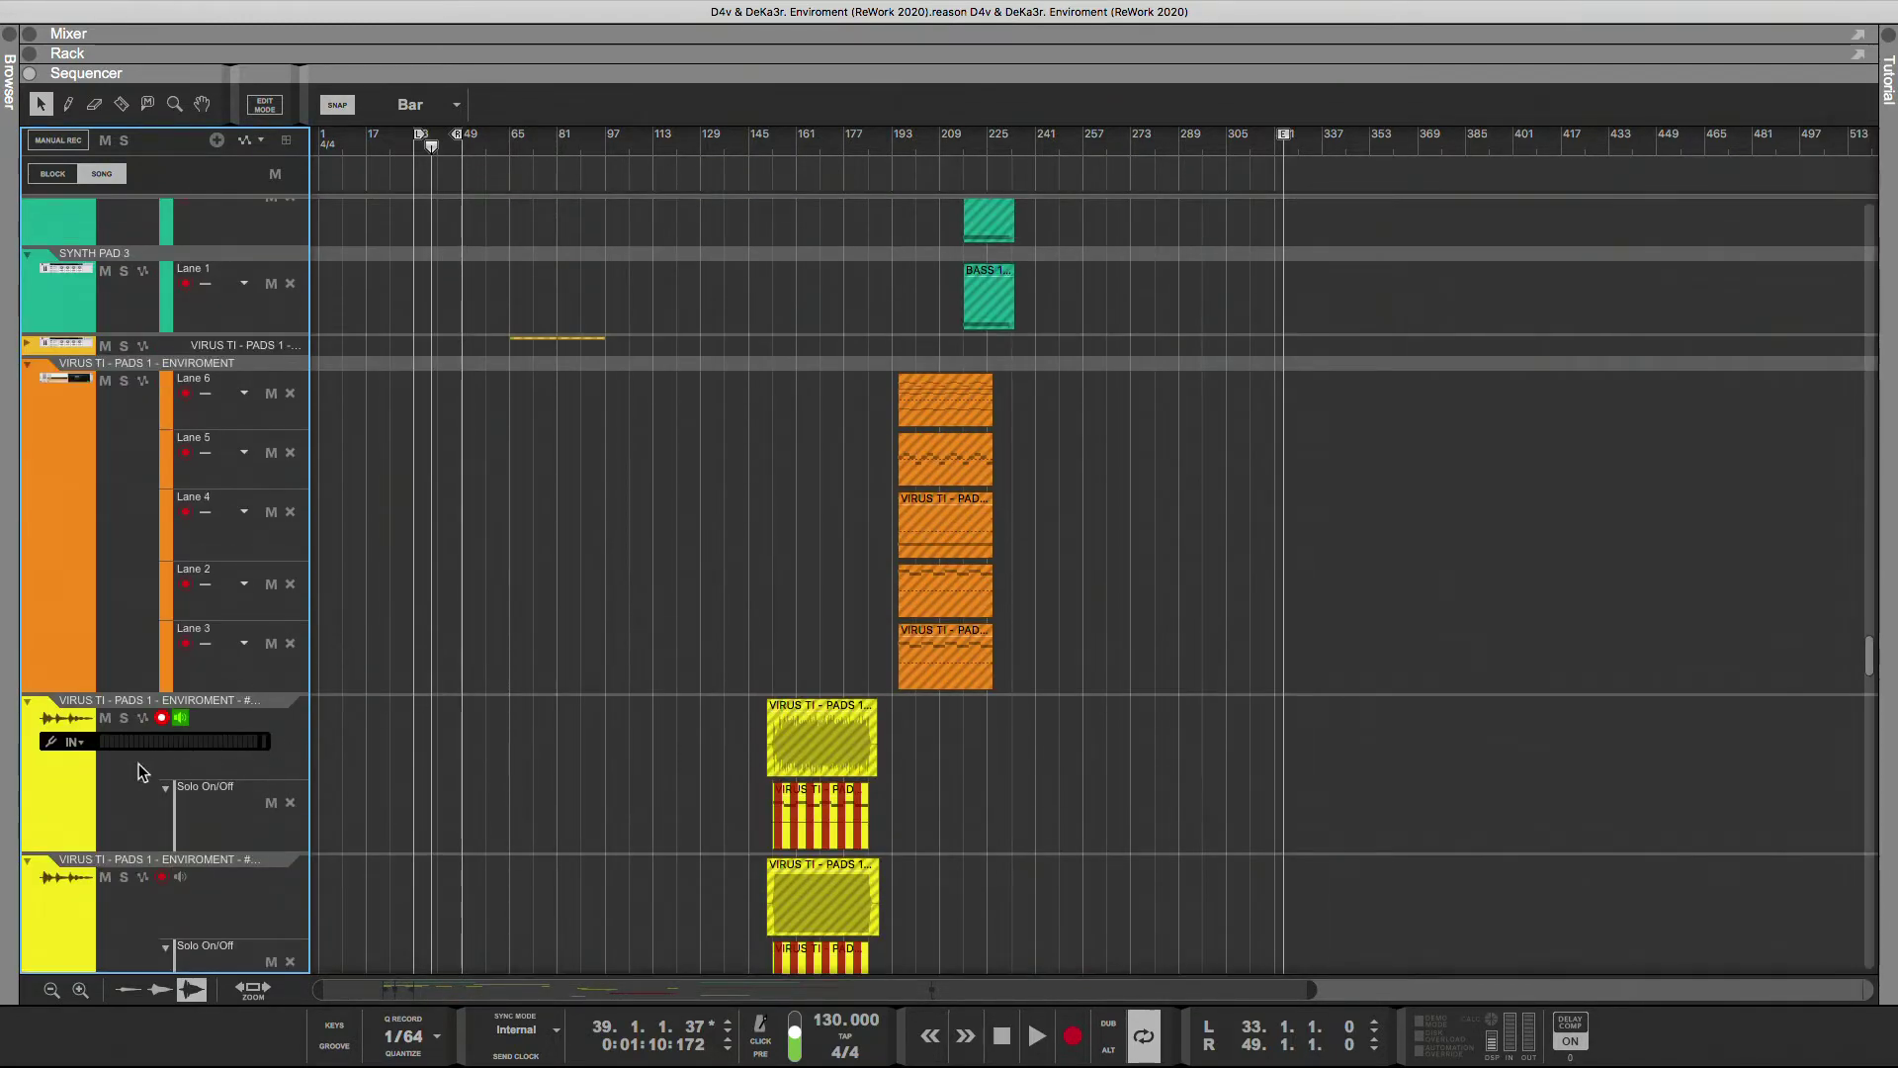
{"action": "scroll", "coordinate": [158, 781], "scroll_direction": "down", "scroll_amount": 10}
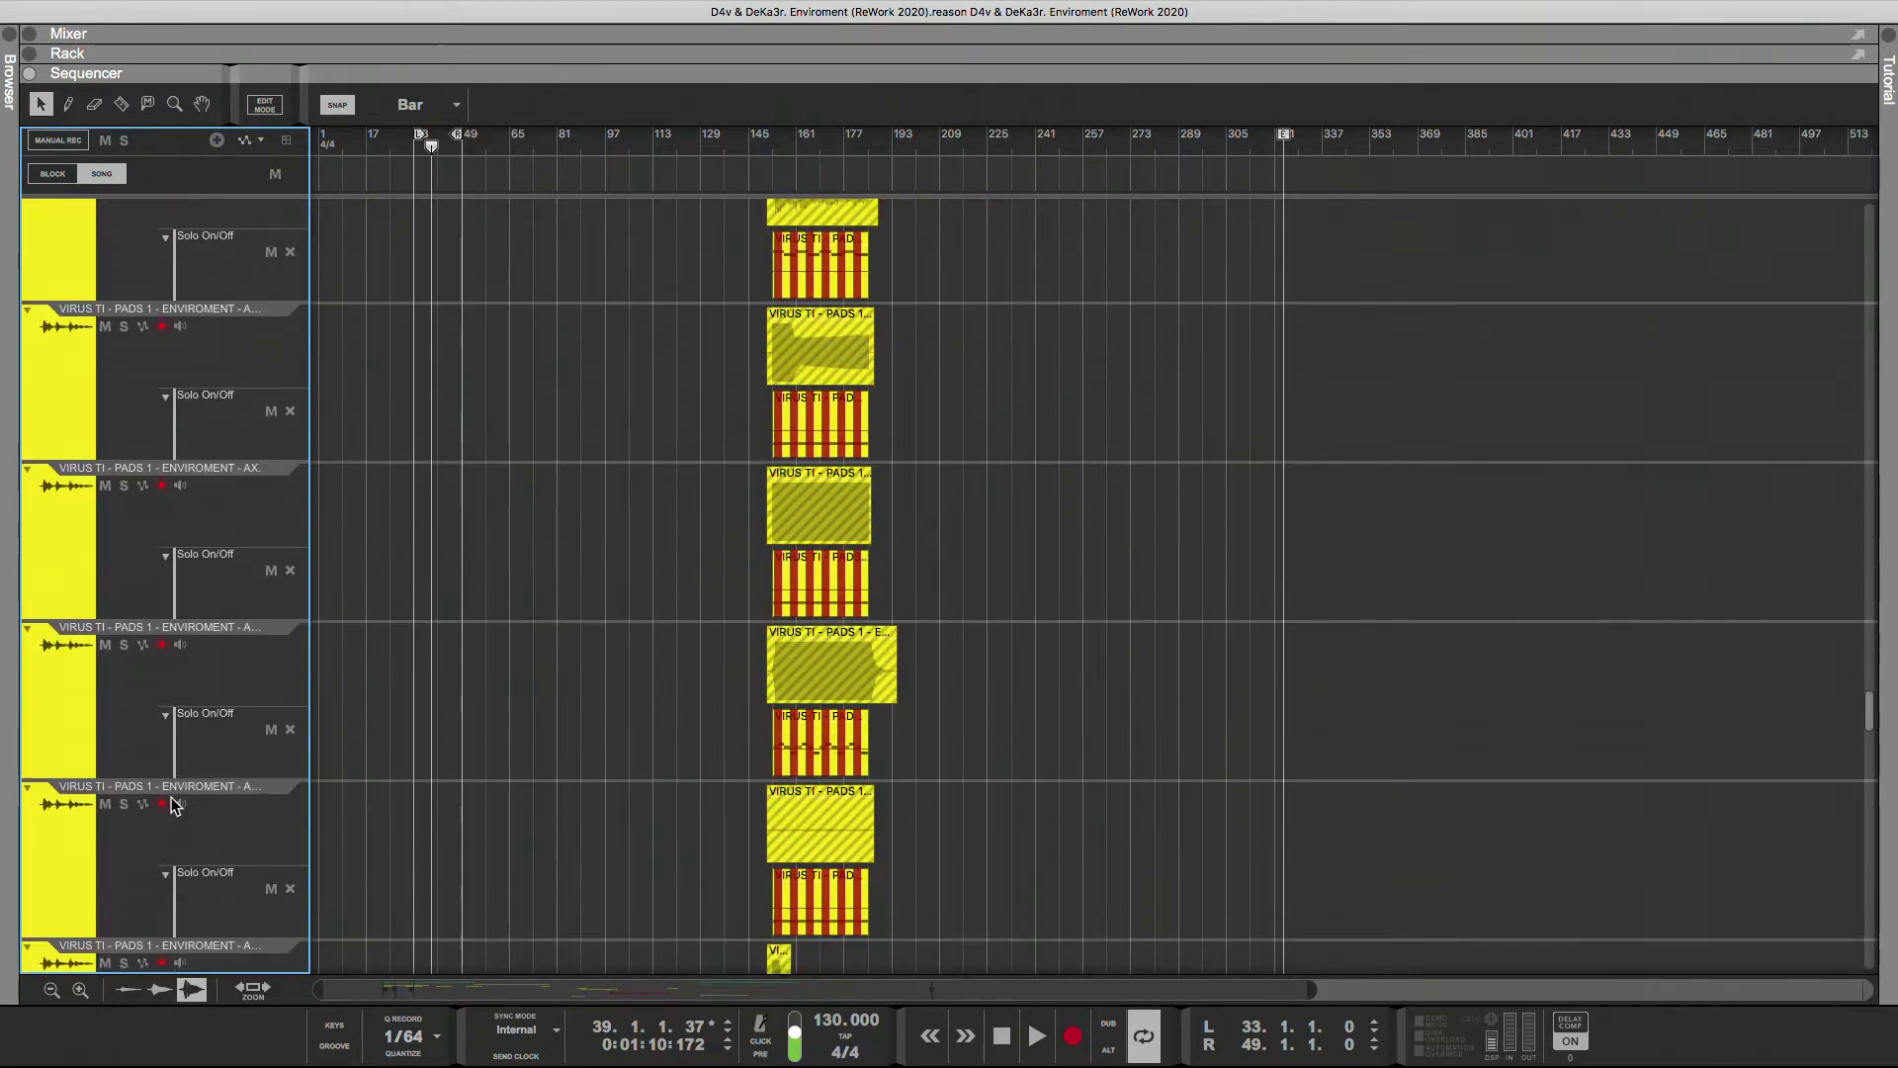
{"action": "scroll", "coordinate": [170, 805], "scroll_direction": "down", "scroll_amount": 10}
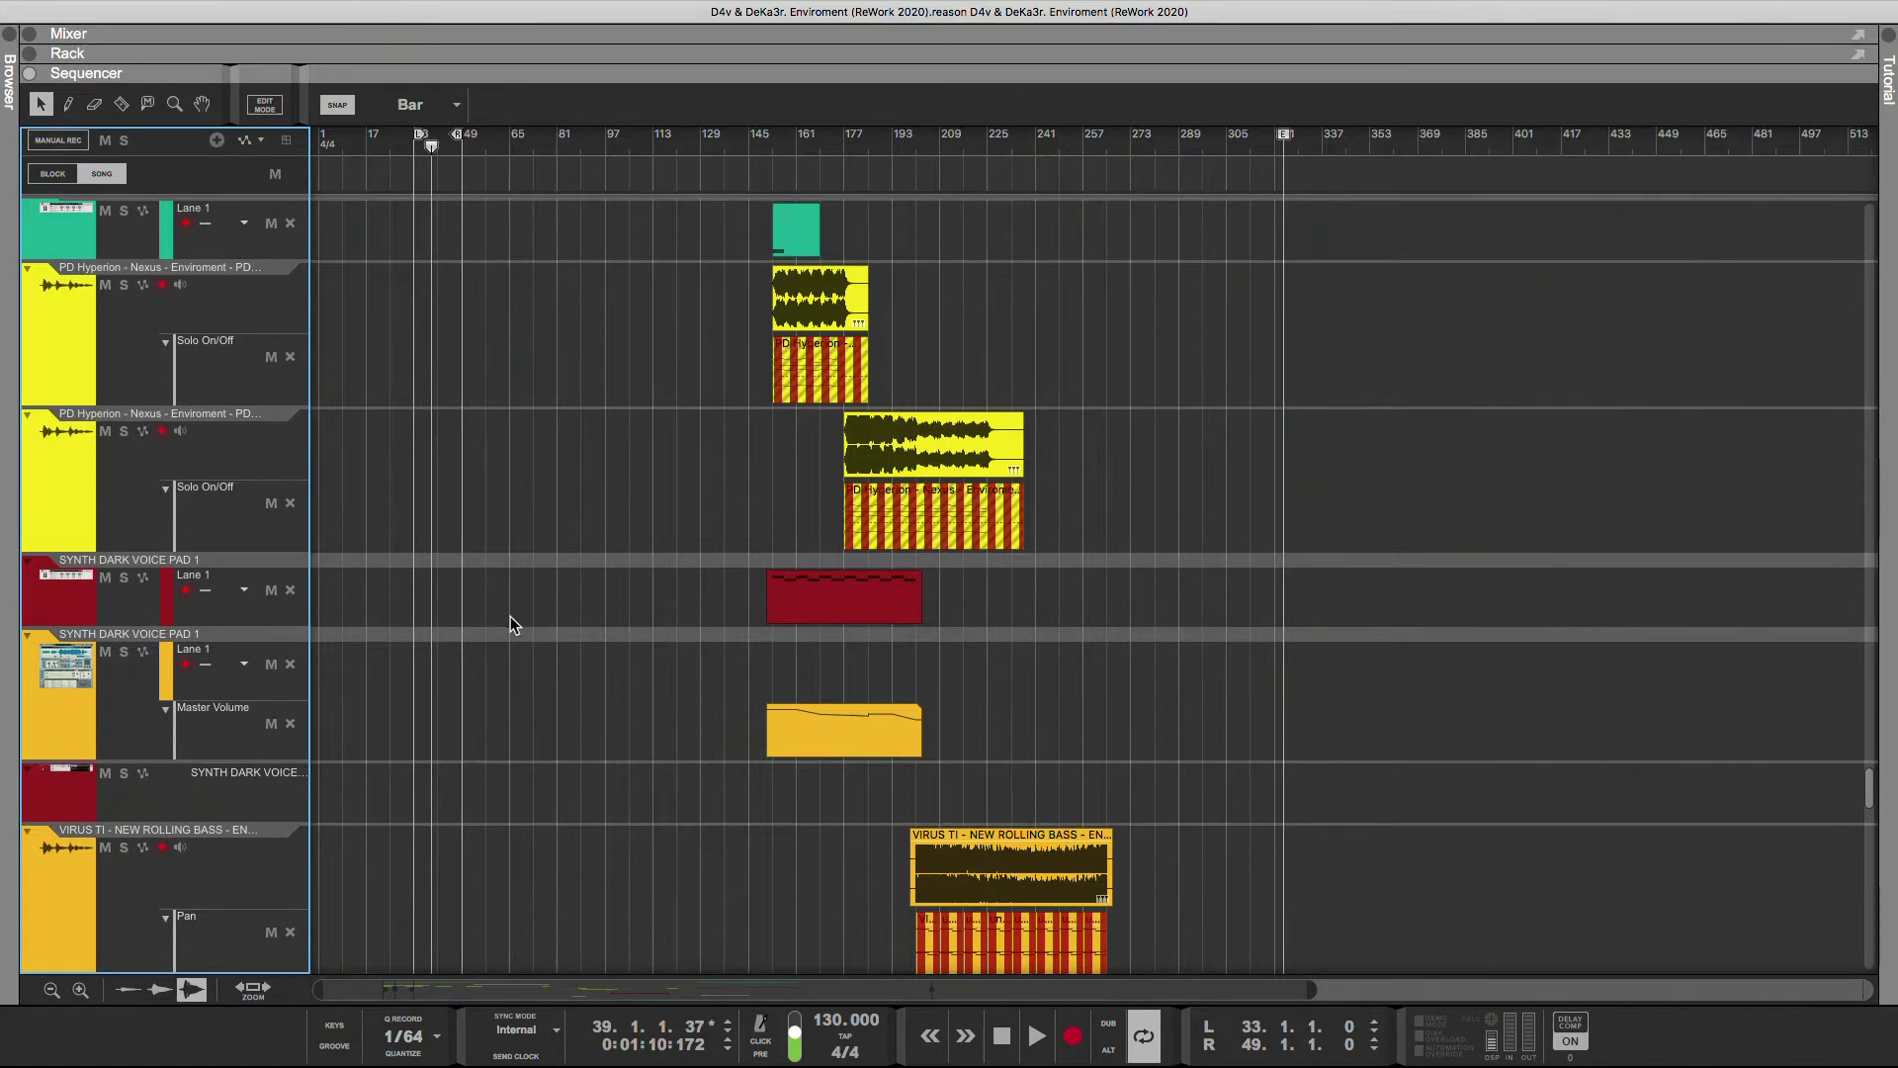
{"action": "scroll", "coordinate": [508, 621], "scroll_direction": "down", "scroll_amount": 8}
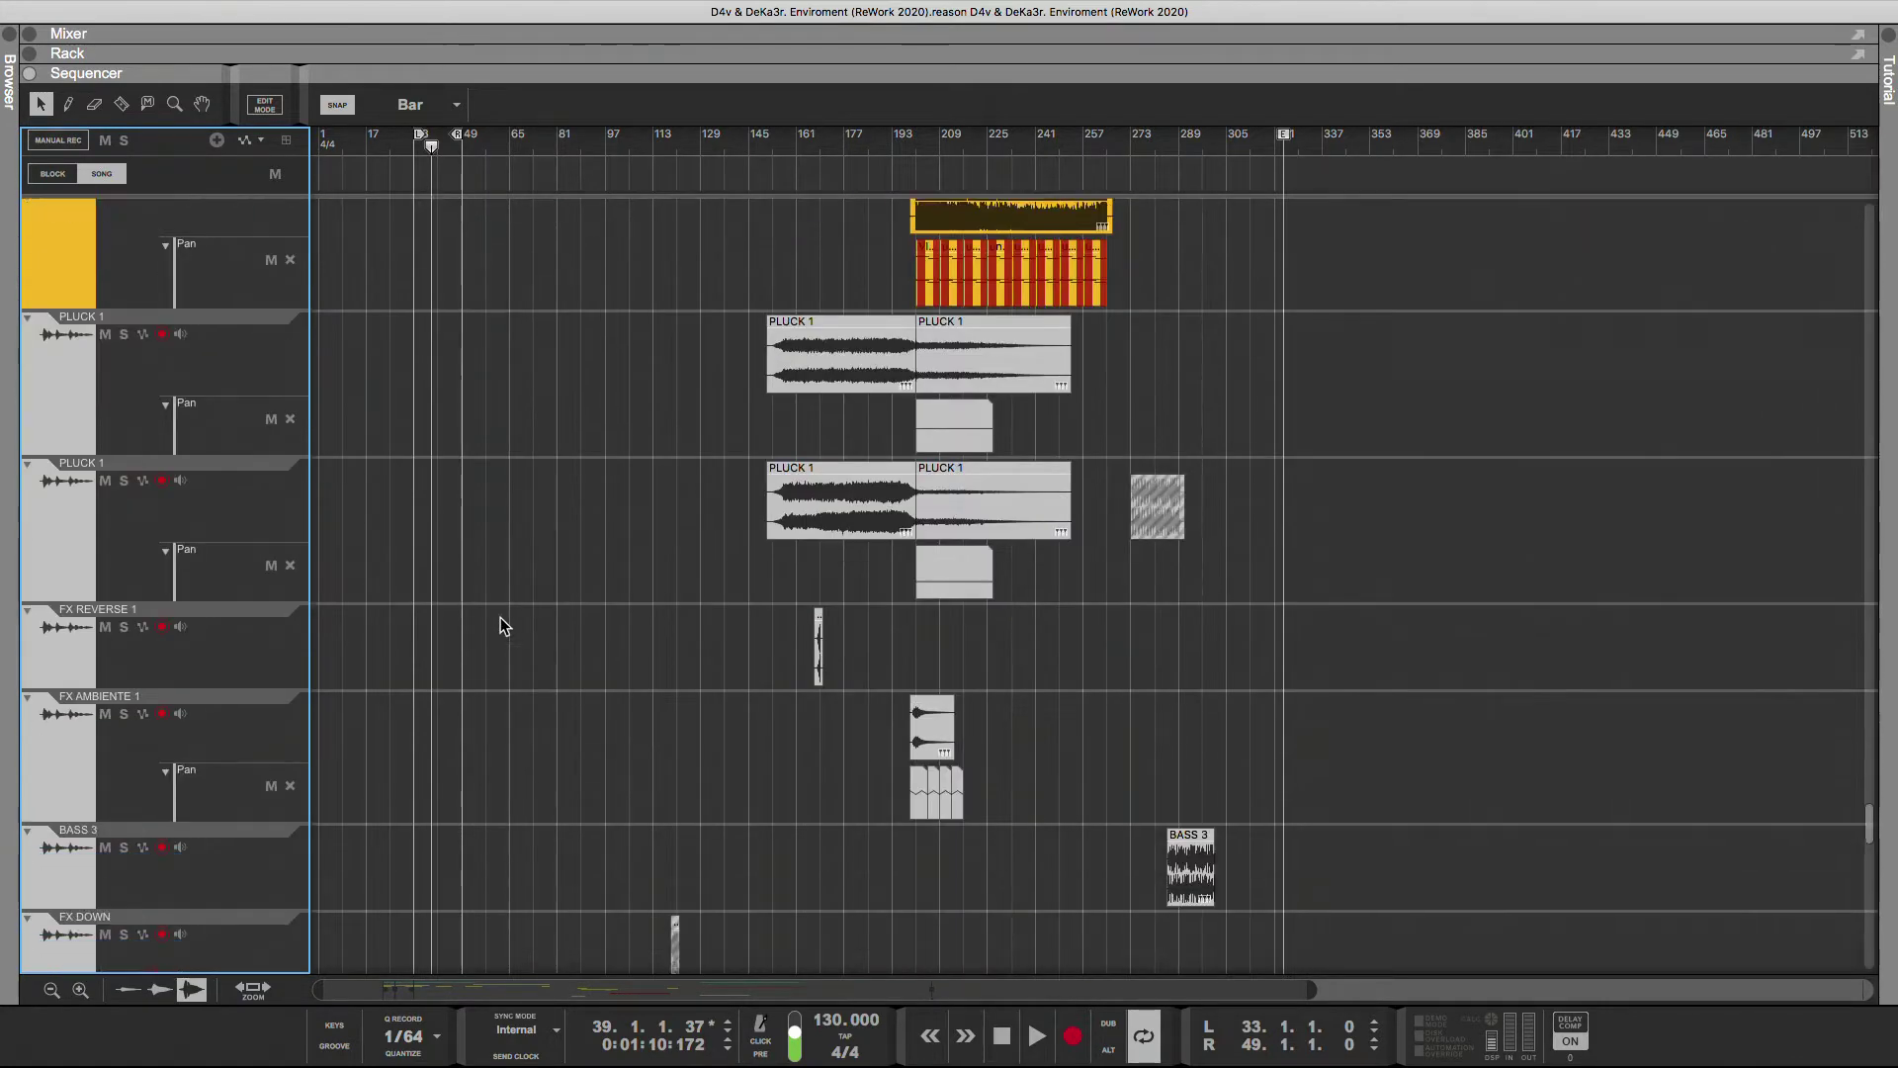
{"action": "scroll", "coordinate": [500, 617], "scroll_direction": "down", "scroll_amount": 3}
{"action": "scroll", "coordinate": [501, 619], "scroll_direction": "up", "scroll_amount": 8}
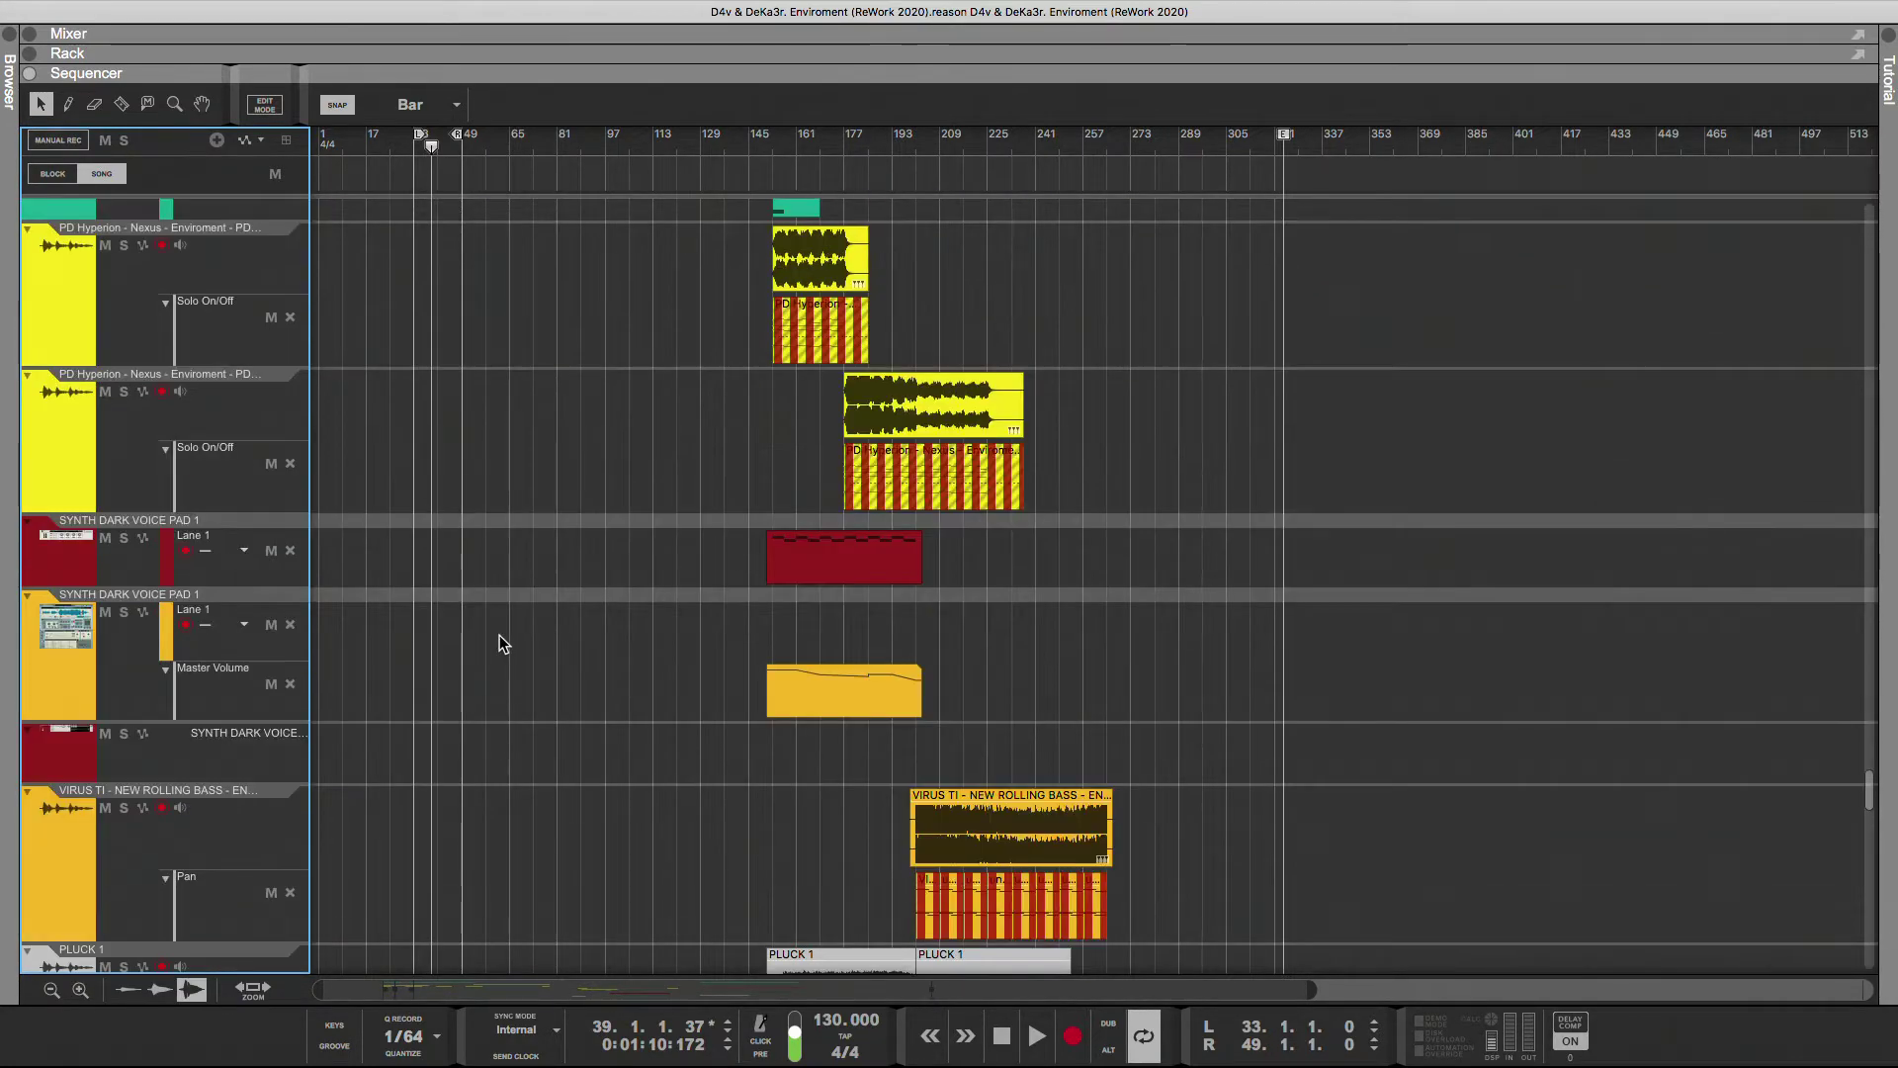
{"action": "scroll", "coordinate": [501, 639], "scroll_direction": "up", "scroll_amount": 4}
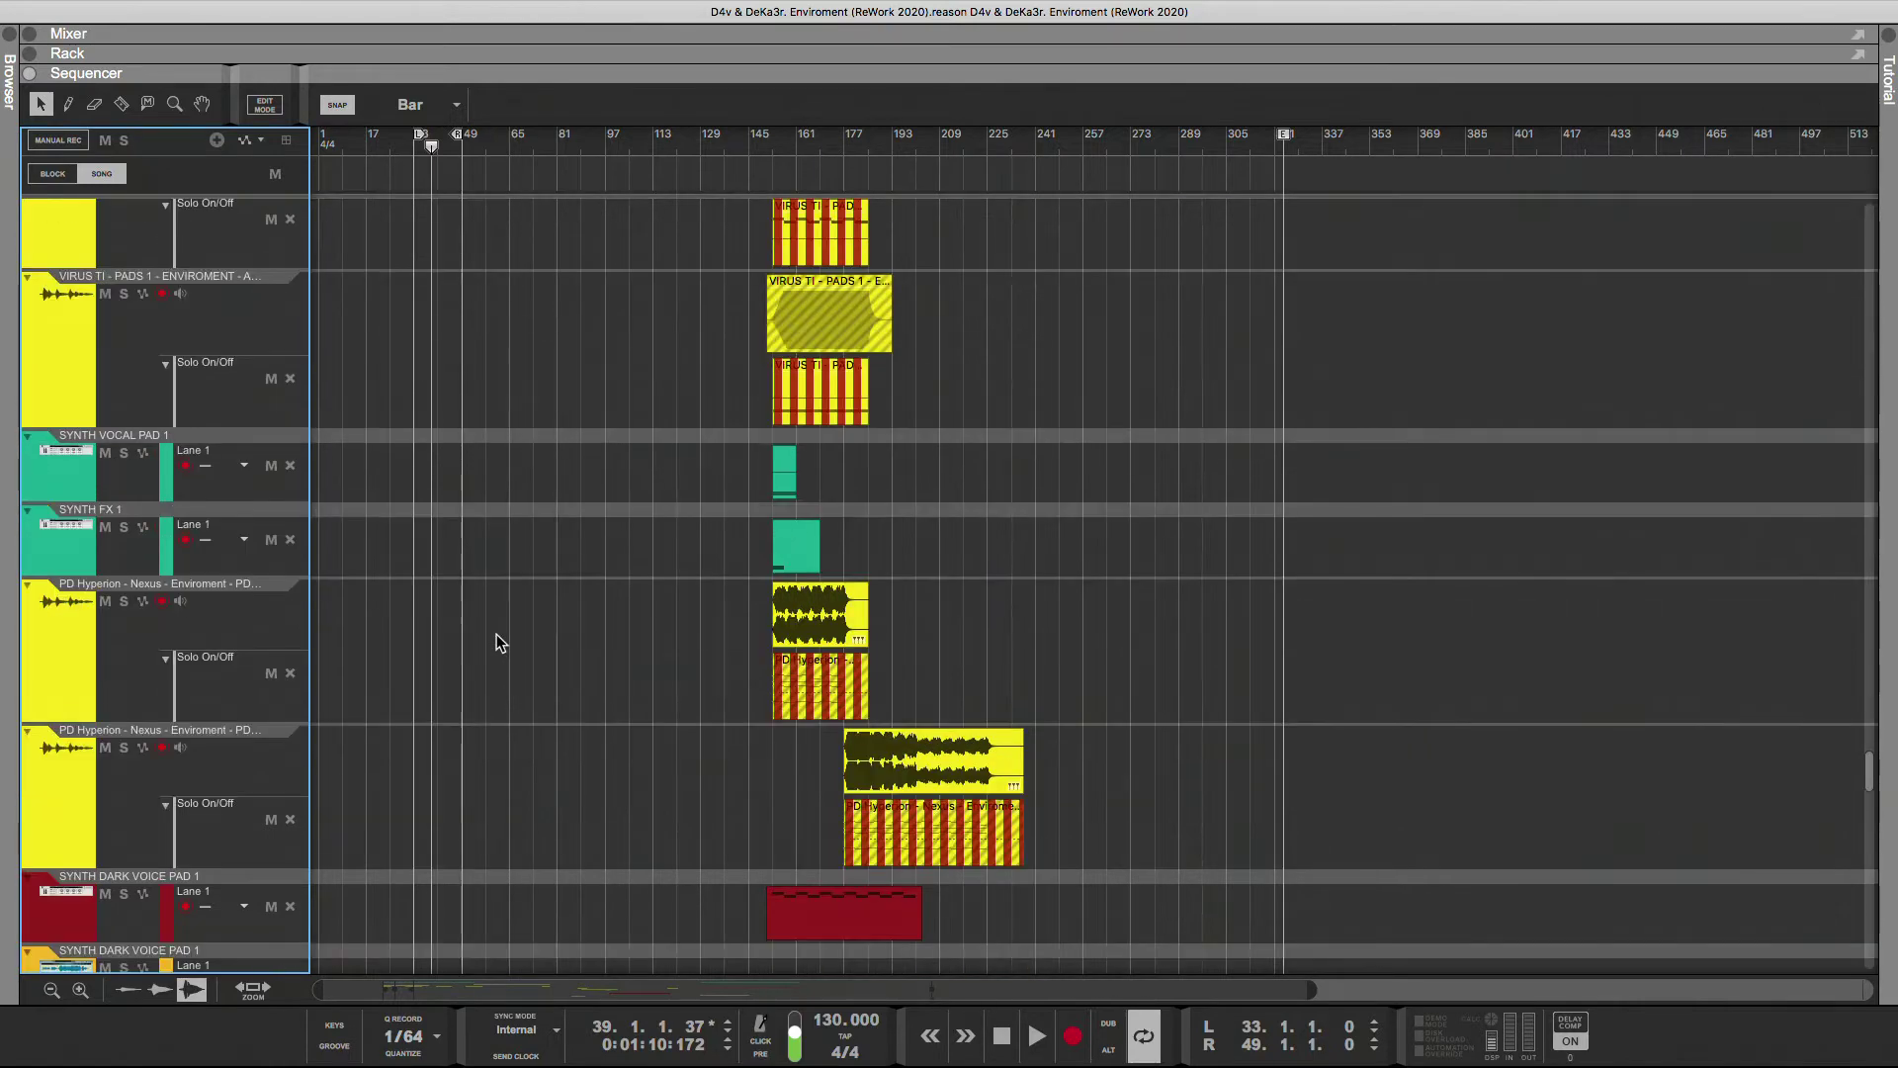
{"action": "scroll", "coordinate": [497, 635], "scroll_direction": "up", "scroll_amount": 6}
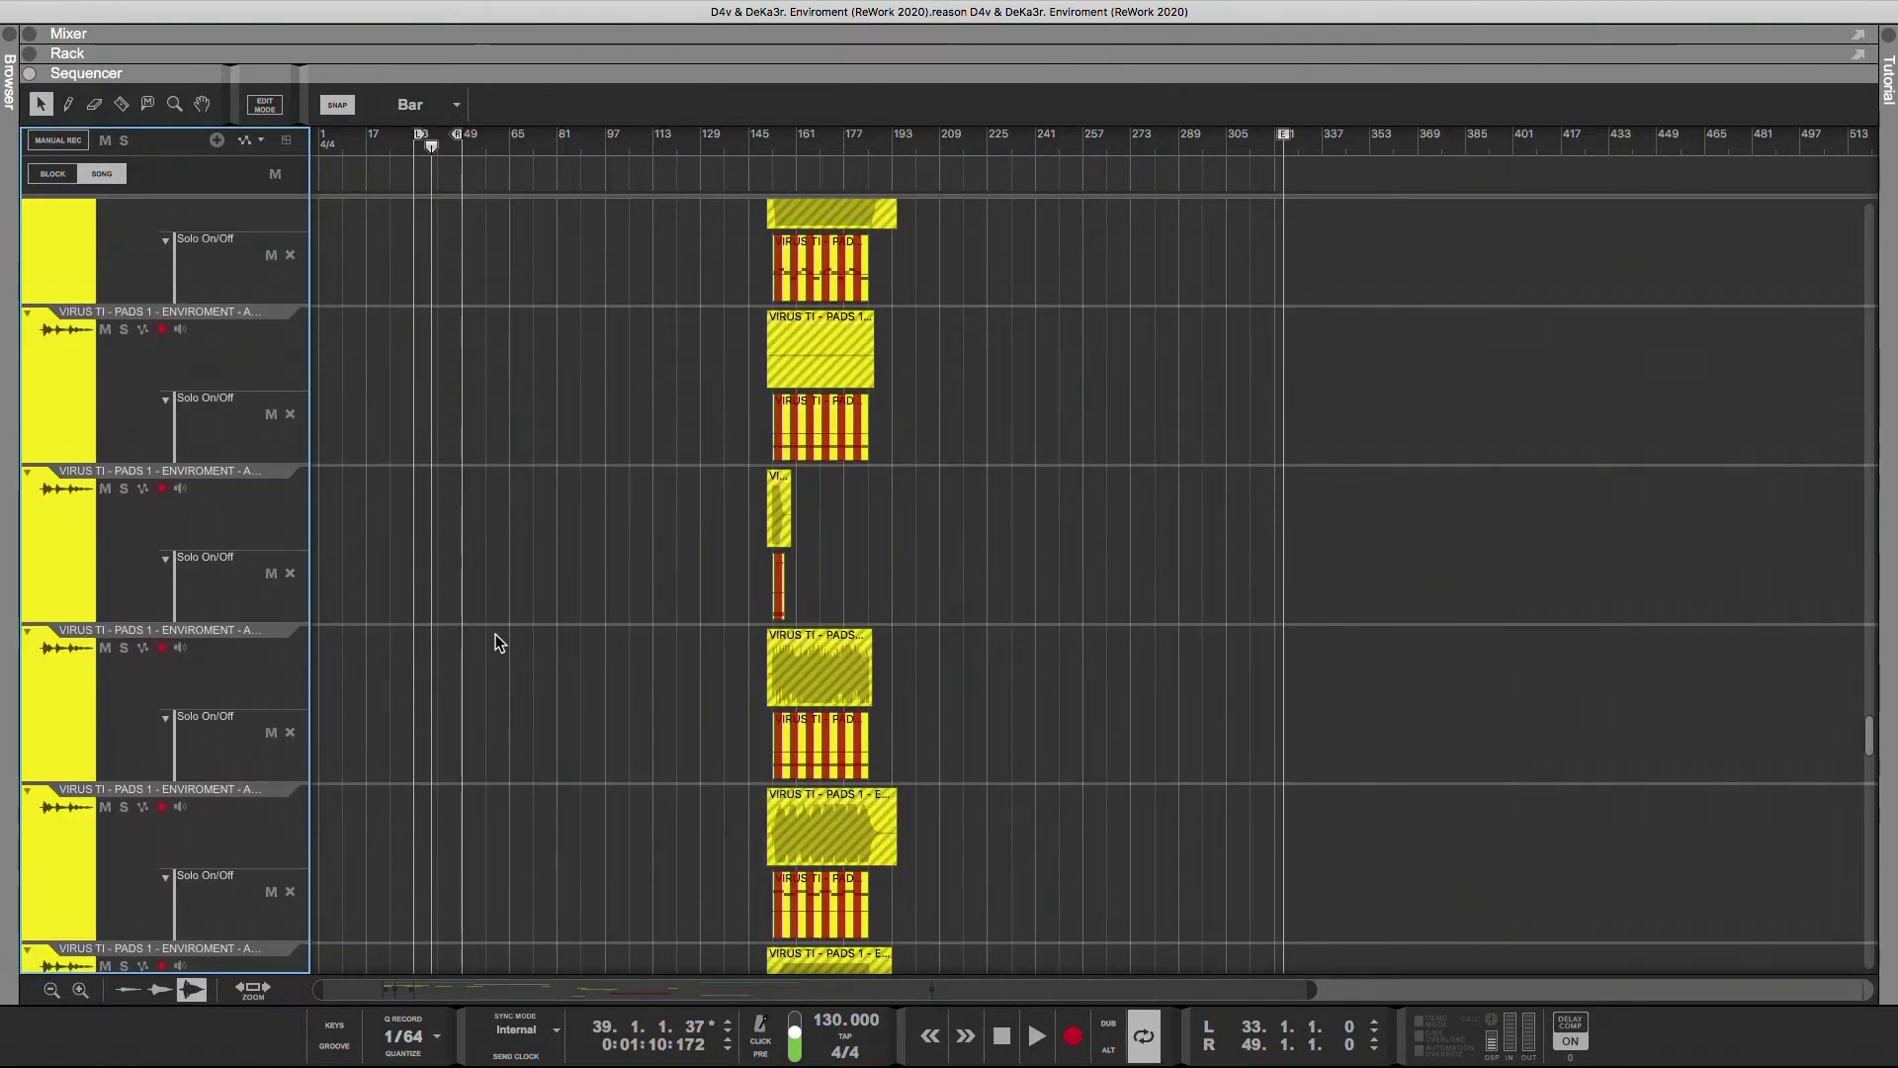
{"action": "scroll", "coordinate": [496, 632], "scroll_direction": "up", "scroll_amount": 6}
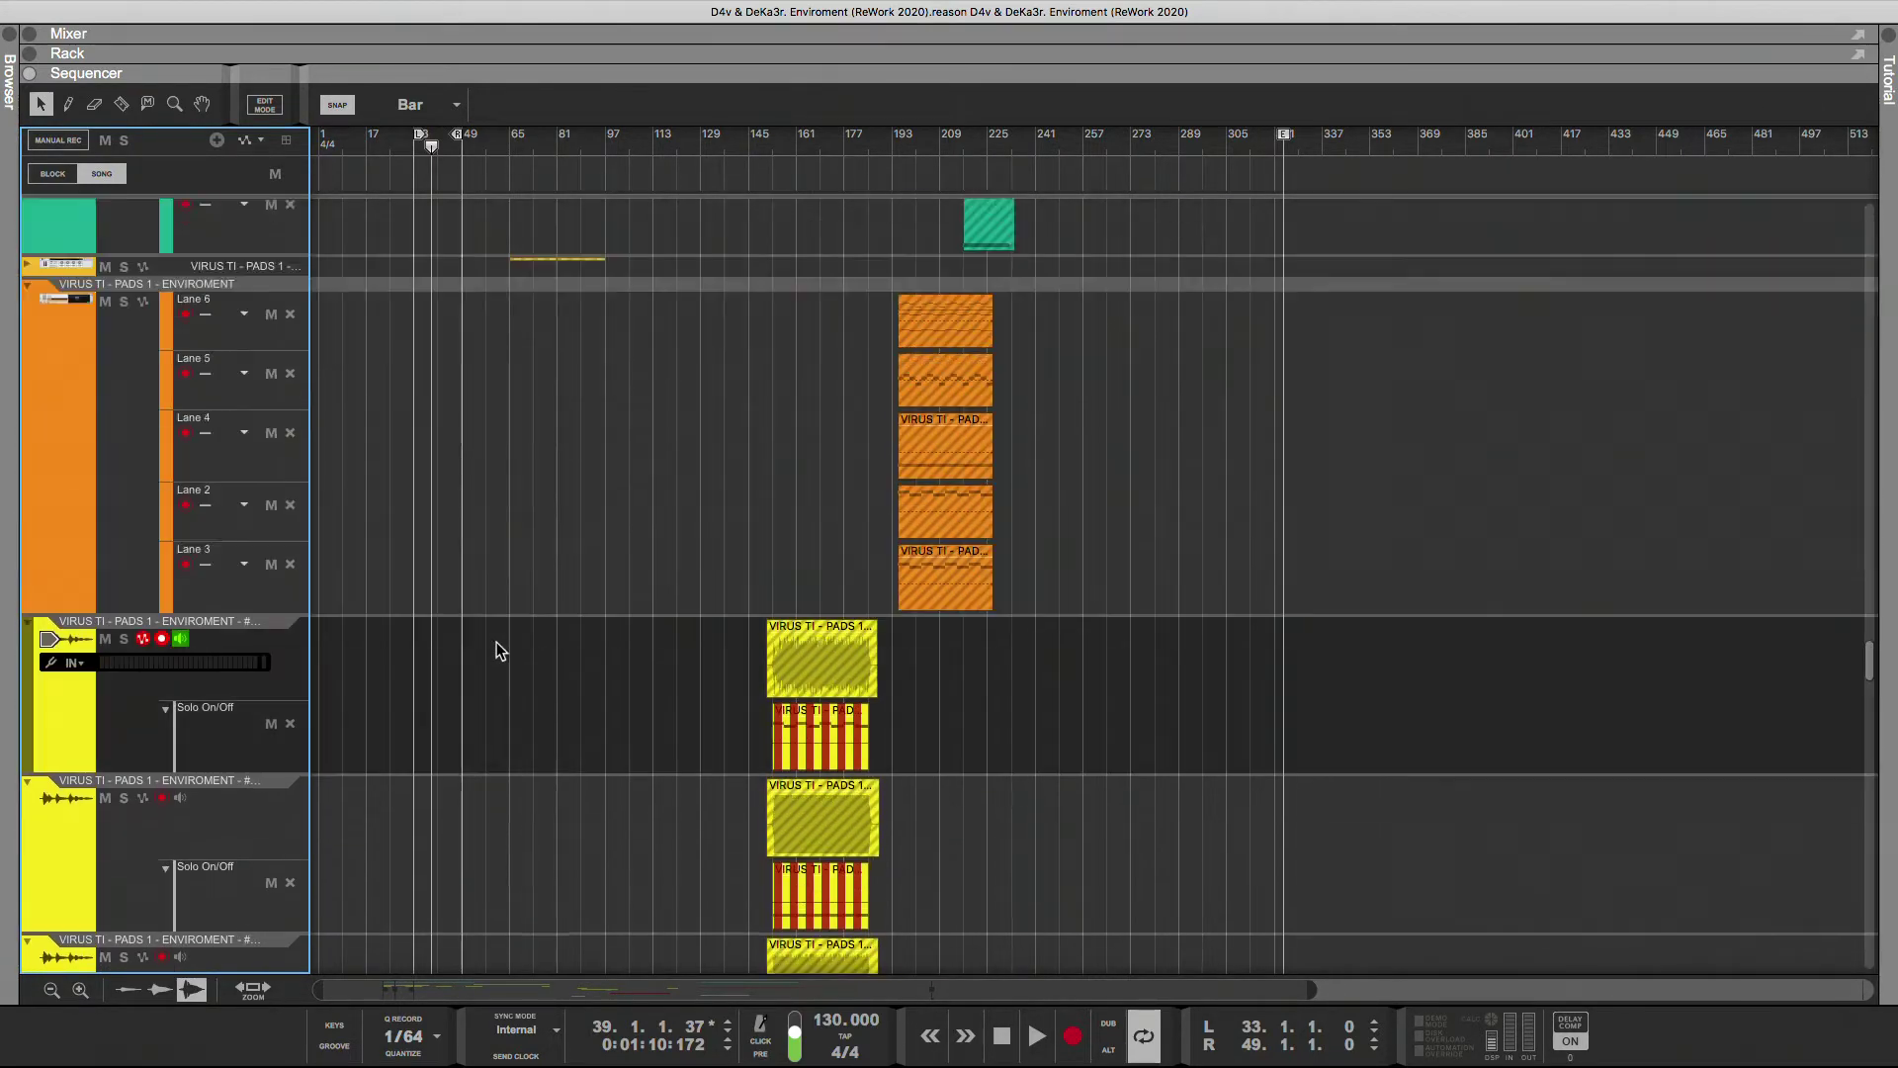
{"action": "scroll", "coordinate": [496, 649], "scroll_direction": "up", "scroll_amount": 4}
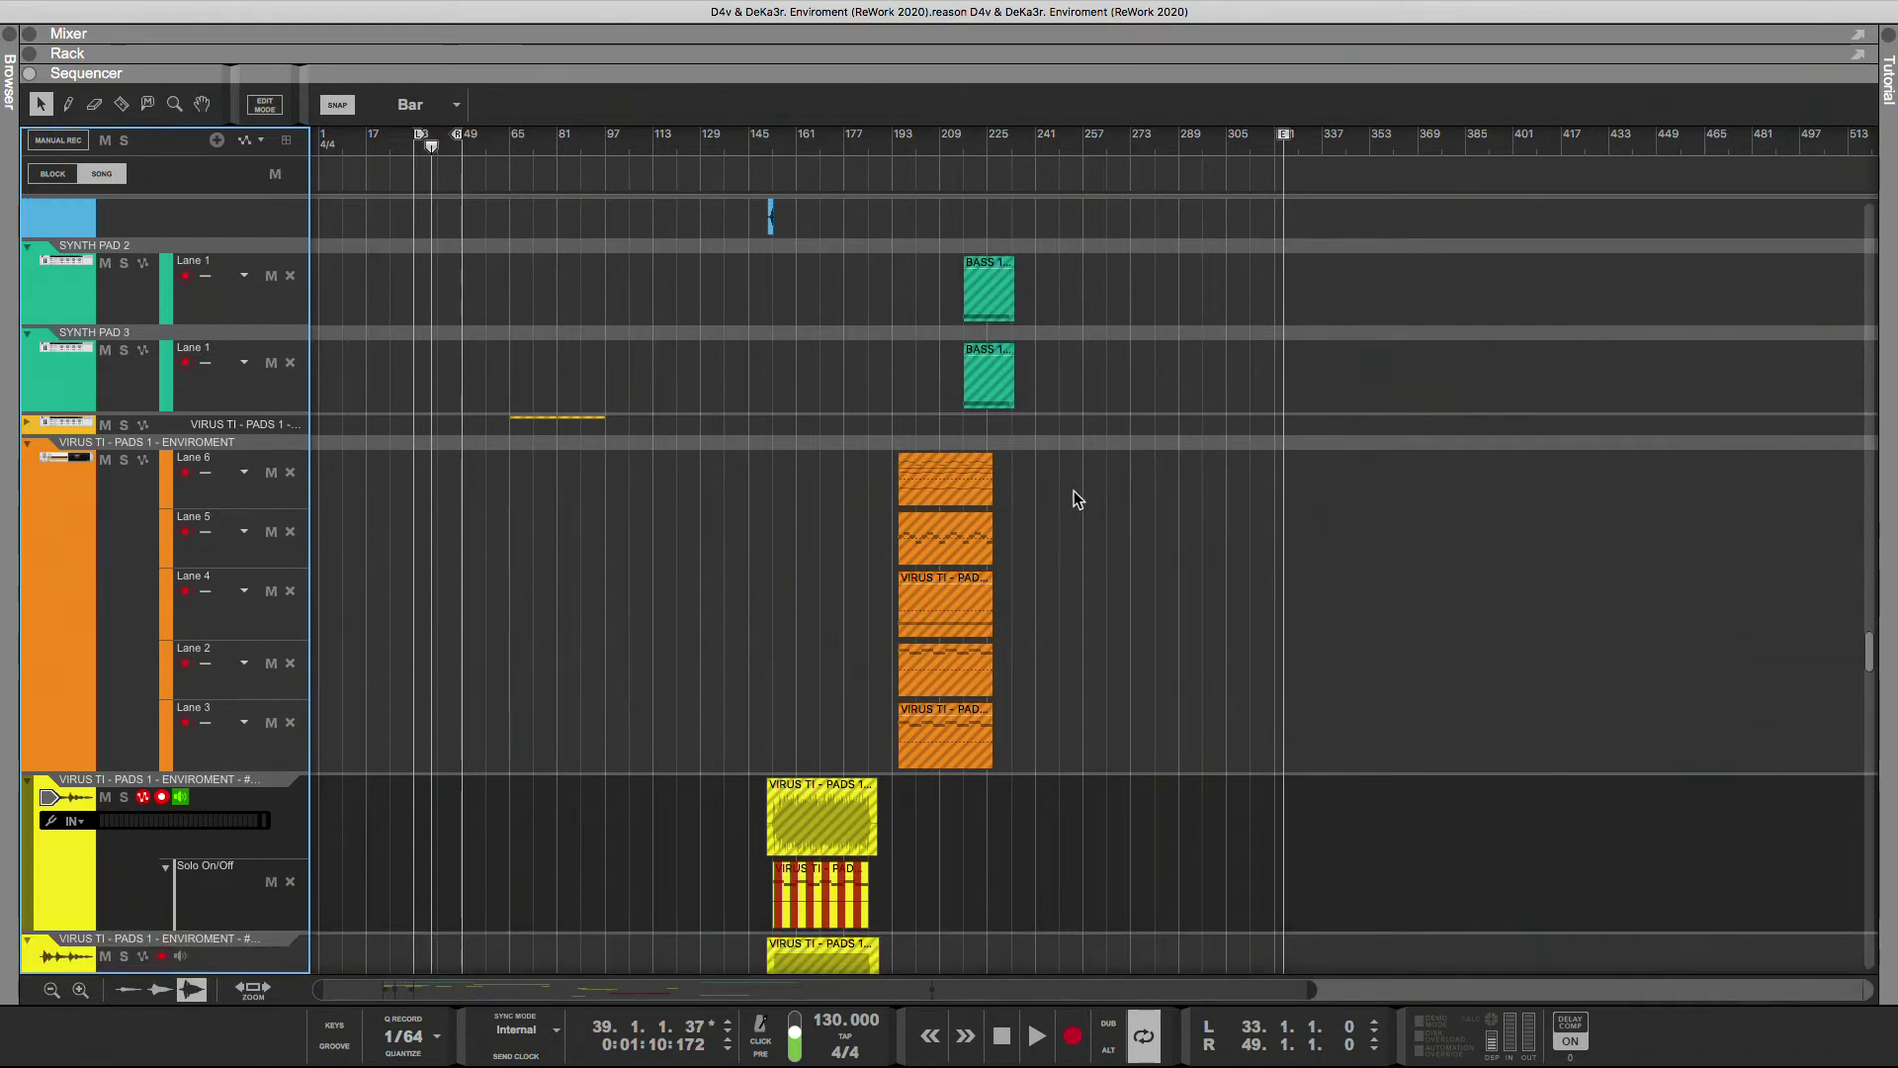
{"action": "scroll", "coordinate": [339, 665], "scroll_direction": "up", "scroll_amount": 3}
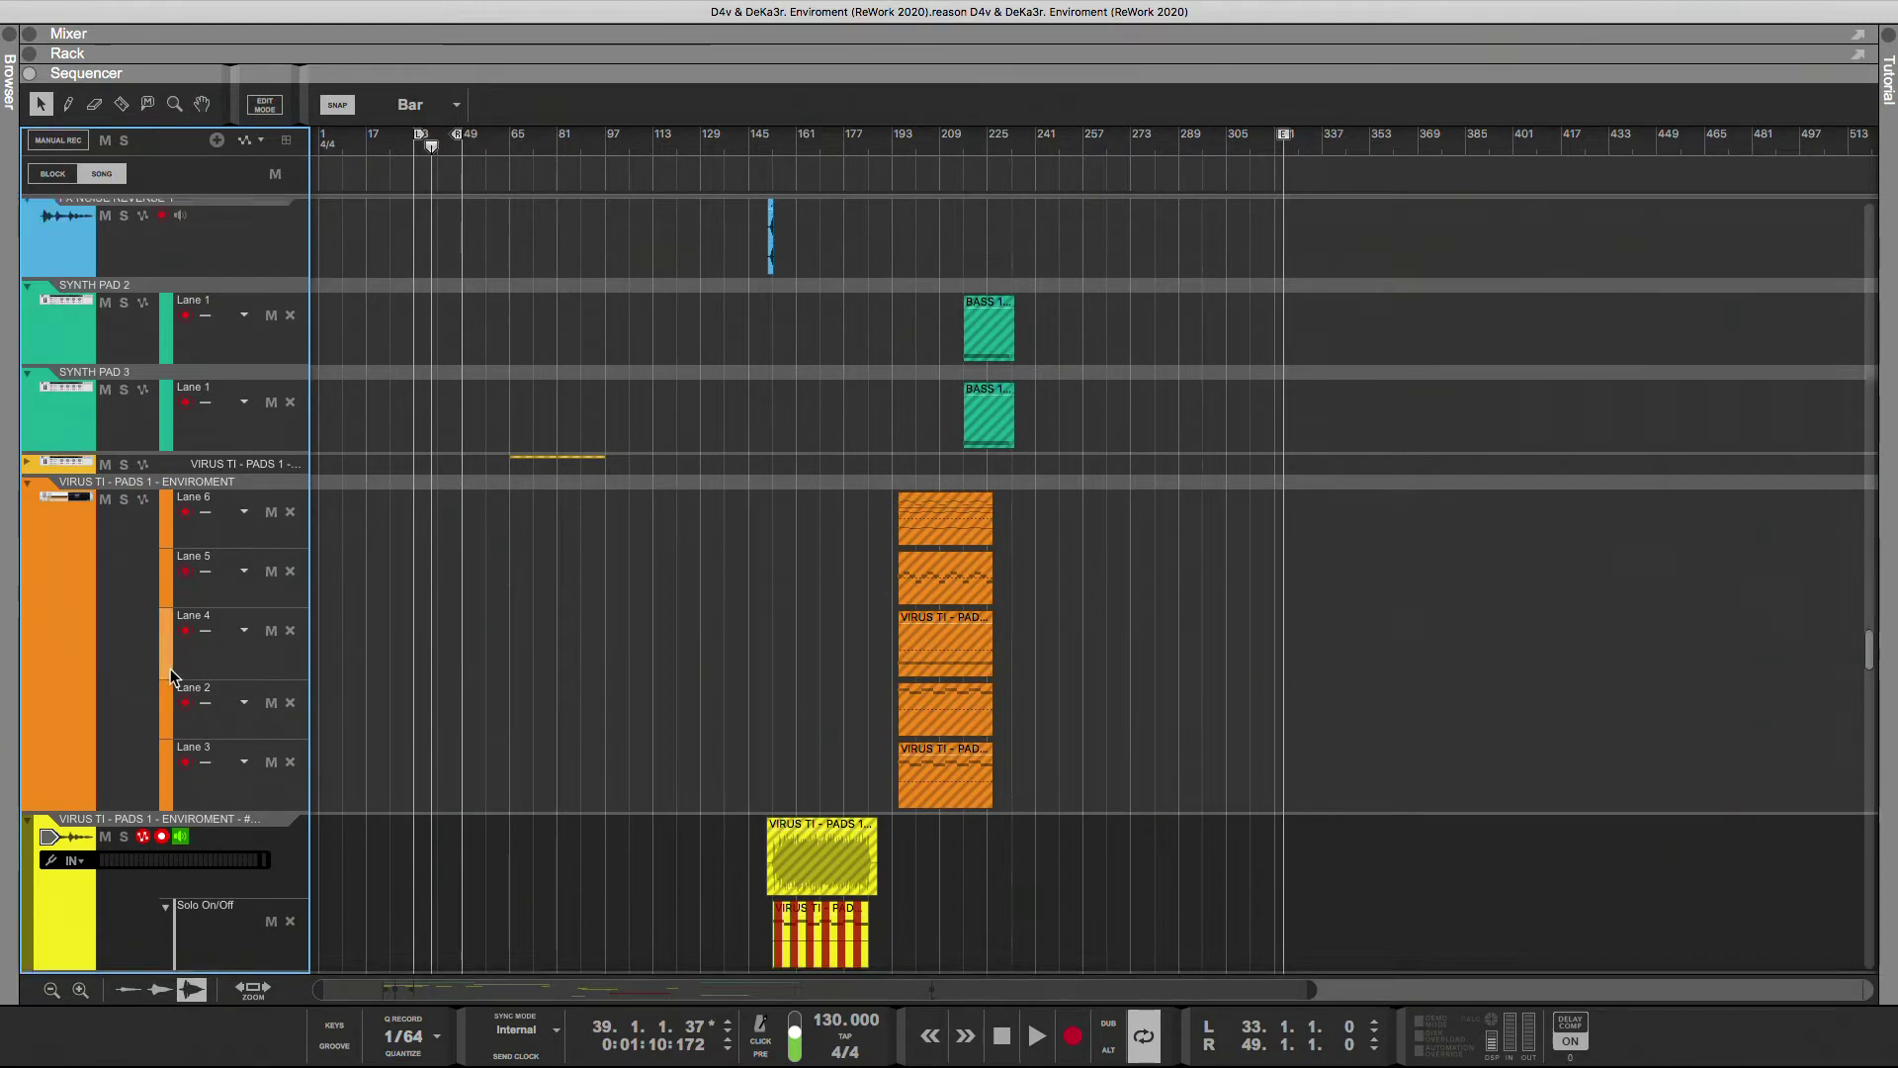
- Copy the VIRUS TI - PADS 1 clips to bar 49, and move both VIRUS TI - PADS 1 - ENVIROMENT tracks between Audio Track 2 copy and ROLLING BASS 3
{"action": "left_click_drag", "start_coordinate": [1038, 609], "coordinate": [508, 850]}
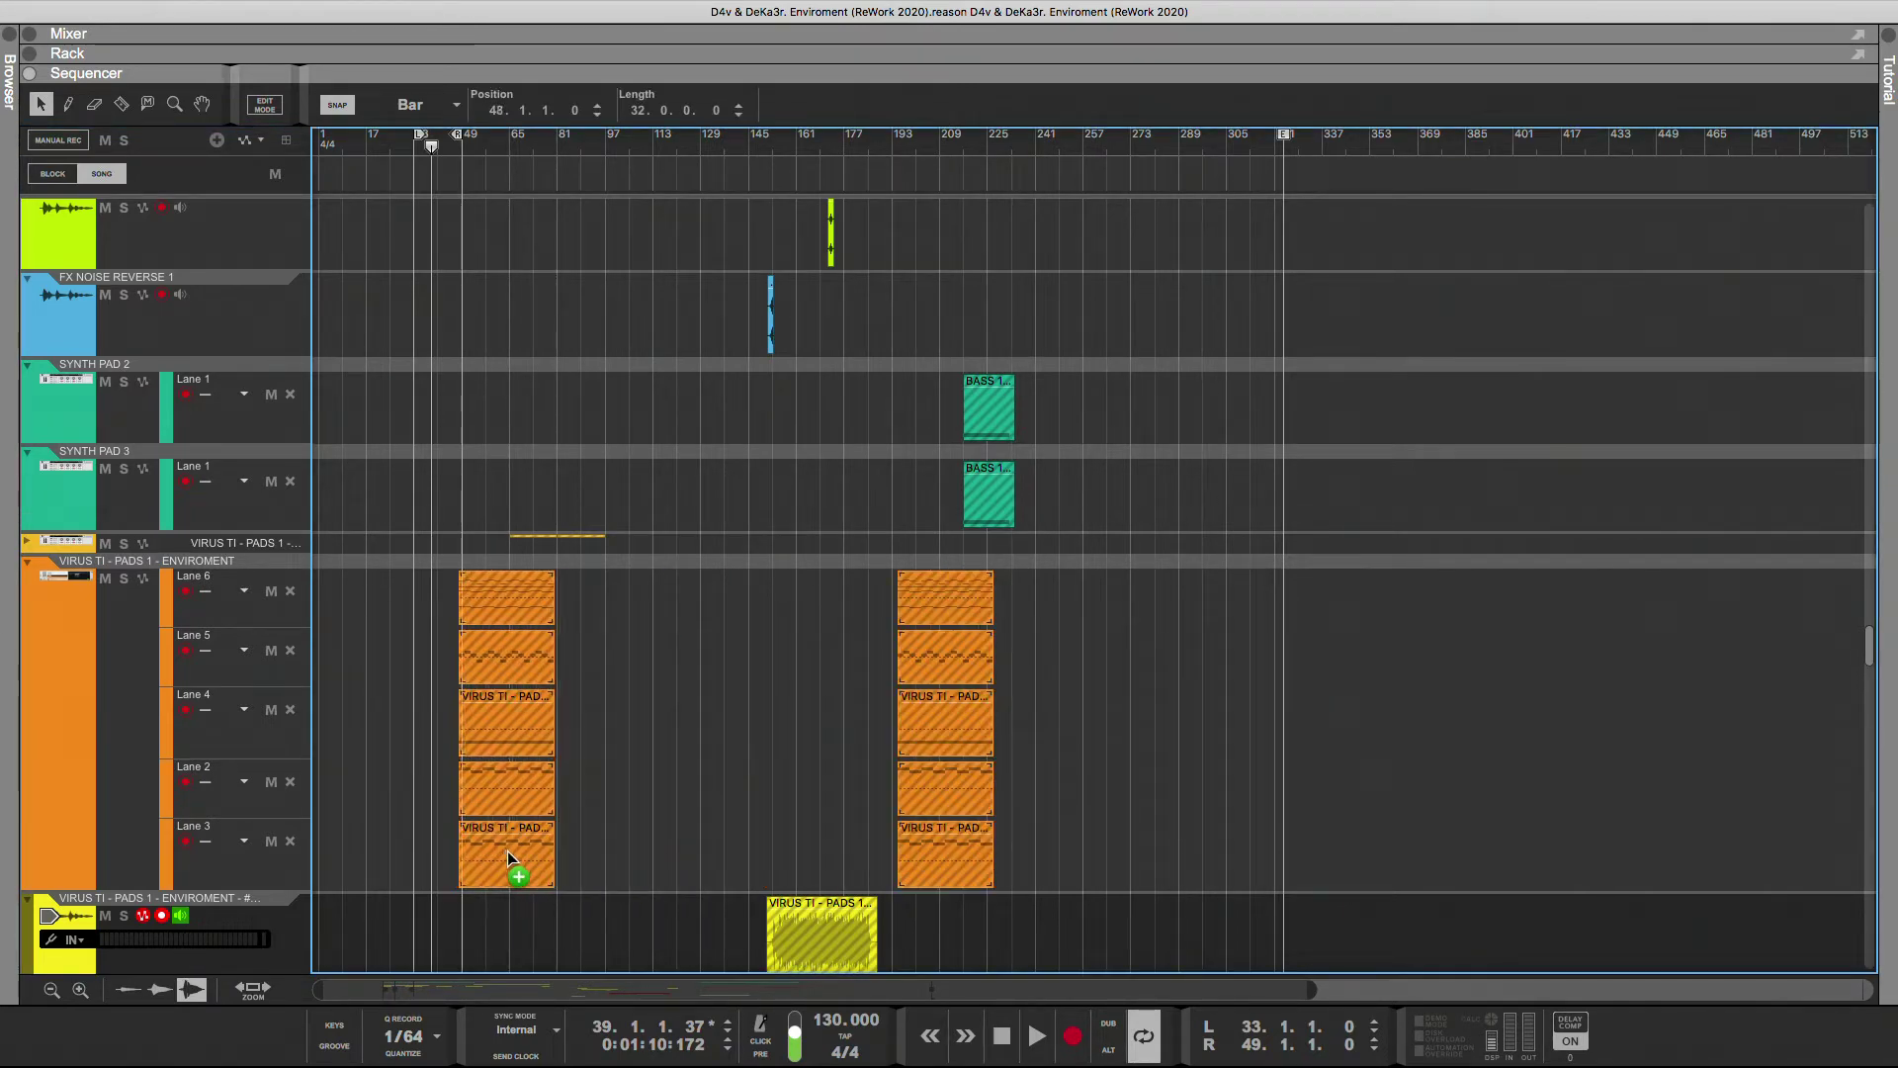
{"action": "left_click", "coordinate": [44, 664]}
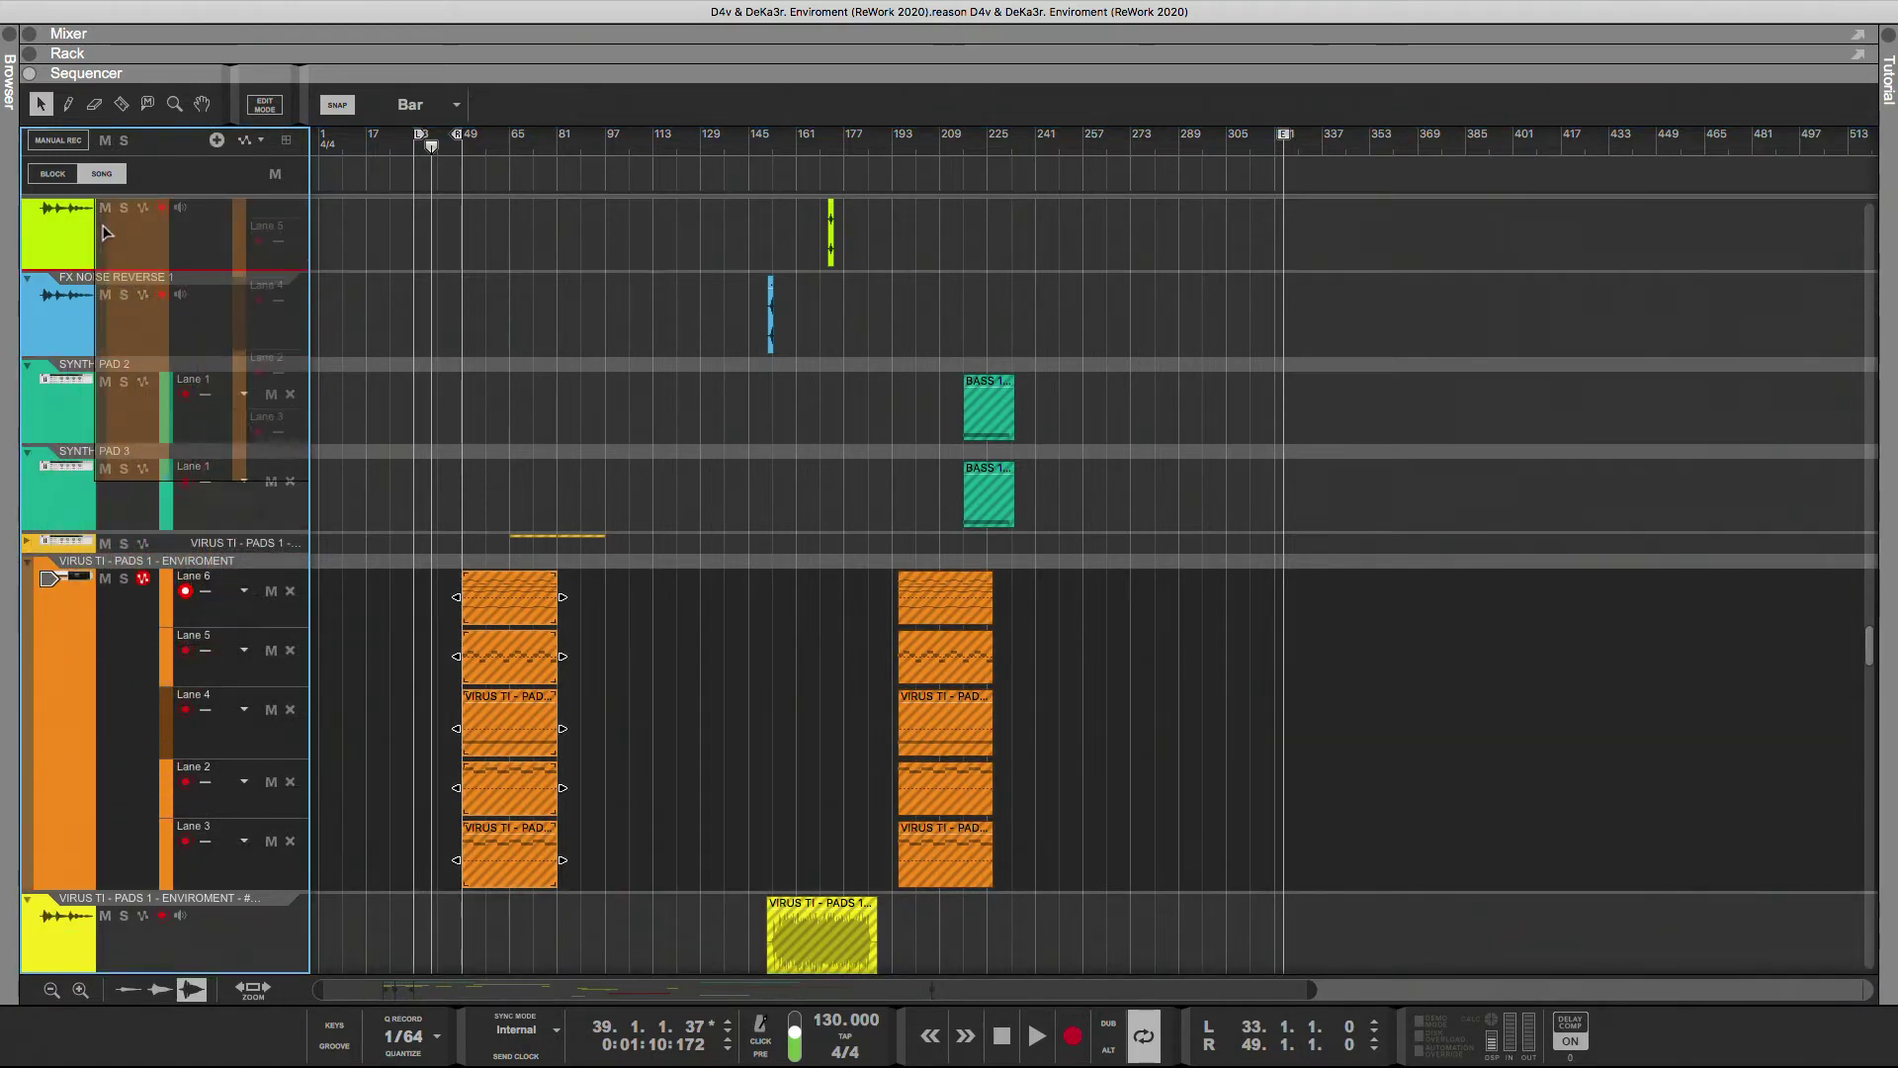
{"action": "scroll", "coordinate": [107, 232], "scroll_direction": "up", "scroll_amount": 8}
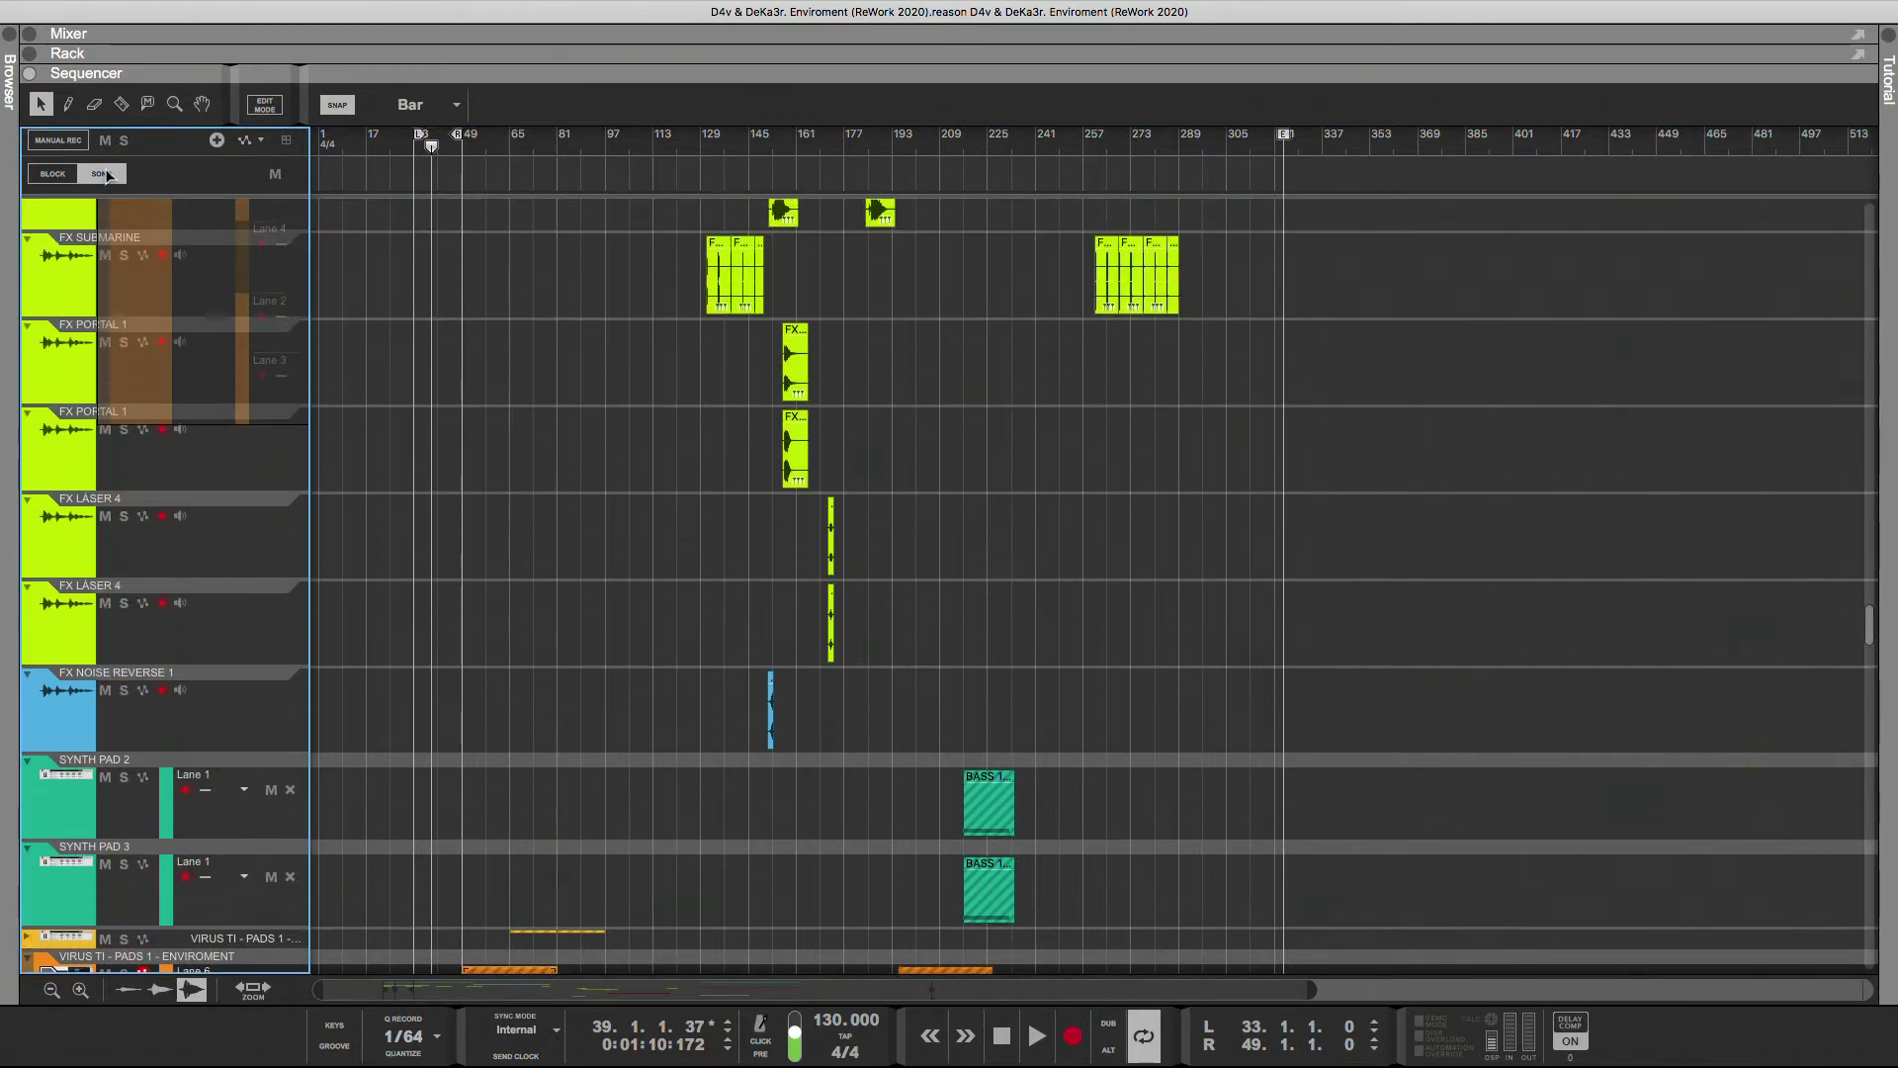
{"action": "scroll", "coordinate": [107, 174], "scroll_direction": "up", "scroll_amount": 10}
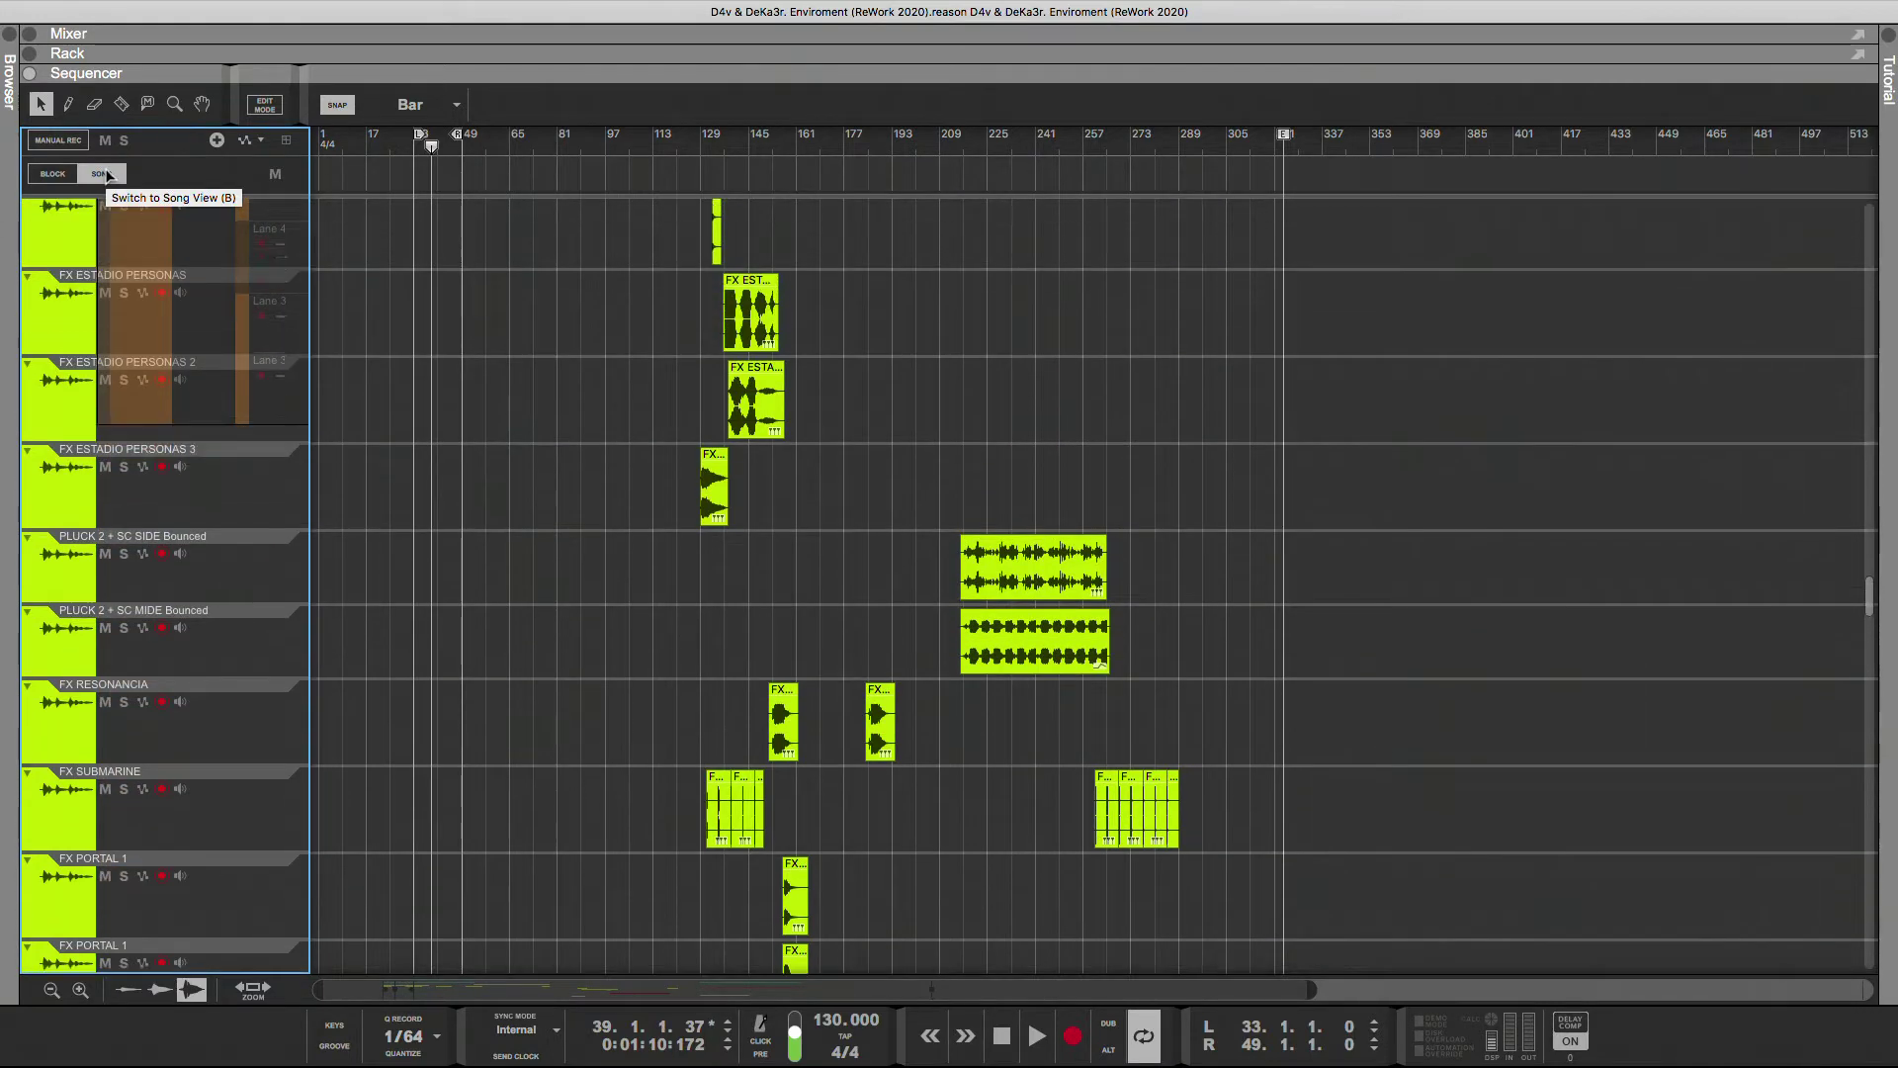
{"action": "scroll", "coordinate": [107, 174], "scroll_direction": "up", "scroll_amount": 10}
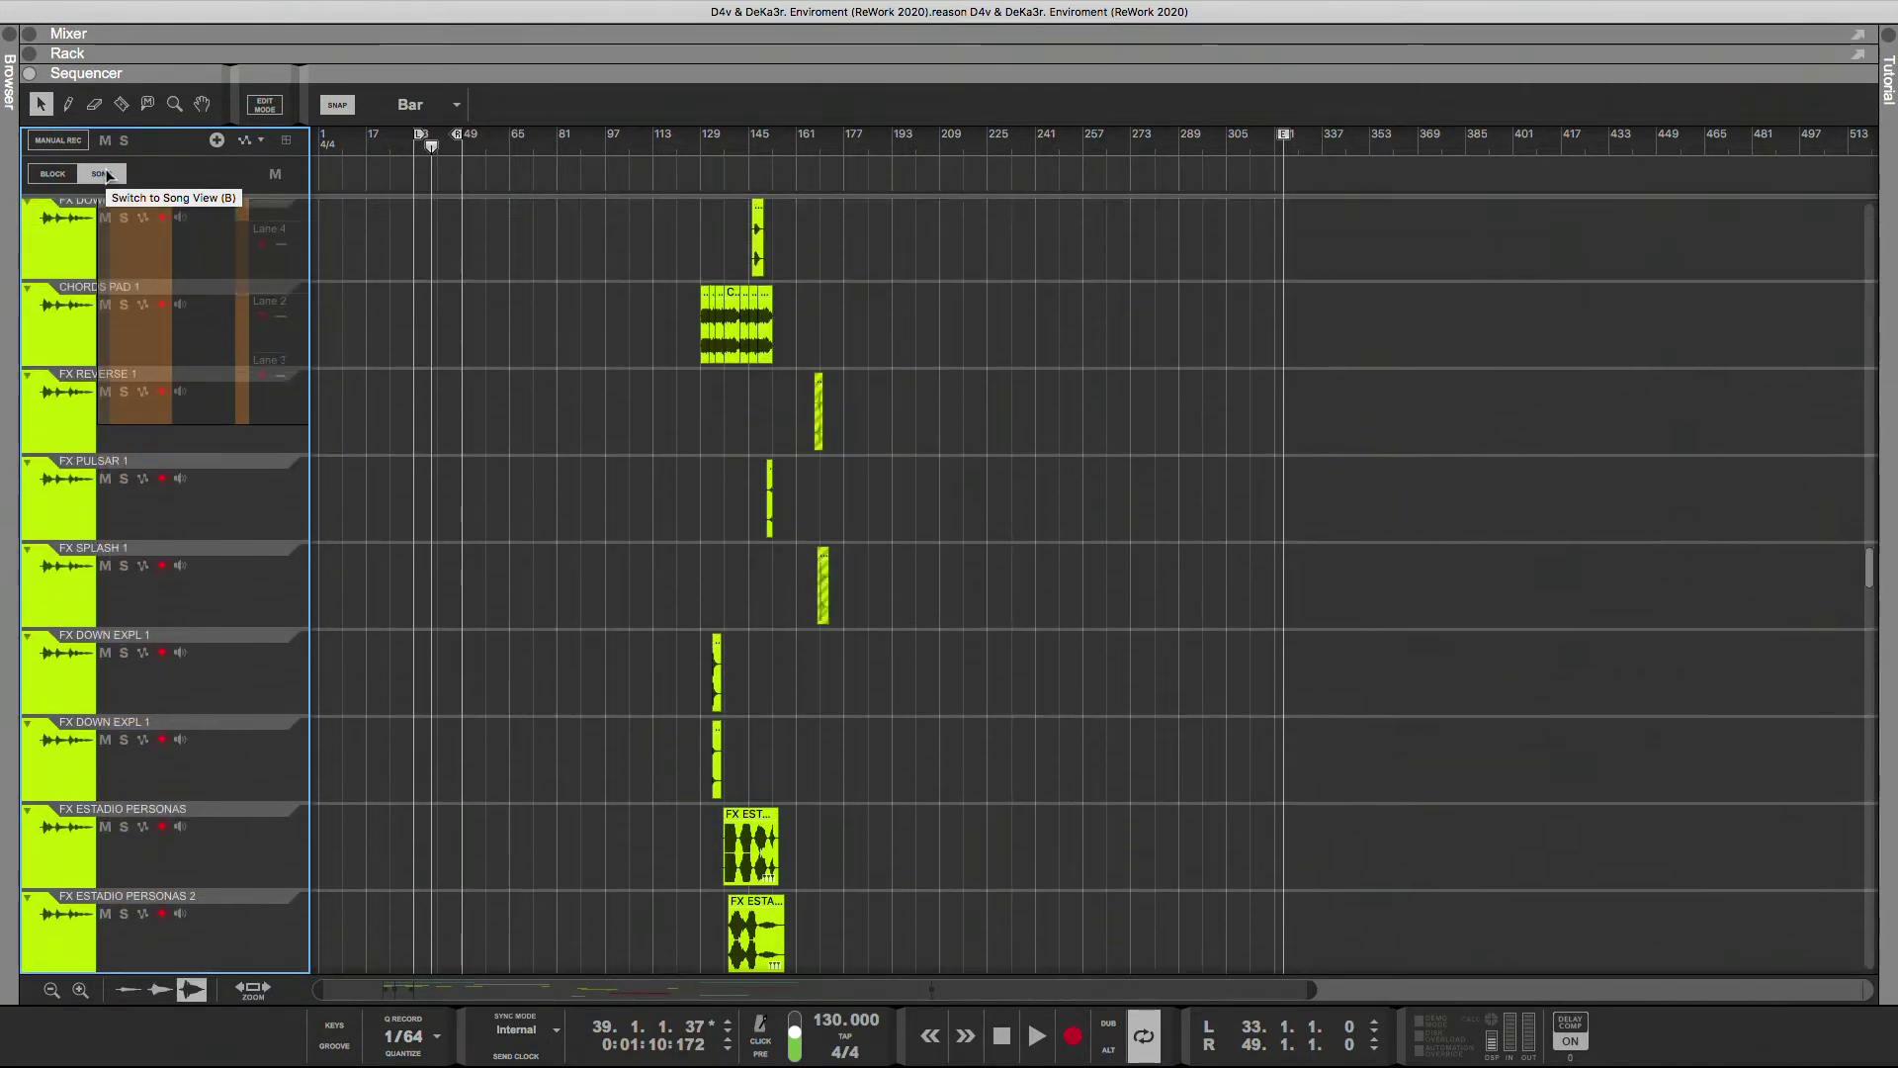
{"action": "scroll", "coordinate": [106, 174], "scroll_direction": "up", "scroll_amount": 10}
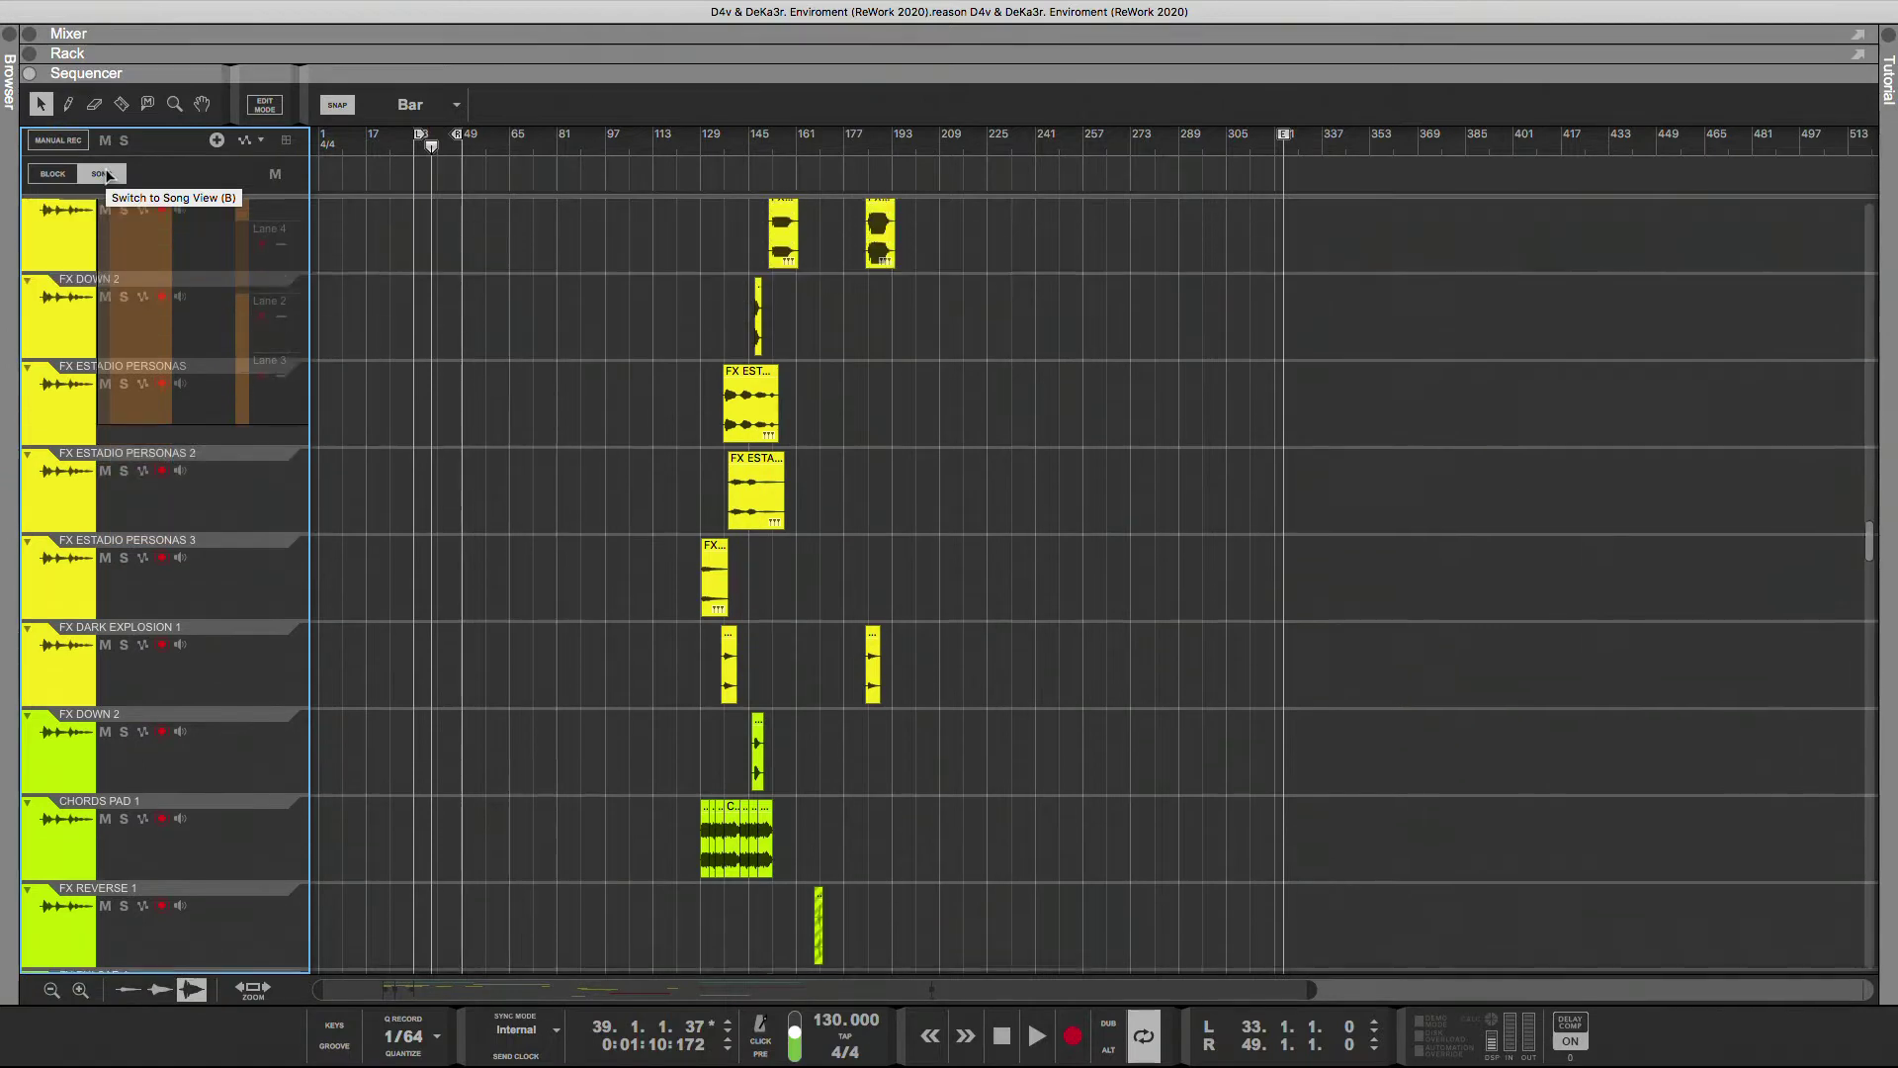
{"action": "scroll", "coordinate": [107, 174], "scroll_direction": "up", "scroll_amount": 10}
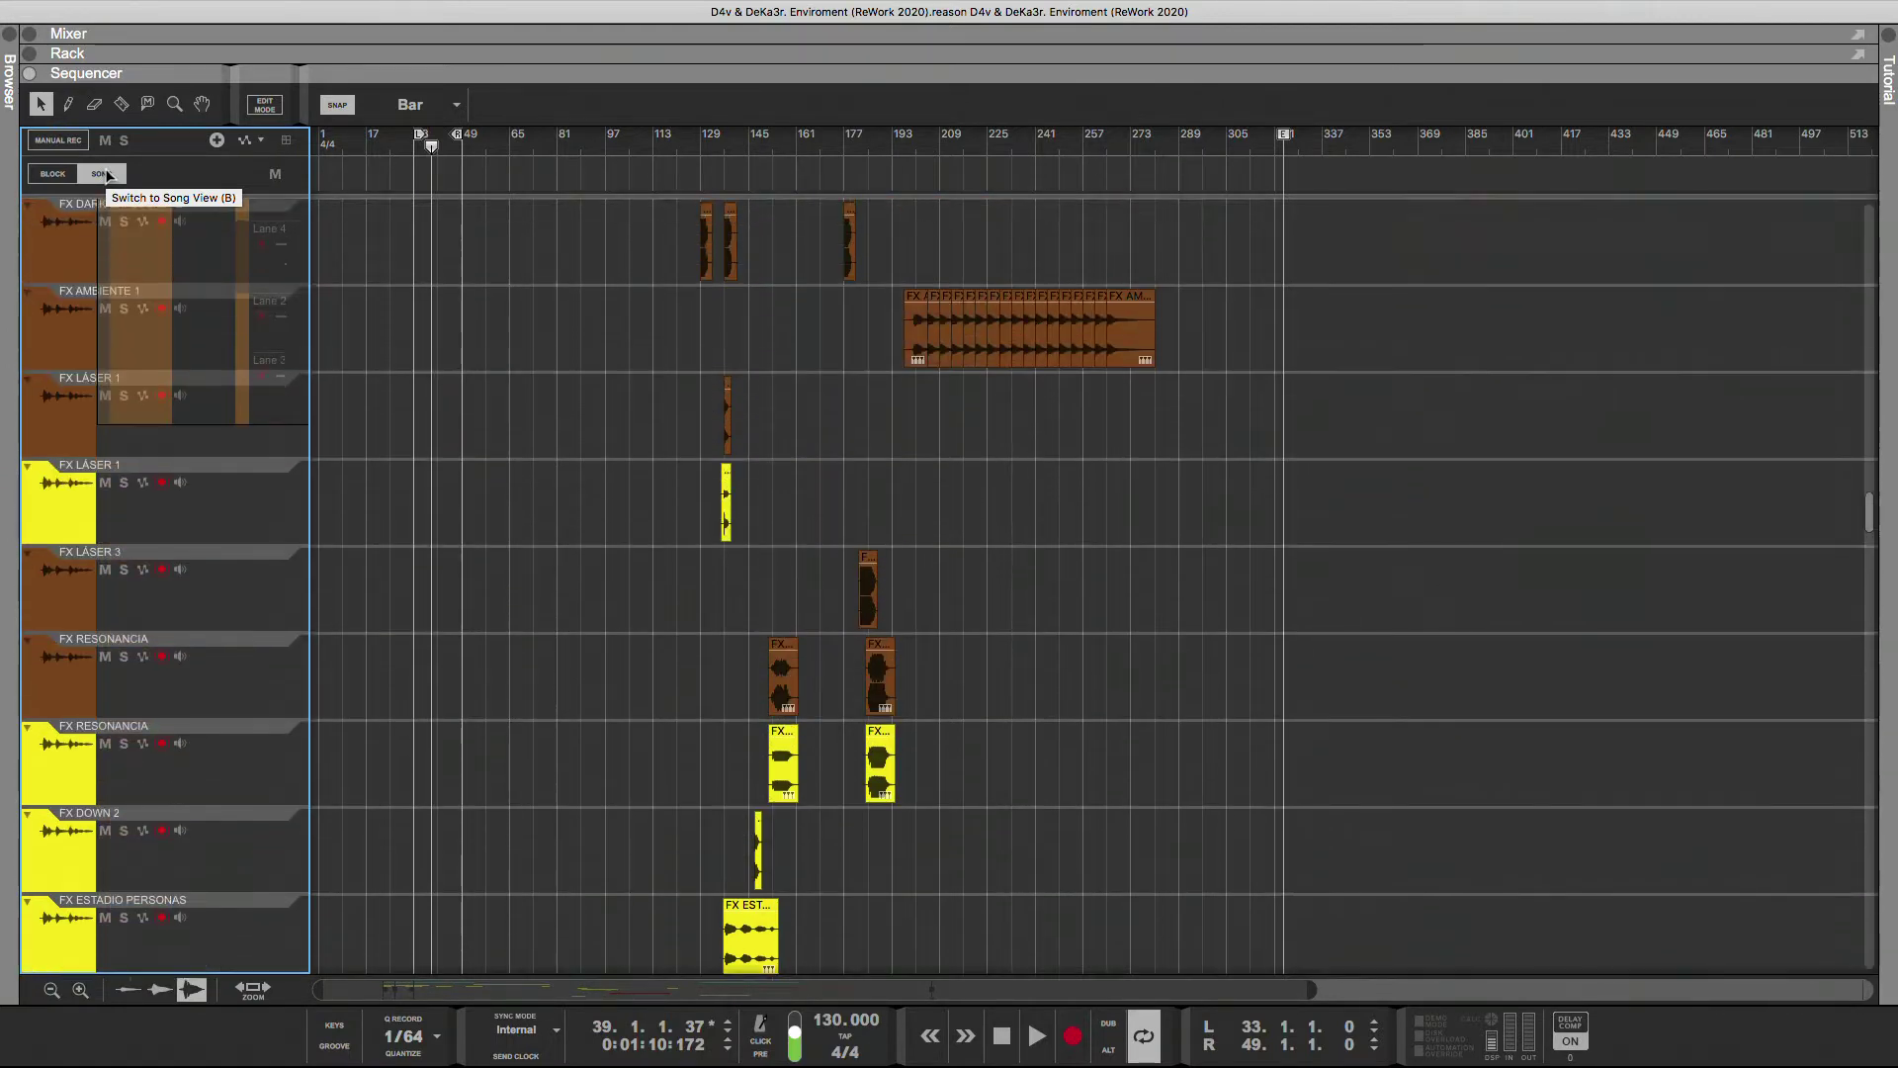
{"action": "scroll", "coordinate": [107, 174], "scroll_direction": "up", "scroll_amount": 10}
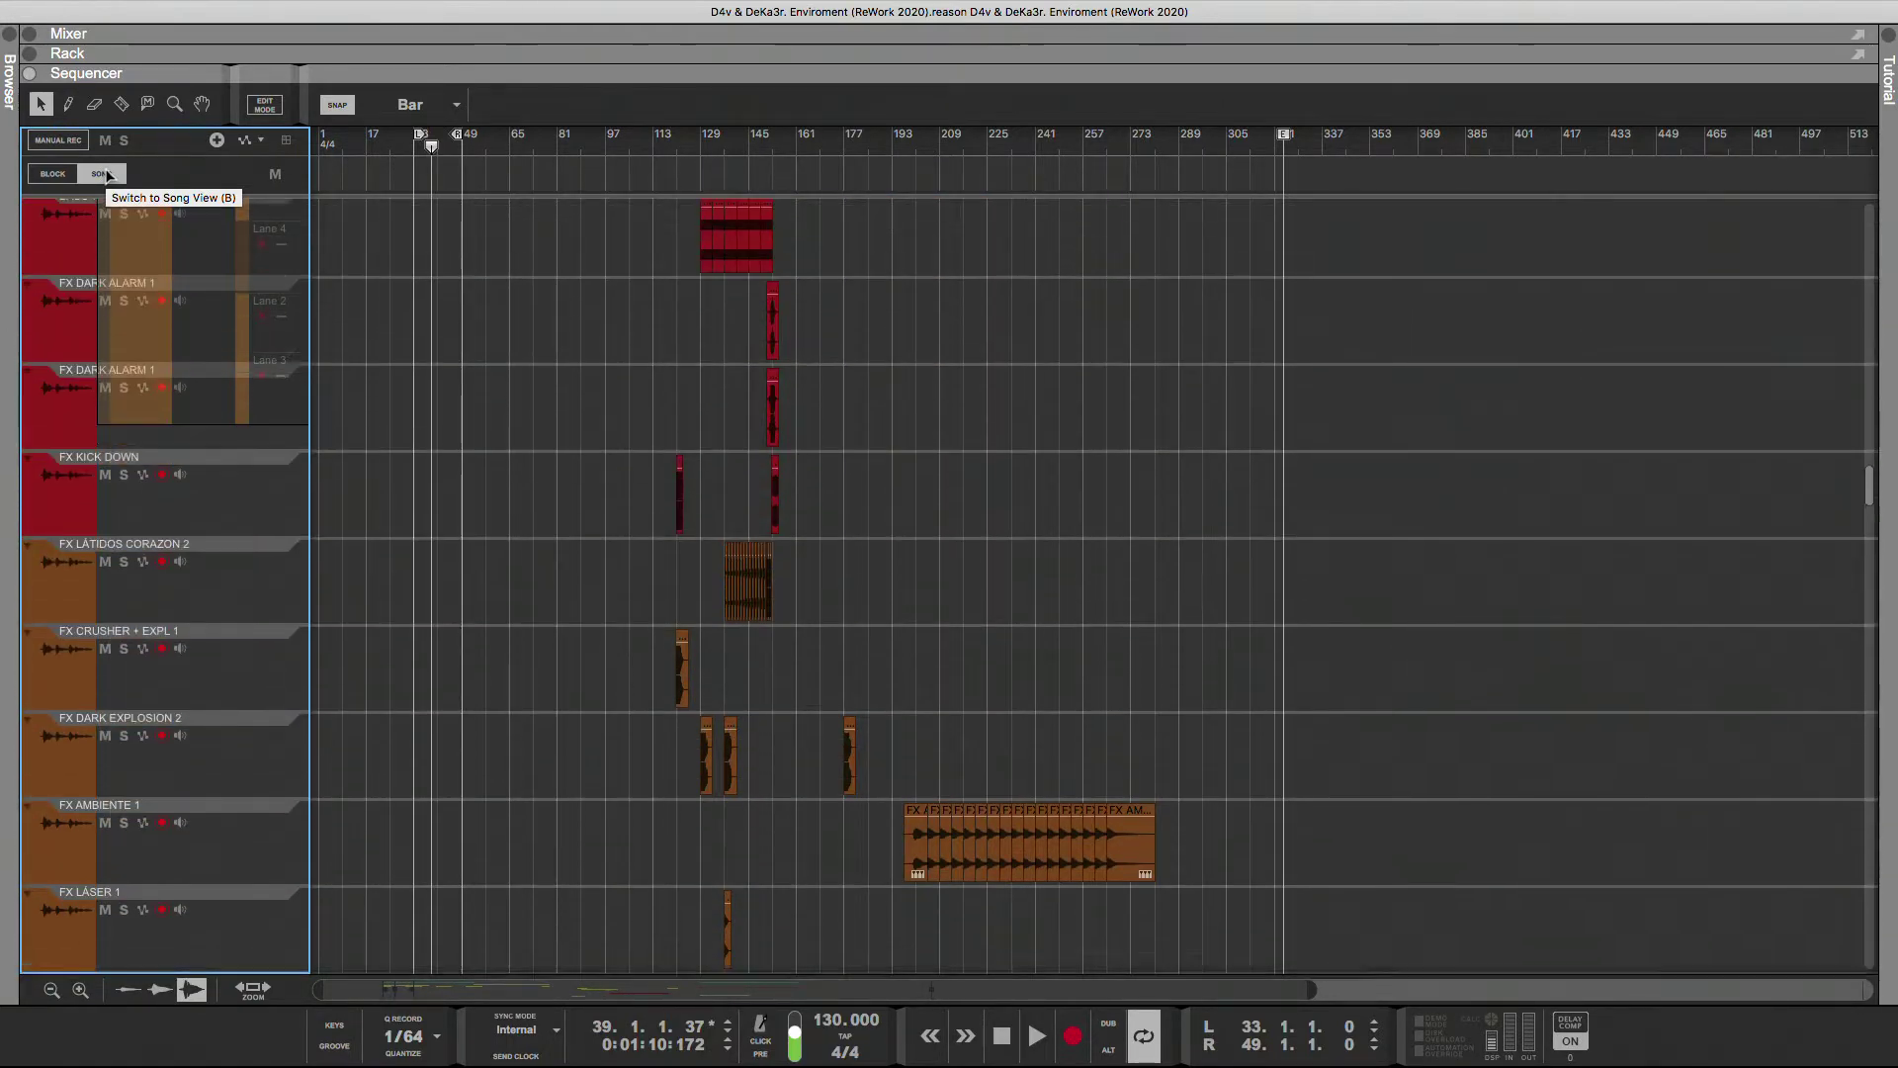
{"action": "scroll", "coordinate": [106, 174], "scroll_direction": "up", "scroll_amount": 10}
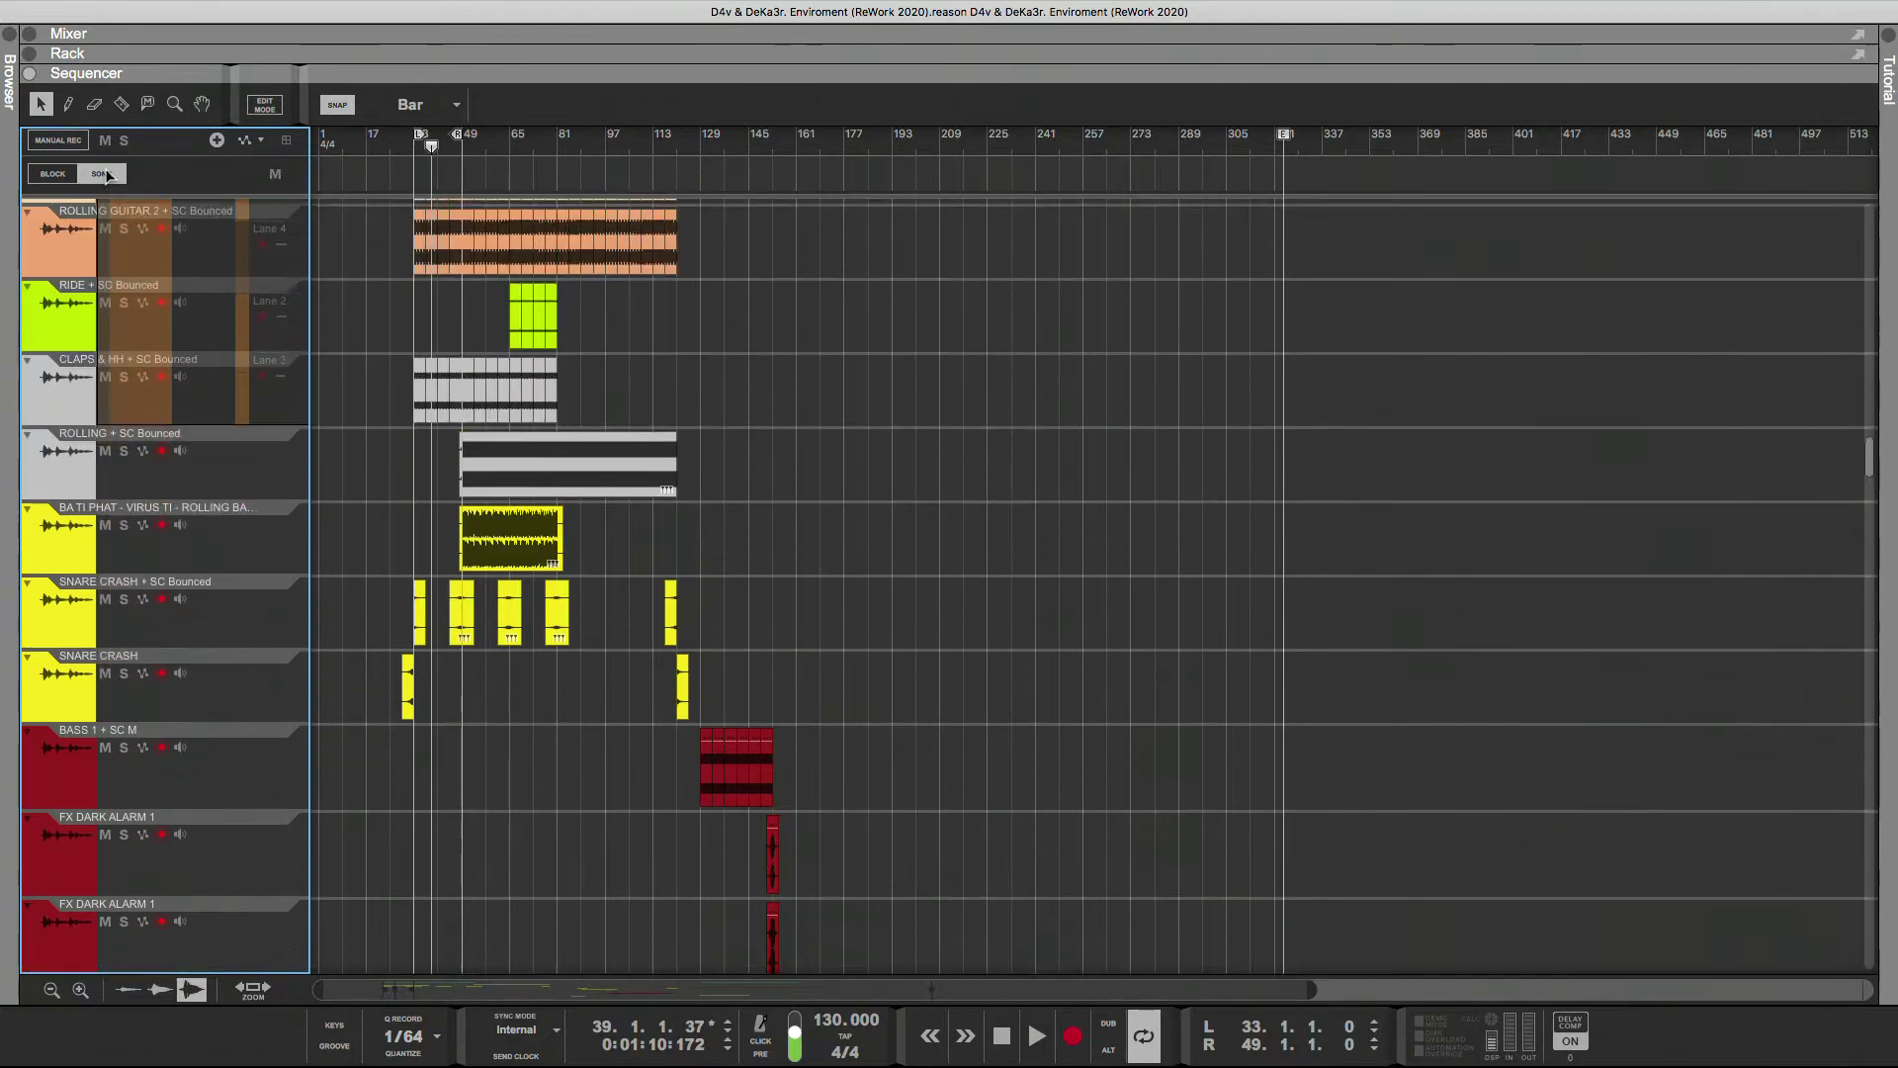
{"action": "scroll", "coordinate": [107, 174], "scroll_direction": "up", "scroll_amount": 10}
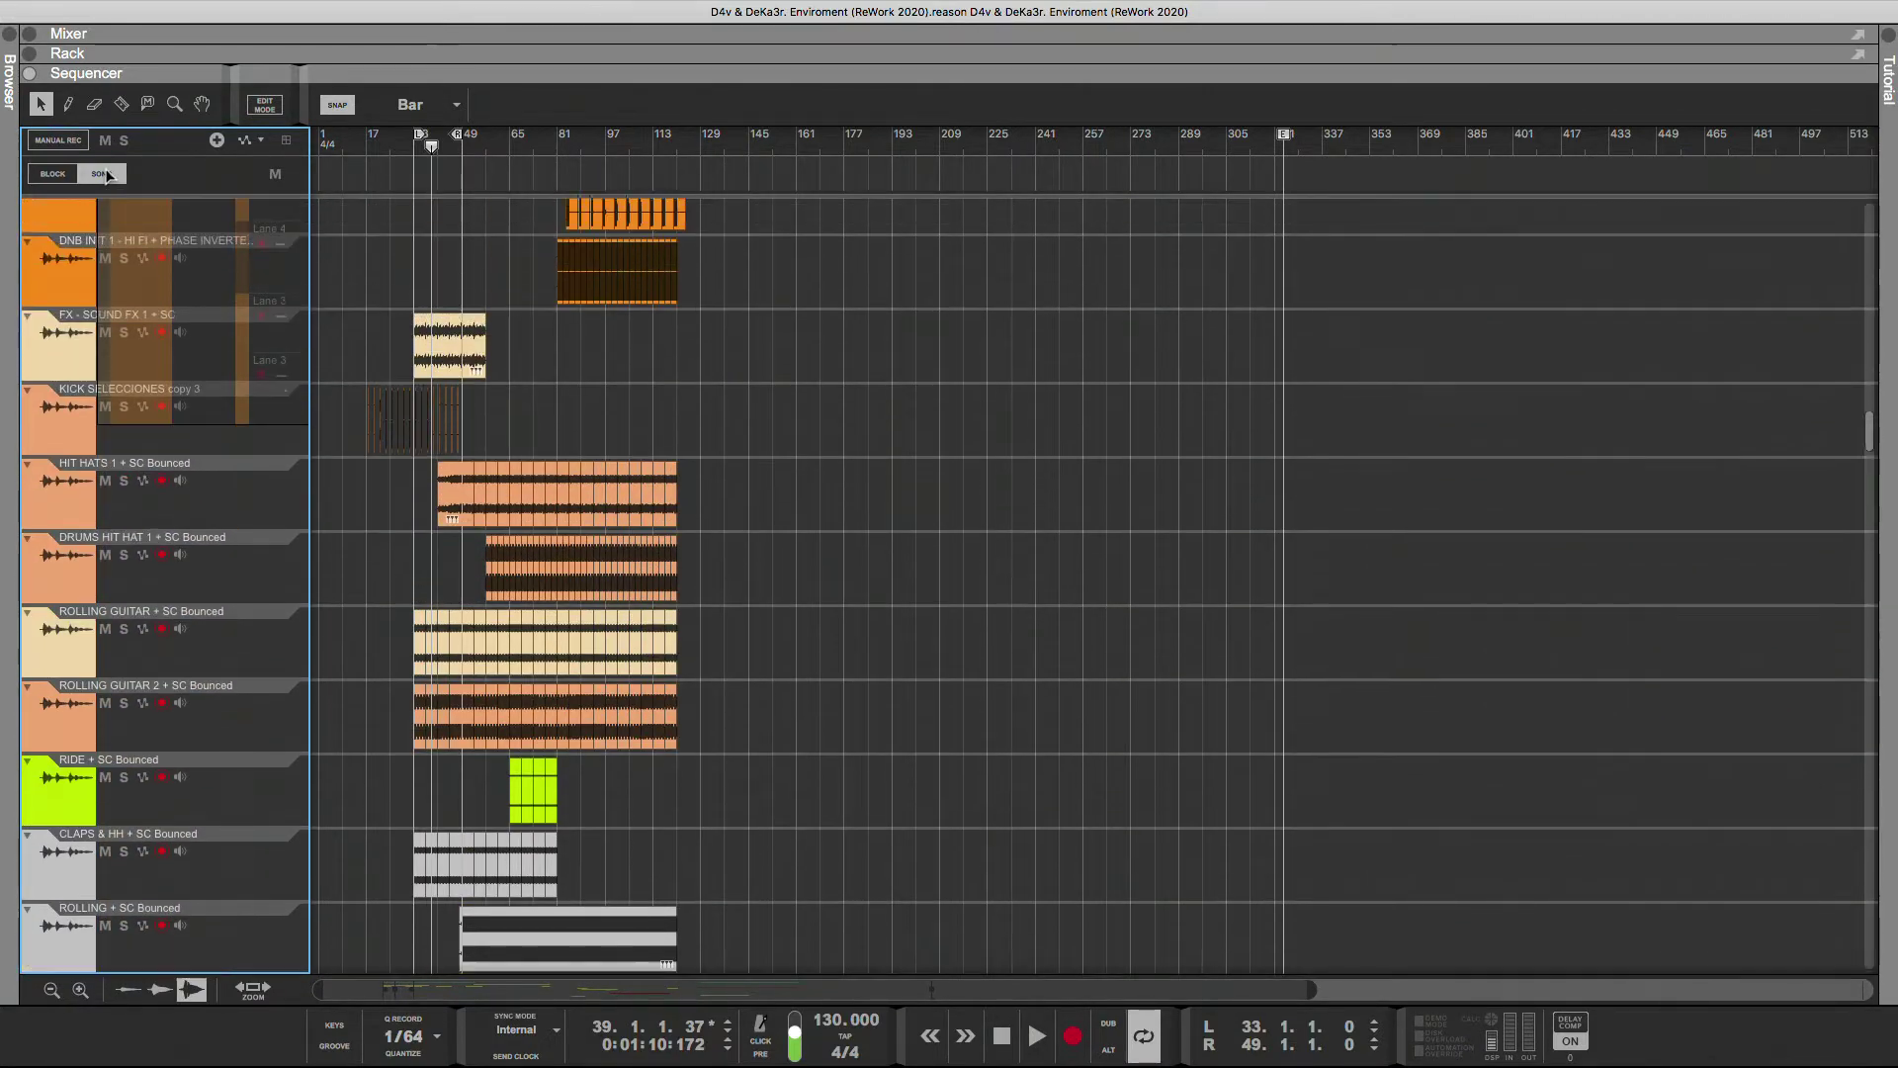
{"action": "scroll", "coordinate": [107, 174], "scroll_direction": "up", "scroll_amount": 10}
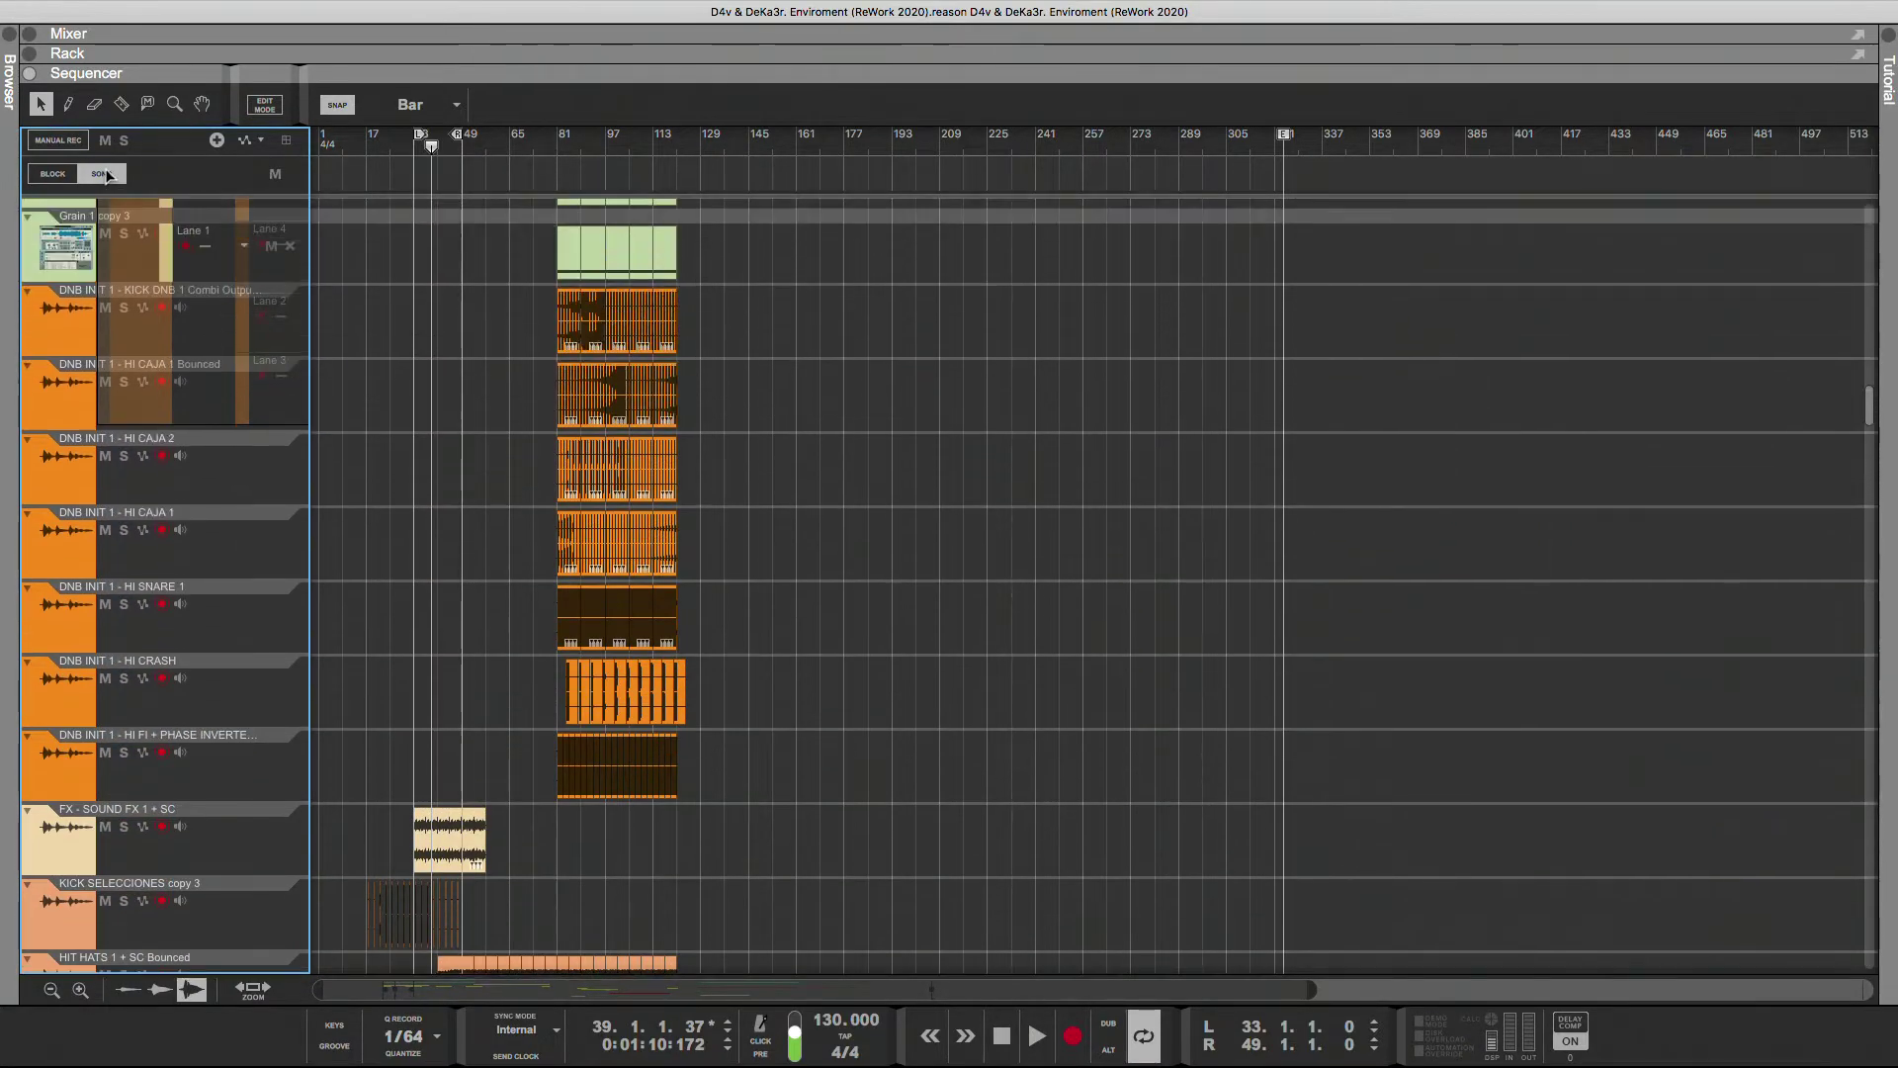
{"action": "scroll", "coordinate": [106, 174], "scroll_direction": "up", "scroll_amount": 10}
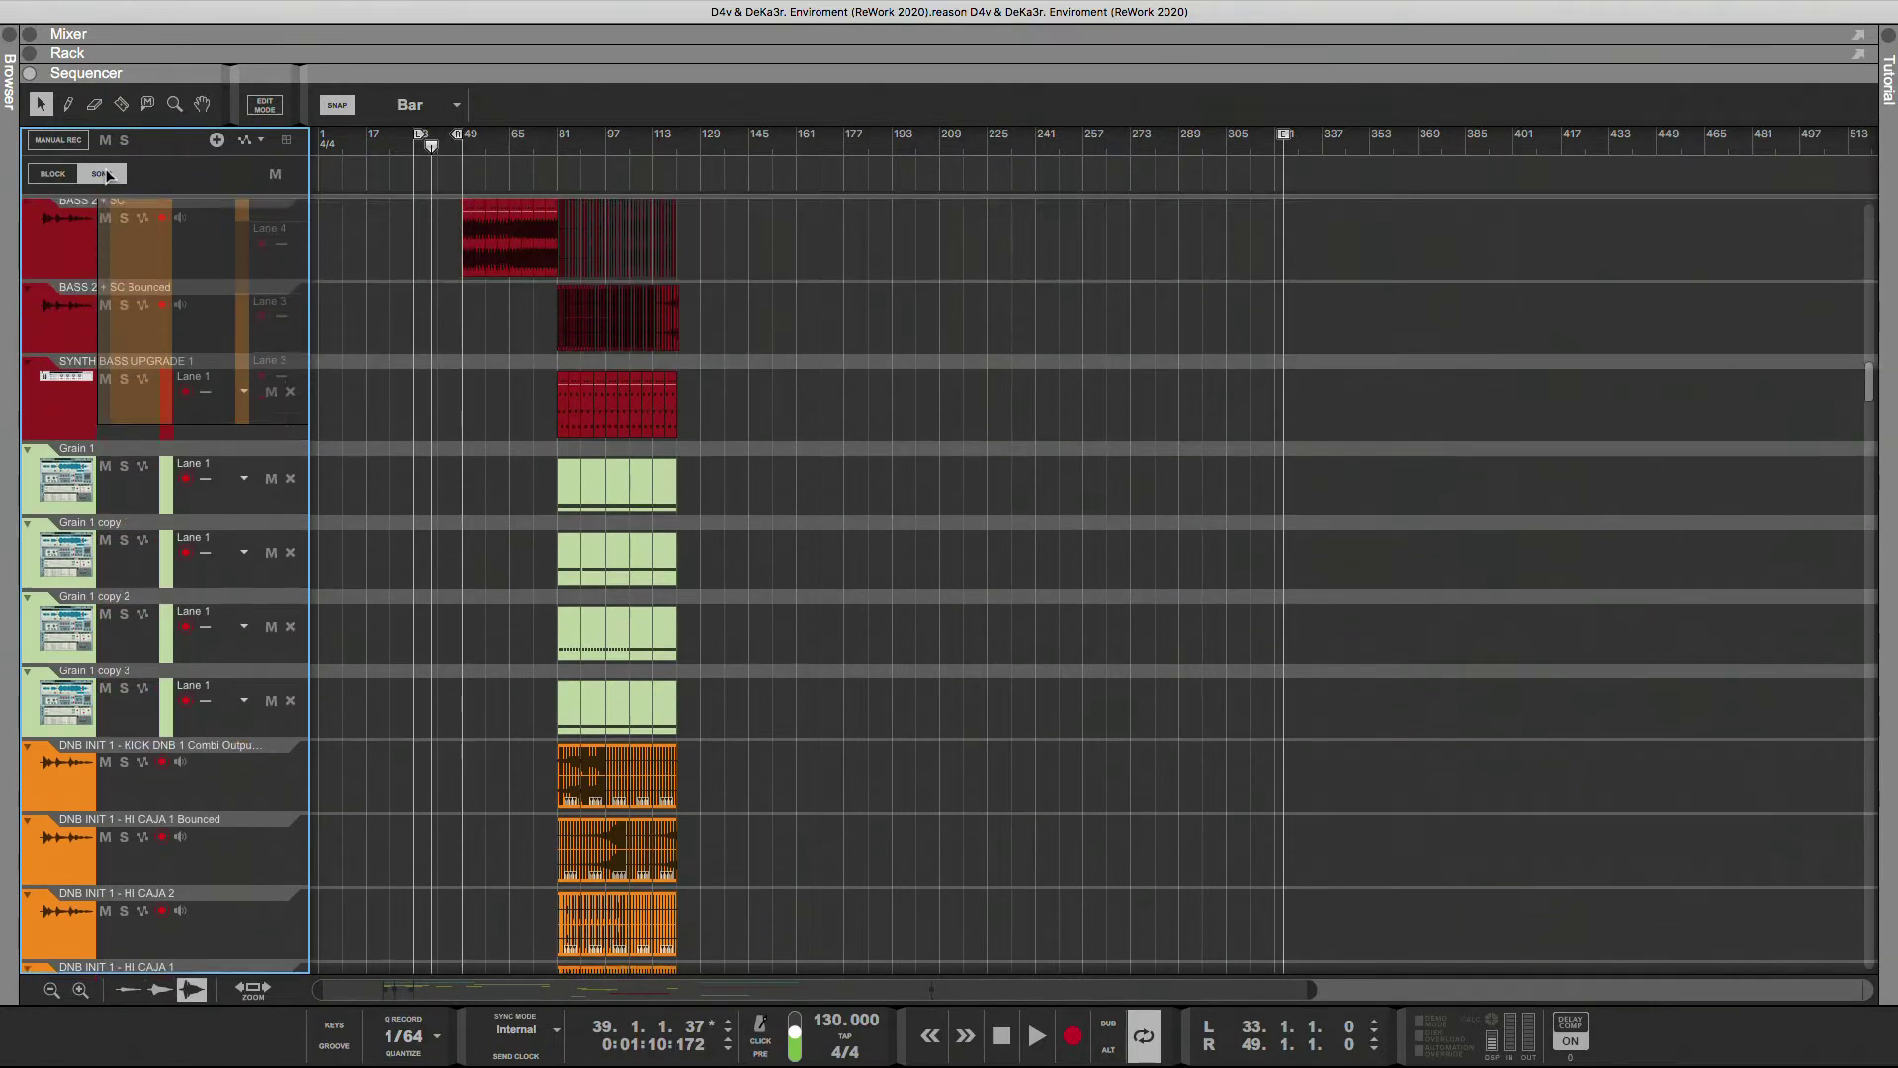
{"action": "scroll", "coordinate": [107, 174], "scroll_direction": "up", "scroll_amount": 10}
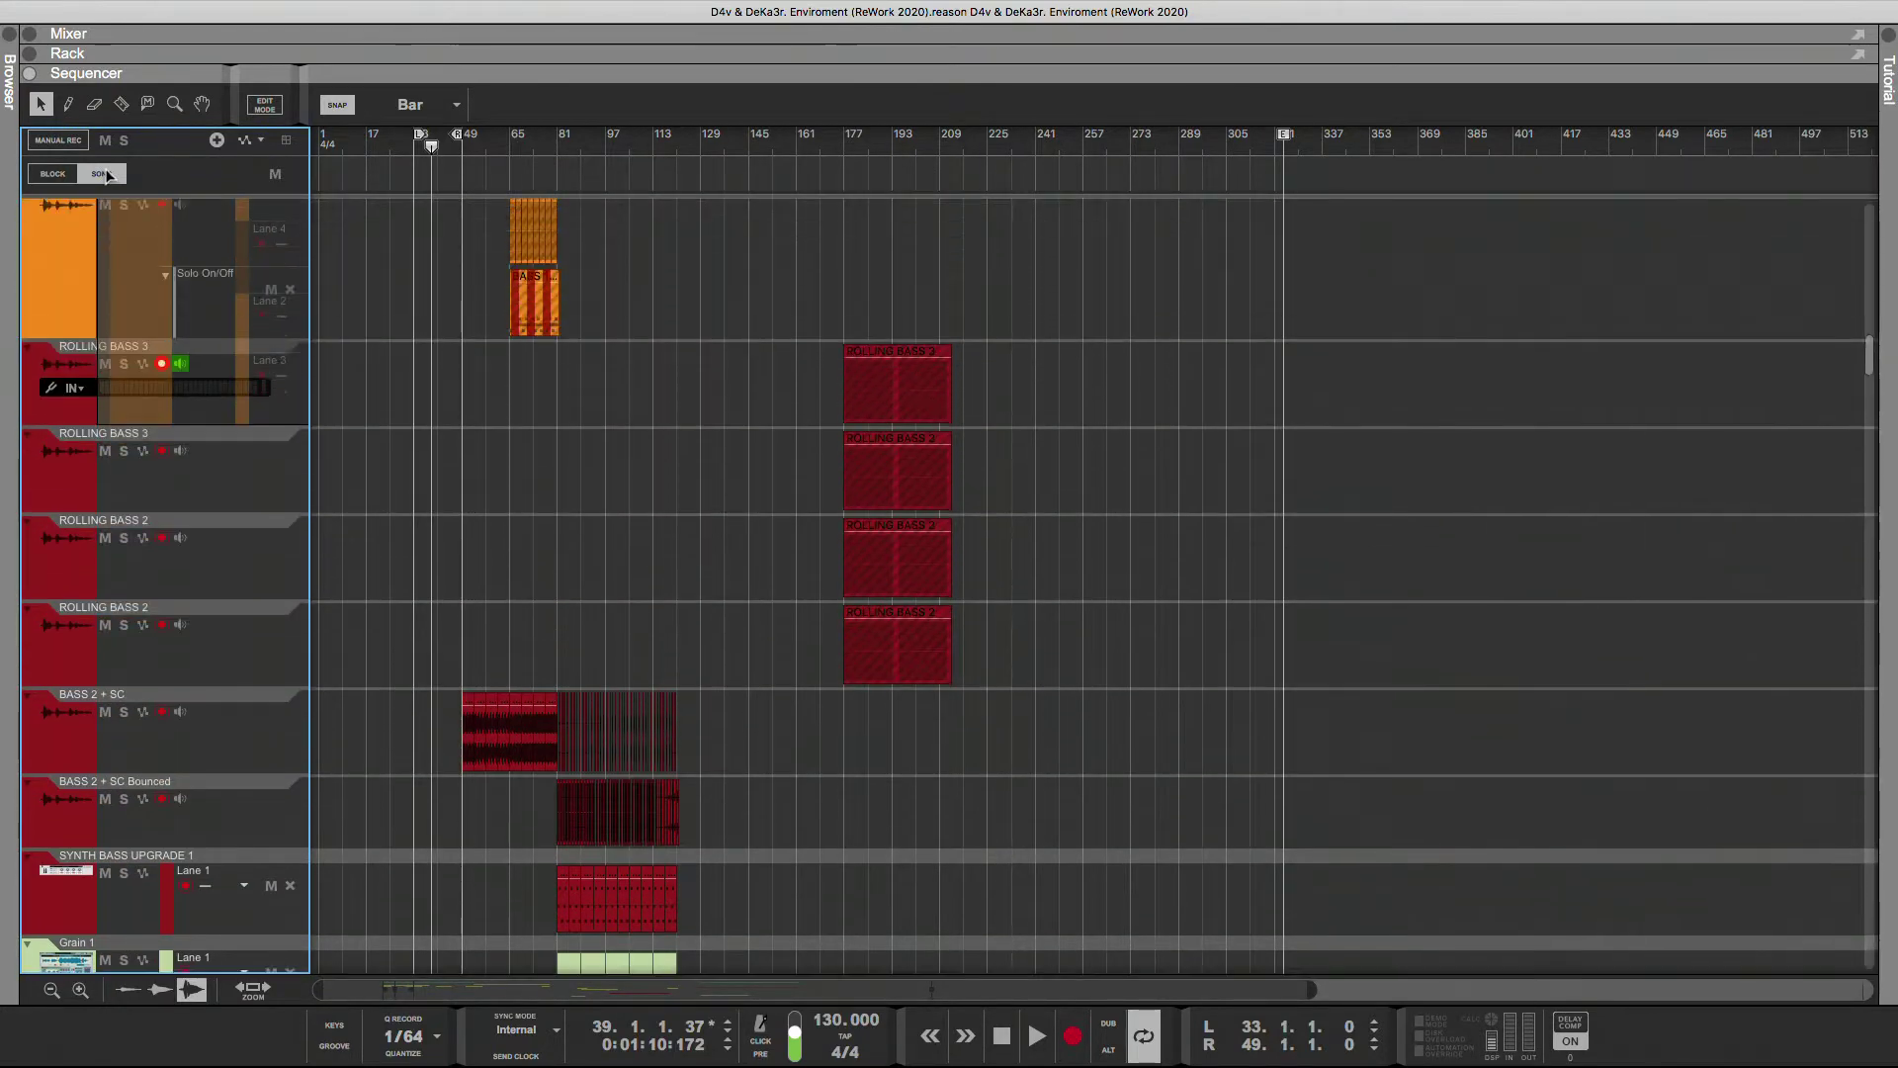
{"action": "scroll", "coordinate": [106, 174], "scroll_direction": "up", "scroll_amount": 10}
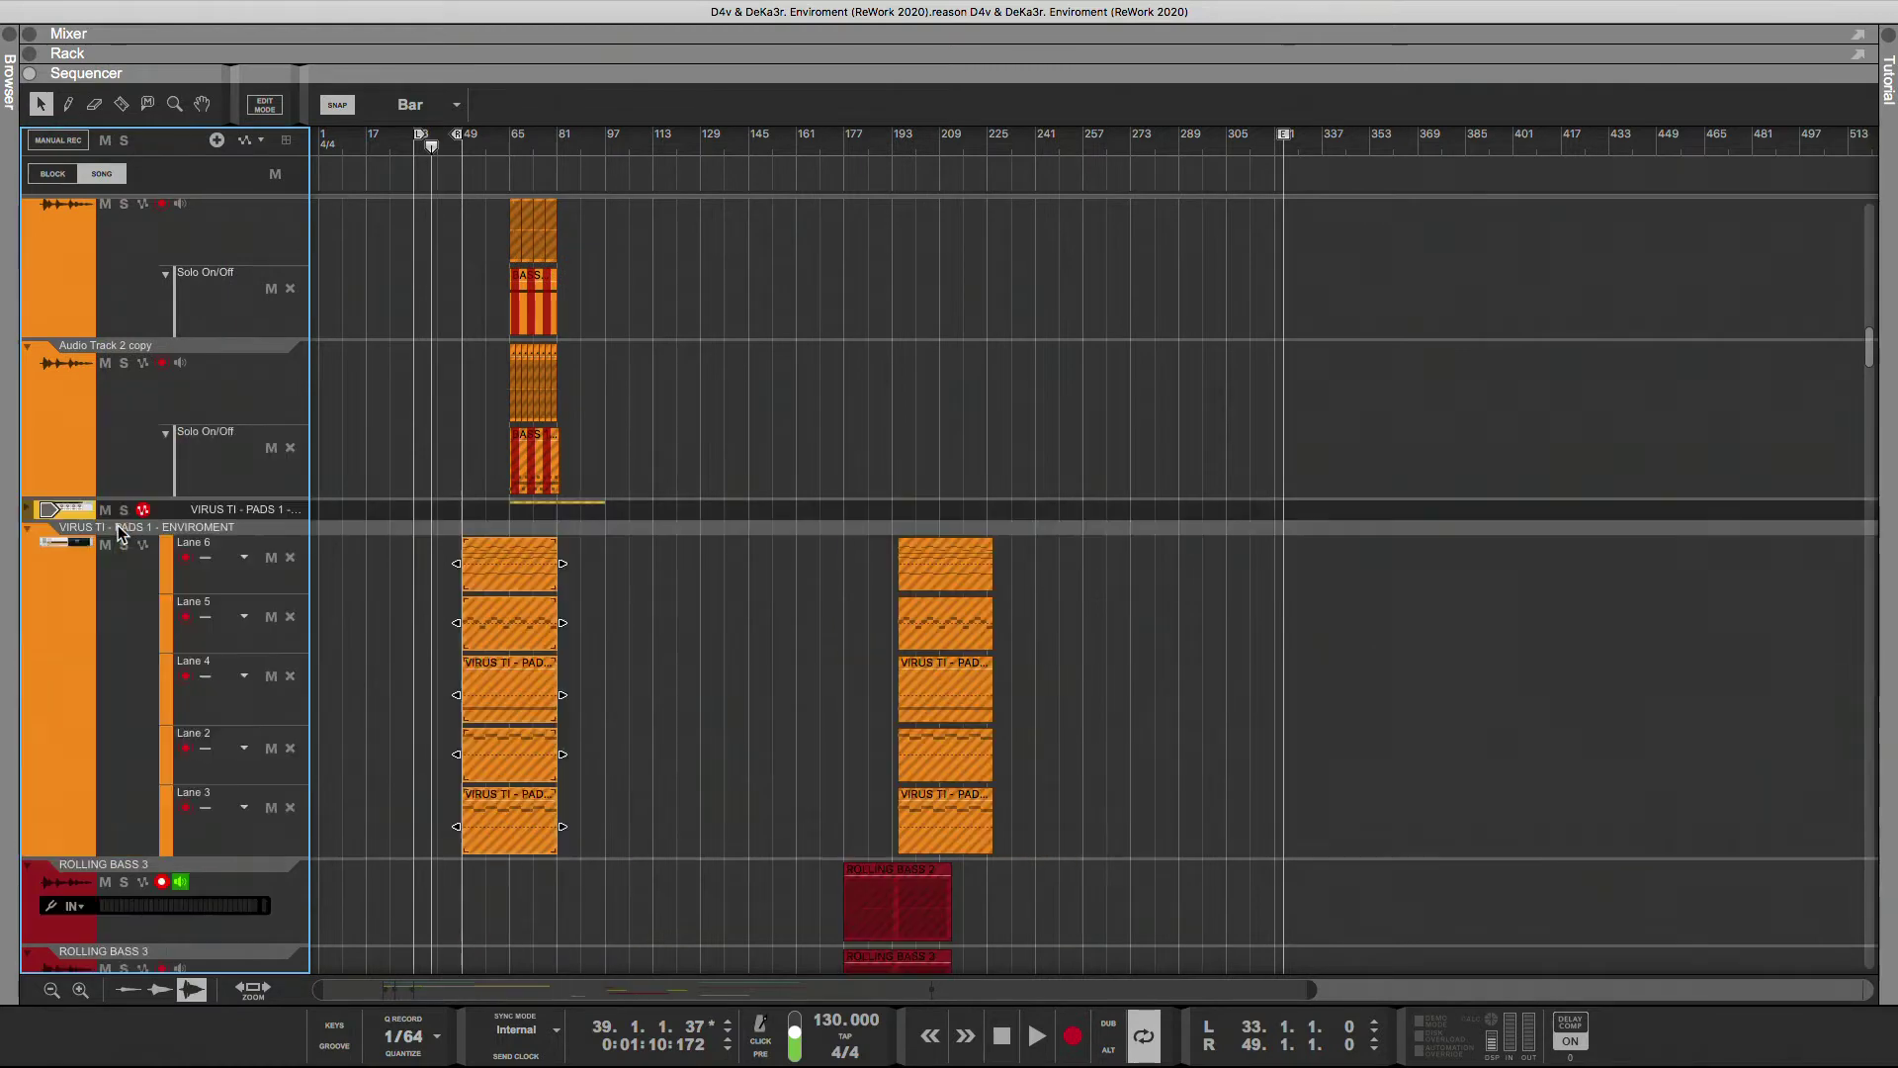
{"action": "left_click", "coordinate": [326, 591]}
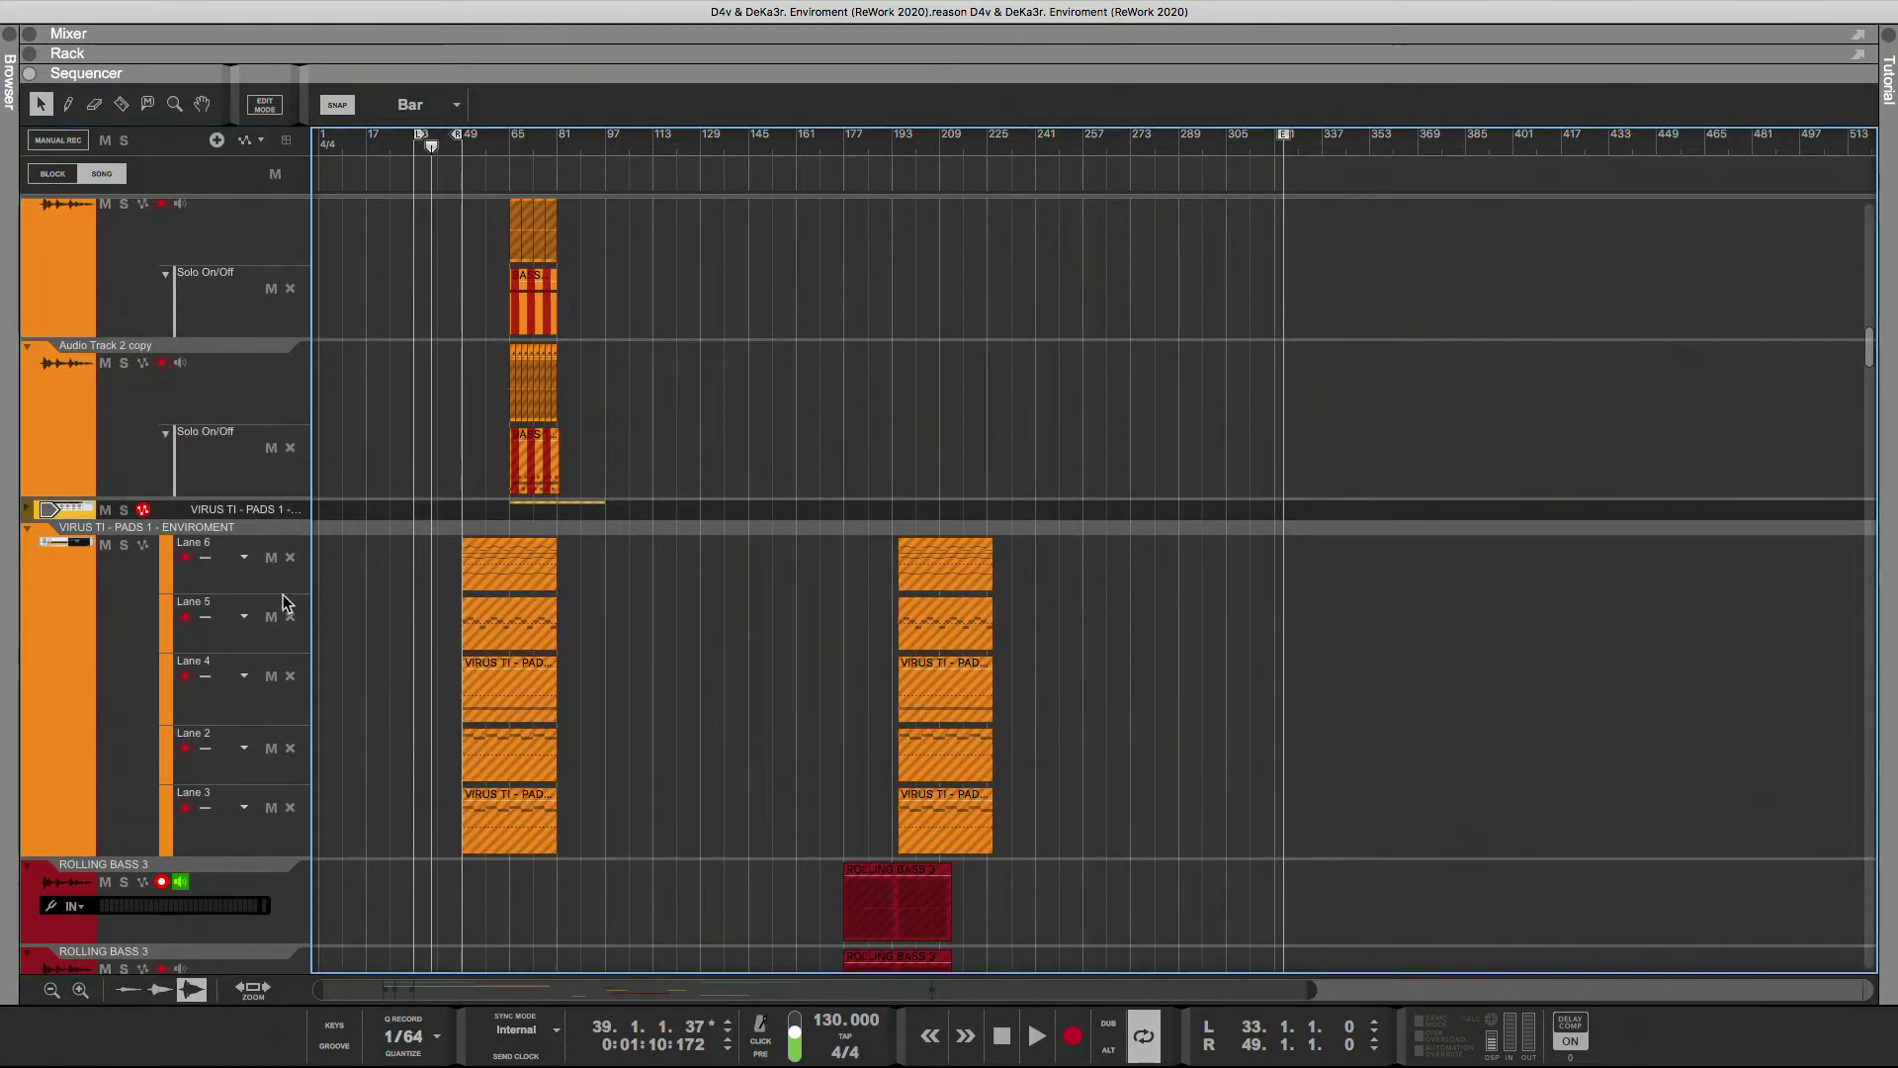
- Expand the collapsed VIRUS TI - PADS 1 - ENVIROMENT track and select the Audio Track 2 copy track
{"action": "left_click", "coordinate": [28, 508]}
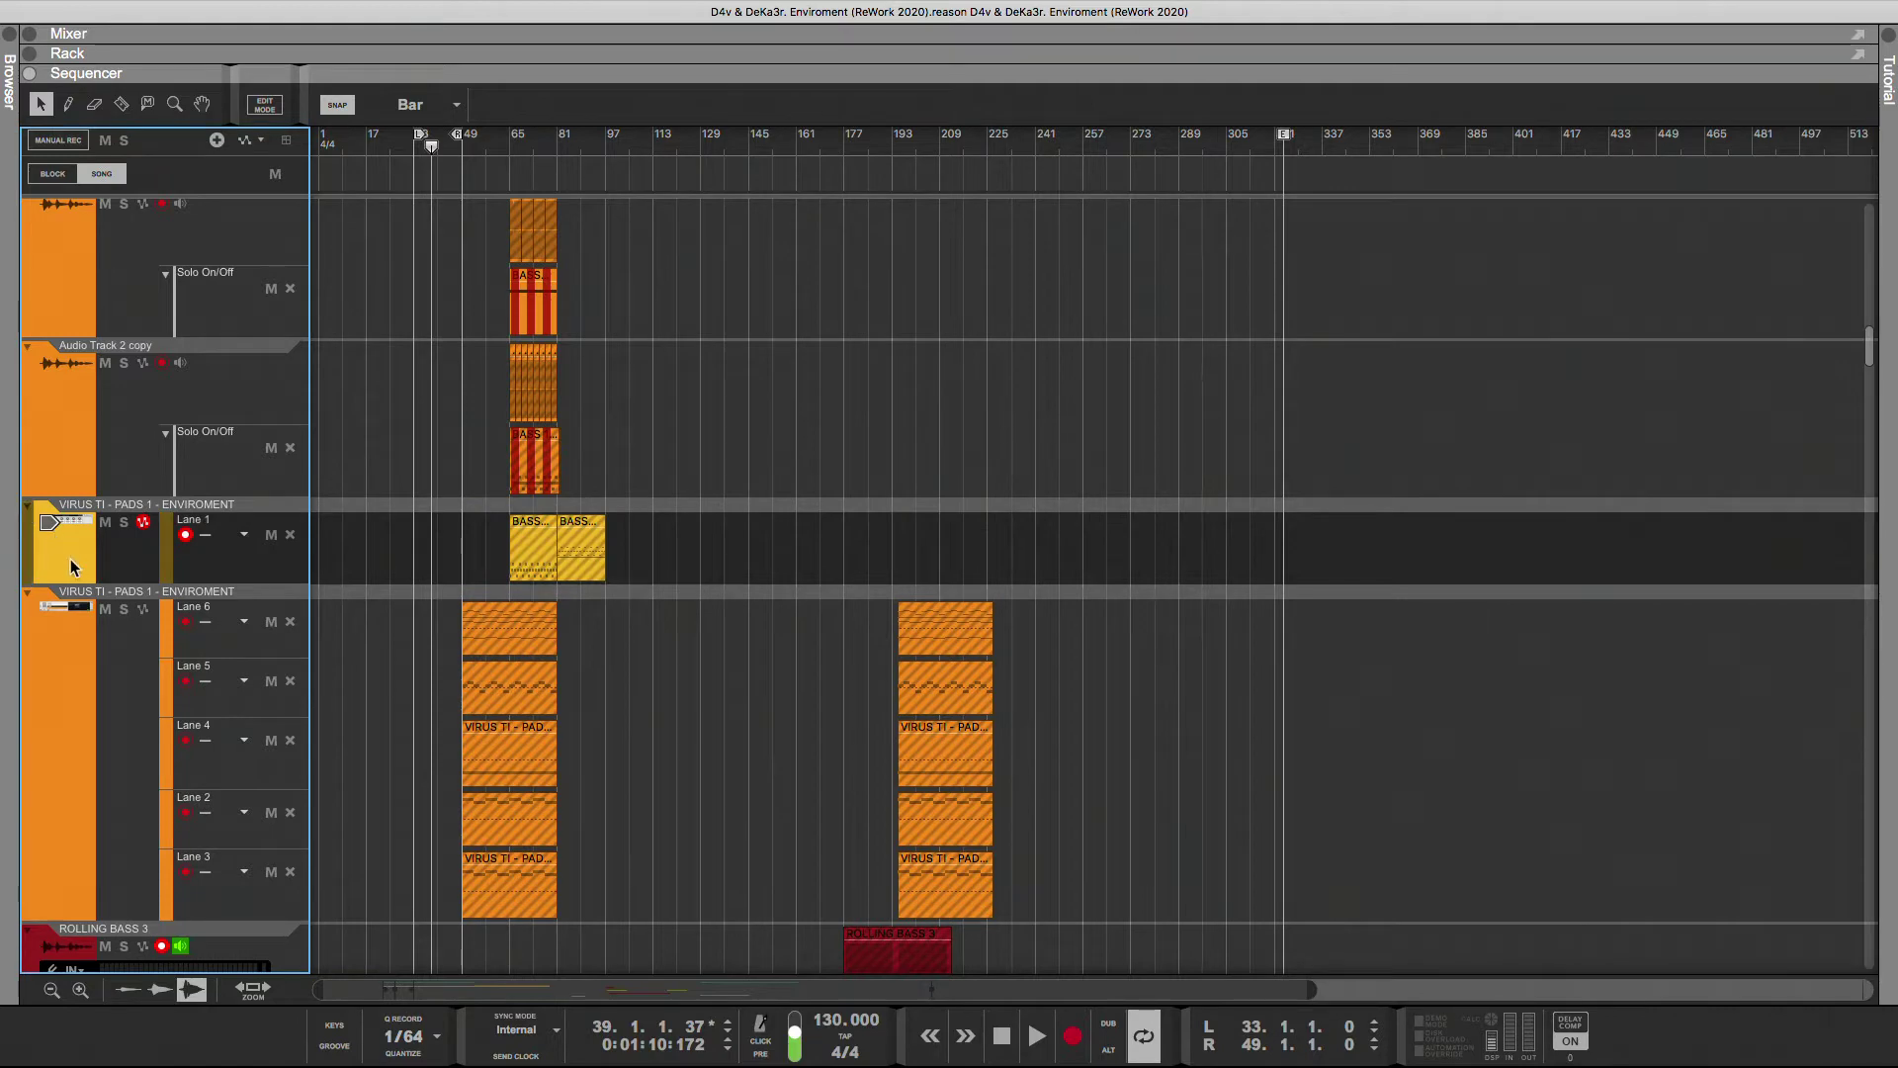
{"action": "scroll", "coordinate": [234, 632], "scroll_direction": "up", "scroll_amount": 2}
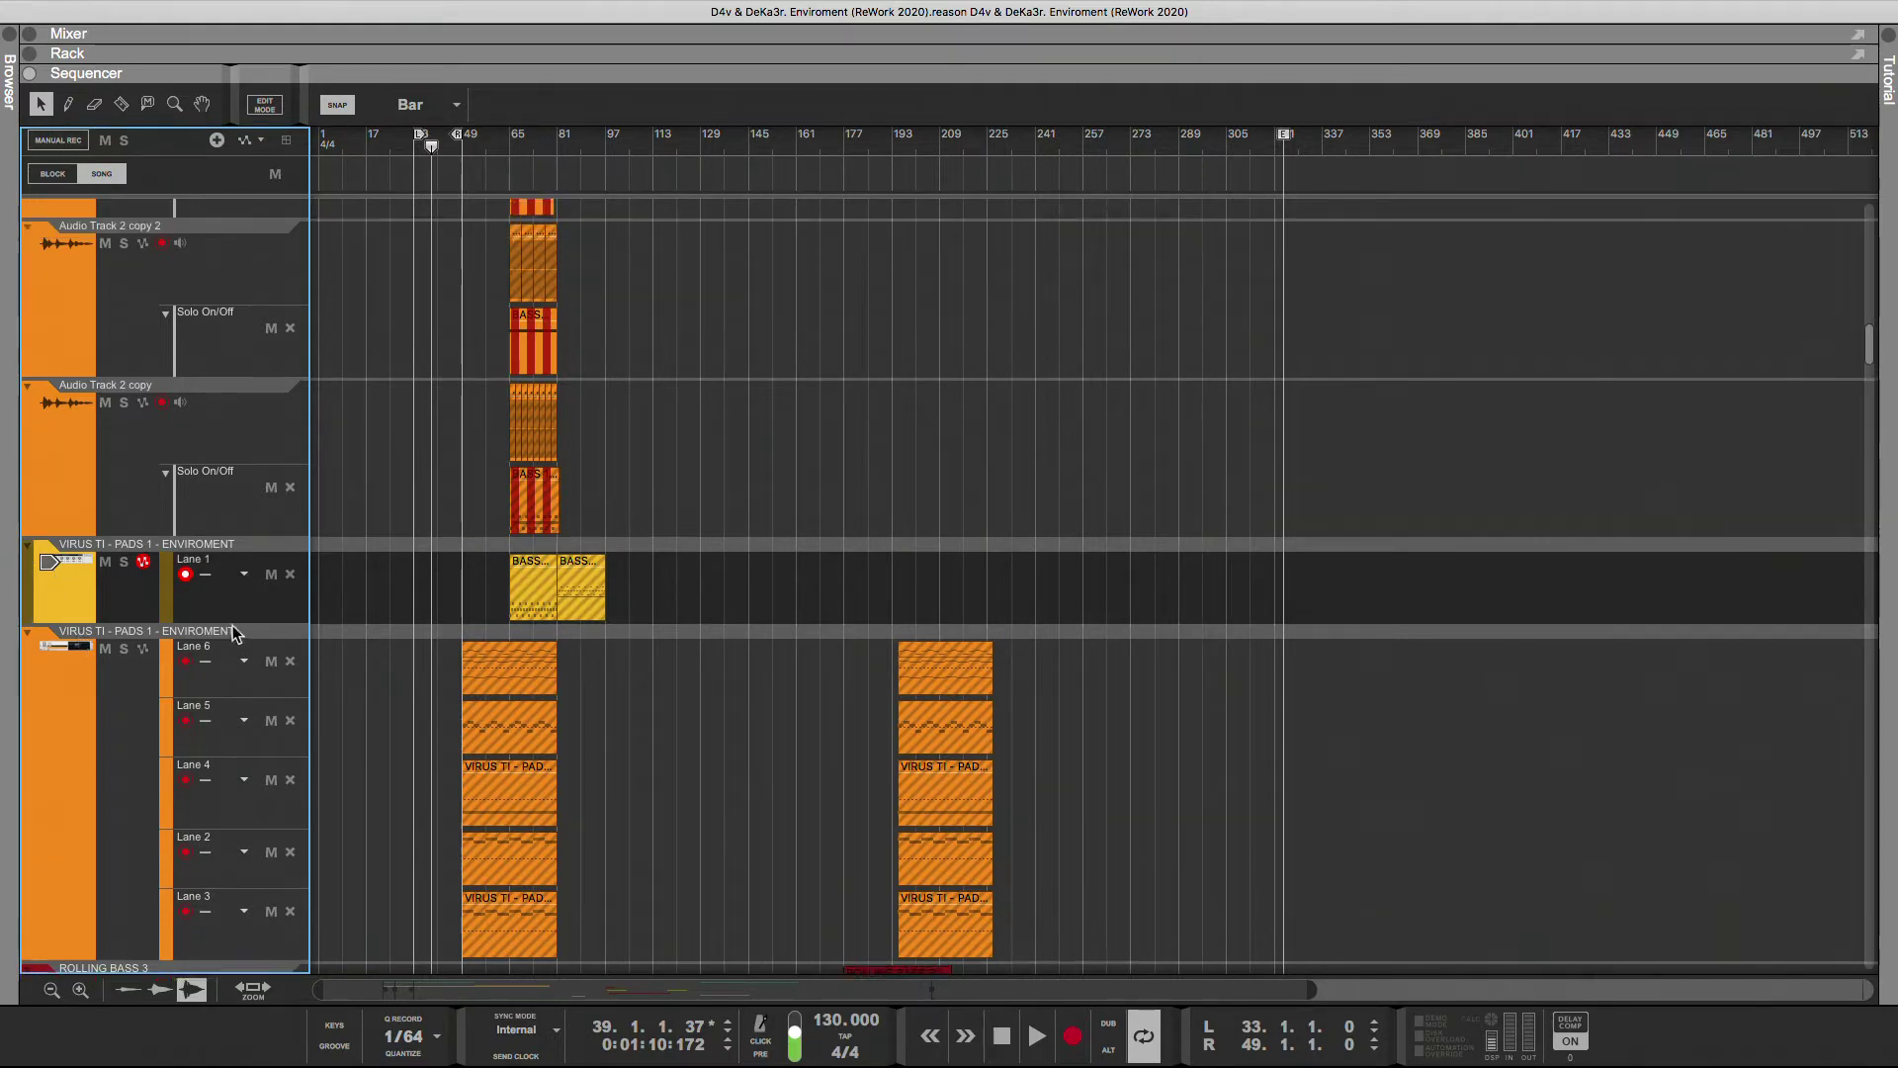
{"action": "left_click", "coordinate": [199, 464]}
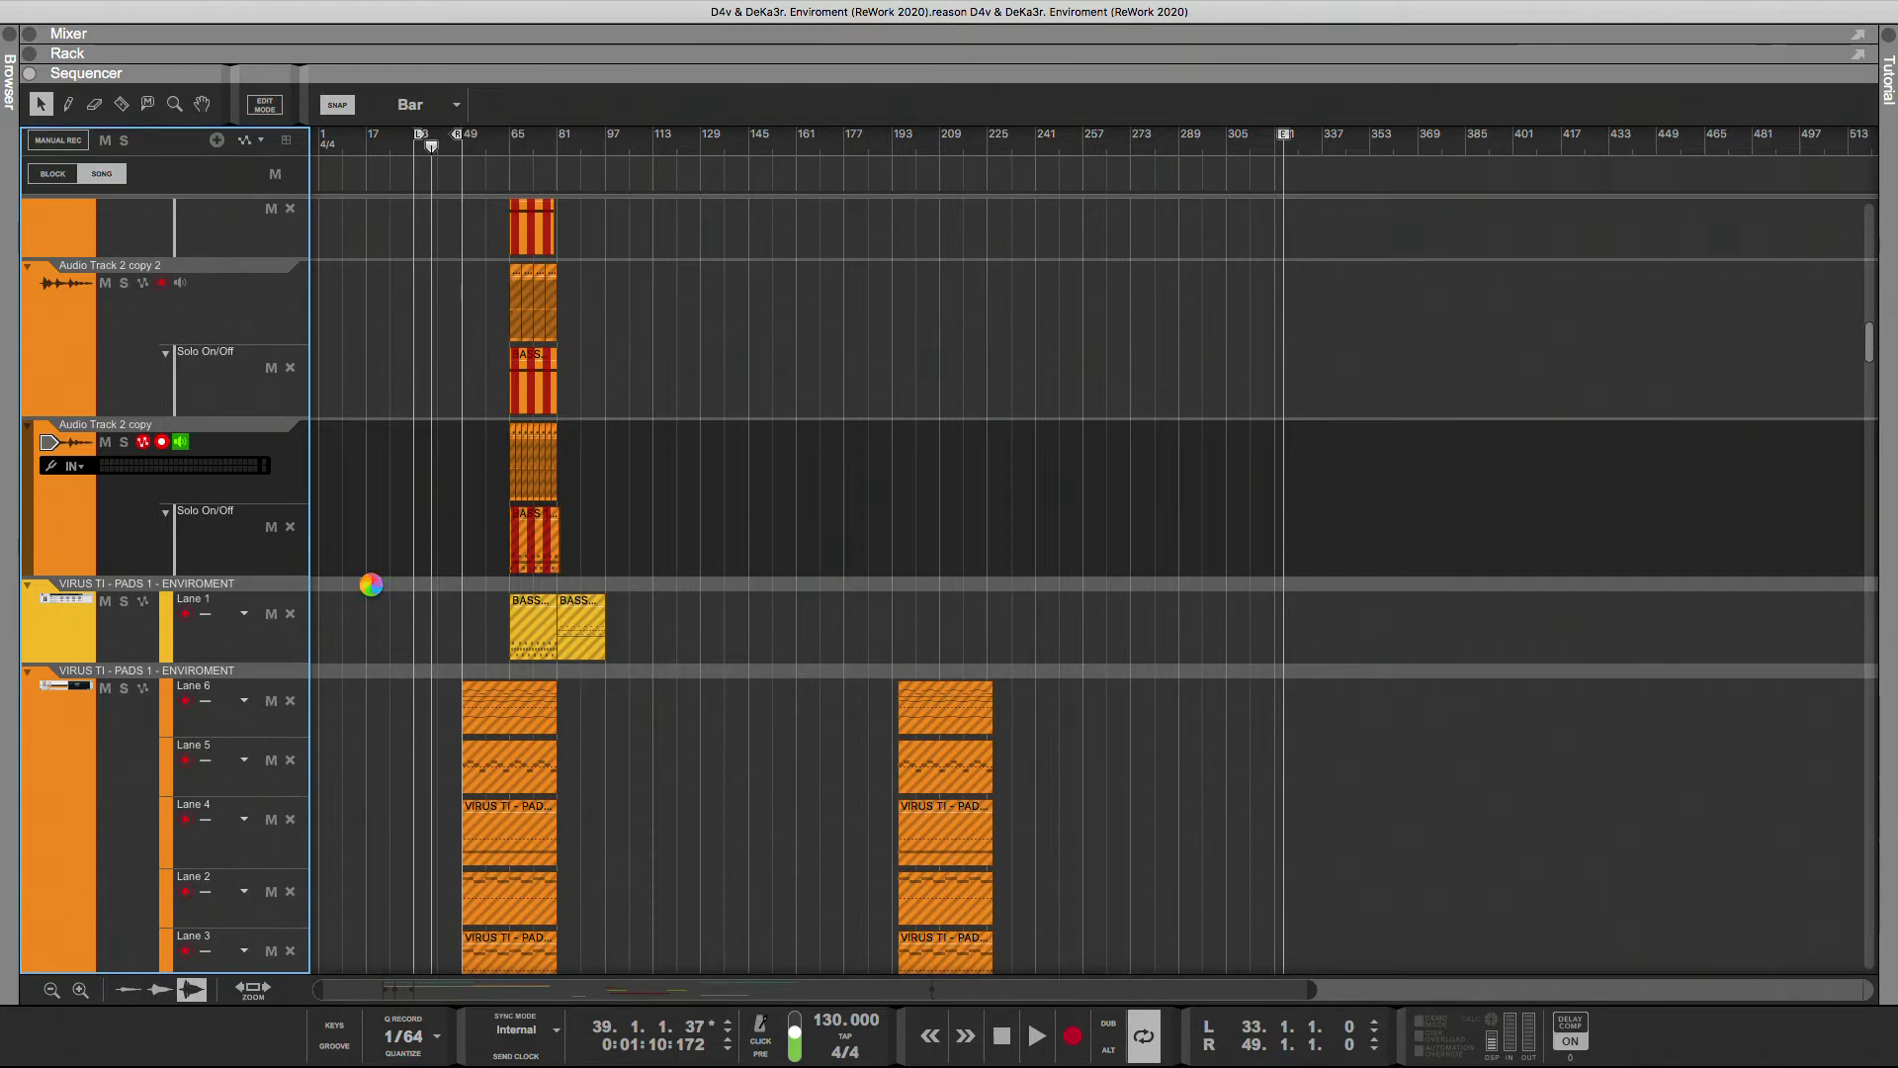
- Start playback, zoom in on the timeline and move the song position to bar 24
{"action": "key", "text": "space"}
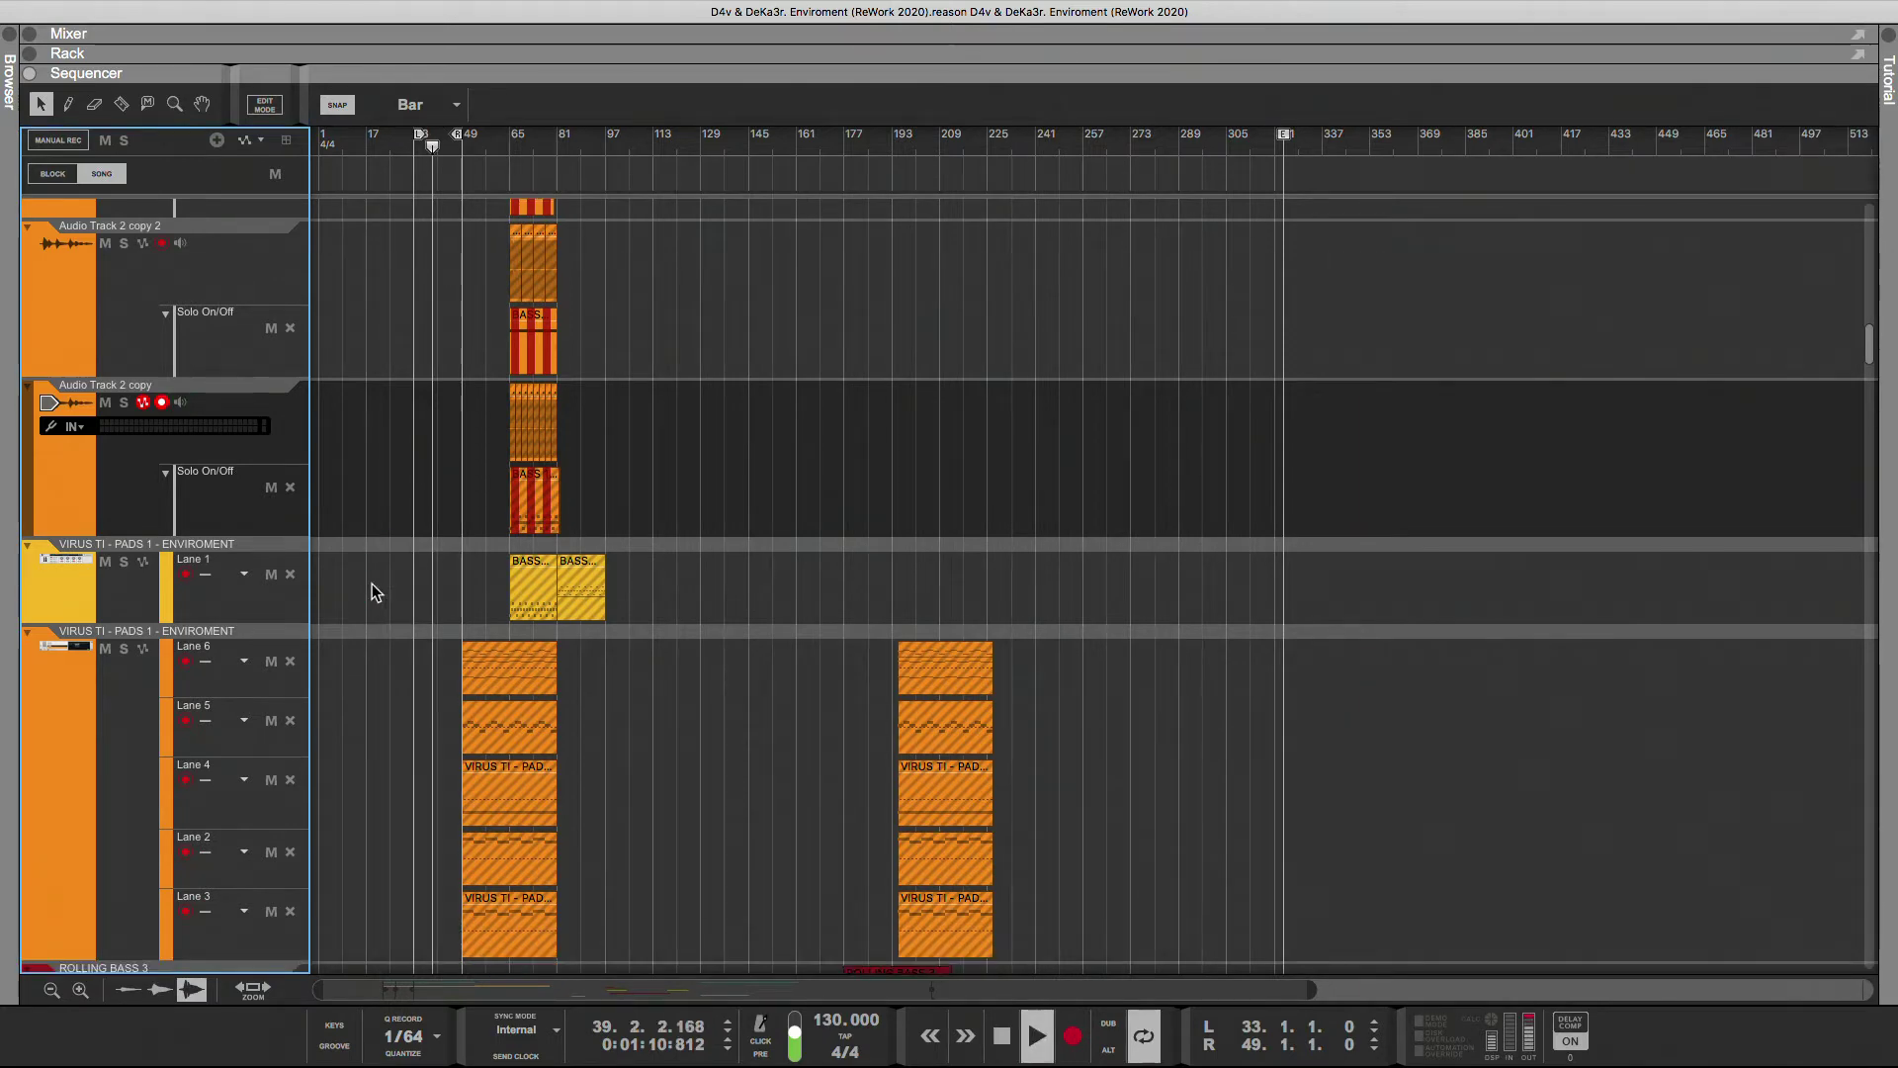
{"action": "scroll", "coordinate": [392, 603], "scroll_direction": "up", "scroll_amount": 15}
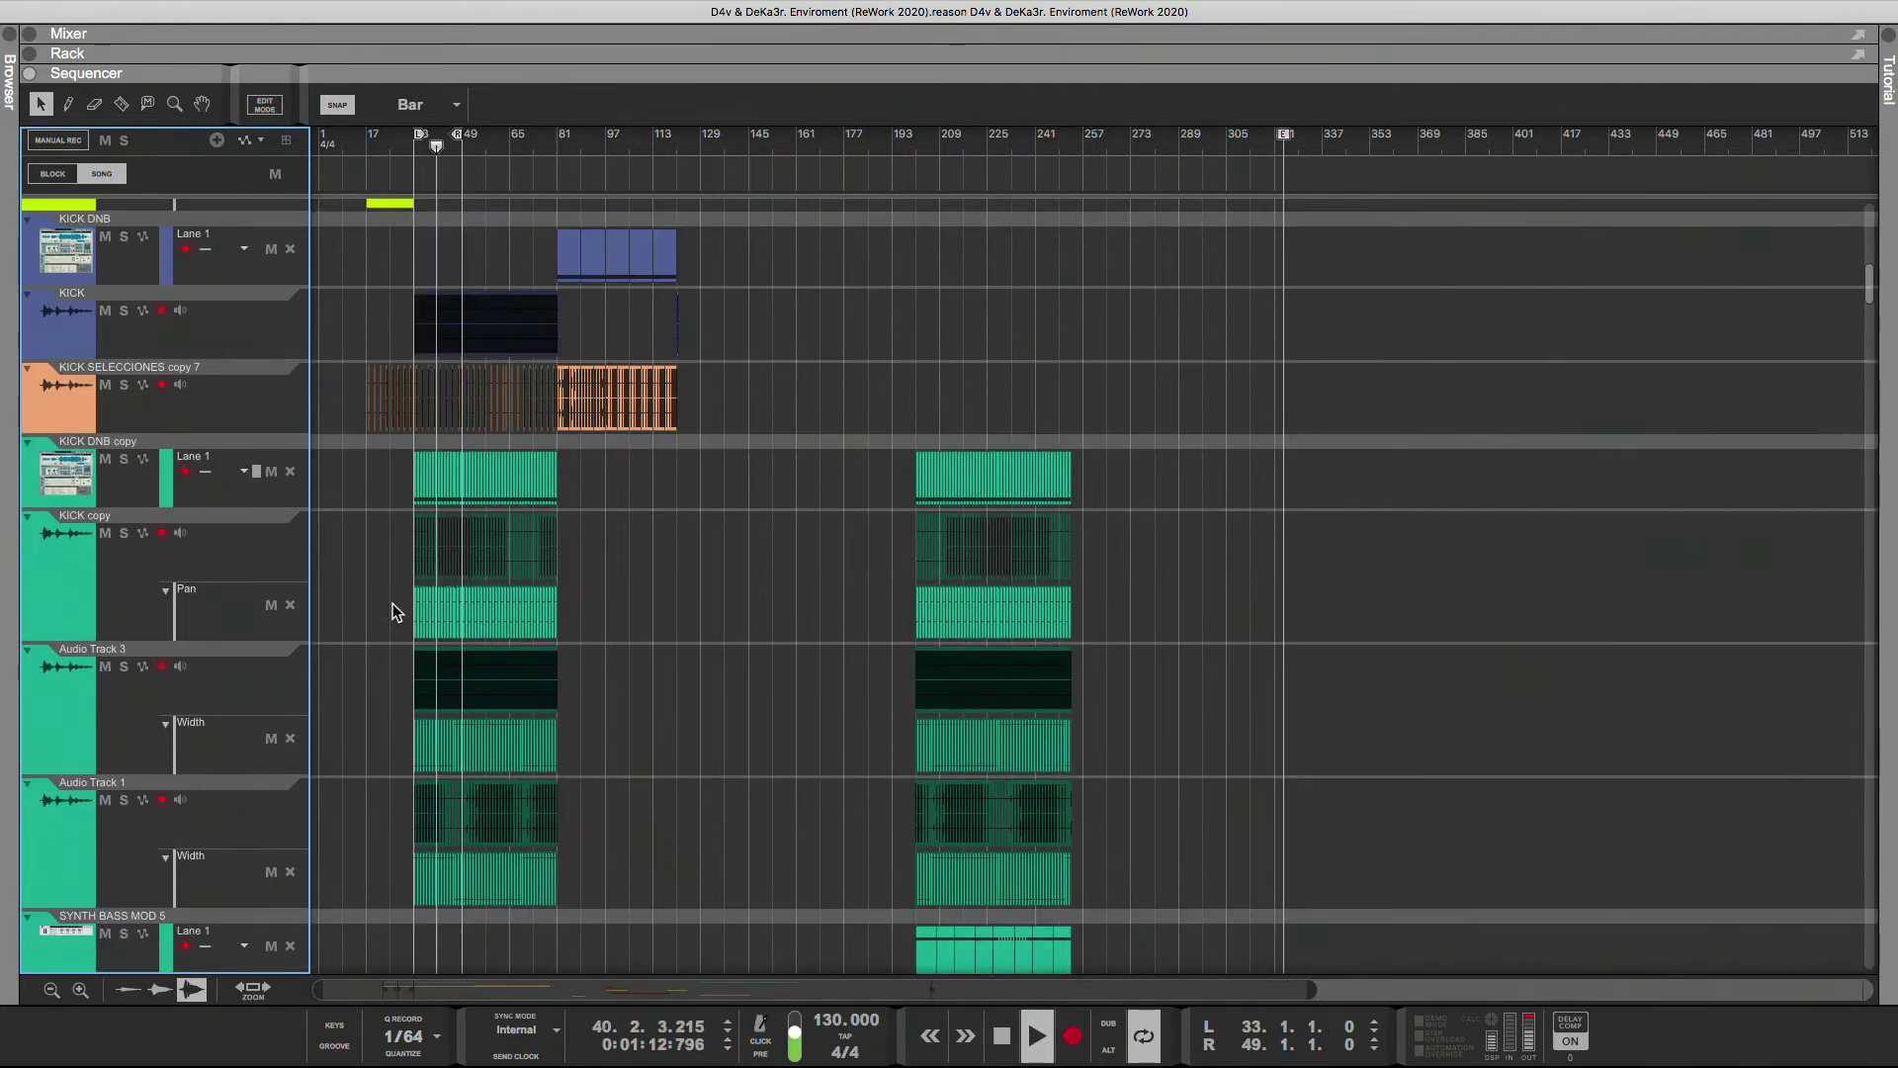
{"action": "scroll", "coordinate": [393, 602], "scroll_direction": "down", "scroll_amount": 15}
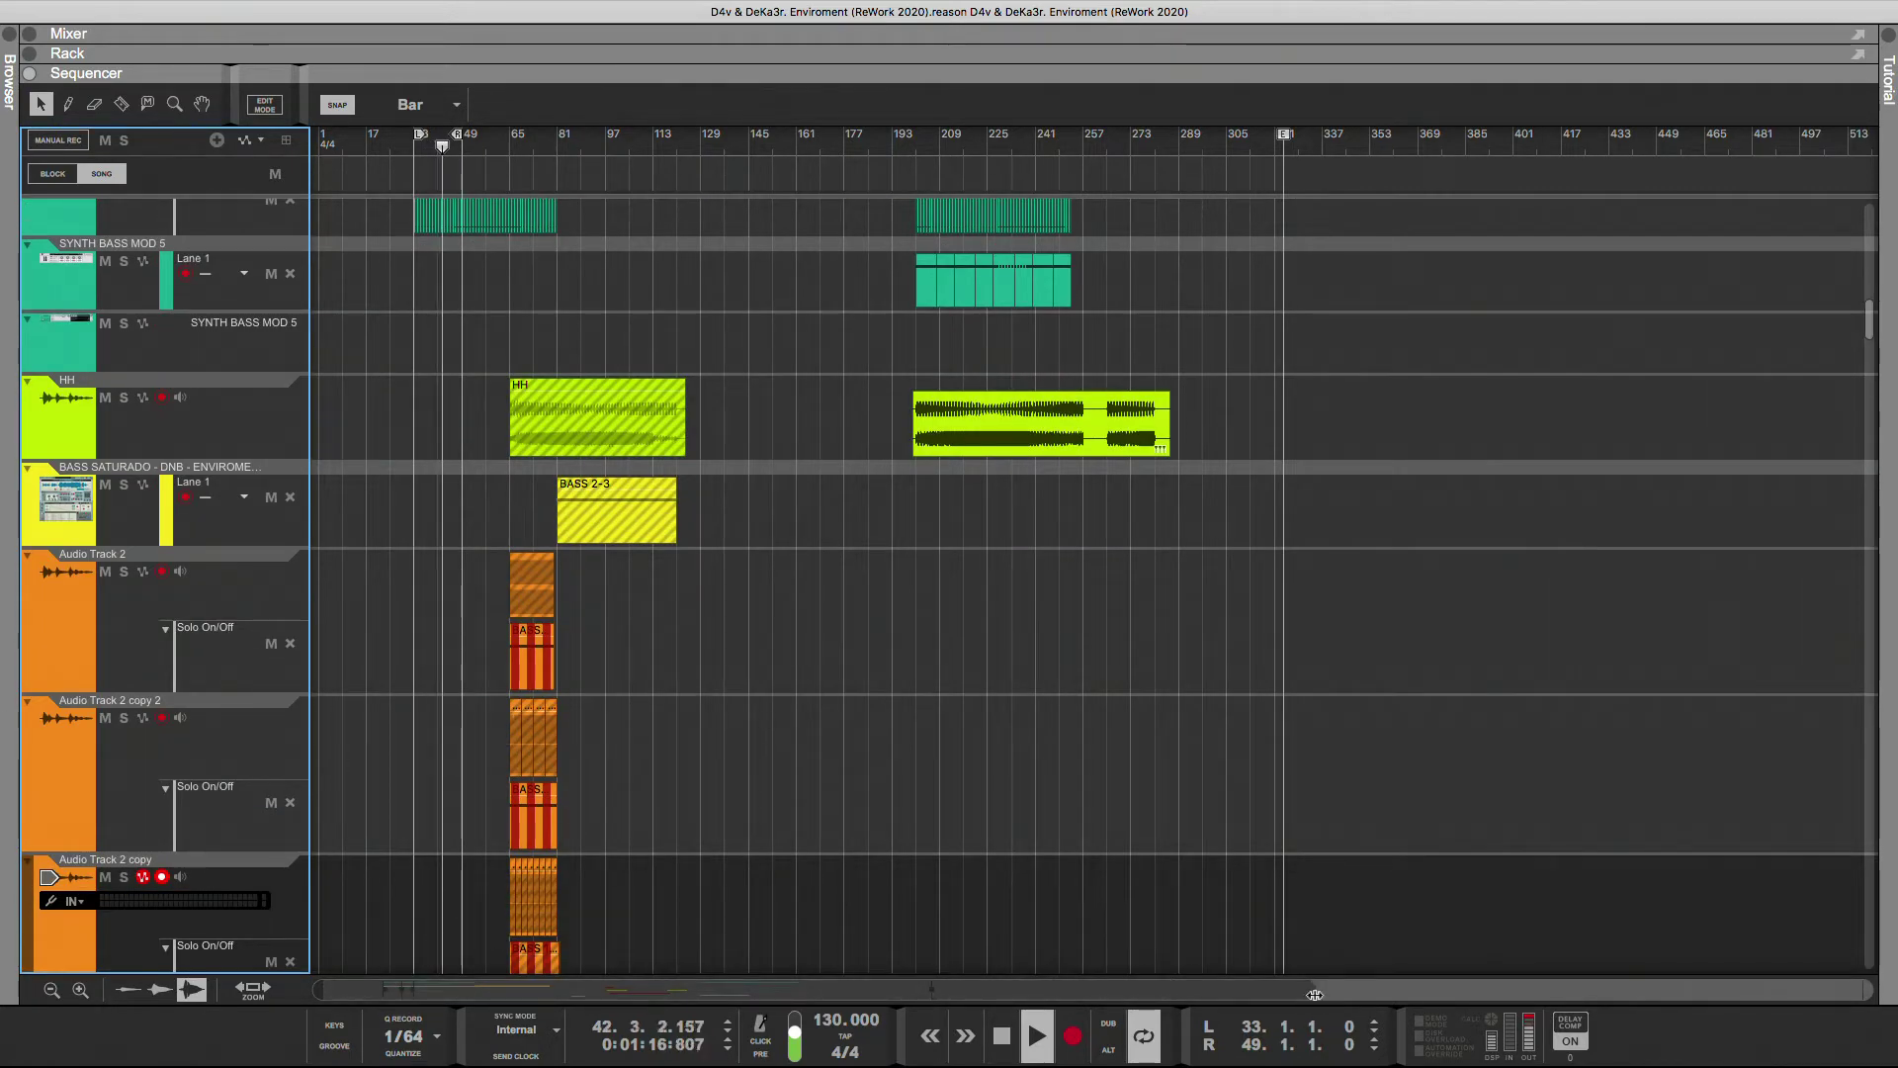
{"action": "left_click_drag", "start_coordinate": [1233, 1004], "coordinate": [820, 998]}
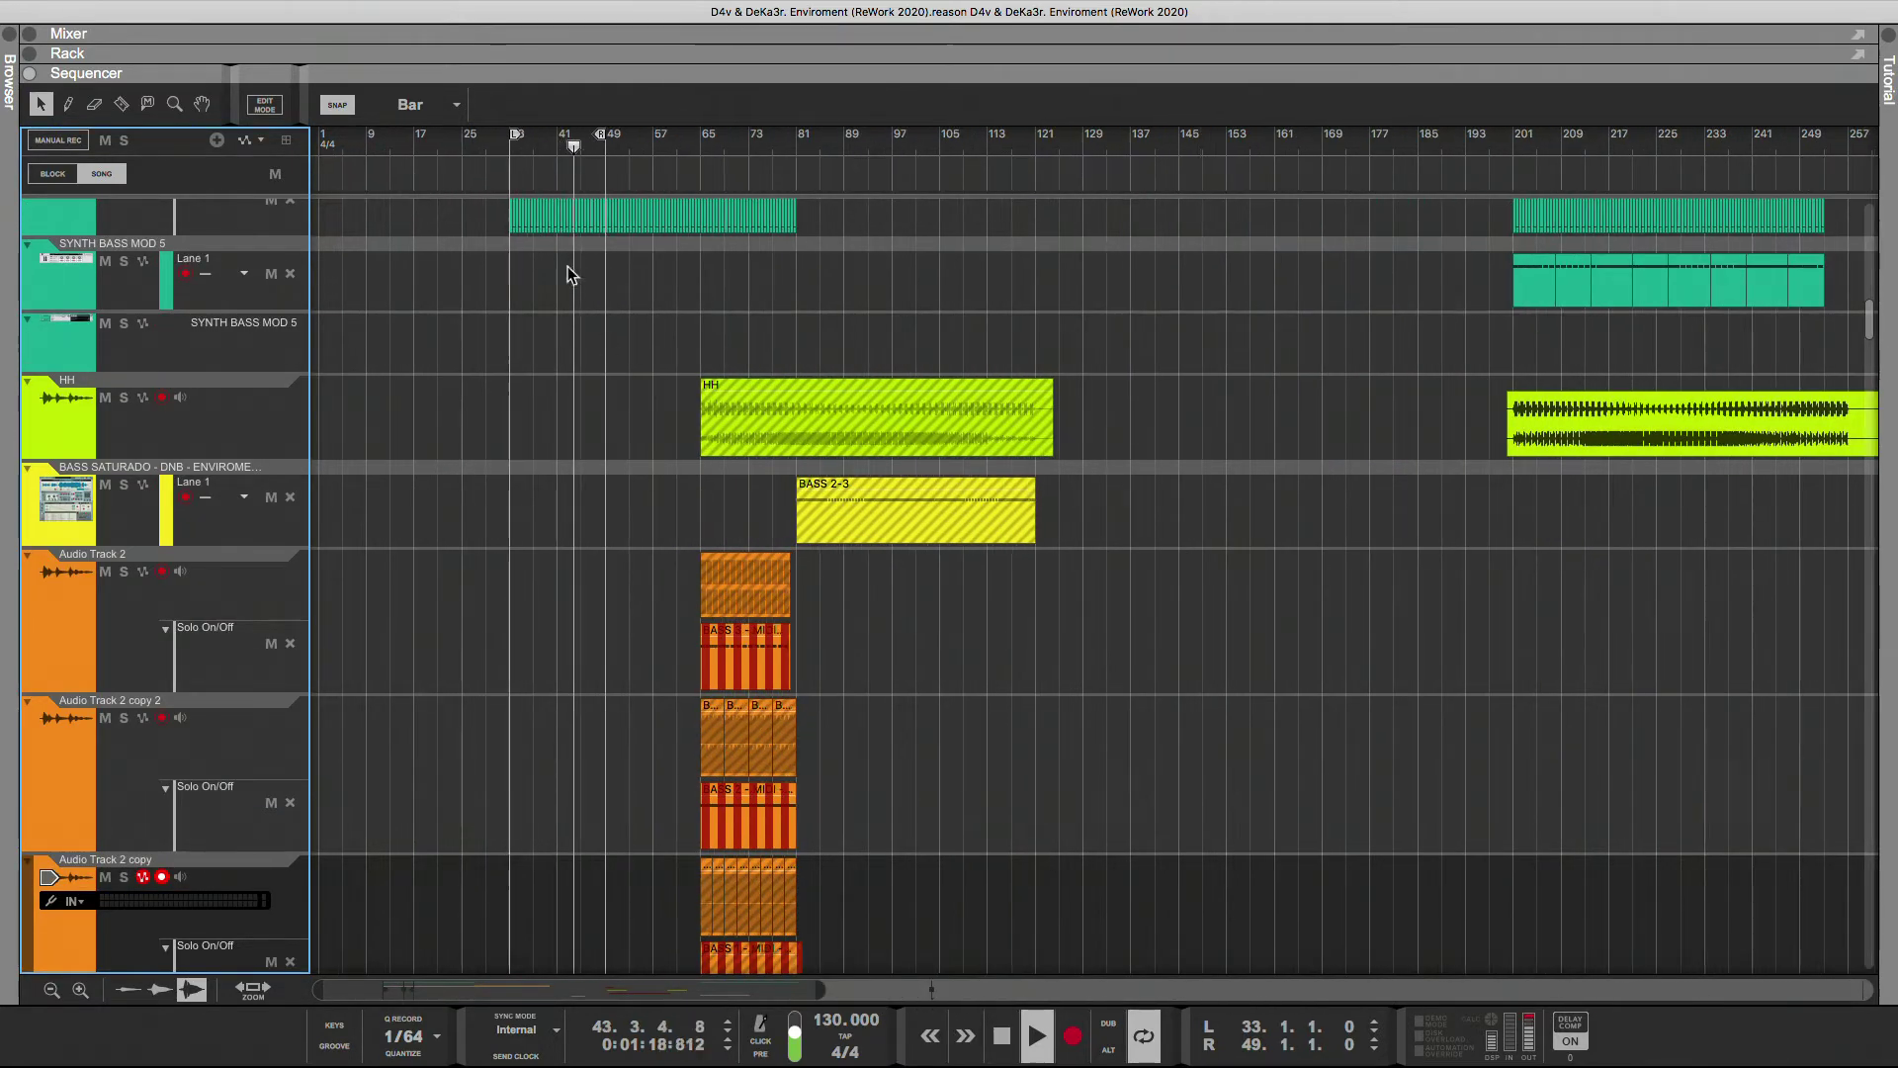
{"action": "left_click", "coordinate": [458, 147]}
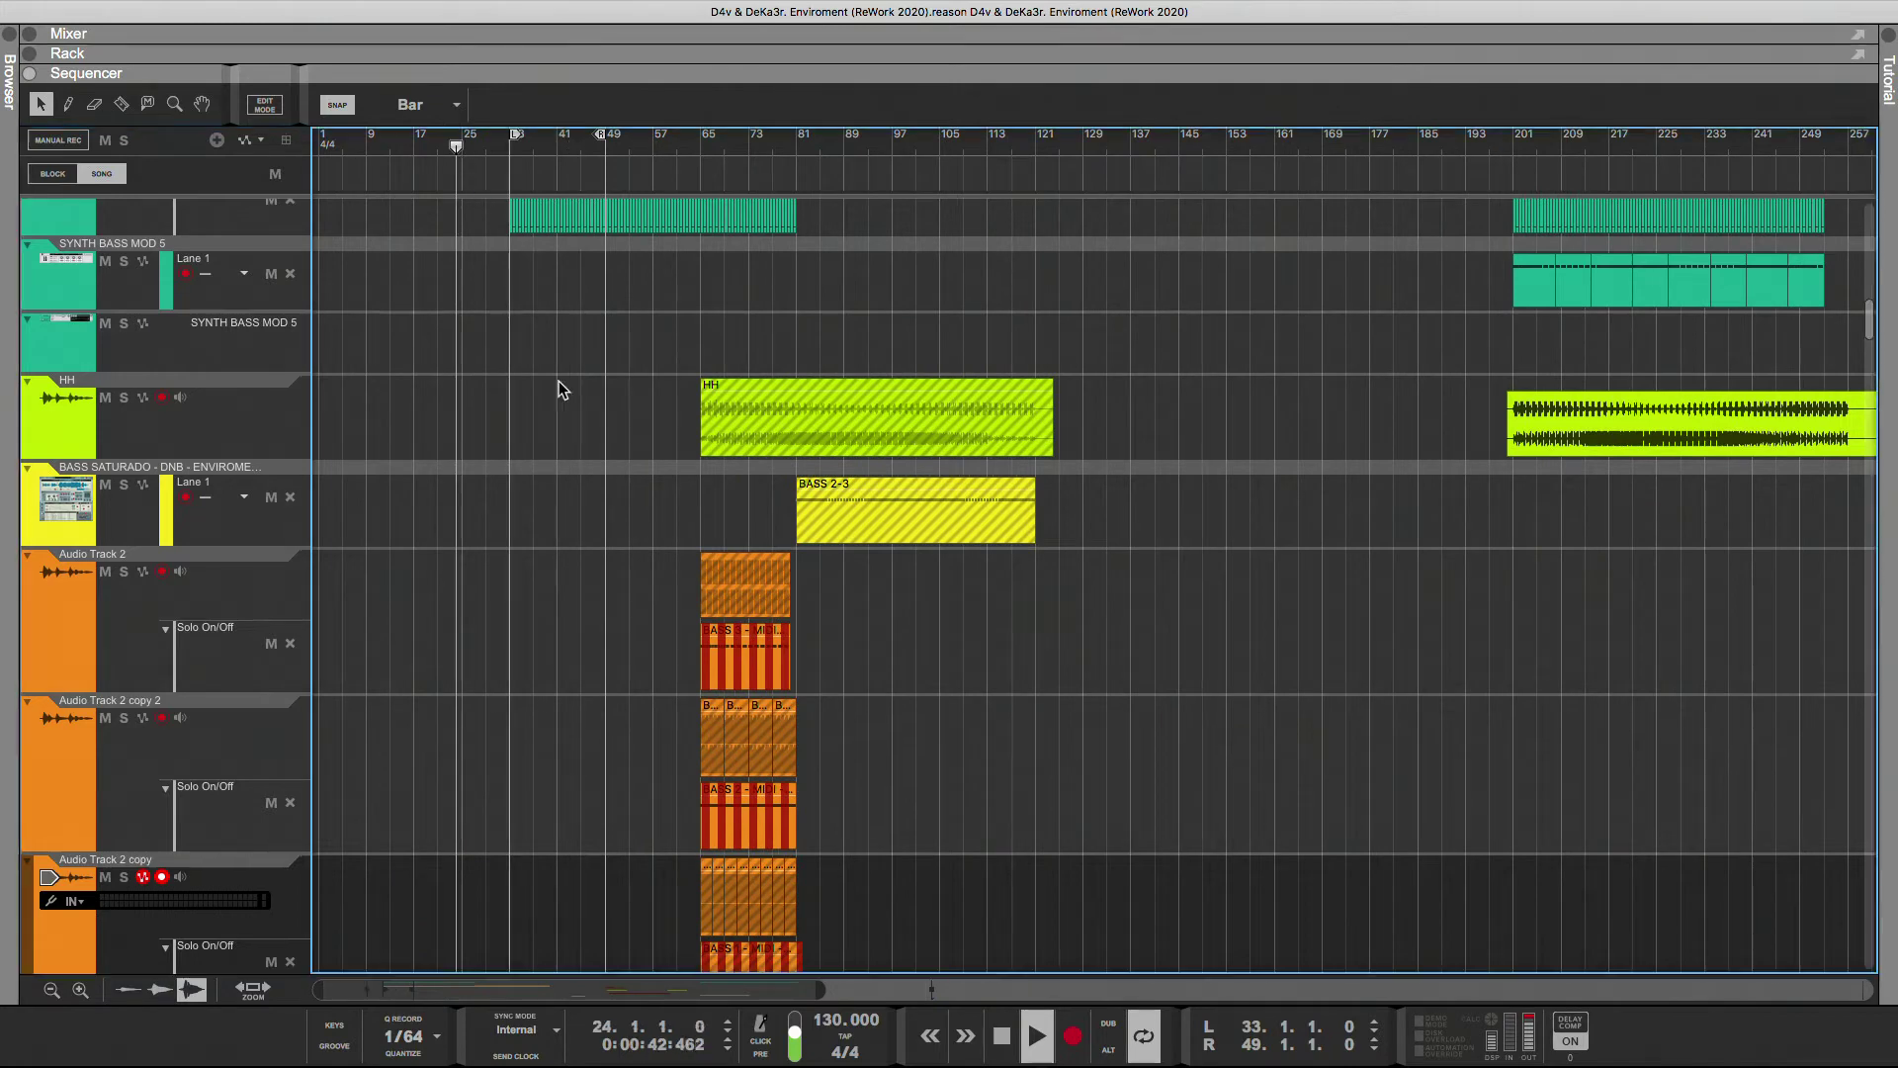
- Unmute the Audio Track 2 clip at bar 65 and place a copy of it at bar 33, leaving the track unsoloed
{"action": "left_click", "coordinate": [722, 583]}
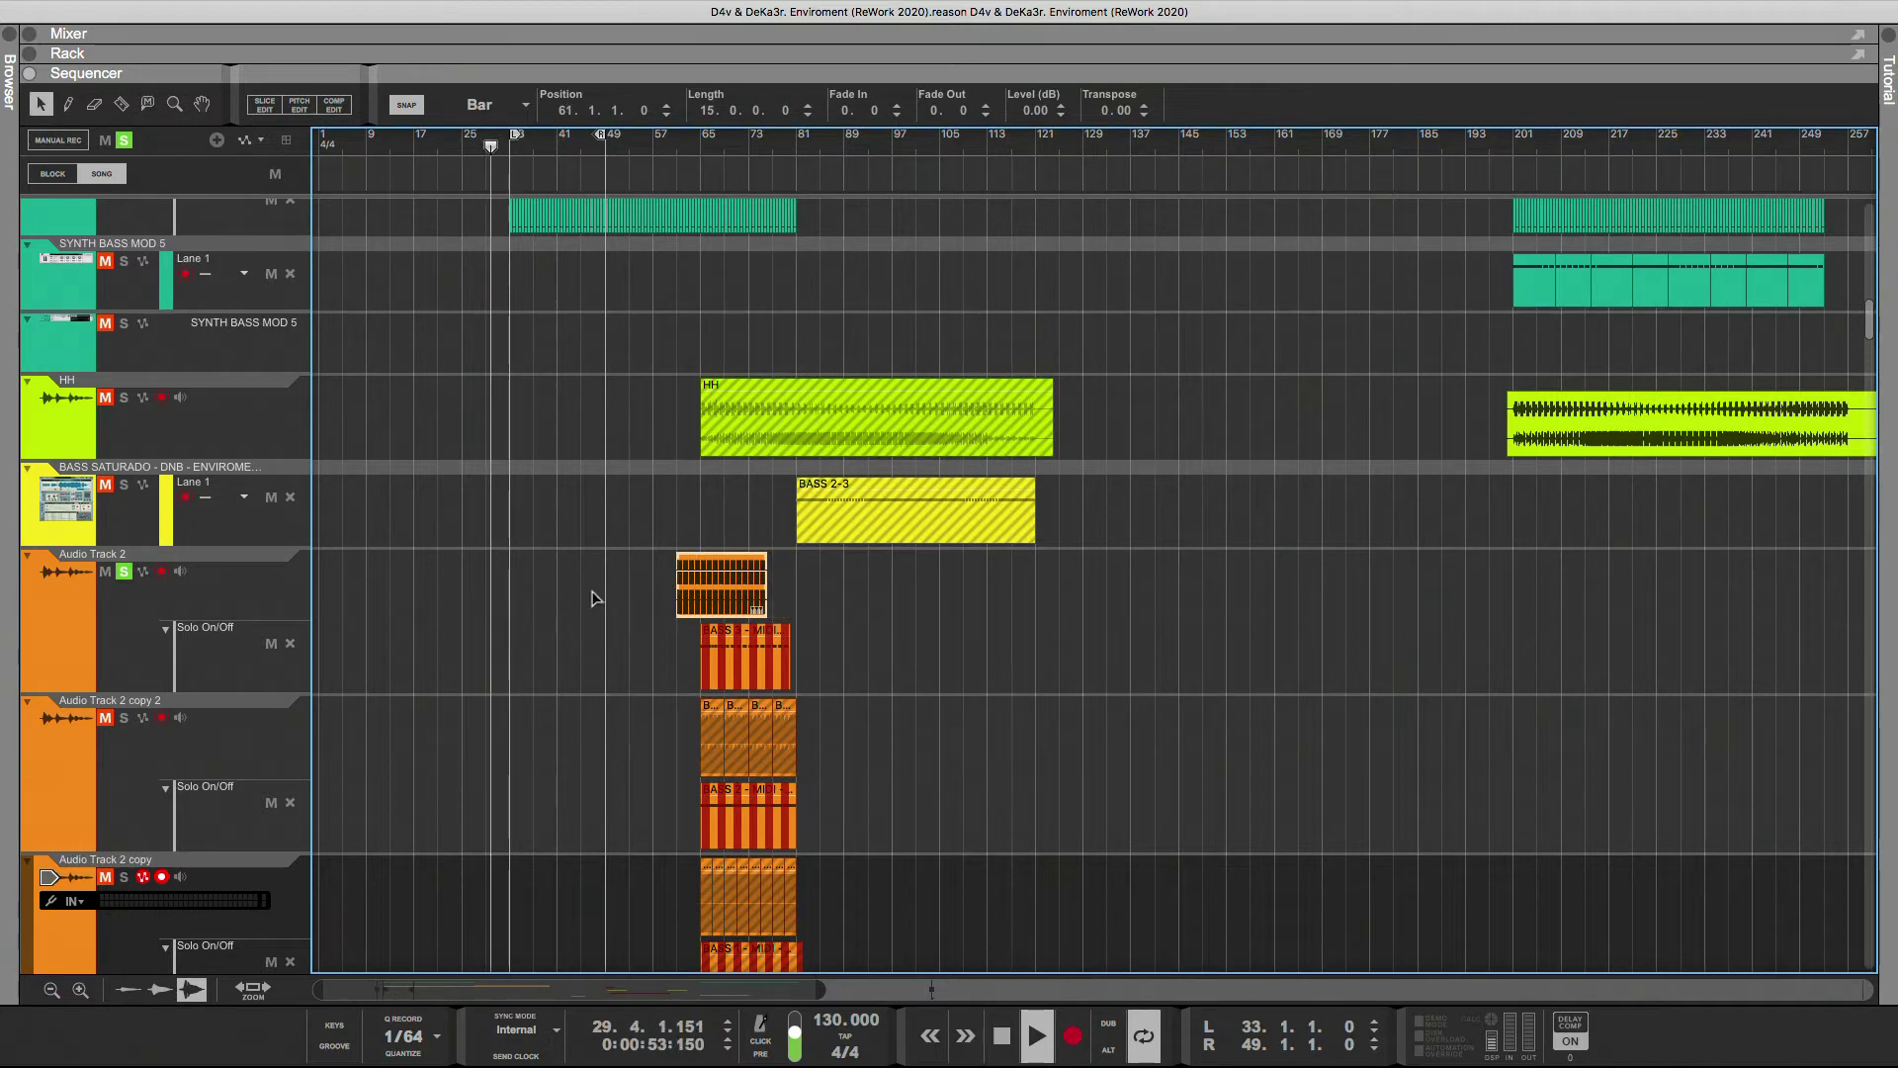
{"action": "left_click_drag", "start_coordinate": [591, 598], "coordinate": [539, 596]}
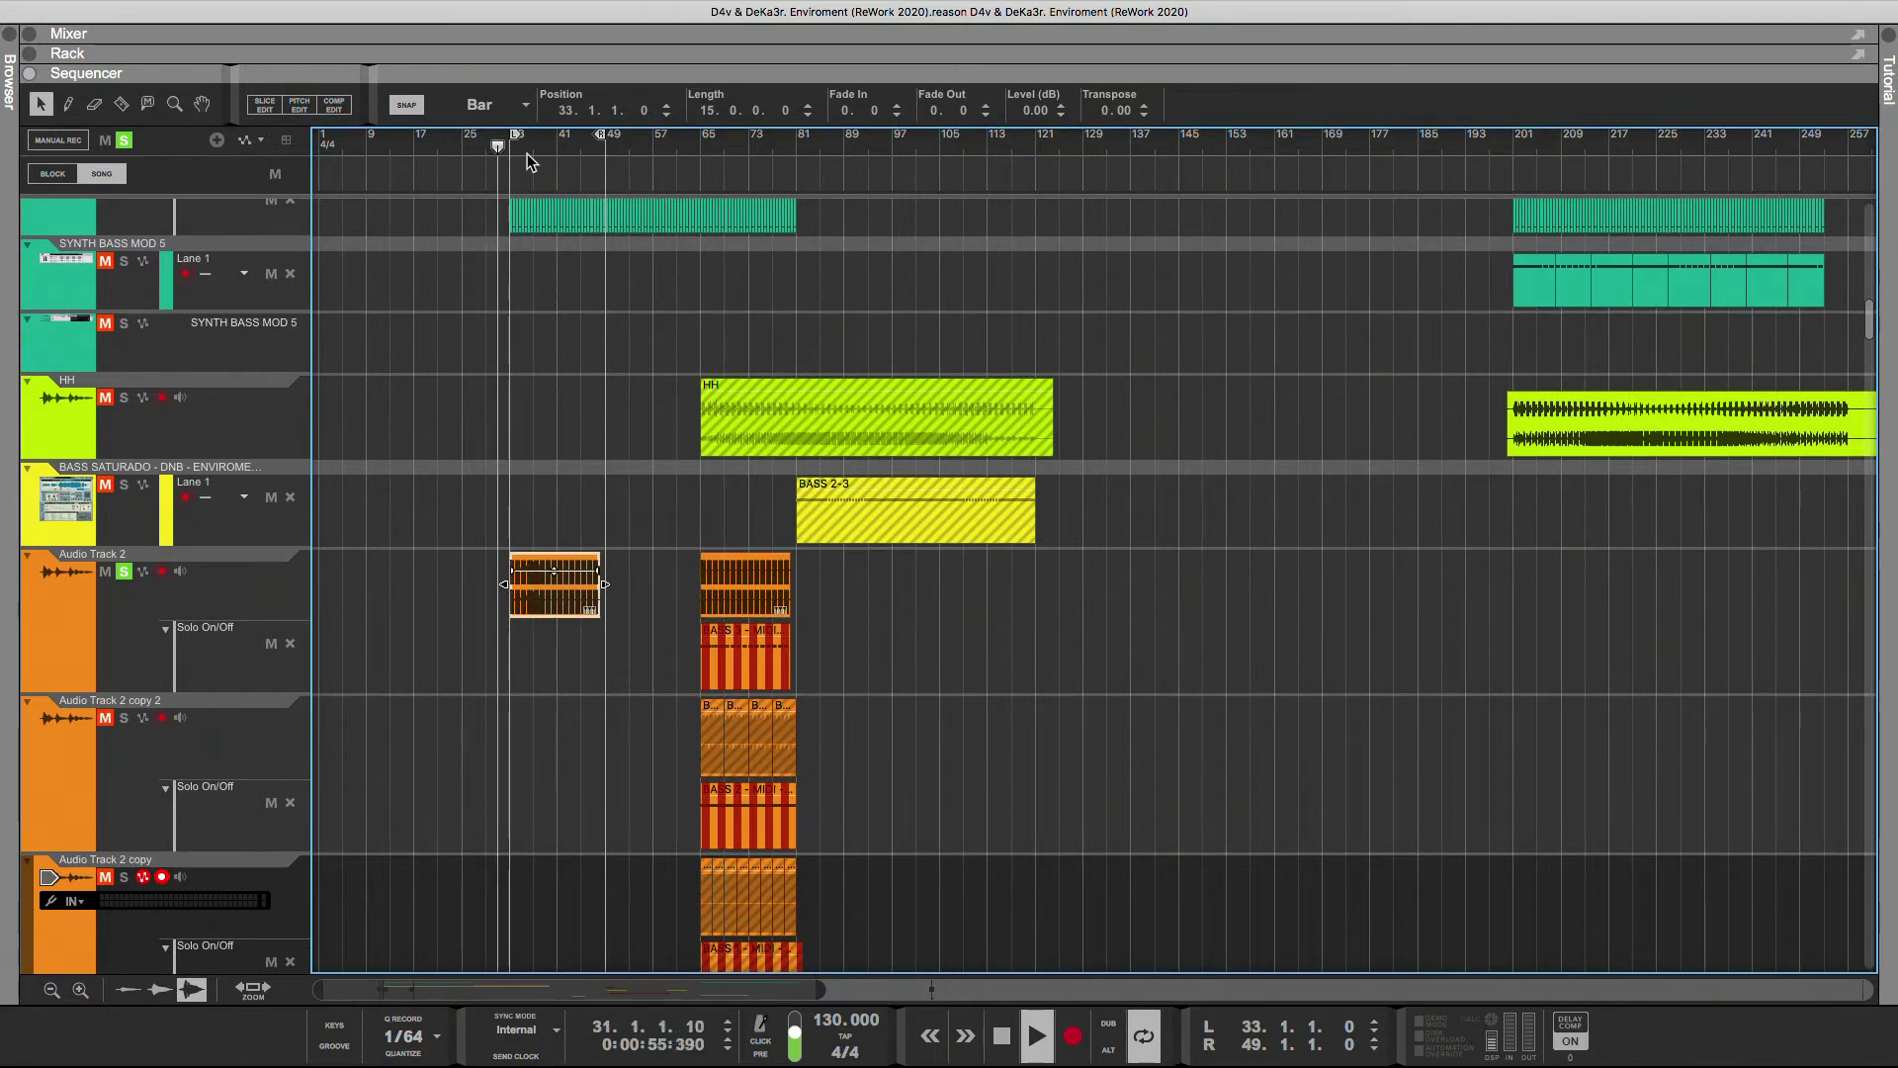
{"action": "left_click", "coordinate": [126, 576]}
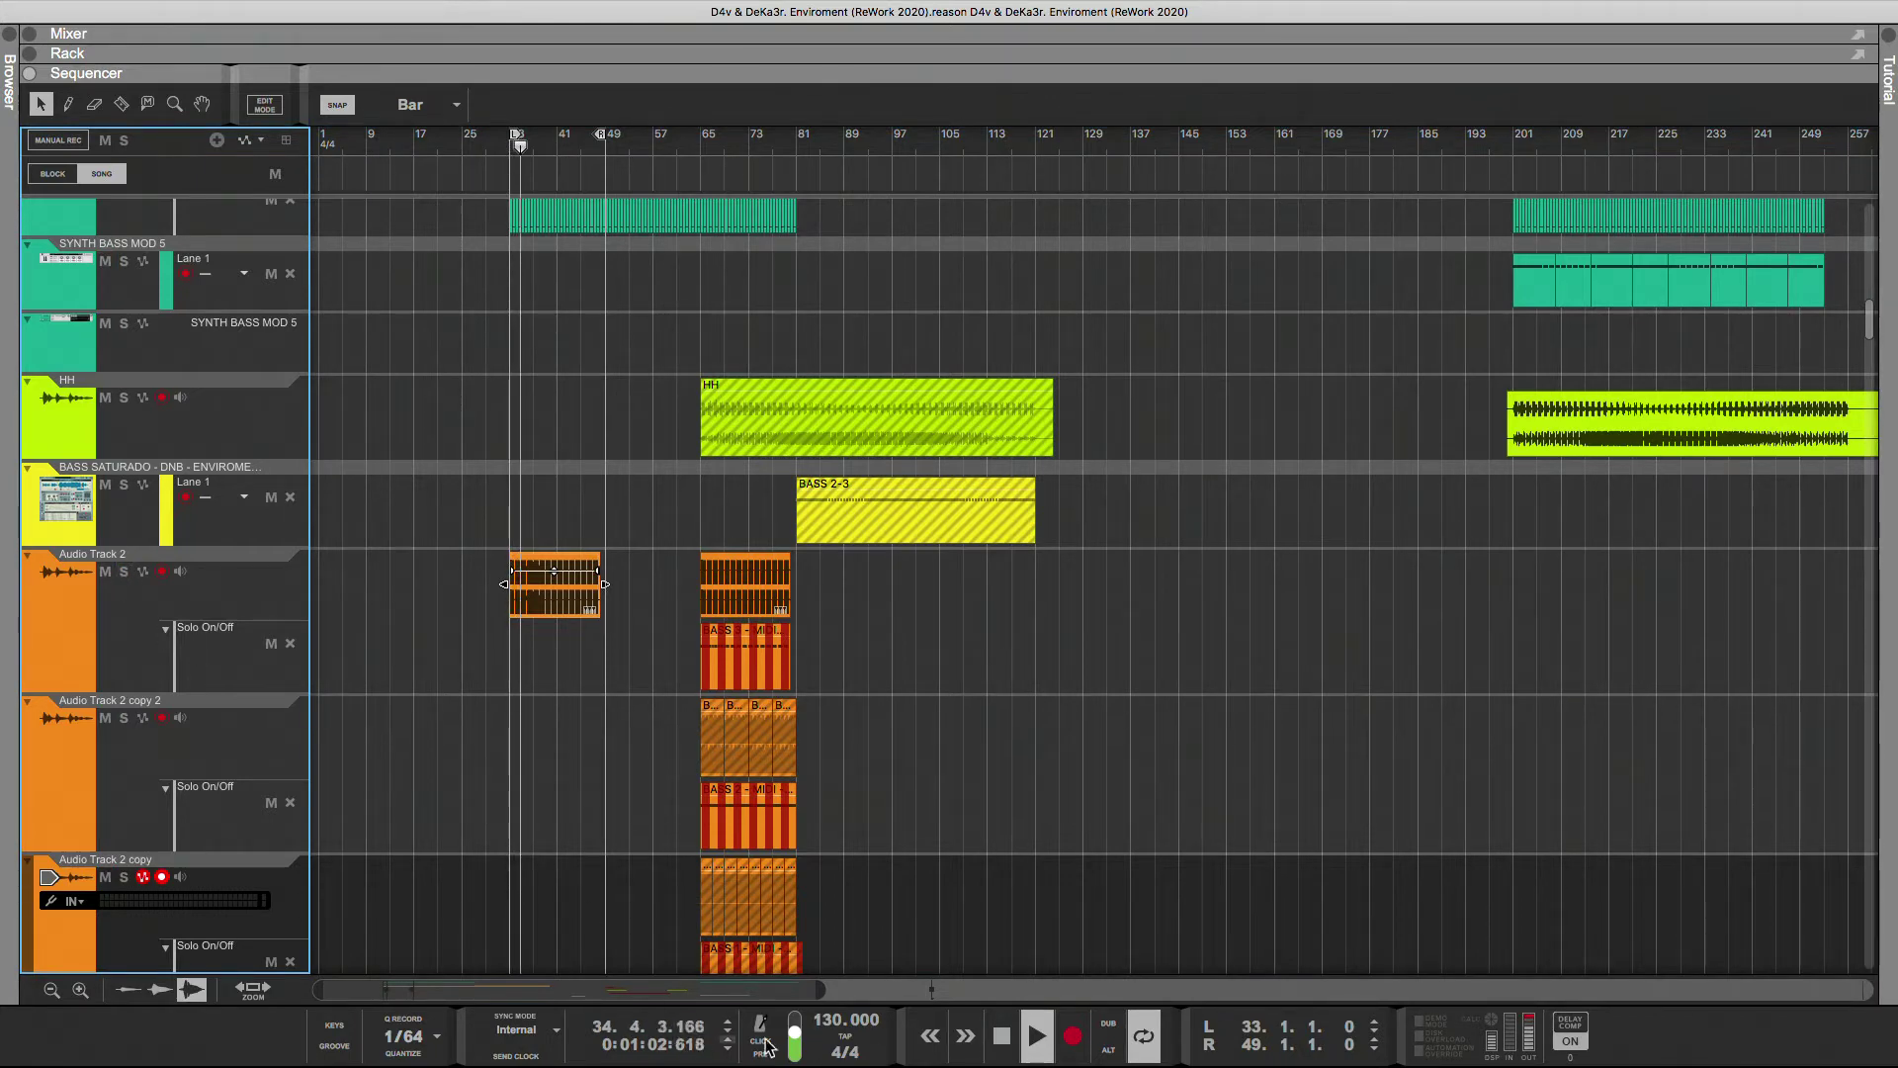
- Move the copied Audio Track 2 clip to bar 41
{"action": "left_click_drag", "start_coordinate": [715, 997], "coordinate": [555, 996]}
{"action": "left_click_drag", "start_coordinate": [793, 605], "coordinate": [897, 607]}
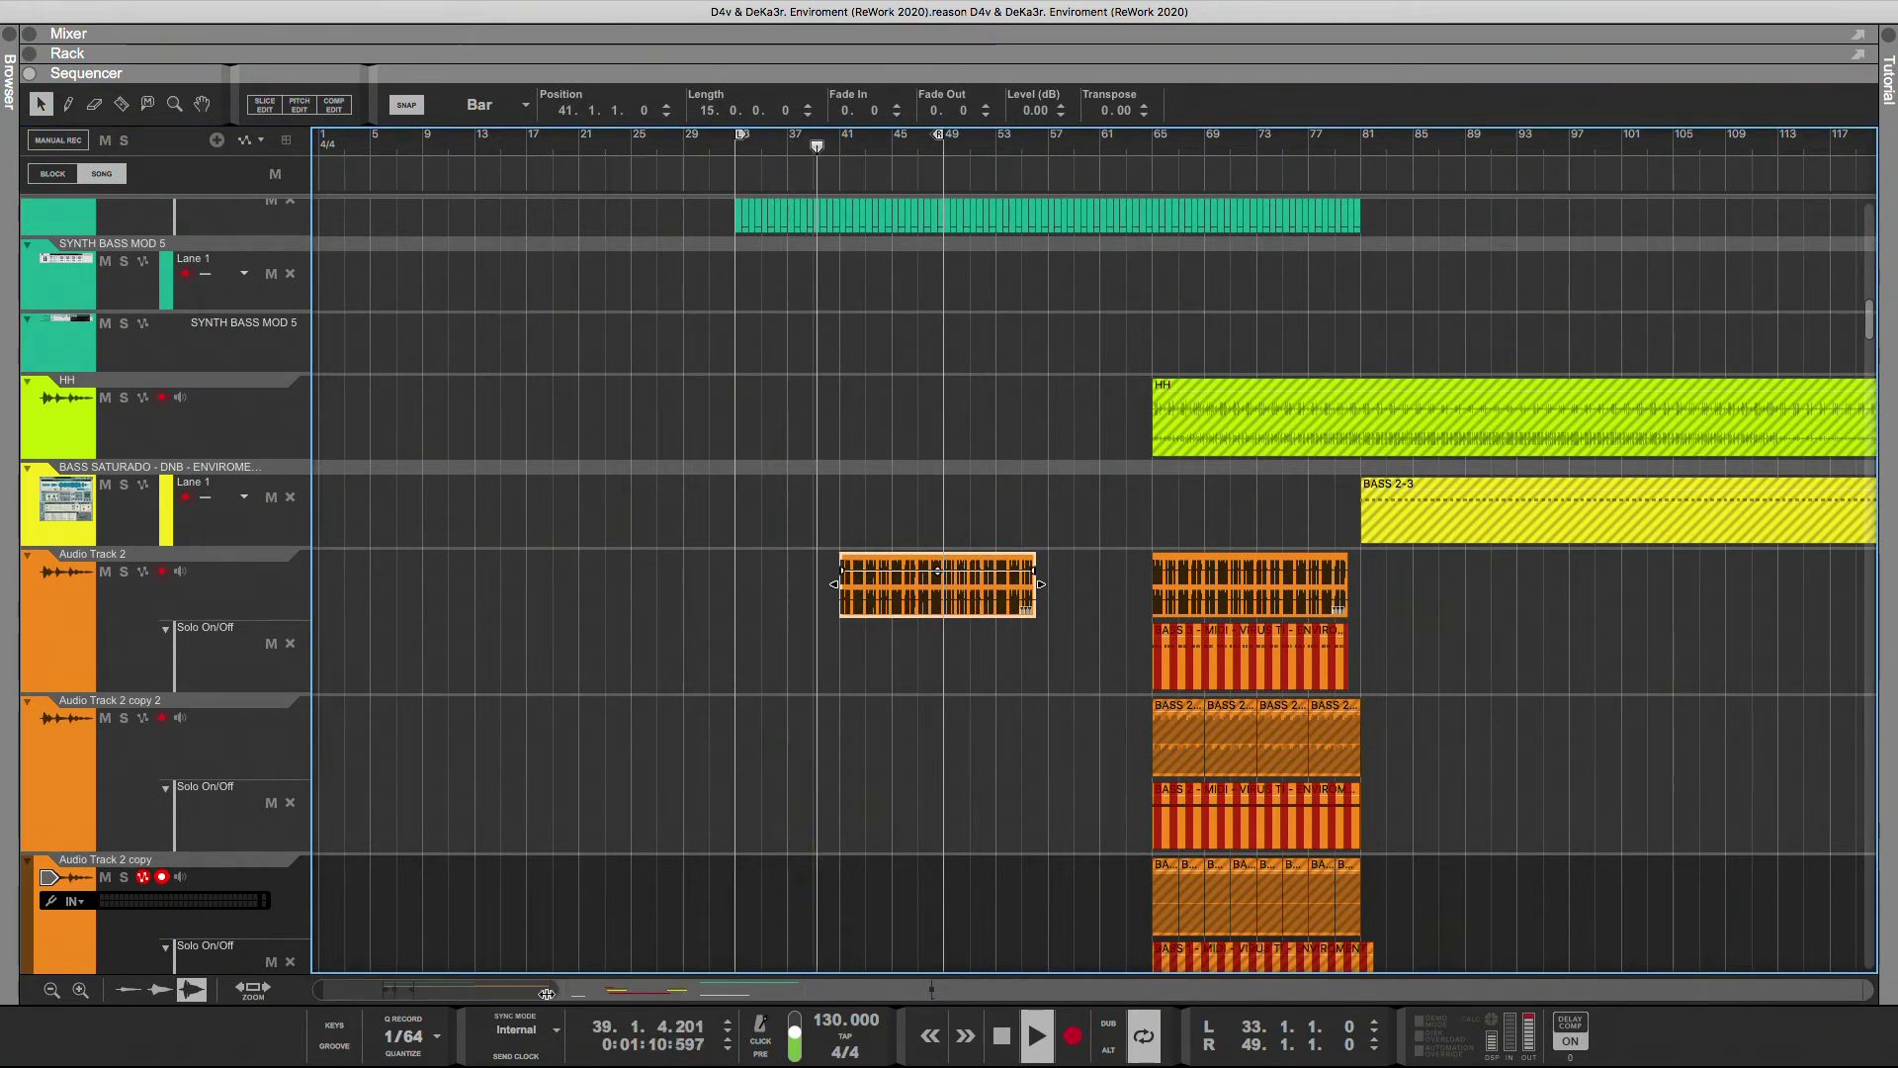
- Set the playback loop around the copied Audio Track 2 clip, from bar 41 to bar 49
{"action": "left_click_drag", "start_coordinate": [554, 989], "coordinate": [401, 988]}
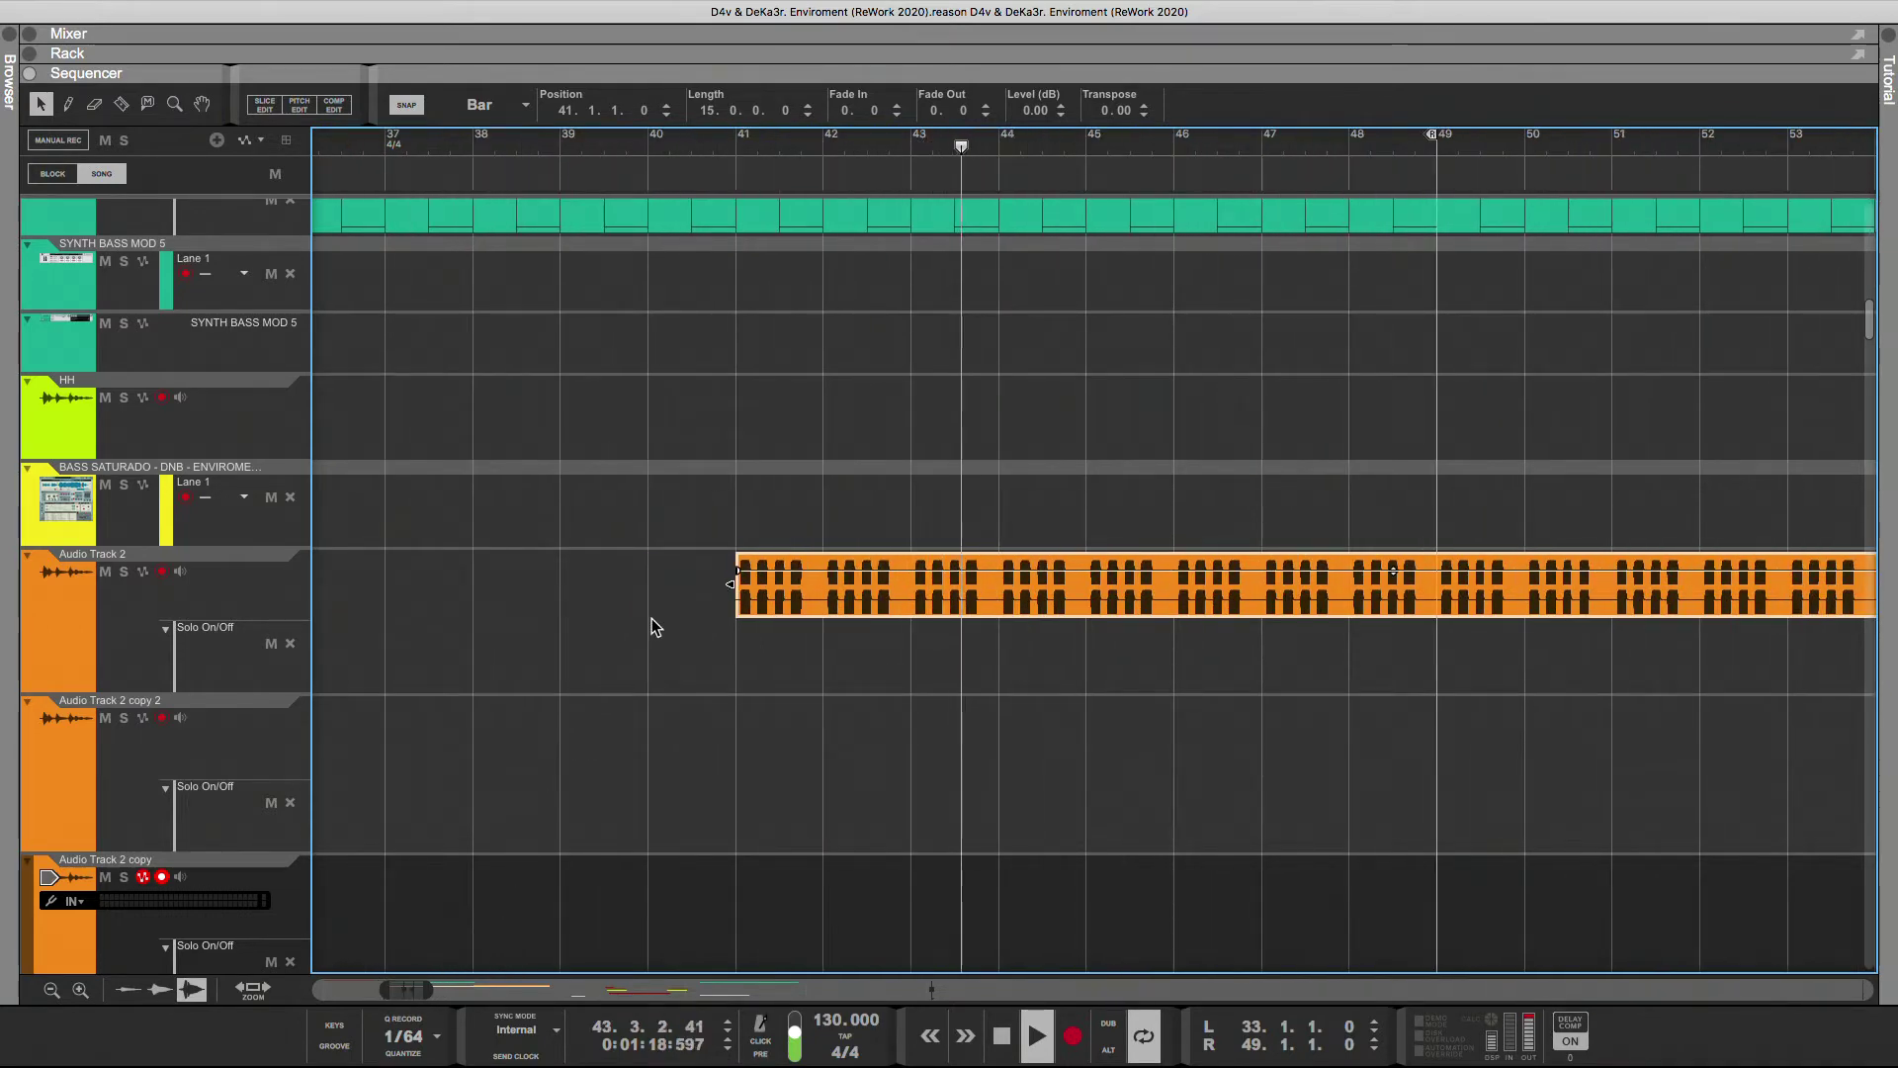
{"action": "left_click", "coordinate": [731, 148], "text": "alt"}
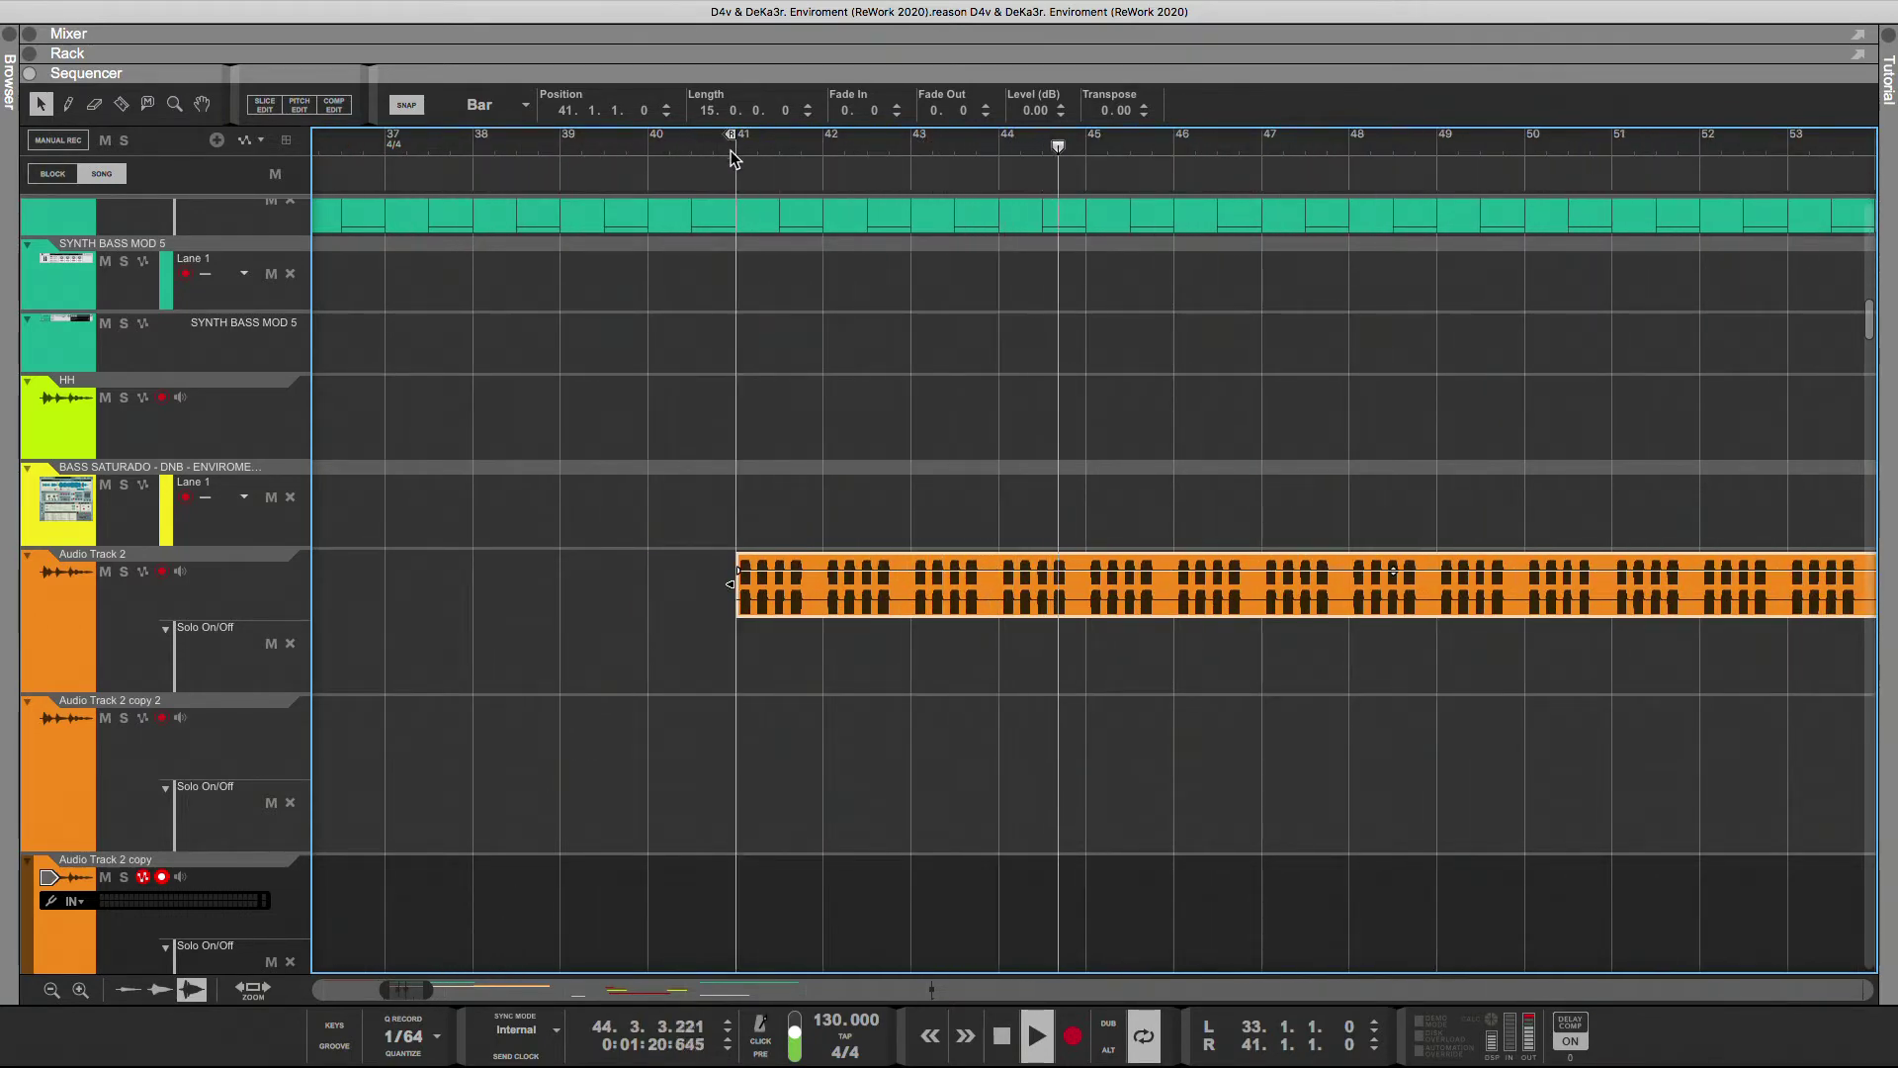
{"action": "left_click", "coordinate": [1349, 147], "text": "alt"}
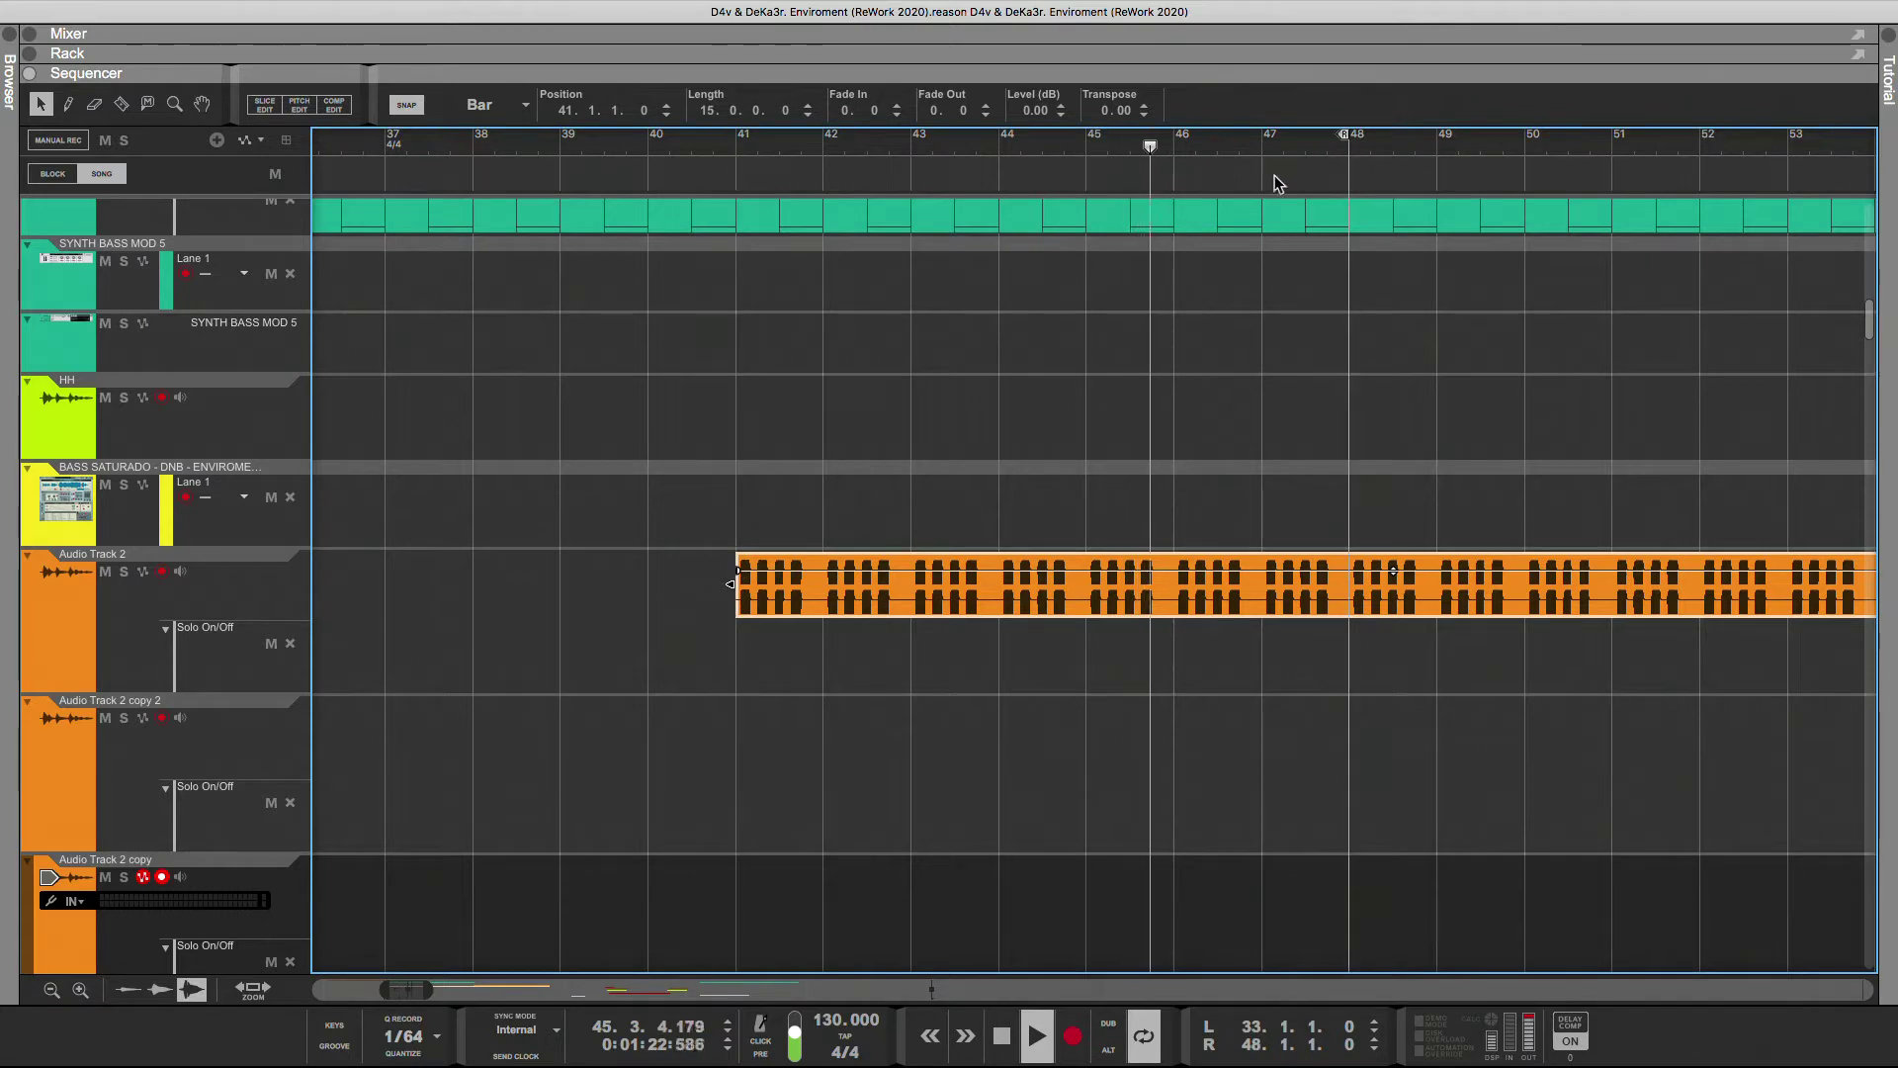
{"action": "left_click", "coordinate": [736, 146], "text": "super"}
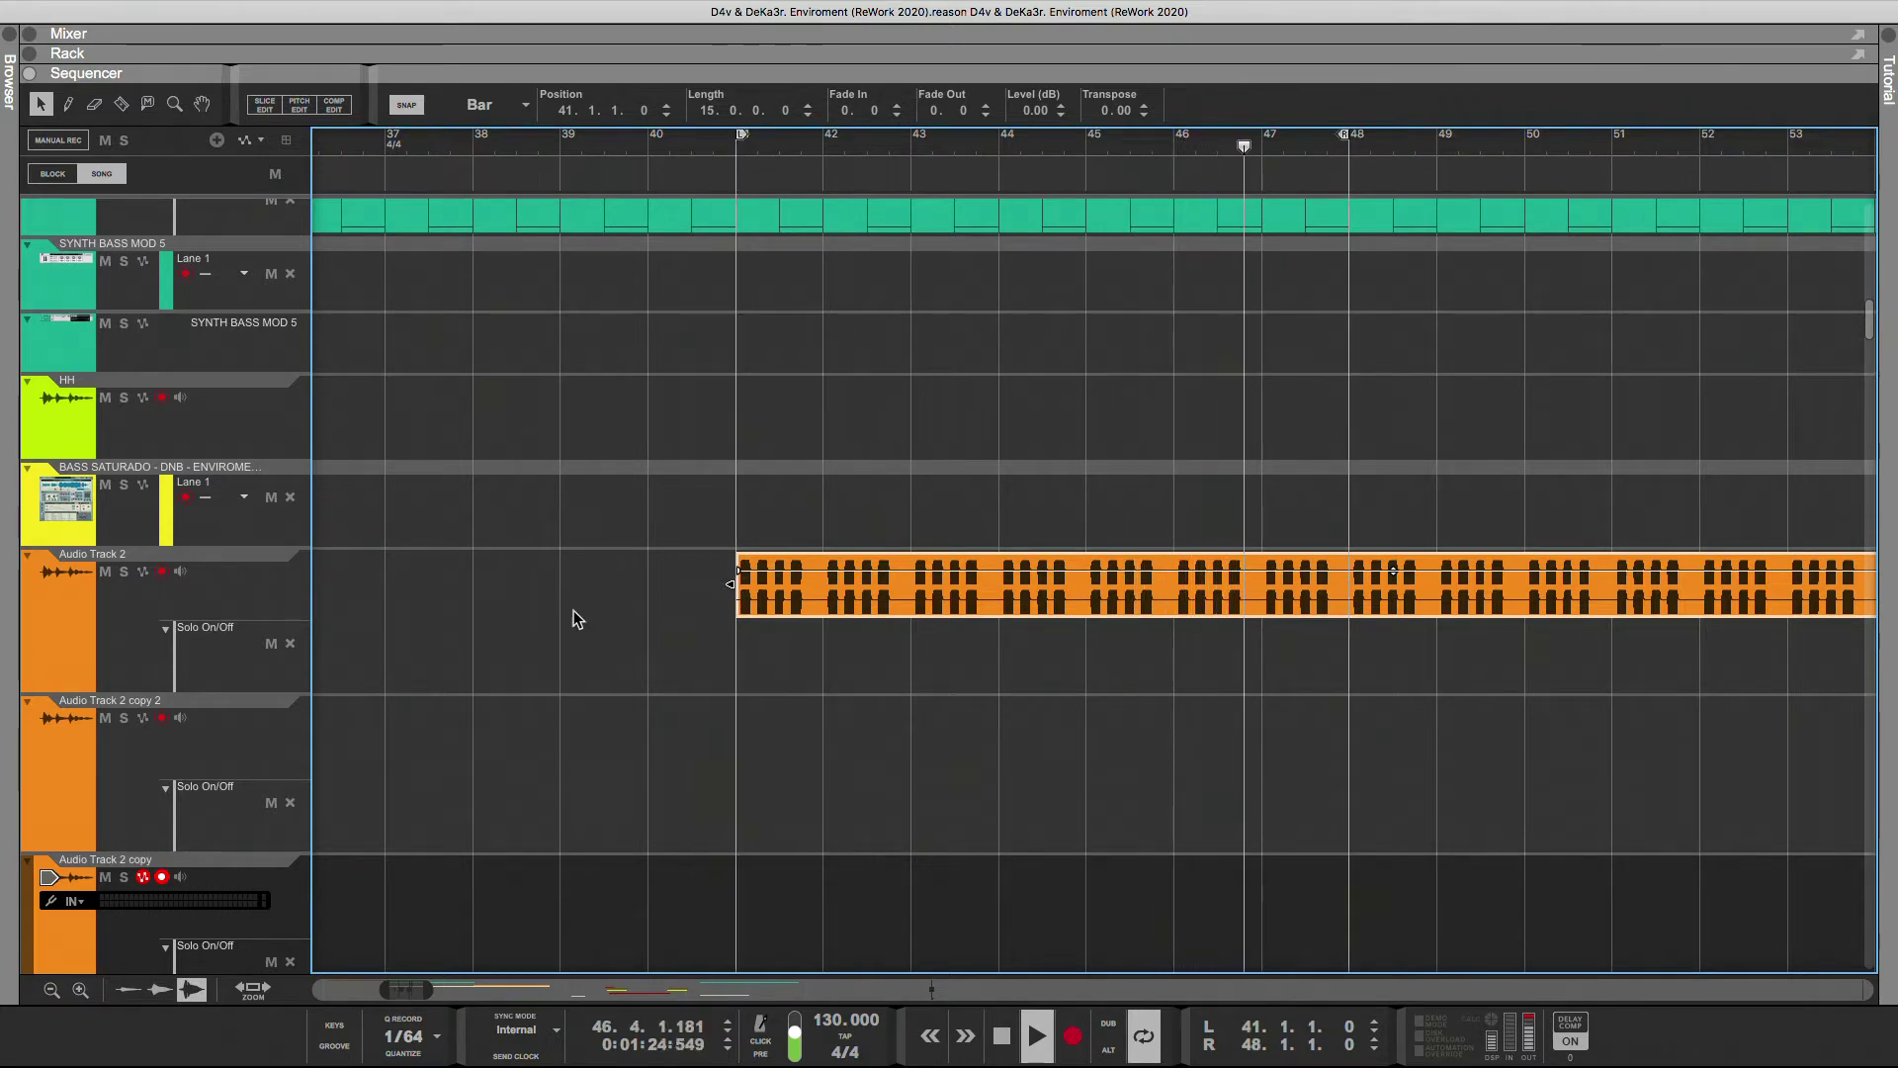
{"action": "left_click", "coordinate": [174, 103]}
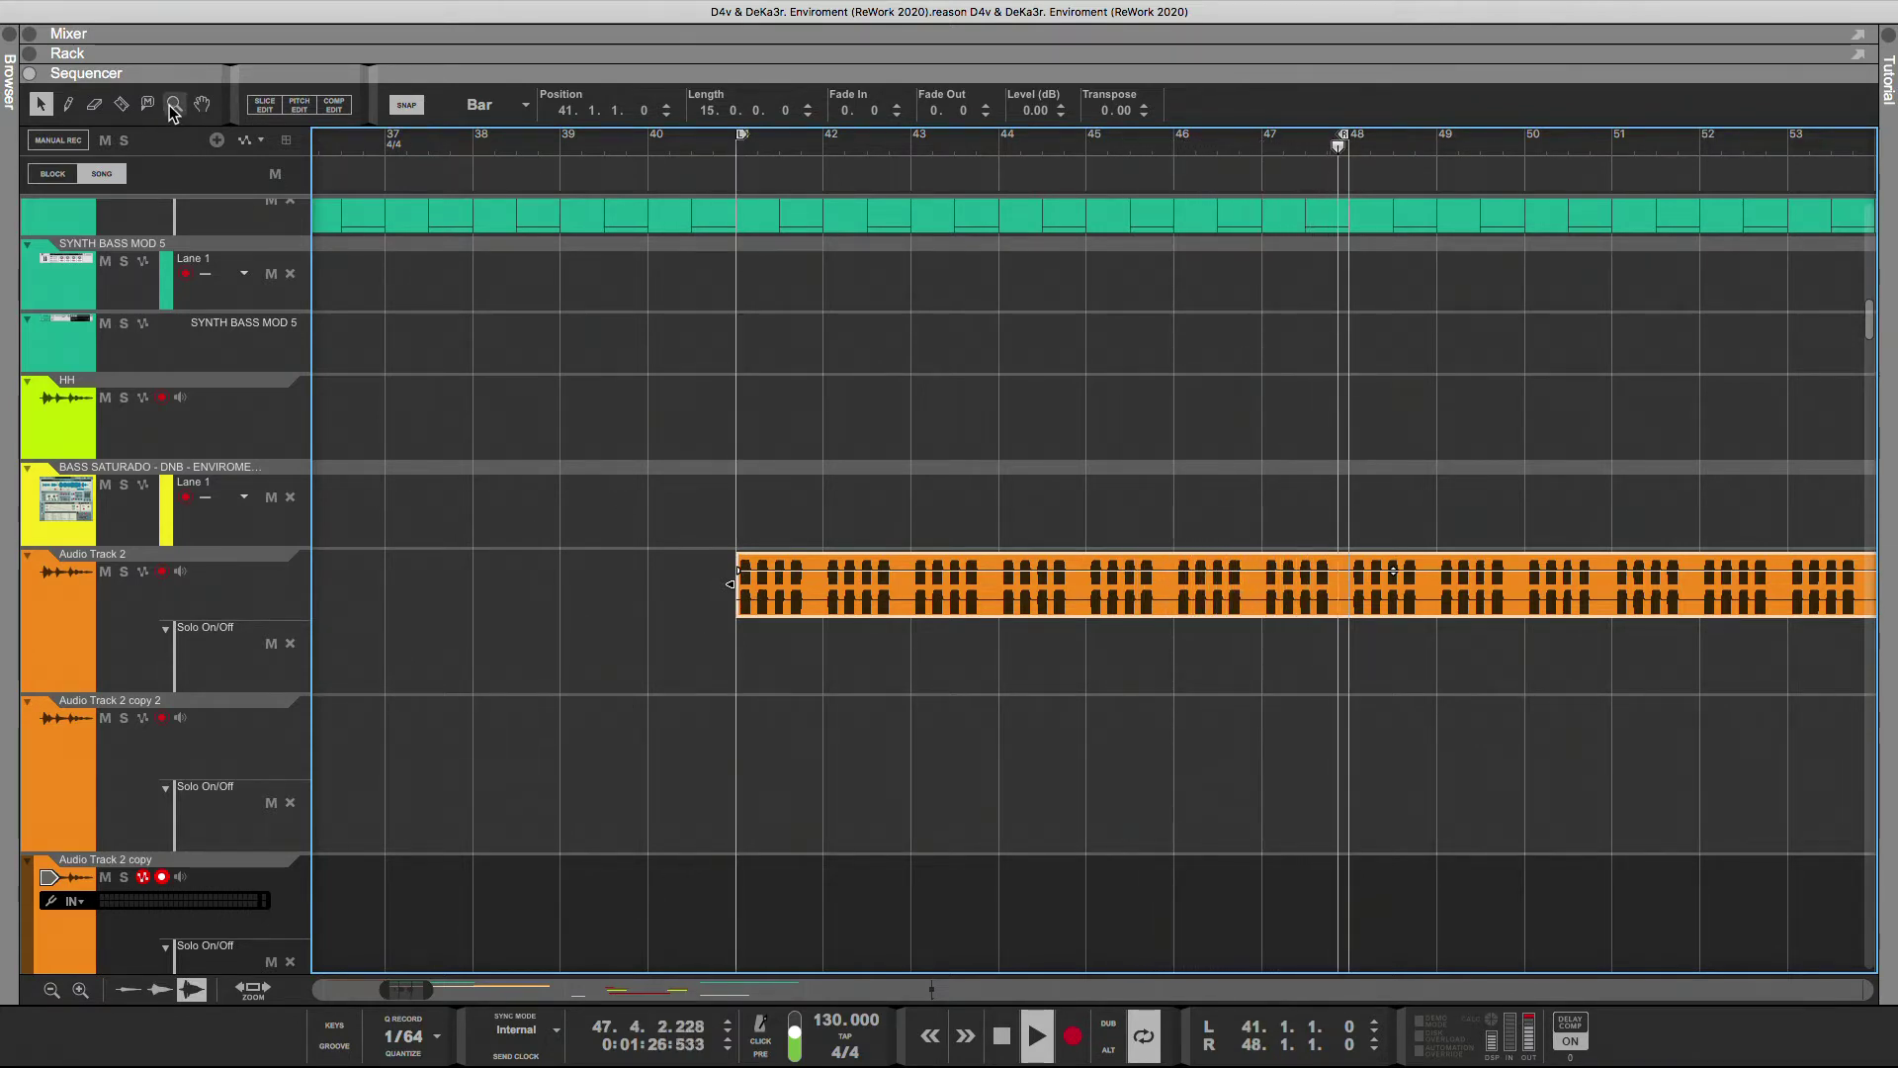
{"action": "left_click", "coordinate": [1385, 142], "text": "alt"}
- Zoom in on the start of the copied Audio Track 2 clip and shift it slightly later, to position 41.1.1.32
{"action": "left_click_drag", "start_coordinate": [777, 614], "coordinate": [779, 614]}
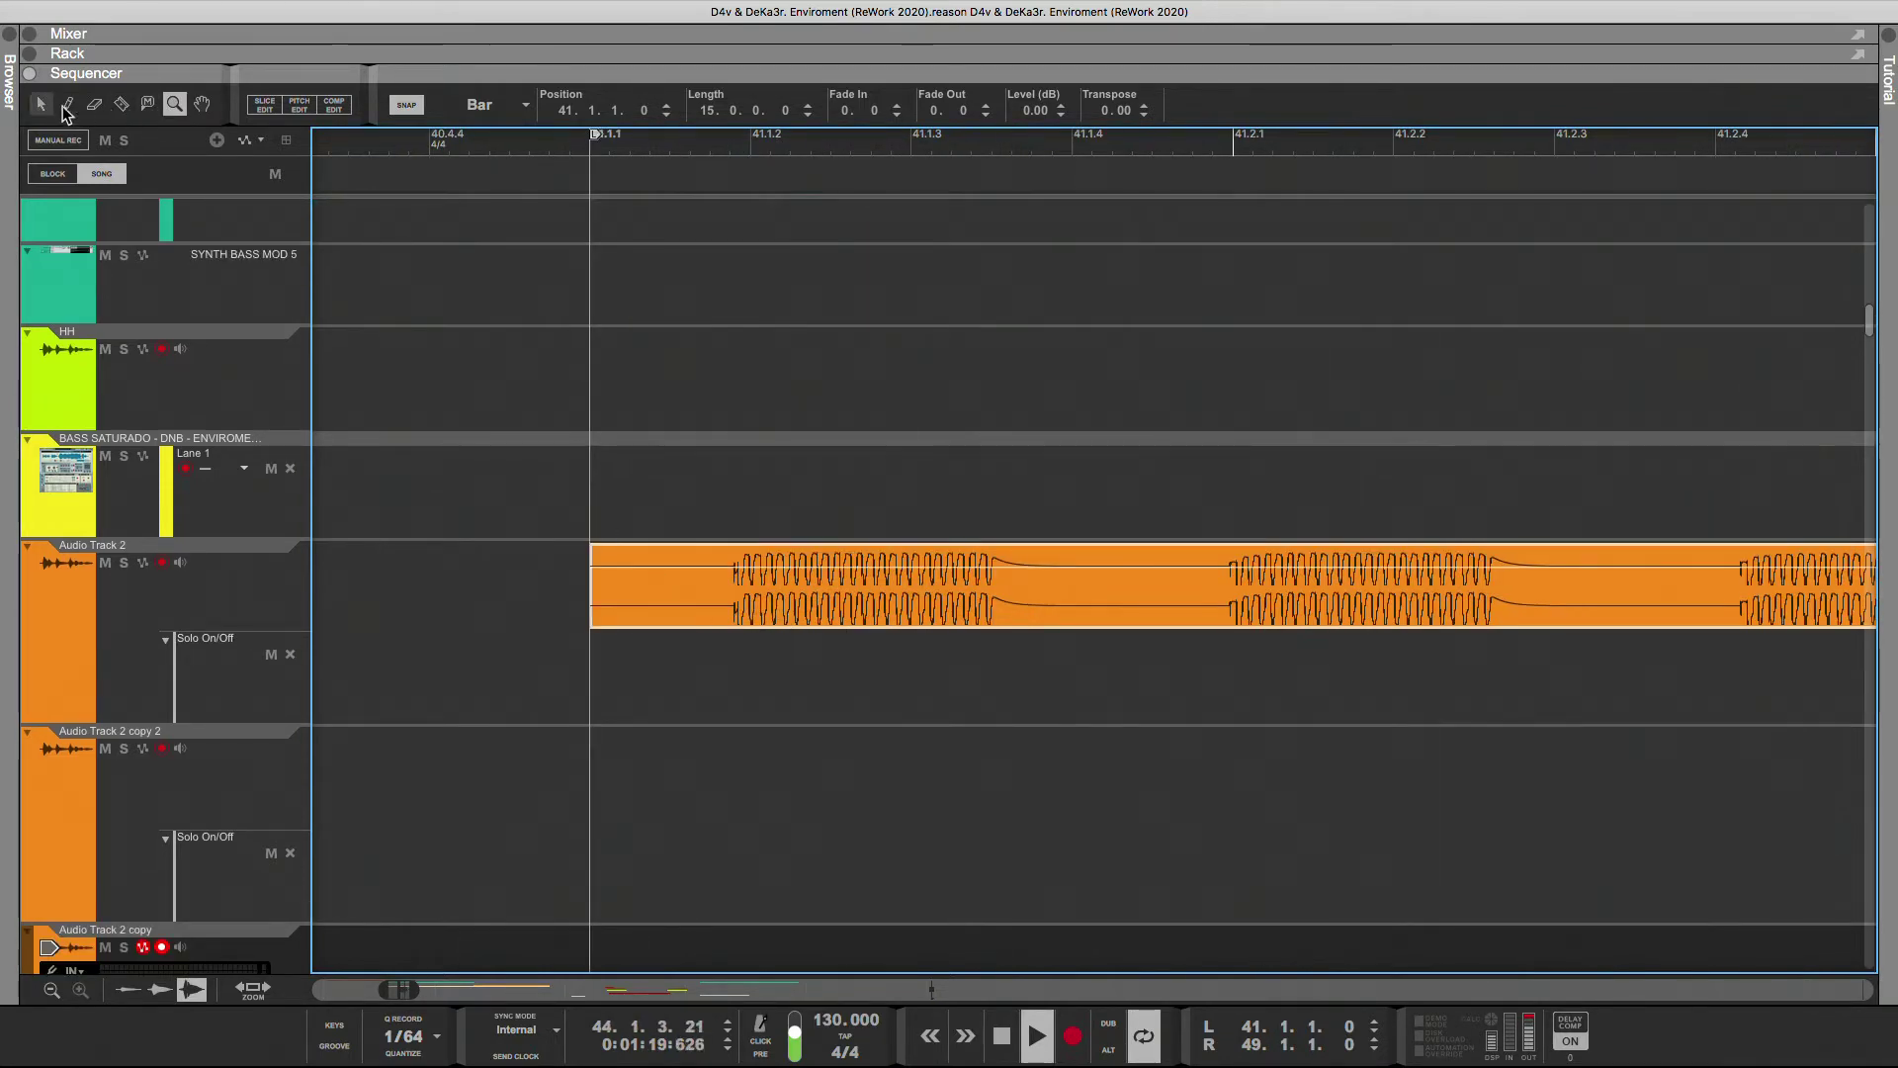
{"action": "key", "text": "q"}
{"action": "left_click_drag", "start_coordinate": [718, 617], "coordinate": [791, 608]}
{"action": "scroll", "coordinate": [773, 634], "scroll_direction": "down", "scroll_amount": 5}
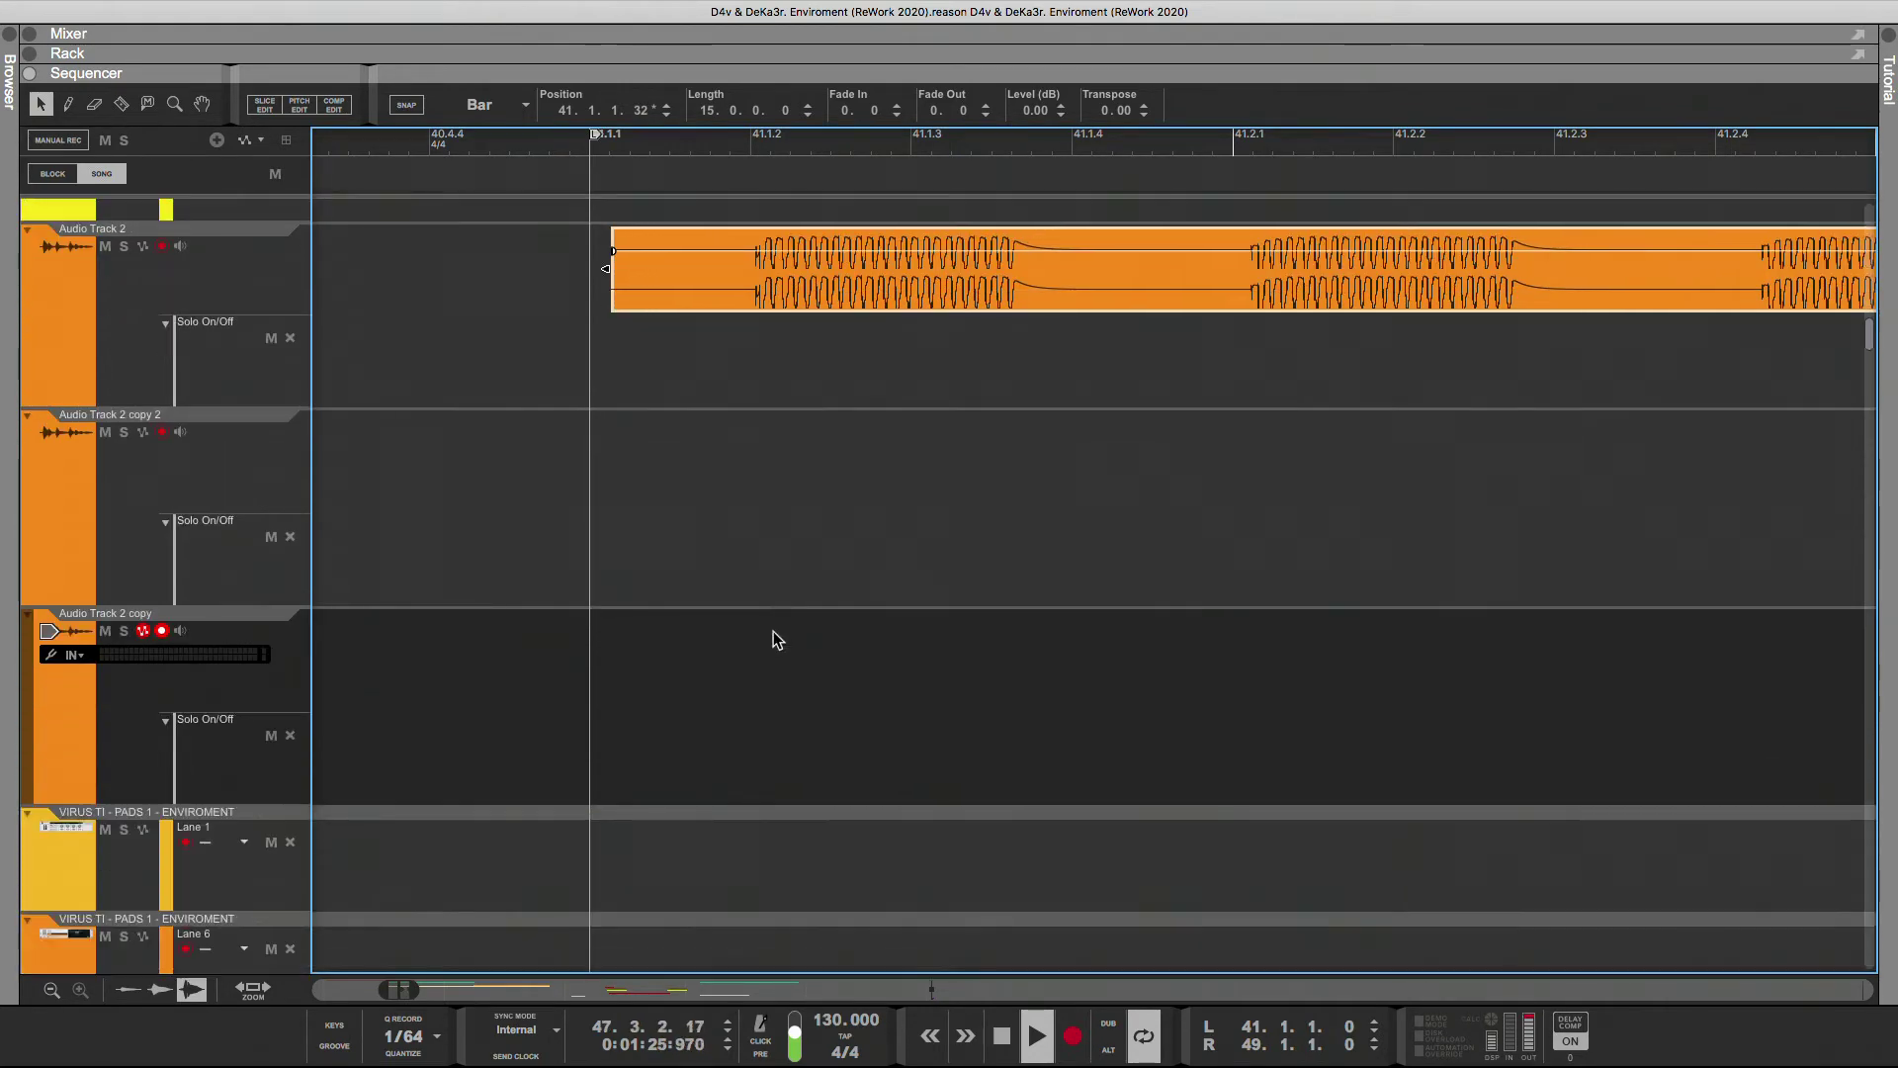
{"action": "scroll", "coordinate": [773, 630], "scroll_direction": "down", "scroll_amount": 1}
{"action": "scroll", "coordinate": [755, 302], "scroll_direction": "down", "scroll_amount": 1}
{"action": "scroll", "coordinate": [751, 286], "scroll_direction": "up", "scroll_amount": 2}
{"action": "key", "text": "y"}
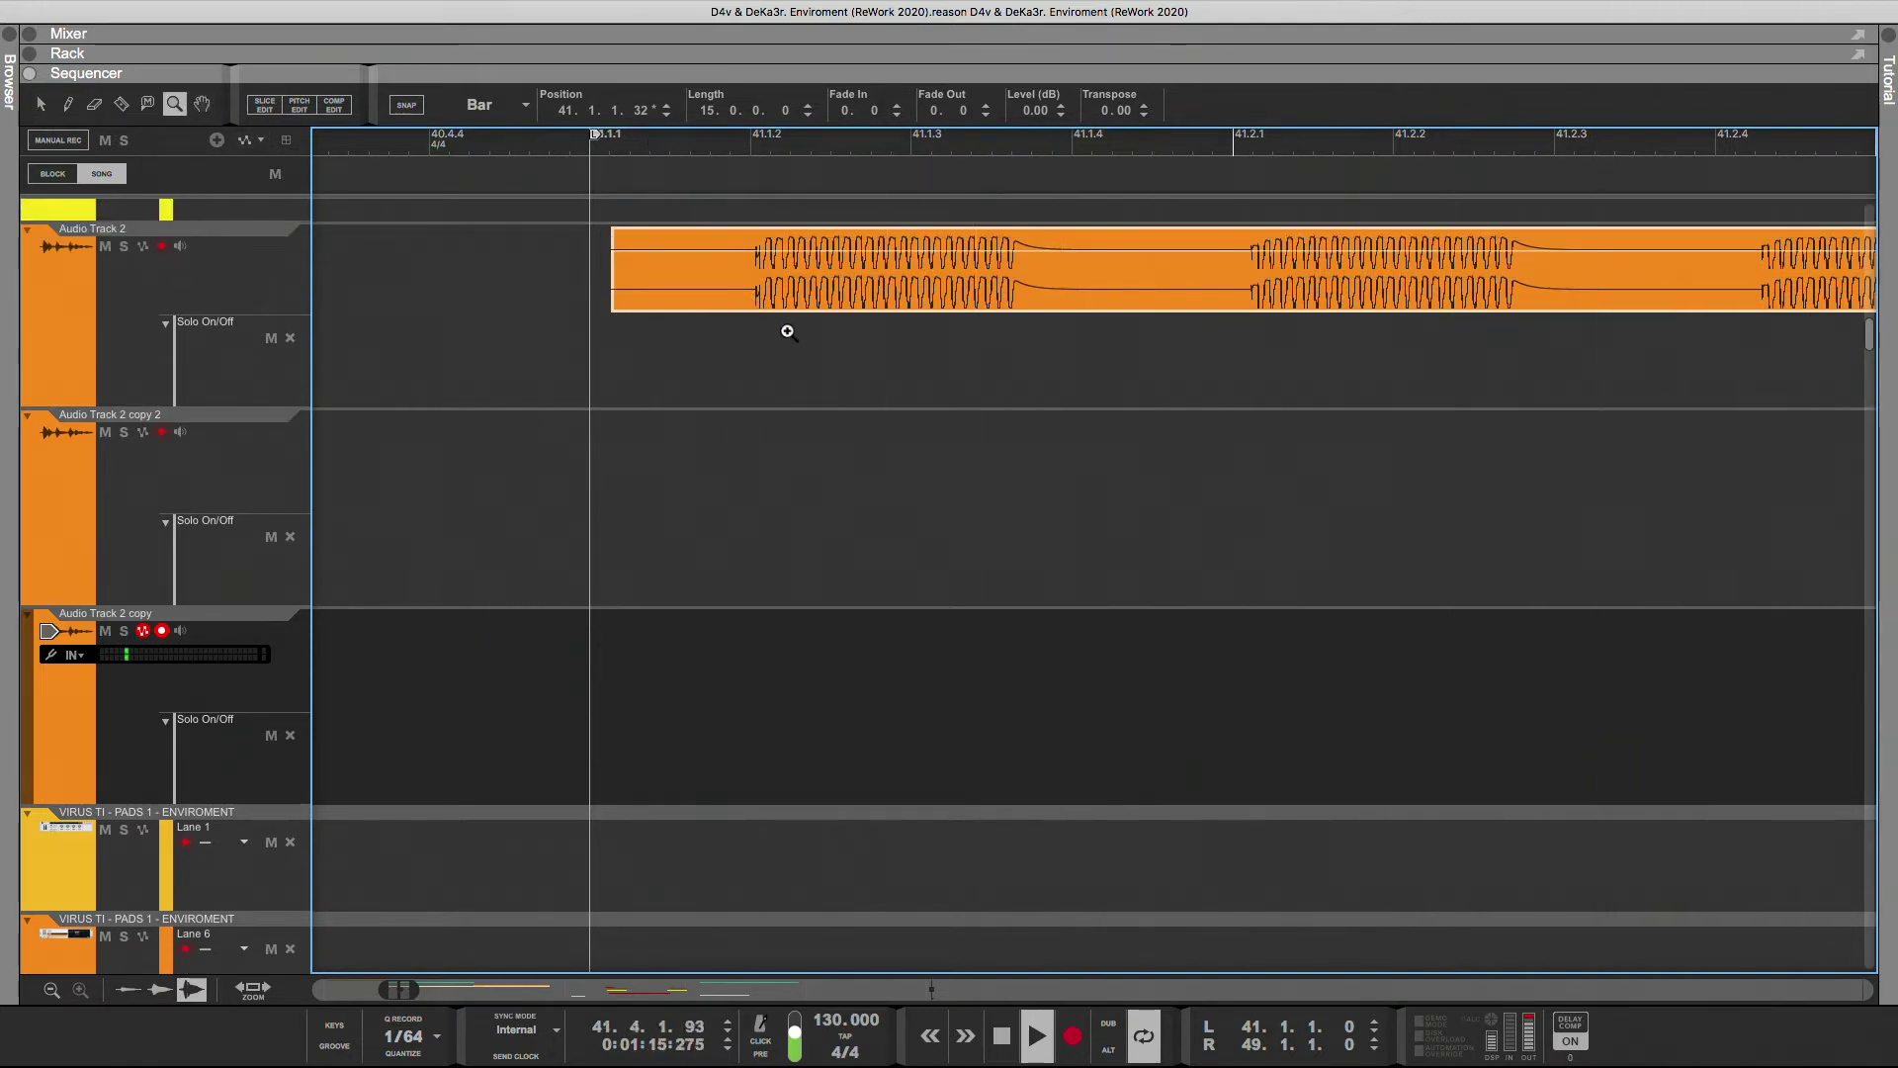
- Zoom in closely on the first waveform transient and shift the copied Audio Track 2 clip later, to position 41.1.1.38
{"action": "left_click", "coordinate": [750, 259]}
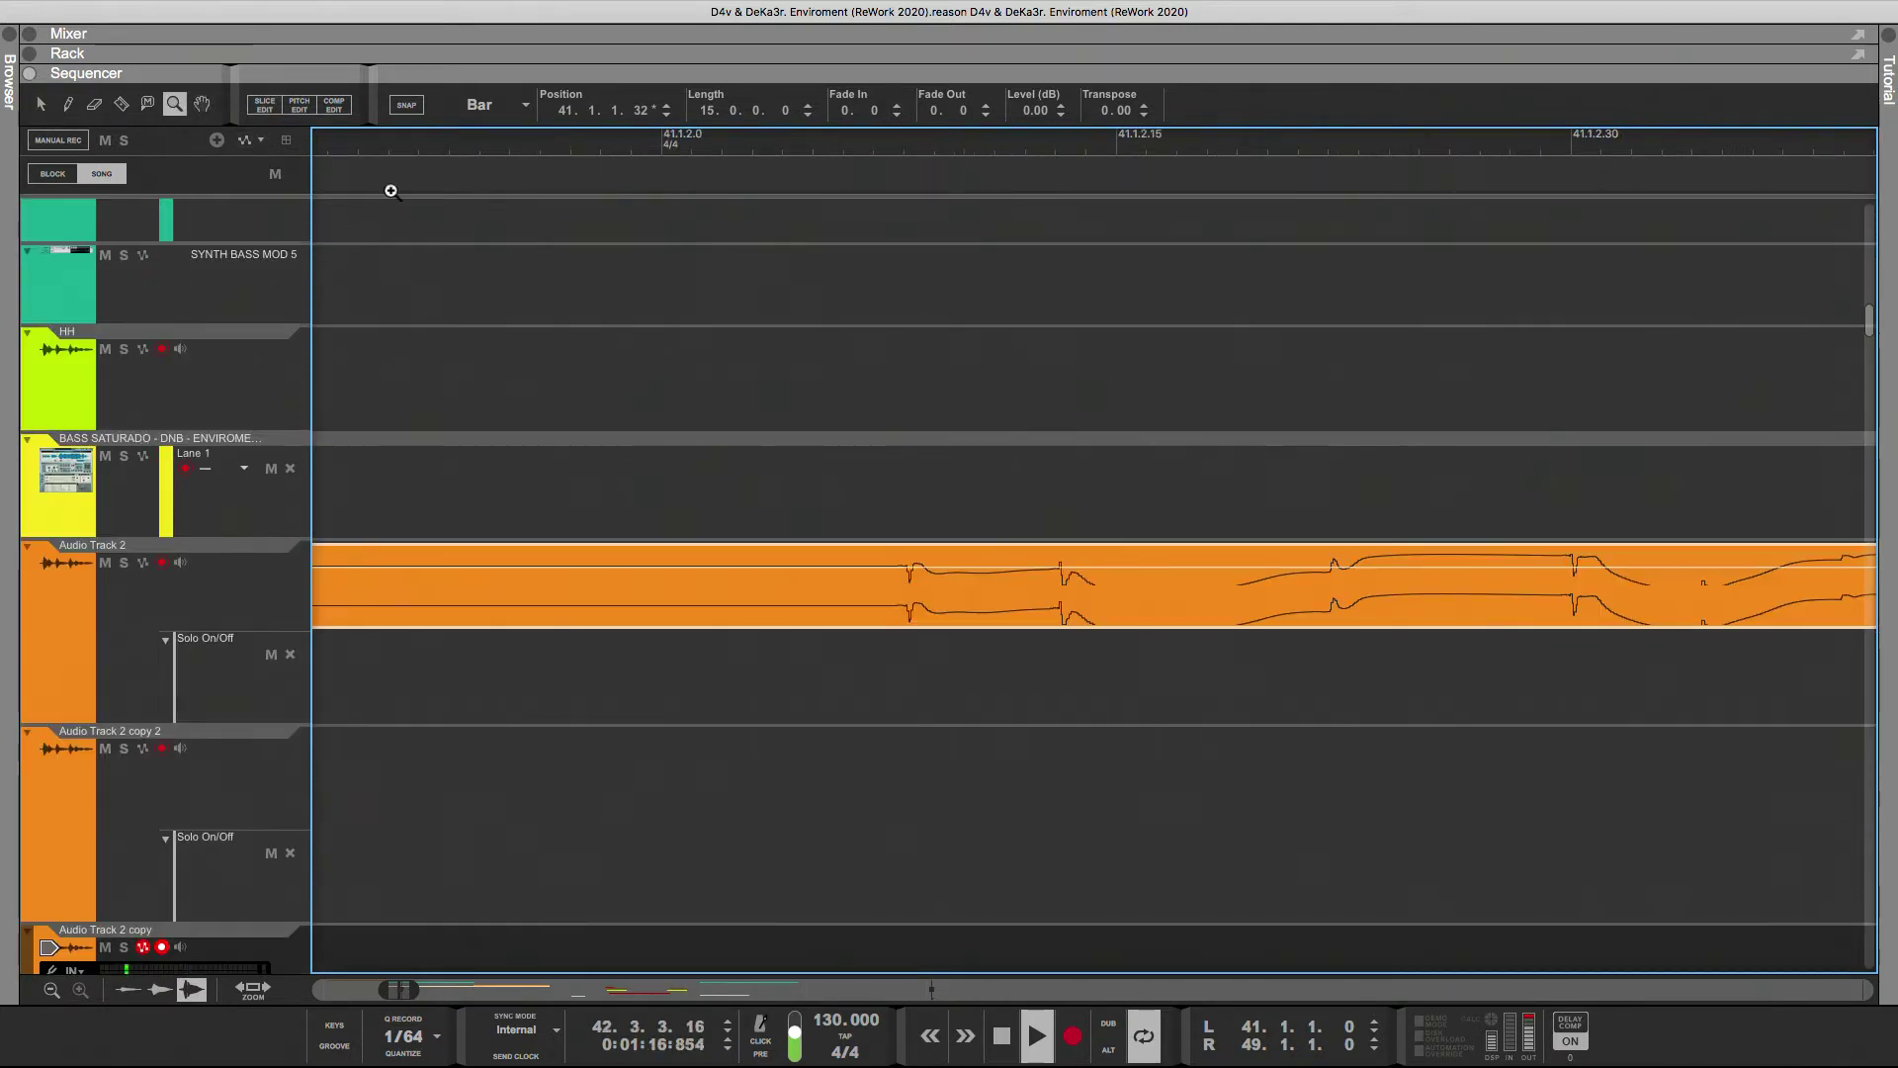
{"action": "left_click", "coordinate": [41, 104]}
{"action": "left_click_drag", "start_coordinate": [953, 601], "coordinate": [1048, 606]}
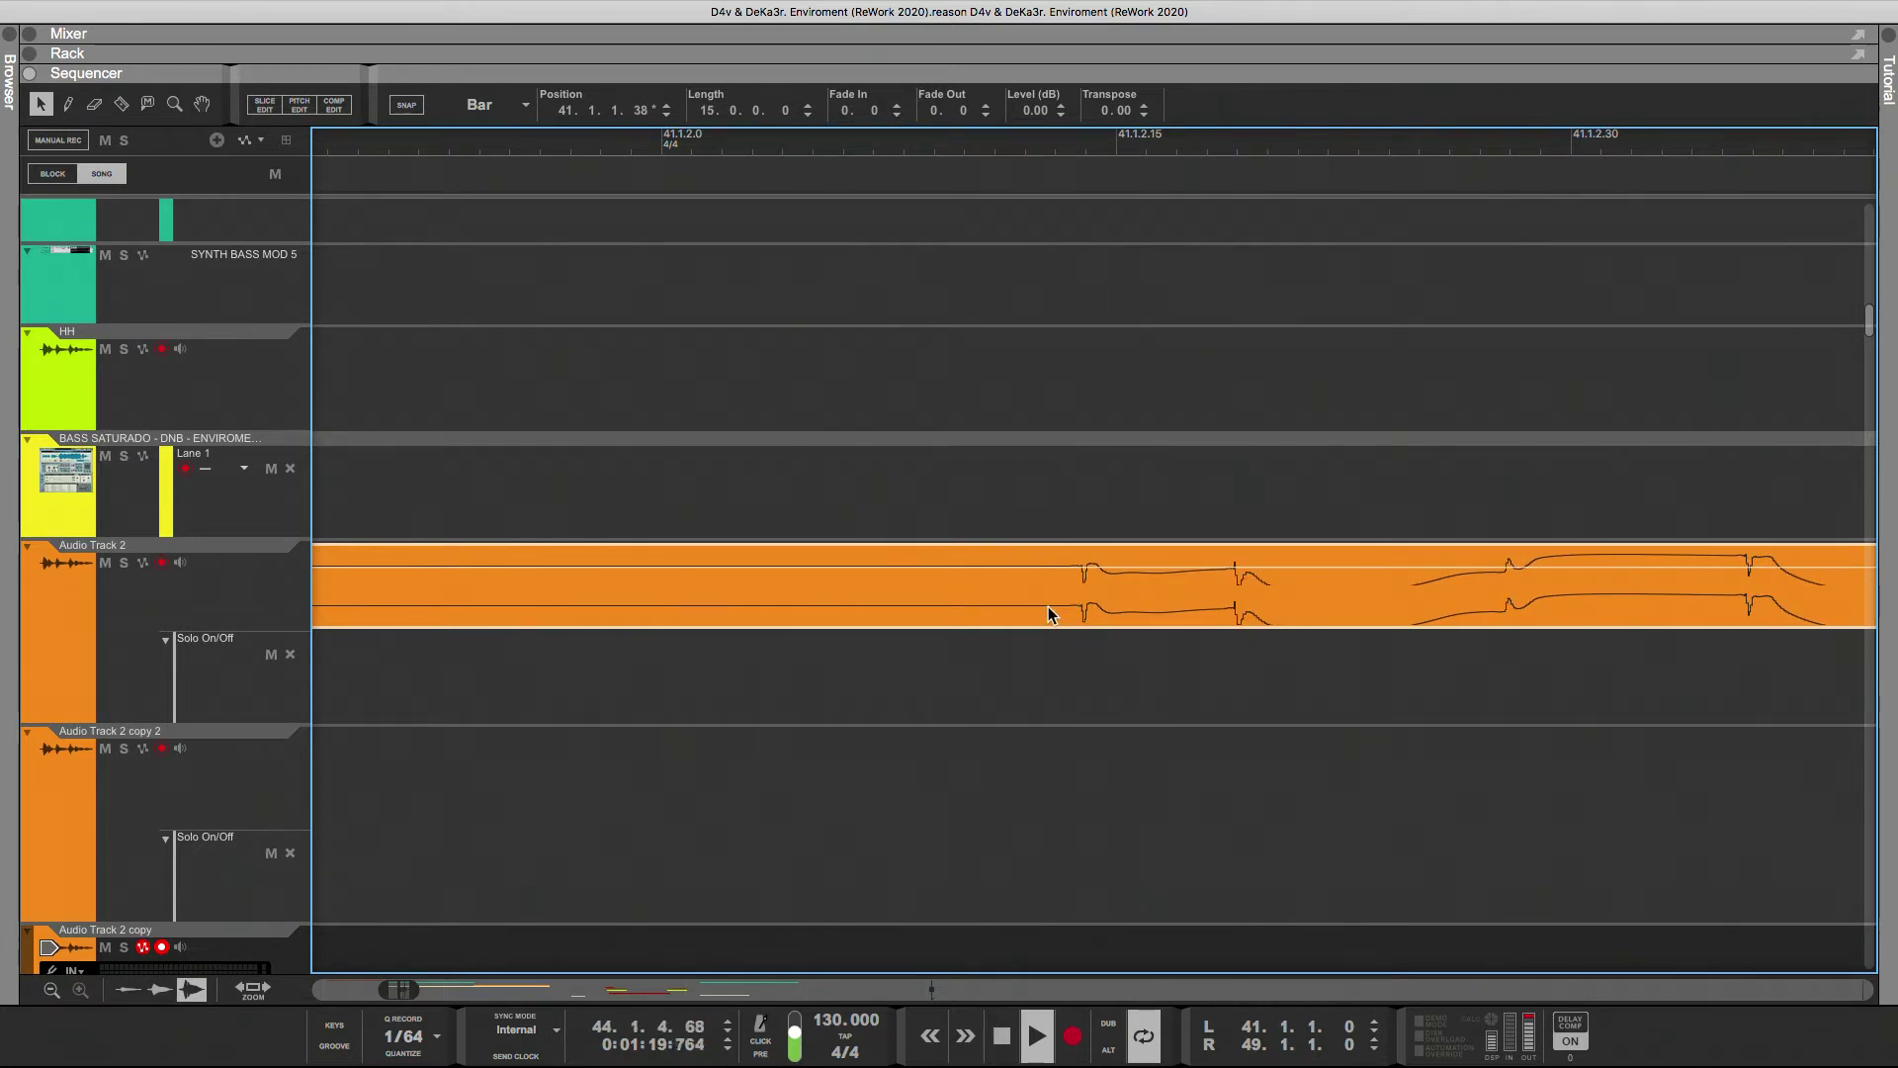
- Trim the copied Audio Track 2 clip to start exactly at bar 41 and last one bar
{"action": "left_click_drag", "start_coordinate": [417, 990], "coordinate": [708, 983]}
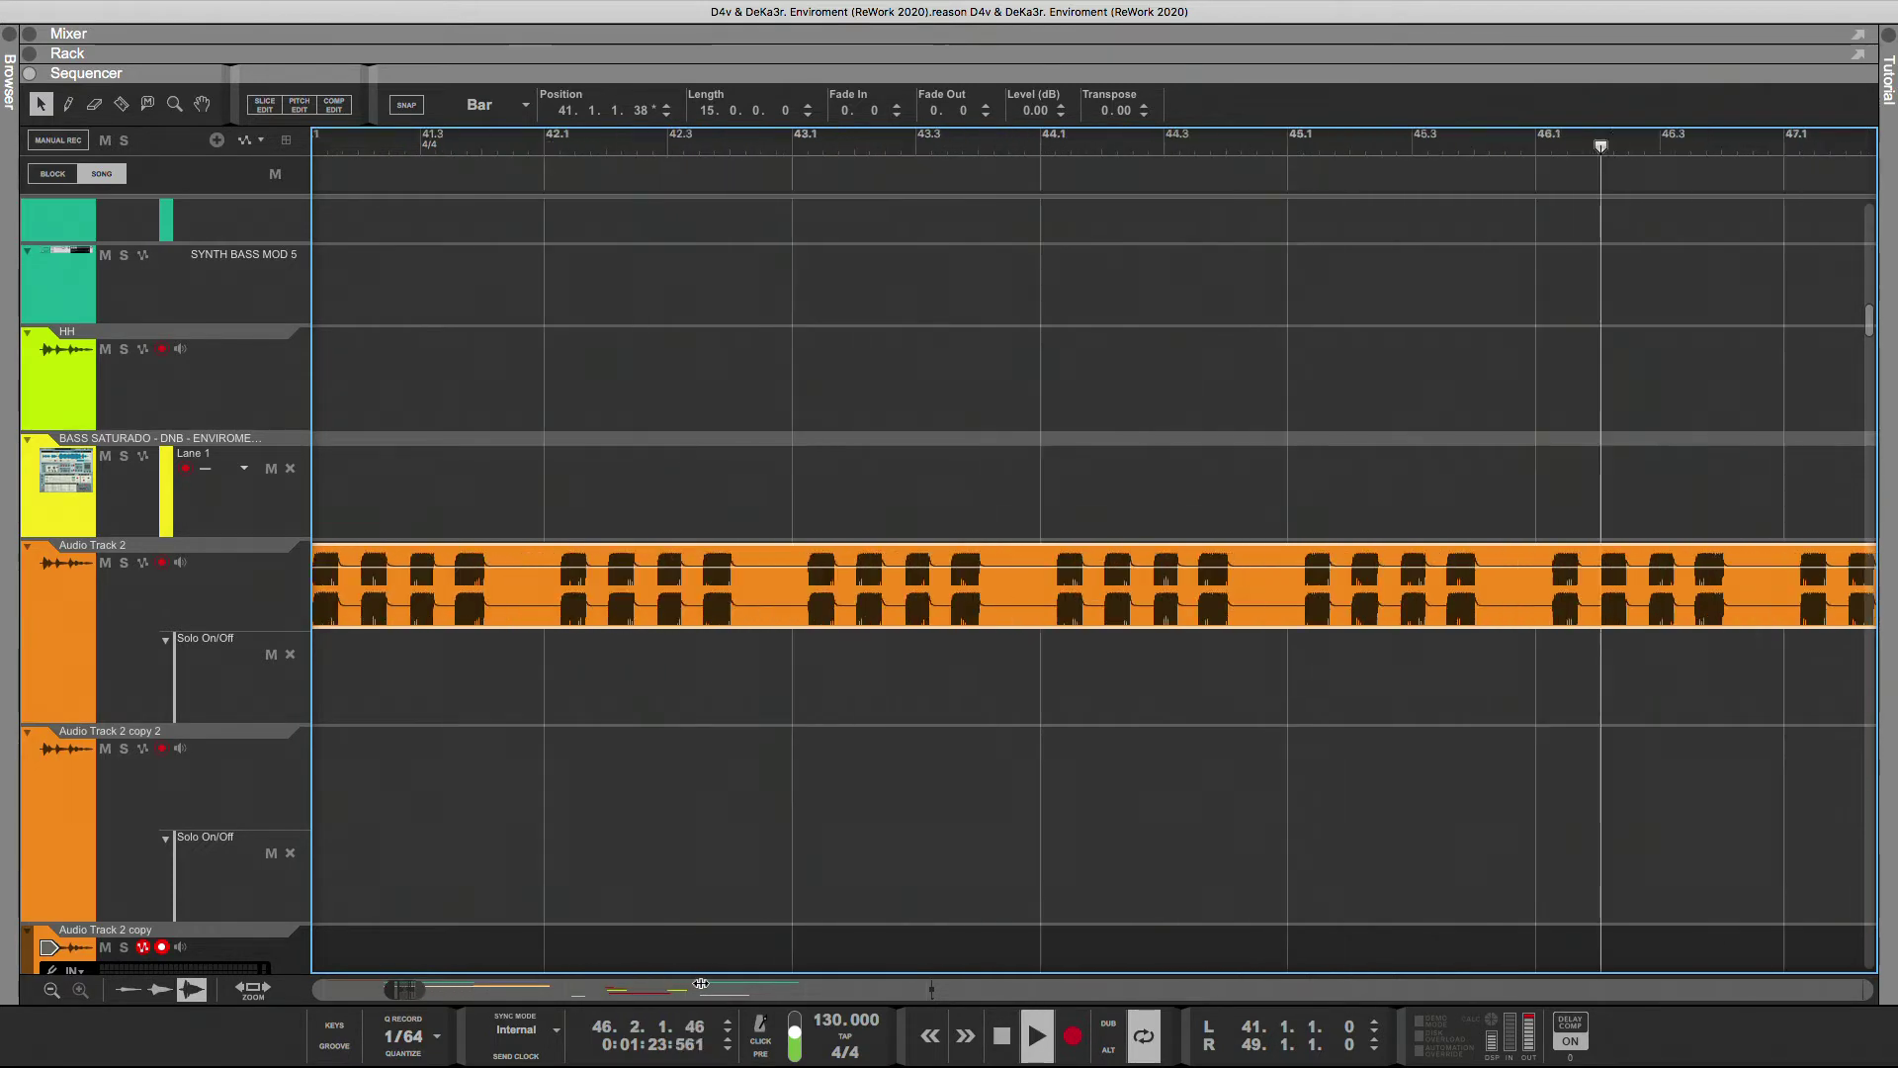
{"action": "left_click_drag", "start_coordinate": [388, 989], "coordinate": [460, 996]}
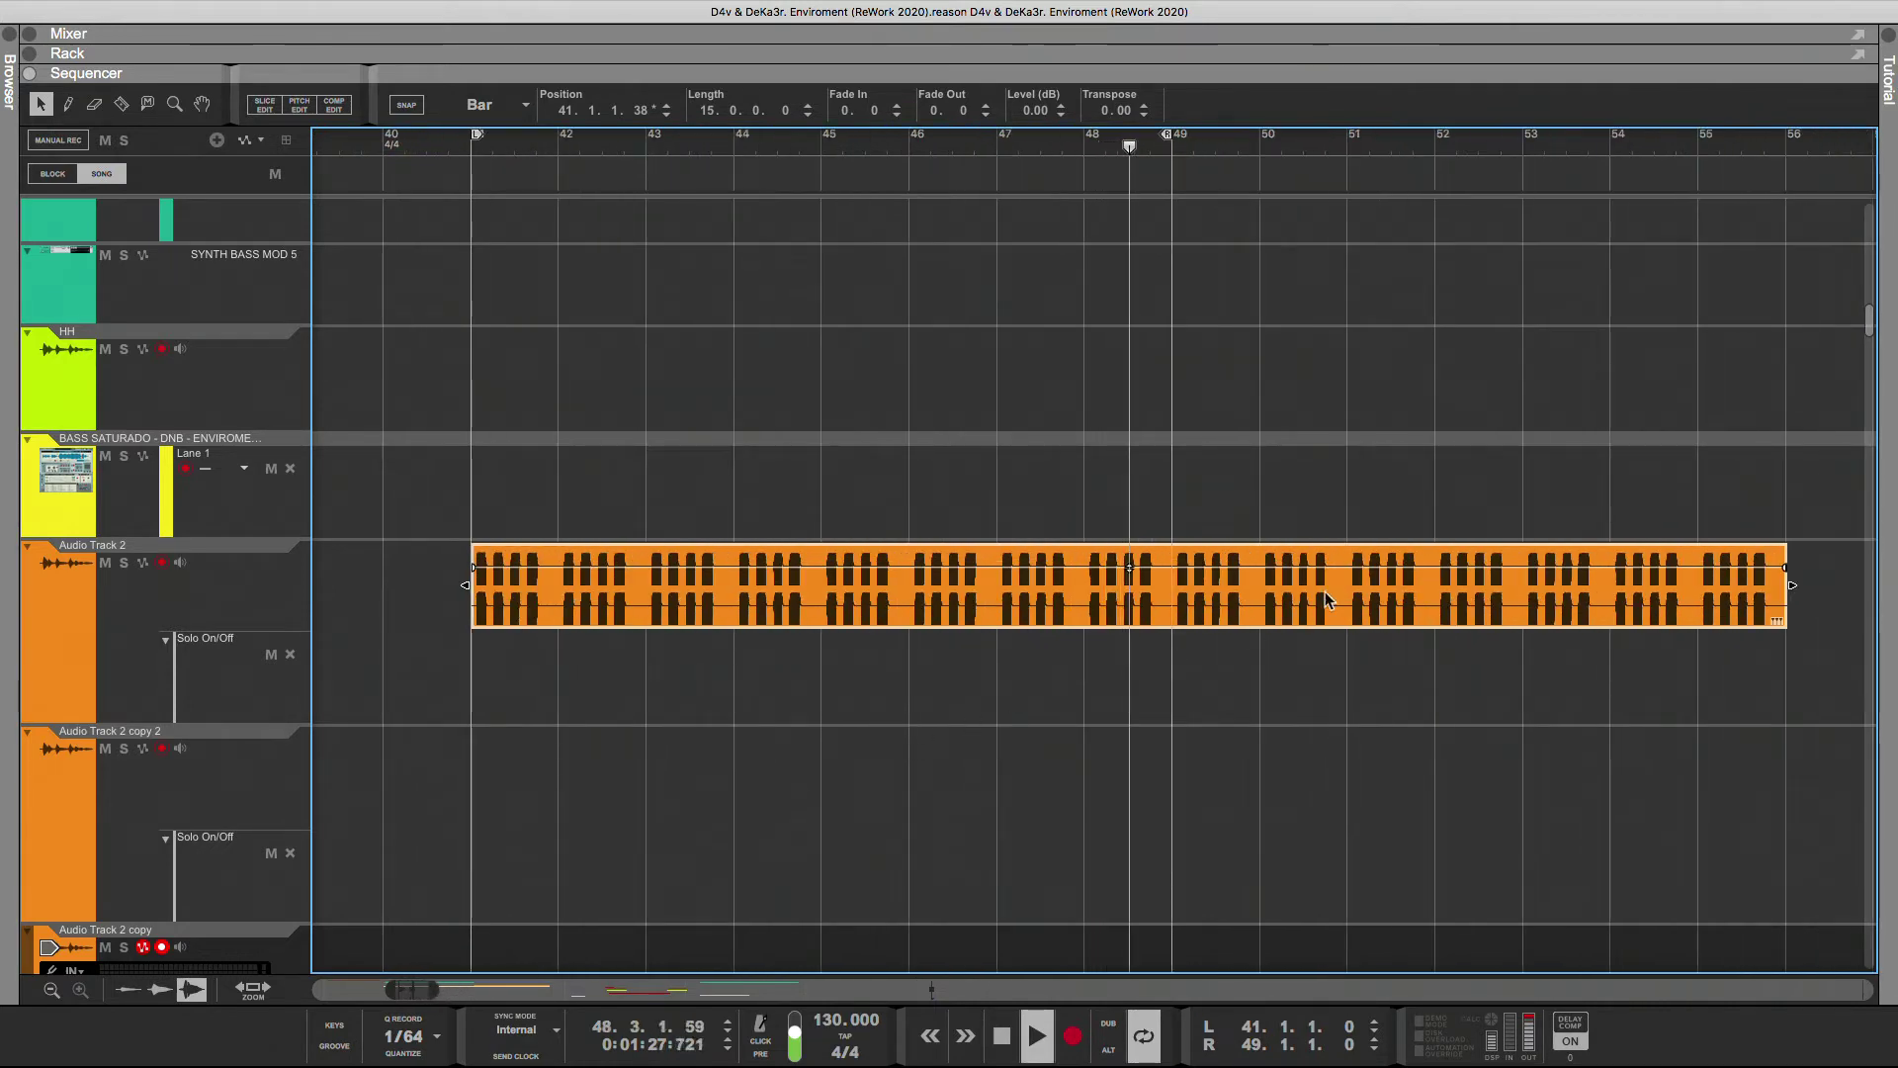
{"action": "left_click_drag", "start_coordinate": [1791, 586], "coordinate": [651, 585]}
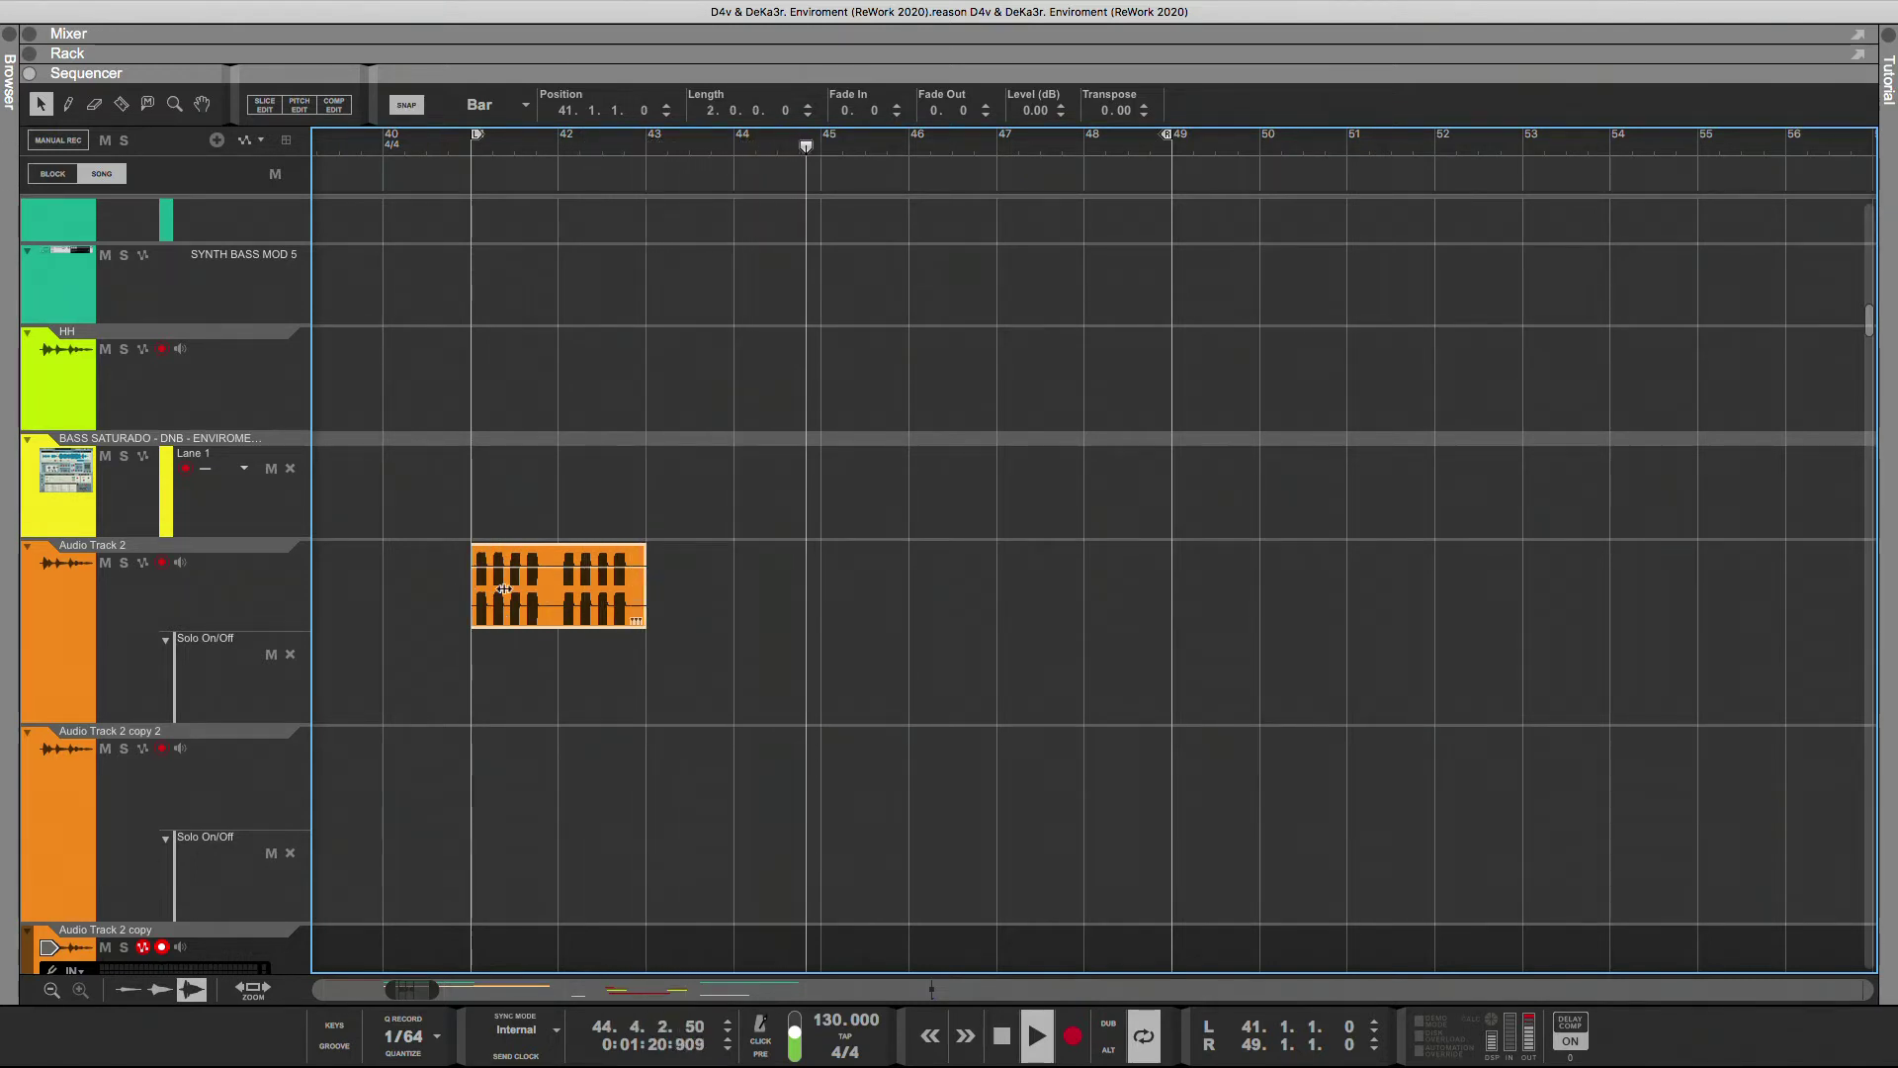
{"action": "left_click_drag", "start_coordinate": [467, 589], "coordinate": [518, 613]}
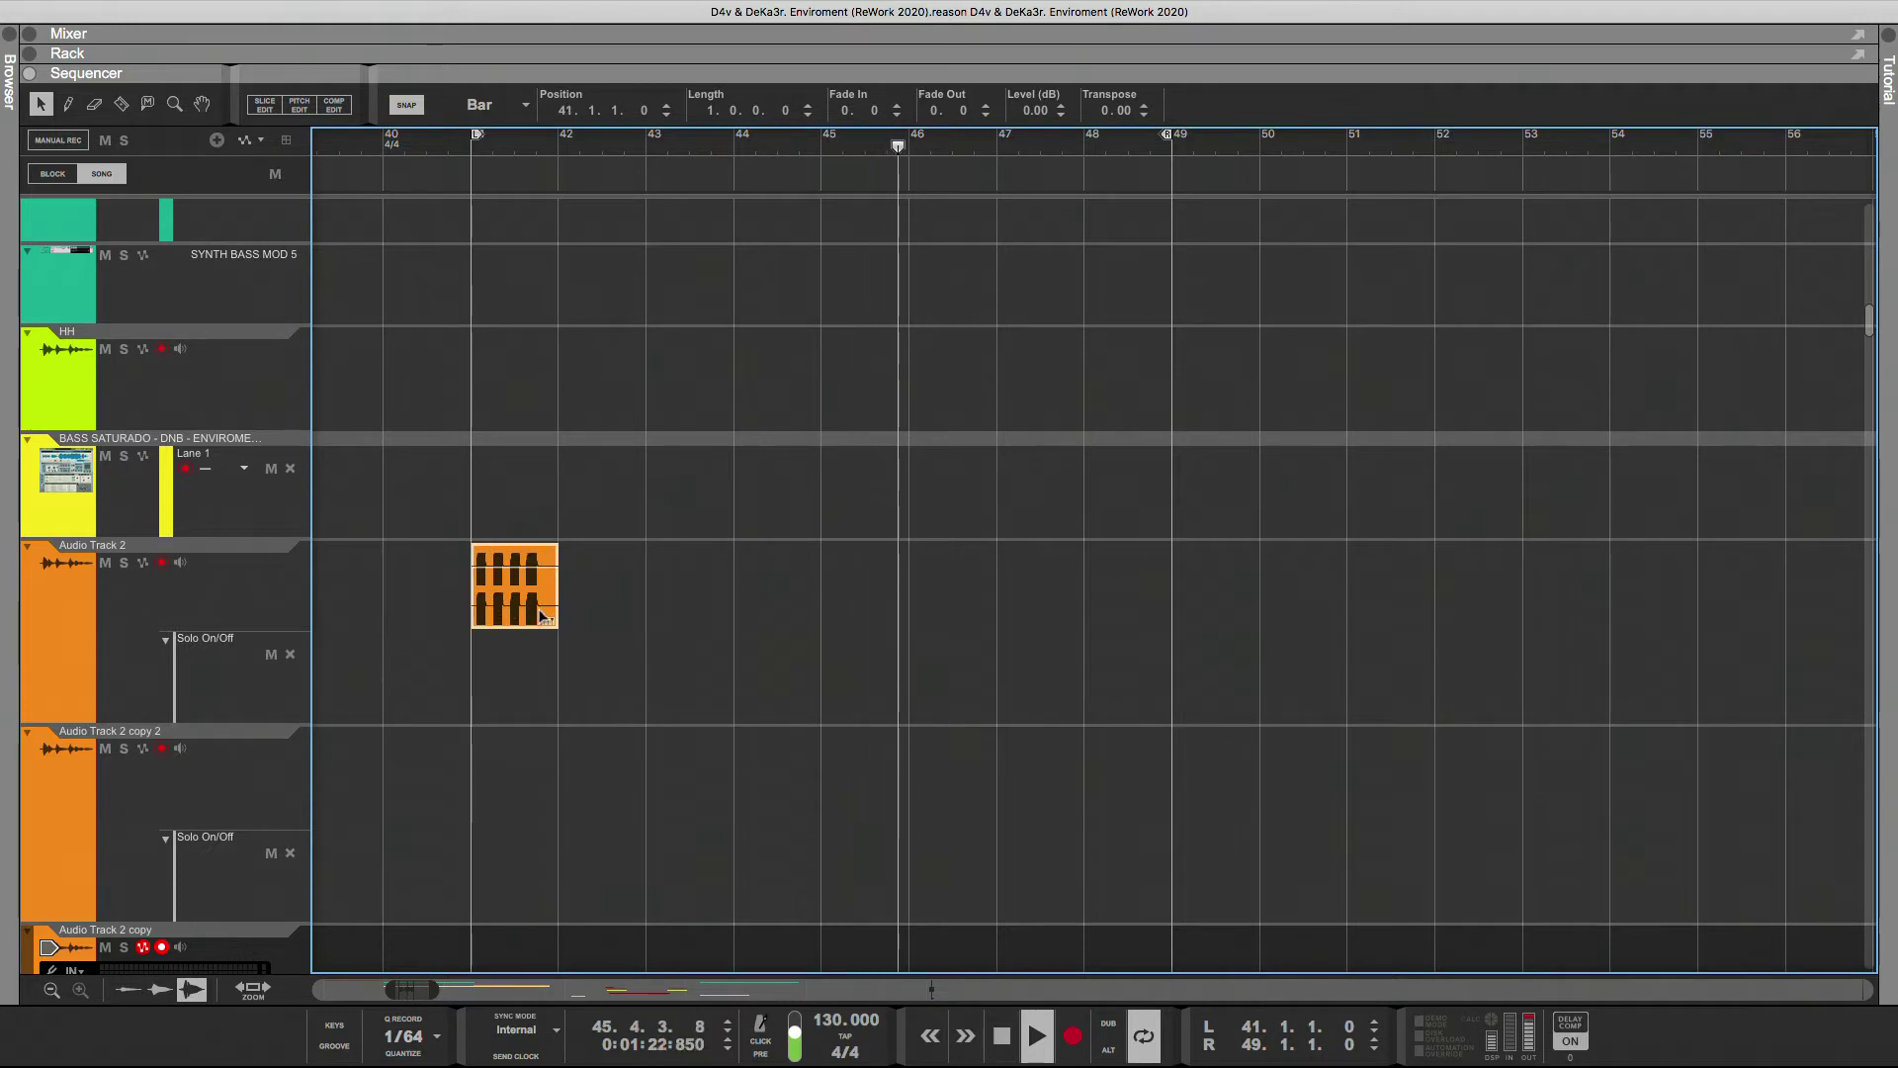
- Duplicate the one-bar Audio Track 2 clip seven times to fill bars 41 to 49, and select all eight clips
{"action": "key", "text": "super+d"}
{"action": "key", "text": "super+d"}
{"action": "key", "text": "super+d"}
{"action": "key", "text": "super+d"}
{"action": "key", "text": "super+d"}
{"action": "key", "text": "super+d"}
{"action": "key", "text": "super+d"}
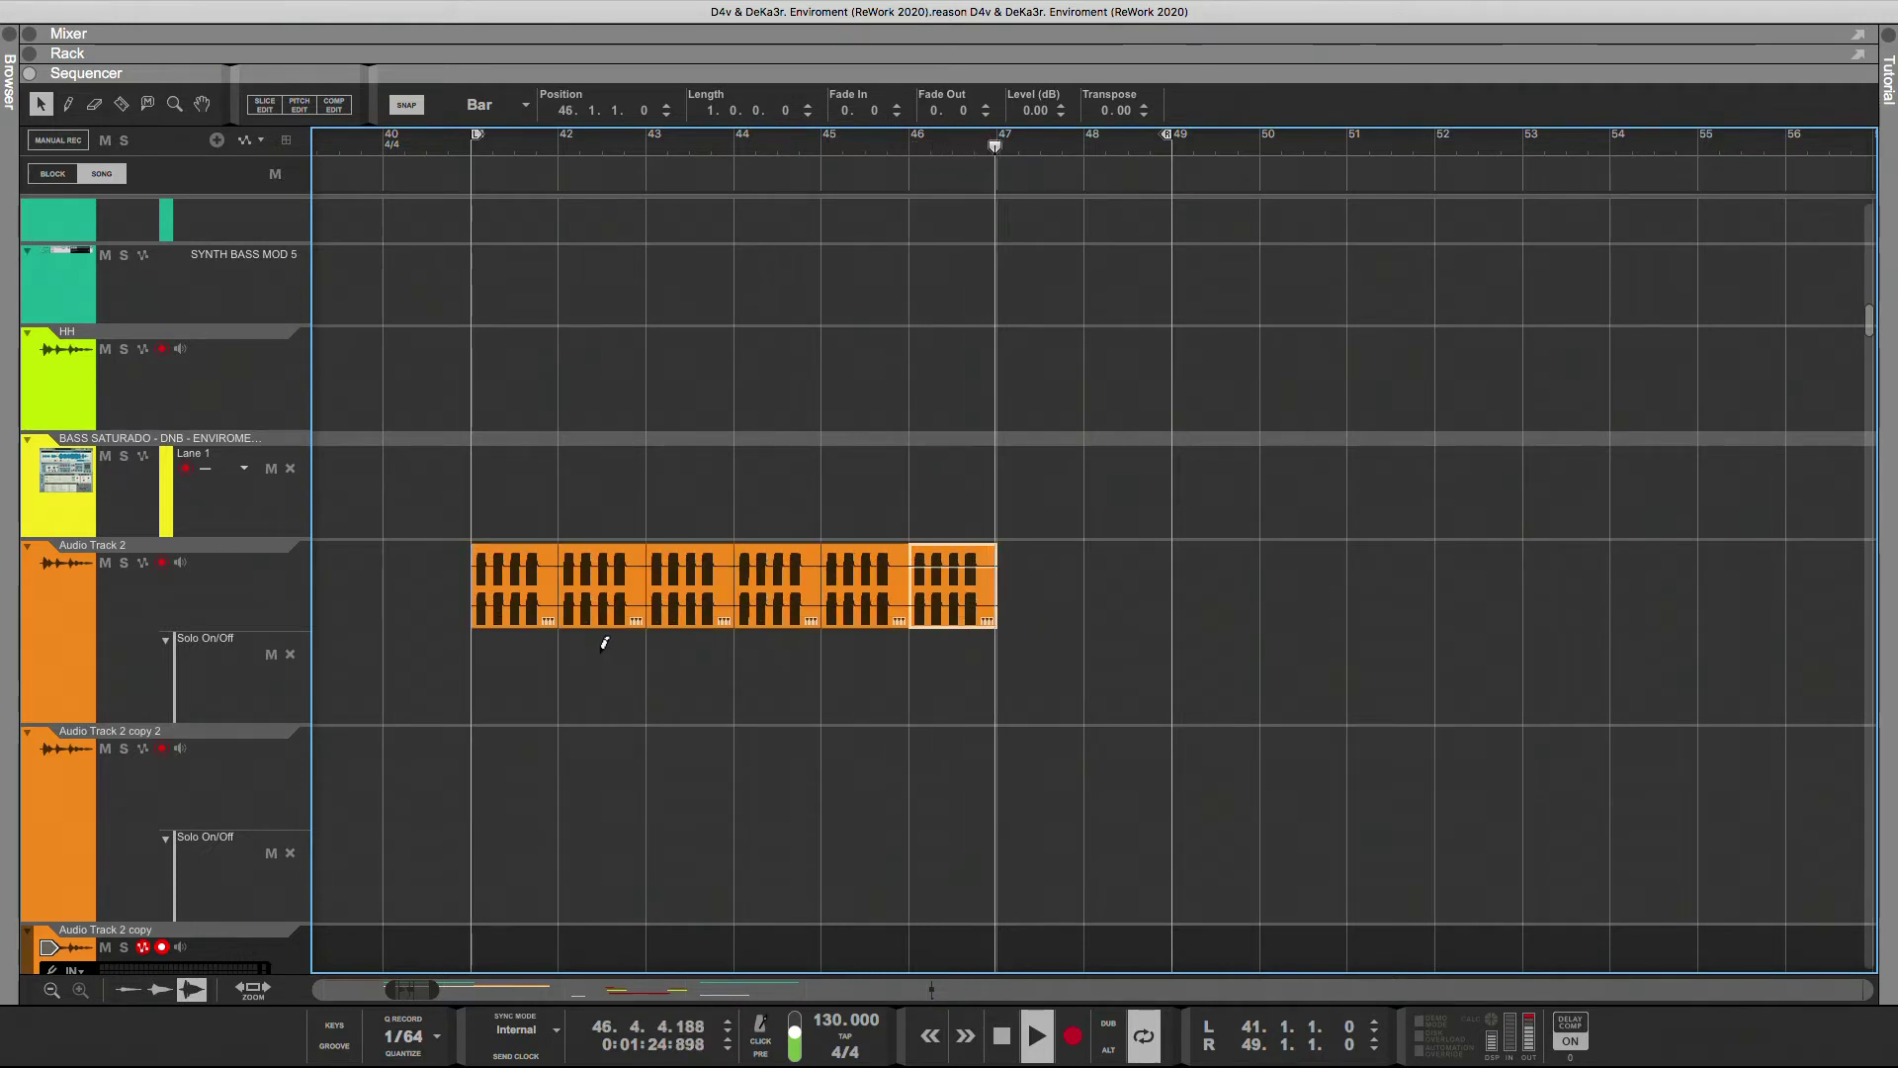
{"action": "left_click_drag", "start_coordinate": [1228, 603], "coordinate": [494, 614]}
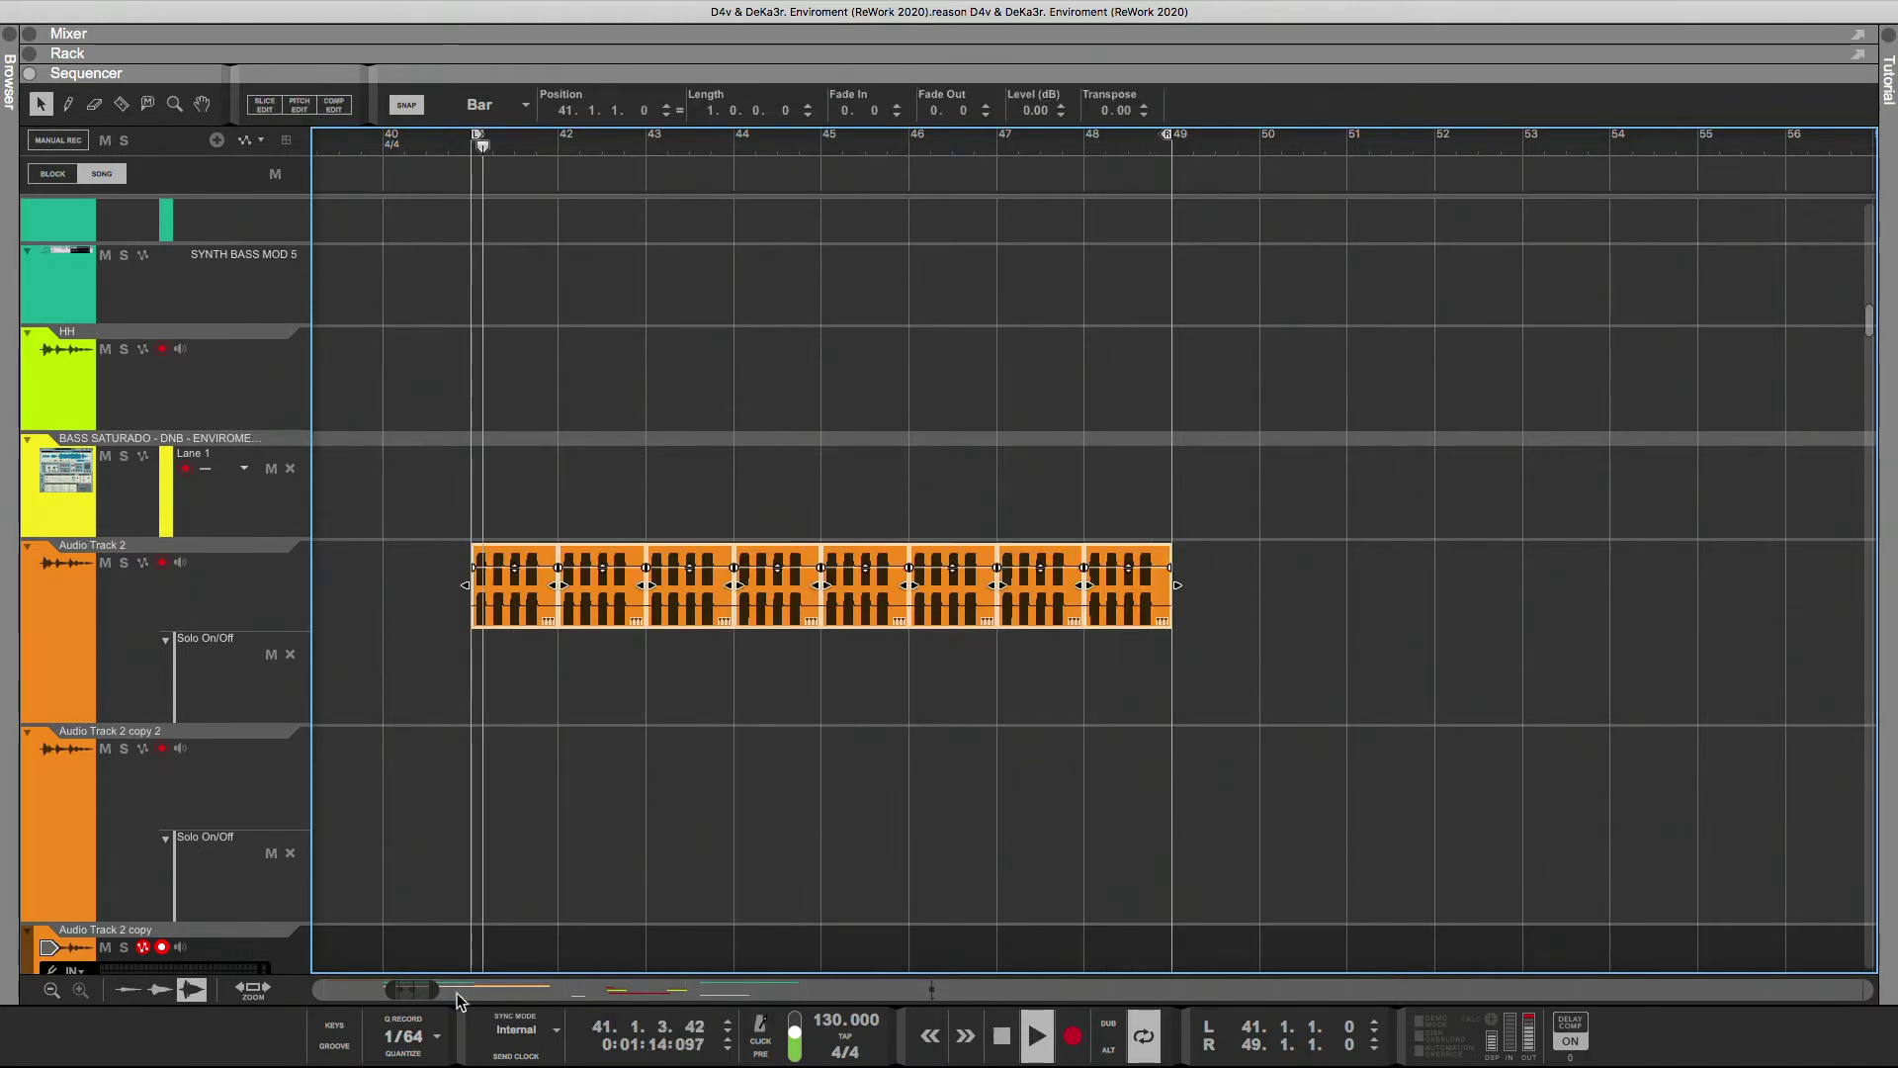
- With snapping off, shift the selected Audio Track 2 clips slightly later so the first starts at 41.1.1.6
{"action": "left_click_drag", "start_coordinate": [436, 989], "coordinate": [401, 996]}
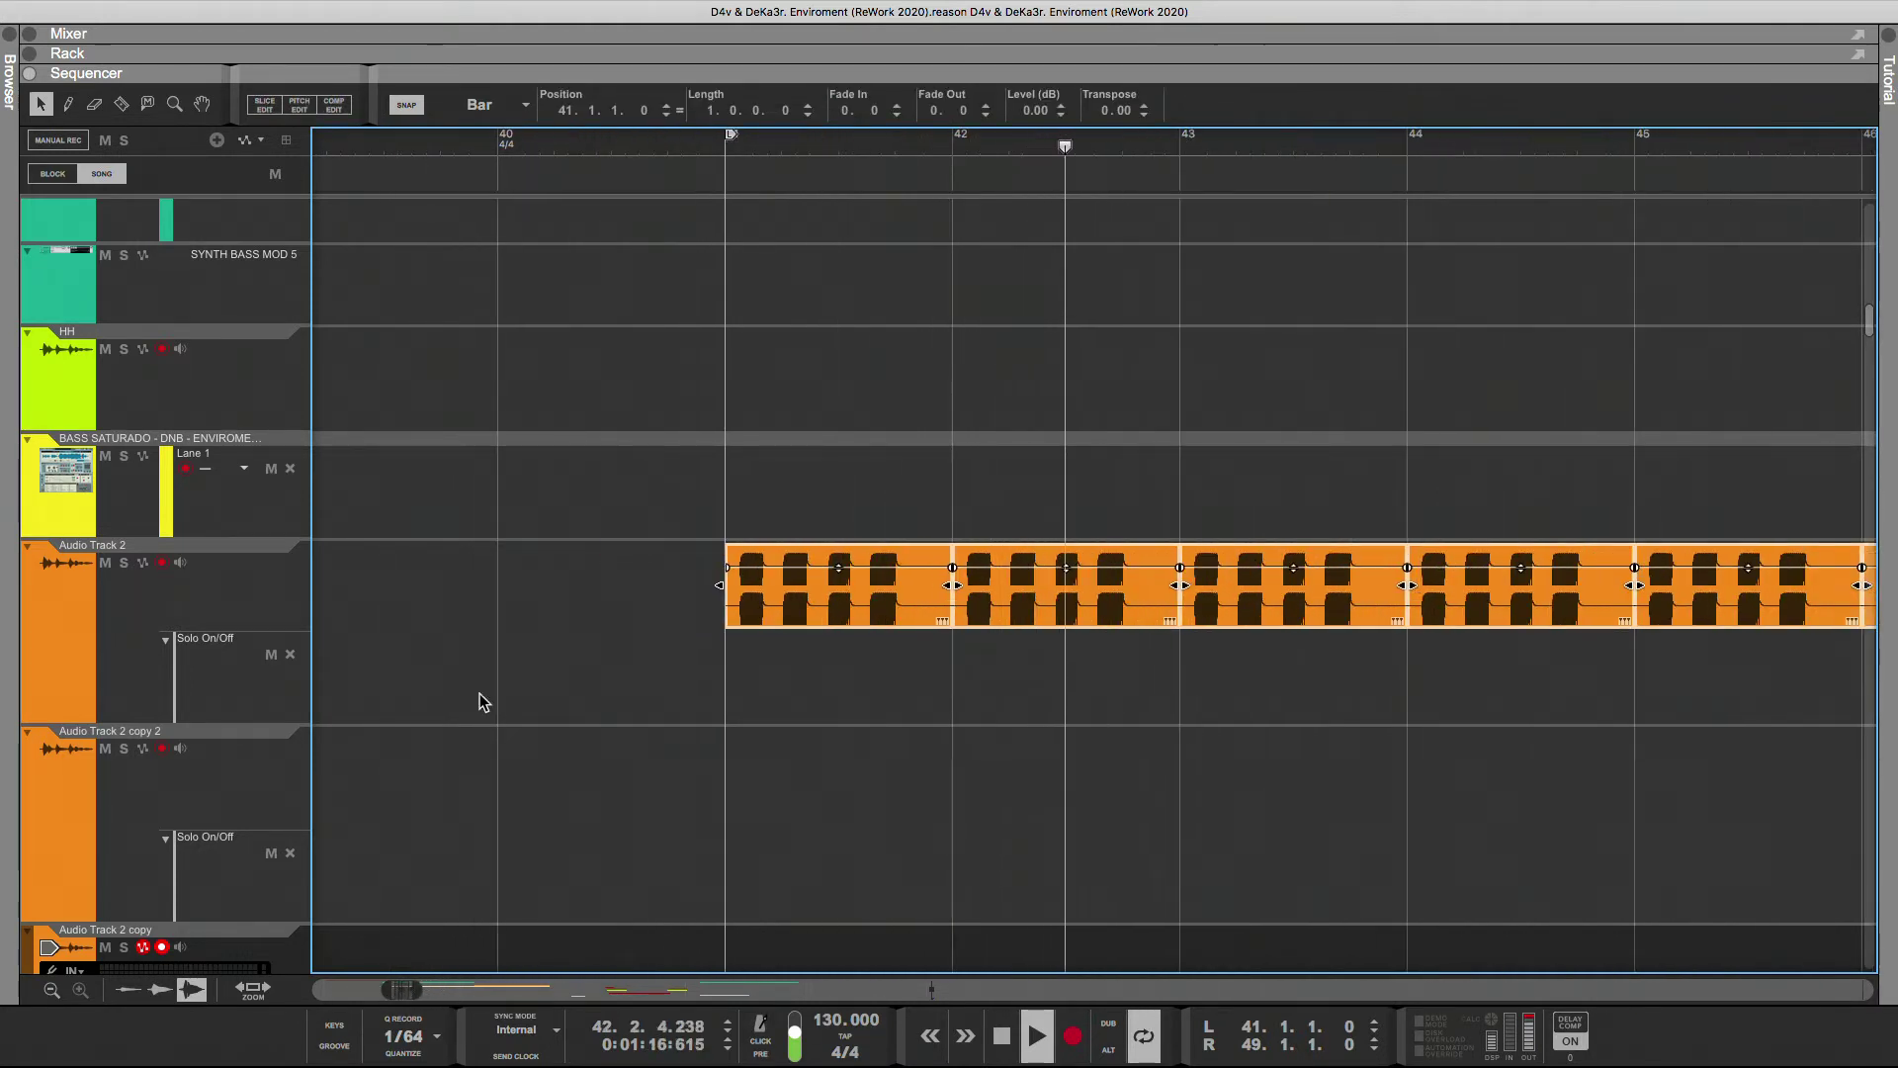
{"action": "left_click", "coordinate": [174, 106]}
{"action": "left_click_drag", "start_coordinate": [748, 542], "coordinate": [718, 594]}
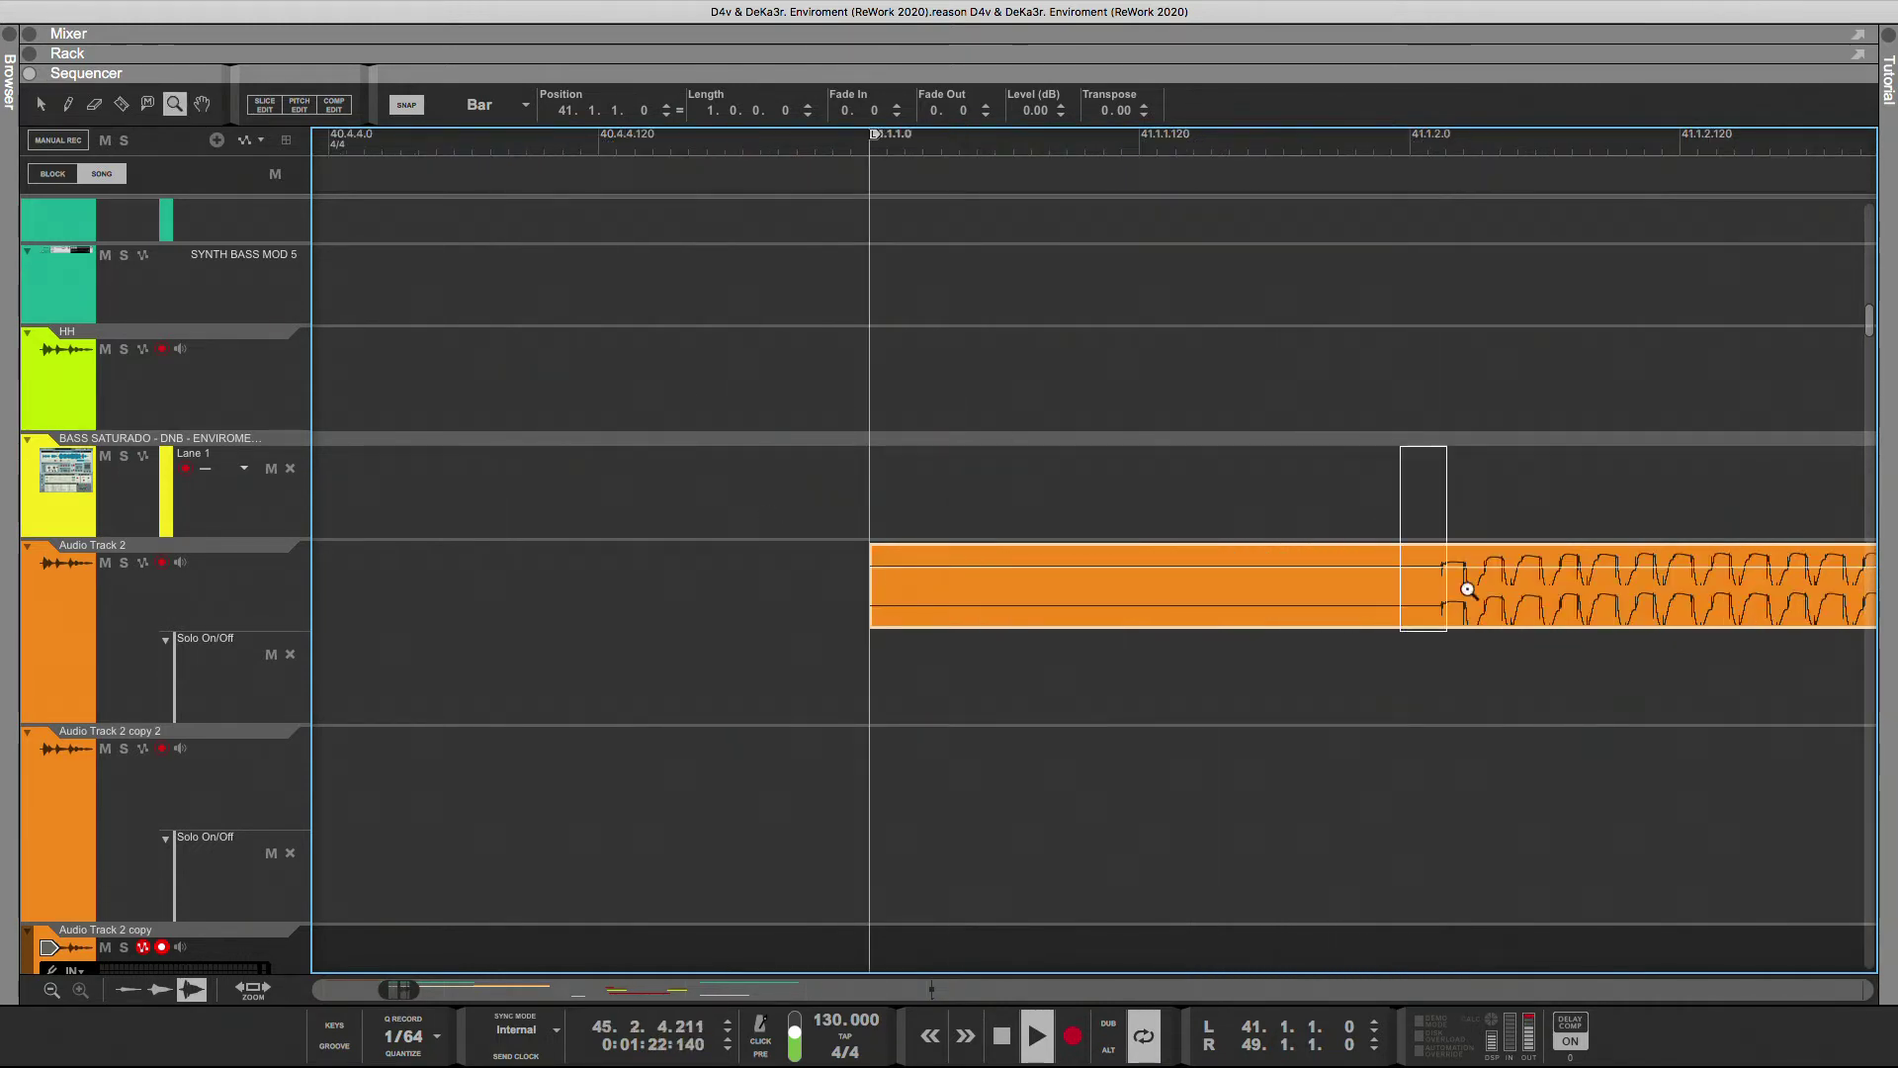
{"action": "left_click_drag", "start_coordinate": [1467, 590], "coordinate": [1518, 593]}
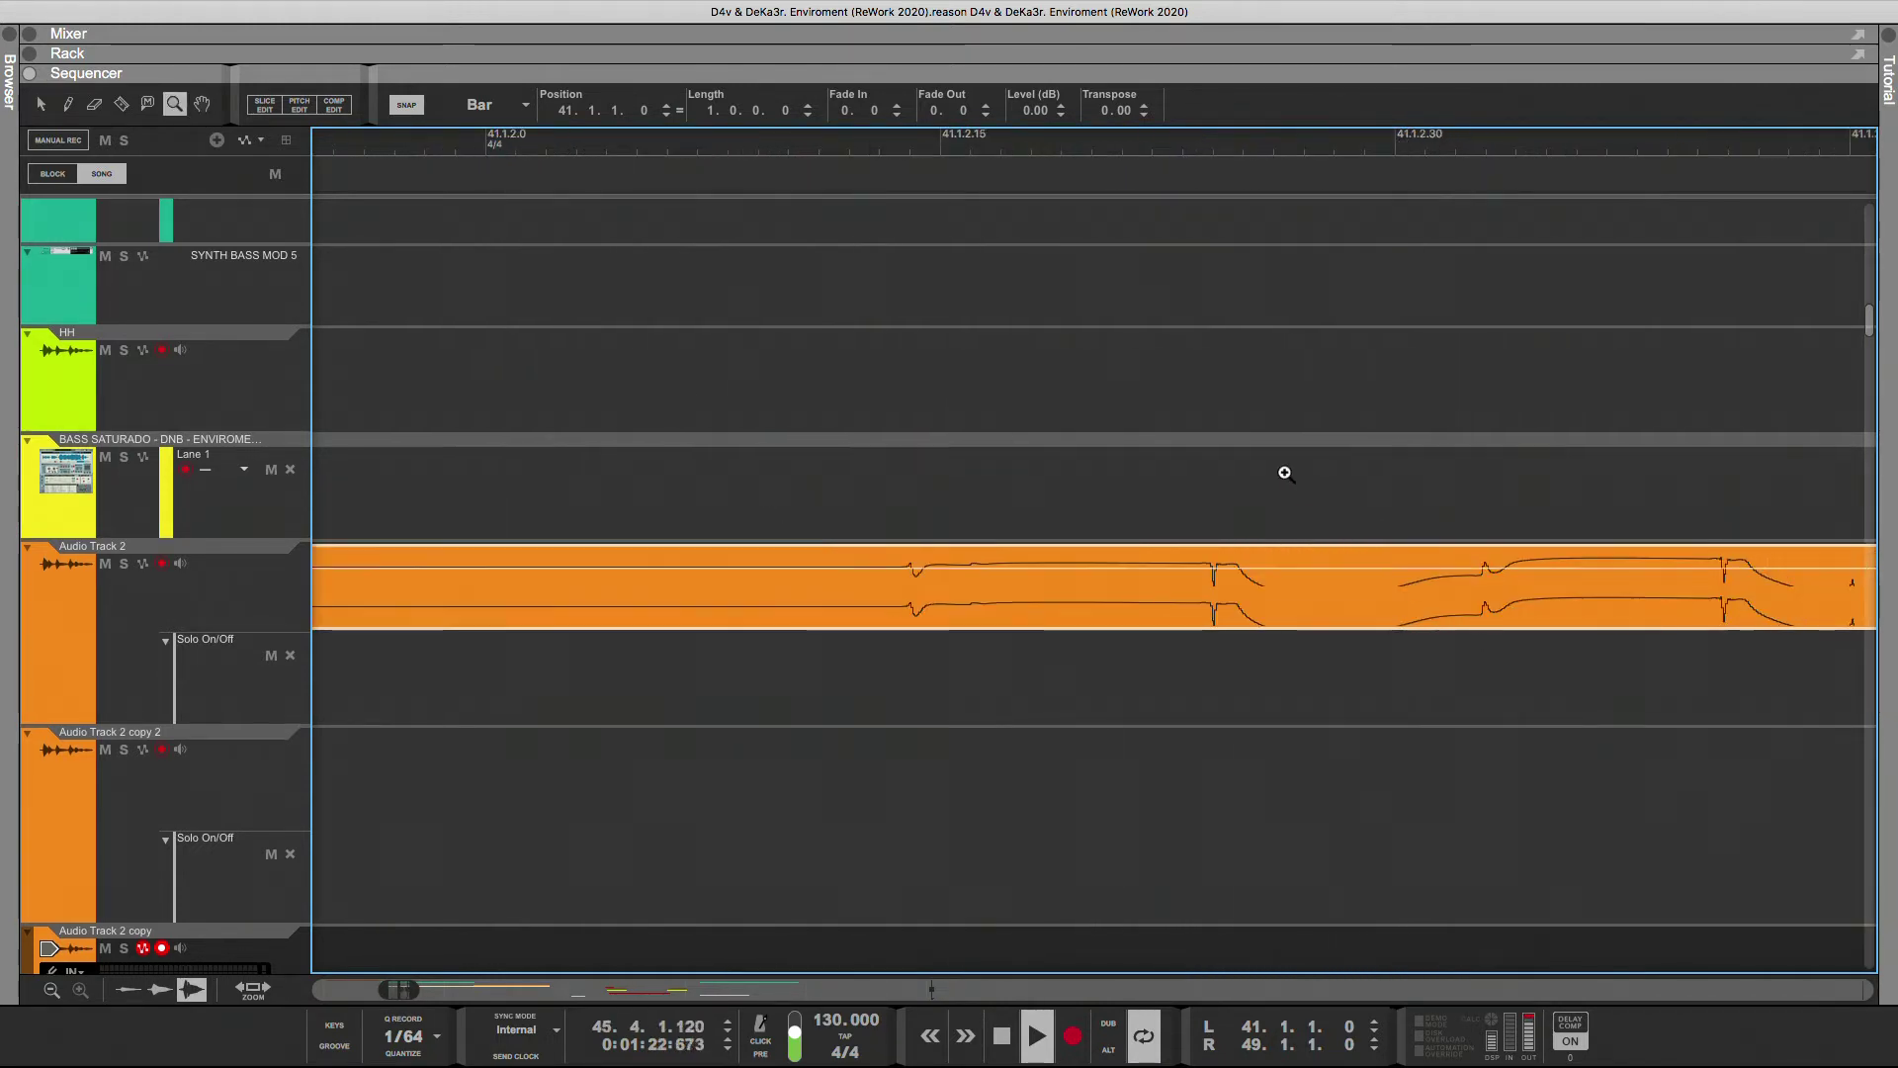
{"action": "left_click", "coordinate": [407, 106]}
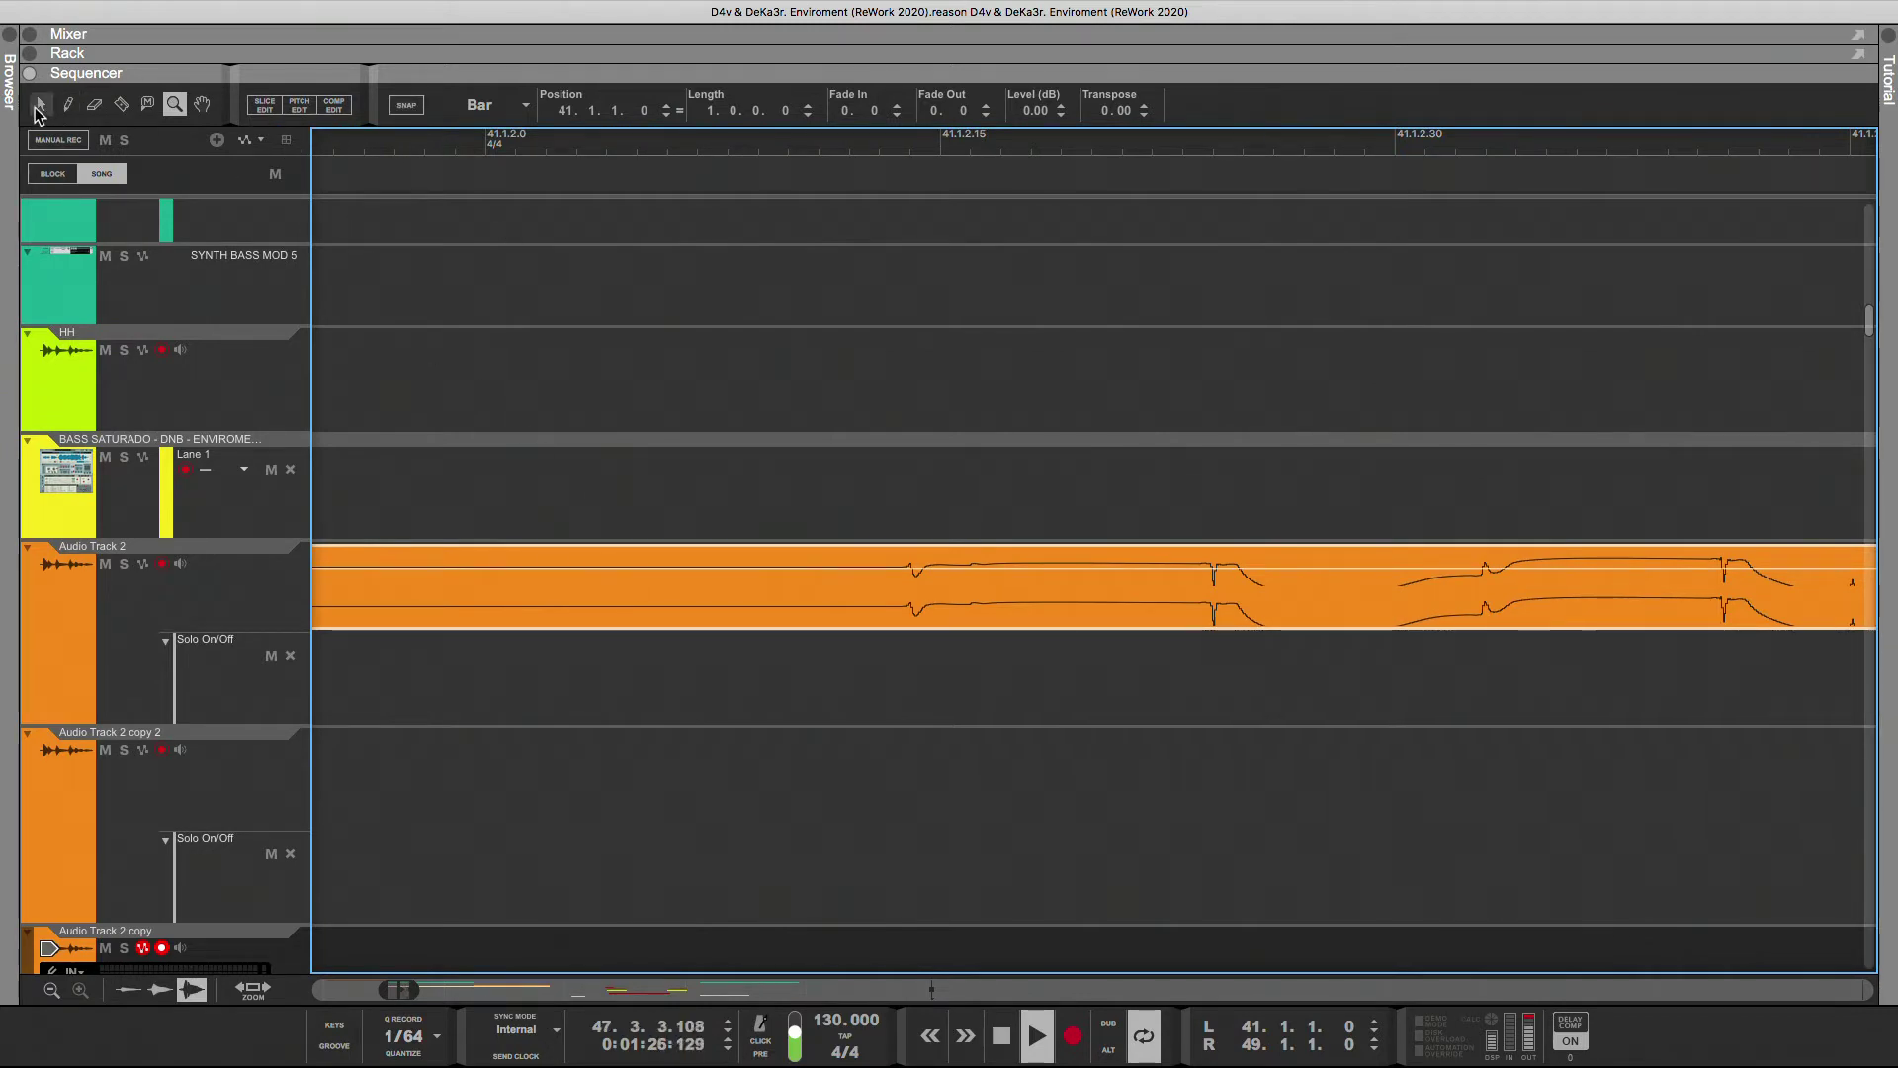
{"action": "left_click_drag", "start_coordinate": [951, 597], "coordinate": [1196, 604]}
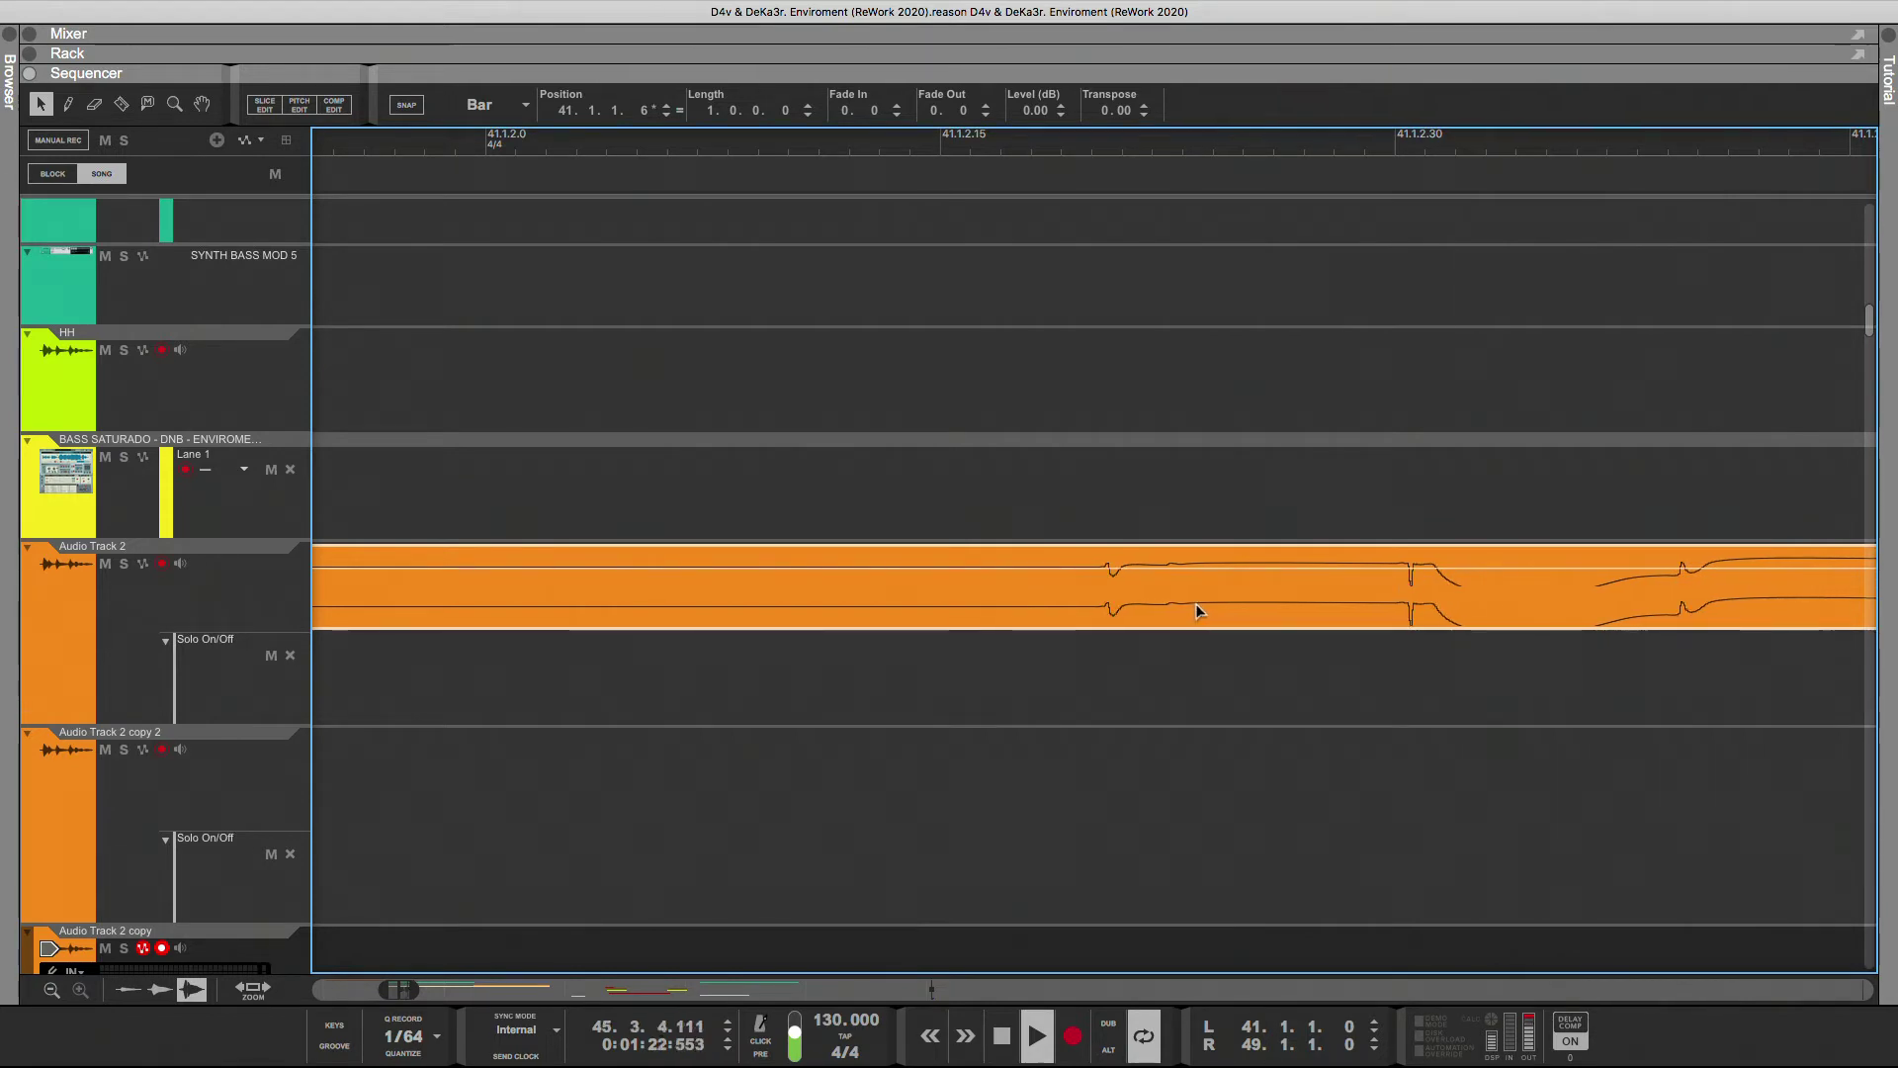
- Delete the seven duplicates after the first Audio Track 2 clip and resize the remaining clip to exactly one bar, starting at 41.1.1.0
{"action": "left_click_drag", "start_coordinate": [412, 990], "coordinate": [674, 979]}
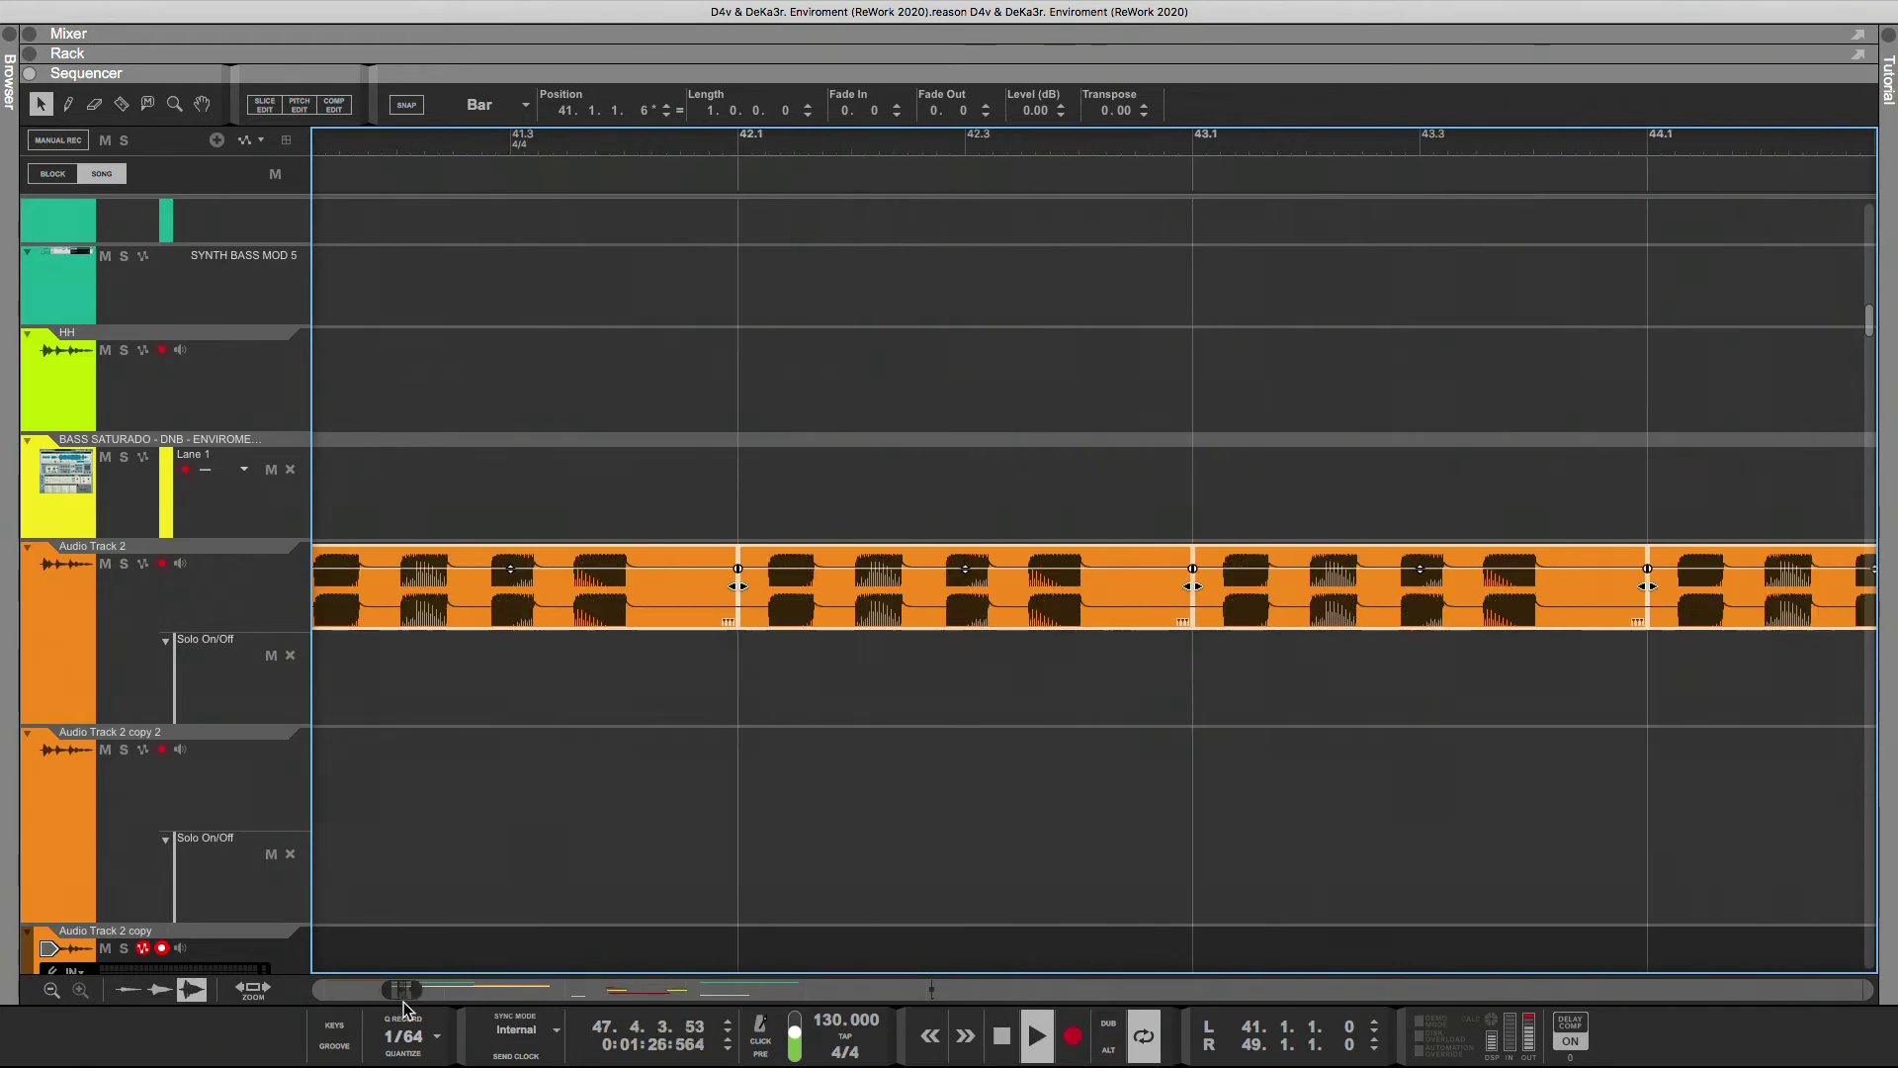
{"action": "left_click_drag", "start_coordinate": [388, 989], "coordinate": [445, 989]}
{"action": "left_click", "coordinate": [551, 694]}
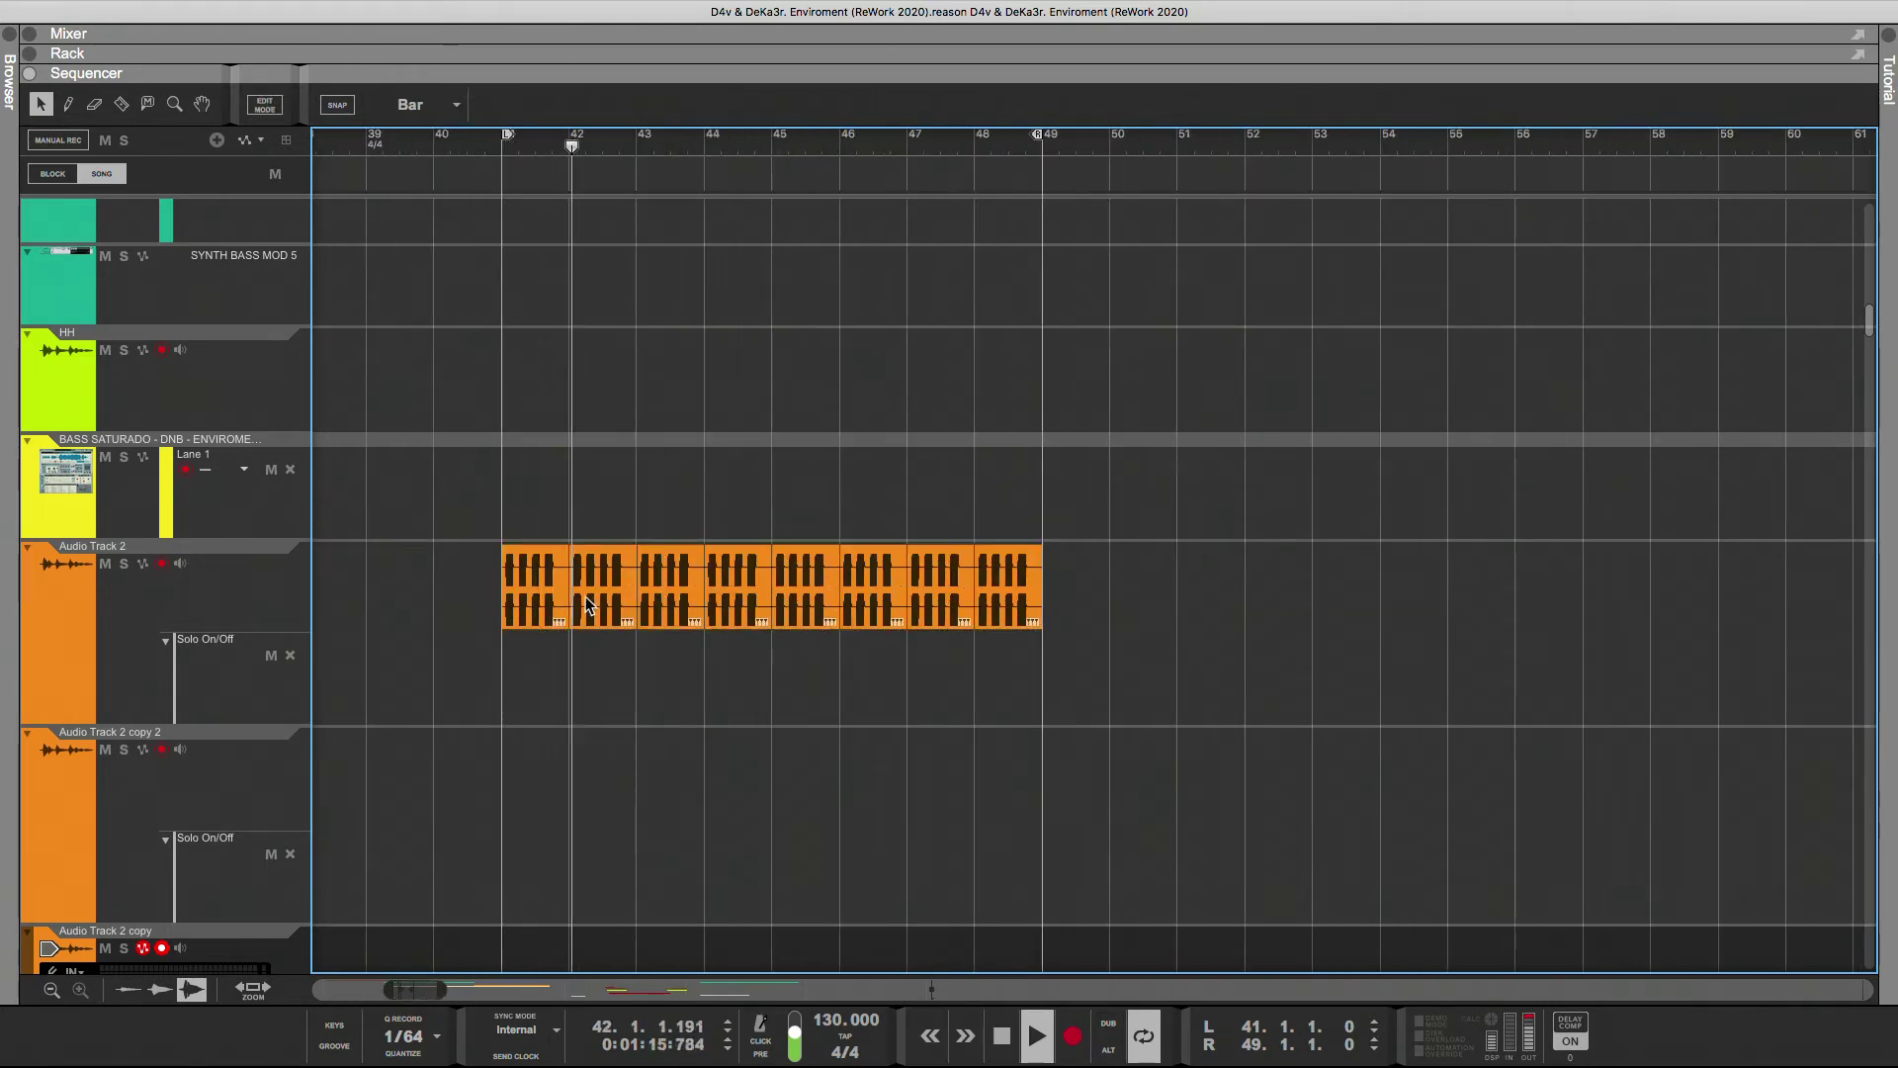
{"action": "left_click_drag", "start_coordinate": [1033, 445], "coordinate": [599, 619]}
{"action": "key", "text": "Delete"}
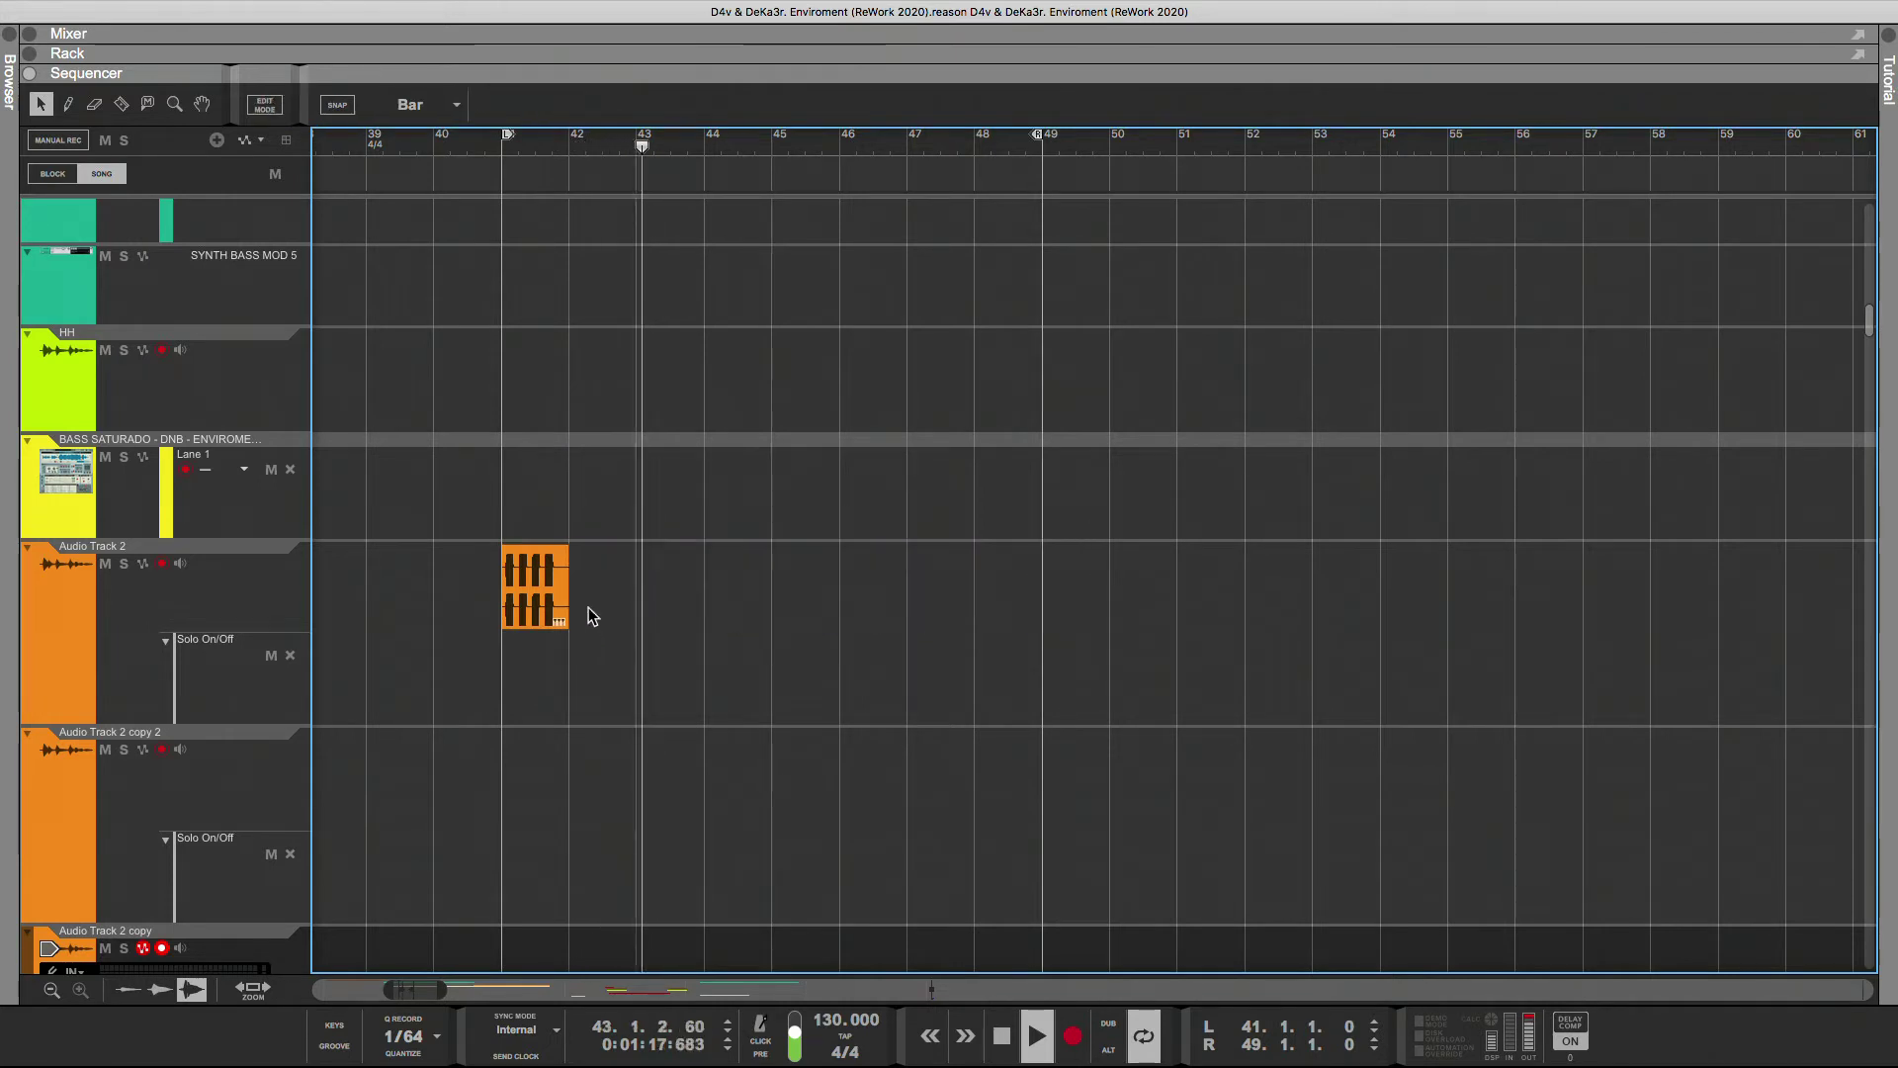
{"action": "left_click", "coordinate": [529, 601]}
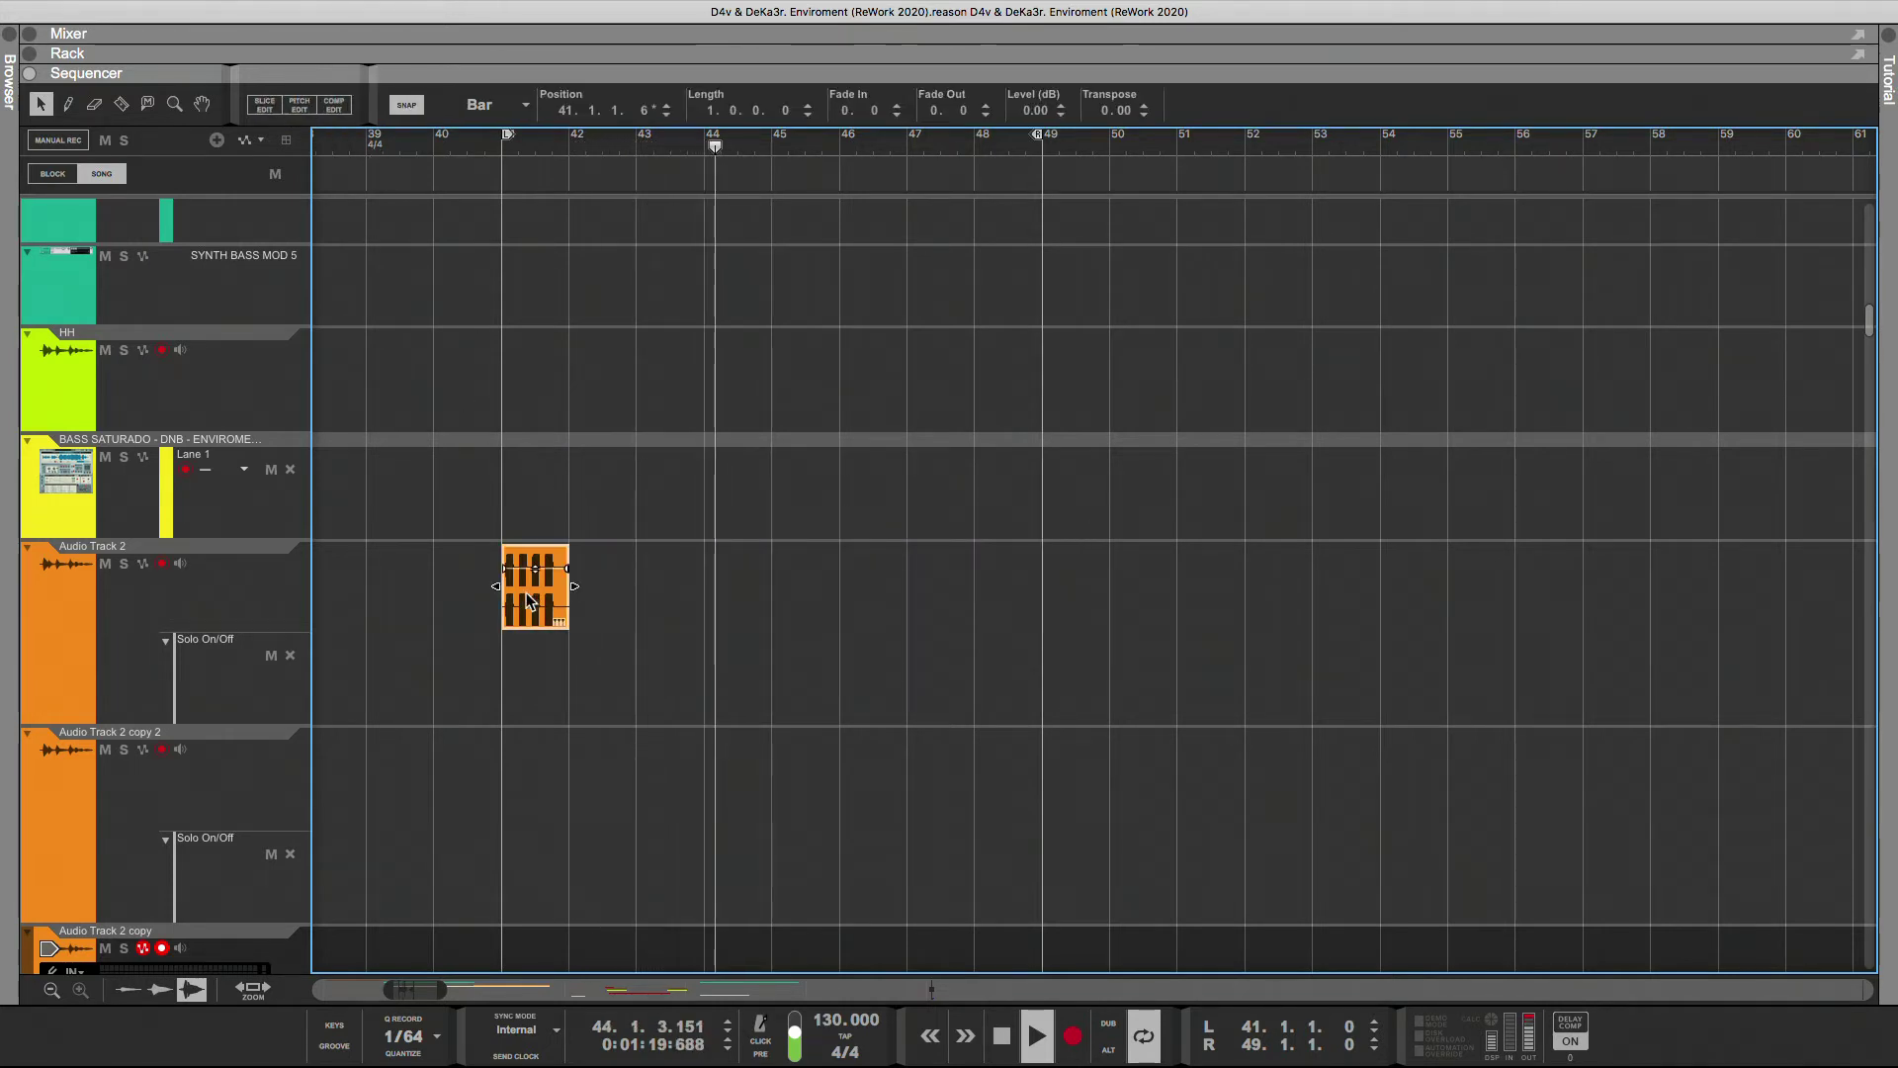
{"action": "left_click_drag", "start_coordinate": [498, 585], "coordinate": [560, 585]}
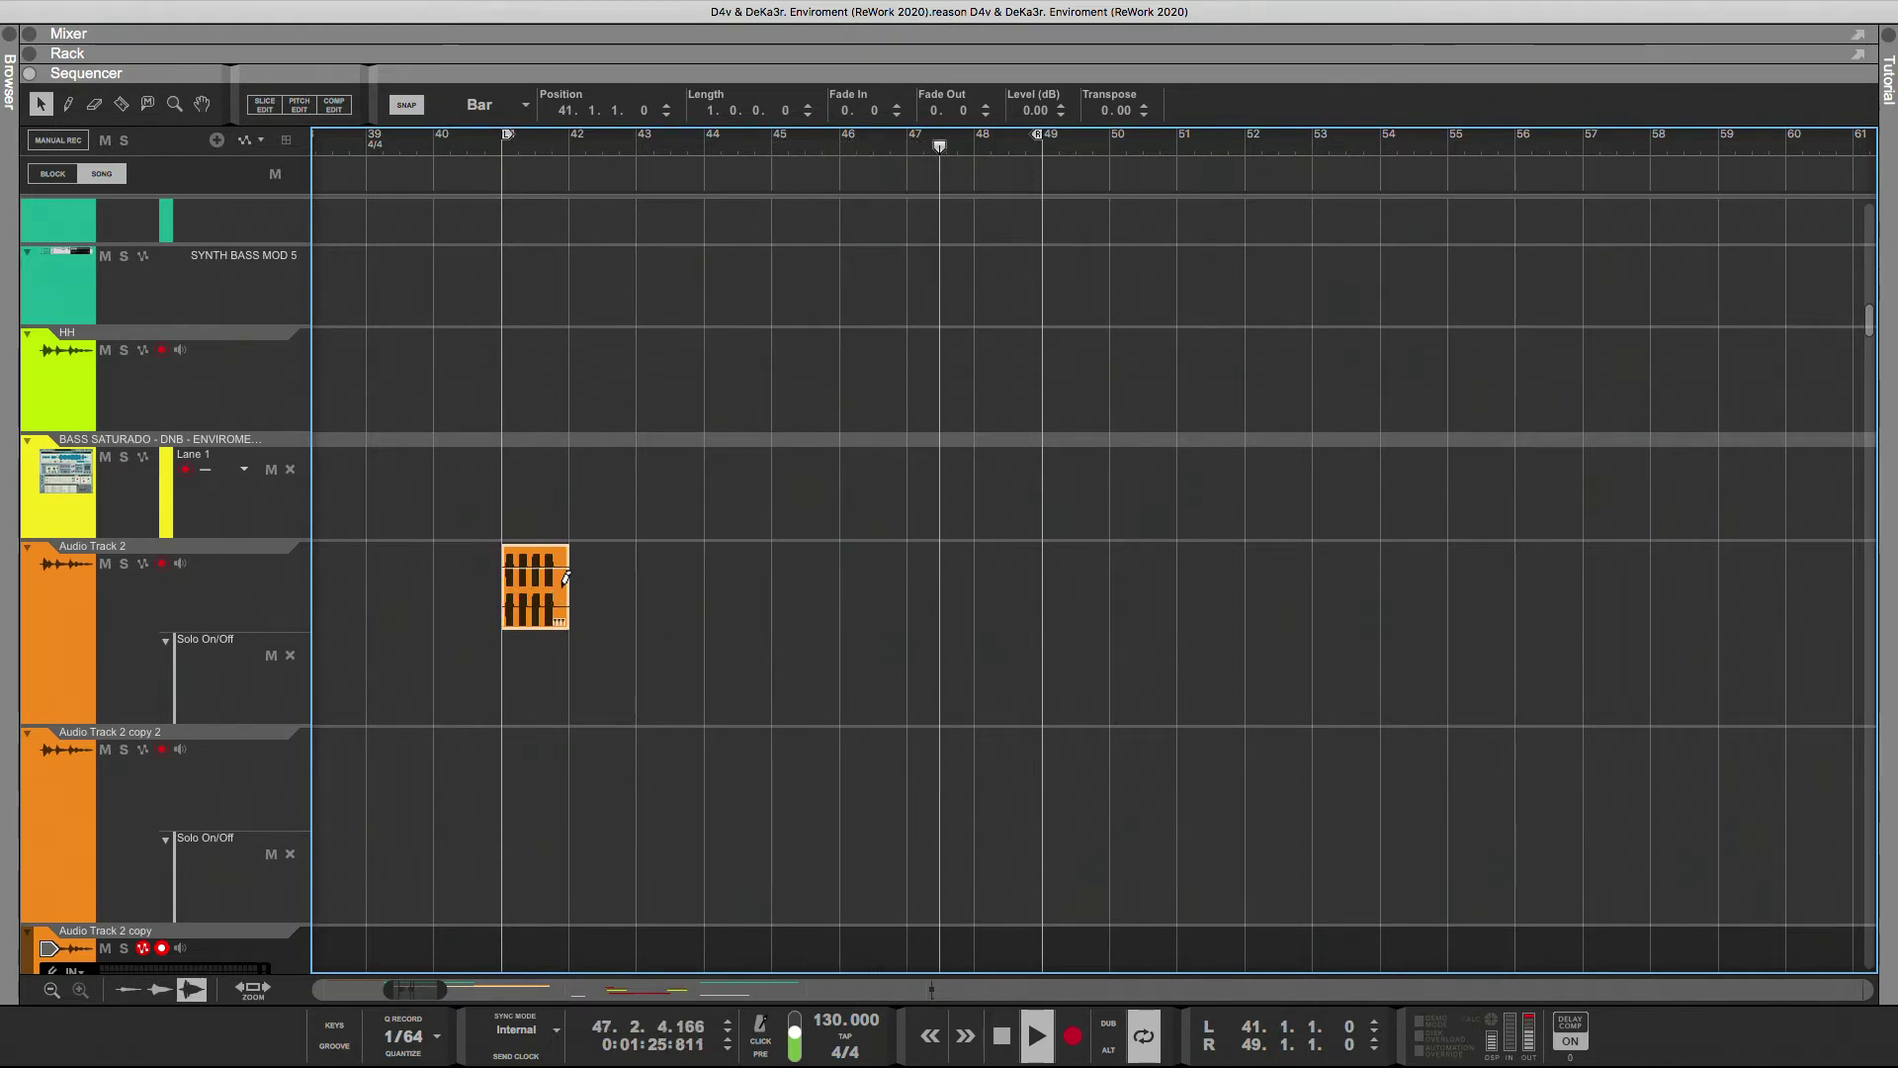
- Duplicate the corrected one-bar Audio Track 2 clip seven times up to bar 49
{"action": "key", "text": "super+d"}
{"action": "key", "text": "super+d"}
{"action": "key", "text": "super+d"}
{"action": "key", "text": "super+d"}
{"action": "key", "text": "super+d"}
{"action": "key", "text": "super+d"}
{"action": "key", "text": "super+d"}
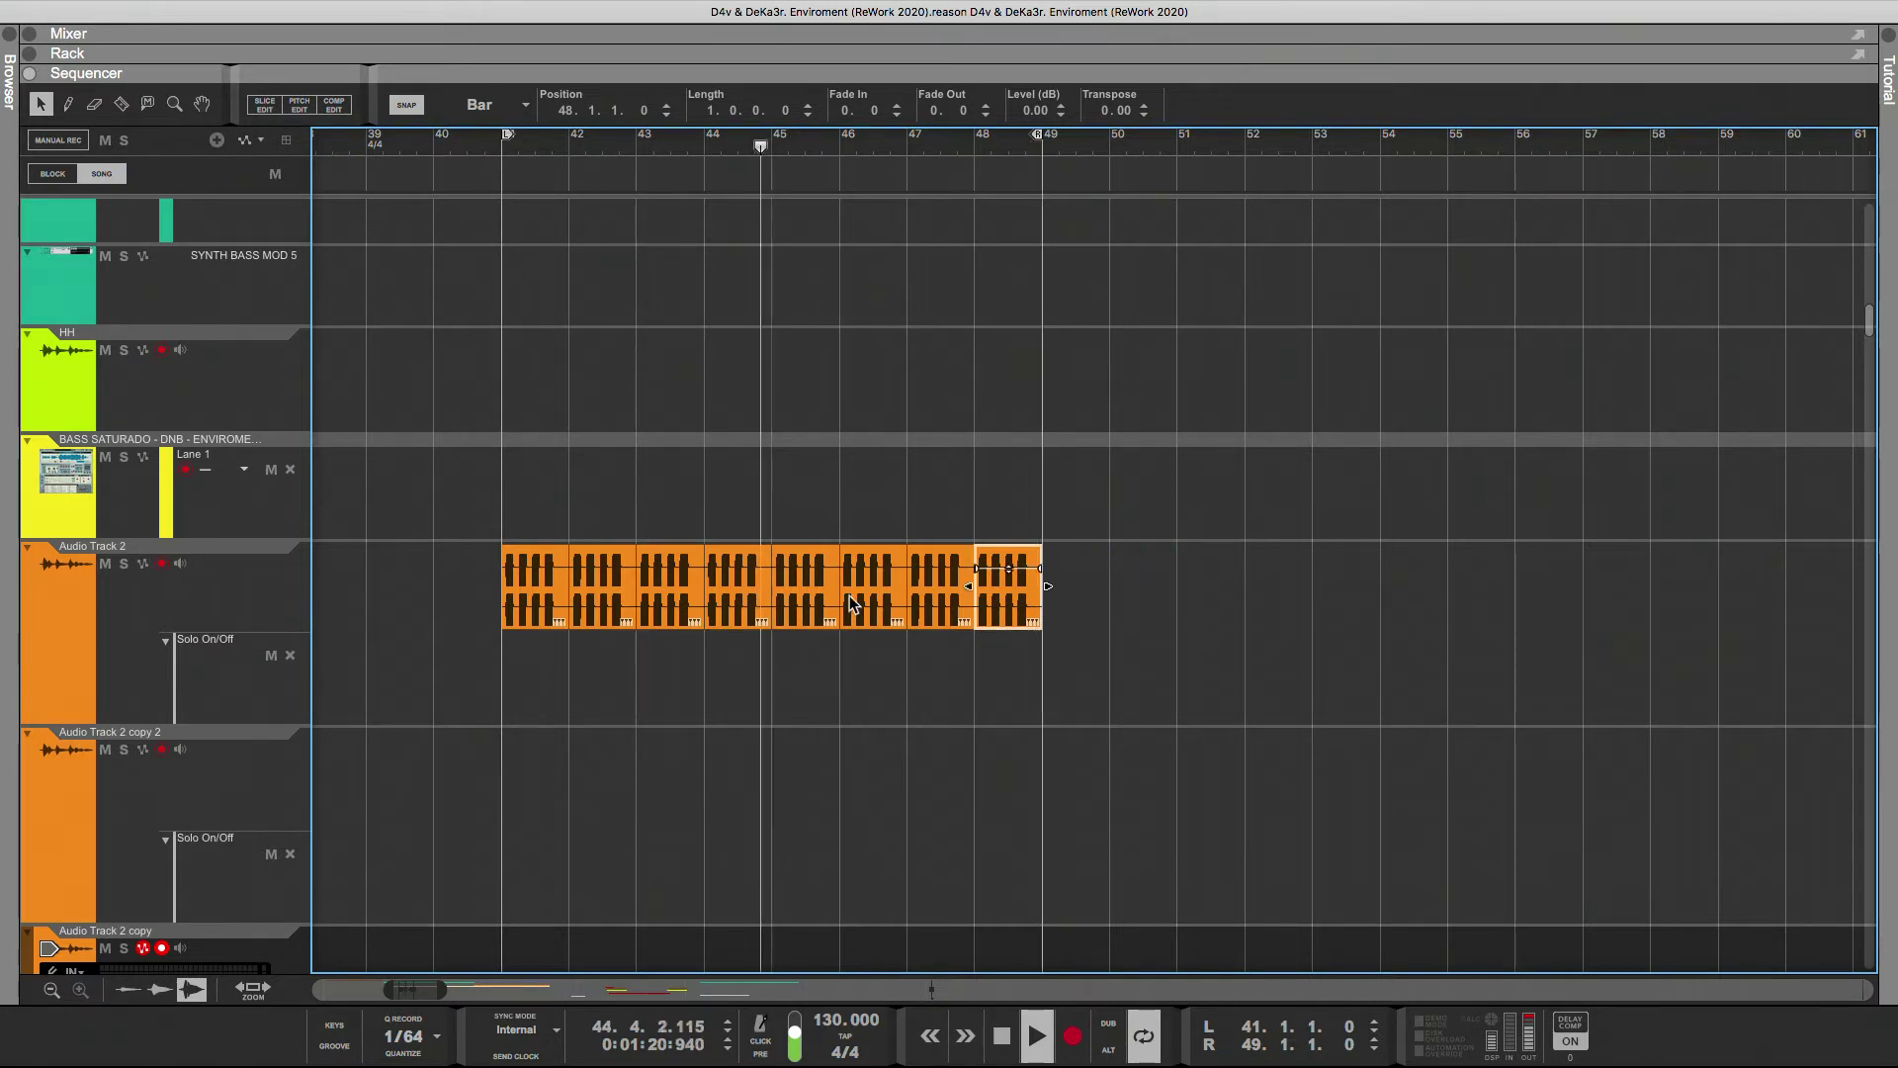
- Bounce the first one-bar Audio Track 2 clip at bar 41 in place
{"action": "left_click", "coordinate": [546, 605]}
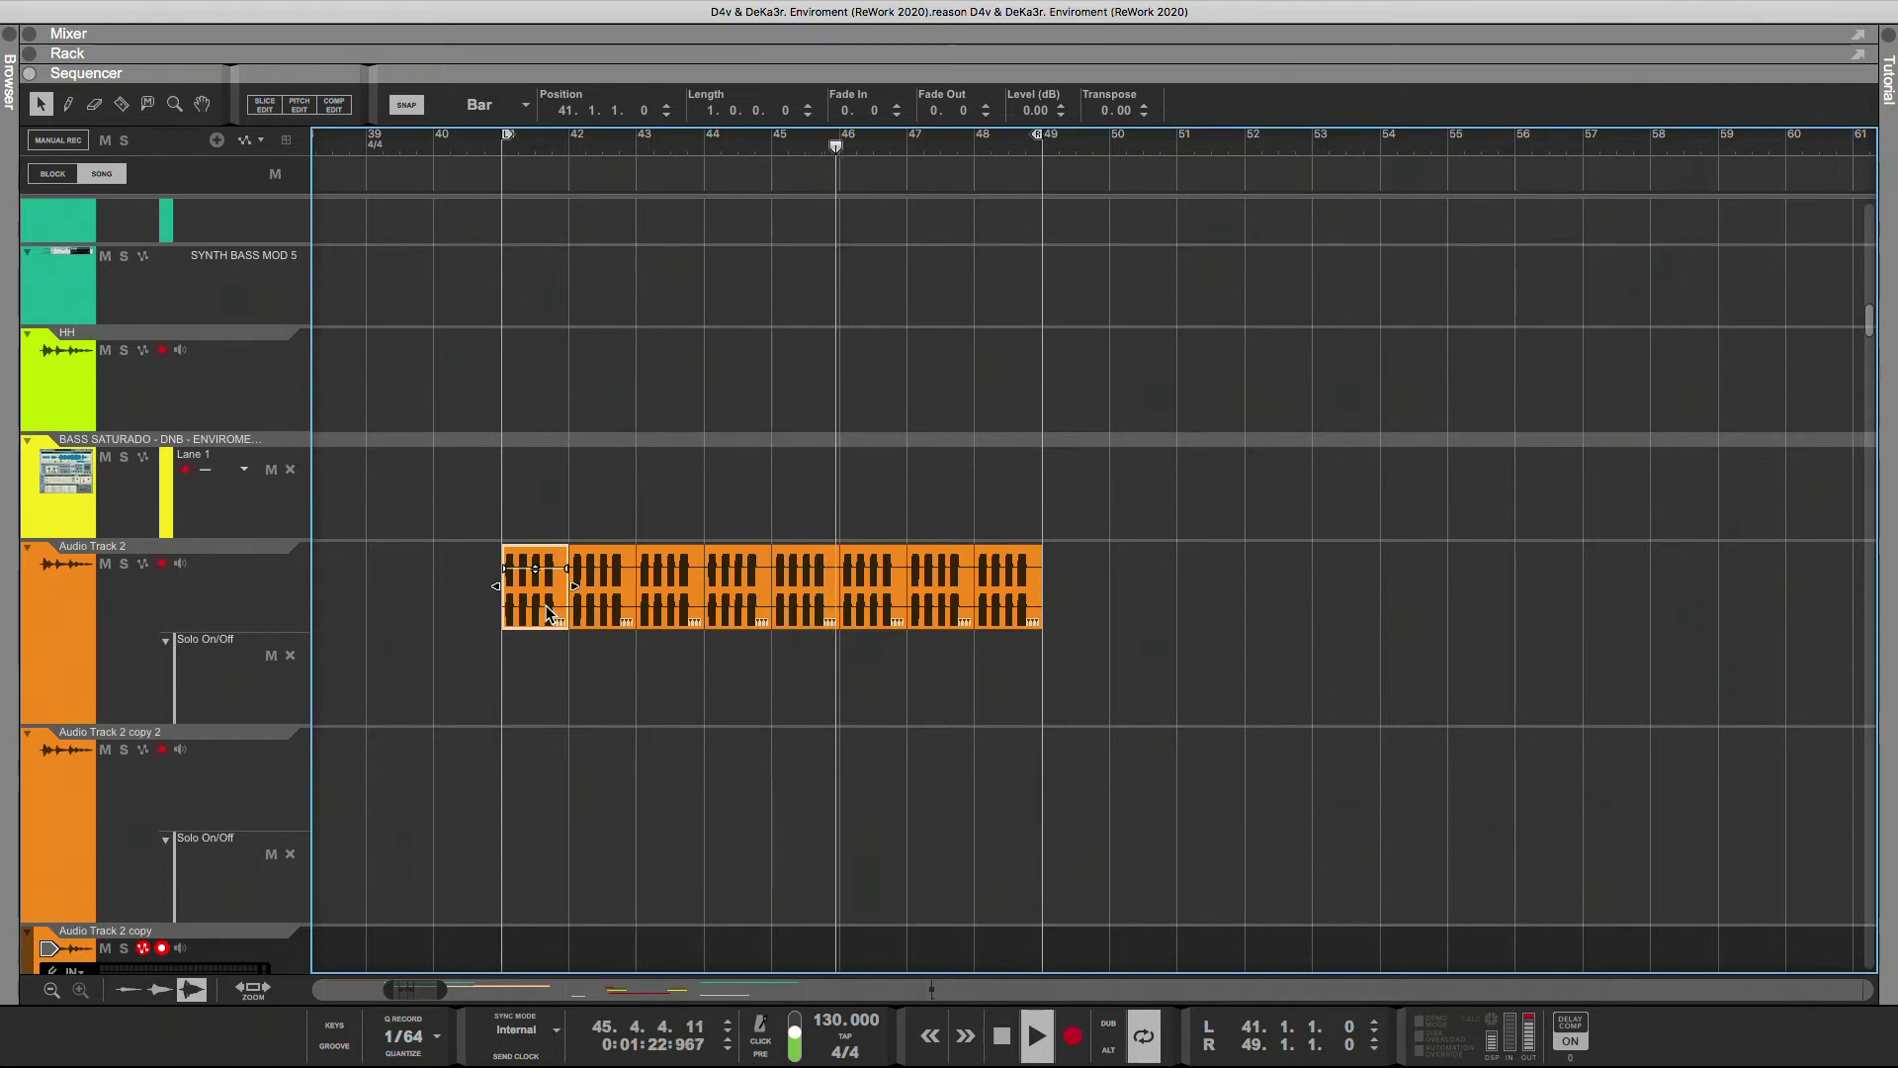
{"action": "left_click", "coordinate": [368, 524]}
{"action": "right_click", "coordinate": [499, 589]}
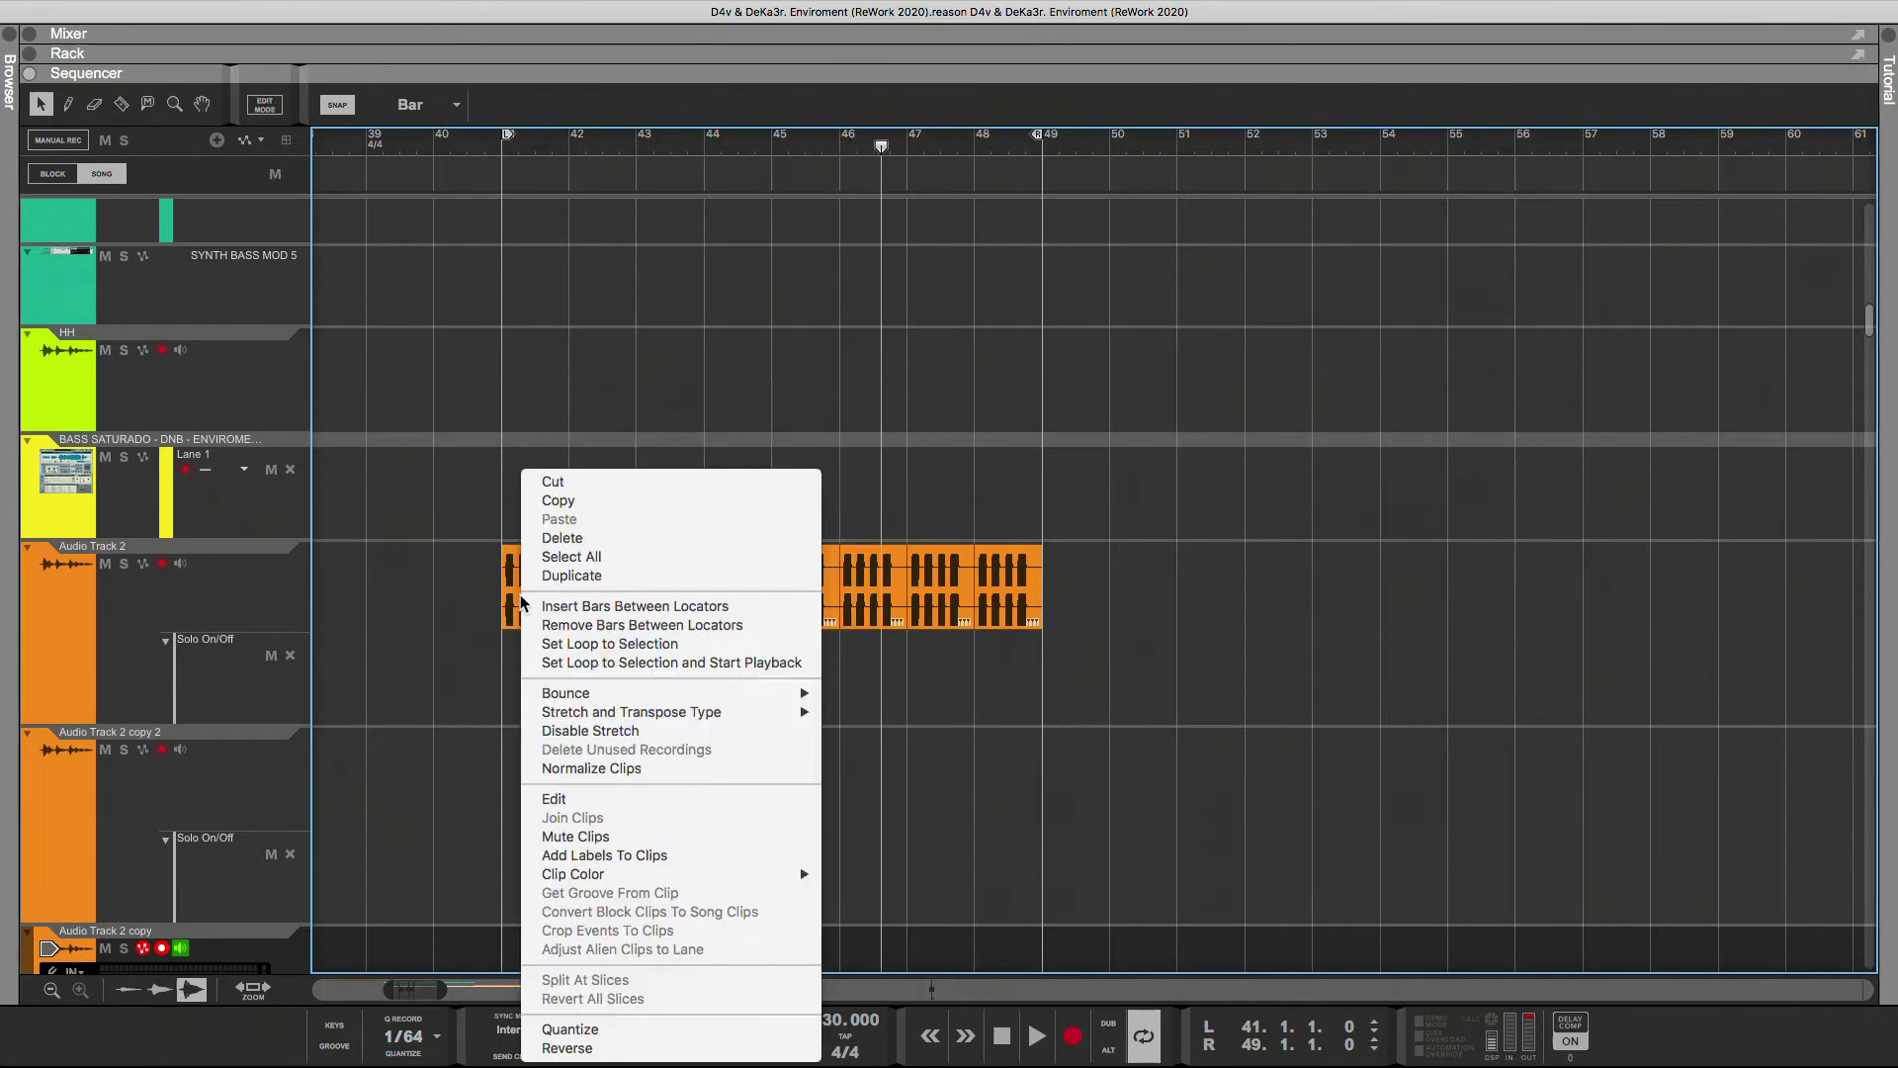
{"action": "mouse_move", "coordinate": [772, 693]}
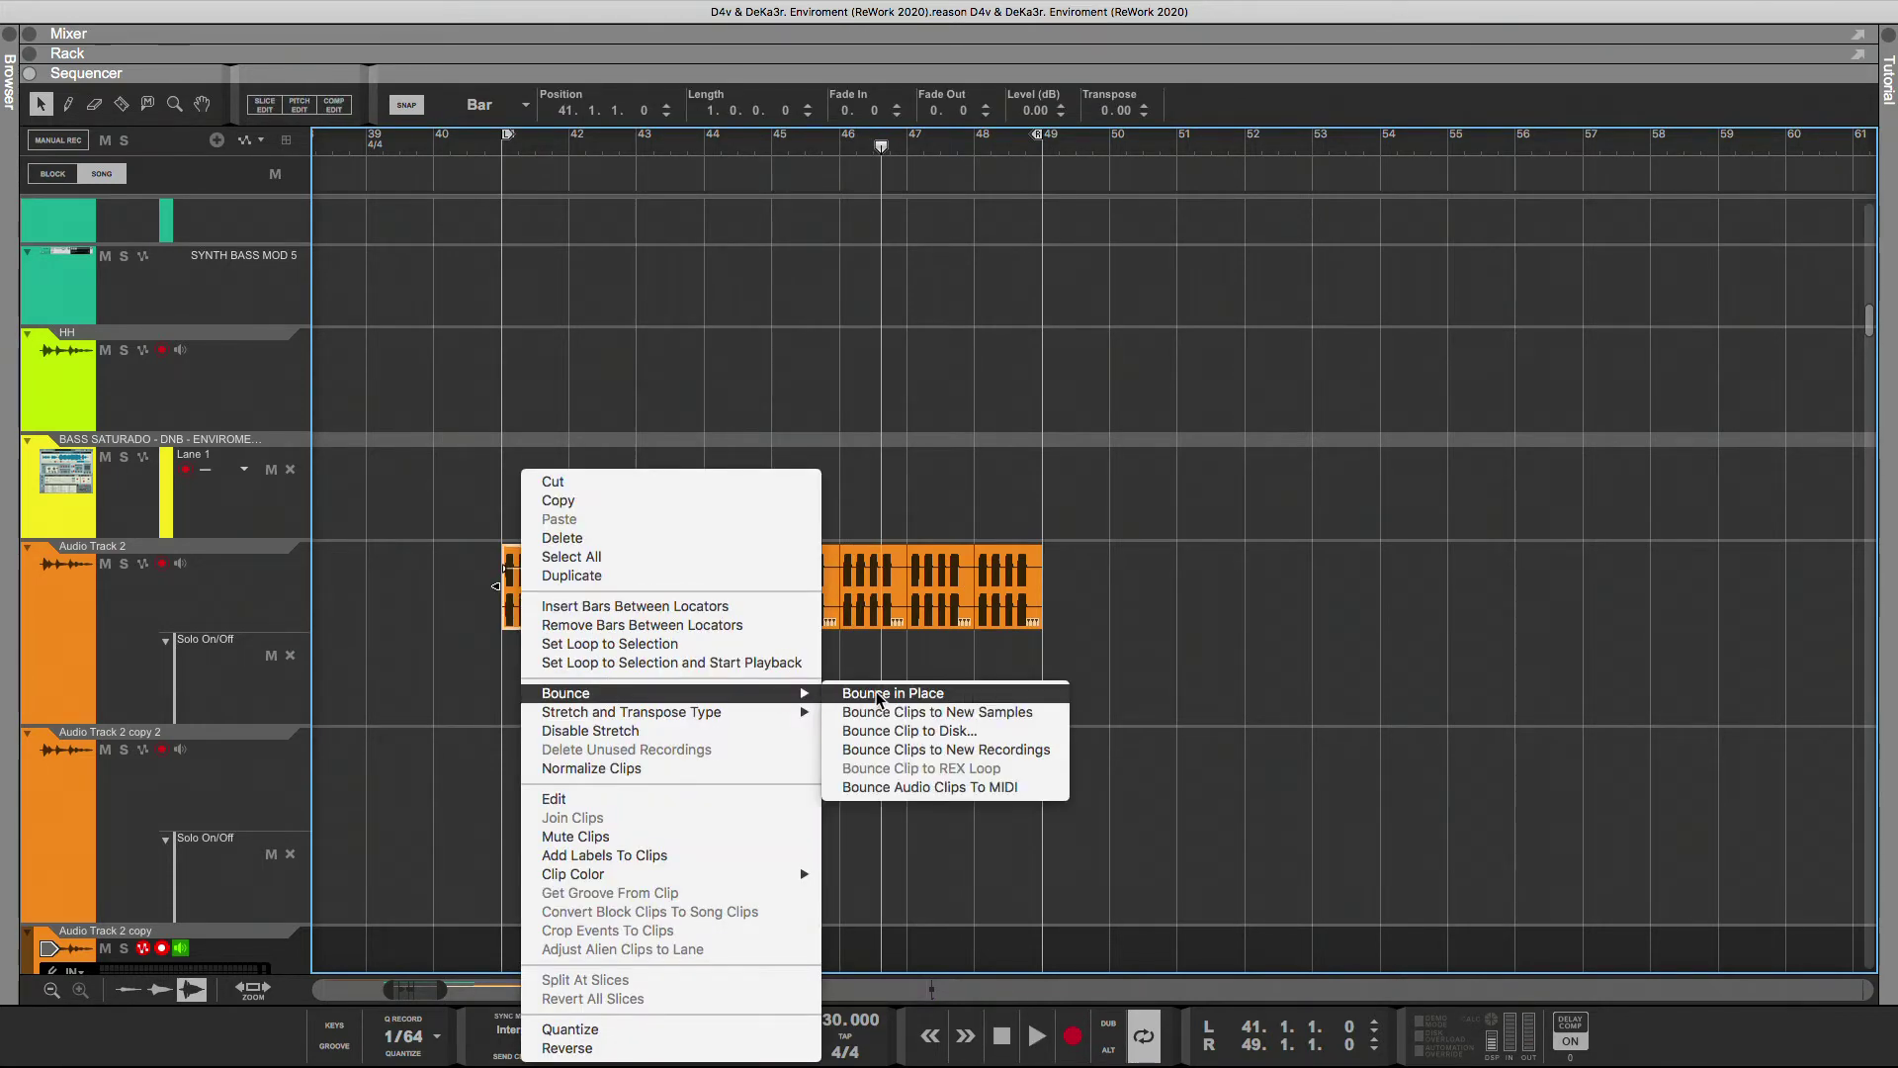
{"action": "left_click", "coordinate": [879, 695]}
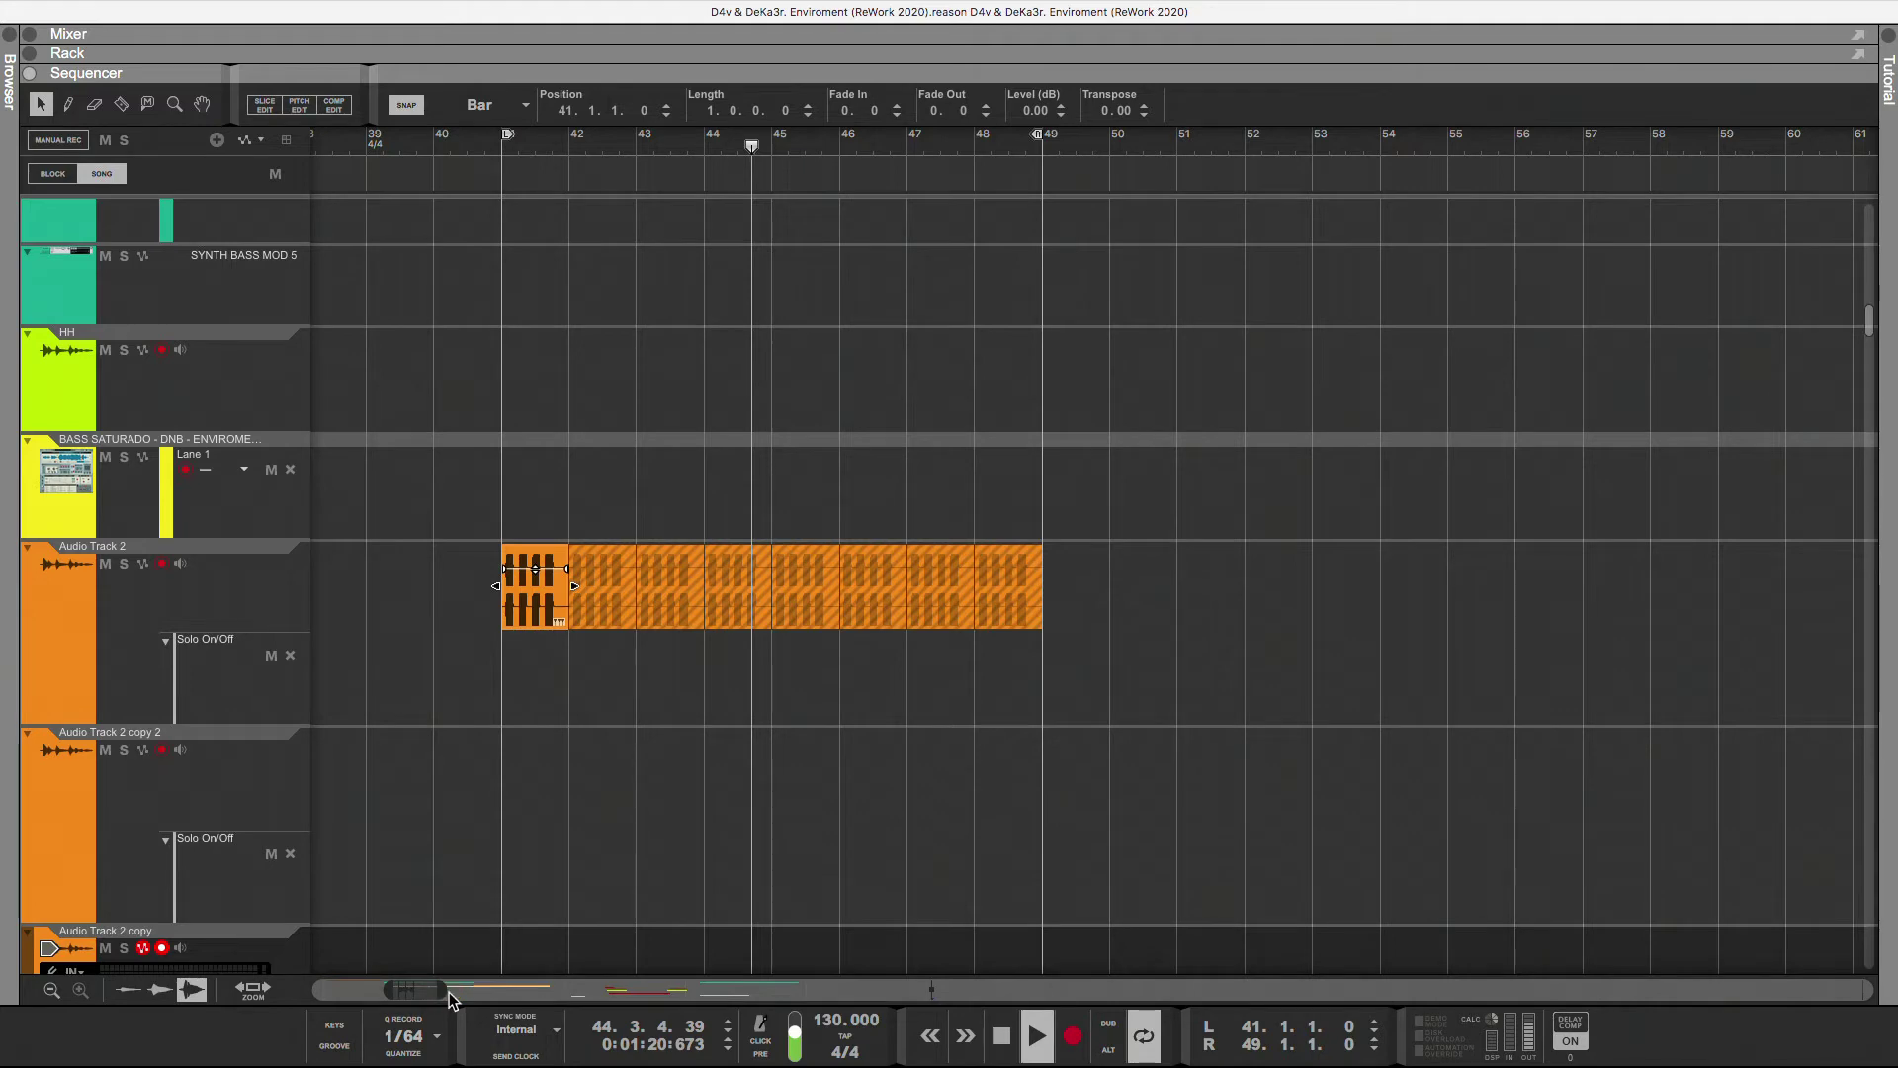
- Delete all audio clips on Audio Track 2, both from bar 41 to 49 and at bar 65
{"action": "left_click_drag", "start_coordinate": [445, 993], "coordinate": [353, 995]}
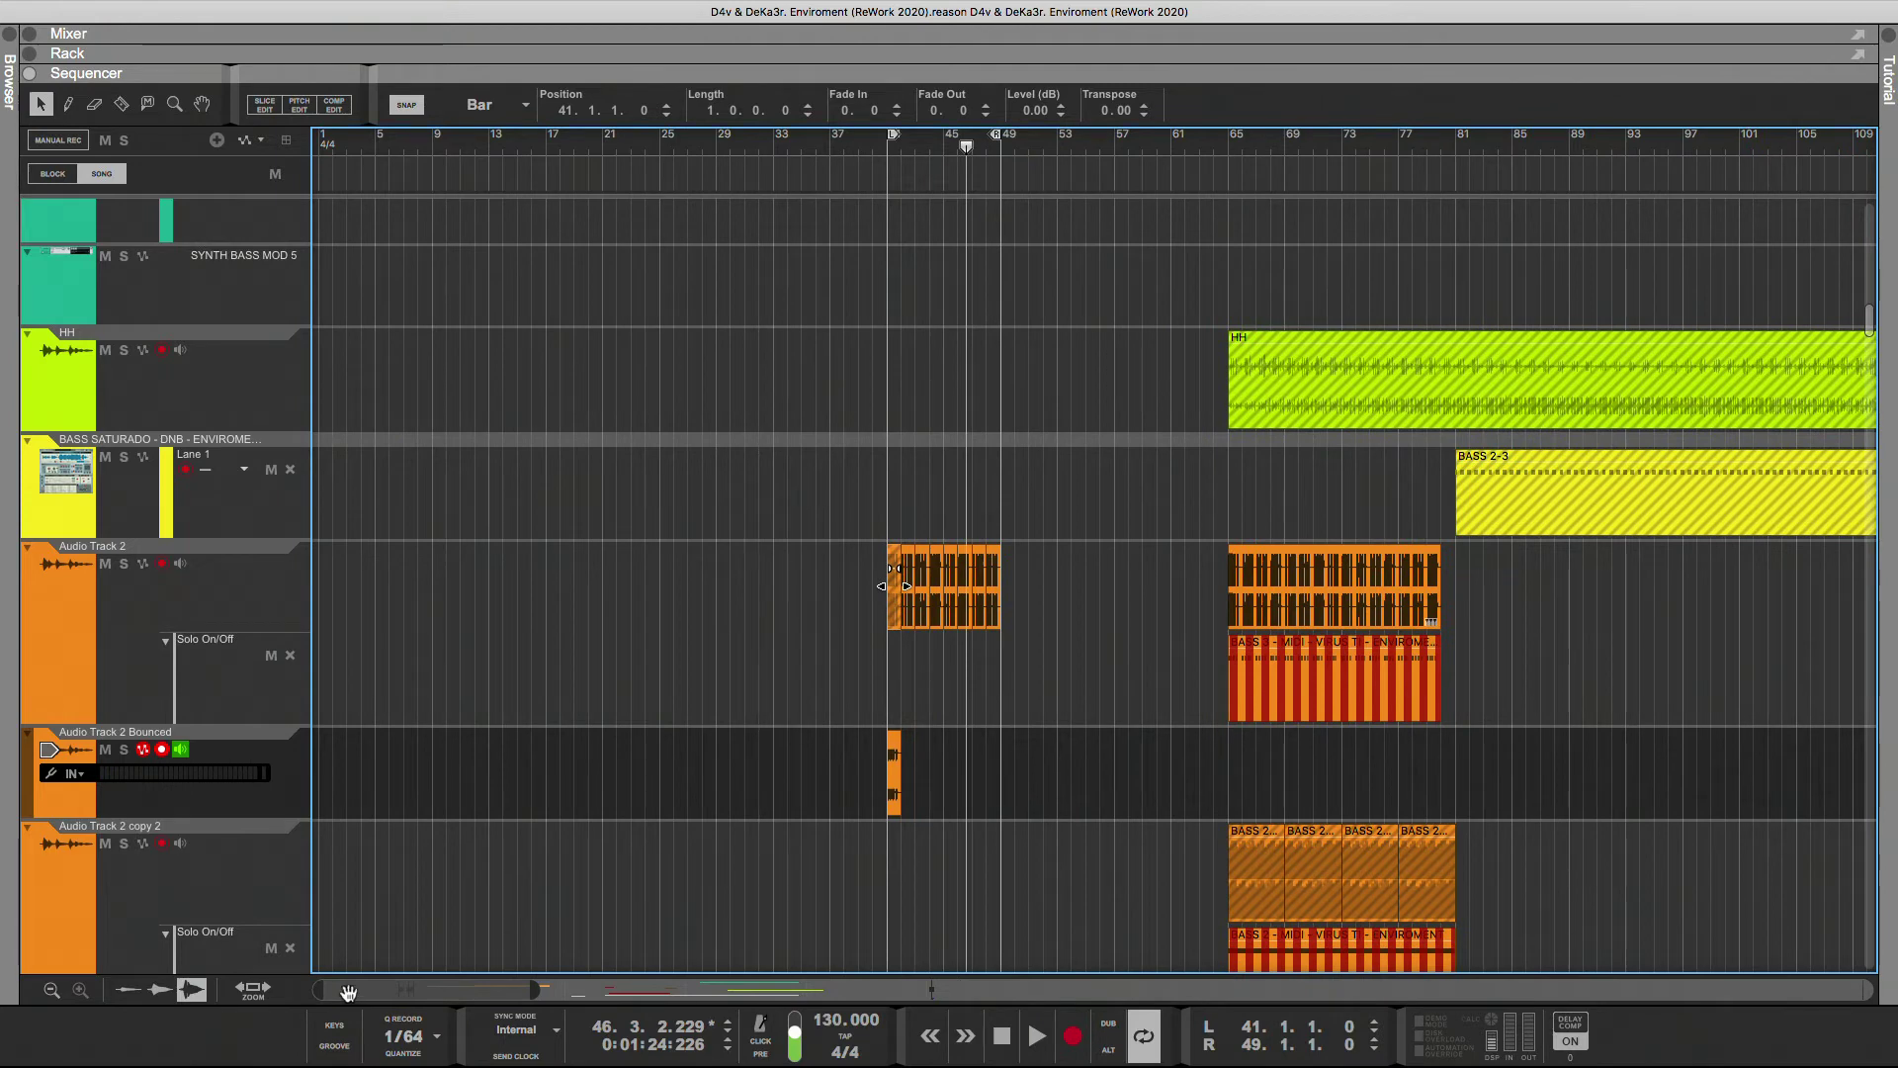
{"action": "left_click_drag", "start_coordinate": [838, 593], "coordinate": [1473, 582]}
{"action": "key", "text": "Delete"}
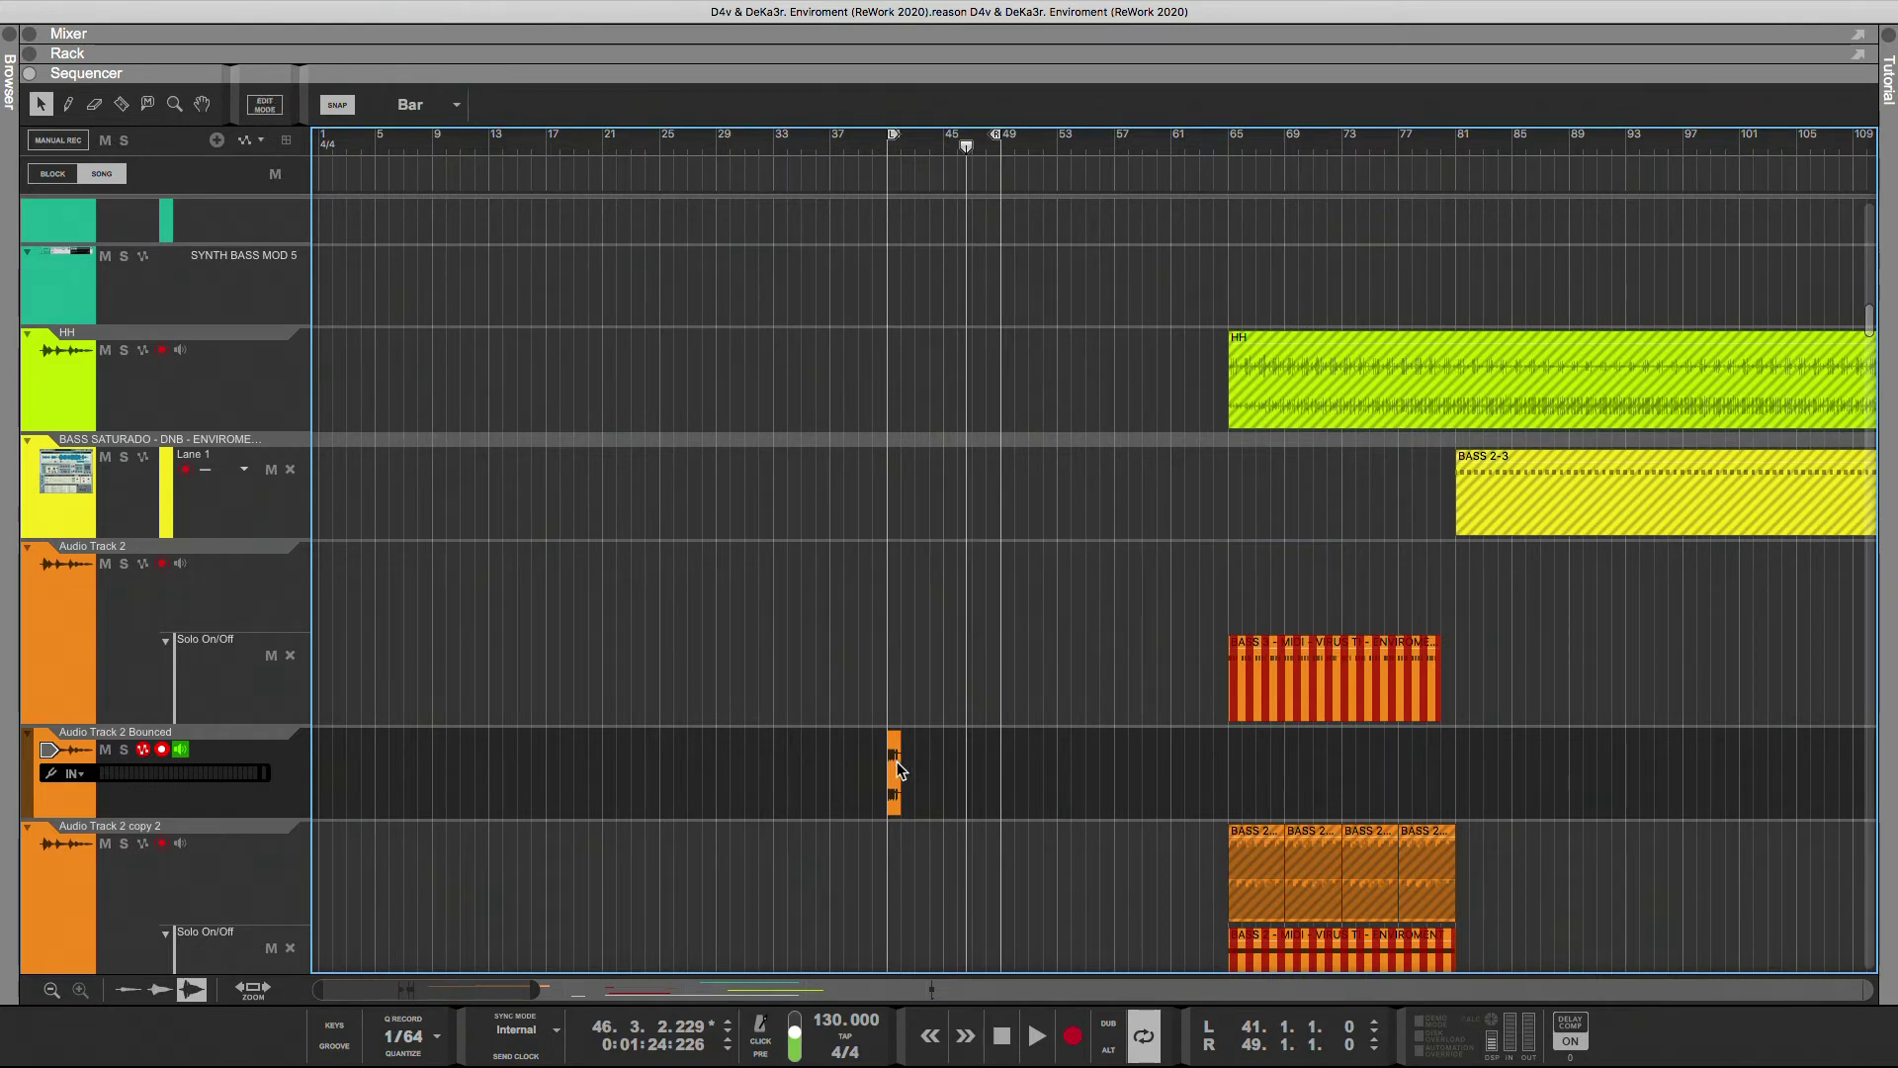
- Move the bounced clip onto Audio Track 2, repeat it from bar 41 to 49, and delete the emptied Audio Track 2 Bounced track
{"action": "left_click_drag", "start_coordinate": [899, 769], "coordinate": [1001, 599]}
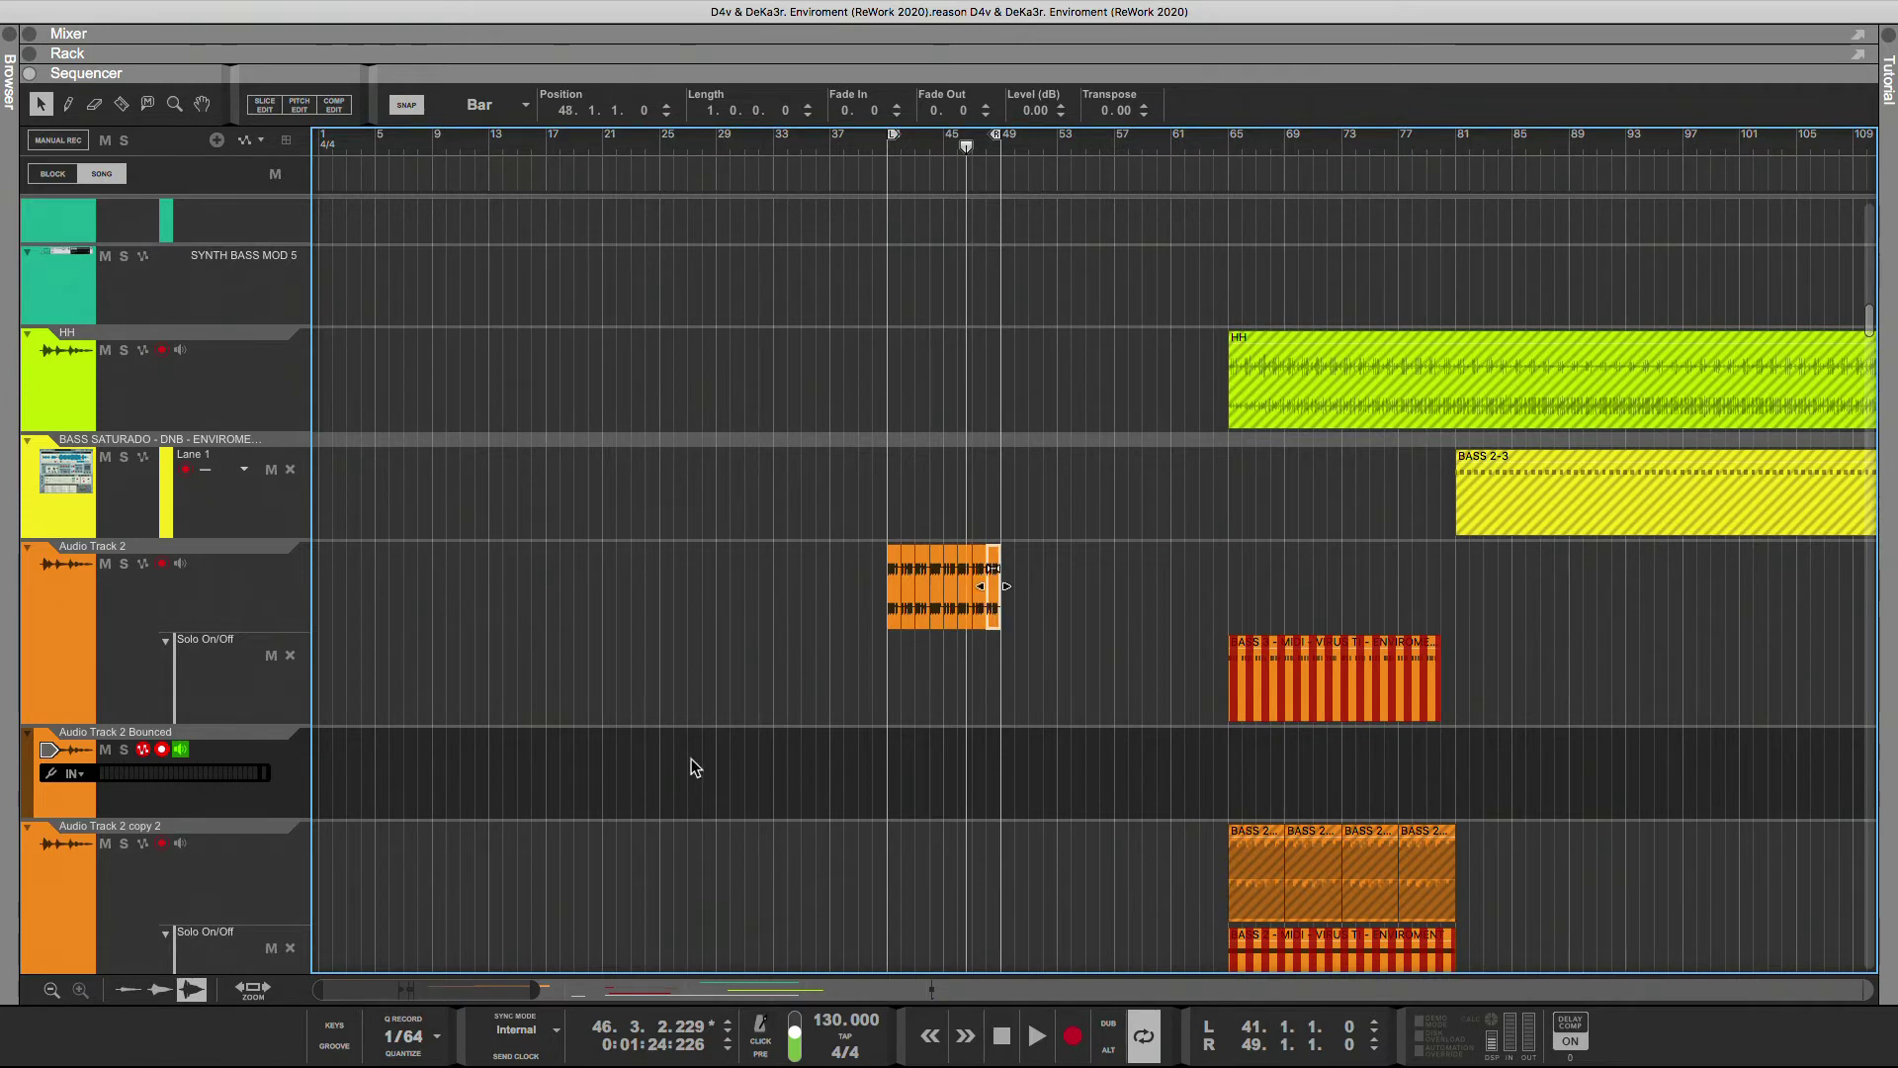
{"action": "left_click", "coordinate": [218, 791]}
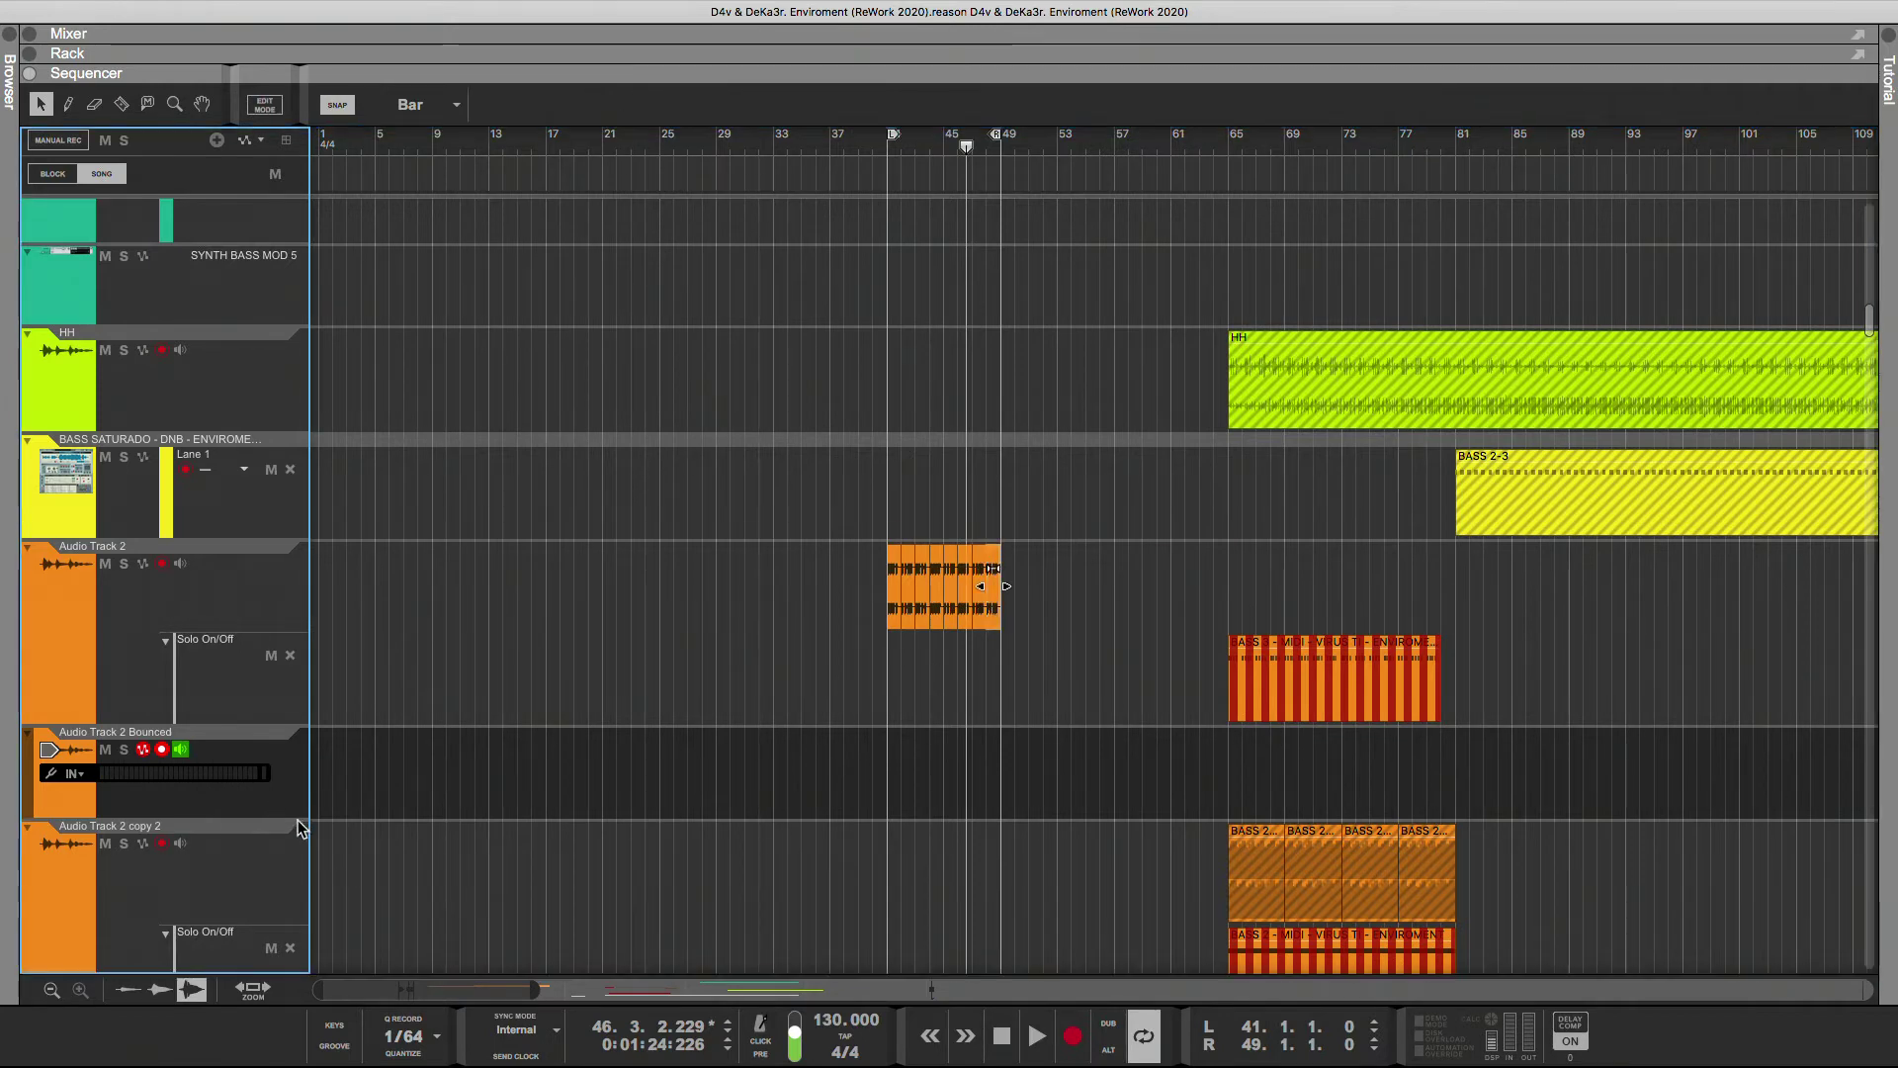
{"action": "key", "text": "Delete"}
{"action": "key", "text": "Escape"}
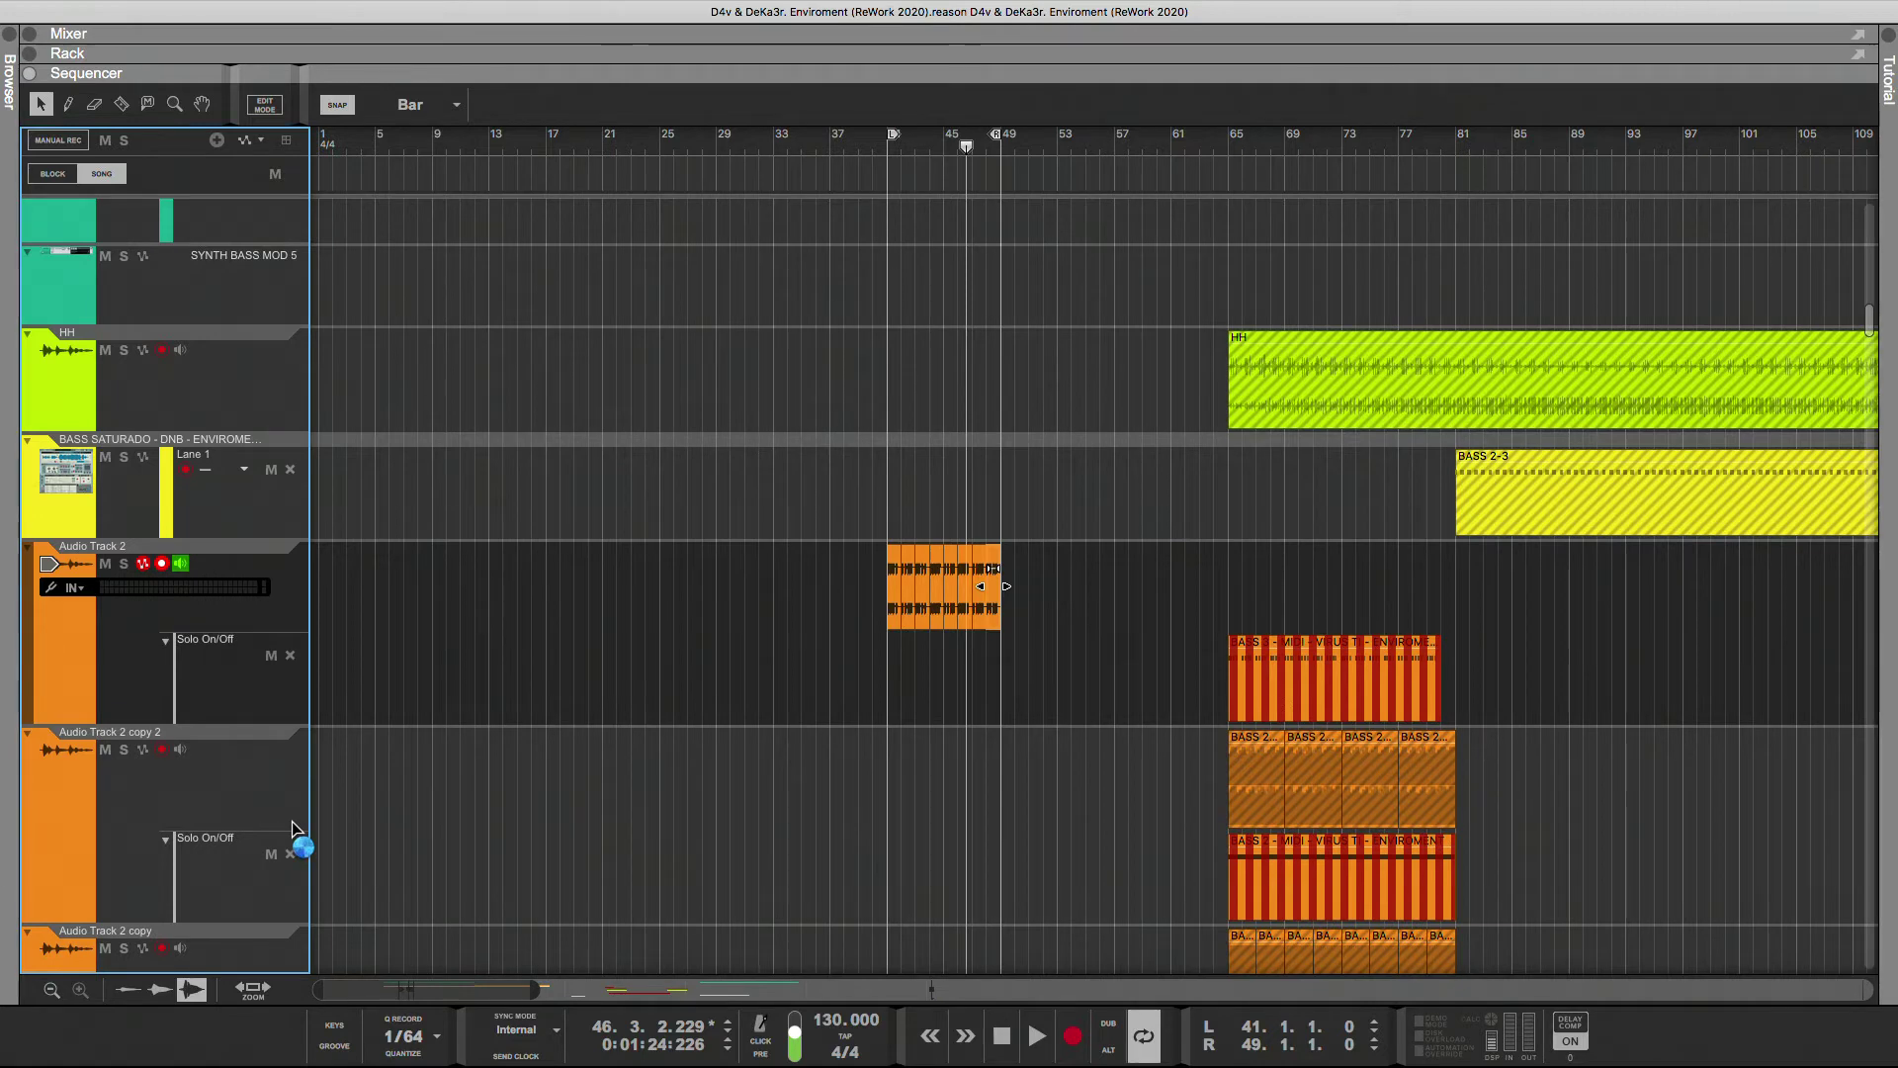
- Start loop playback and reveal the Audio Track 2 device in the rack above the sequencer
{"action": "left_click", "coordinate": [1026, 1036]}
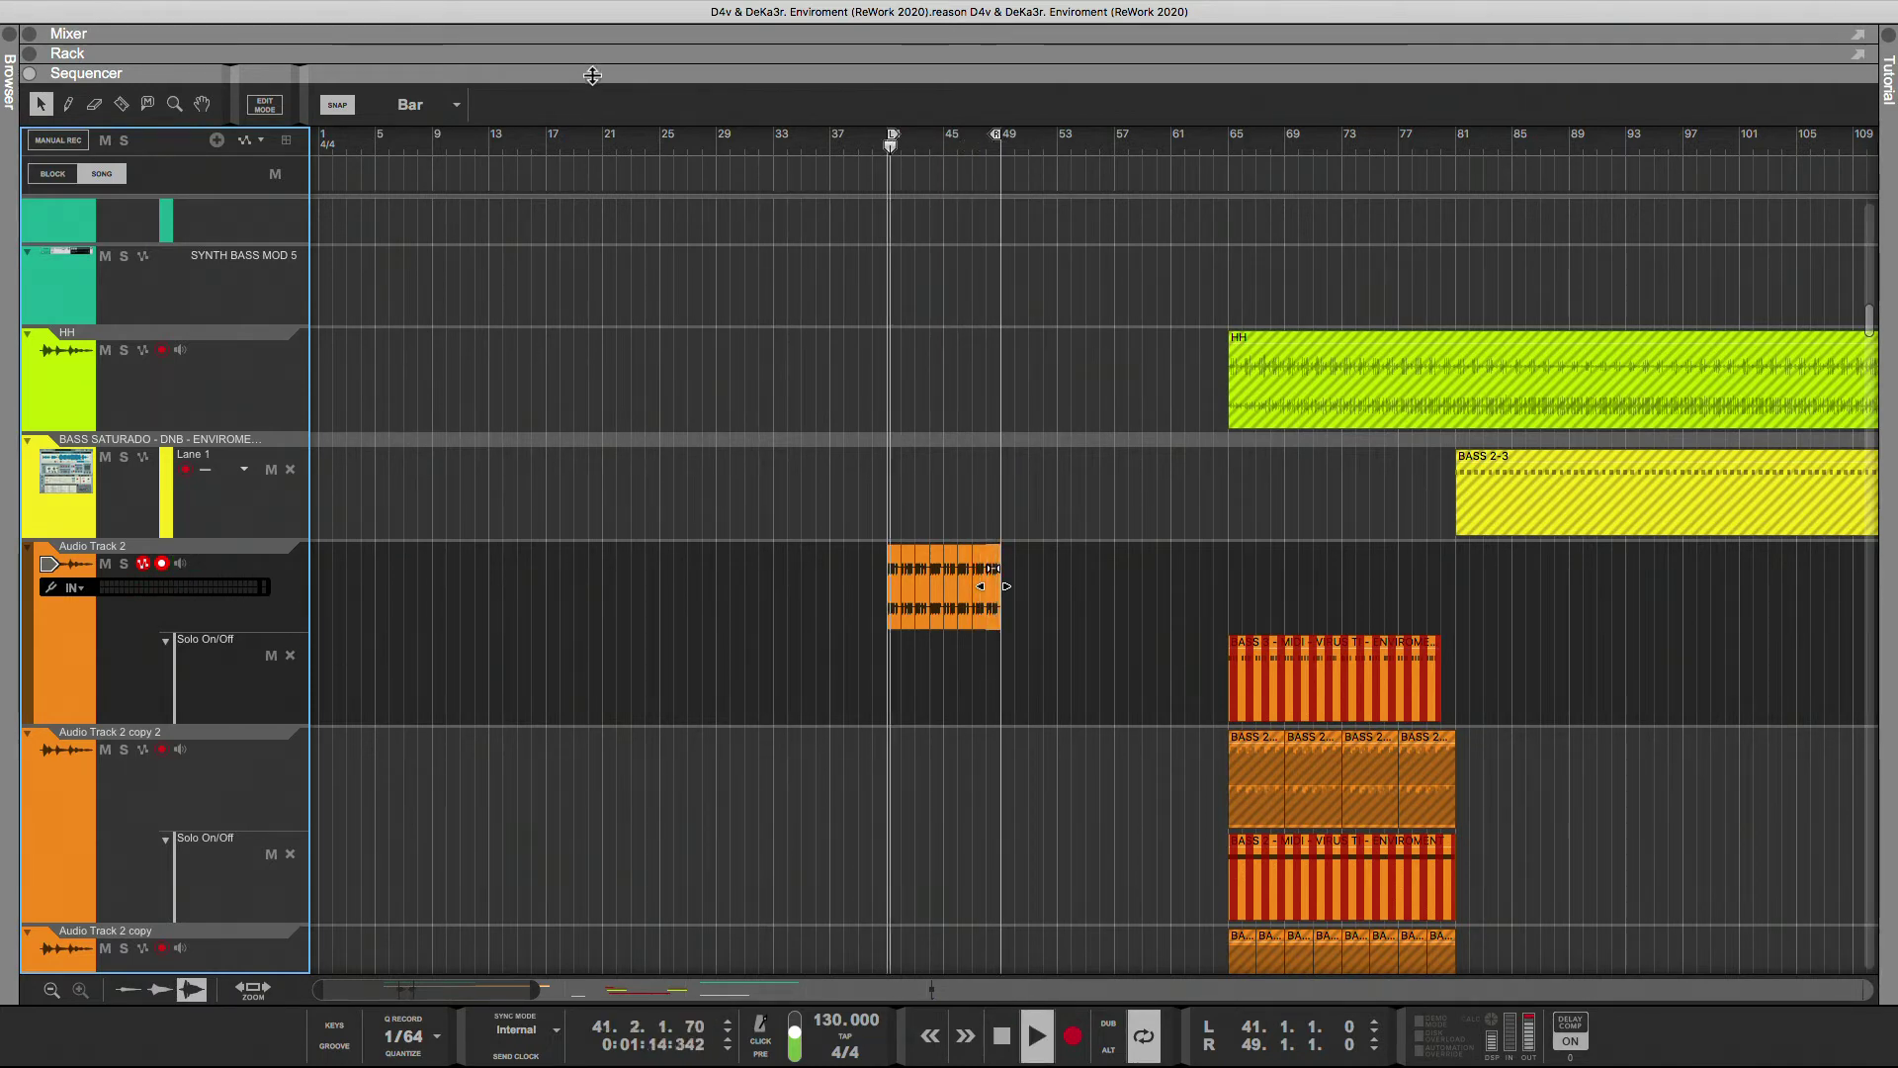
{"action": "left_click_drag", "start_coordinate": [590, 73], "coordinate": [576, 319]}
{"action": "left_click", "coordinate": [227, 835]}
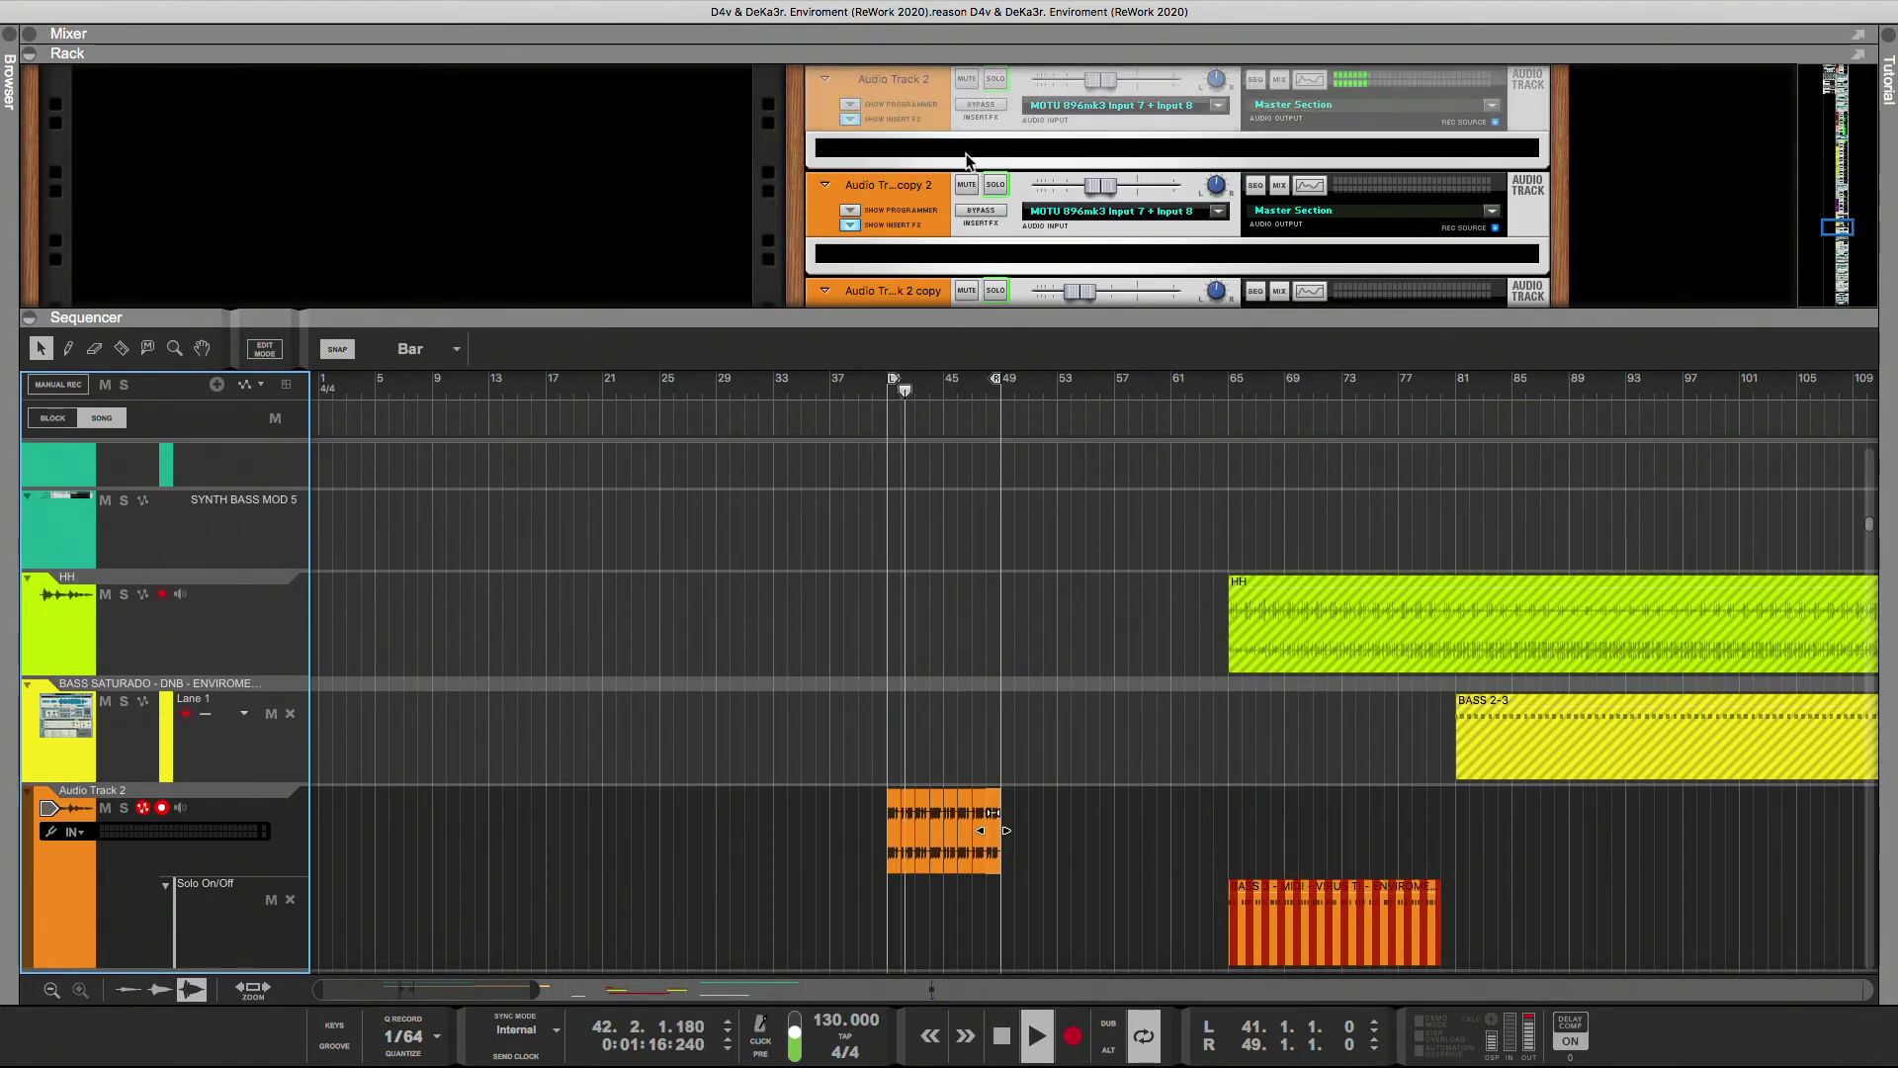
{"action": "scroll", "coordinate": [1118, 180], "scroll_direction": "up", "scroll_amount": 2}
- Lower the level of Audio Track 2 in the rack and set its pan to 16
{"action": "left_click", "coordinate": [1125, 170]}
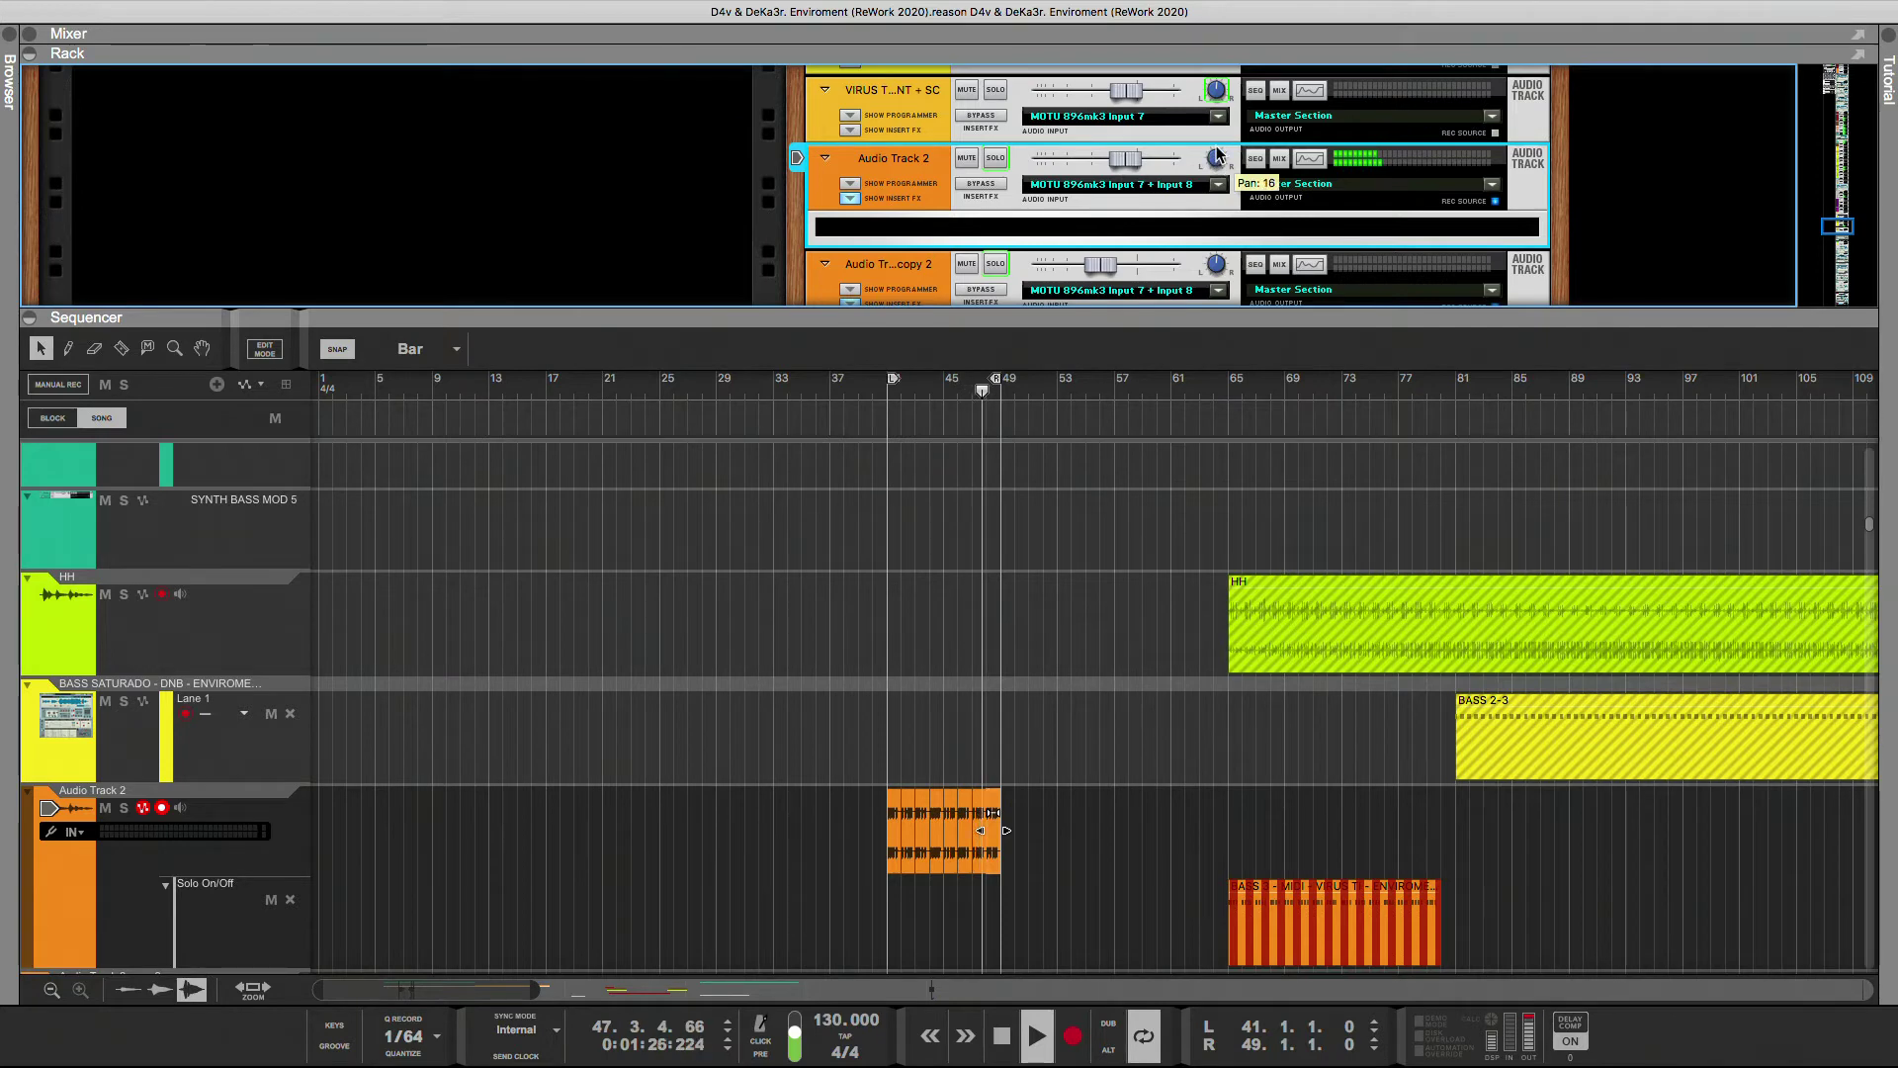
{"action": "left_click_drag", "start_coordinate": [1139, 166], "coordinate": [1210, 173]}
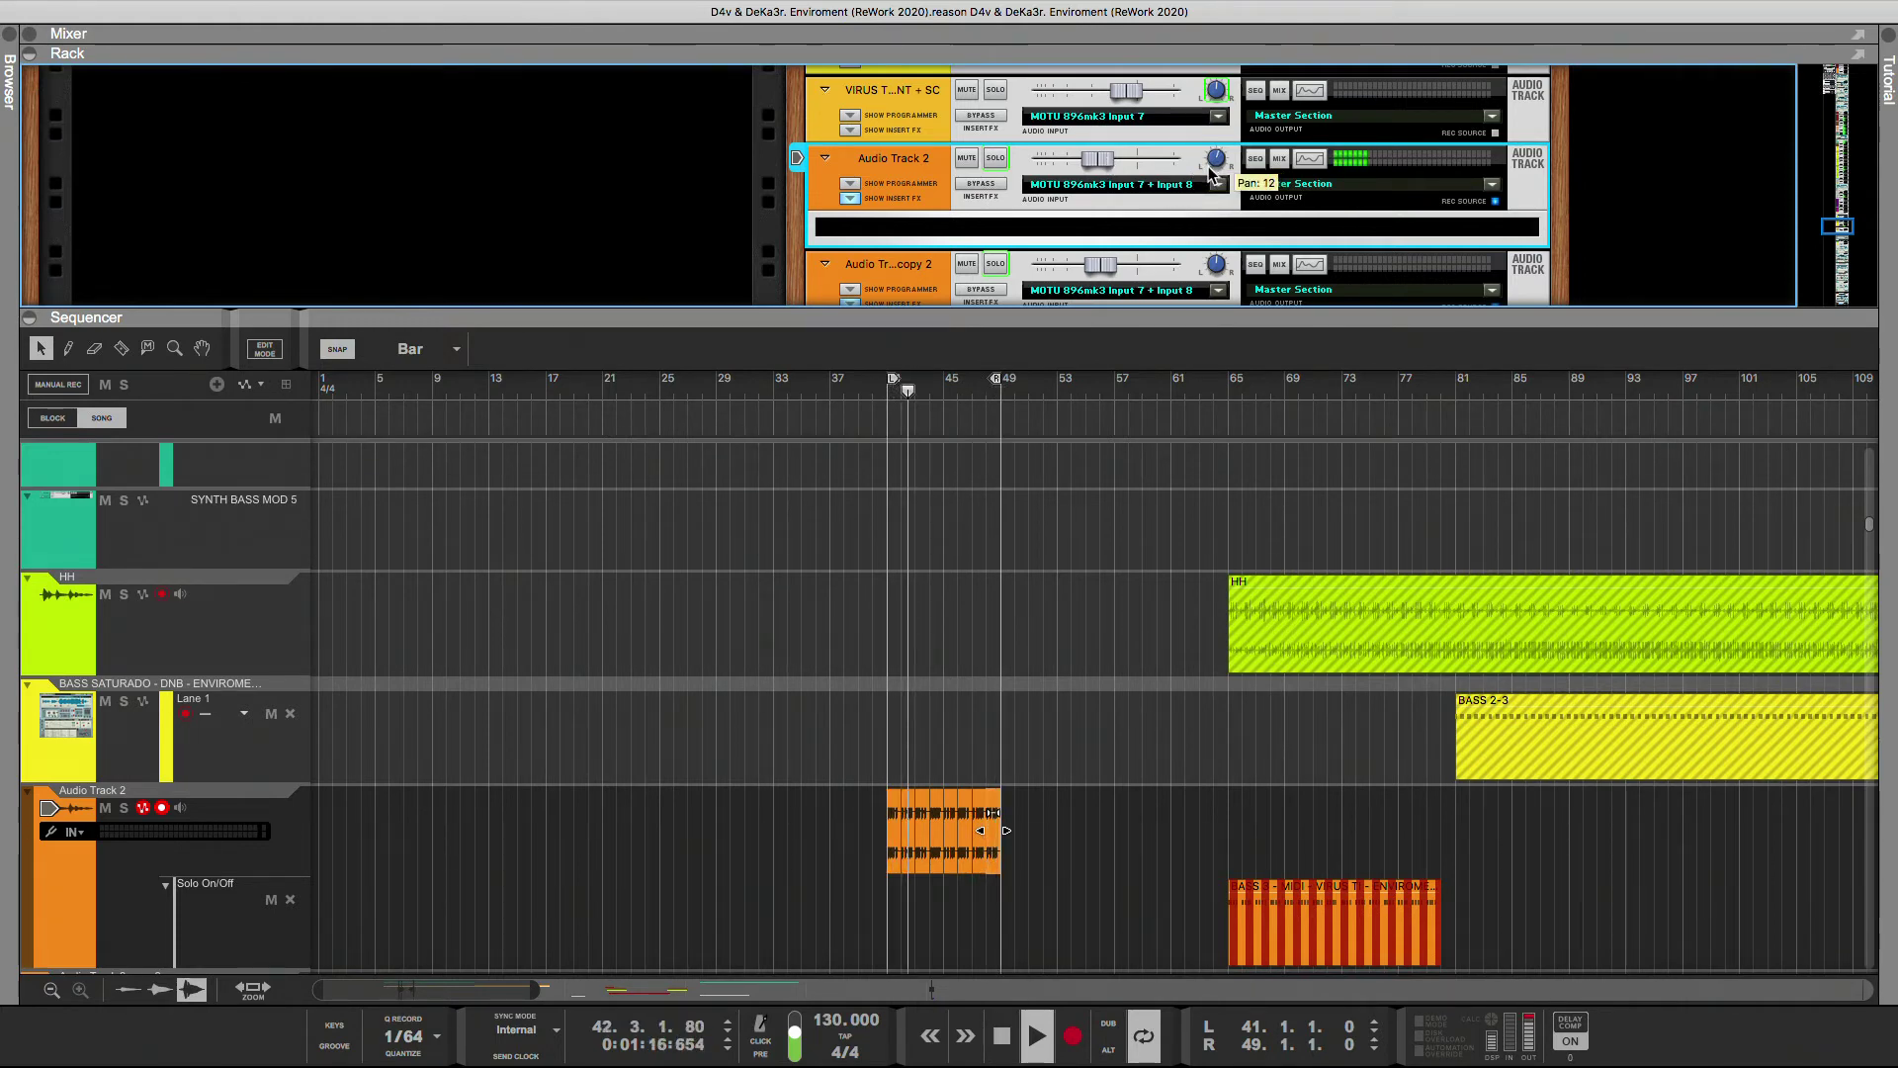
{"action": "left_click_drag", "start_coordinate": [1212, 173], "coordinate": [1210, 170]}
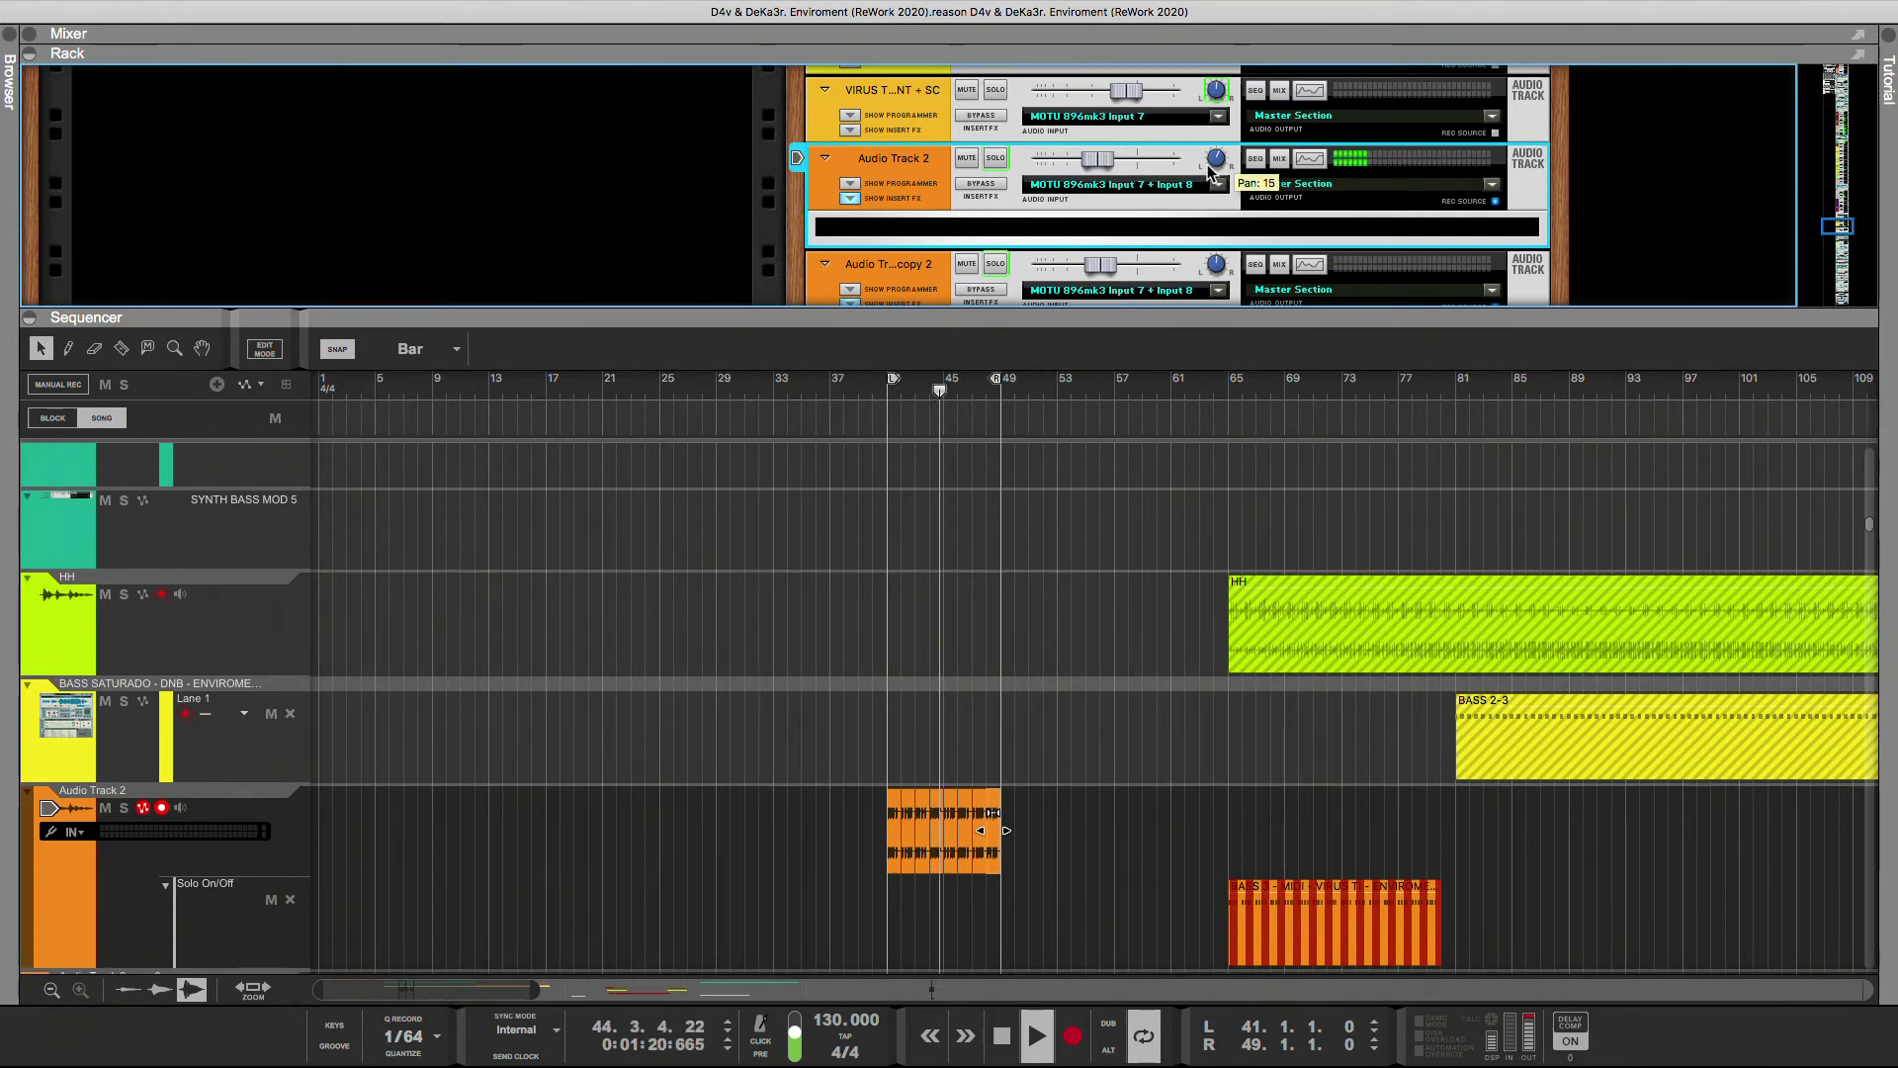
{"action": "left_click_drag", "start_coordinate": [1210, 170], "coordinate": [1178, 182]}
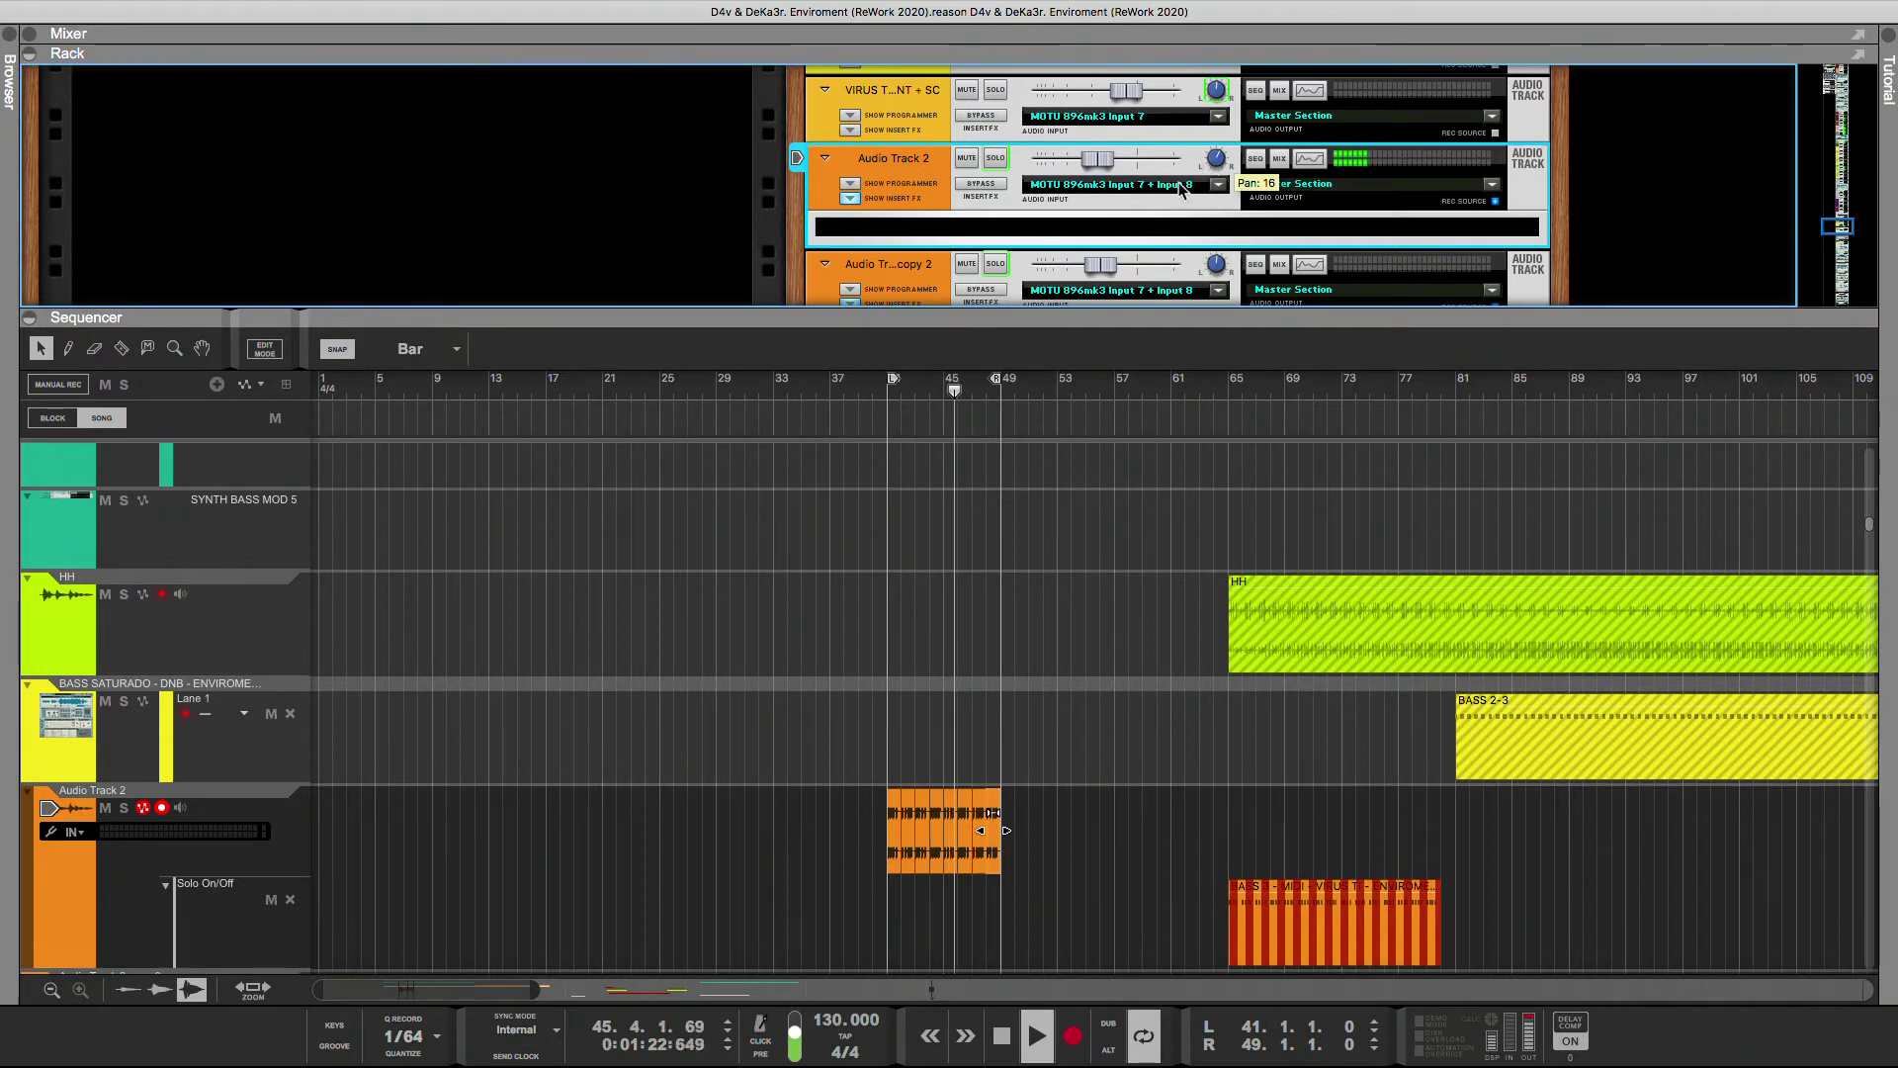
{"action": "scroll", "coordinate": [1058, 798], "scroll_direction": "down", "scroll_amount": 3}
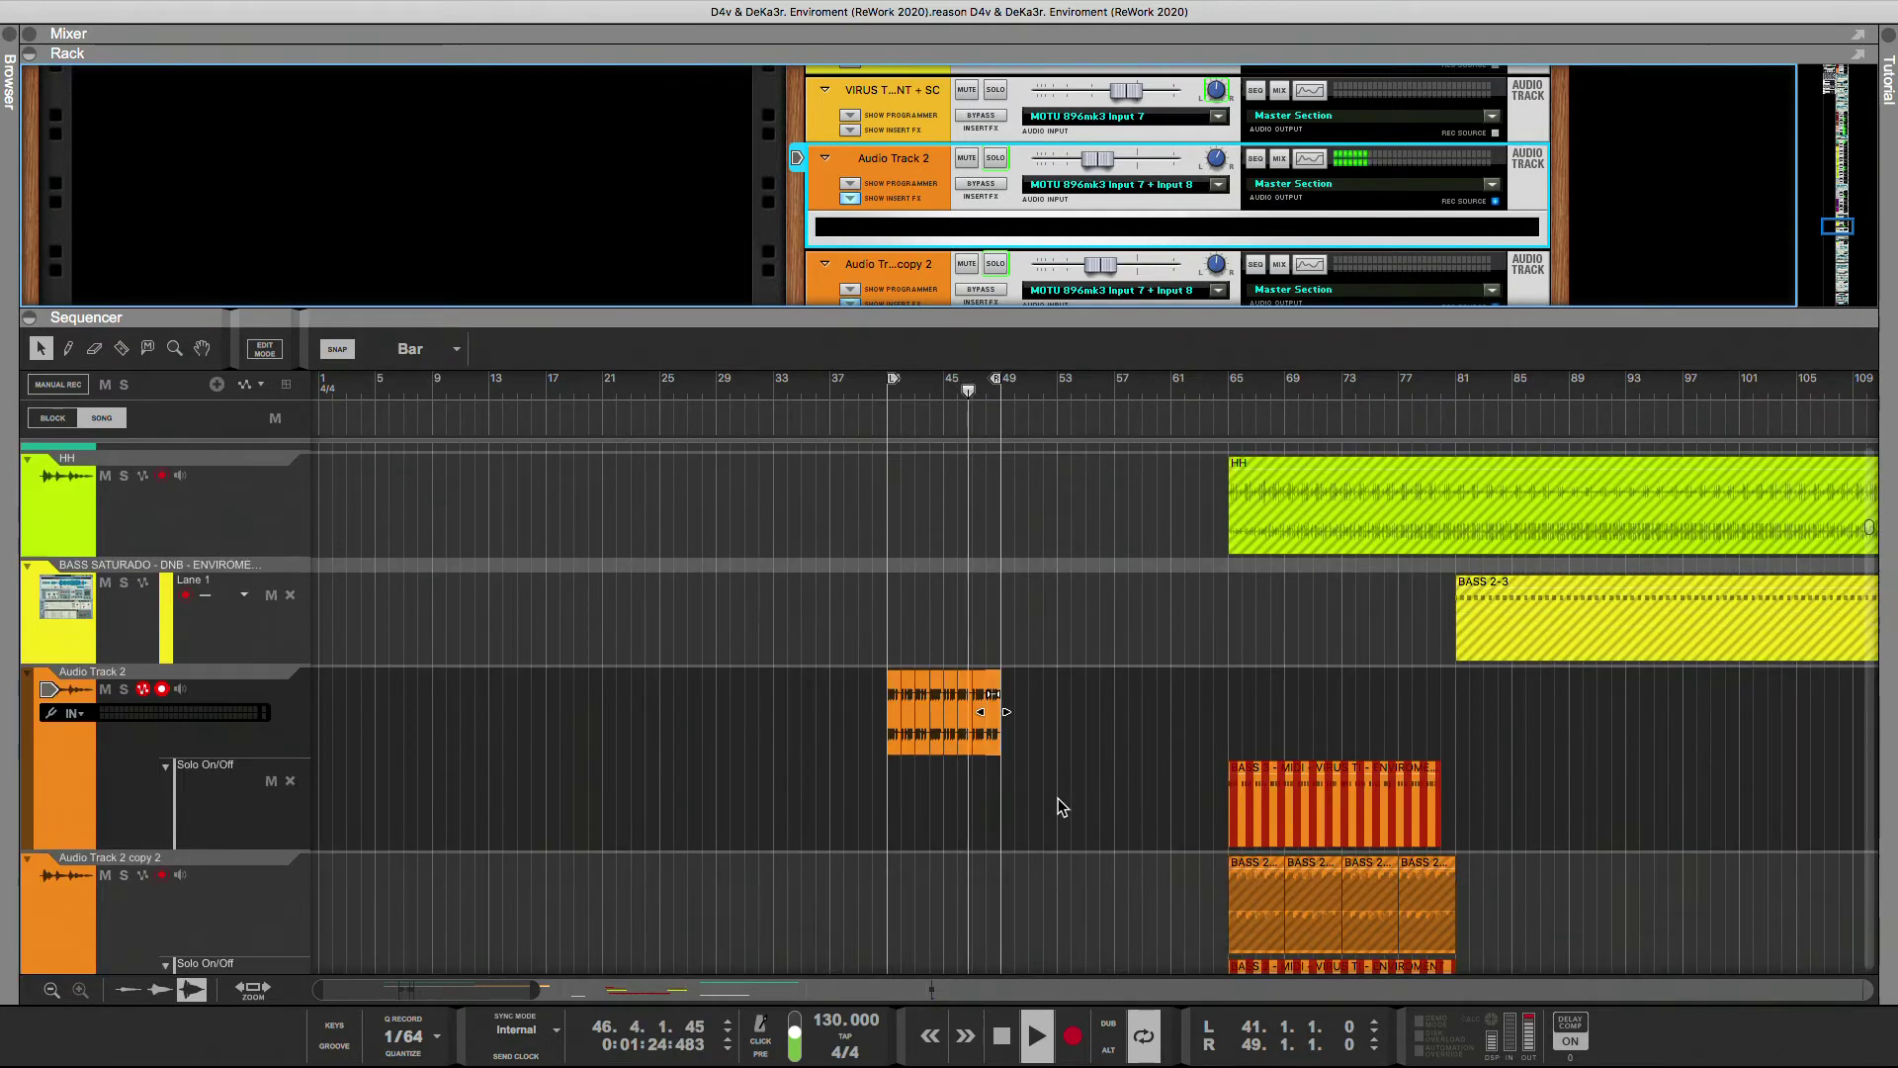
- Mute Audio Track 2 in the sequencer
{"action": "scroll", "coordinate": [1145, 868], "scroll_direction": "down", "scroll_amount": 3}
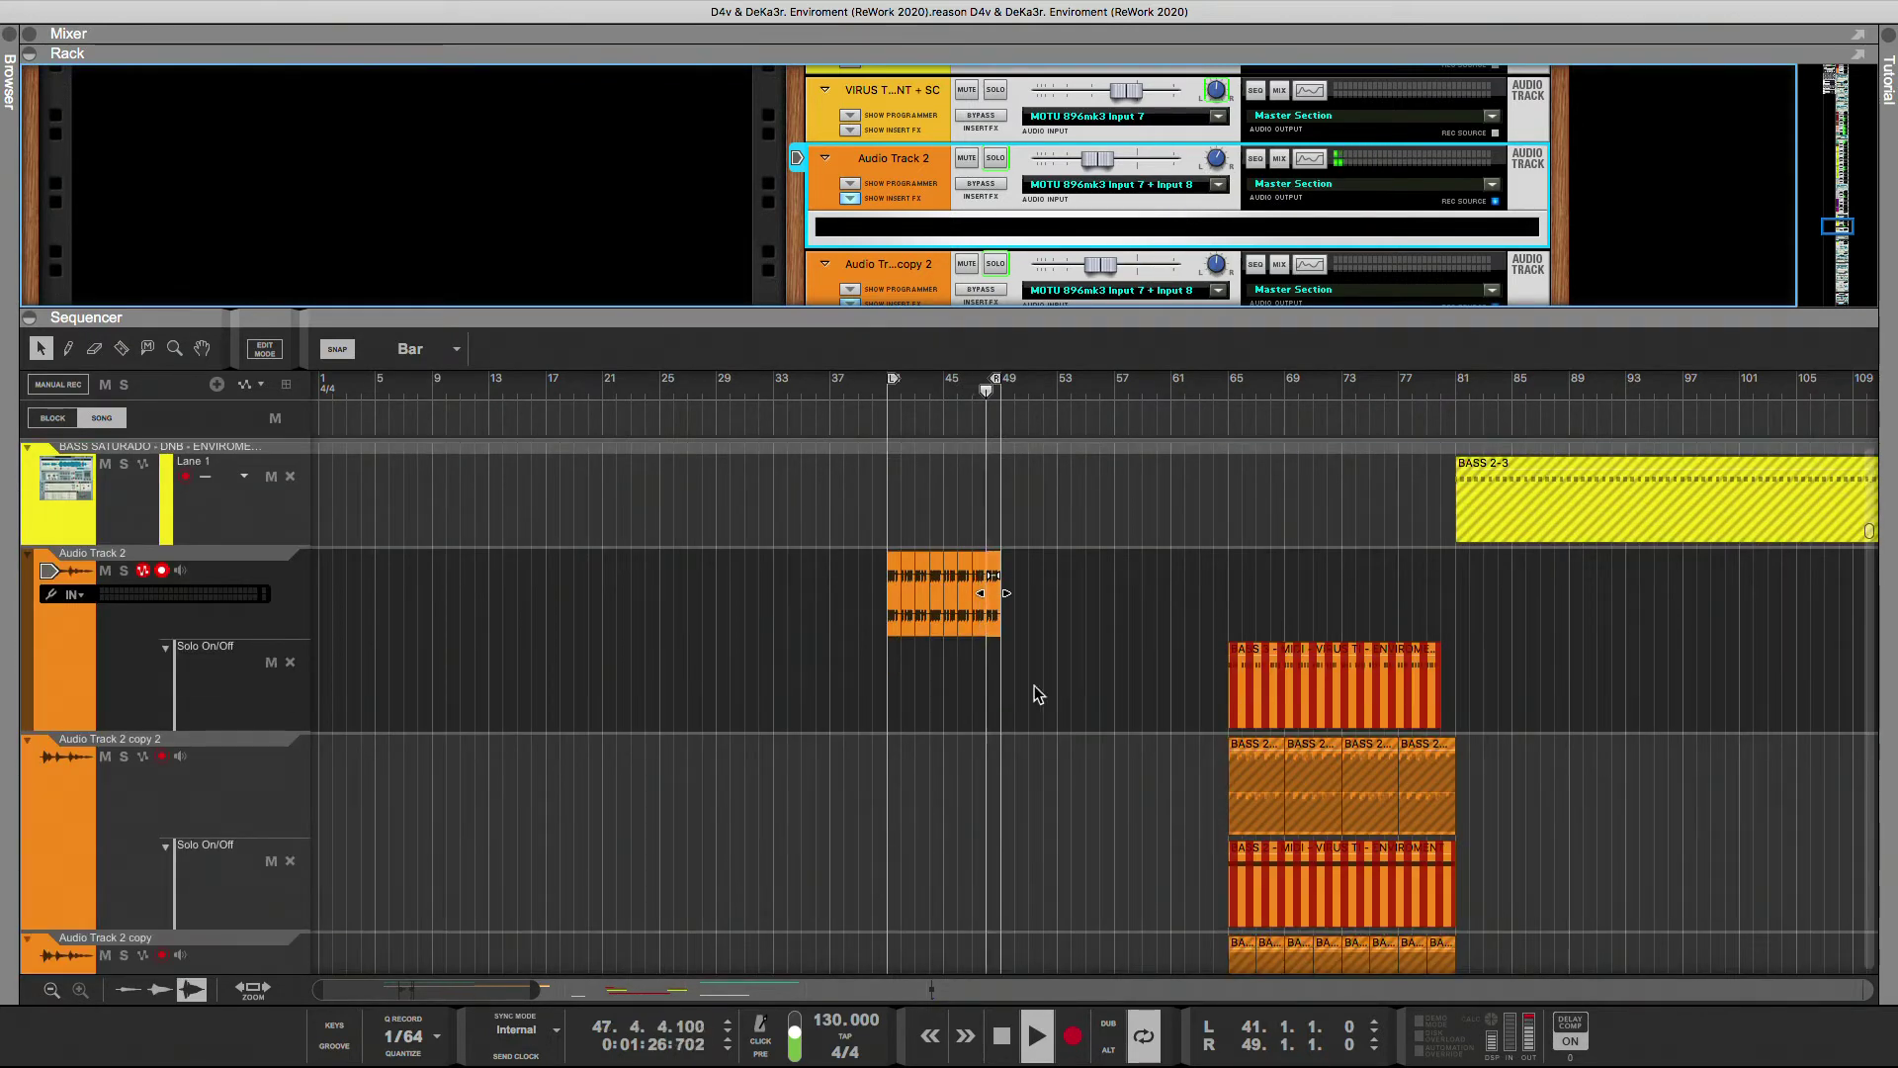
{"action": "left_click", "coordinate": [1074, 607]}
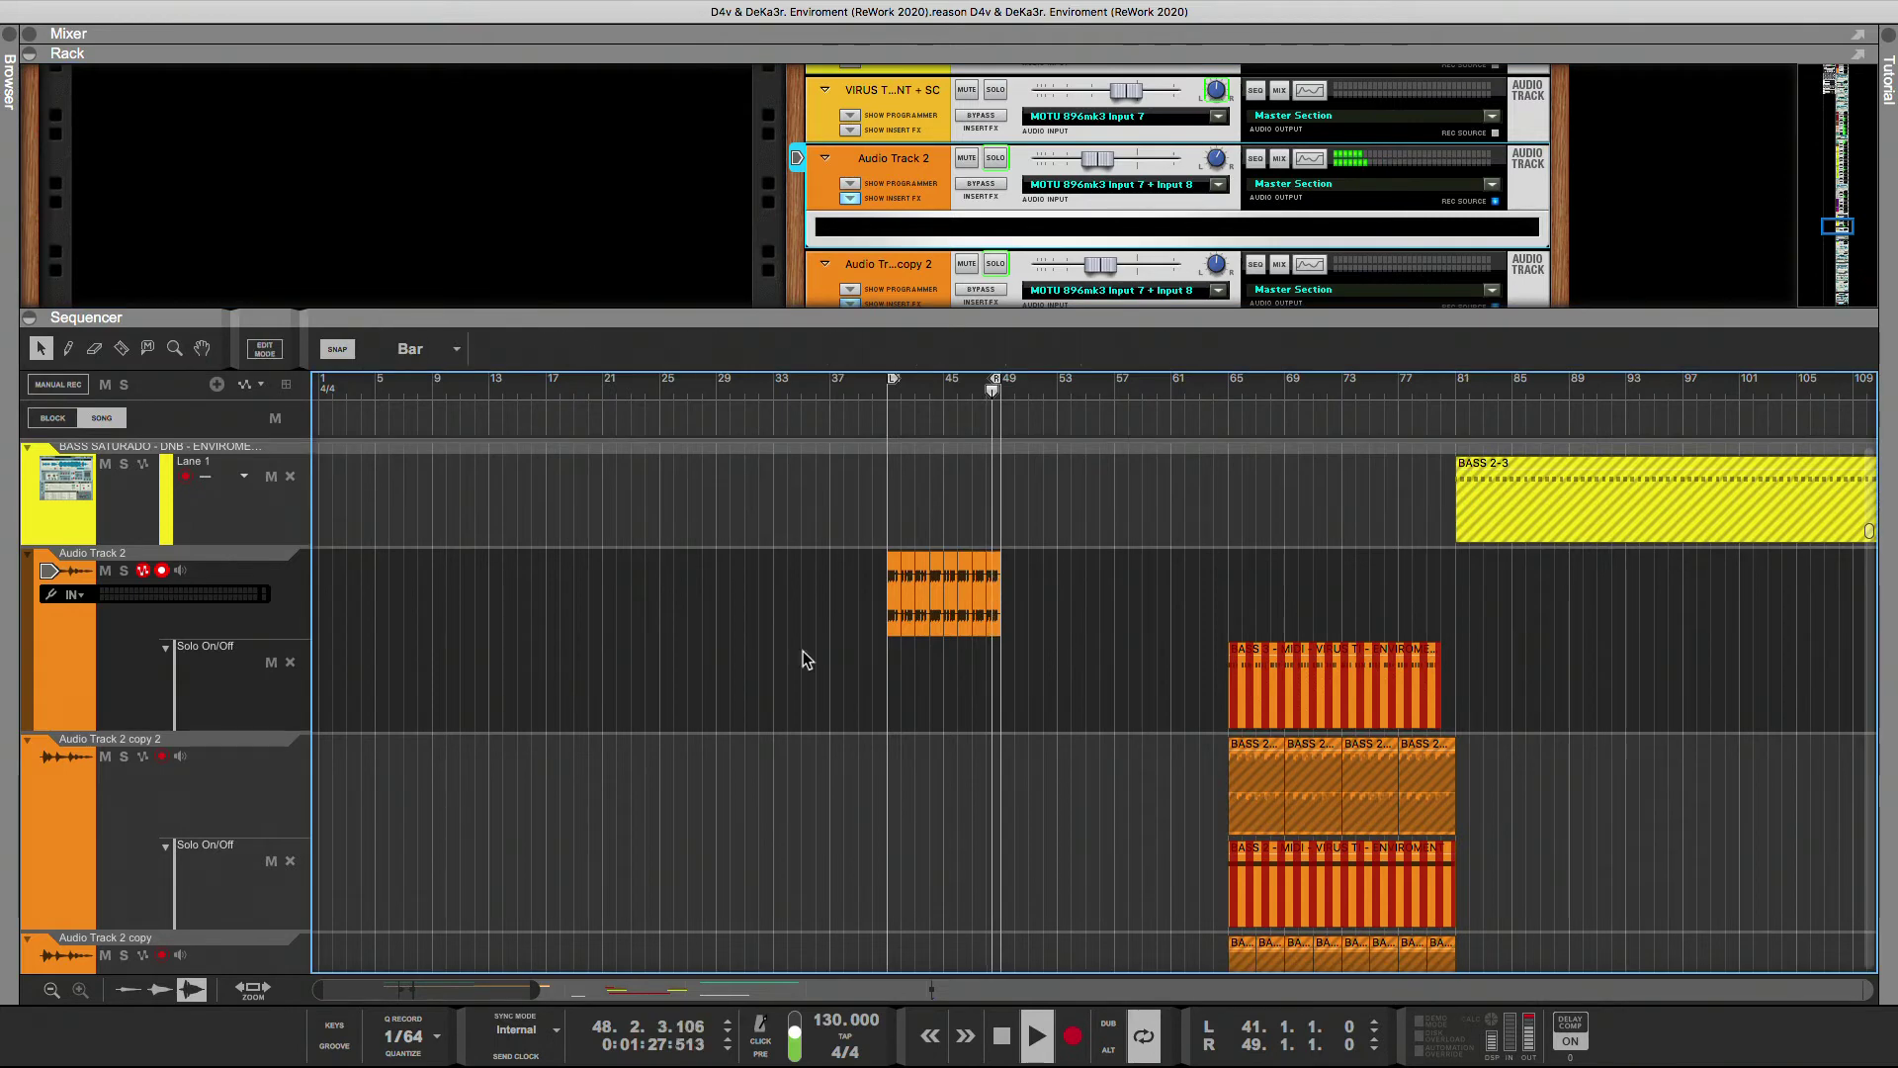
{"action": "left_click", "coordinate": [106, 573]}
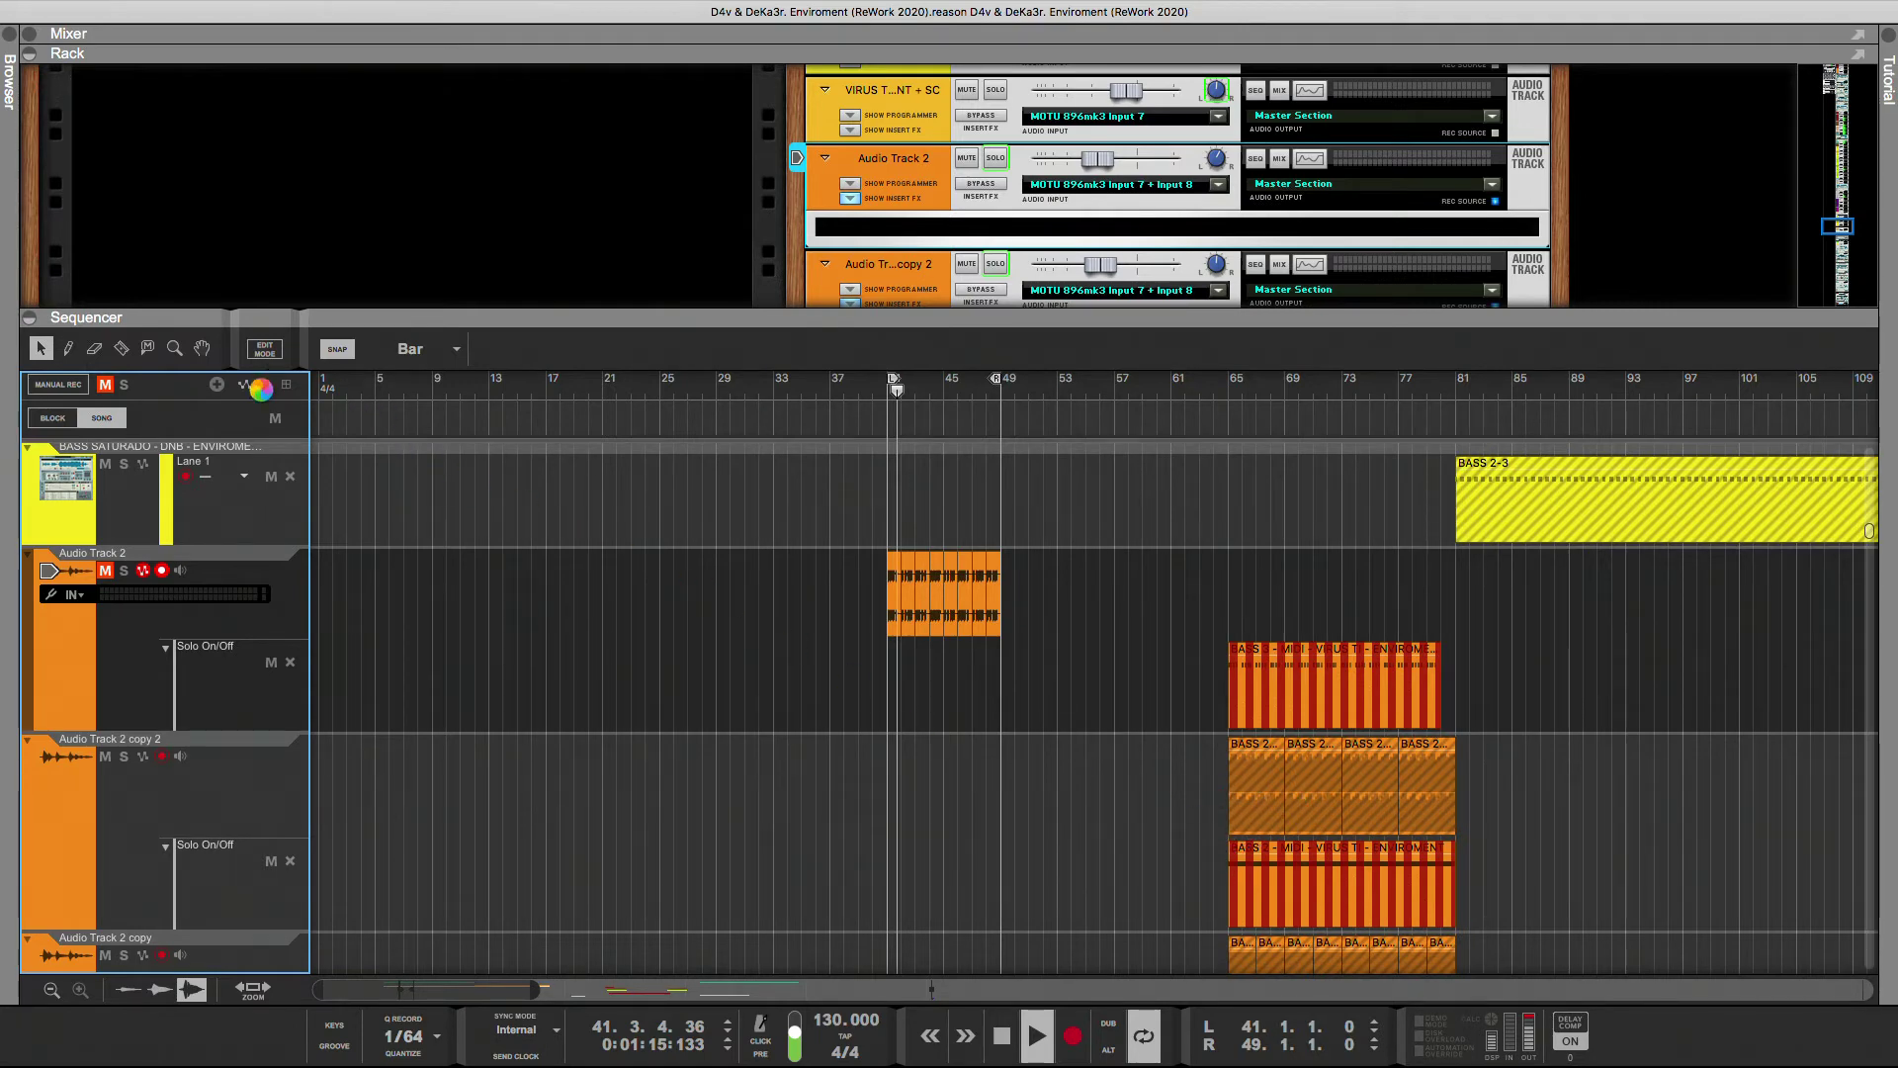
- Unmute the first BASS 2 clip at bar 65 on Audio Track 2 copy 2 and copy it to bar 41
{"action": "left_click", "coordinate": [148, 349]}
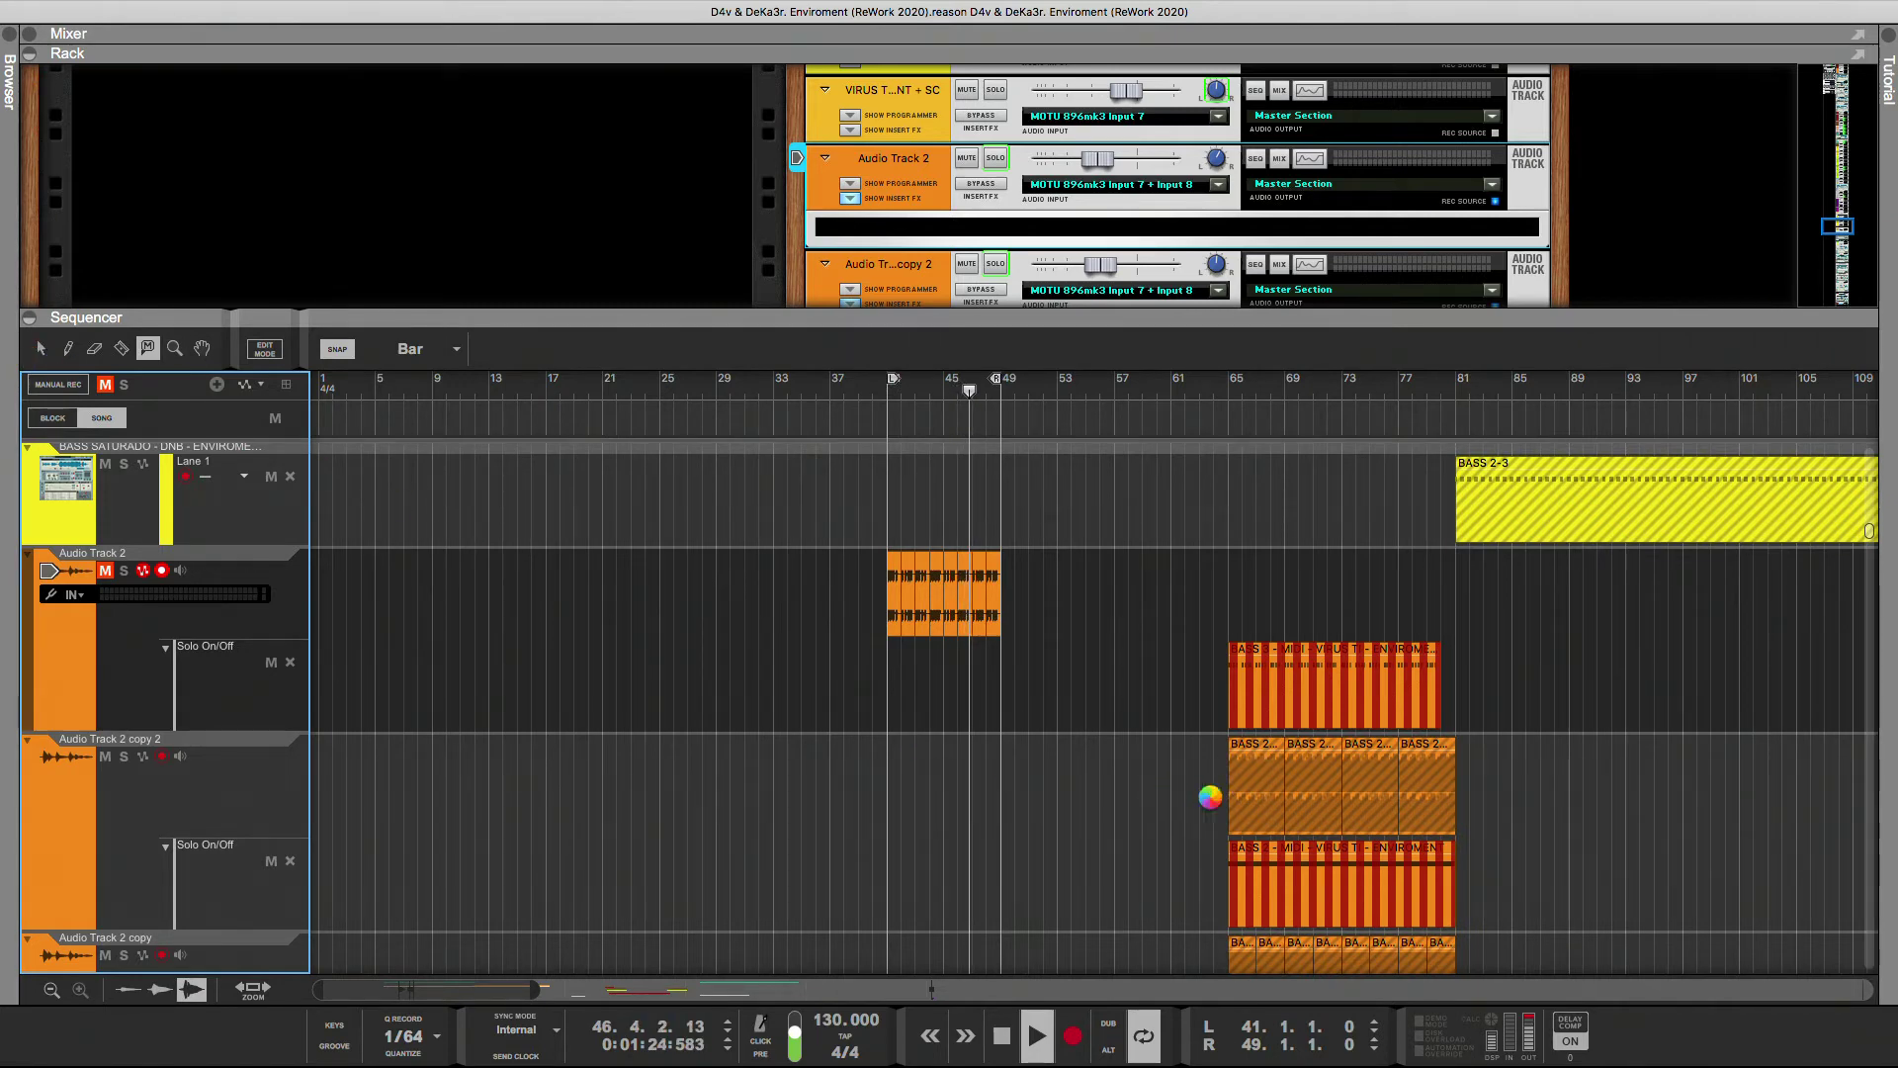
{"action": "left_click", "coordinate": [1251, 797]}
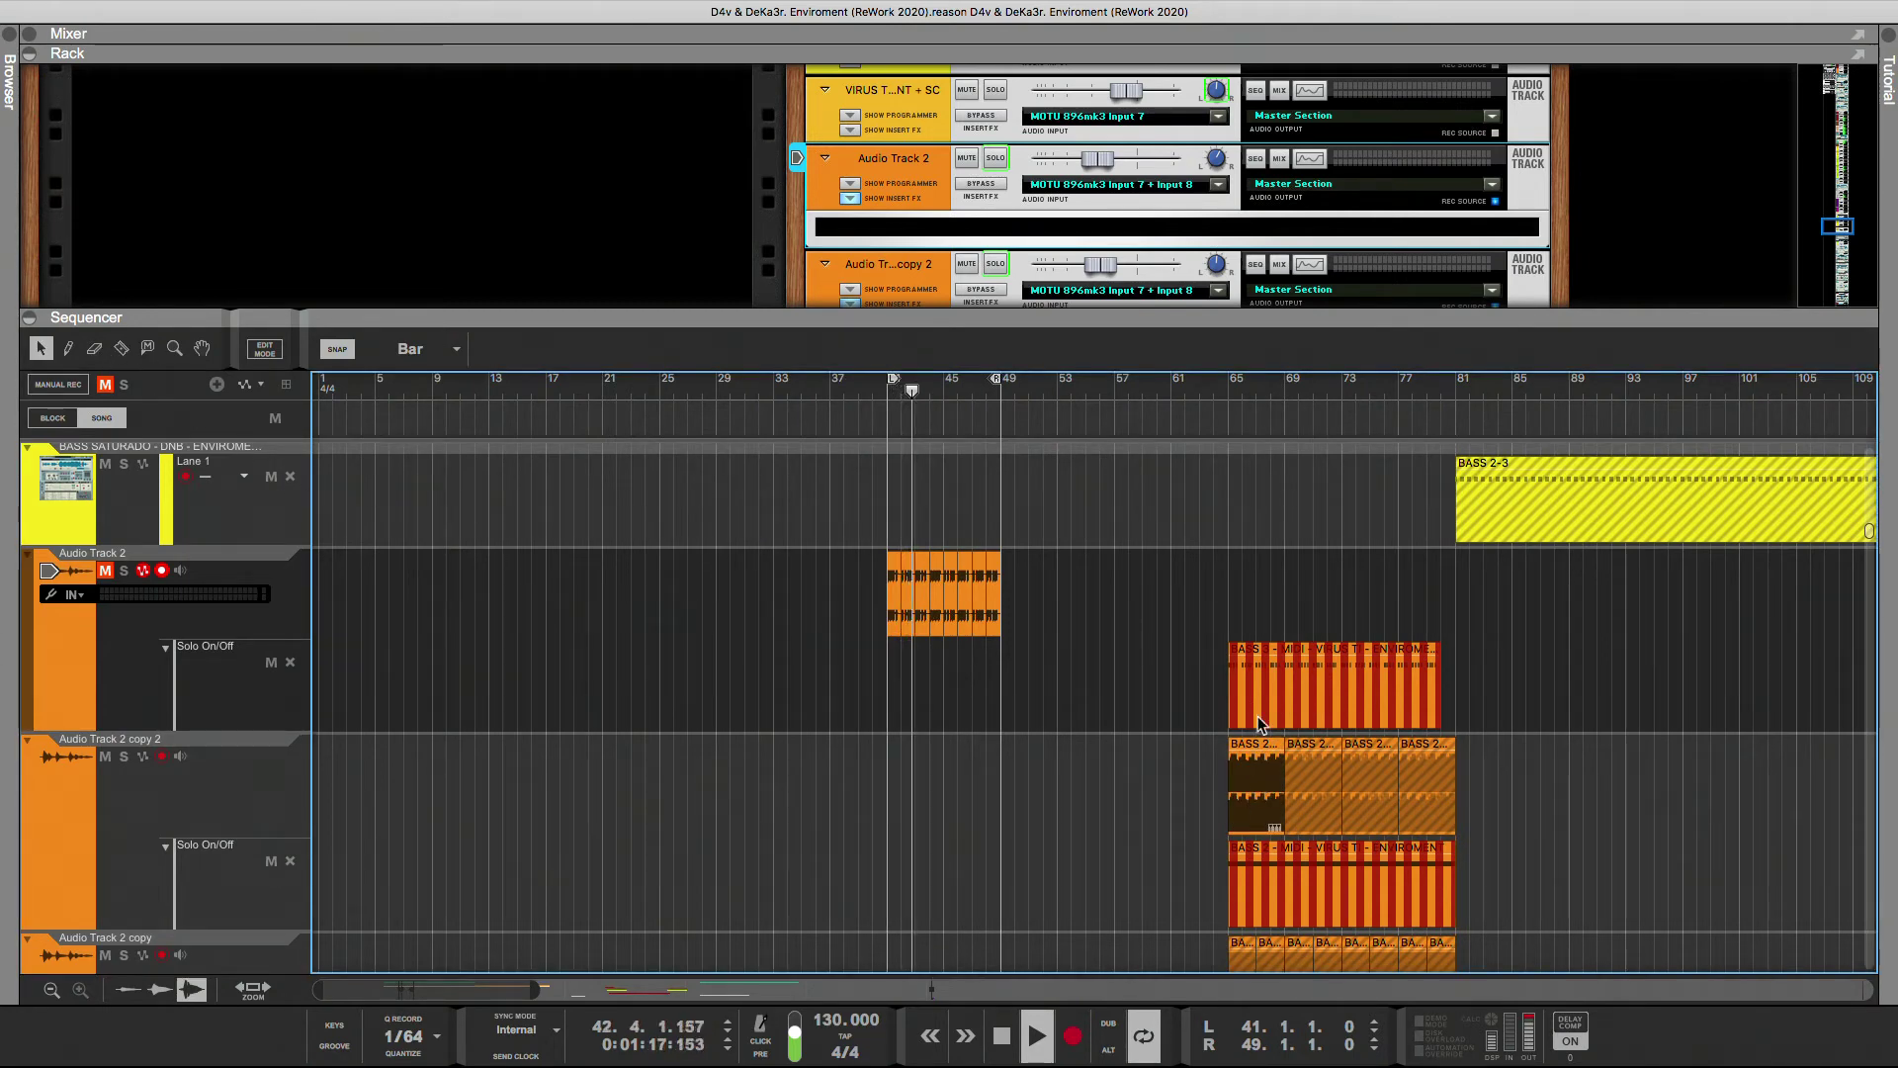
{"action": "left_click_drag", "start_coordinate": [1254, 781], "coordinate": [912, 778]}
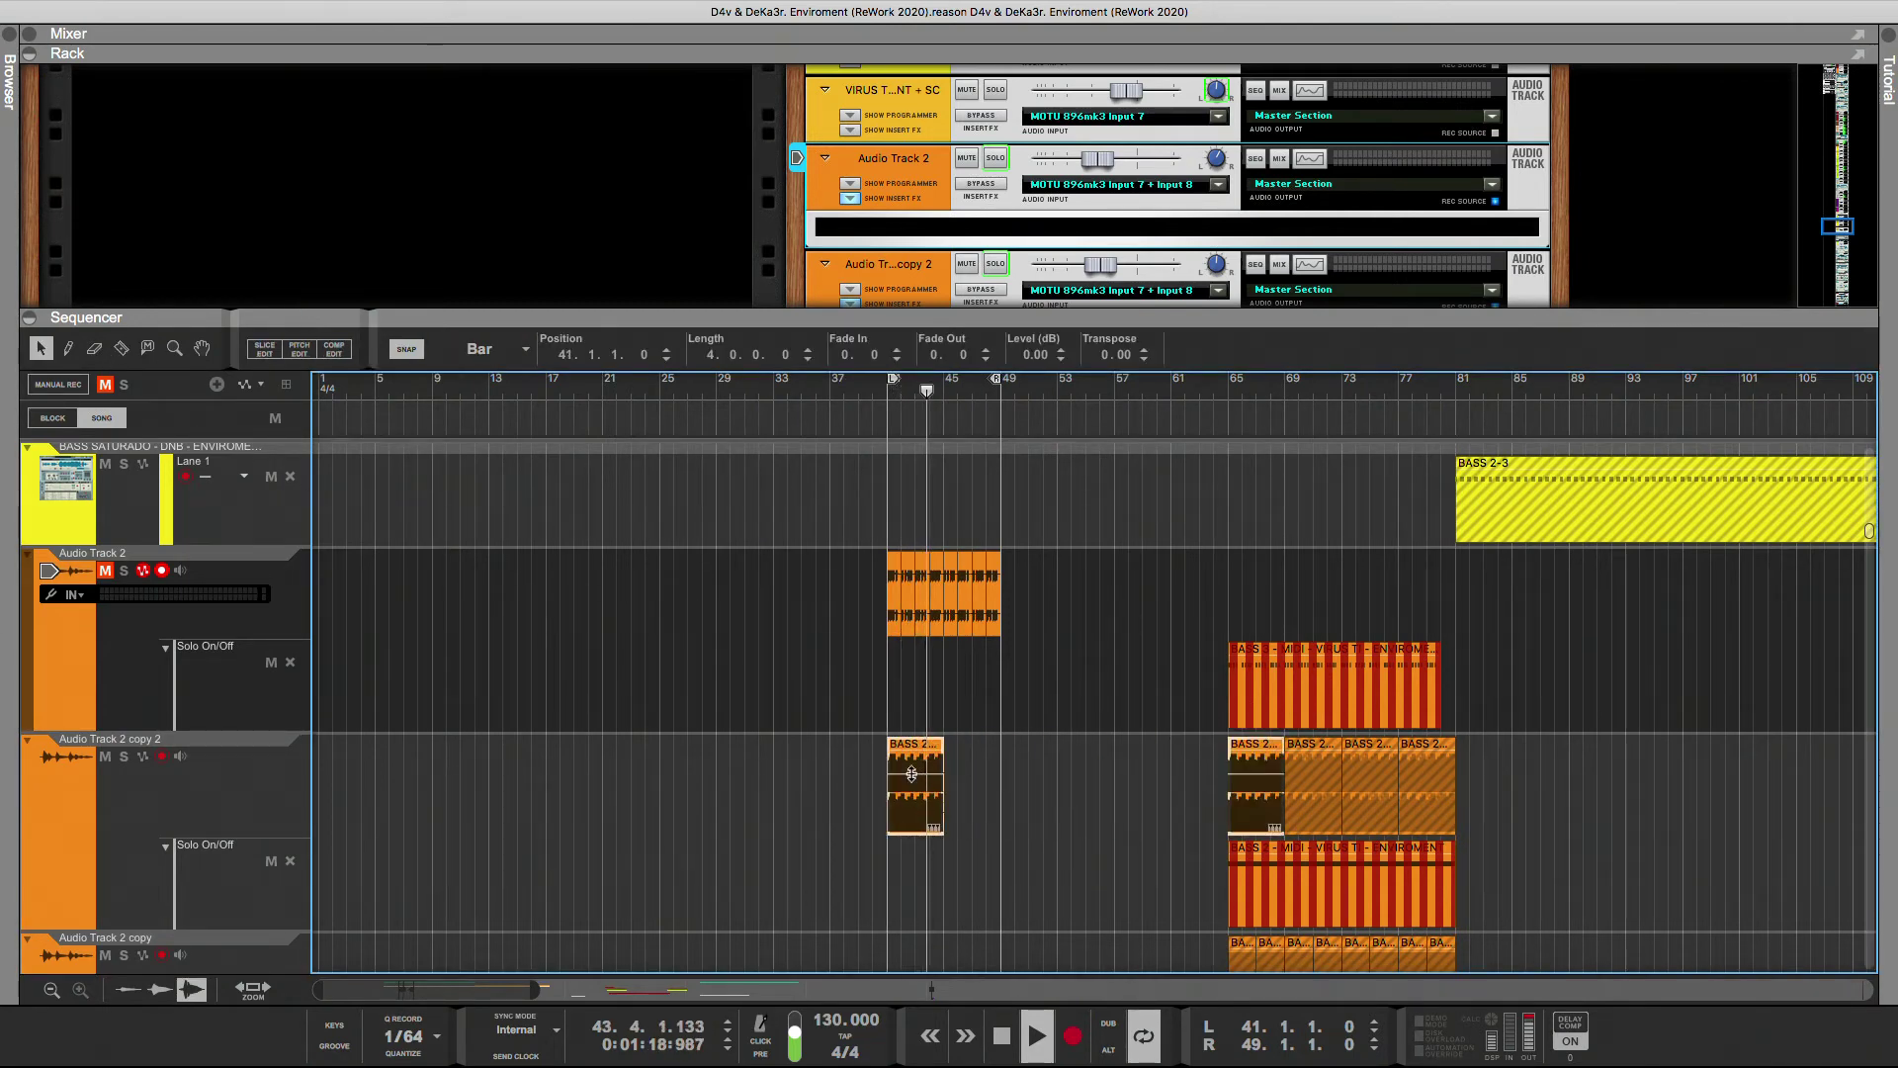
- Stop playback and delete the duplicated track Audio Track 2 copy 3
{"action": "left_click", "coordinate": [270, 785]}
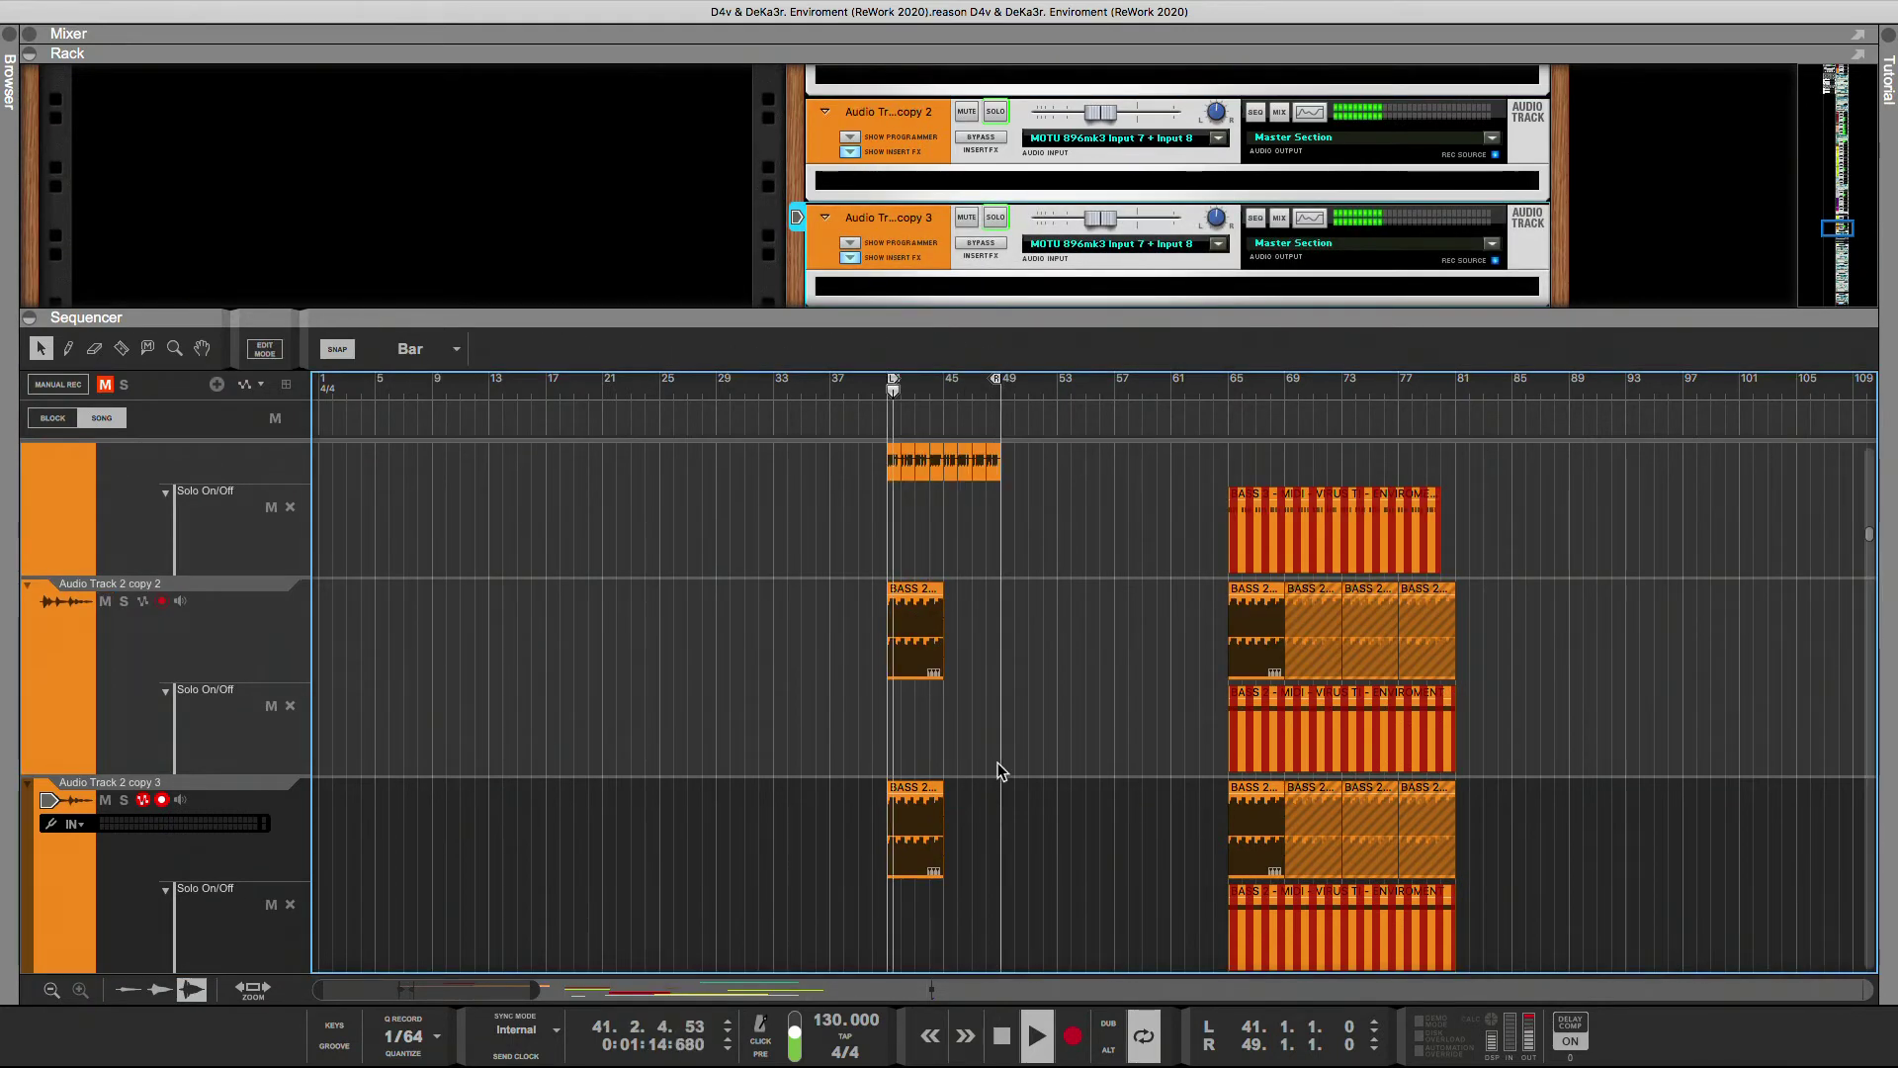
{"action": "key", "text": "space"}
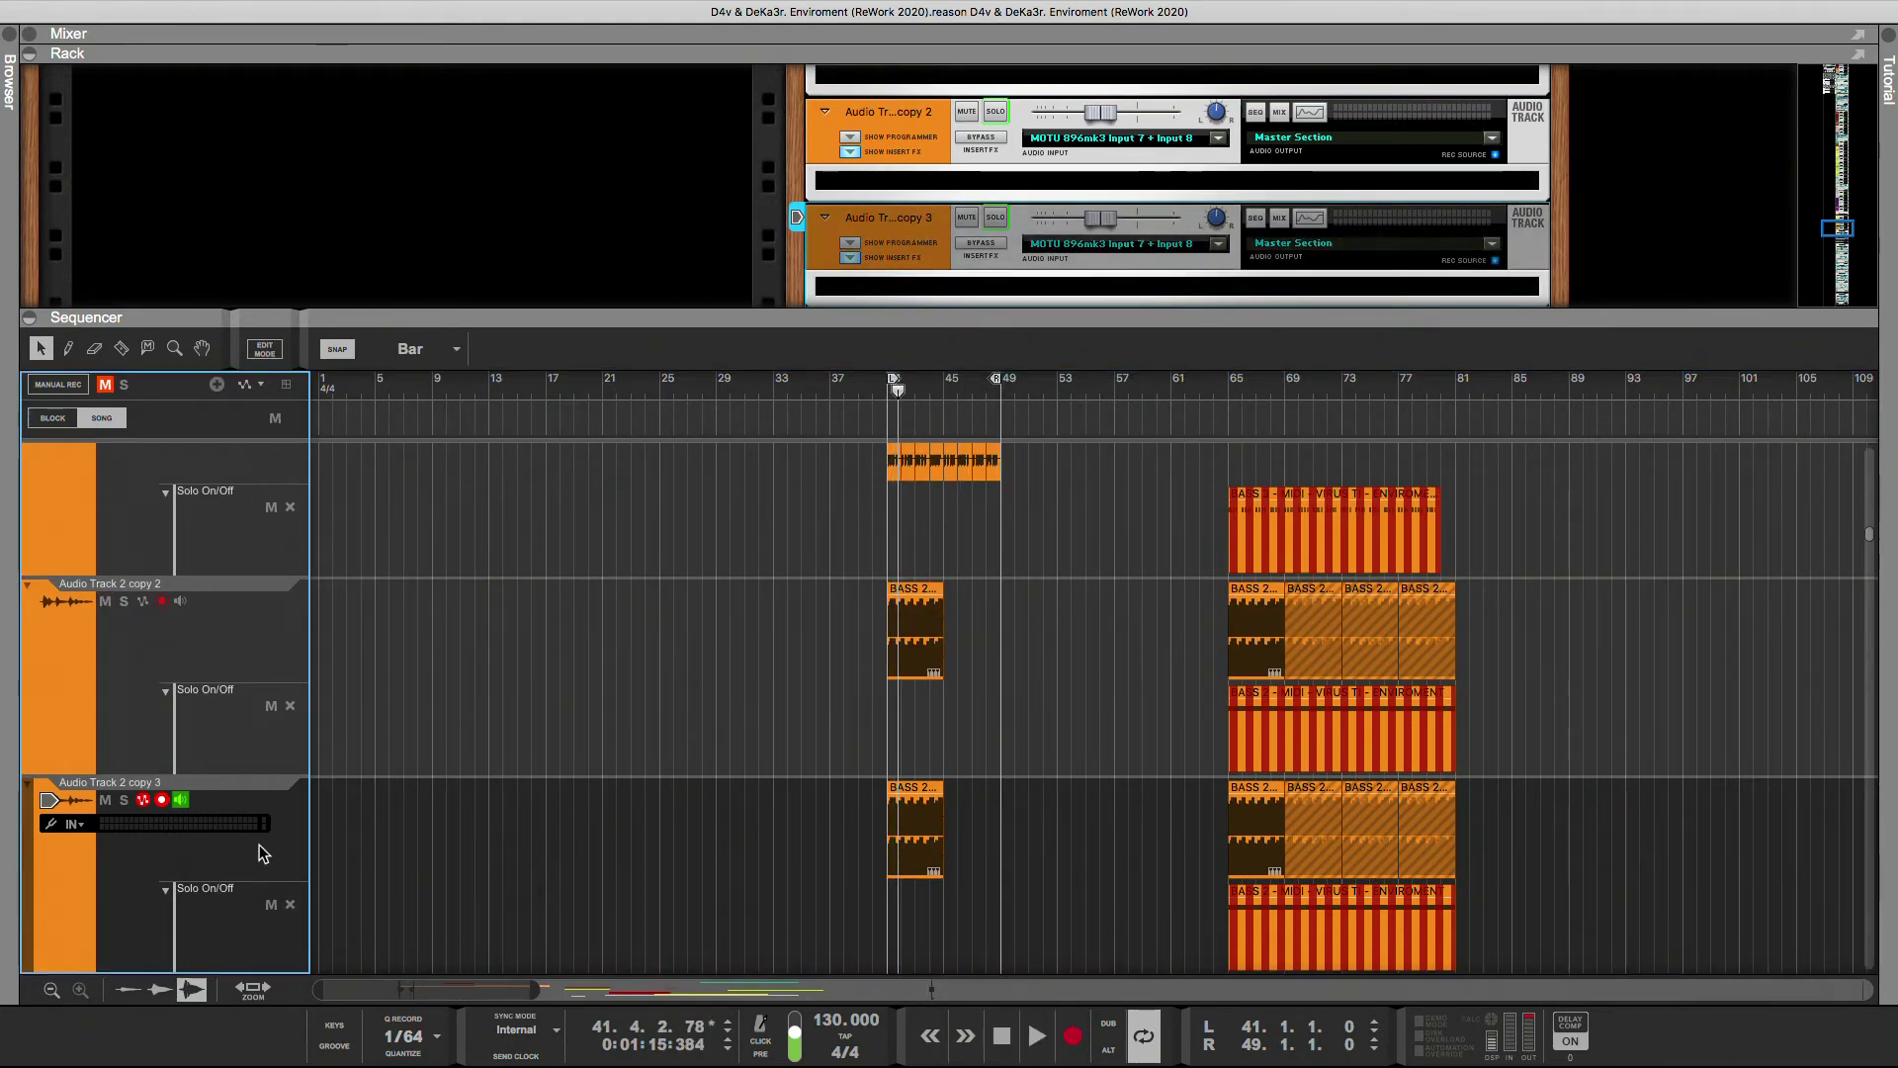
{"action": "key", "text": "Delete"}
{"action": "key", "text": "Return"}
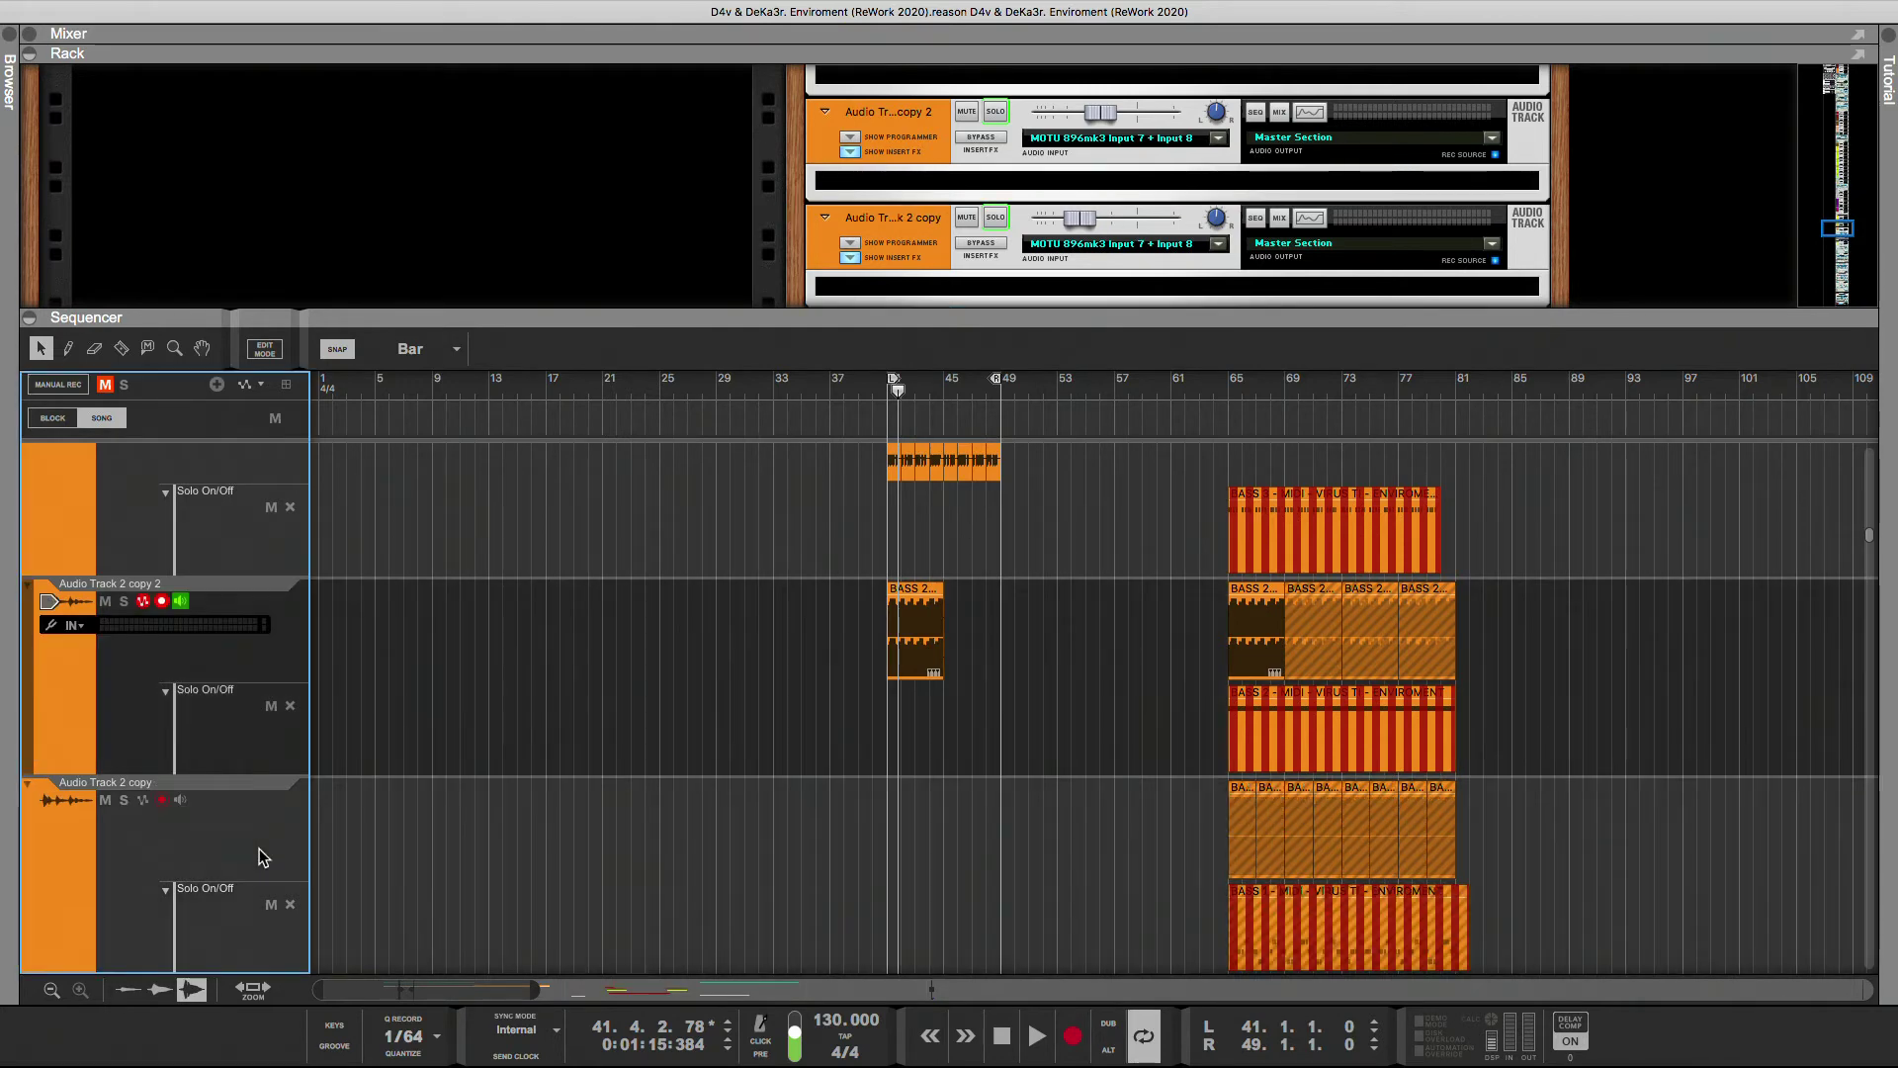
- Duplicate the BASS 2 clip at bar 41 on Audio Track 2 copy 2 to bar 45 and start playback
{"action": "scroll", "coordinate": [494, 865], "scroll_direction": "up", "scroll_amount": 3}
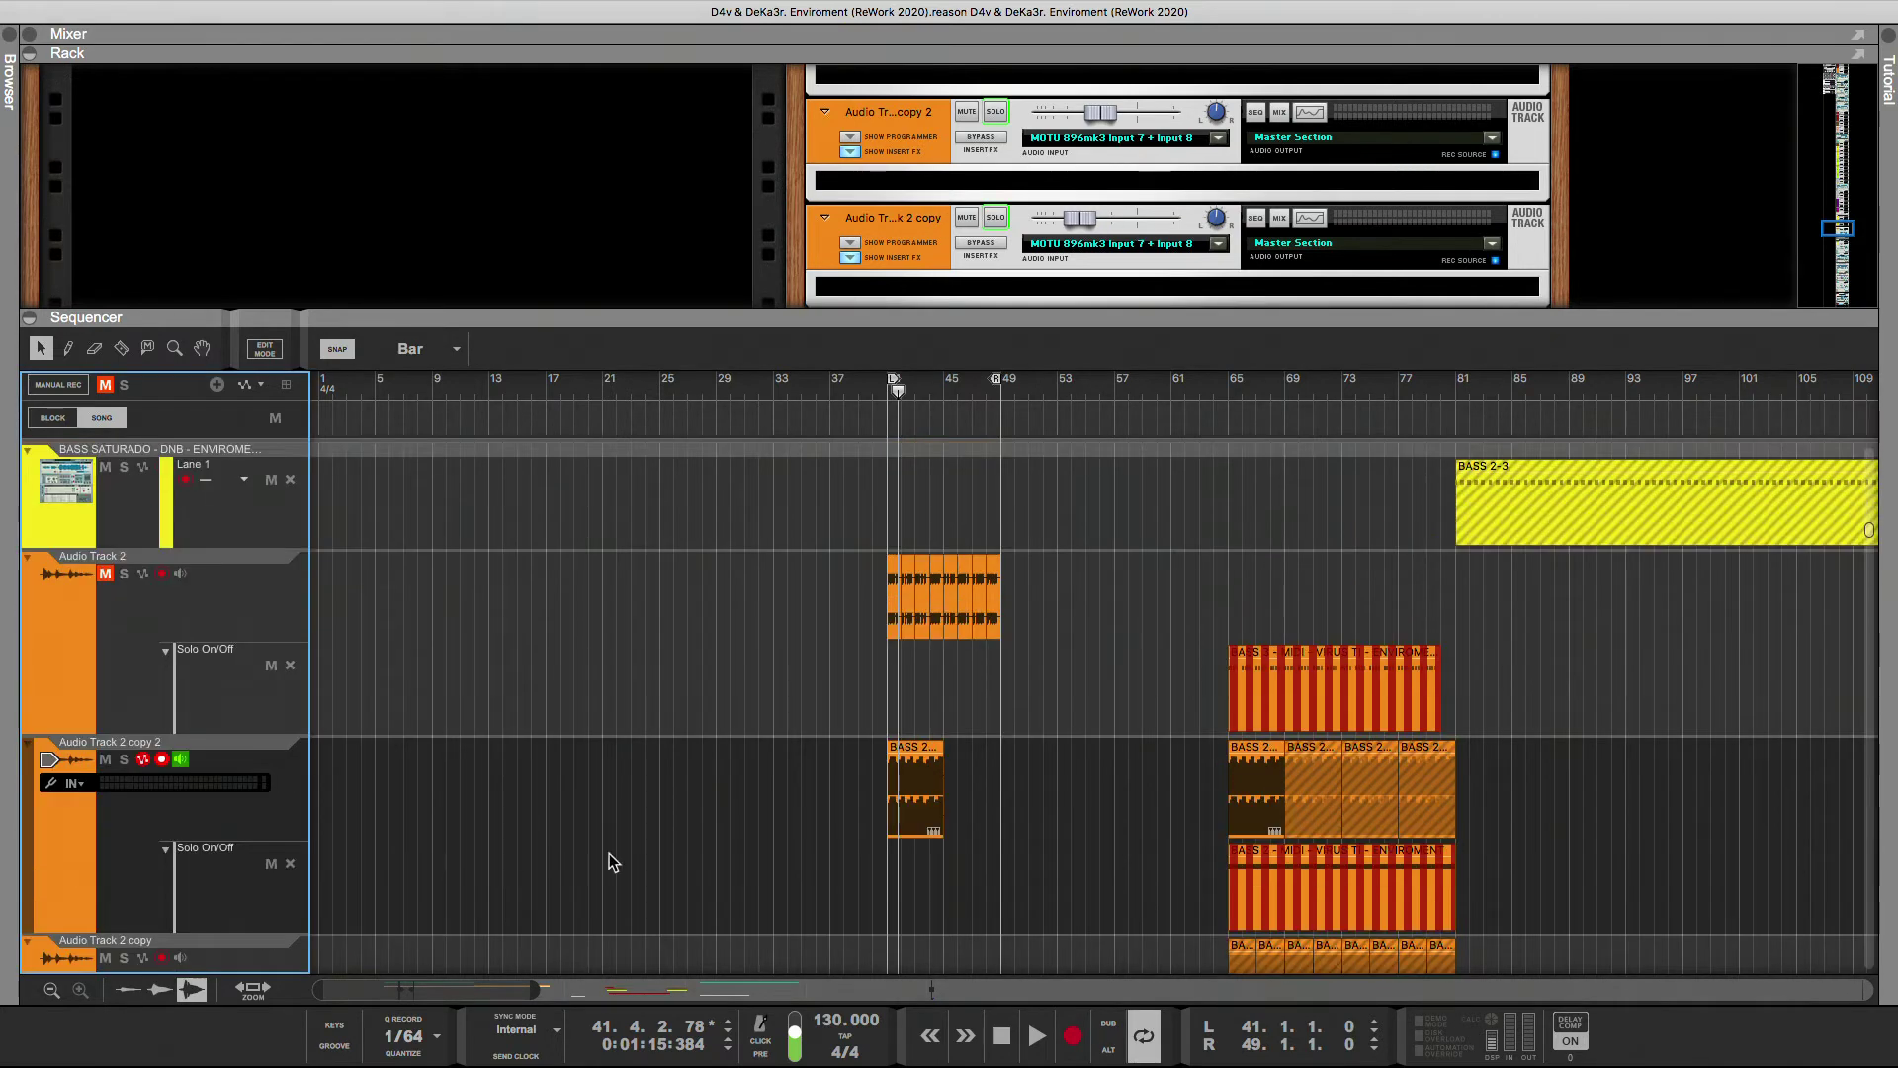
{"action": "left_click", "coordinate": [908, 808]}
{"action": "key", "text": "super+d"}
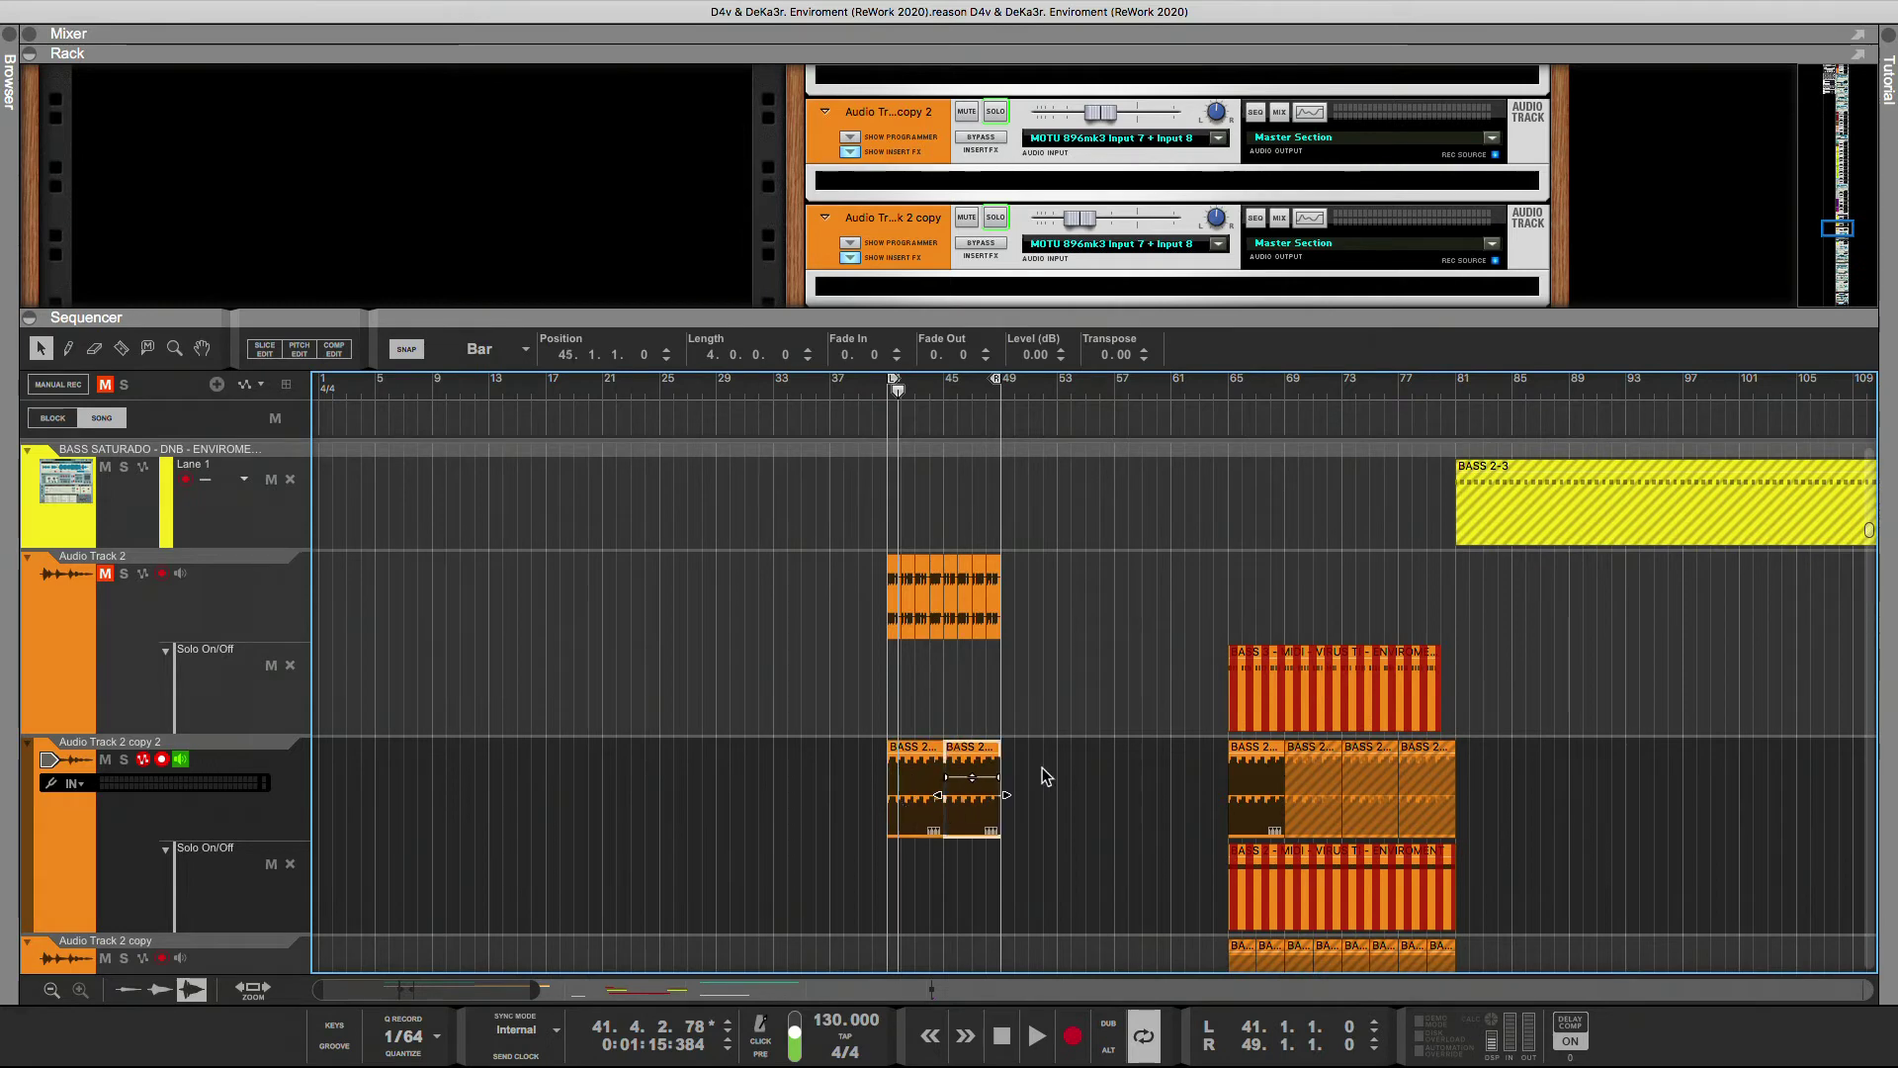
{"action": "key", "text": "space"}
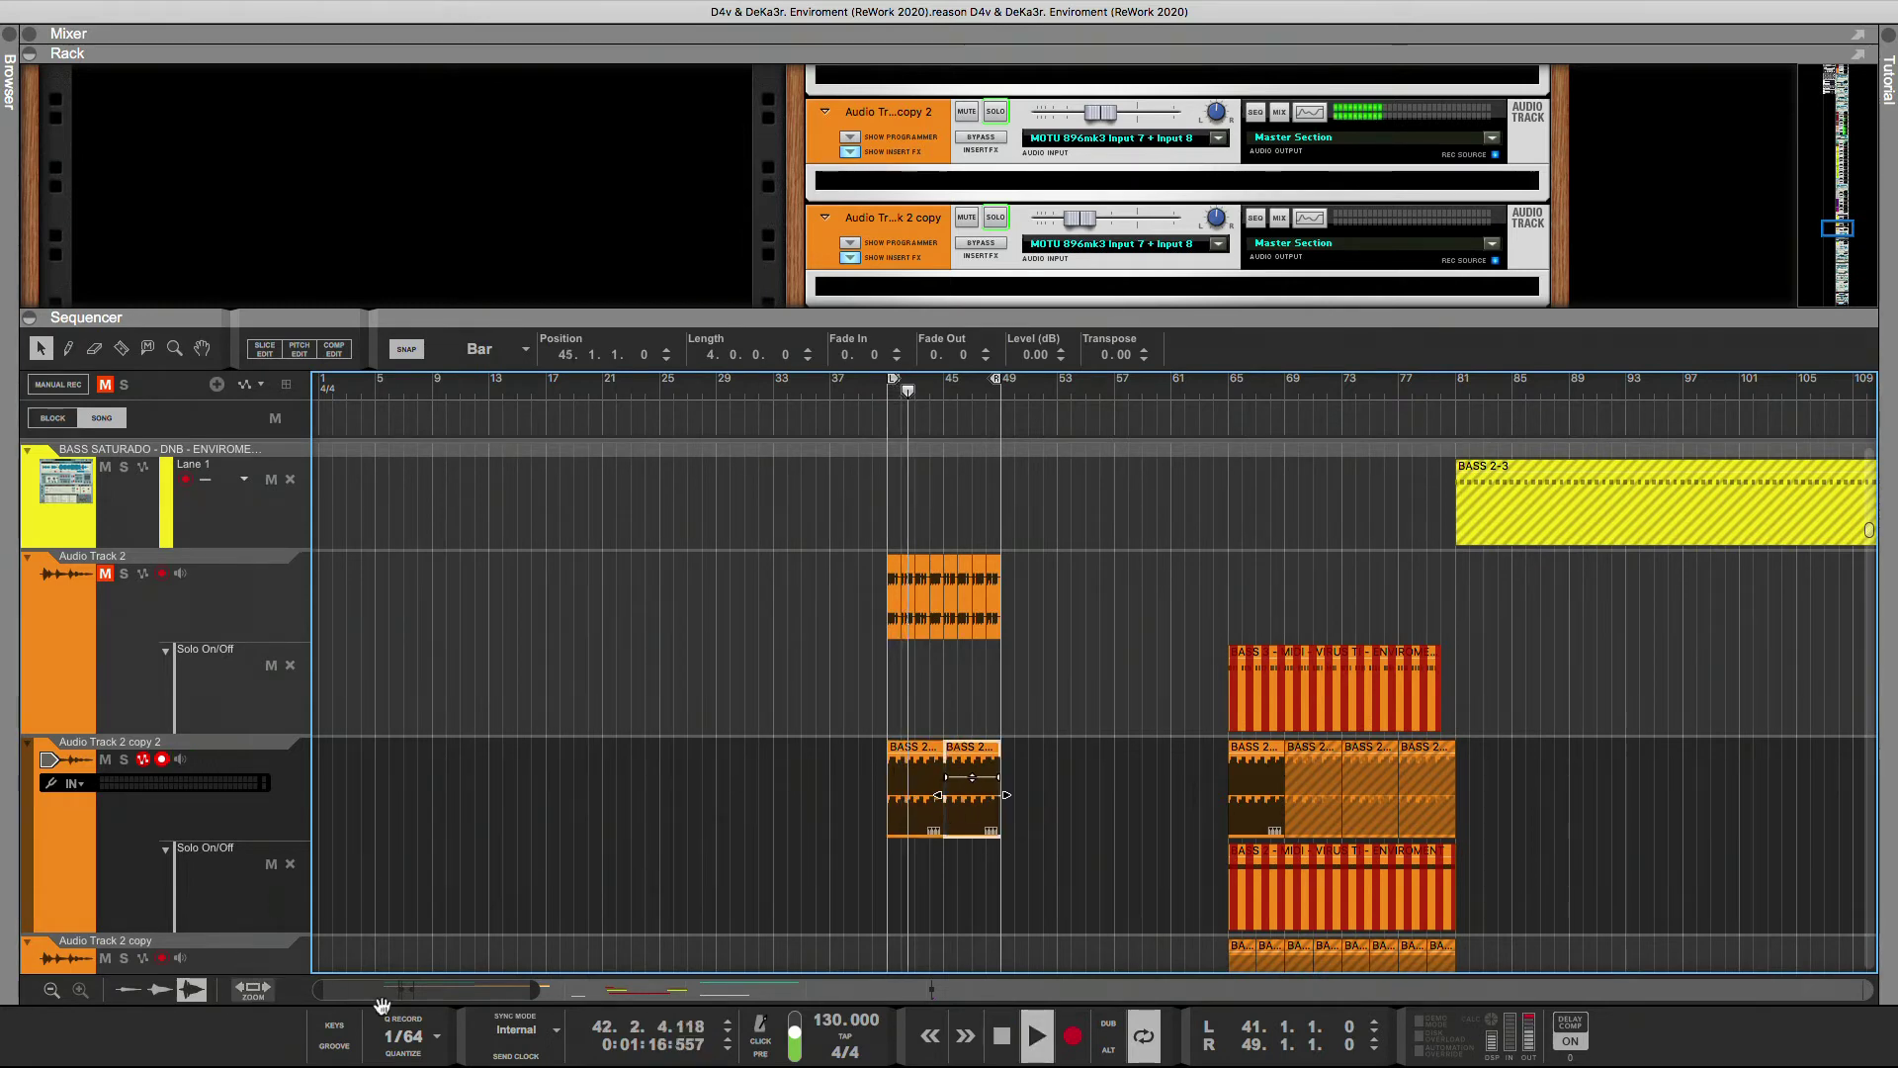
- Shift both BASS 2 clips on Audio Track 2 copy 2 slightly later so the waveform's attack aligns with bar 42
{"action": "left_click_drag", "start_coordinate": [535, 993], "coordinate": [426, 993]}
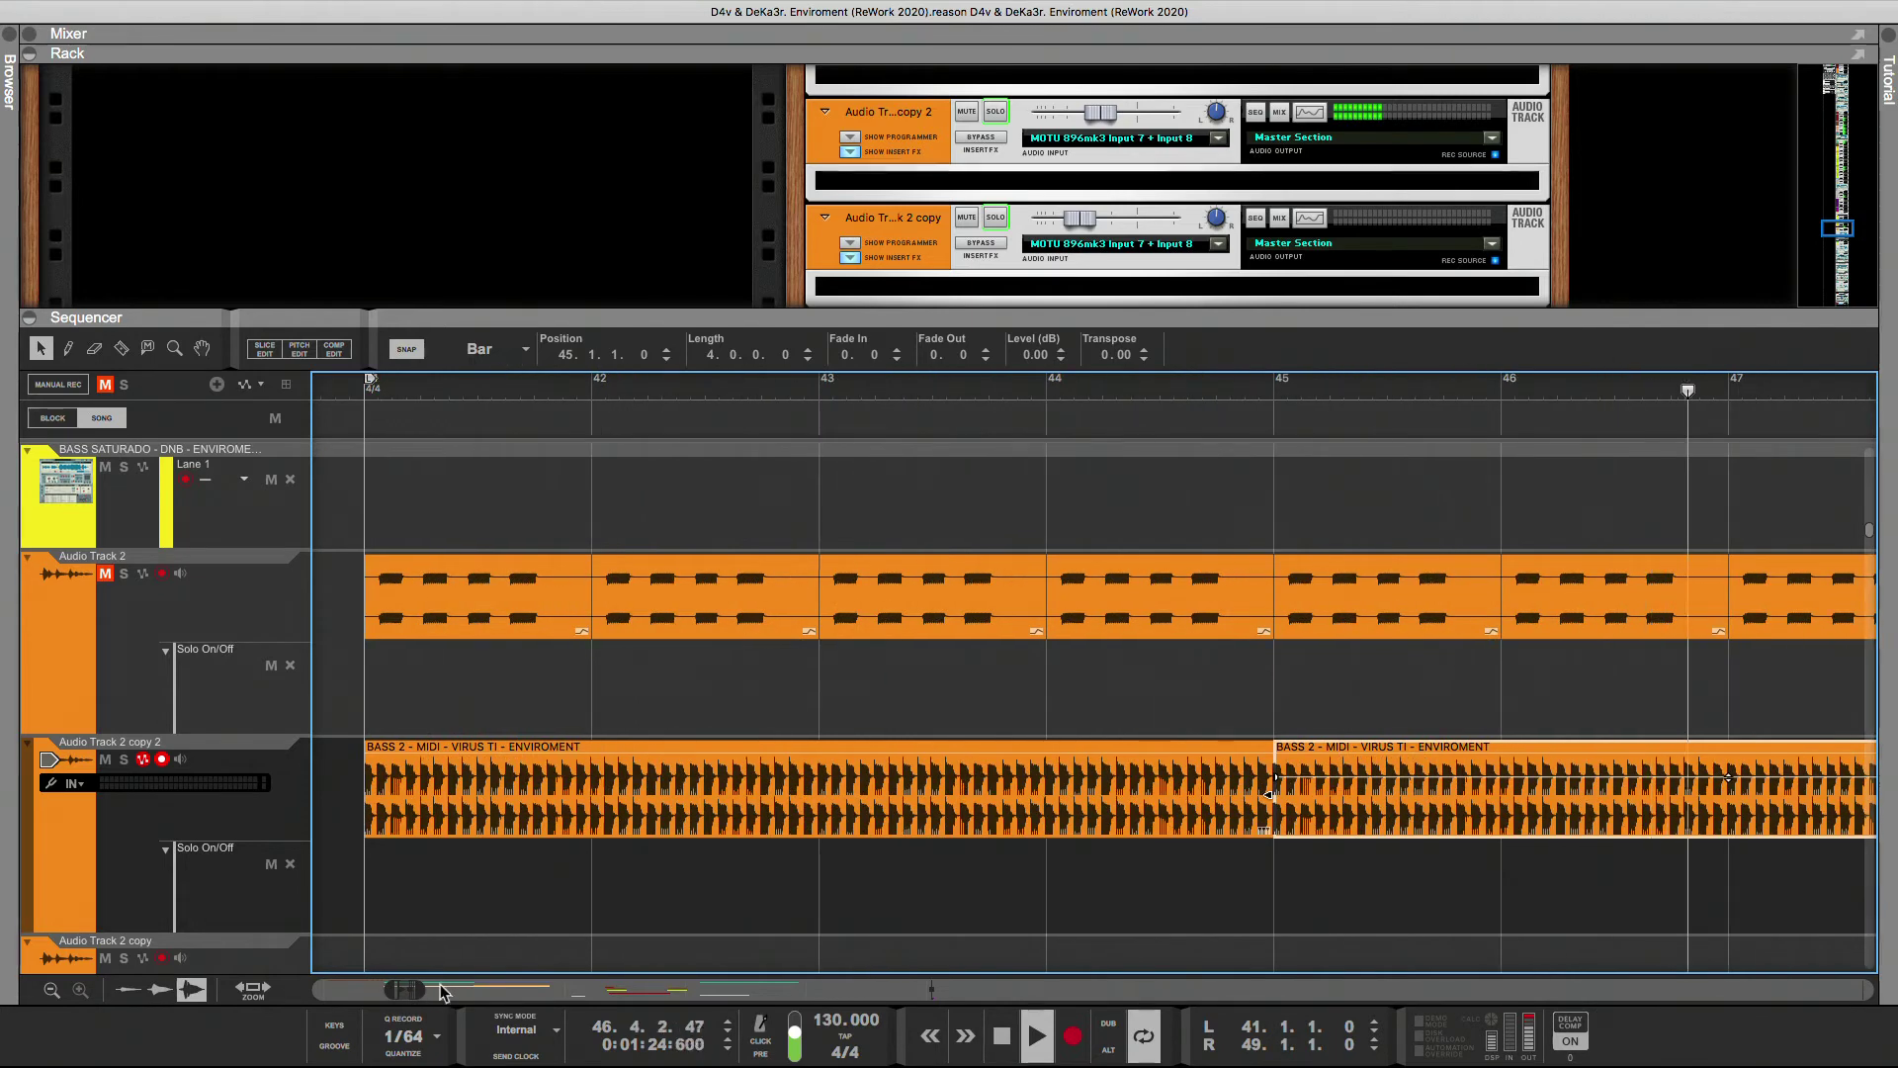
{"action": "left_click_drag", "start_coordinate": [1134, 694], "coordinate": [1337, 791]}
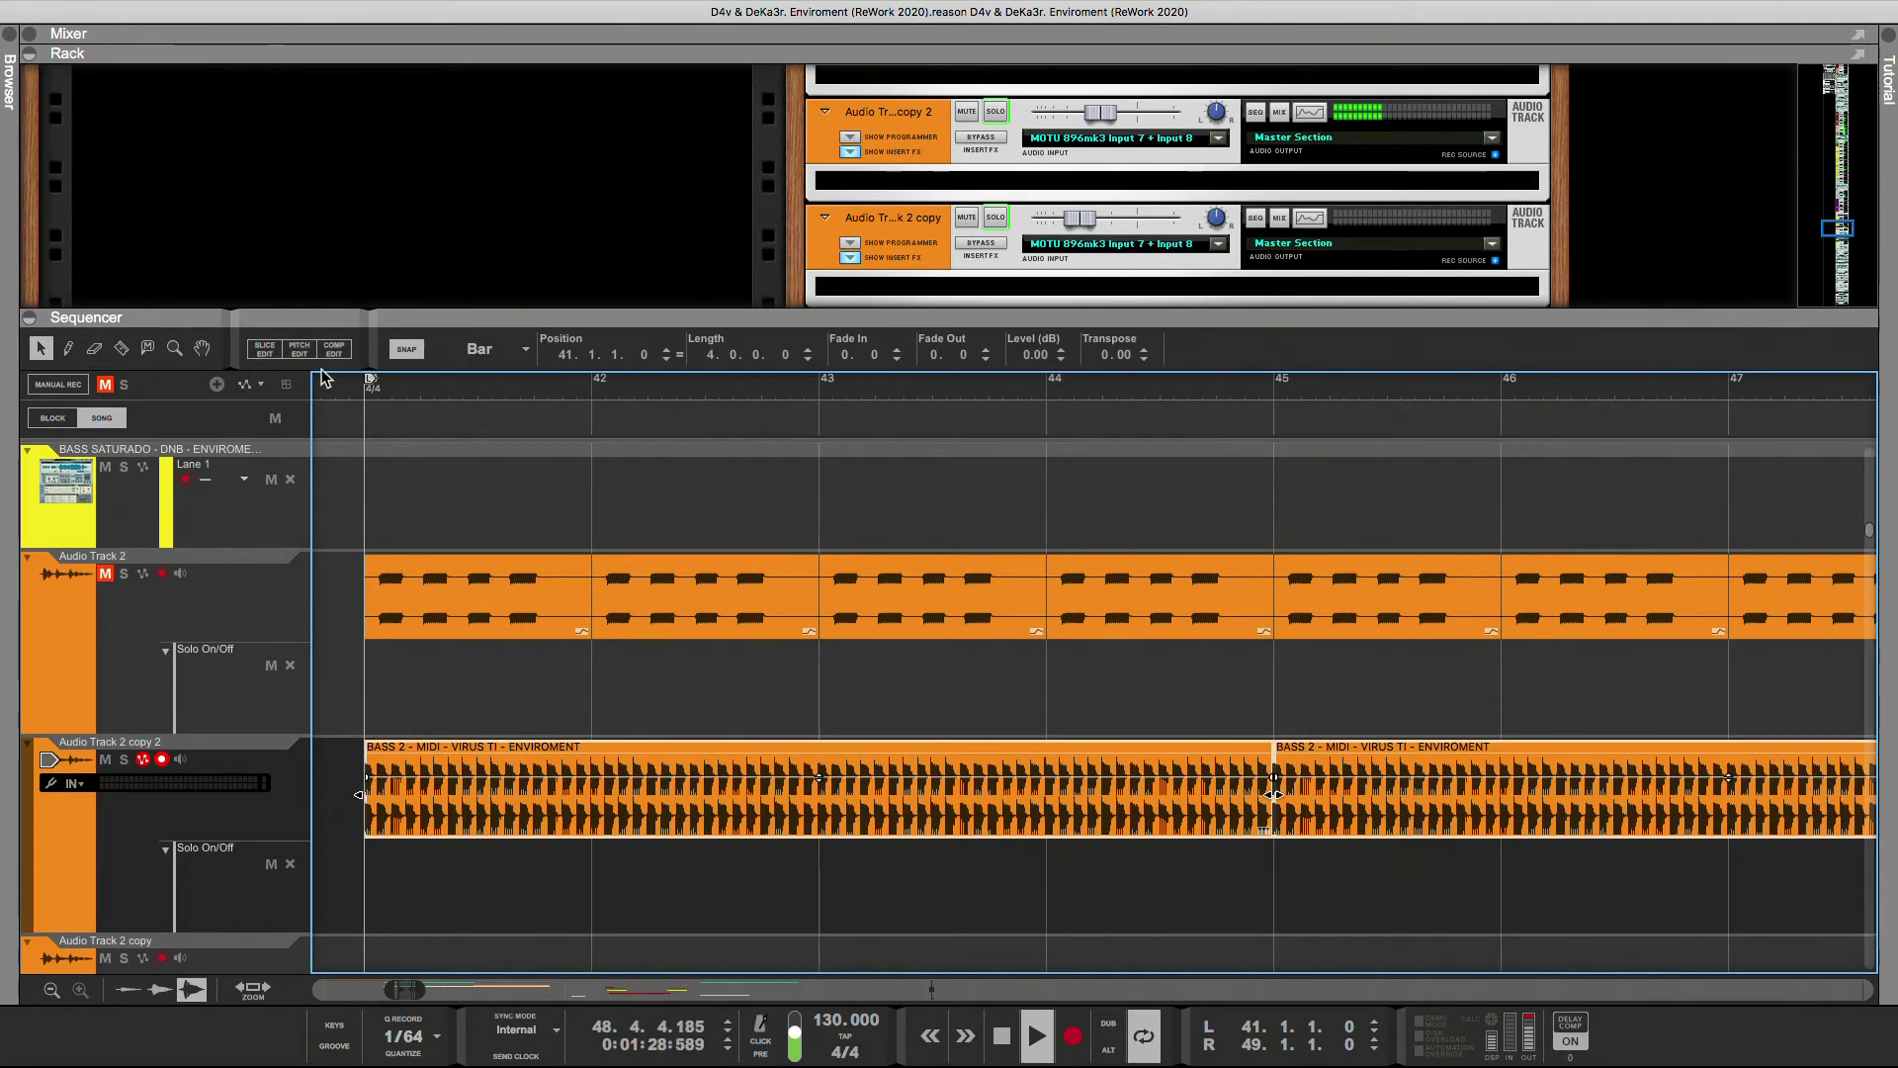
{"action": "key", "text": "y"}
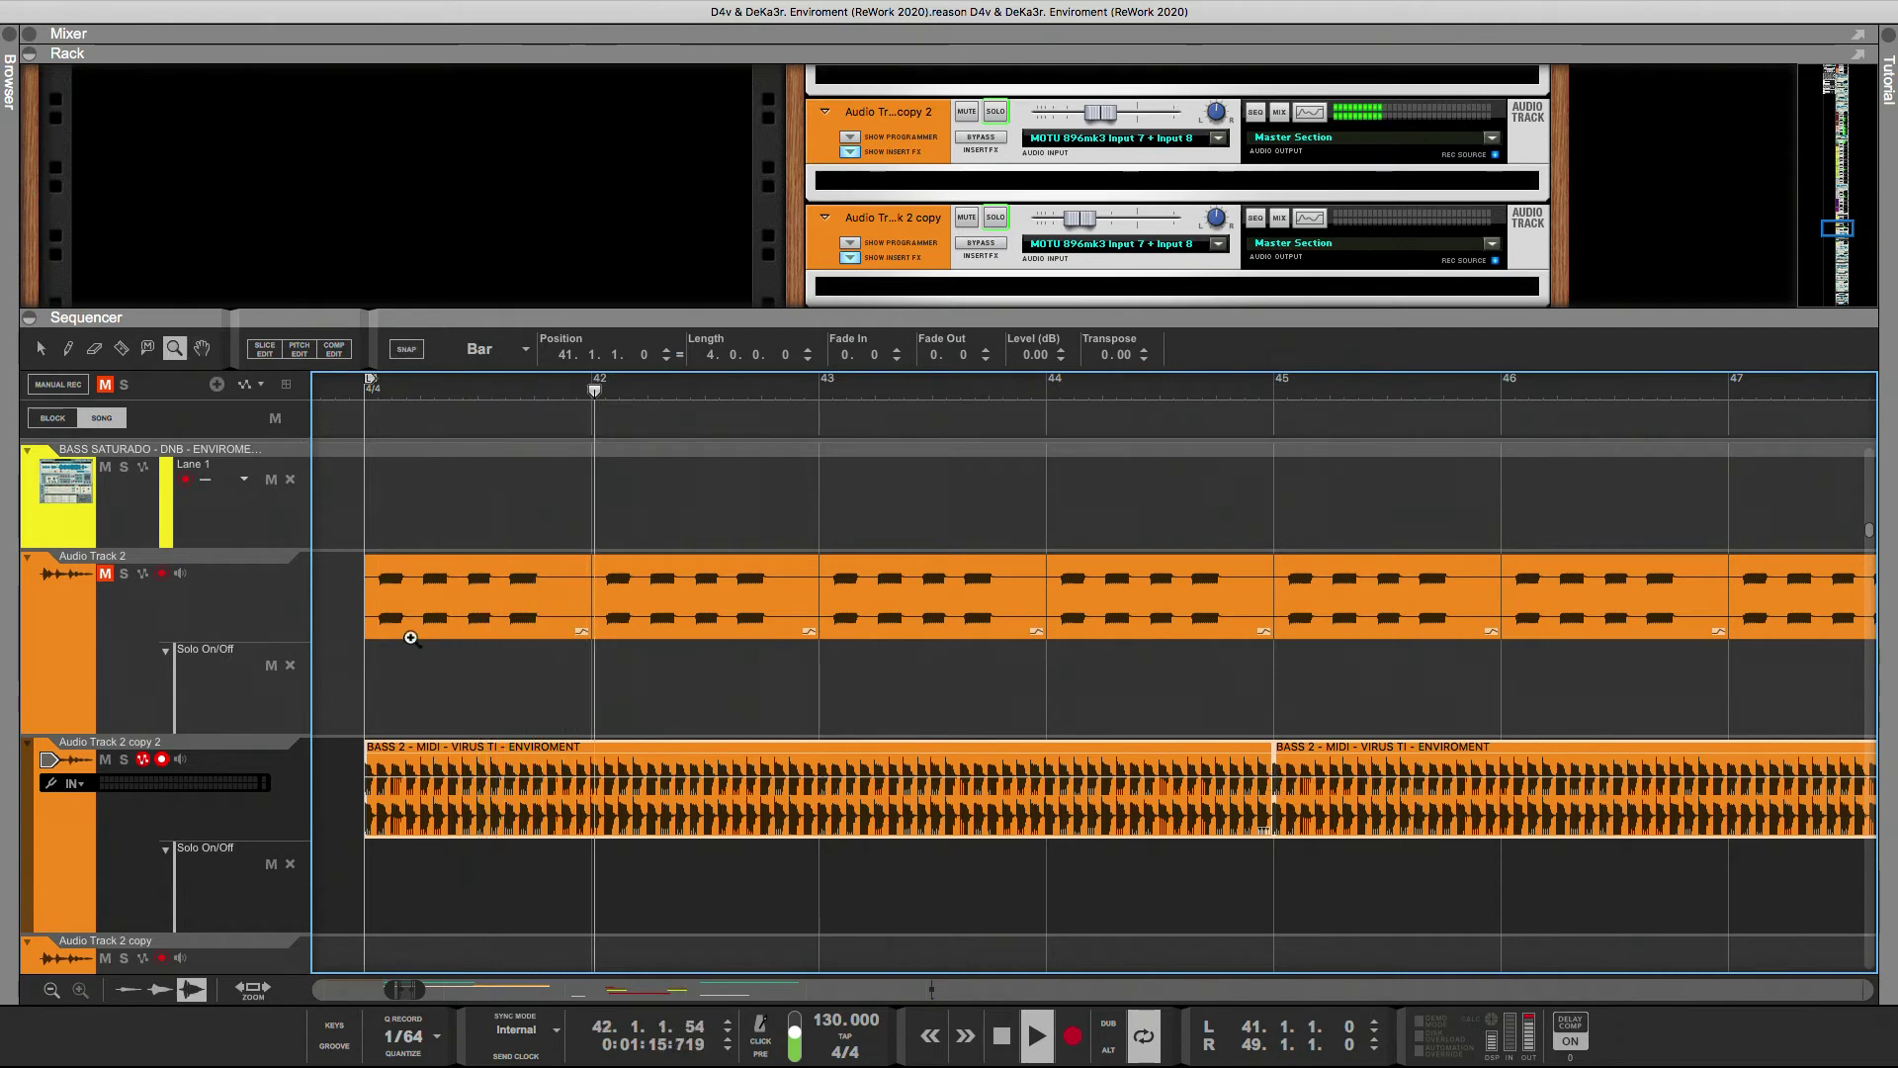
{"action": "left_click_drag", "start_coordinate": [611, 730], "coordinate": [585, 806]}
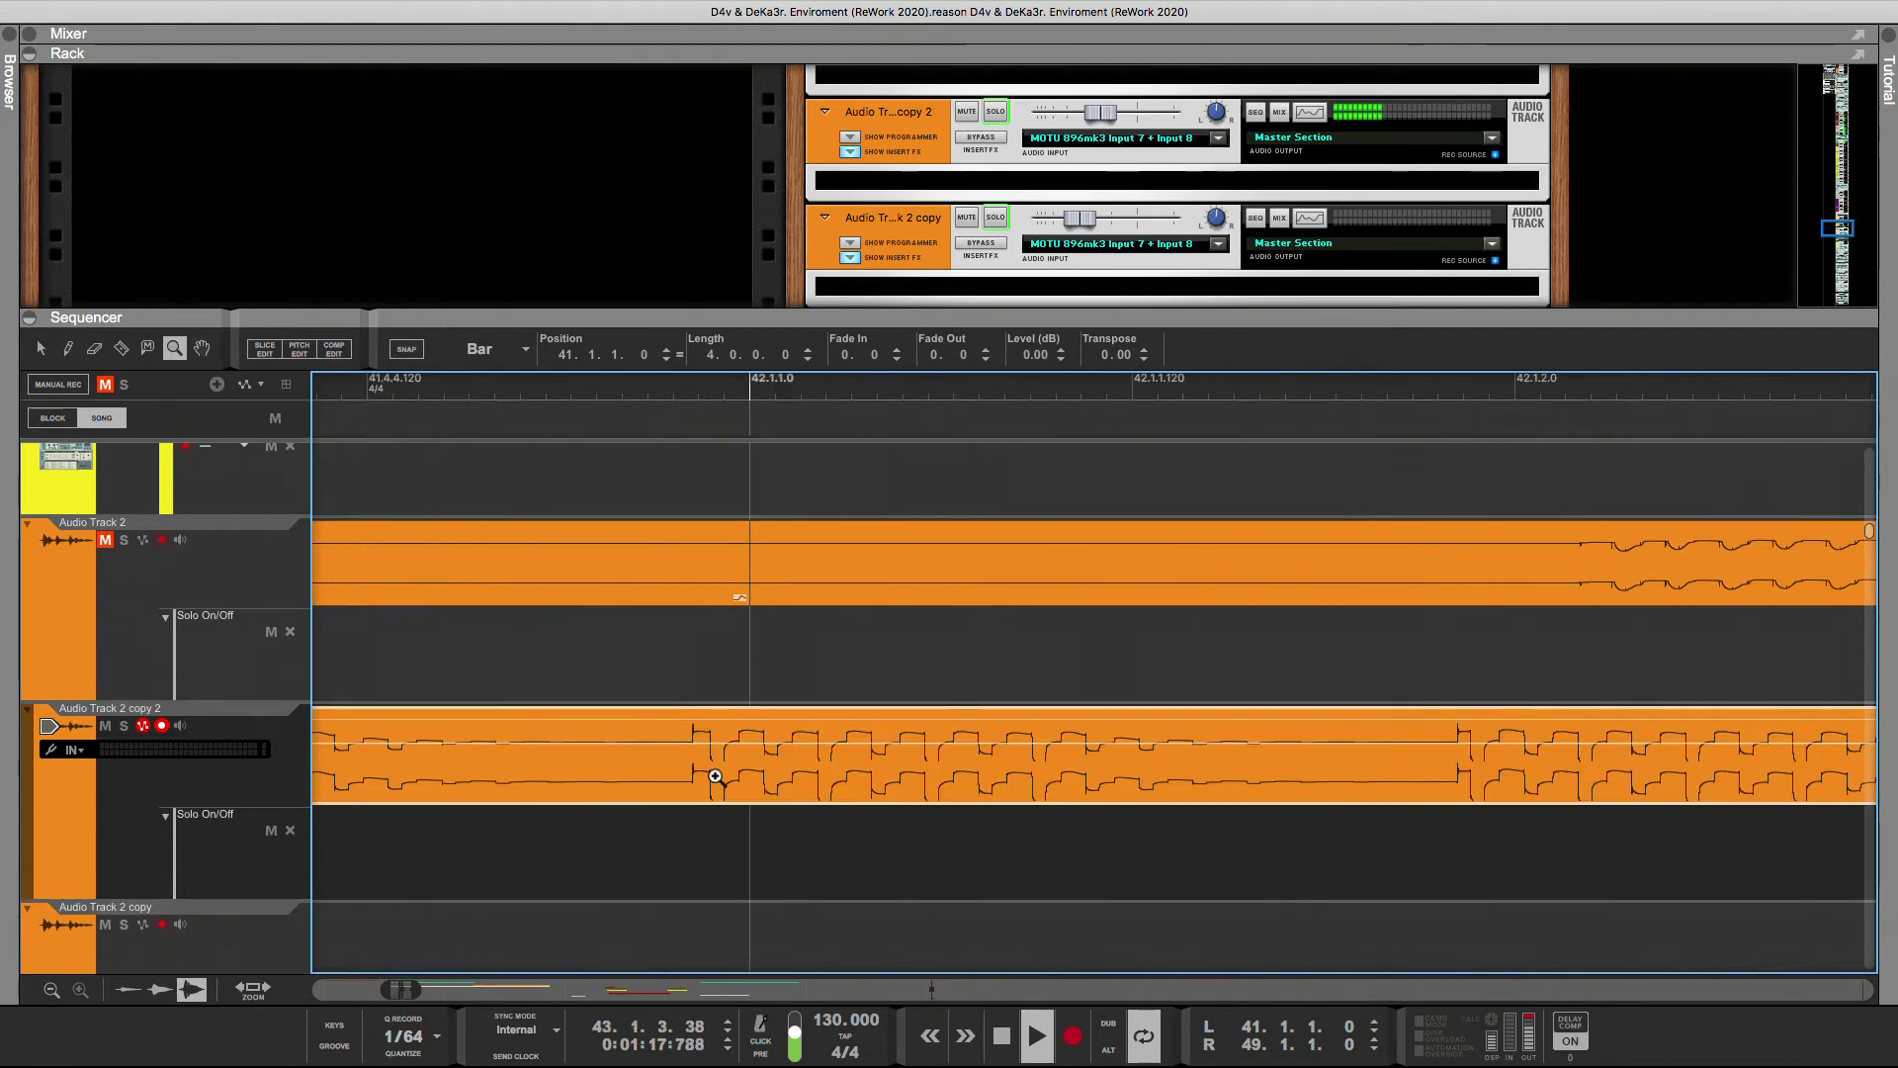
{"action": "left_click", "coordinate": [40, 348]}
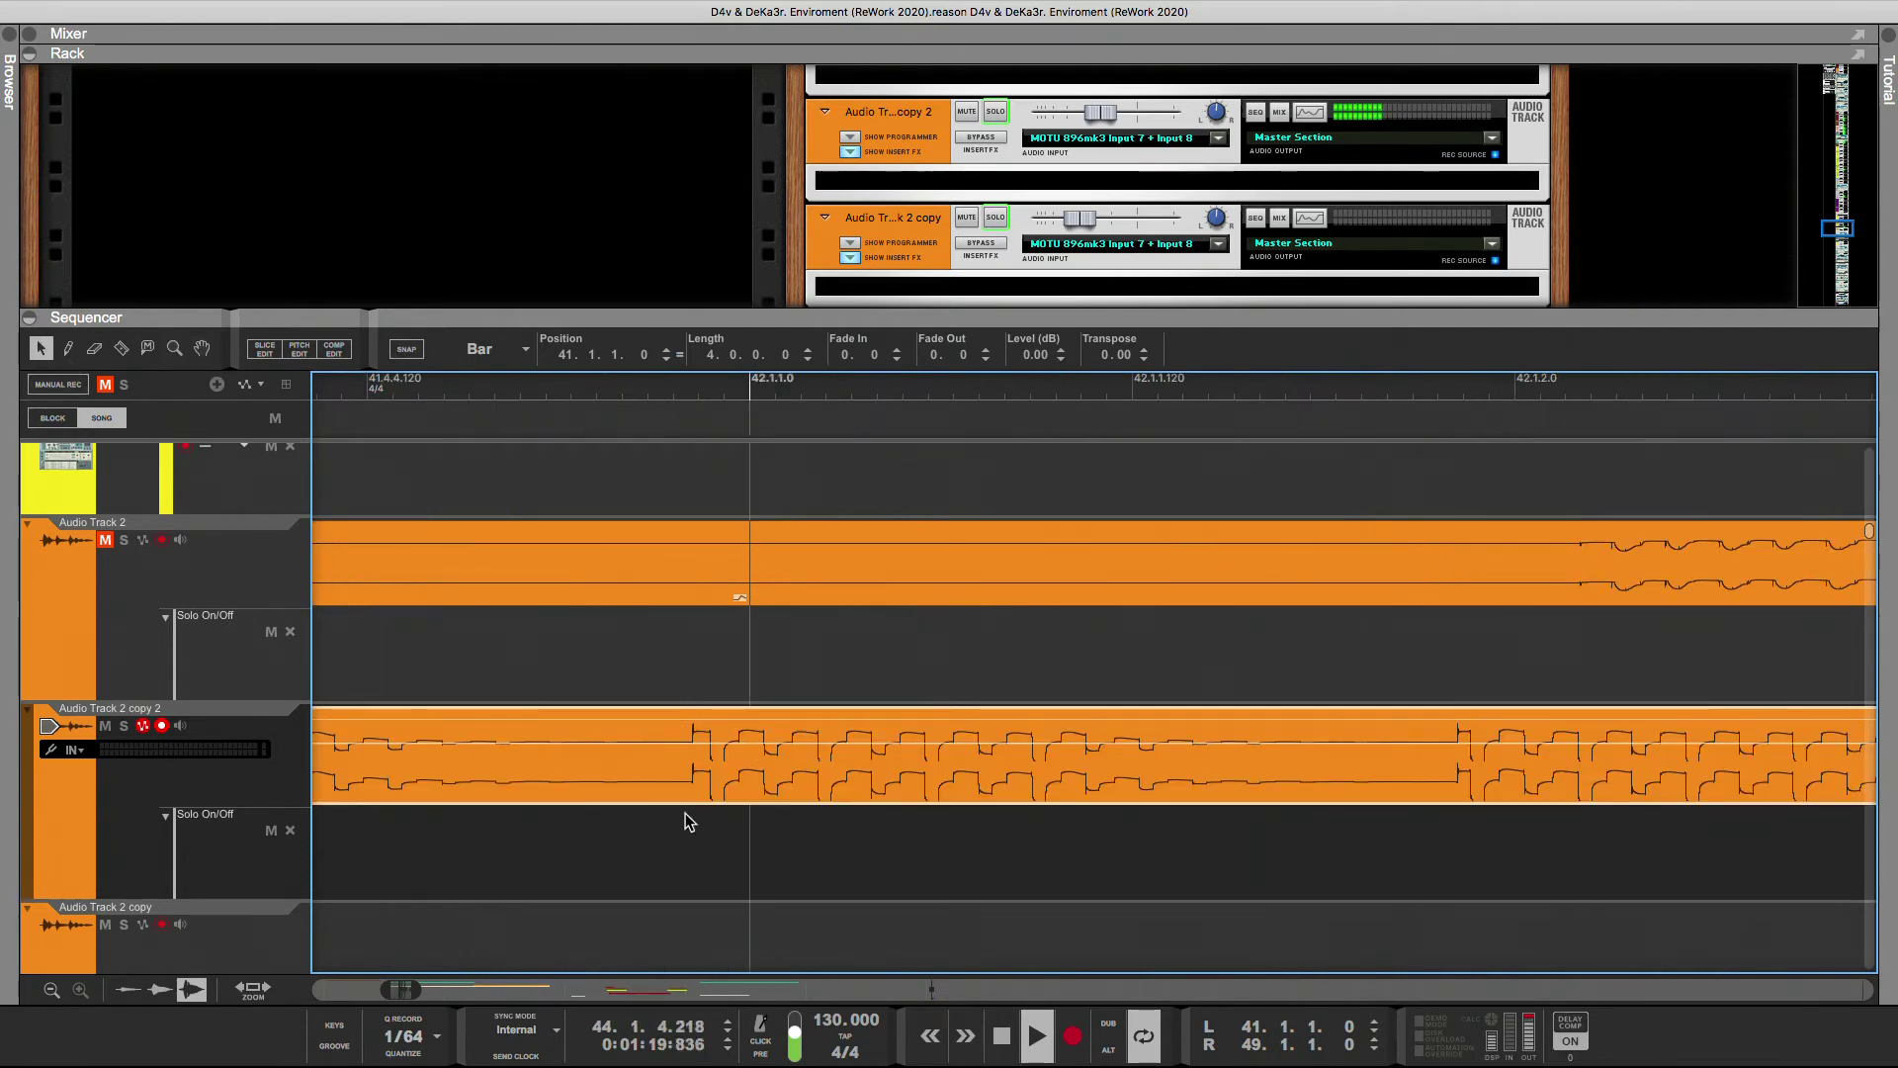
{"action": "left_click_drag", "start_coordinate": [735, 790], "coordinate": [797, 788]}
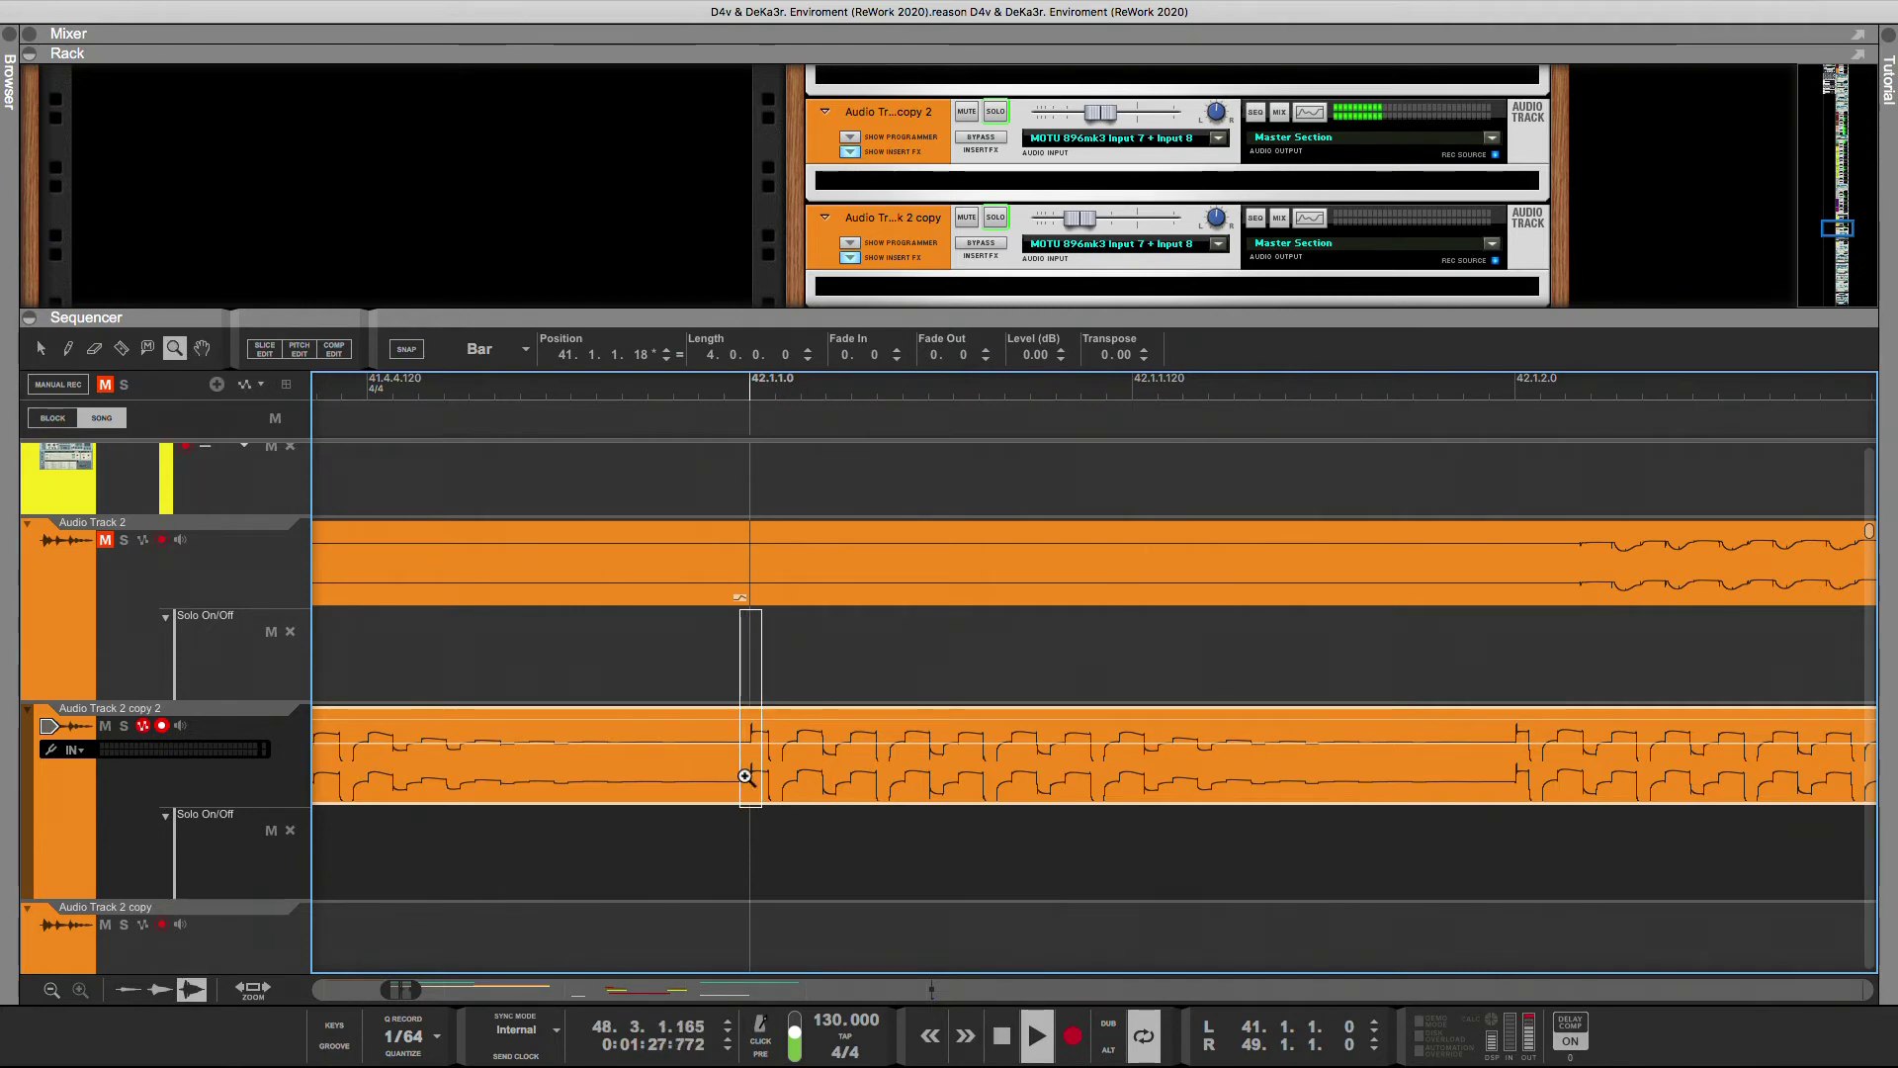
- Fine-tune the position of both BASS 2 clips to 41.1.1.18 so the attack meets the bar 42 line
{"action": "left_click", "coordinate": [765, 731]}
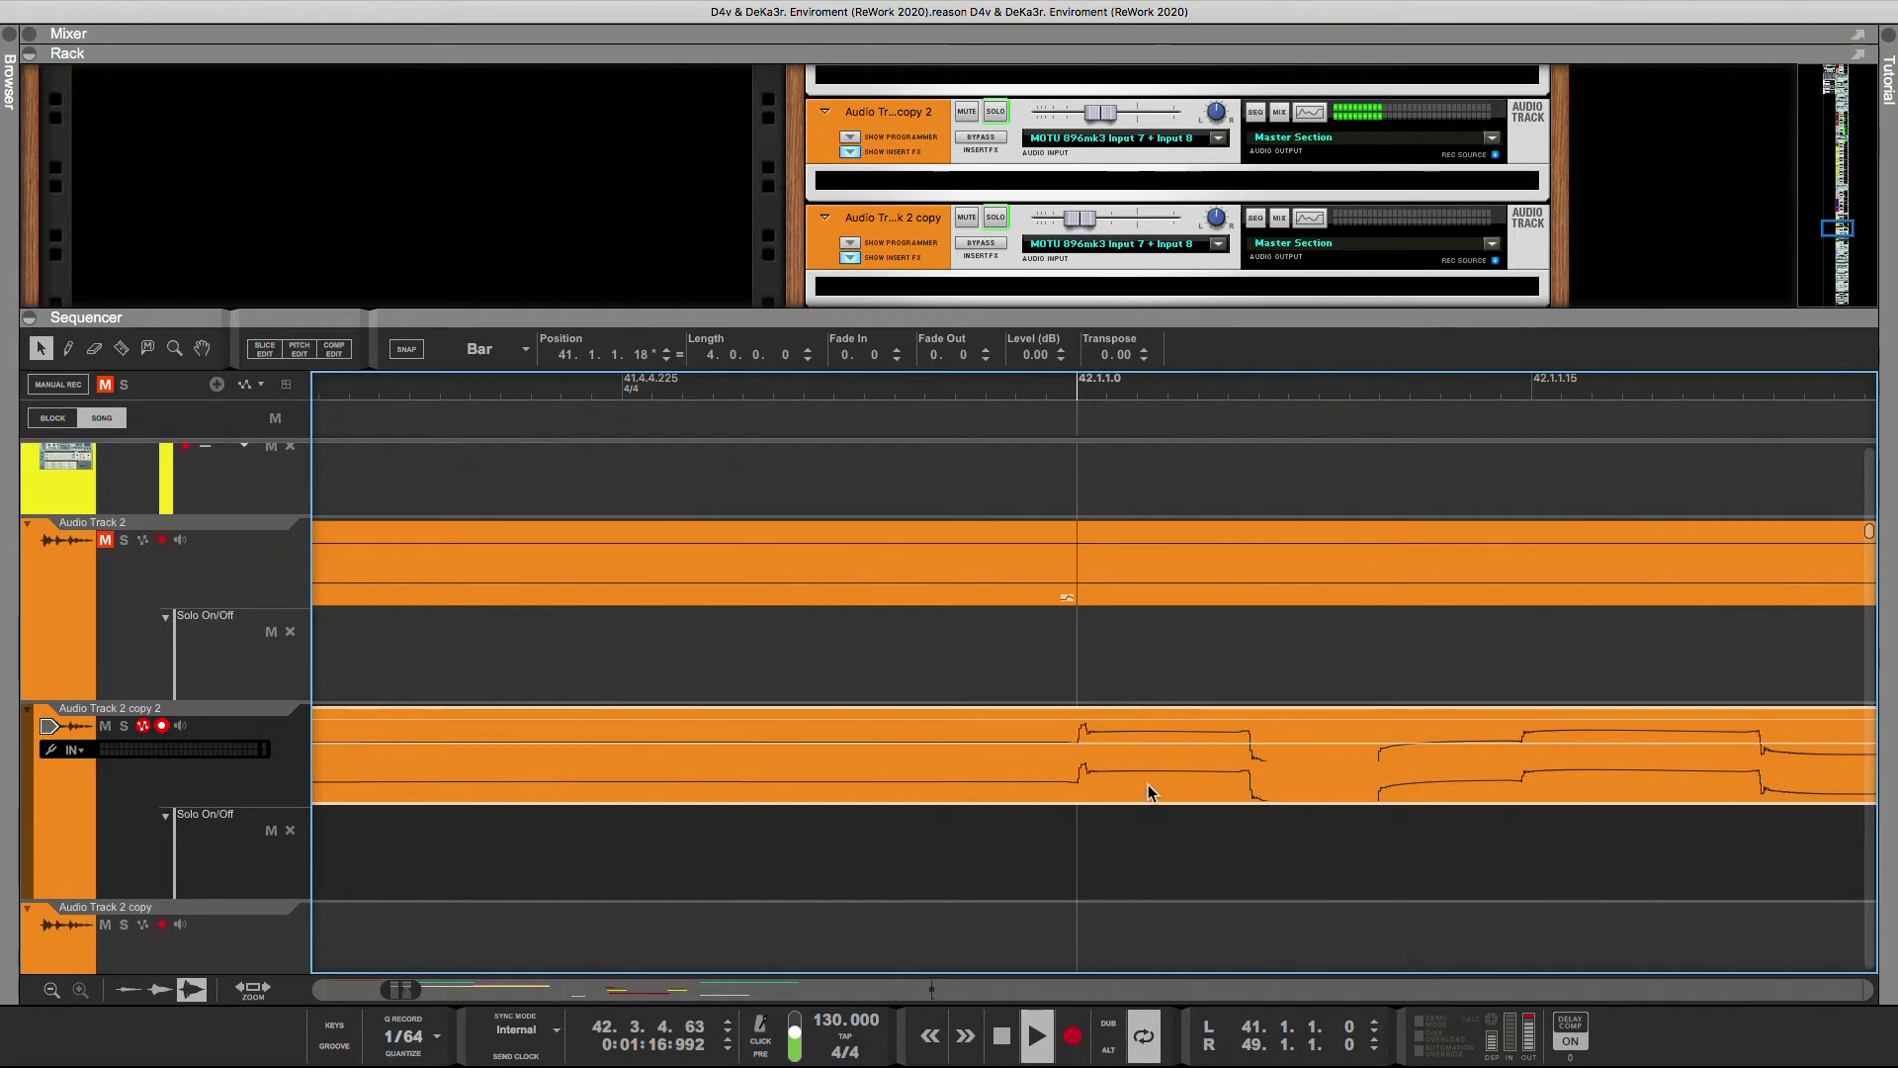
{"action": "key", "text": "super+alt+Right"}
{"action": "key", "text": "super+alt+Right"}
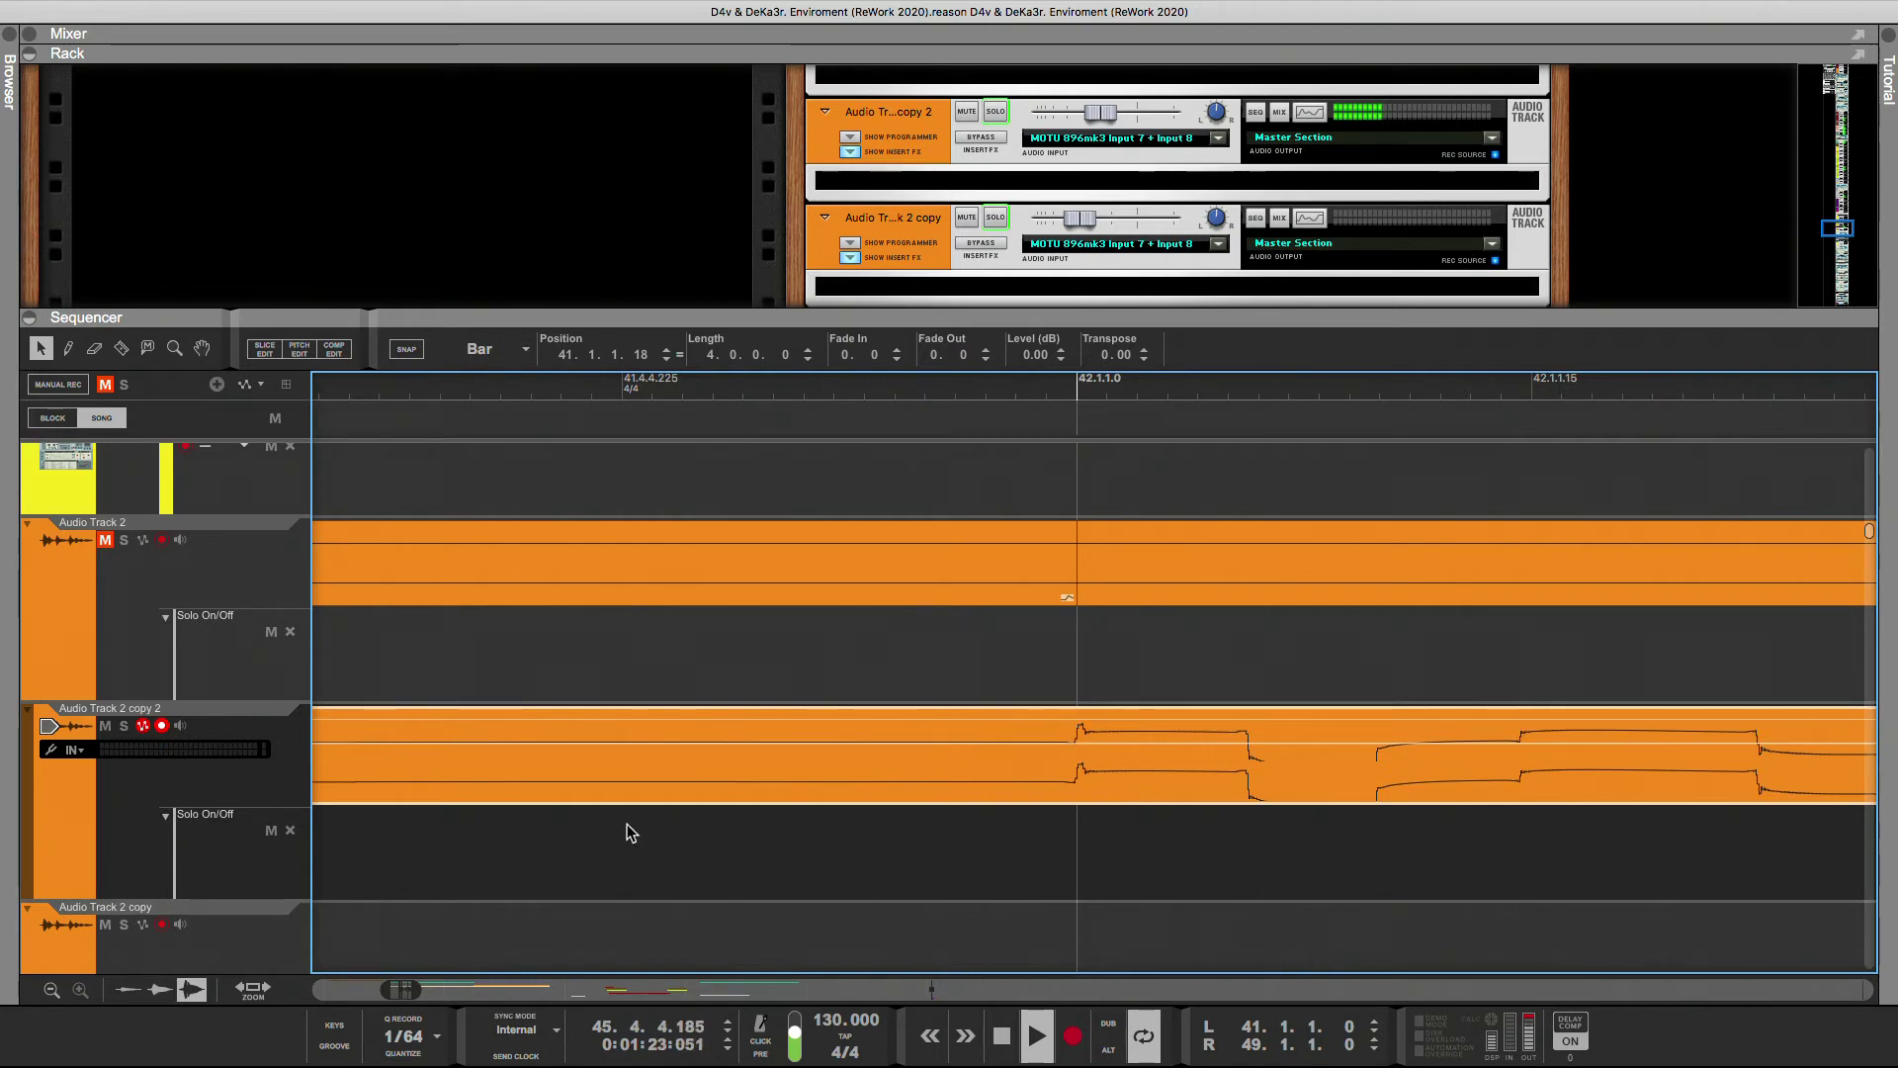
- Trim the first BASS 2 clip with bar snapping to a length of one bar, starting at bar 41
{"action": "left_click_drag", "start_coordinate": [433, 992], "coordinate": [758, 970]}
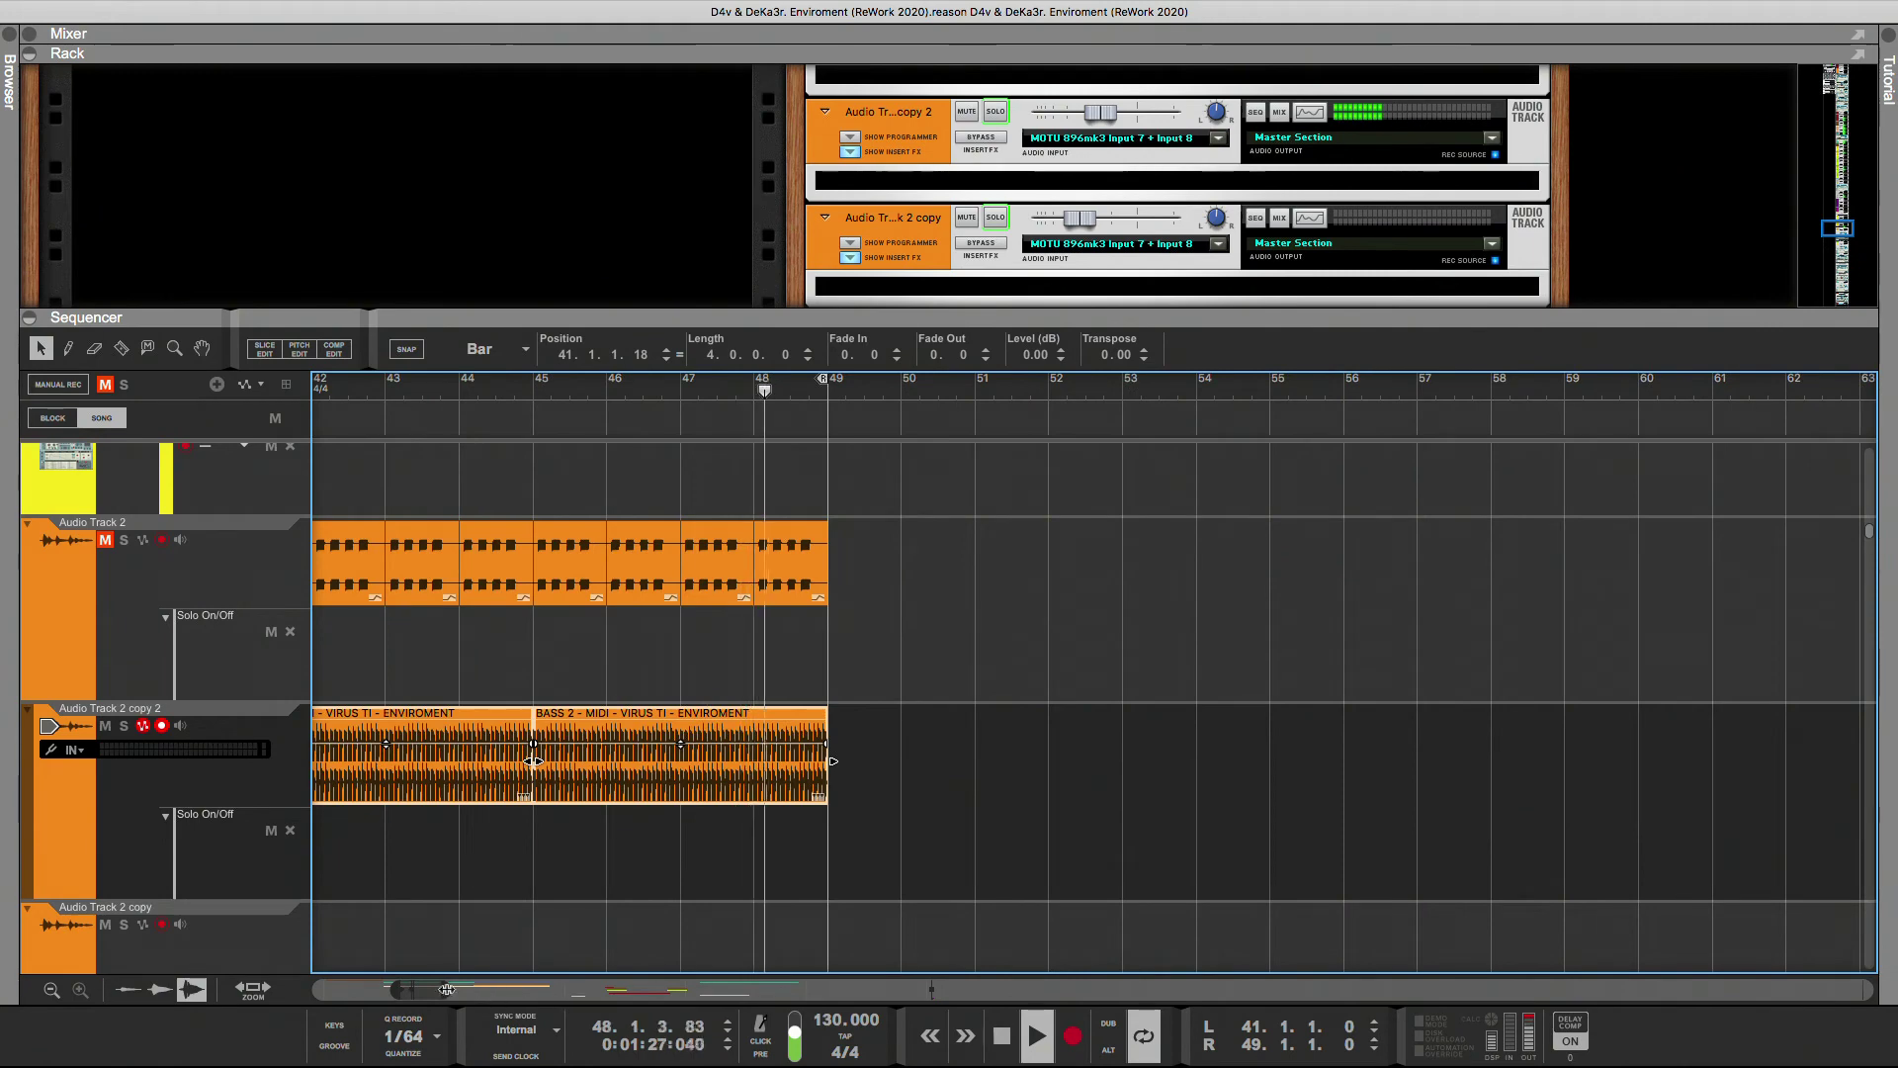
{"action": "left_click_drag", "start_coordinate": [417, 992], "coordinate": [404, 991]}
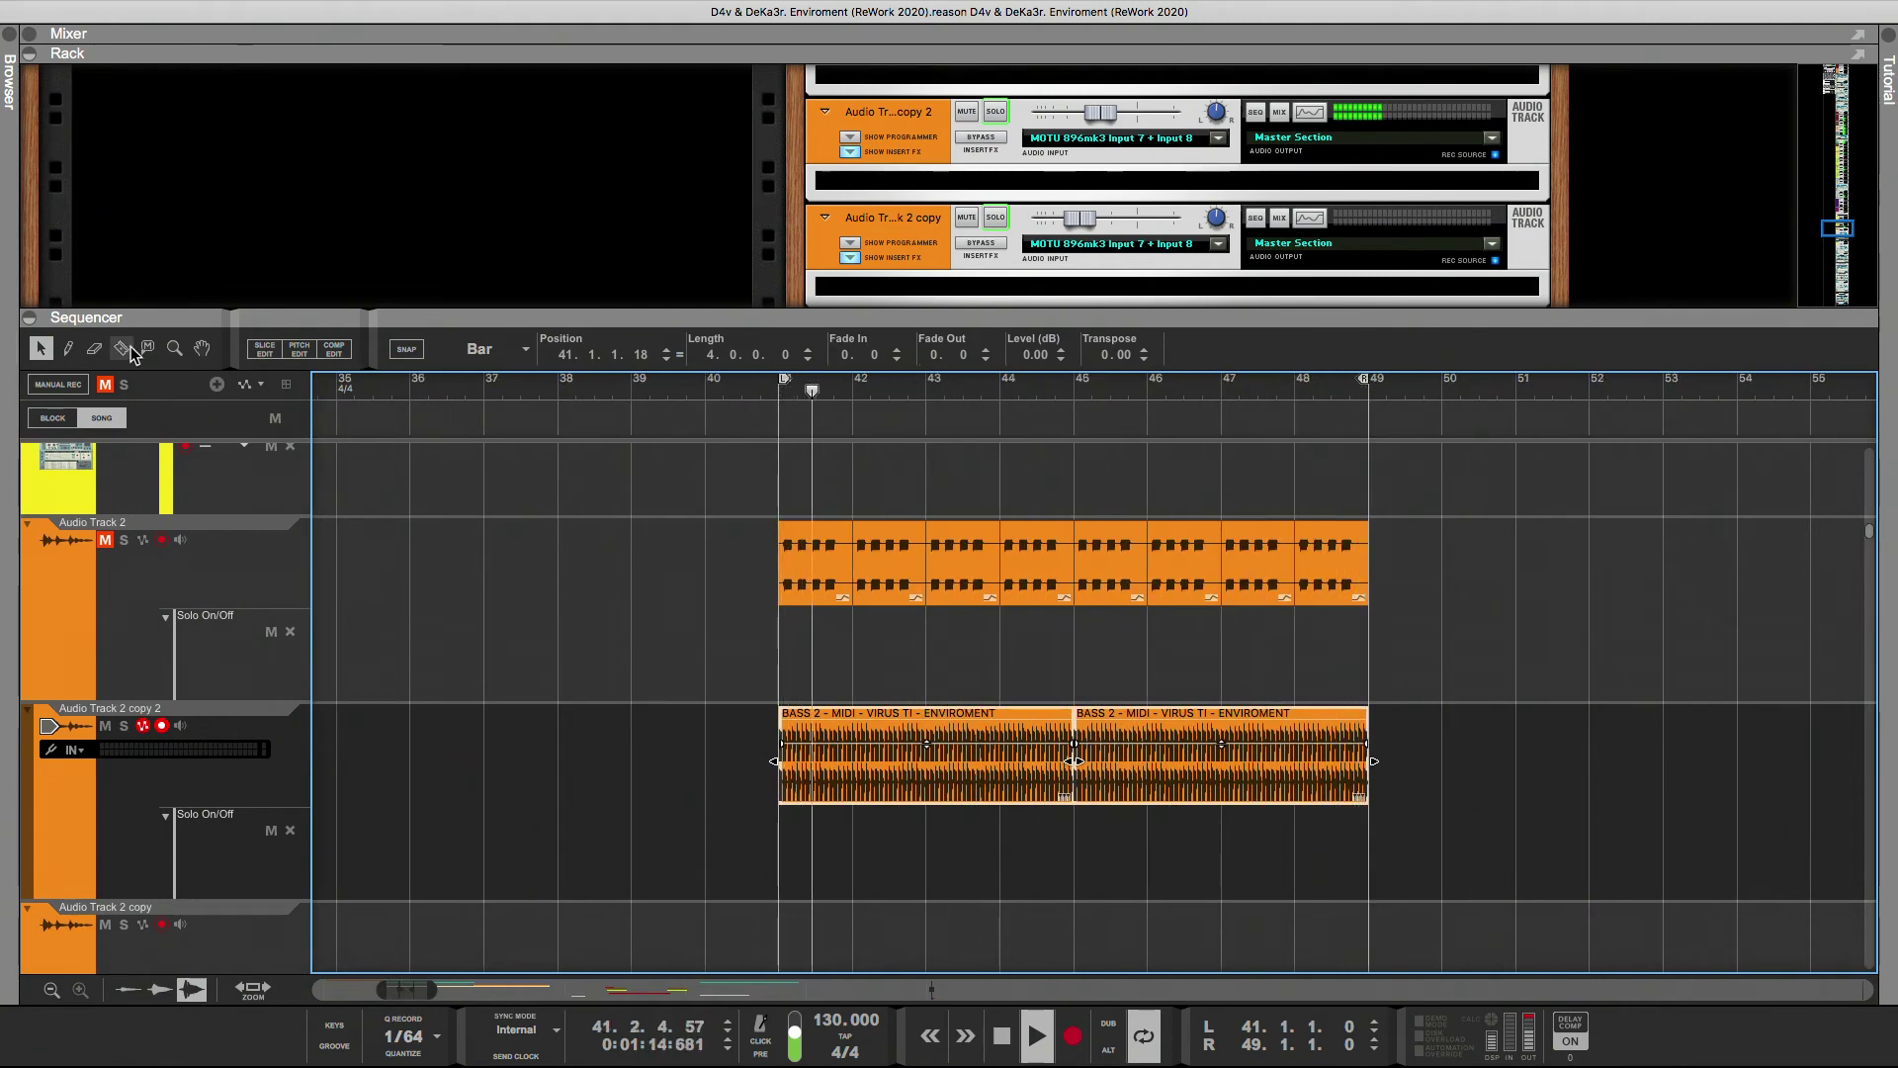
{"action": "left_click", "coordinate": [68, 351]}
{"action": "key", "text": "q"}
{"action": "key", "text": "s"}
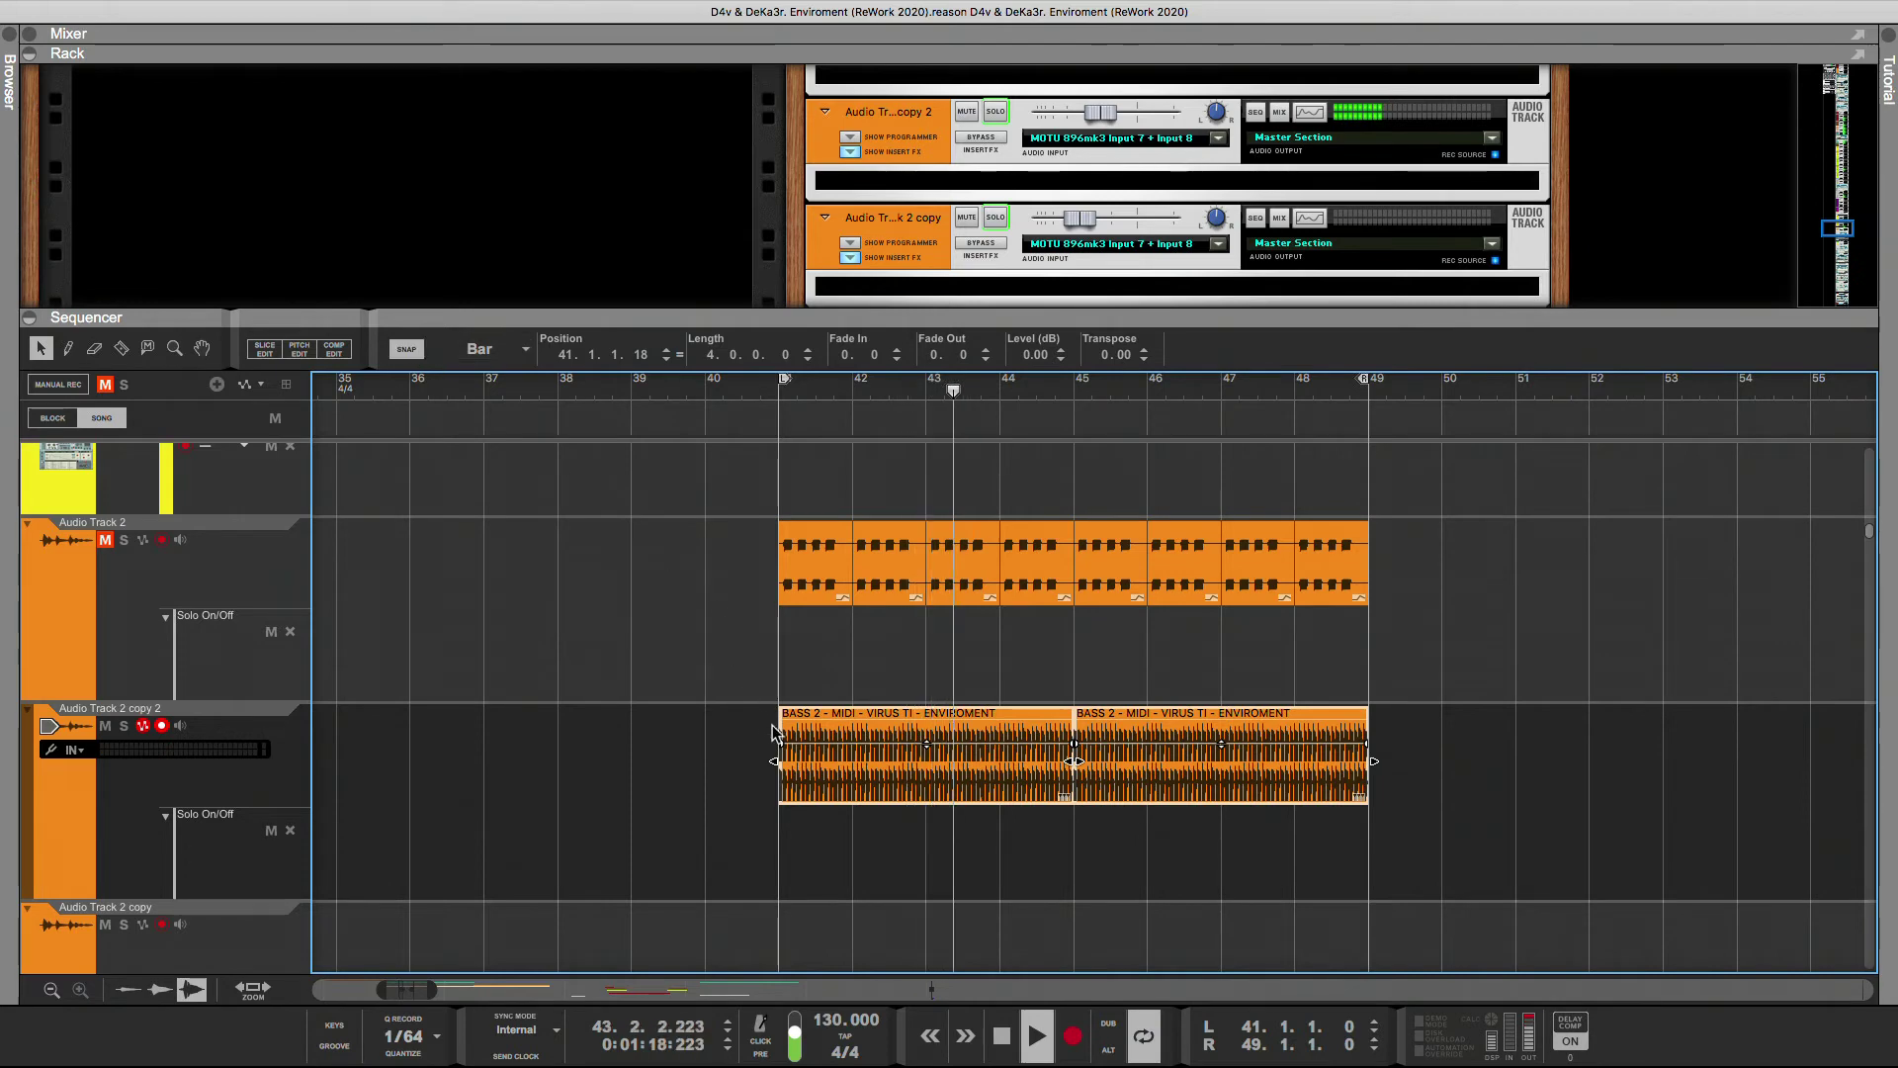
{"action": "left_click", "coordinate": [791, 784]}
{"action": "left_click_drag", "start_coordinate": [780, 762], "coordinate": [898, 761]}
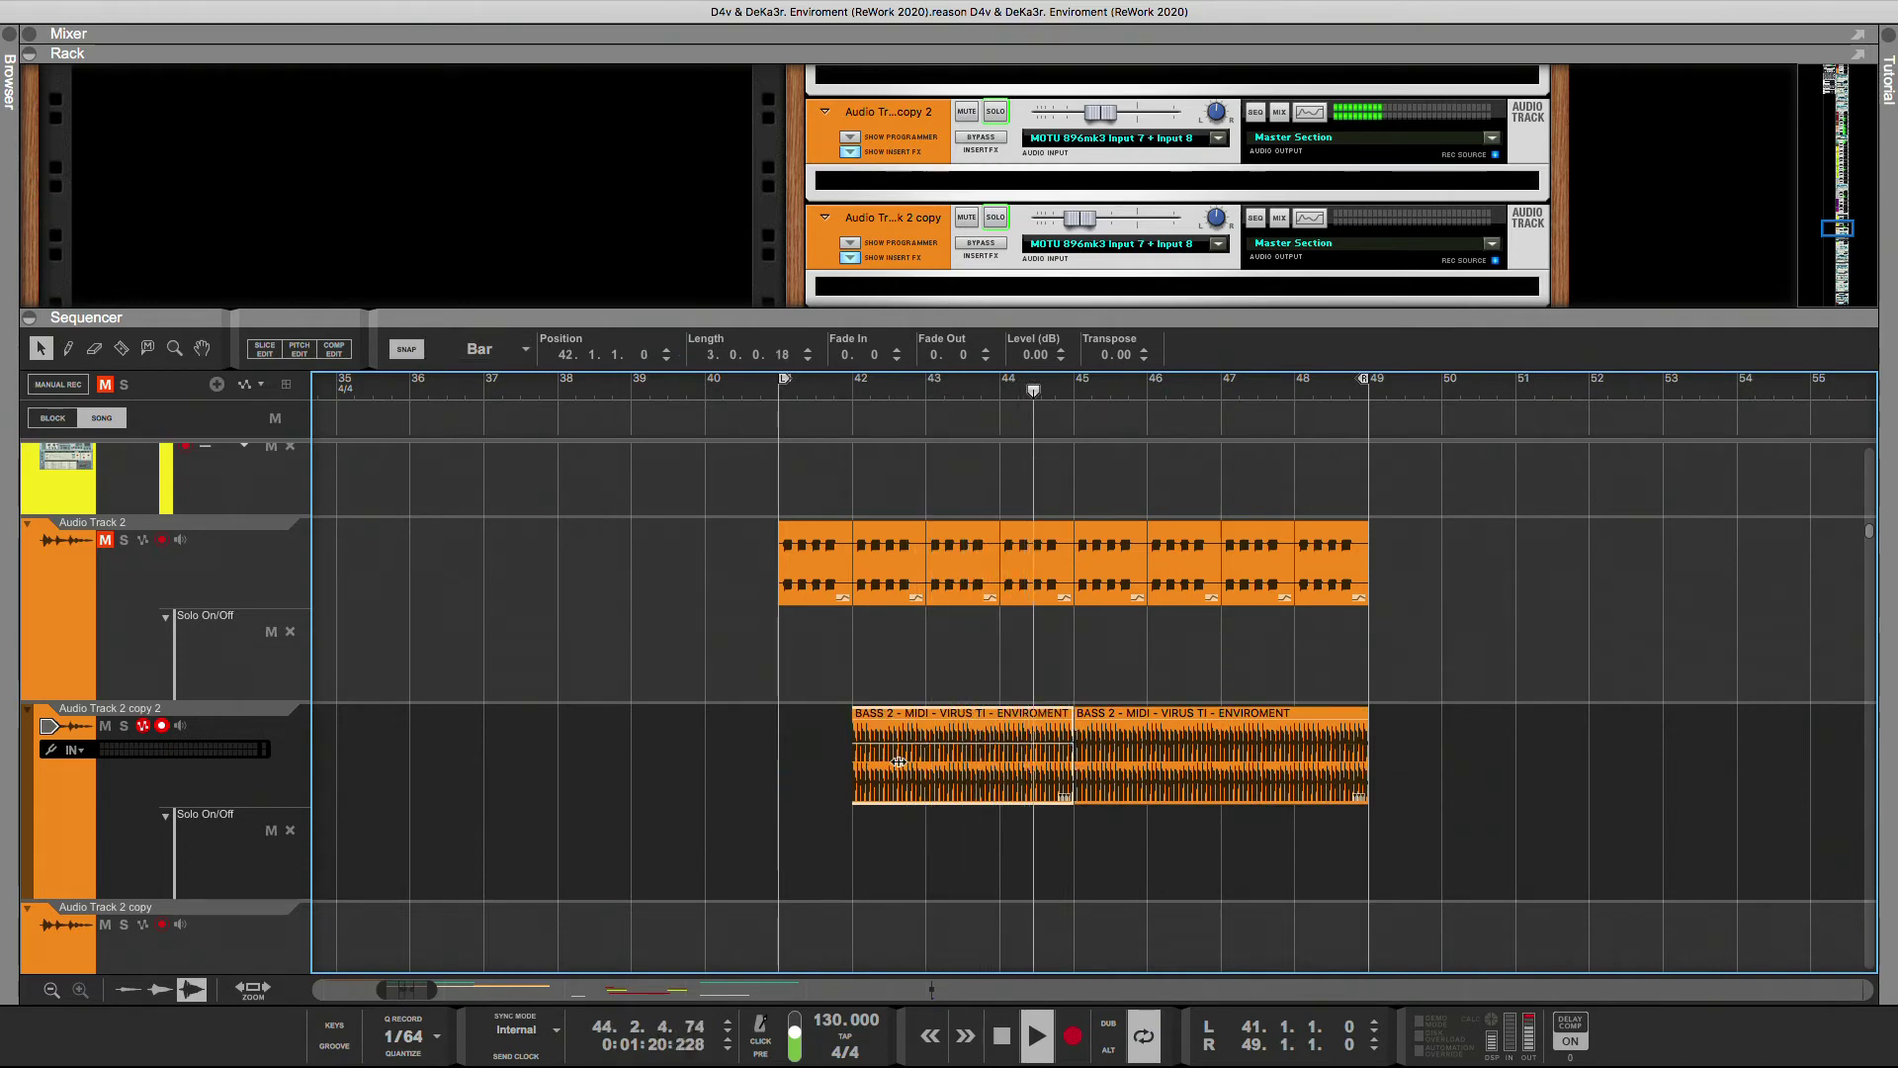
{"action": "left_click_drag", "start_coordinate": [1078, 764], "coordinate": [929, 769]}
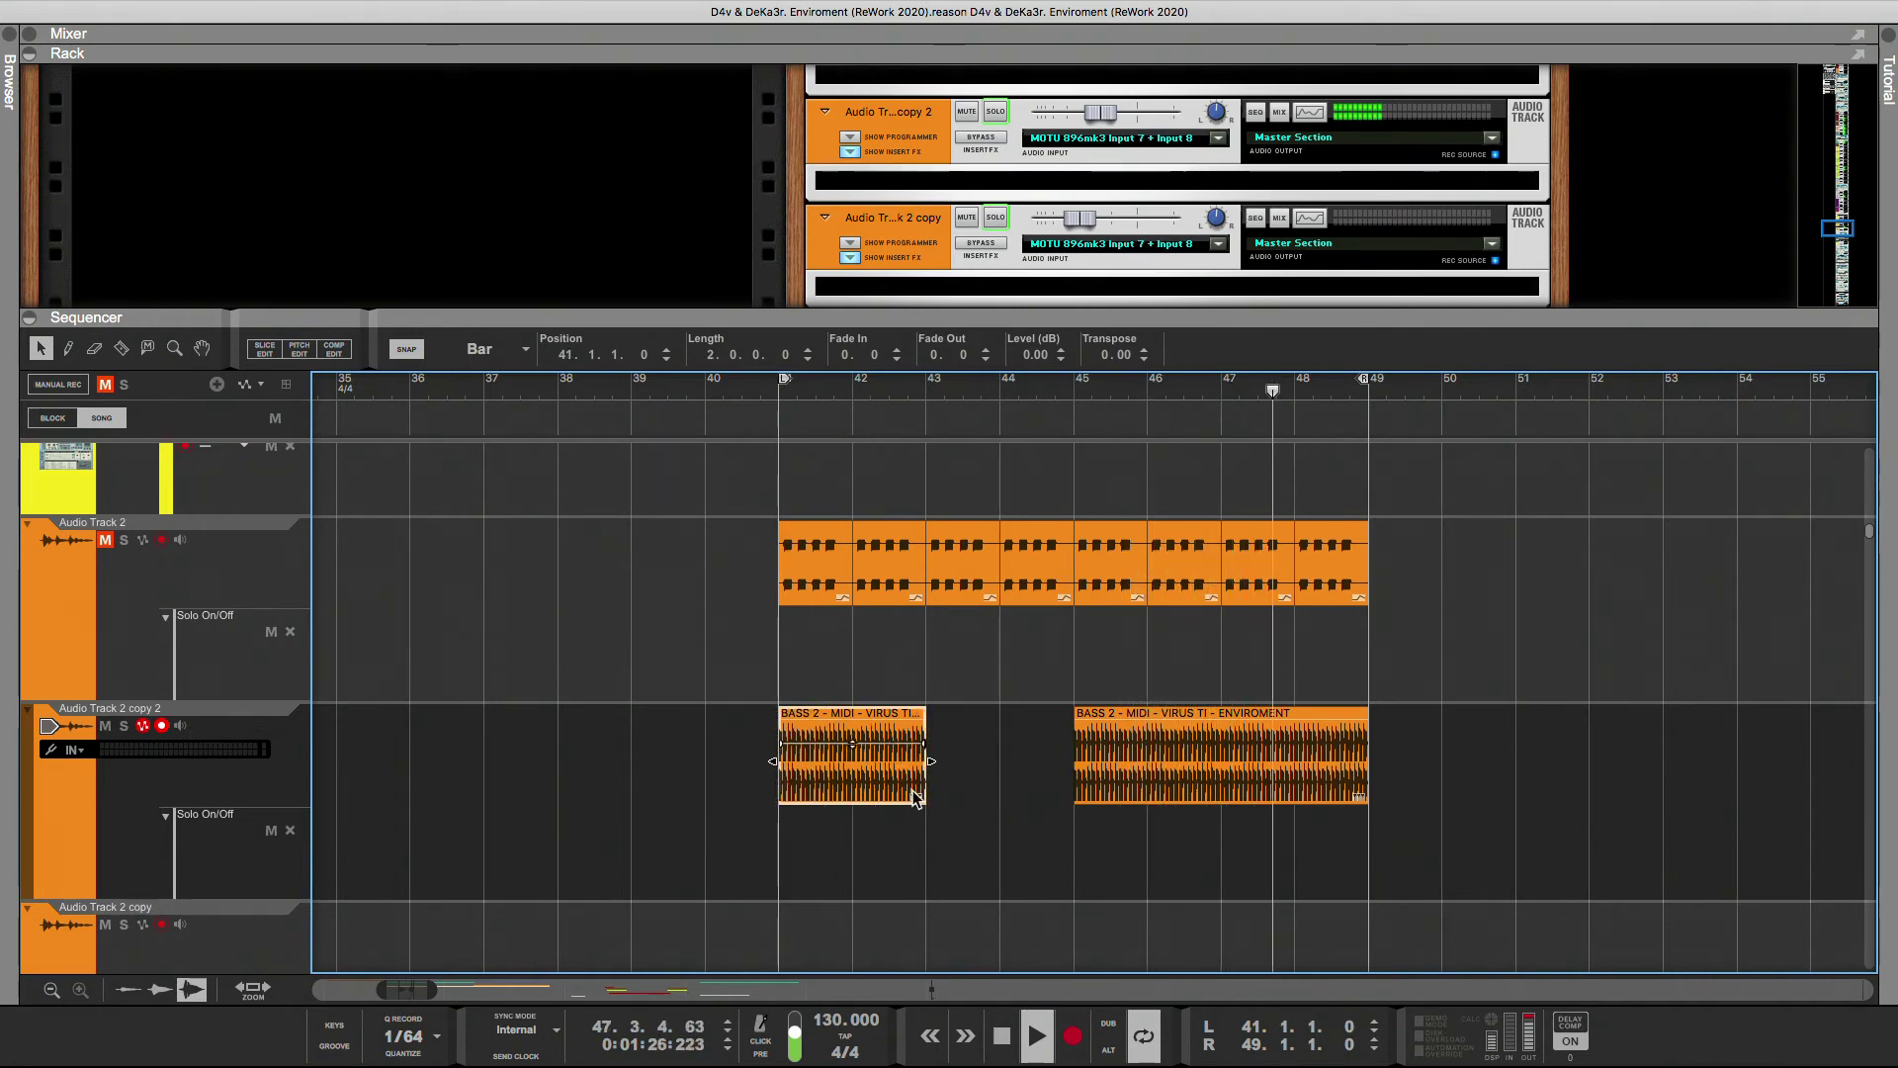
{"action": "left_click_drag", "start_coordinate": [930, 766], "coordinate": [854, 762]}
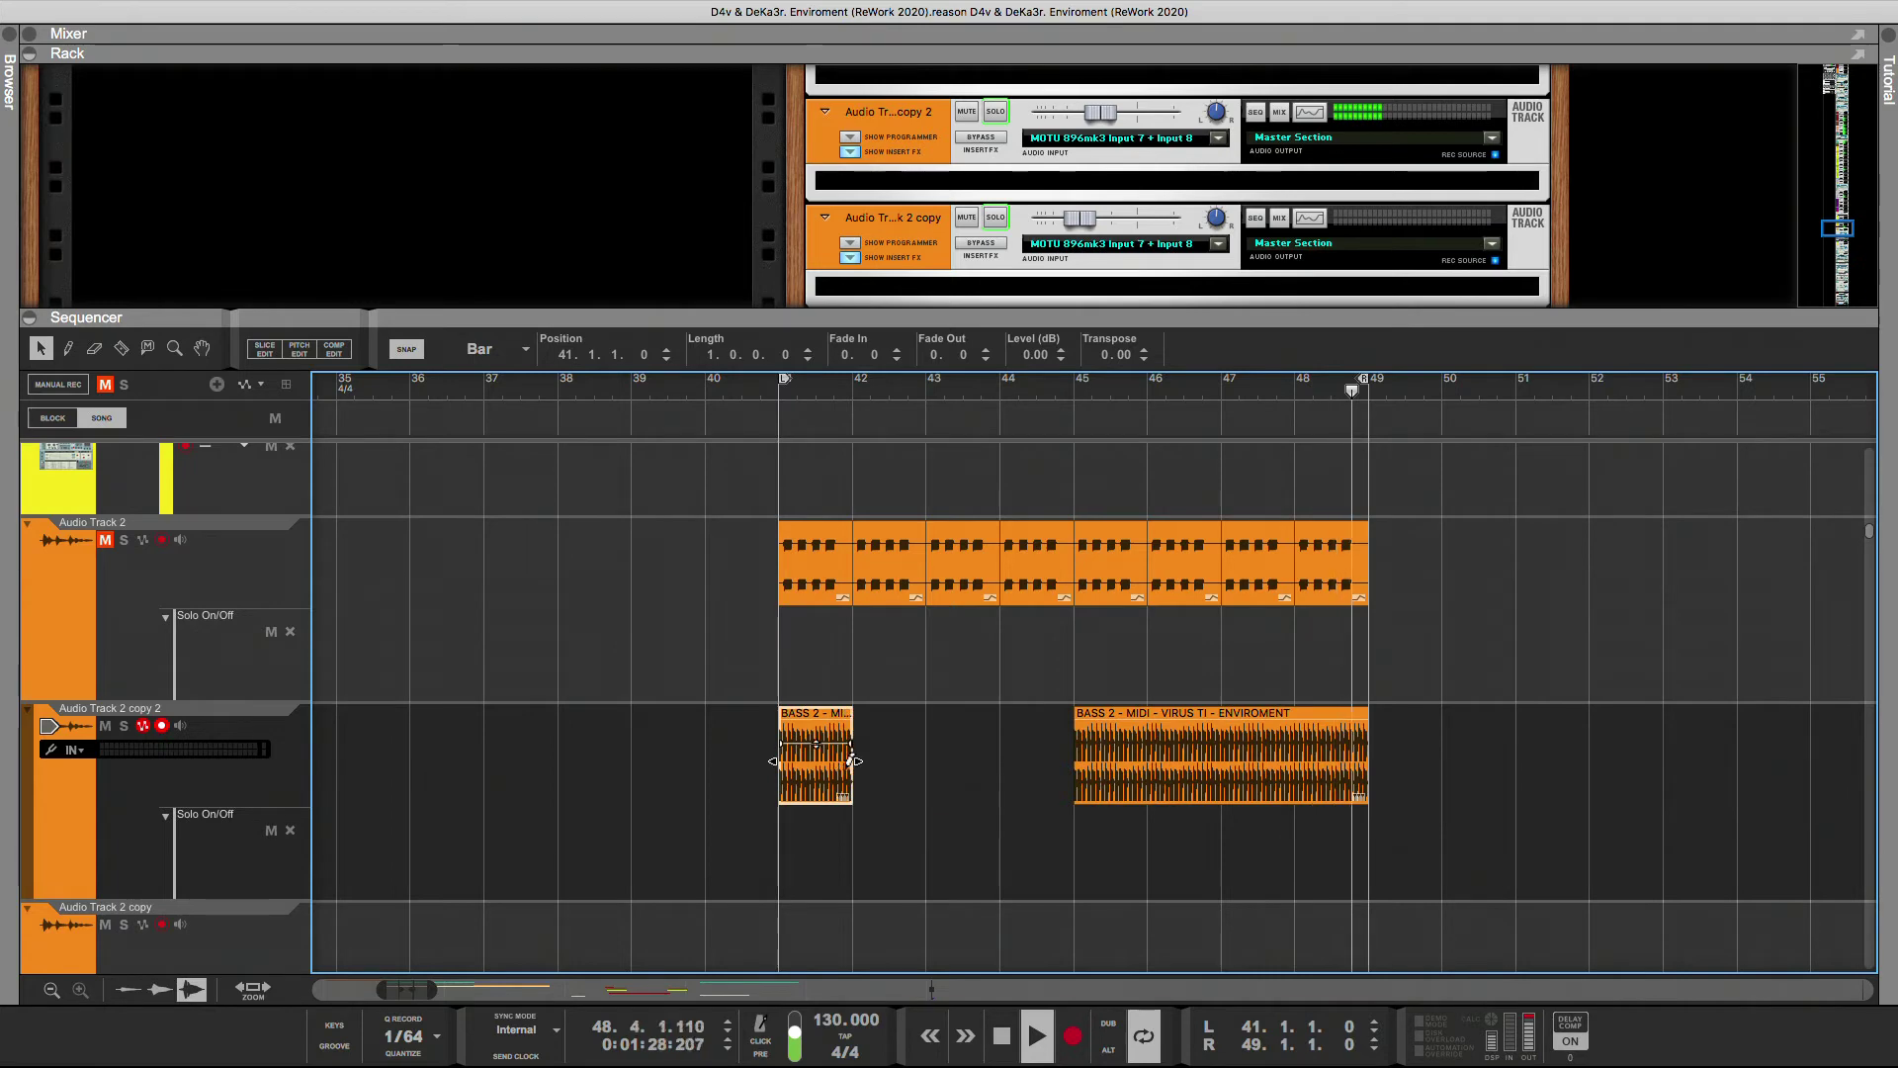
- Repeat the one-bar BASS 2 clip from bar 41 to 49, deleting the long clip at bar 45
{"action": "key", "text": "super+d"}
{"action": "key", "text": "super+d"}
{"action": "left_click", "coordinate": [1155, 780]}
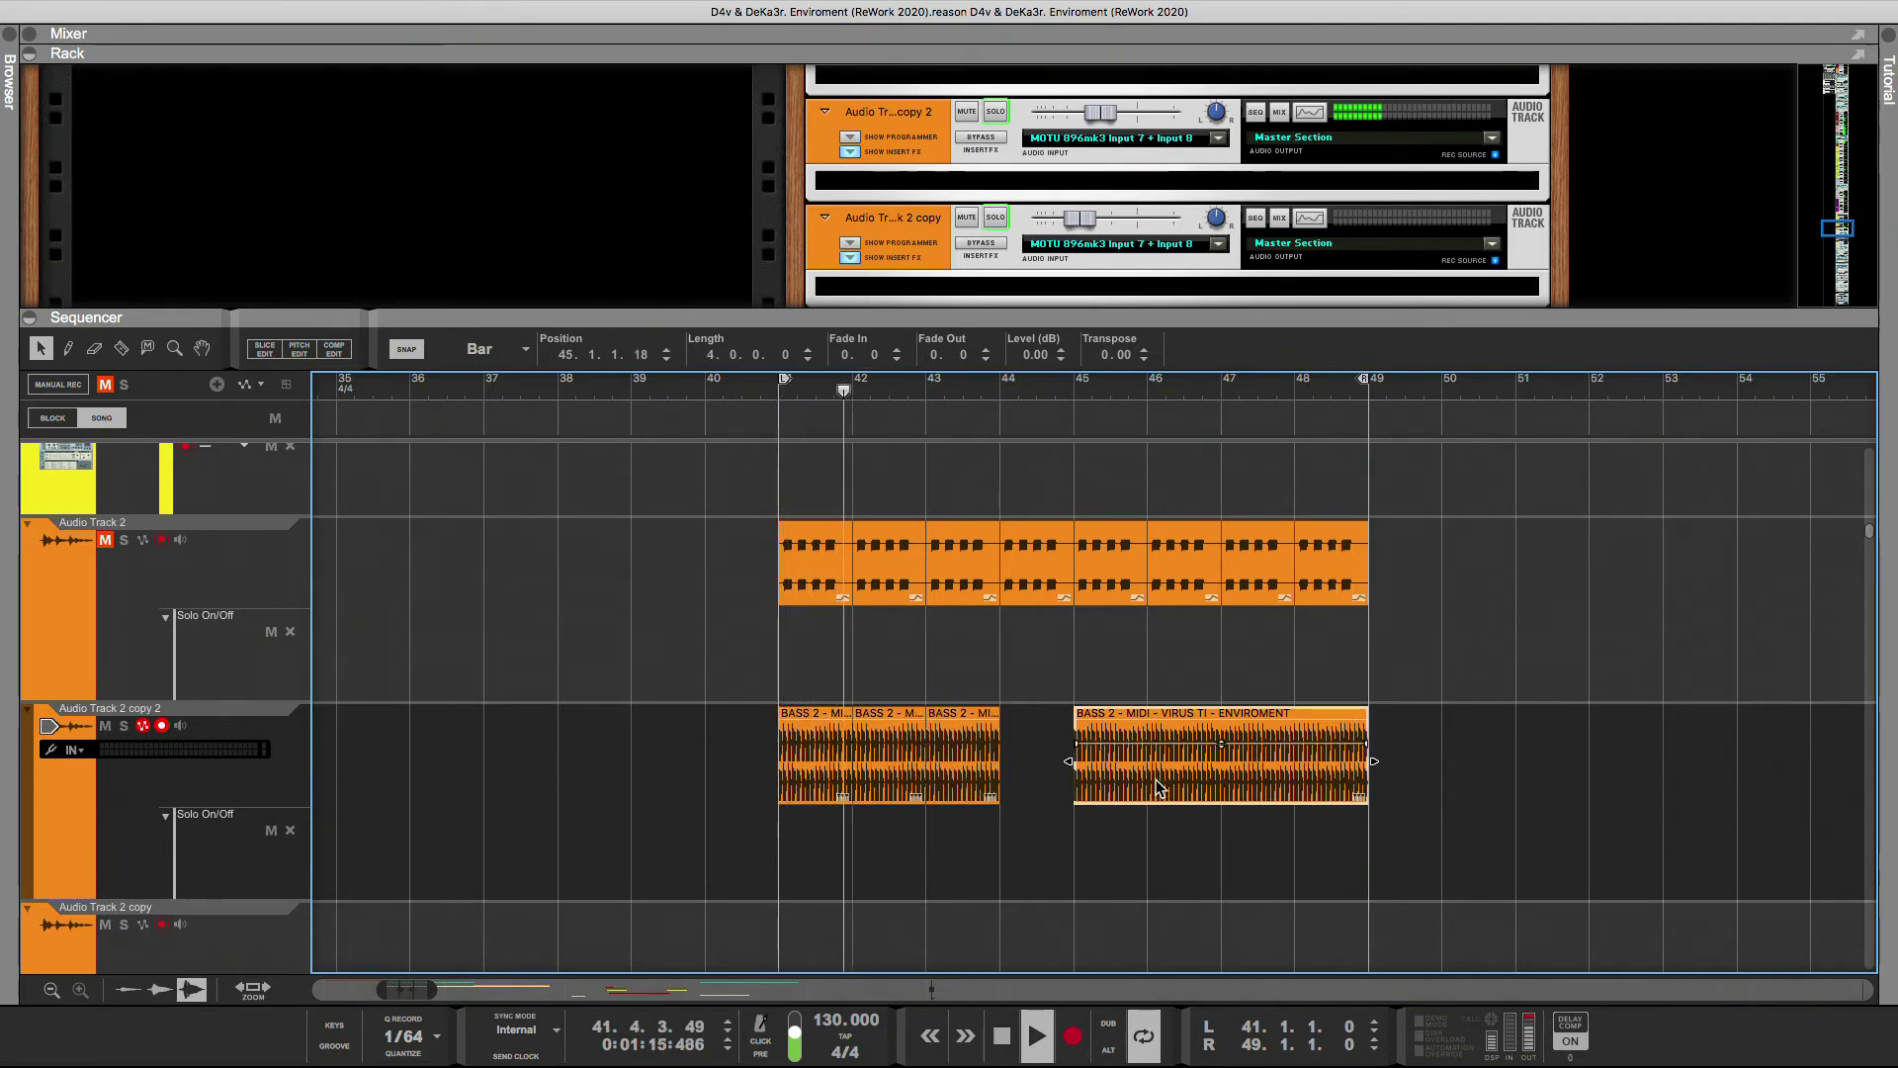
{"action": "key", "text": "Delete"}
{"action": "left_click_drag", "start_coordinate": [1065, 760], "coordinate": [821, 776]}
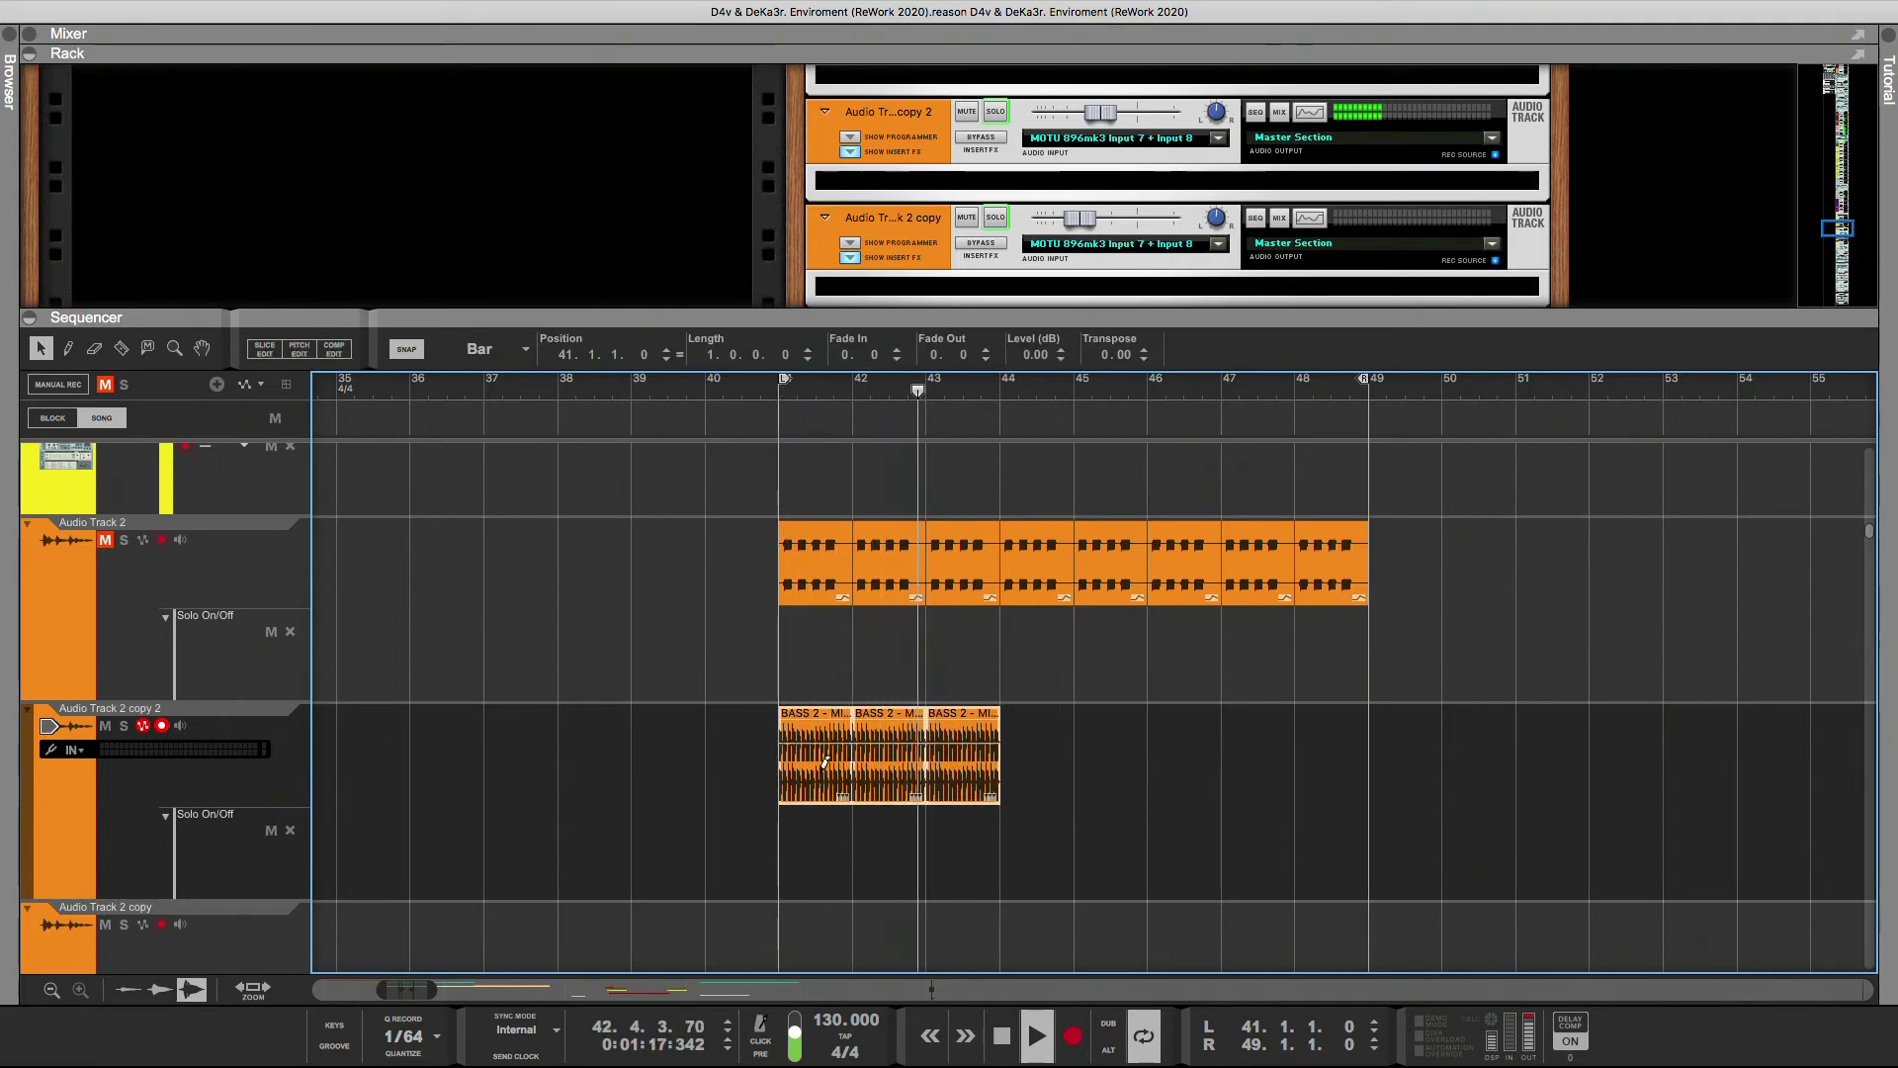
{"action": "key", "text": "super+d"}
{"action": "left_click_drag", "start_coordinate": [1303, 763], "coordinate": [1107, 794]}
{"action": "key", "text": "super+d"}
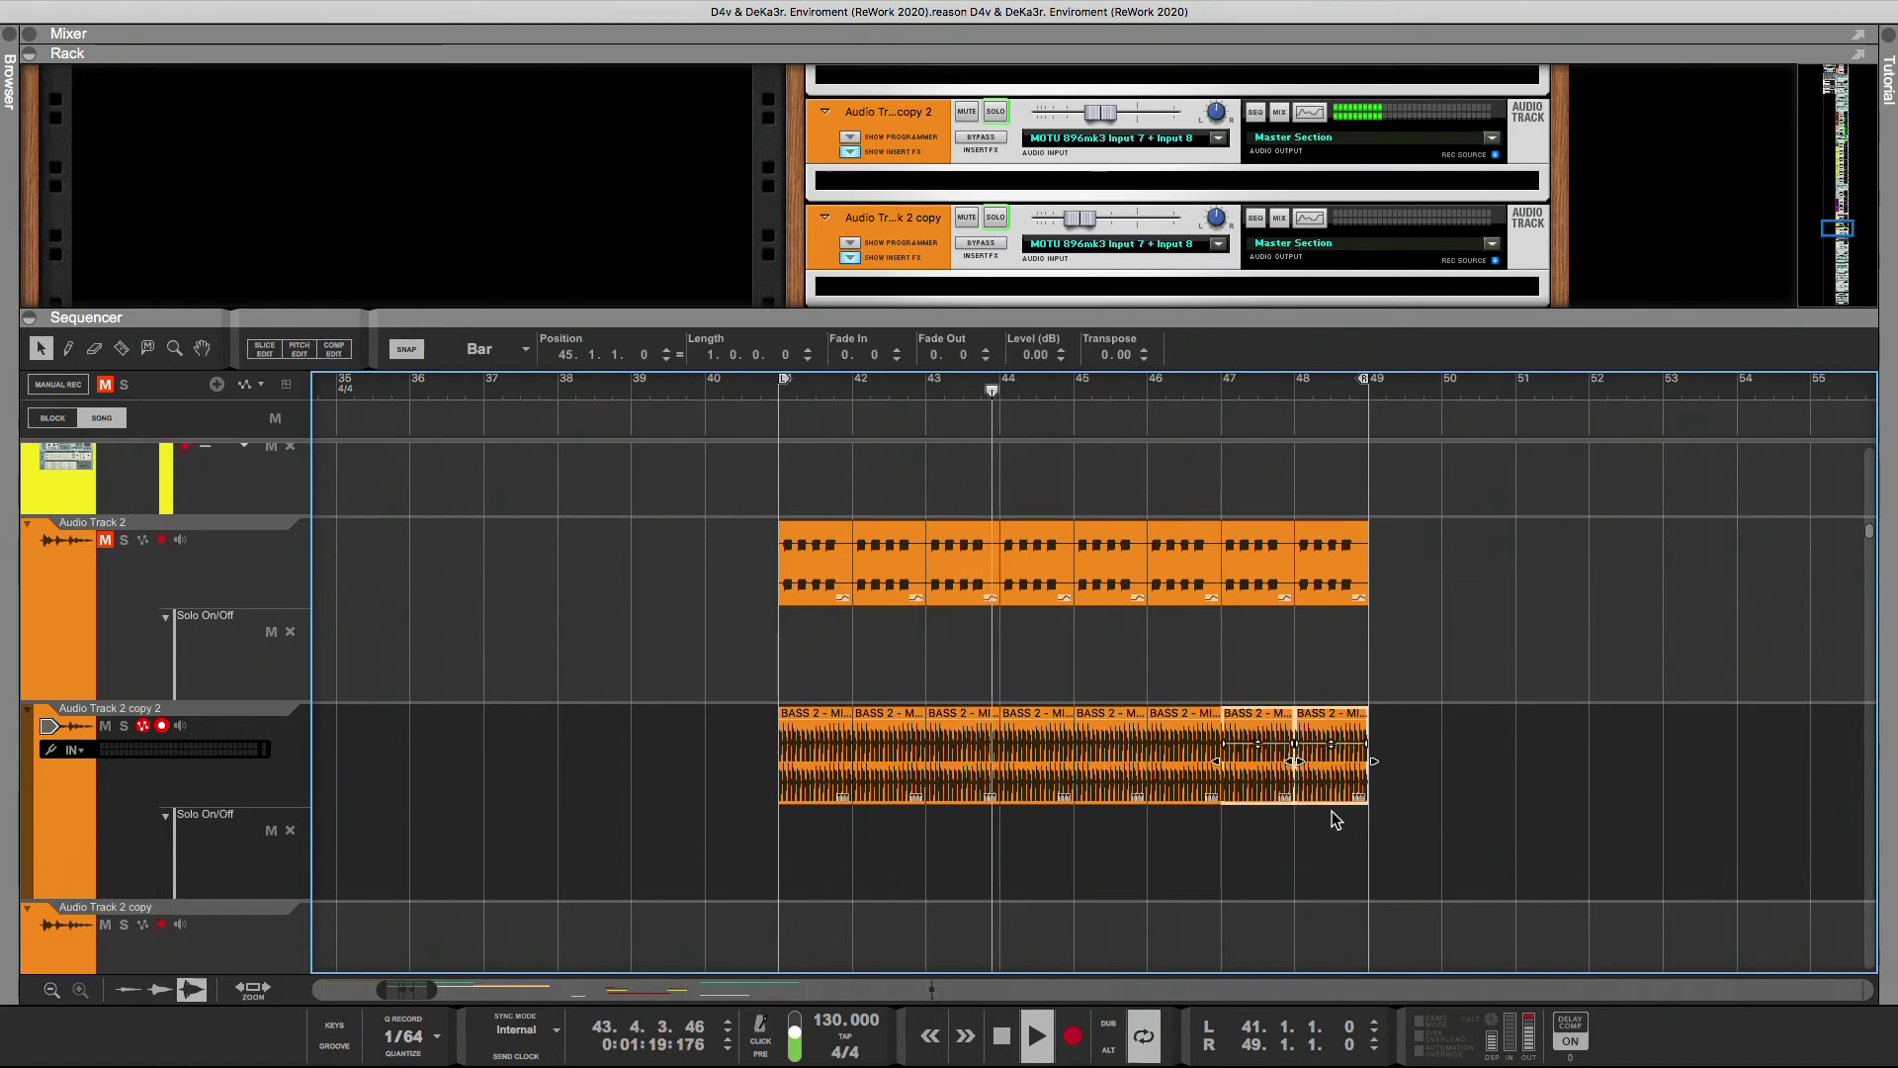
- Select all eight one-bar BASS 2 clips and set the snap value to 1/16
{"action": "left_click_drag", "start_coordinate": [1459, 765], "coordinate": [817, 786]}
{"action": "left_click", "coordinate": [475, 348]}
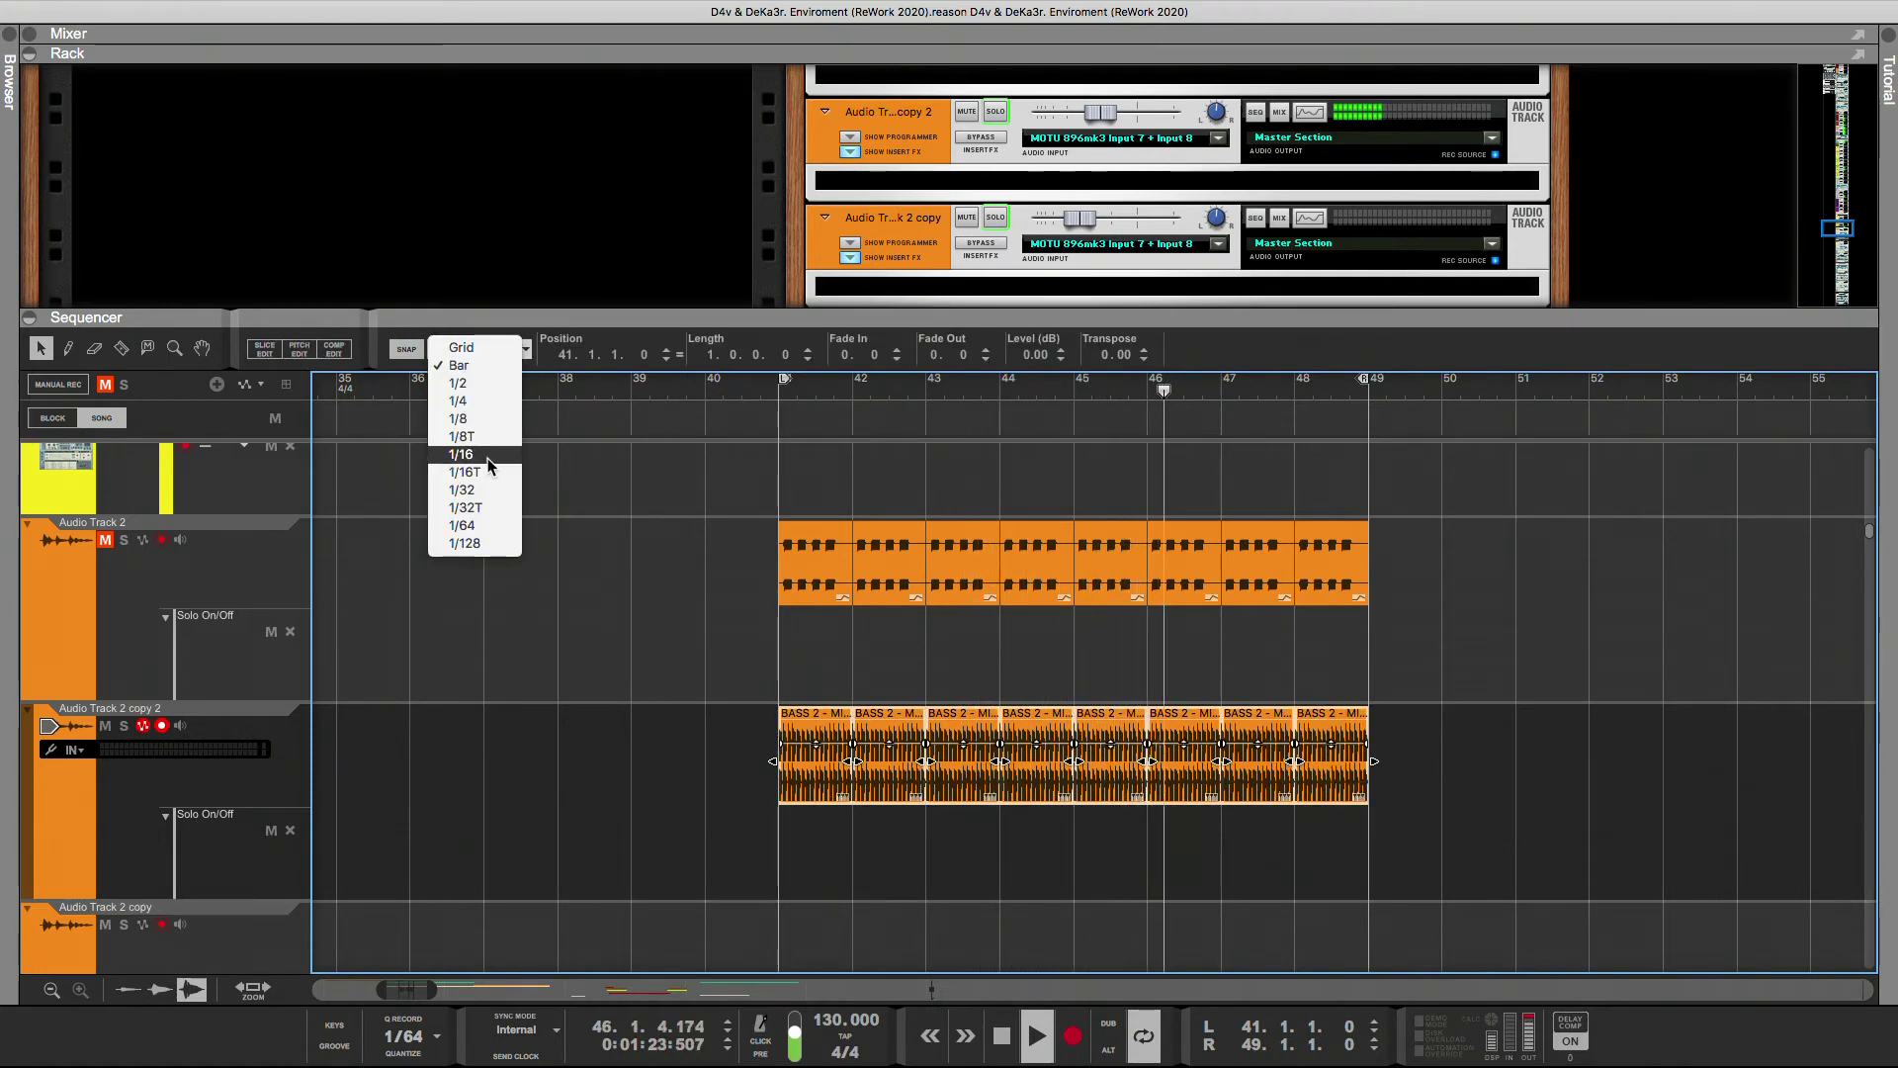
{"action": "left_click", "coordinate": [488, 459]}
- Try shifting the eight BASS 2 clips later on the 1/16 grid, and undo the moves back to position 41.1.1.0
{"action": "left_click_drag", "start_coordinate": [802, 786], "coordinate": [1235, 783]}
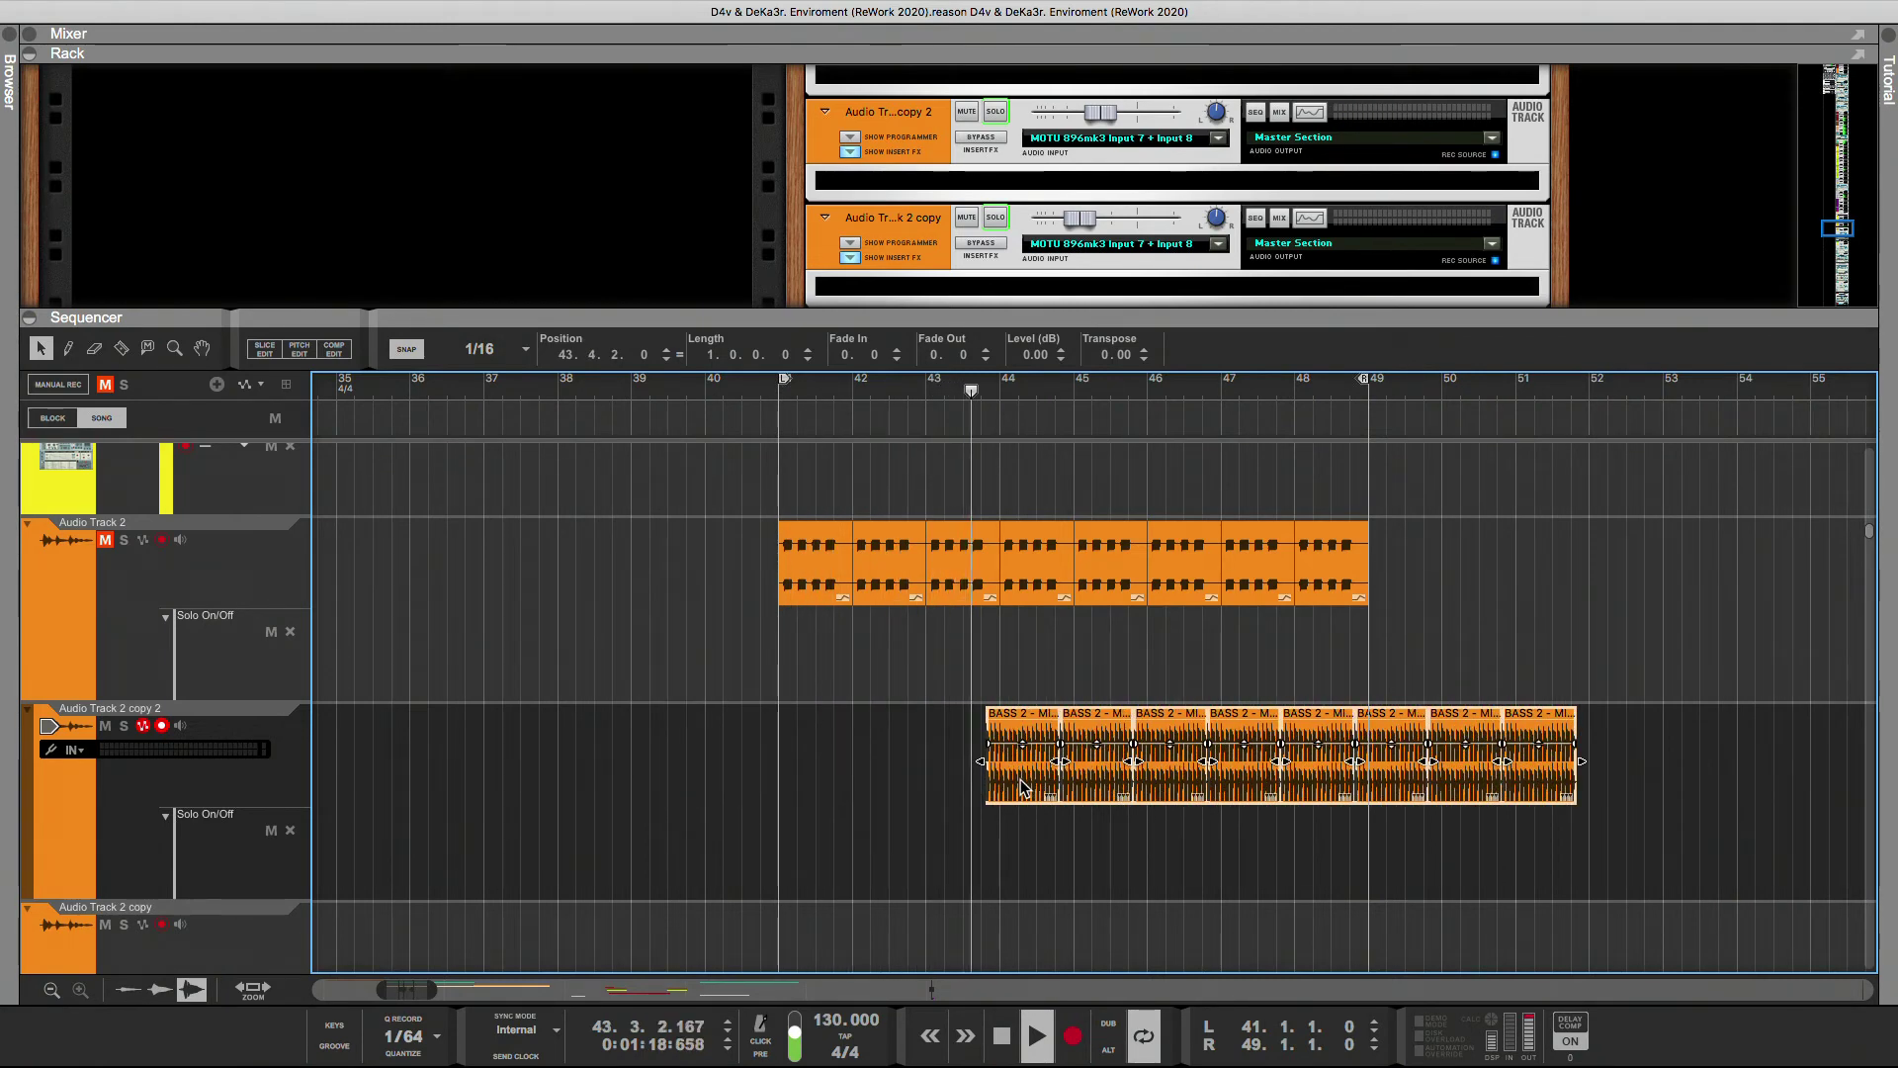
{"action": "key", "text": "super+z"}
{"action": "key", "text": "super+z"}
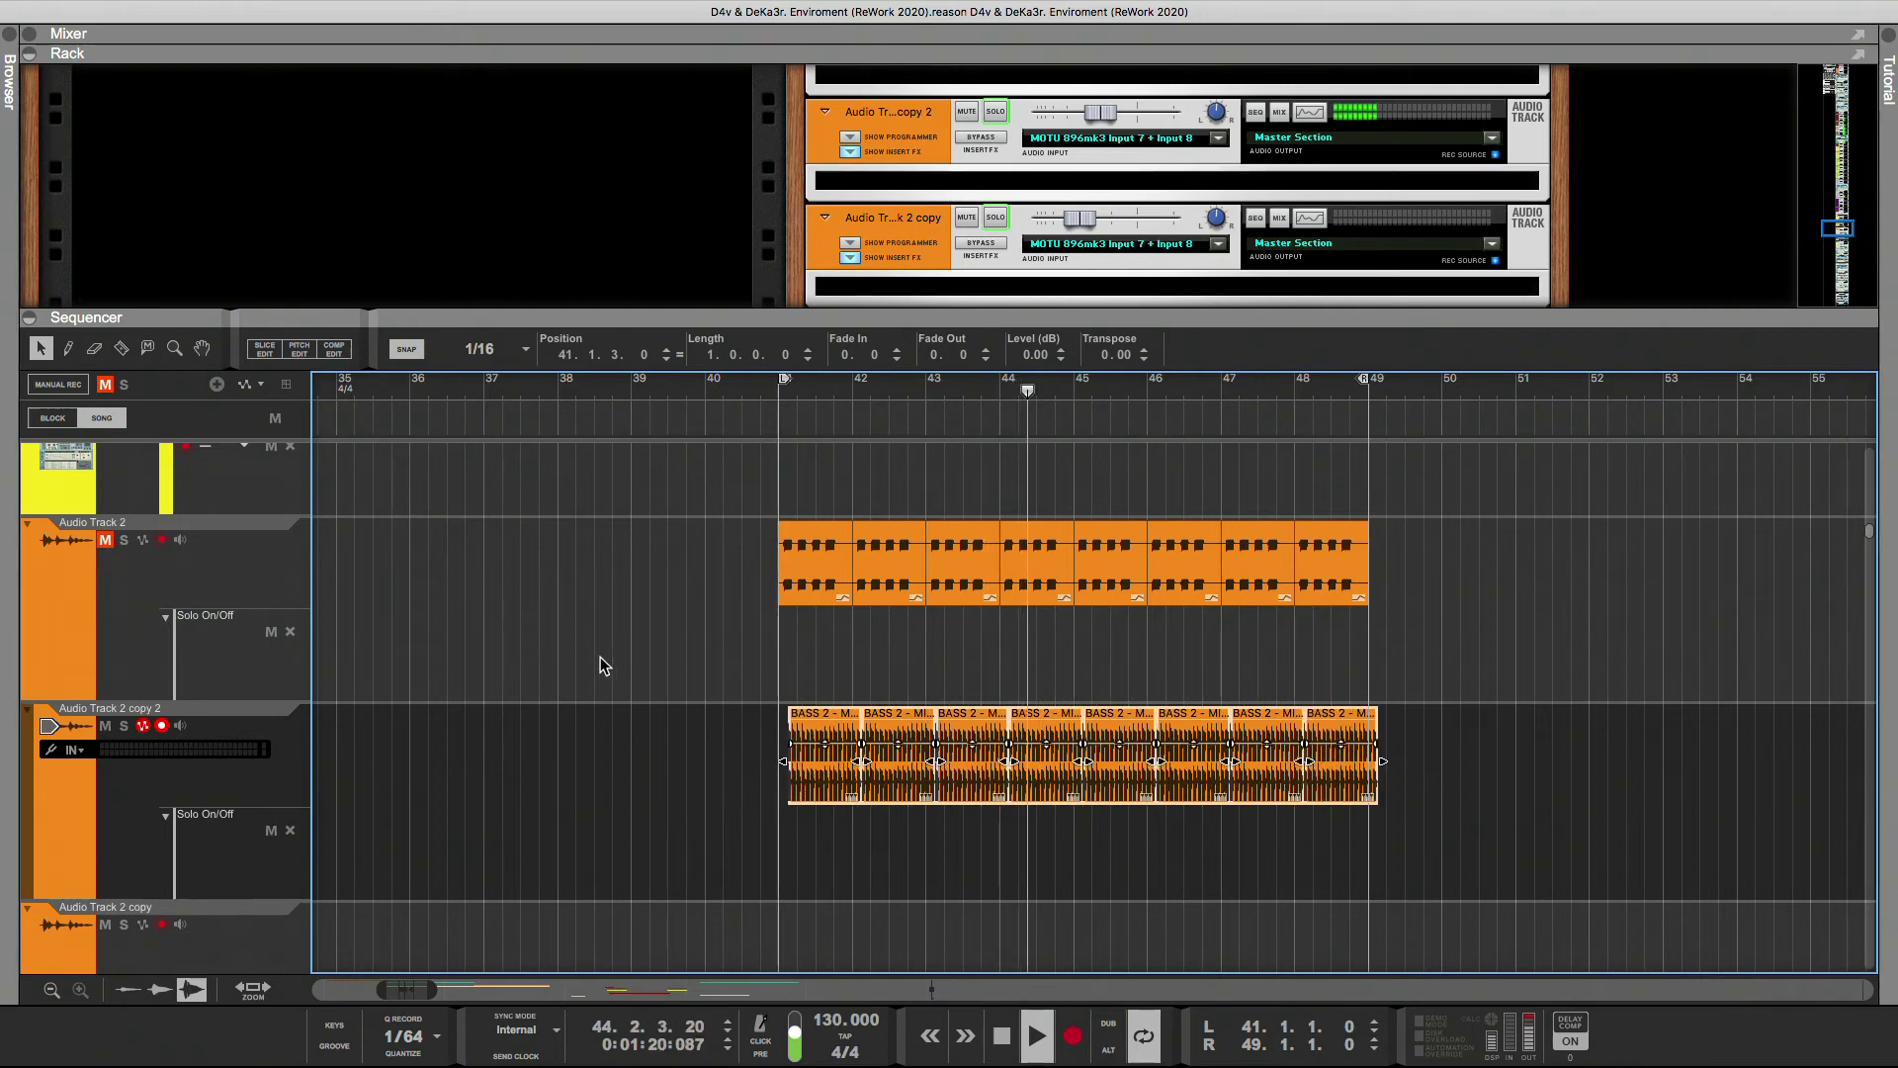
{"action": "key", "text": "super+z"}
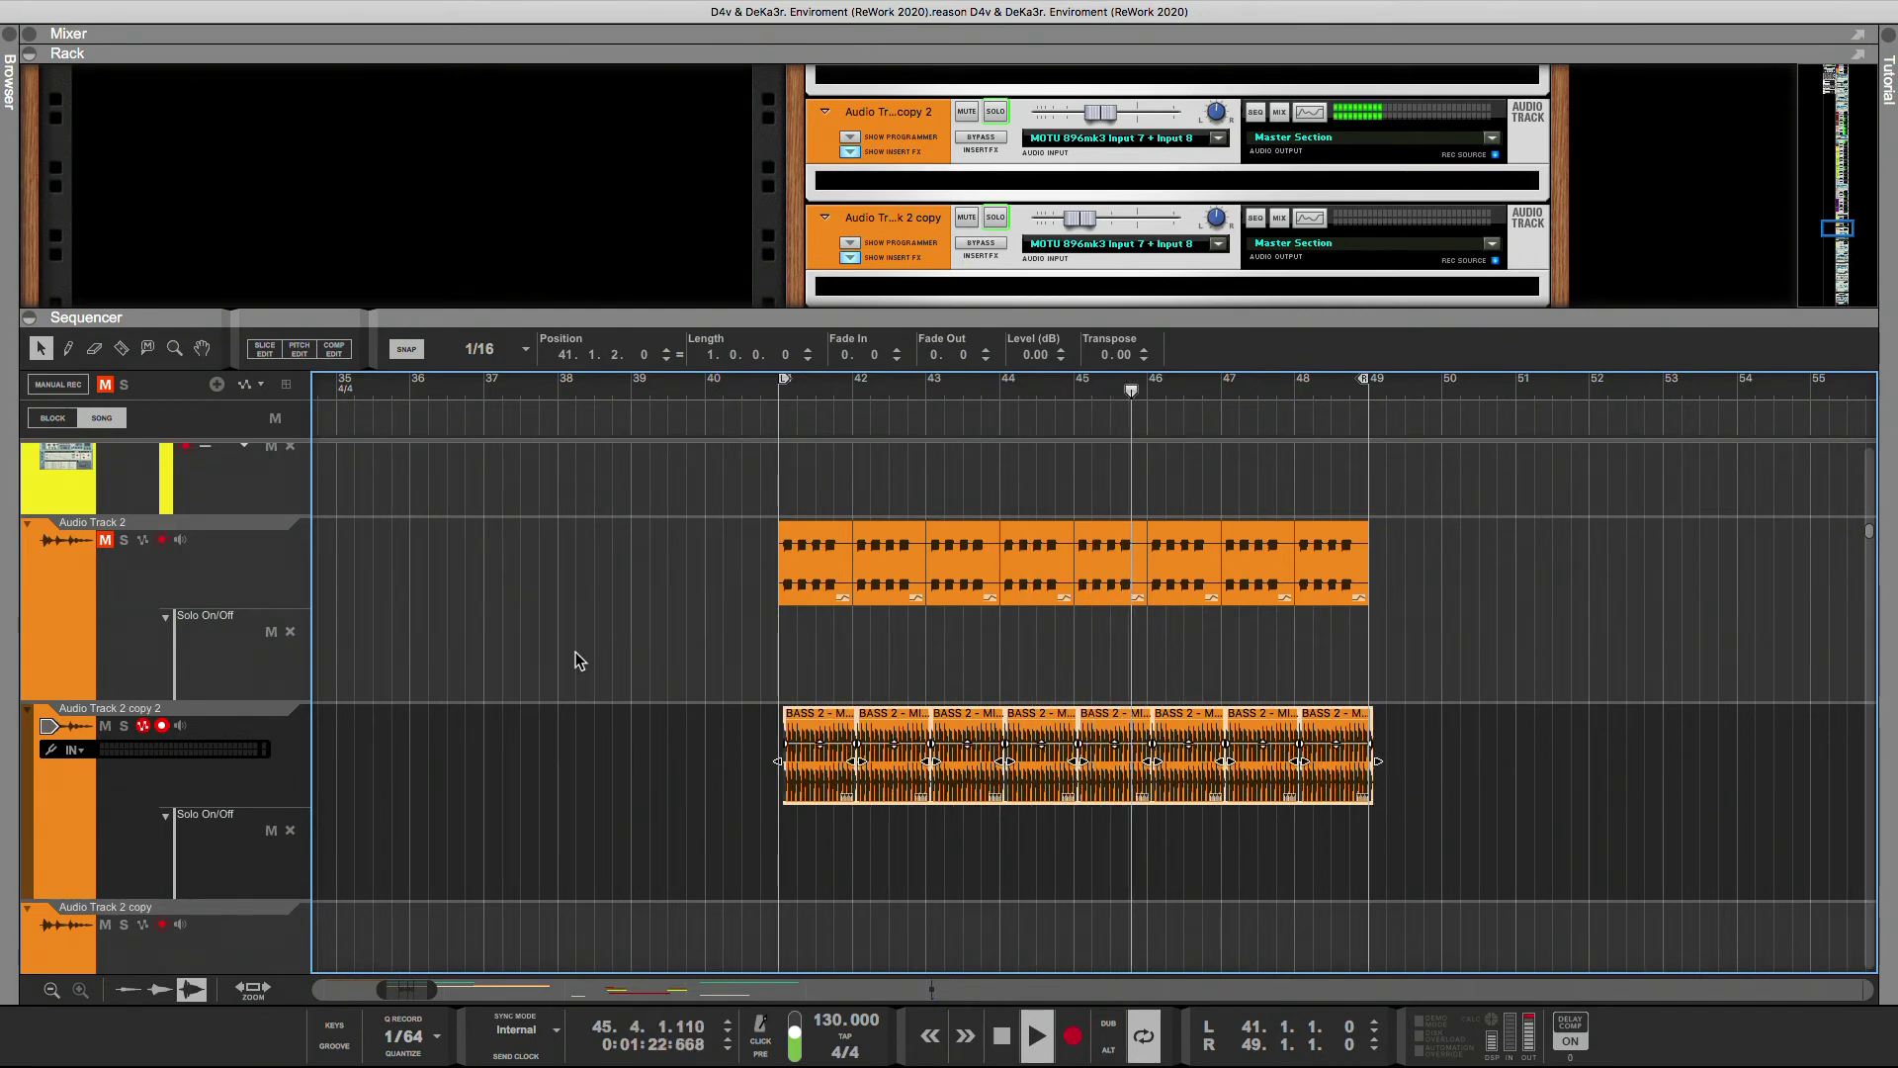
{"action": "key", "text": "super+z"}
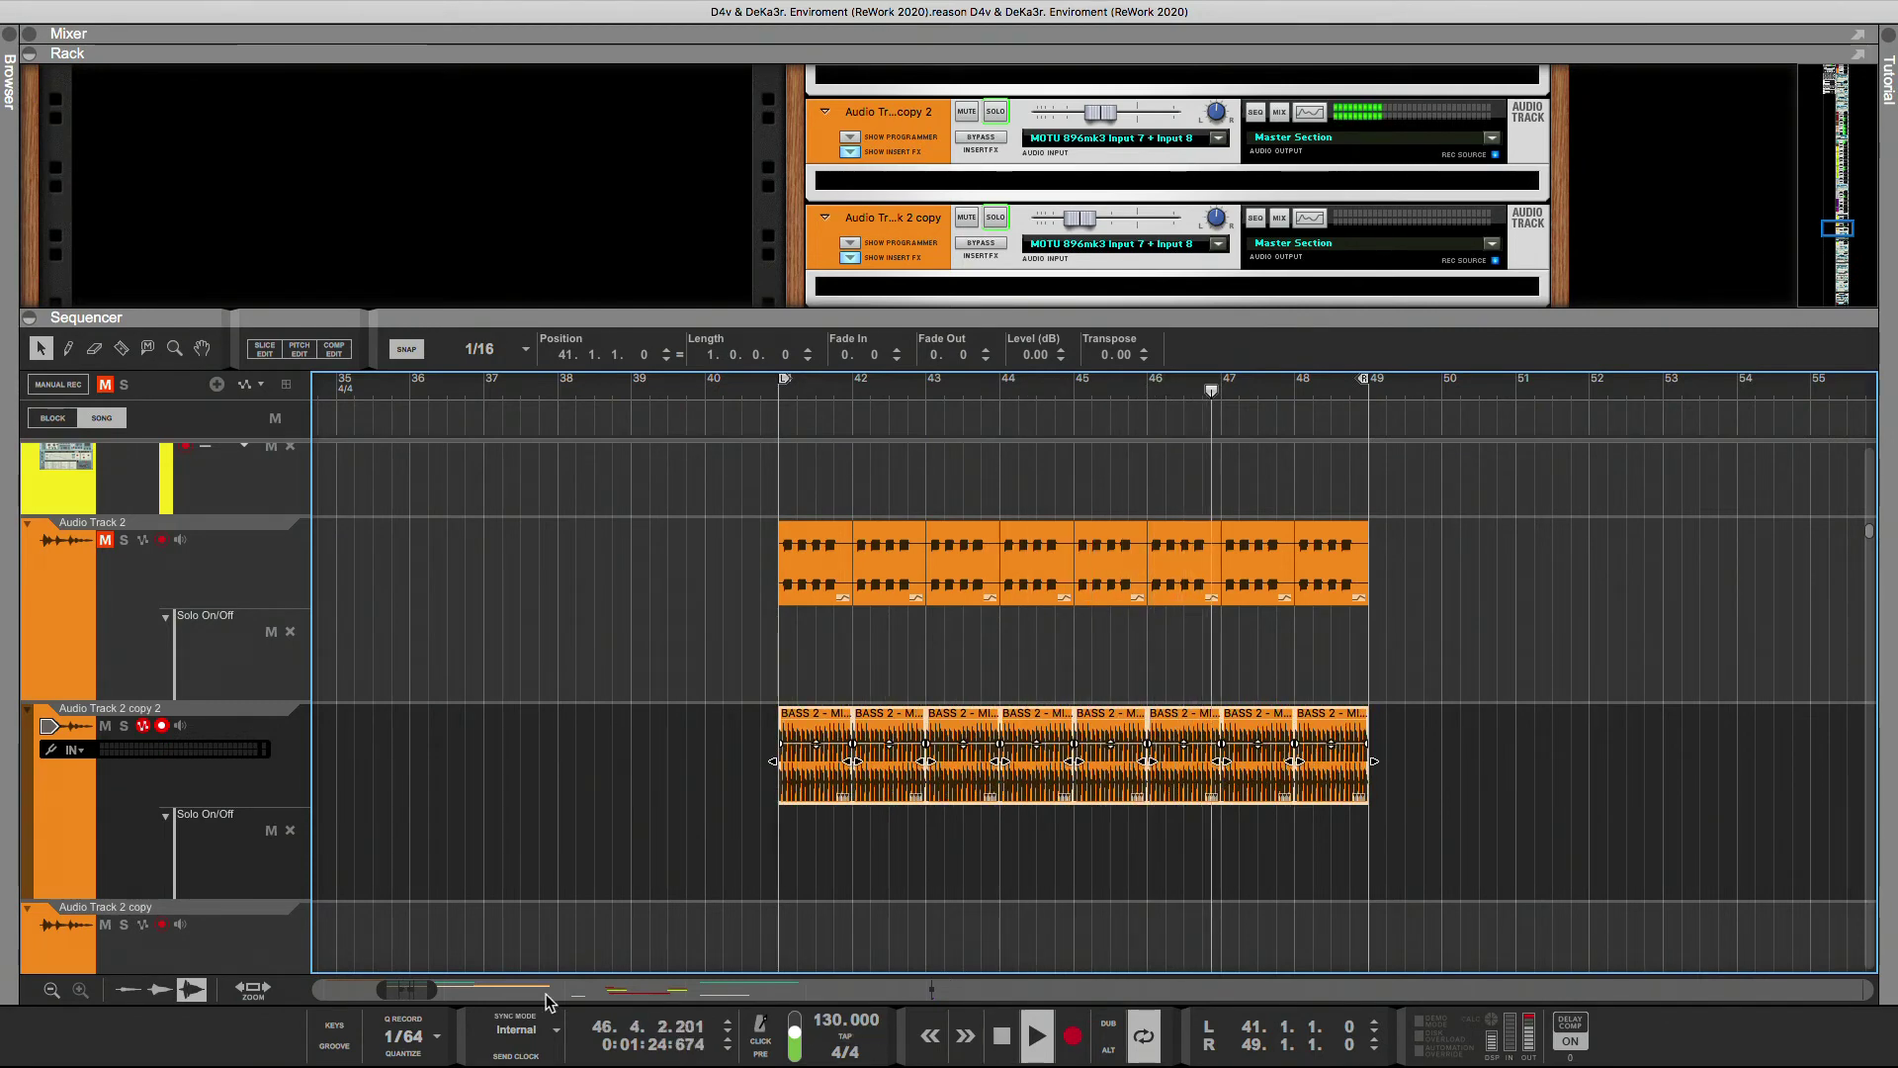
{"action": "mouse_move", "coordinate": [432, 991]}
{"action": "left_mouse_down"}
{"action": "mouse_move", "coordinate": [383, 990]}
{"action": "mouse_move", "coordinate": [408, 990]}
{"action": "left_mouse_up"}
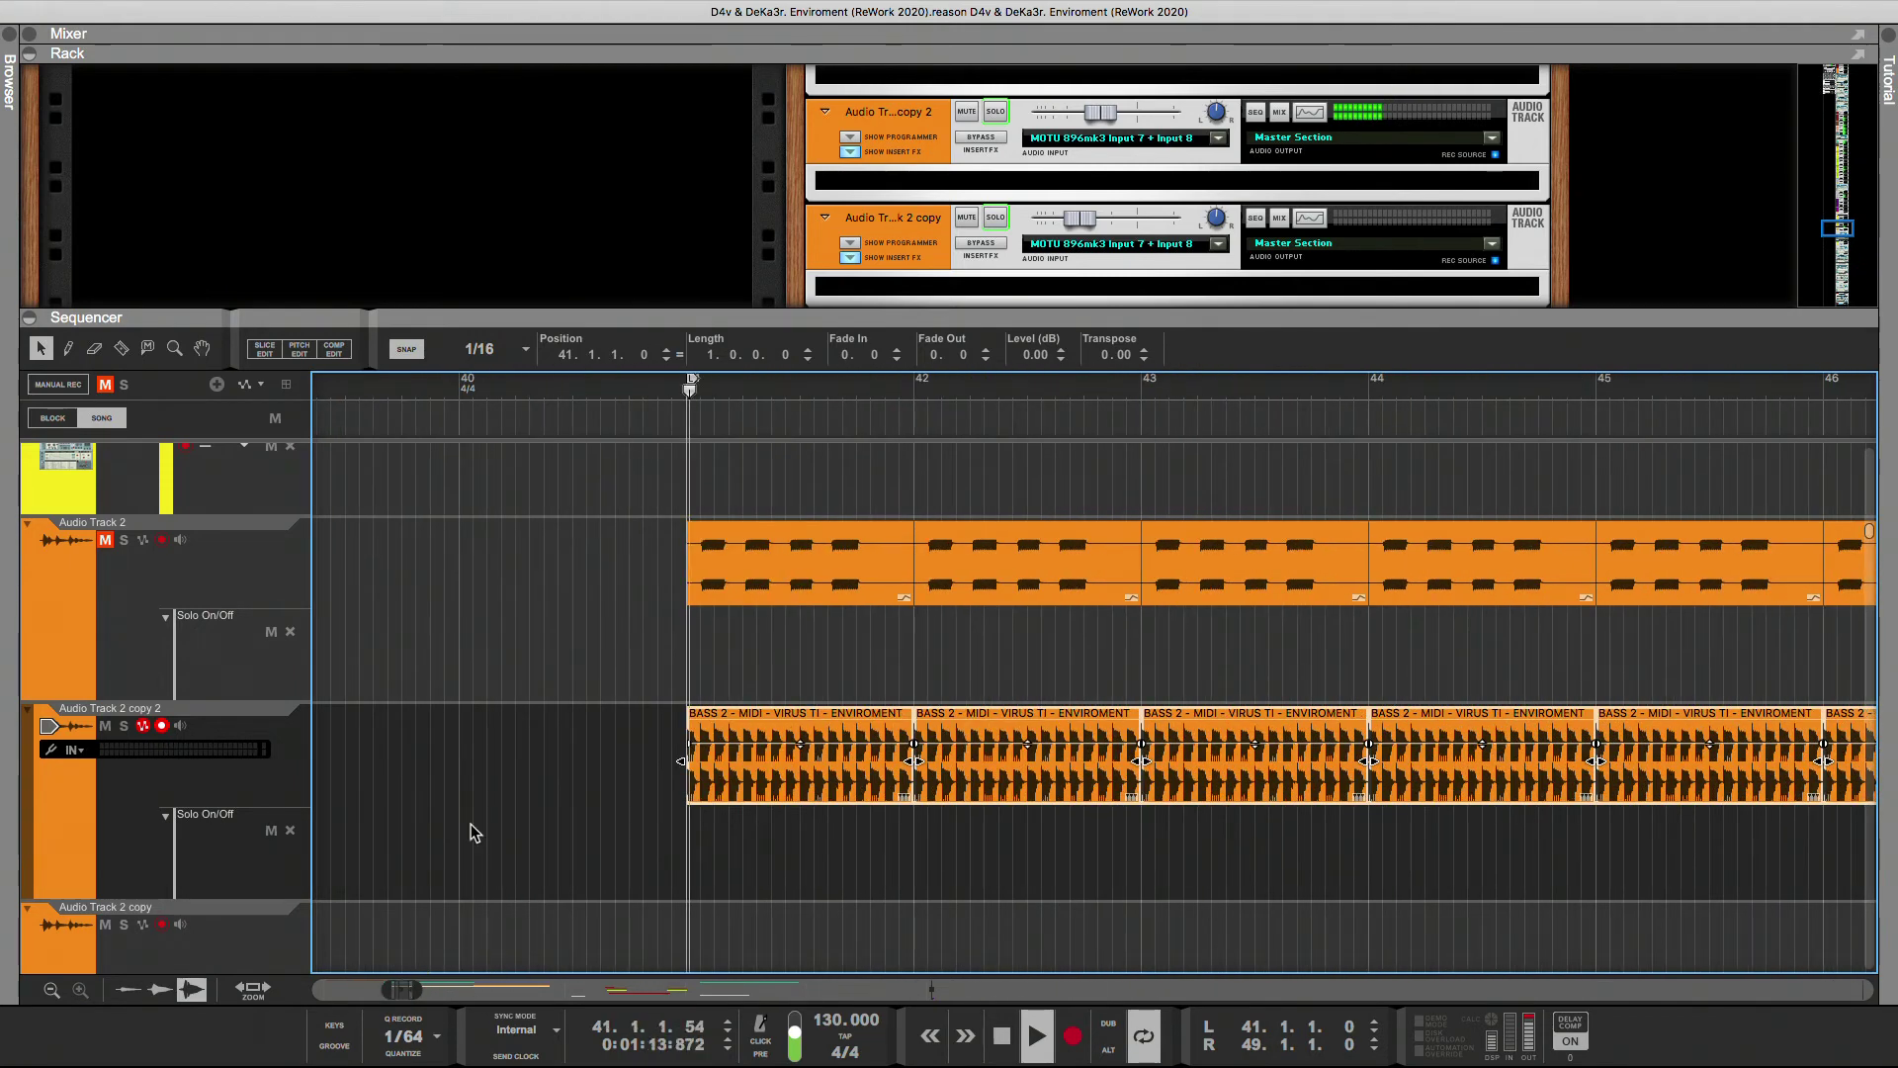
- Set the snap value to 1/32 and shift the eight selected BASS 2 clips to position 41.1.1.120
{"action": "left_click", "coordinate": [485, 349]}
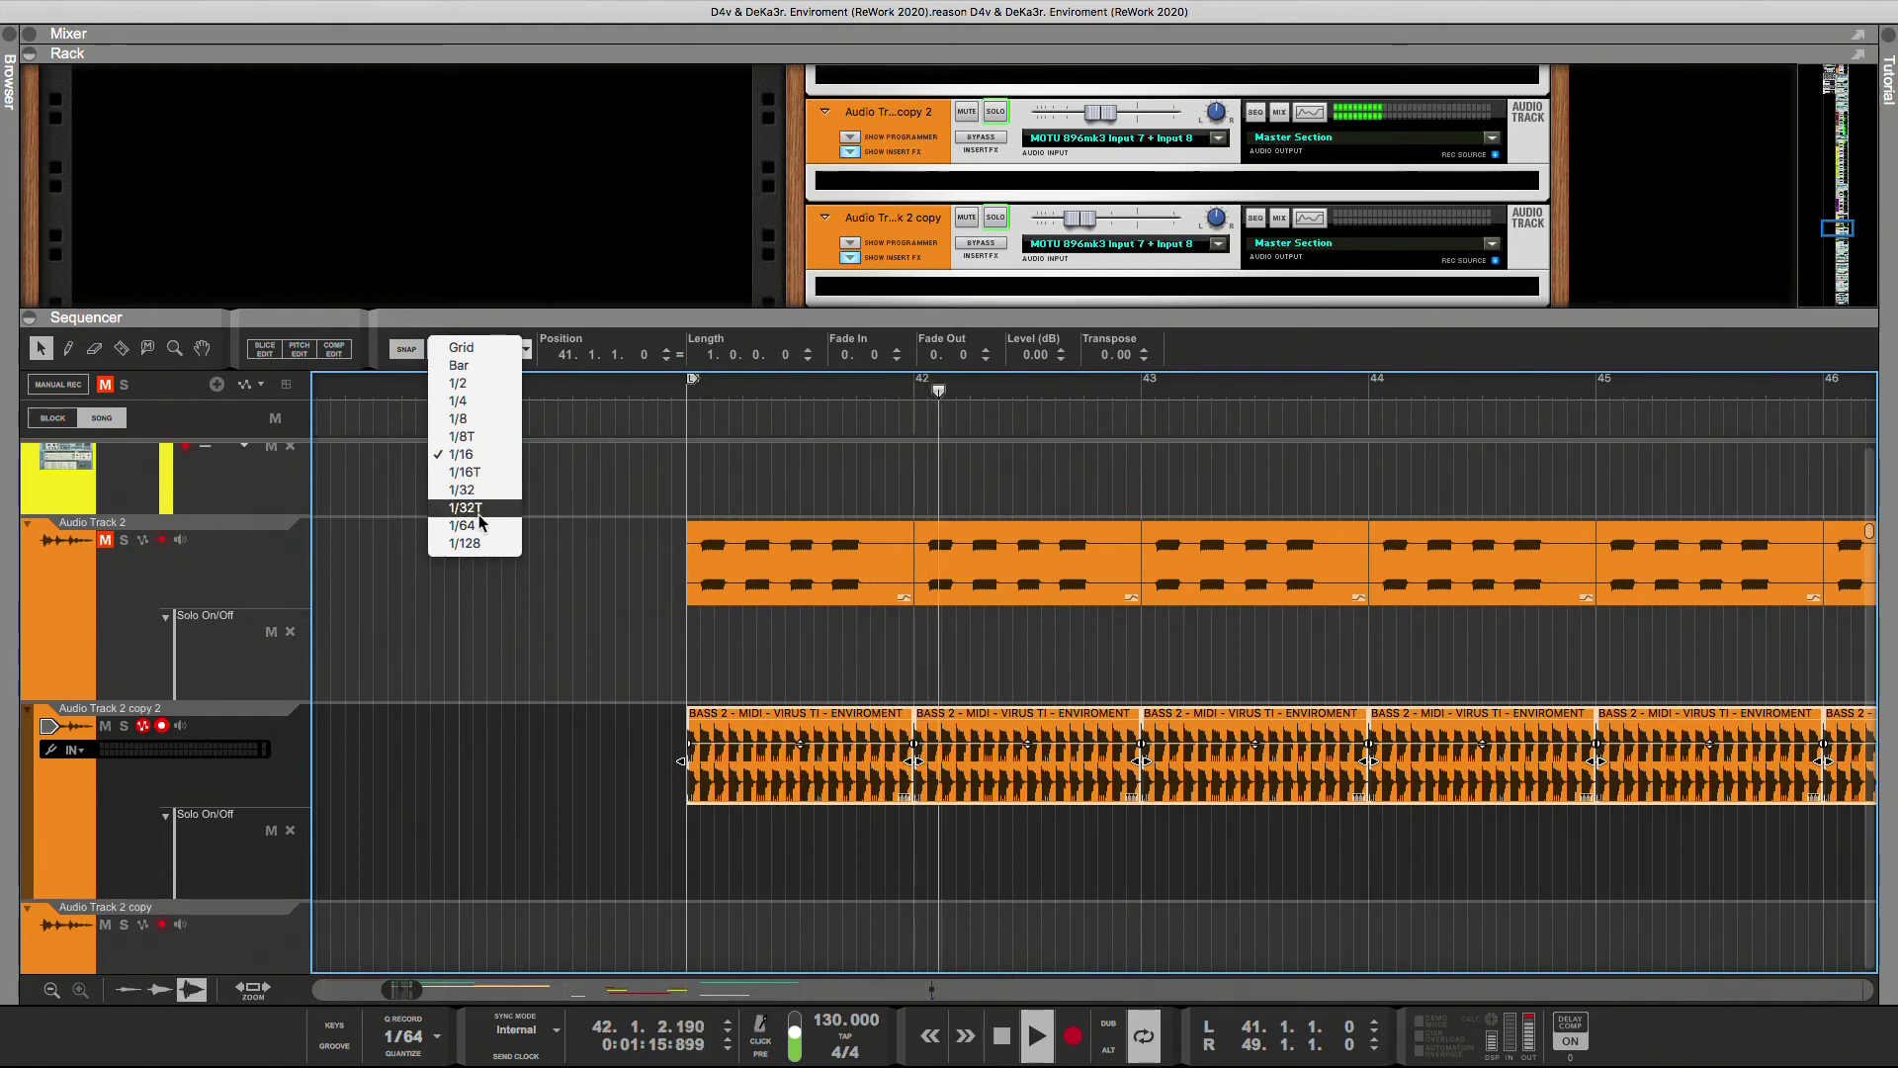
{"action": "left_click", "coordinate": [471, 491]}
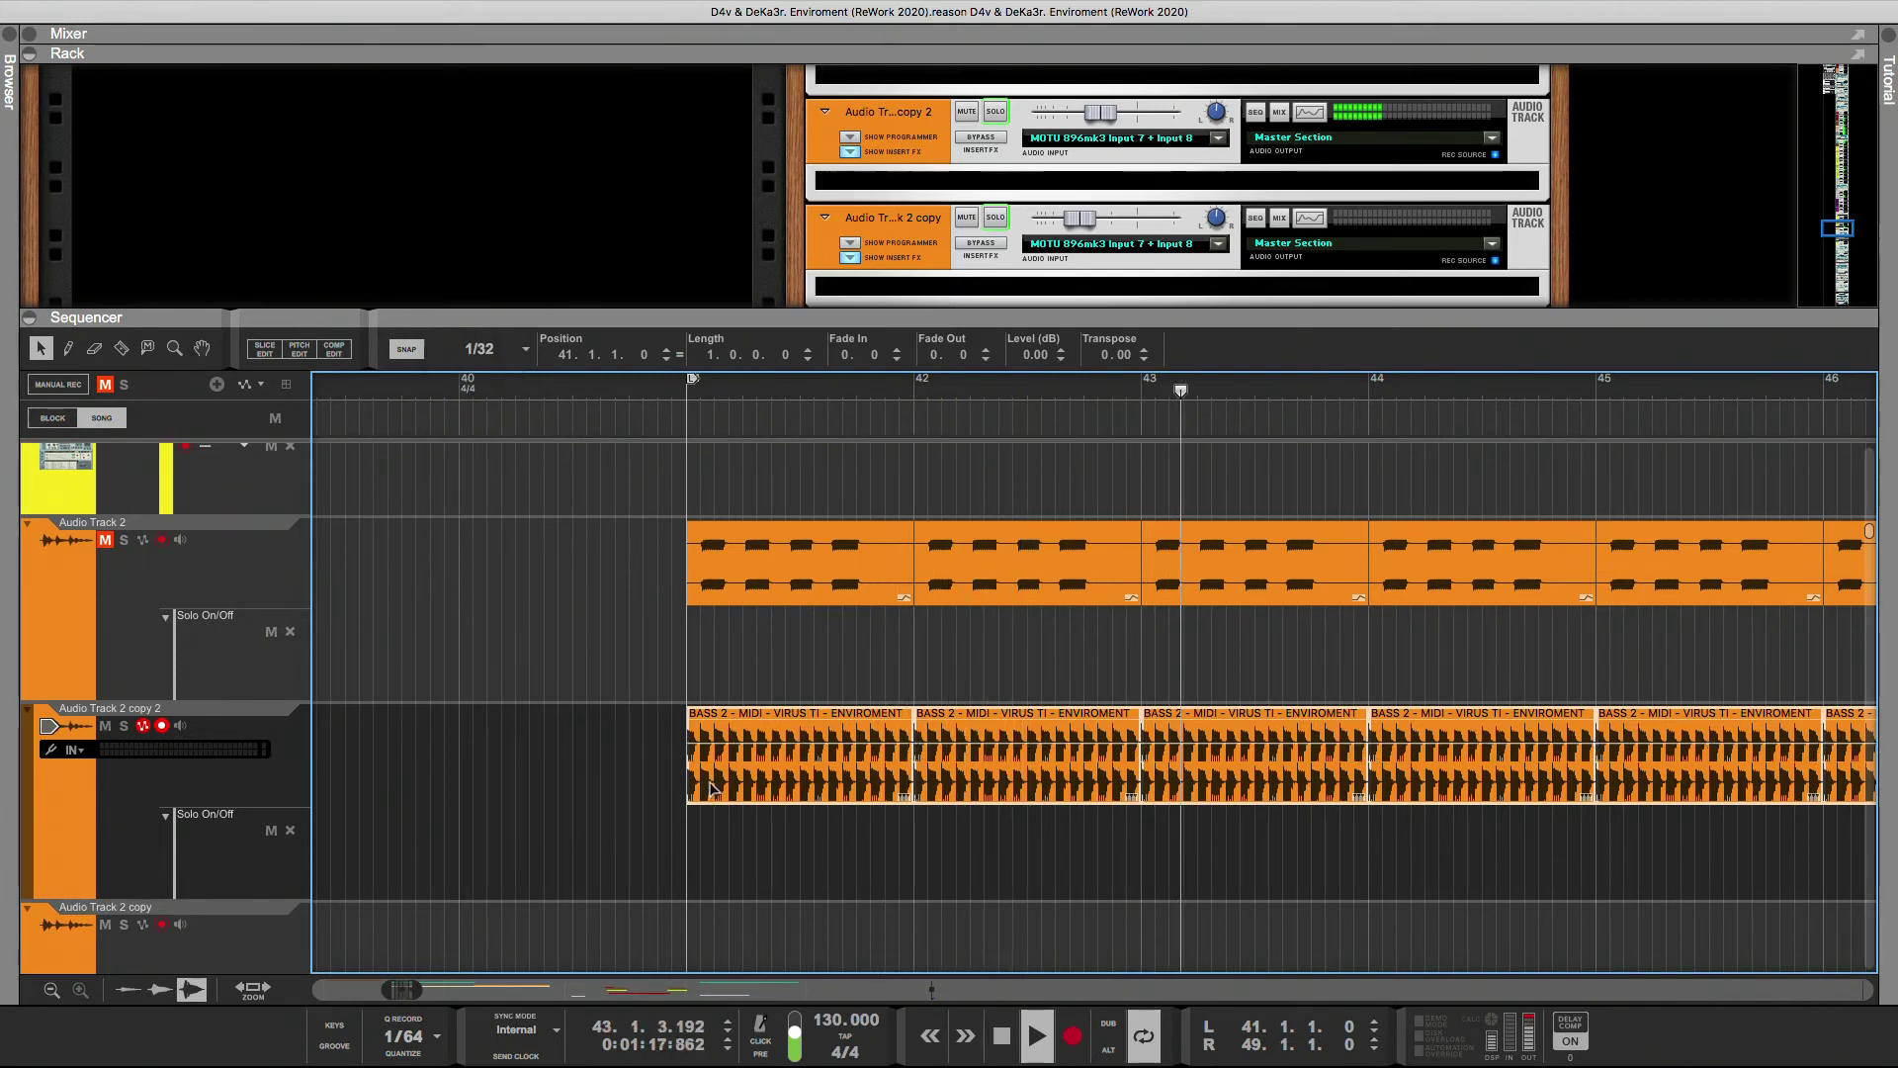
{"action": "left_click_drag", "start_coordinate": [714, 788], "coordinate": [719, 788]}
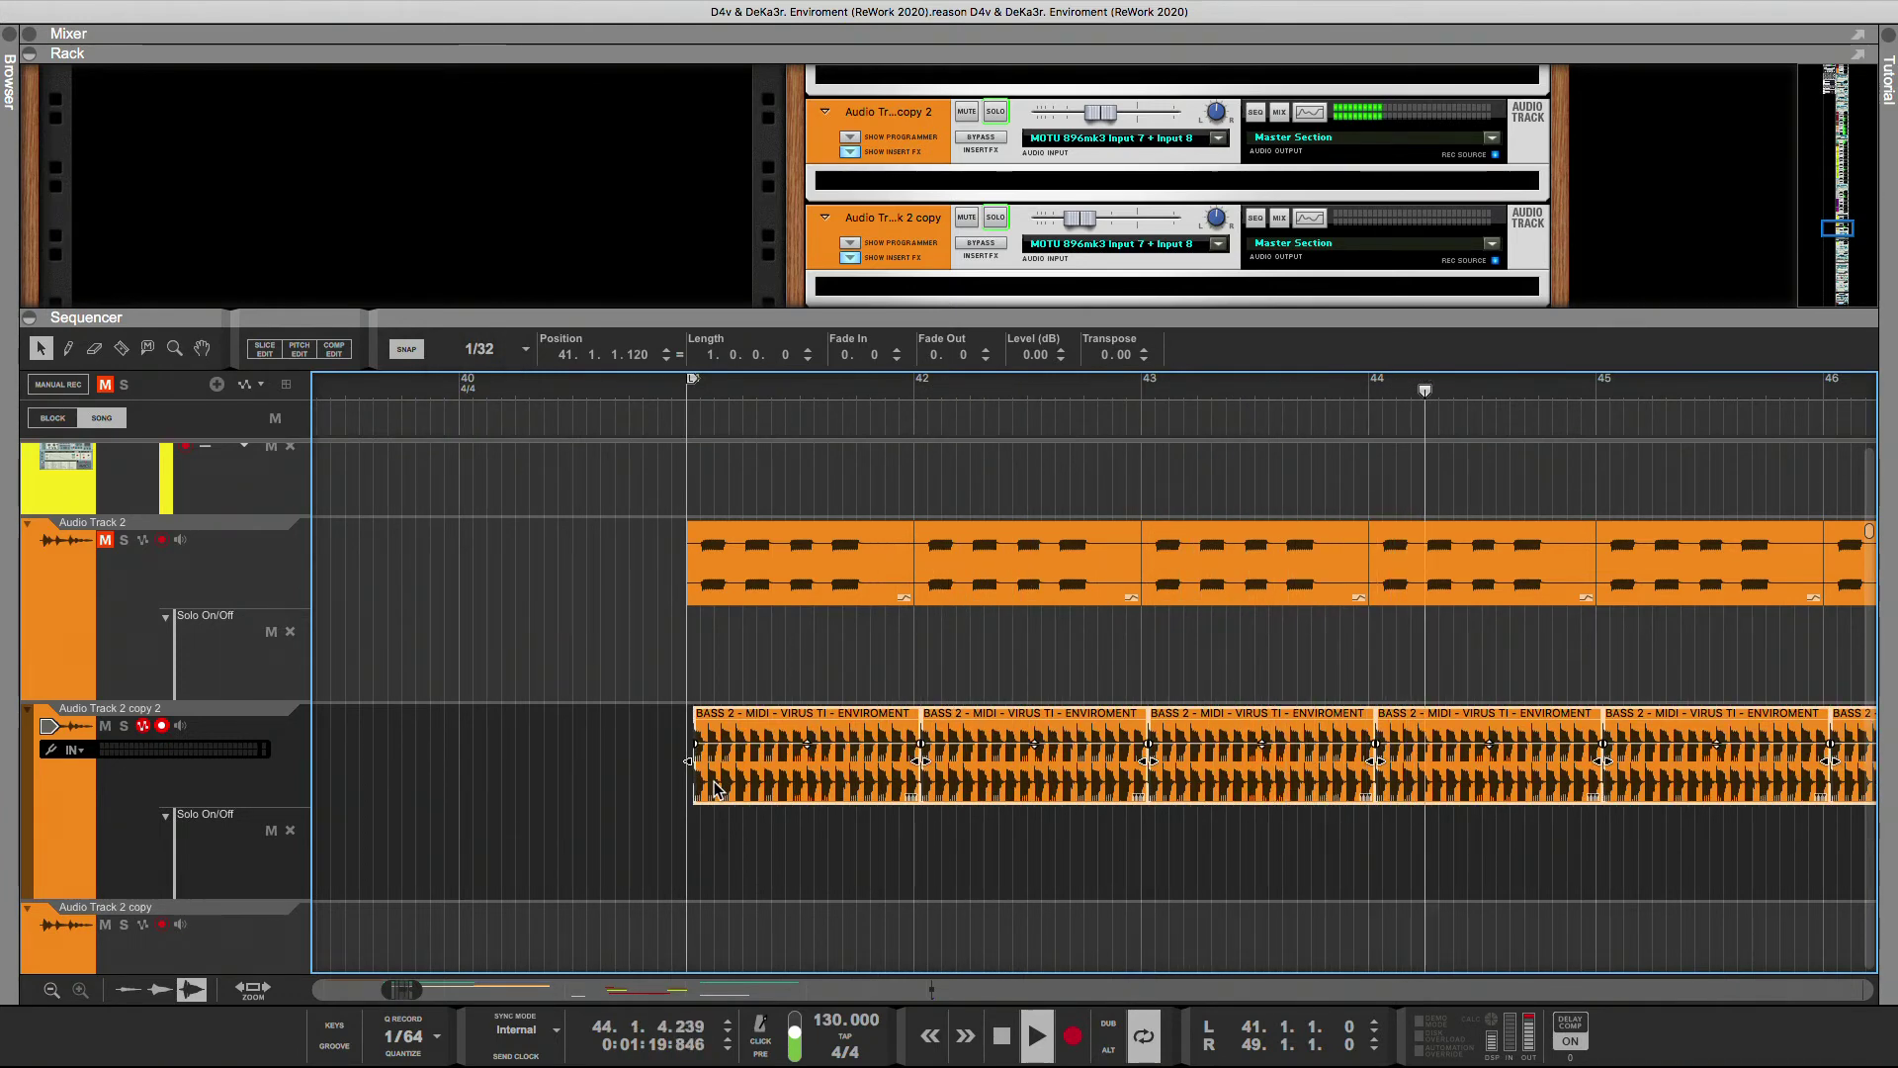
- Set the snap value to 1/64 and shift the BASS 2 clips to 41.1.1.60 and on to 41.1.2.0
{"action": "left_click", "coordinate": [480, 349]}
{"action": "left_click", "coordinate": [490, 522]}
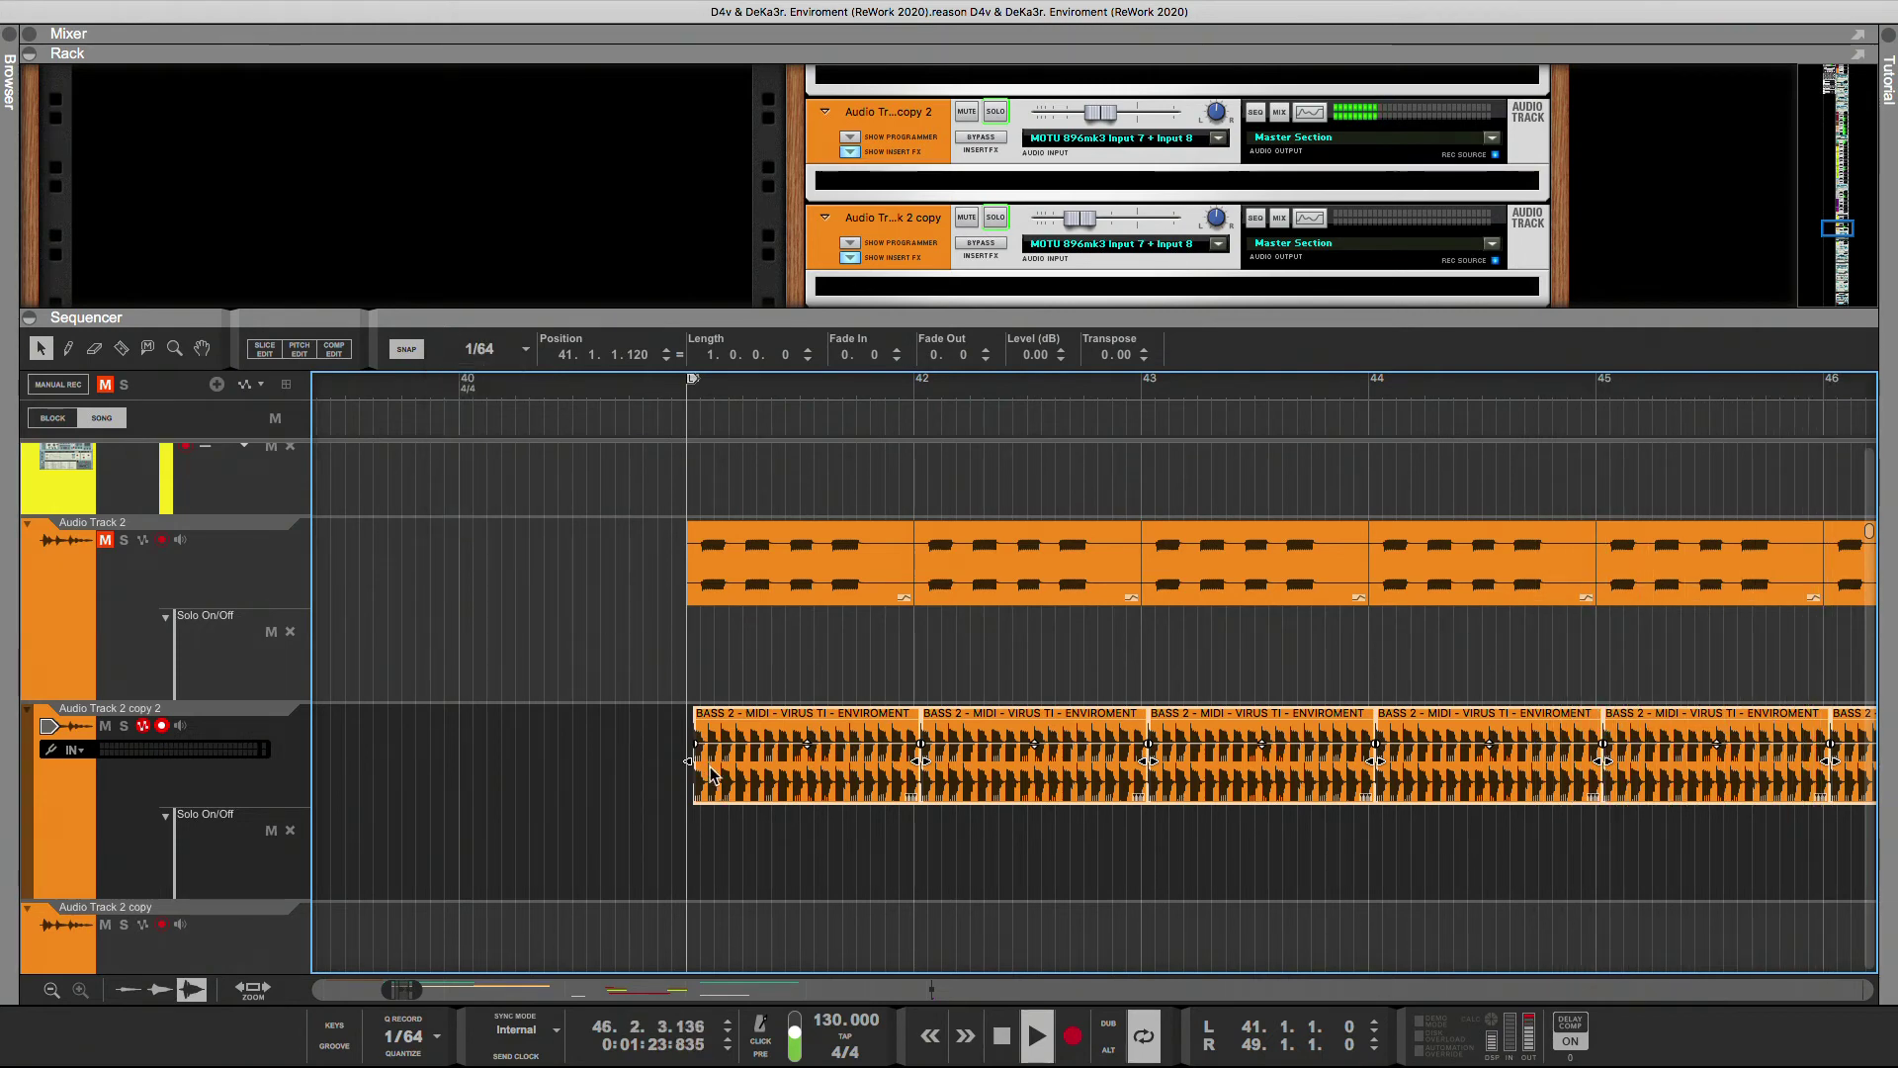
{"action": "left_click_drag", "start_coordinate": [712, 775], "coordinate": [707, 774]}
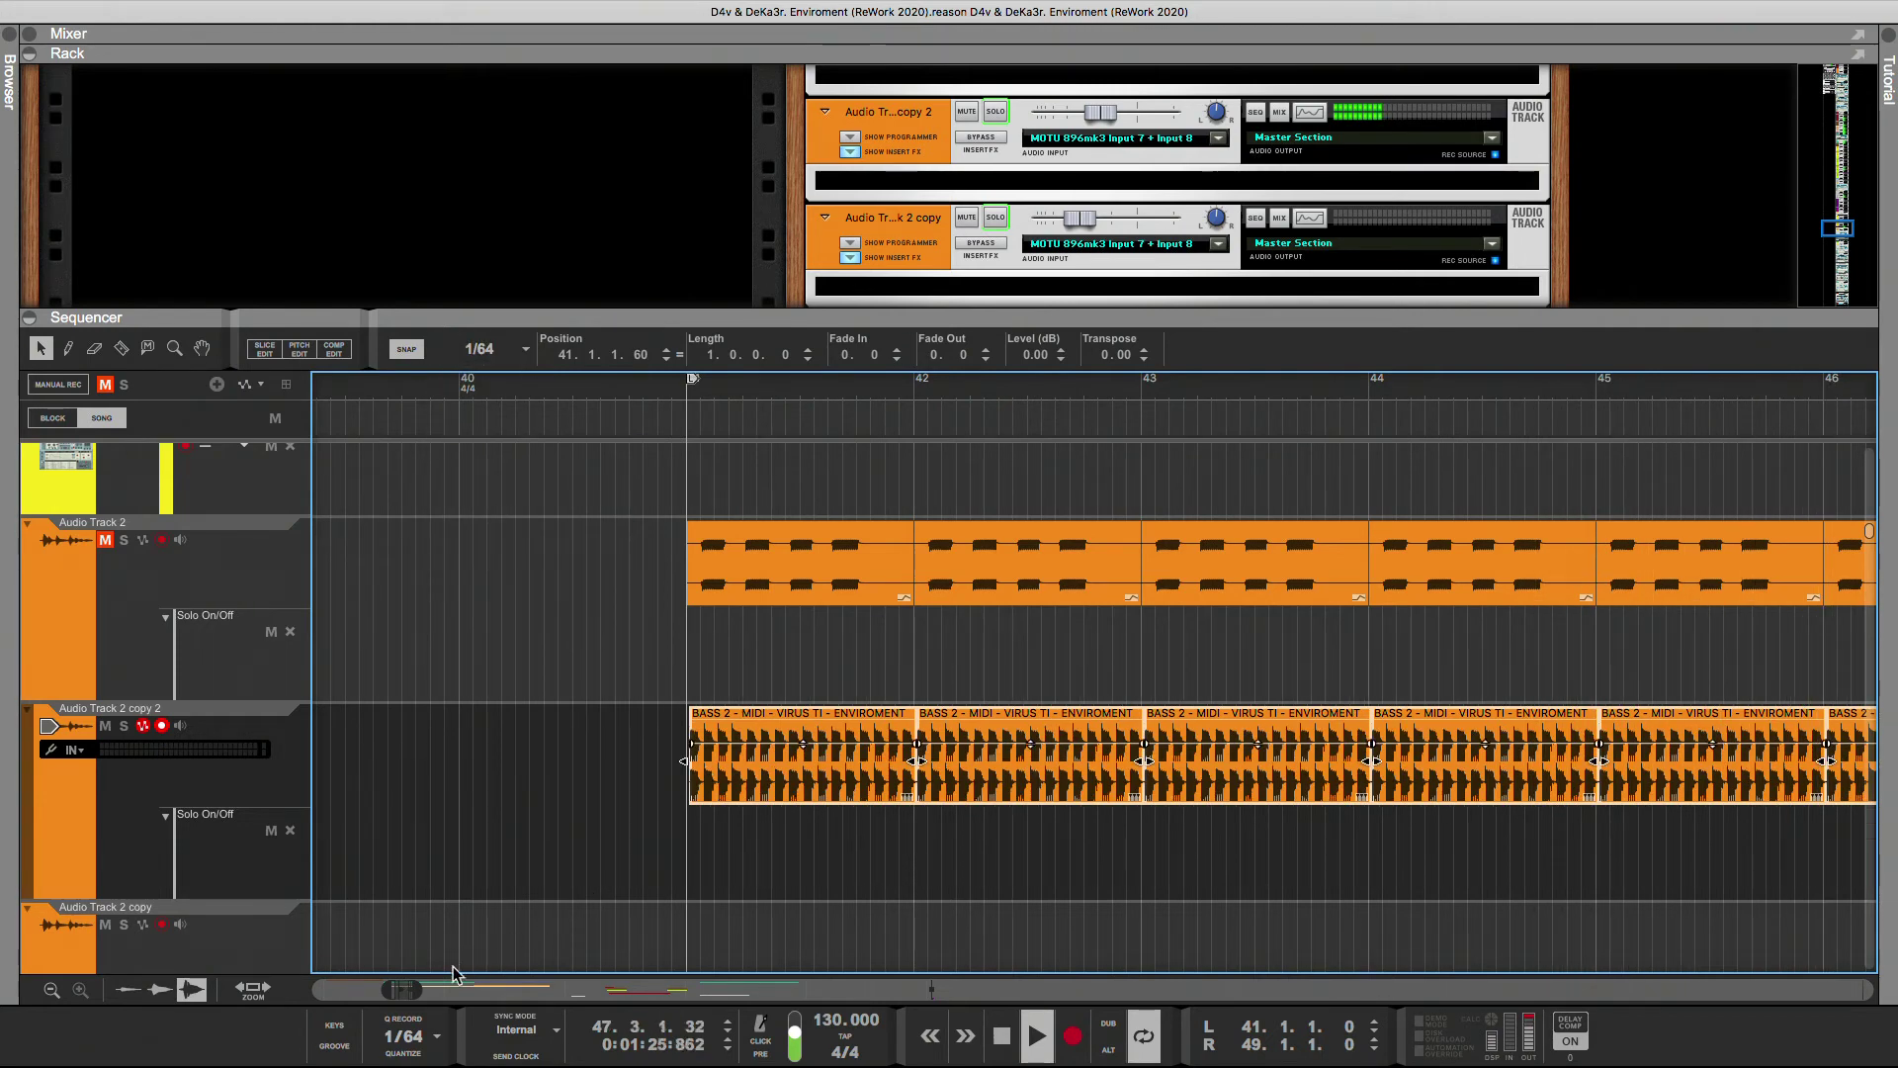
{"action": "mouse_move", "coordinate": [416, 990]}
{"action": "left_mouse_down"}
{"action": "mouse_move", "coordinate": [384, 990]}
{"action": "mouse_move", "coordinate": [433, 995]}
{"action": "left_mouse_up"}
{"action": "left_click_drag", "start_coordinate": [602, 777], "coordinate": [660, 781]}
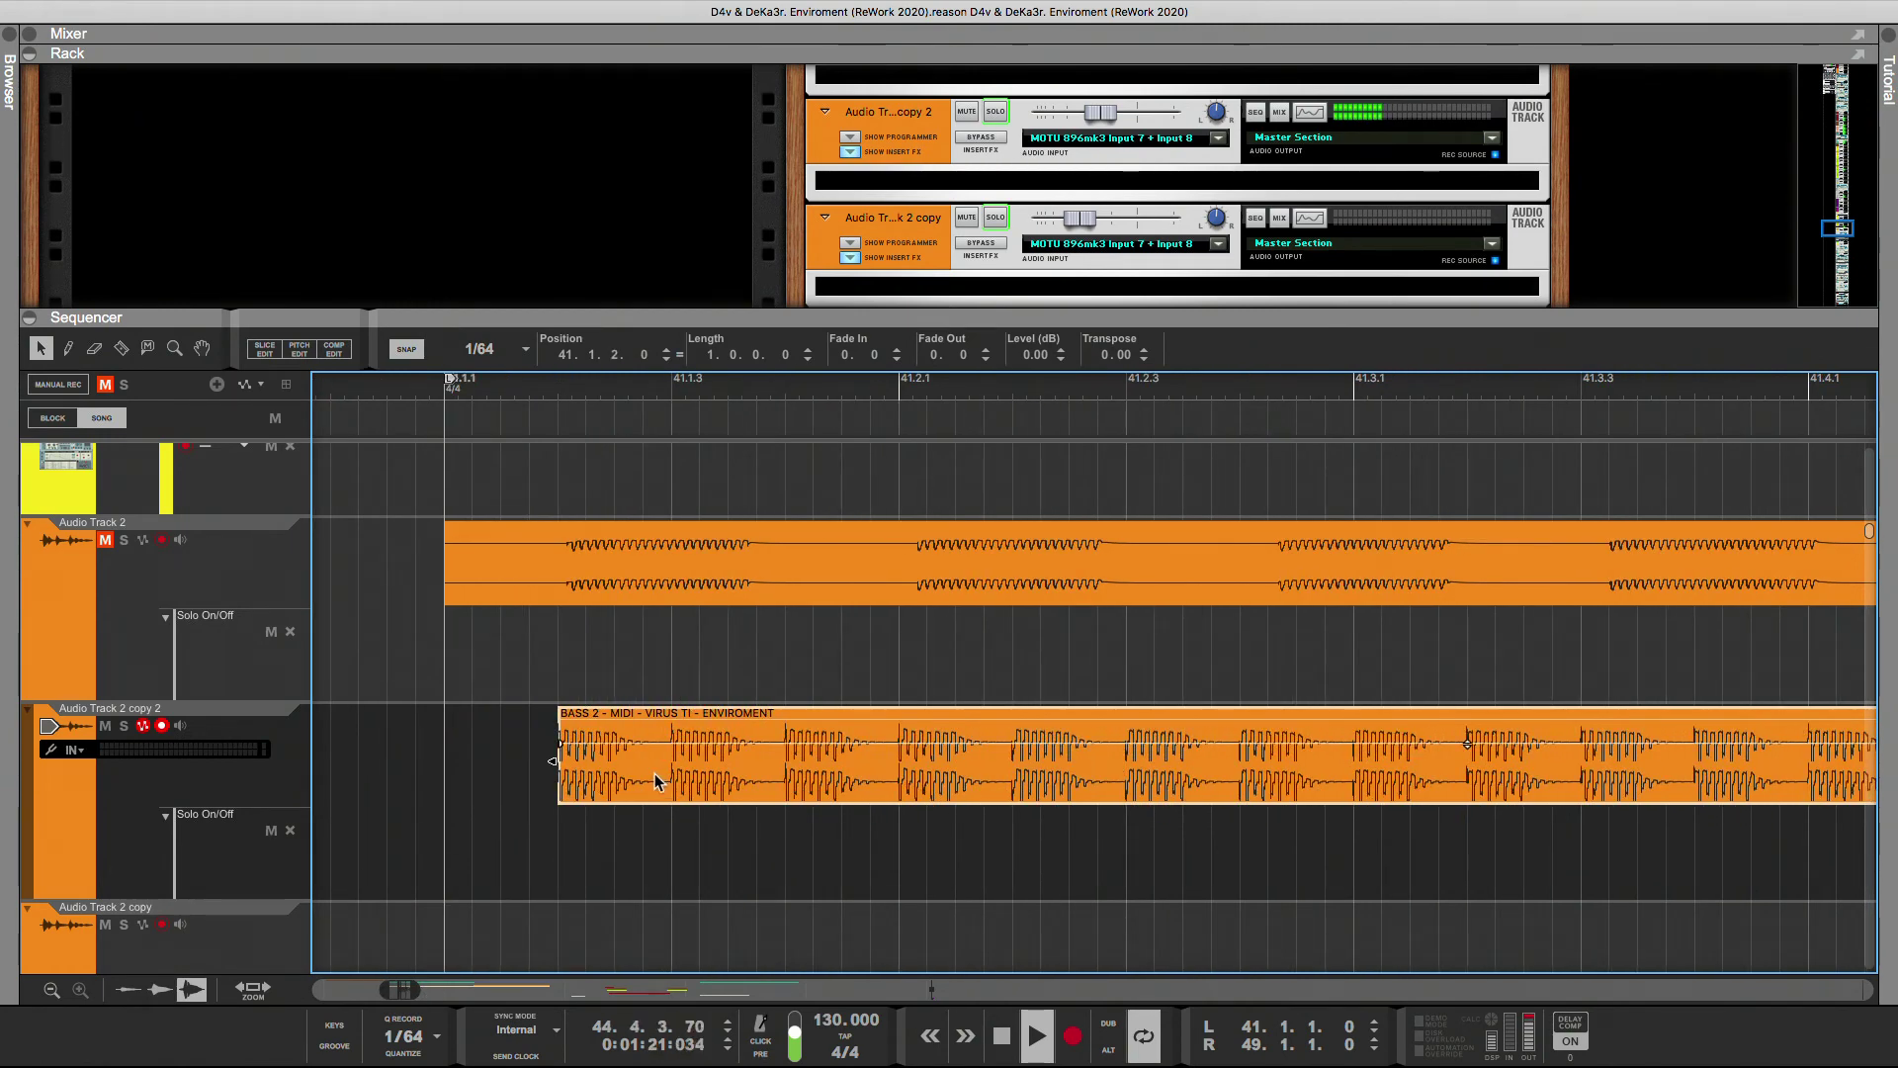
- Set the snap value to 1/128 and fine-shift the BASS 2 clips to start at 41.1.2.210
{"action": "left_click", "coordinate": [479, 343]}
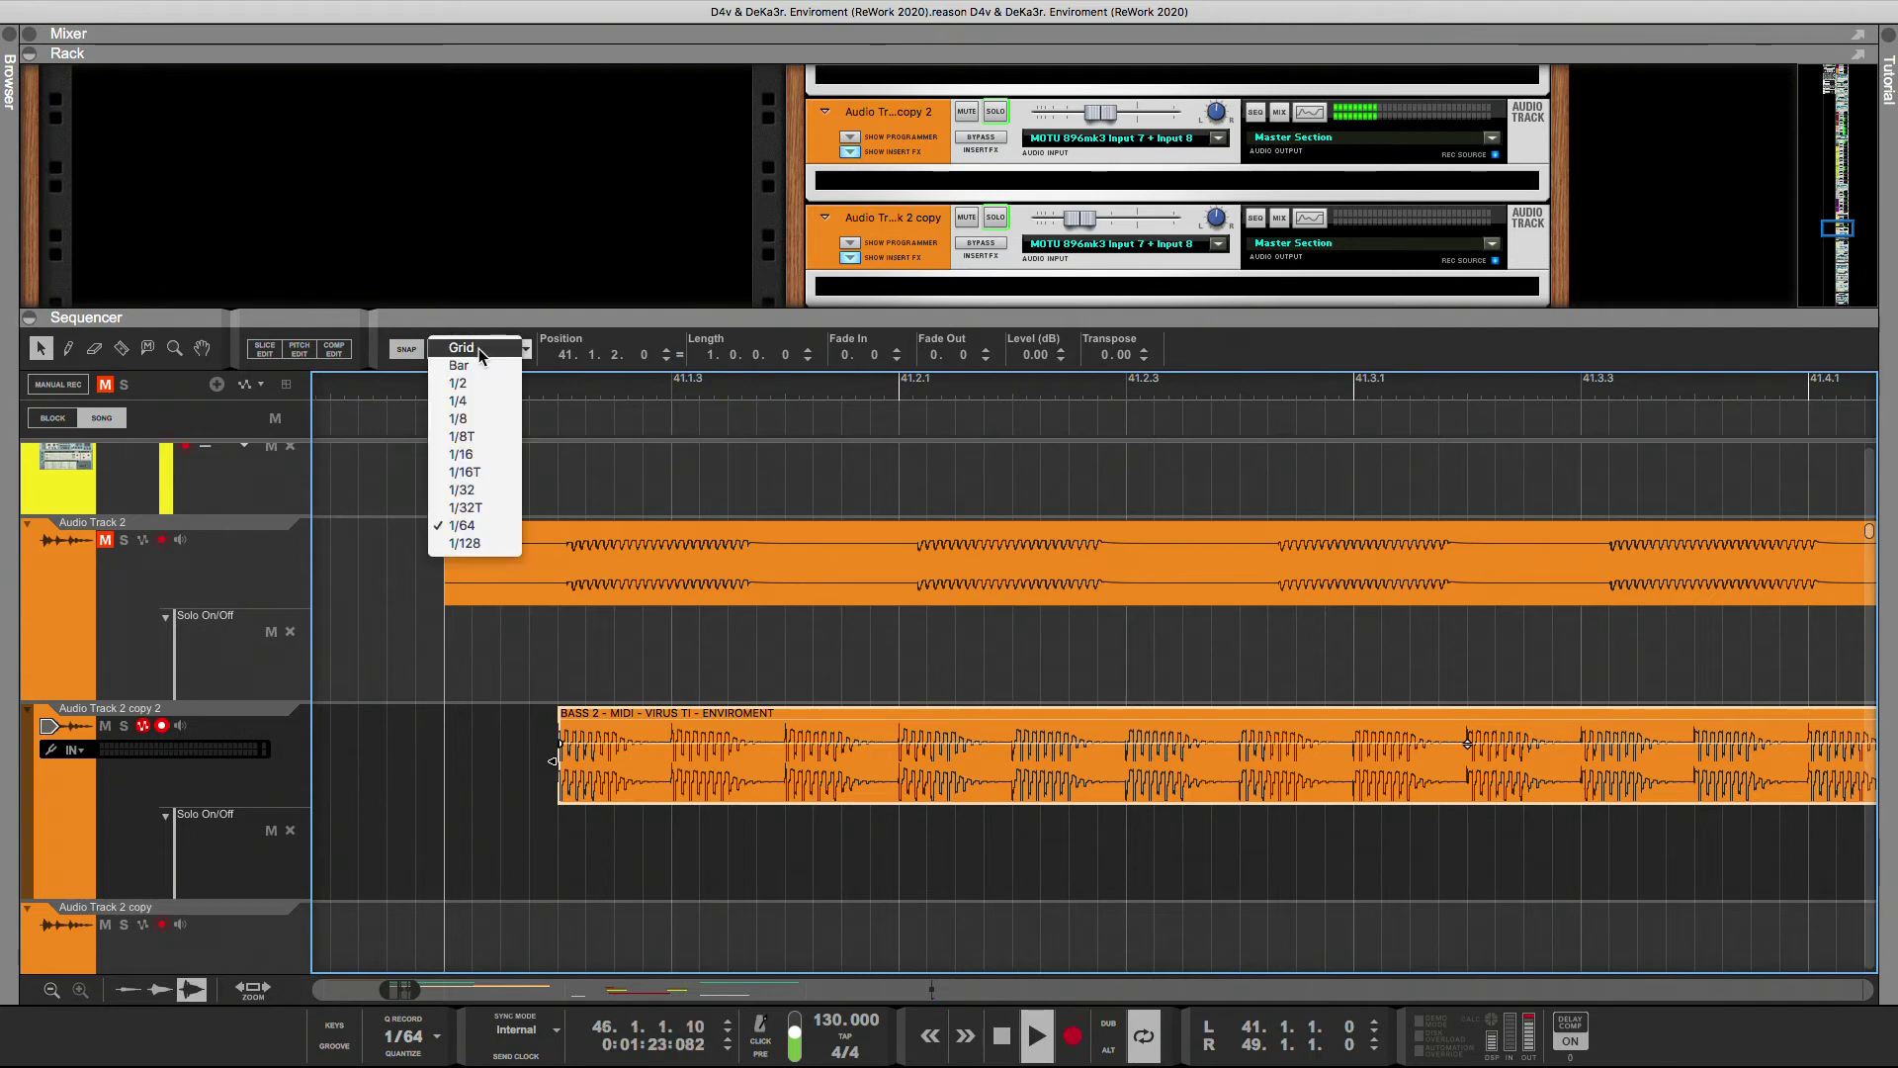
{"action": "left_click", "coordinate": [468, 539]}
{"action": "left_click_drag", "start_coordinate": [648, 782], "coordinate": [634, 780]}
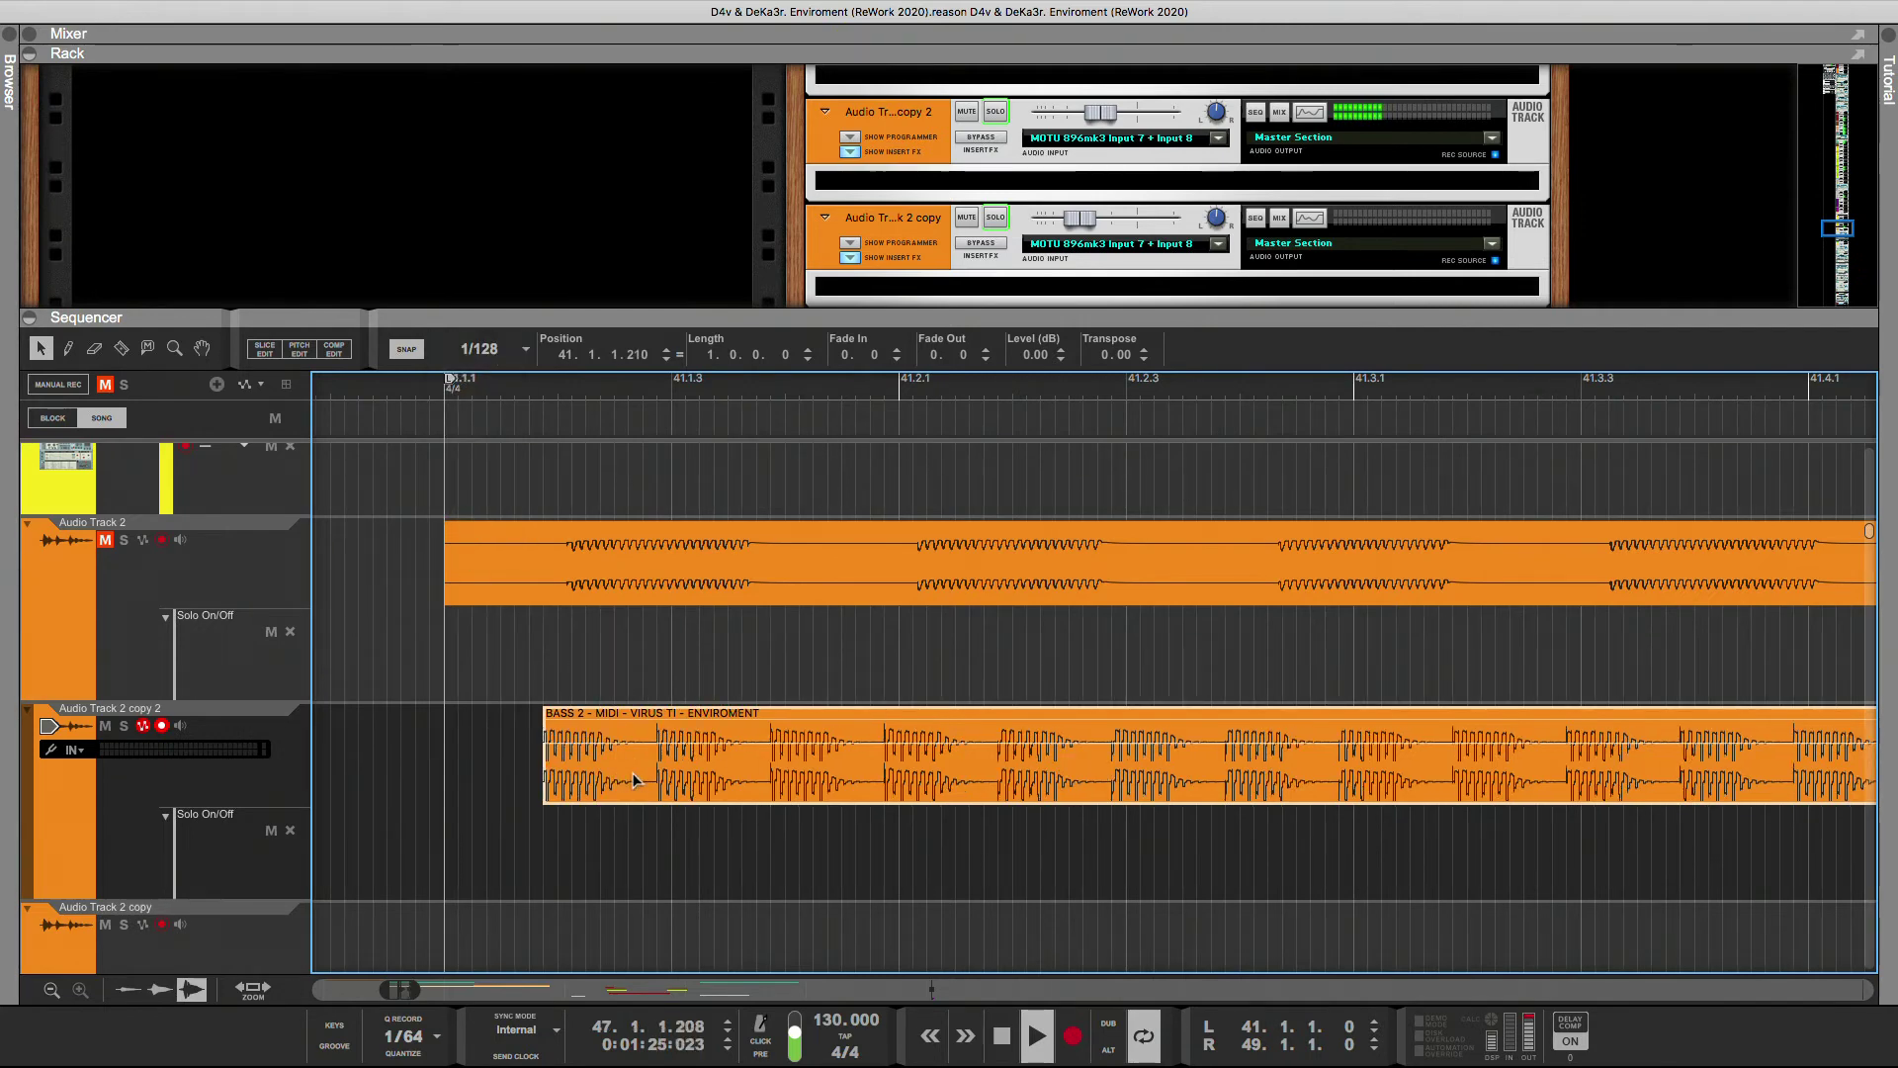
{"action": "key", "text": "super+Left"}
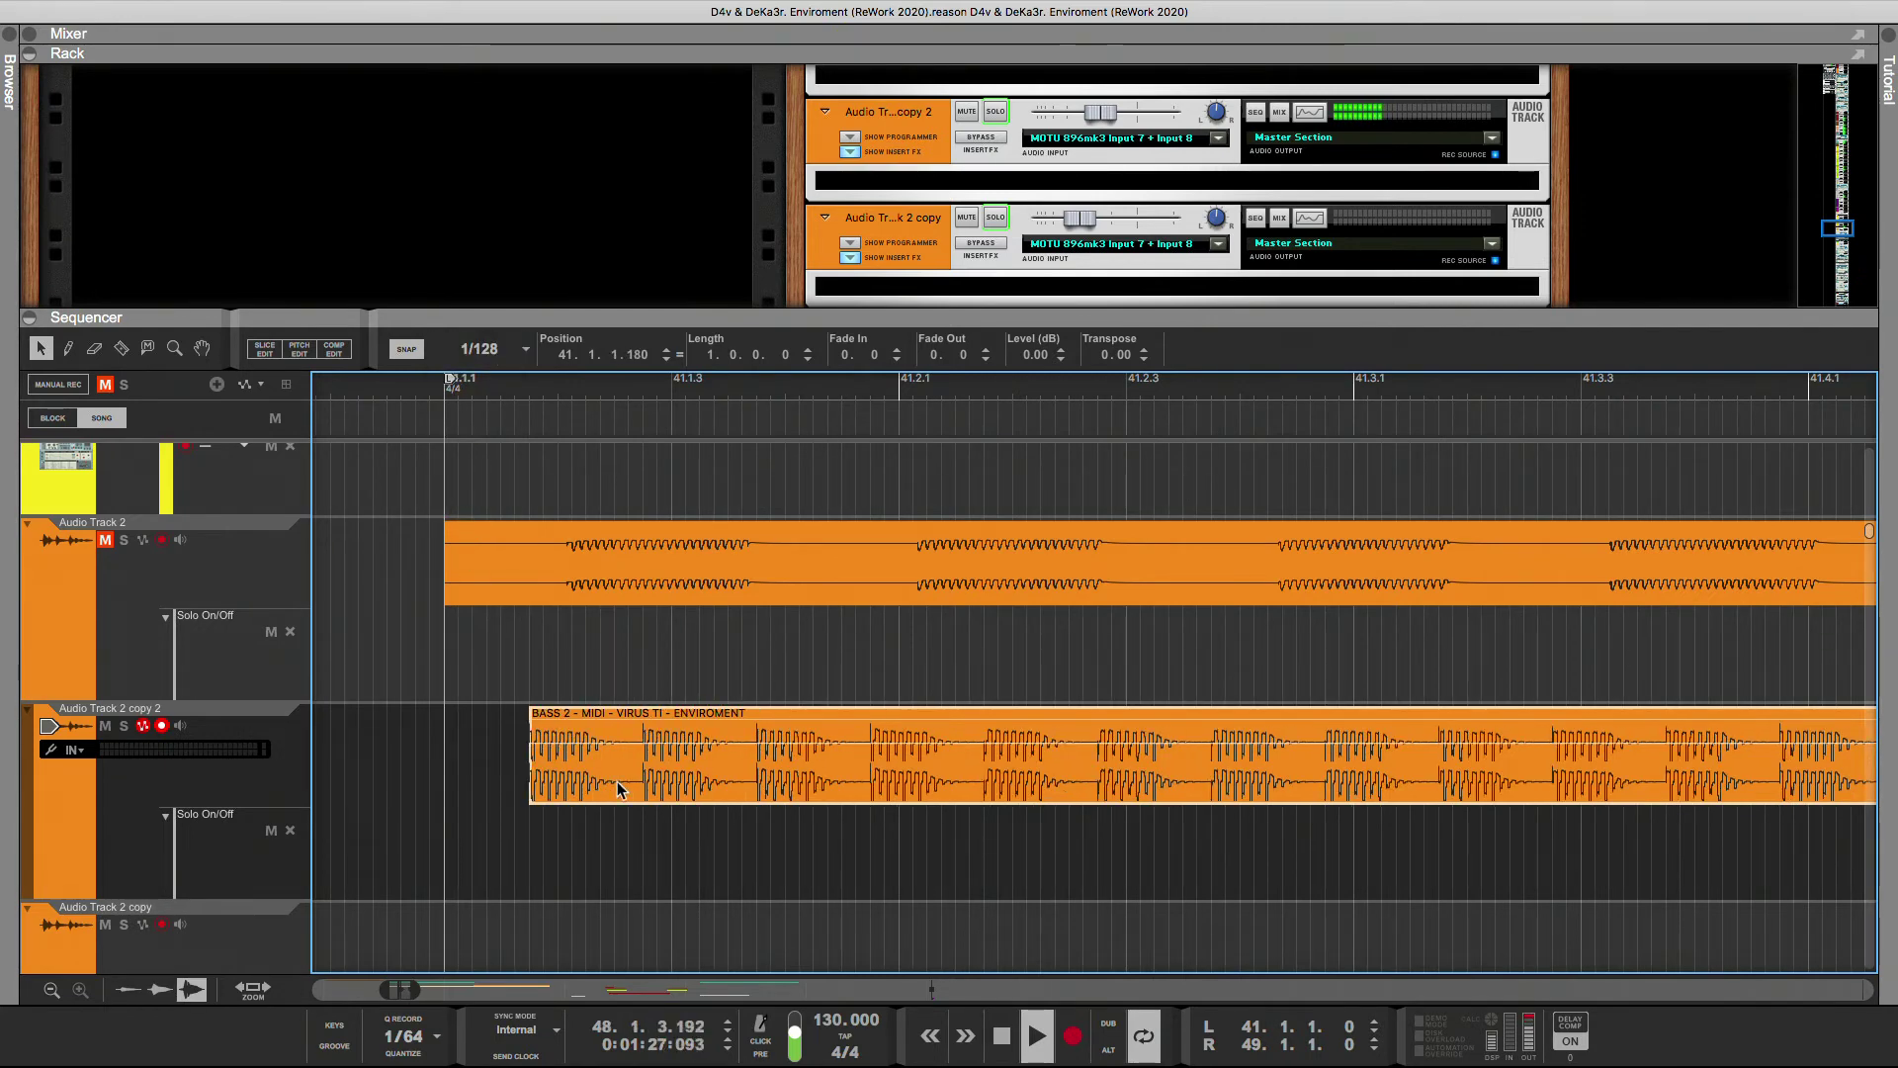
{"action": "key", "text": "super+Right"}
{"action": "key", "text": "super+Right"}
{"action": "key", "text": "super+Right"}
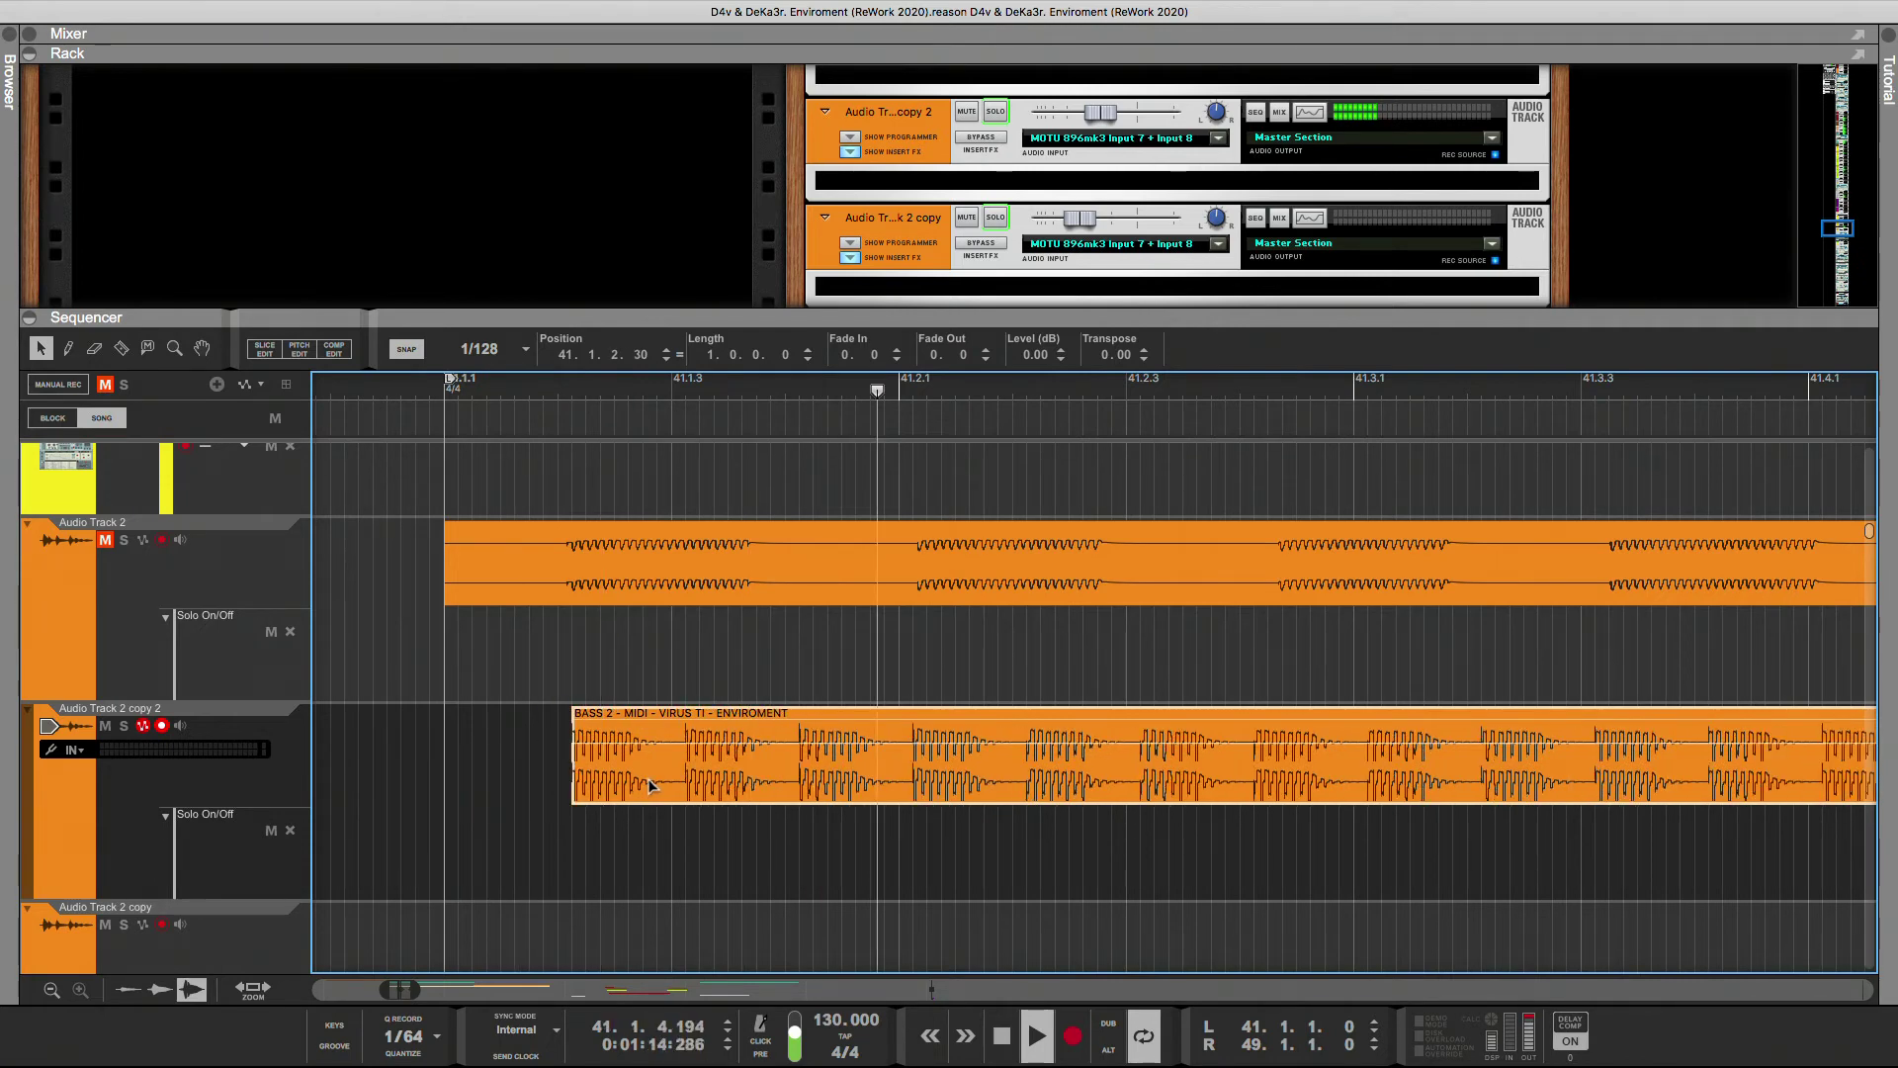
{"action": "key", "text": "super+Right"}
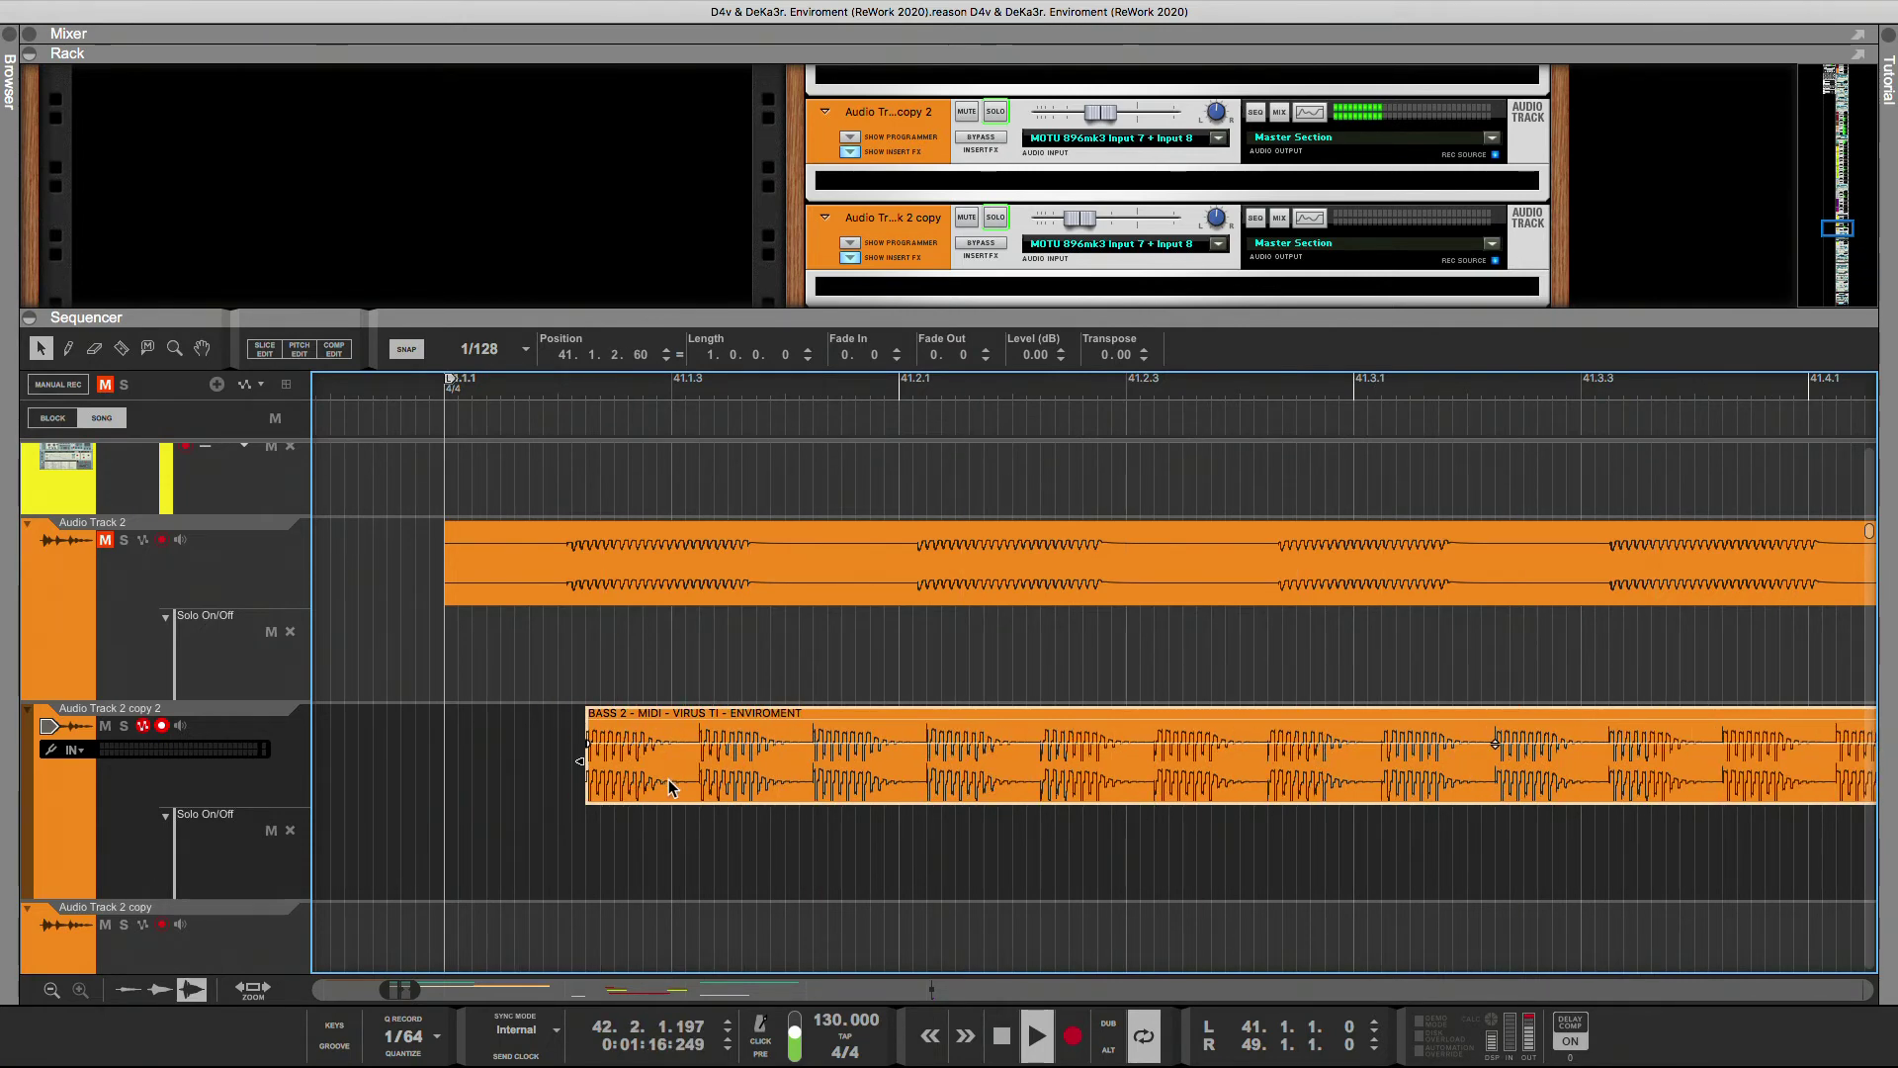
{"action": "left_click_drag", "start_coordinate": [670, 787], "coordinate": [738, 783]}
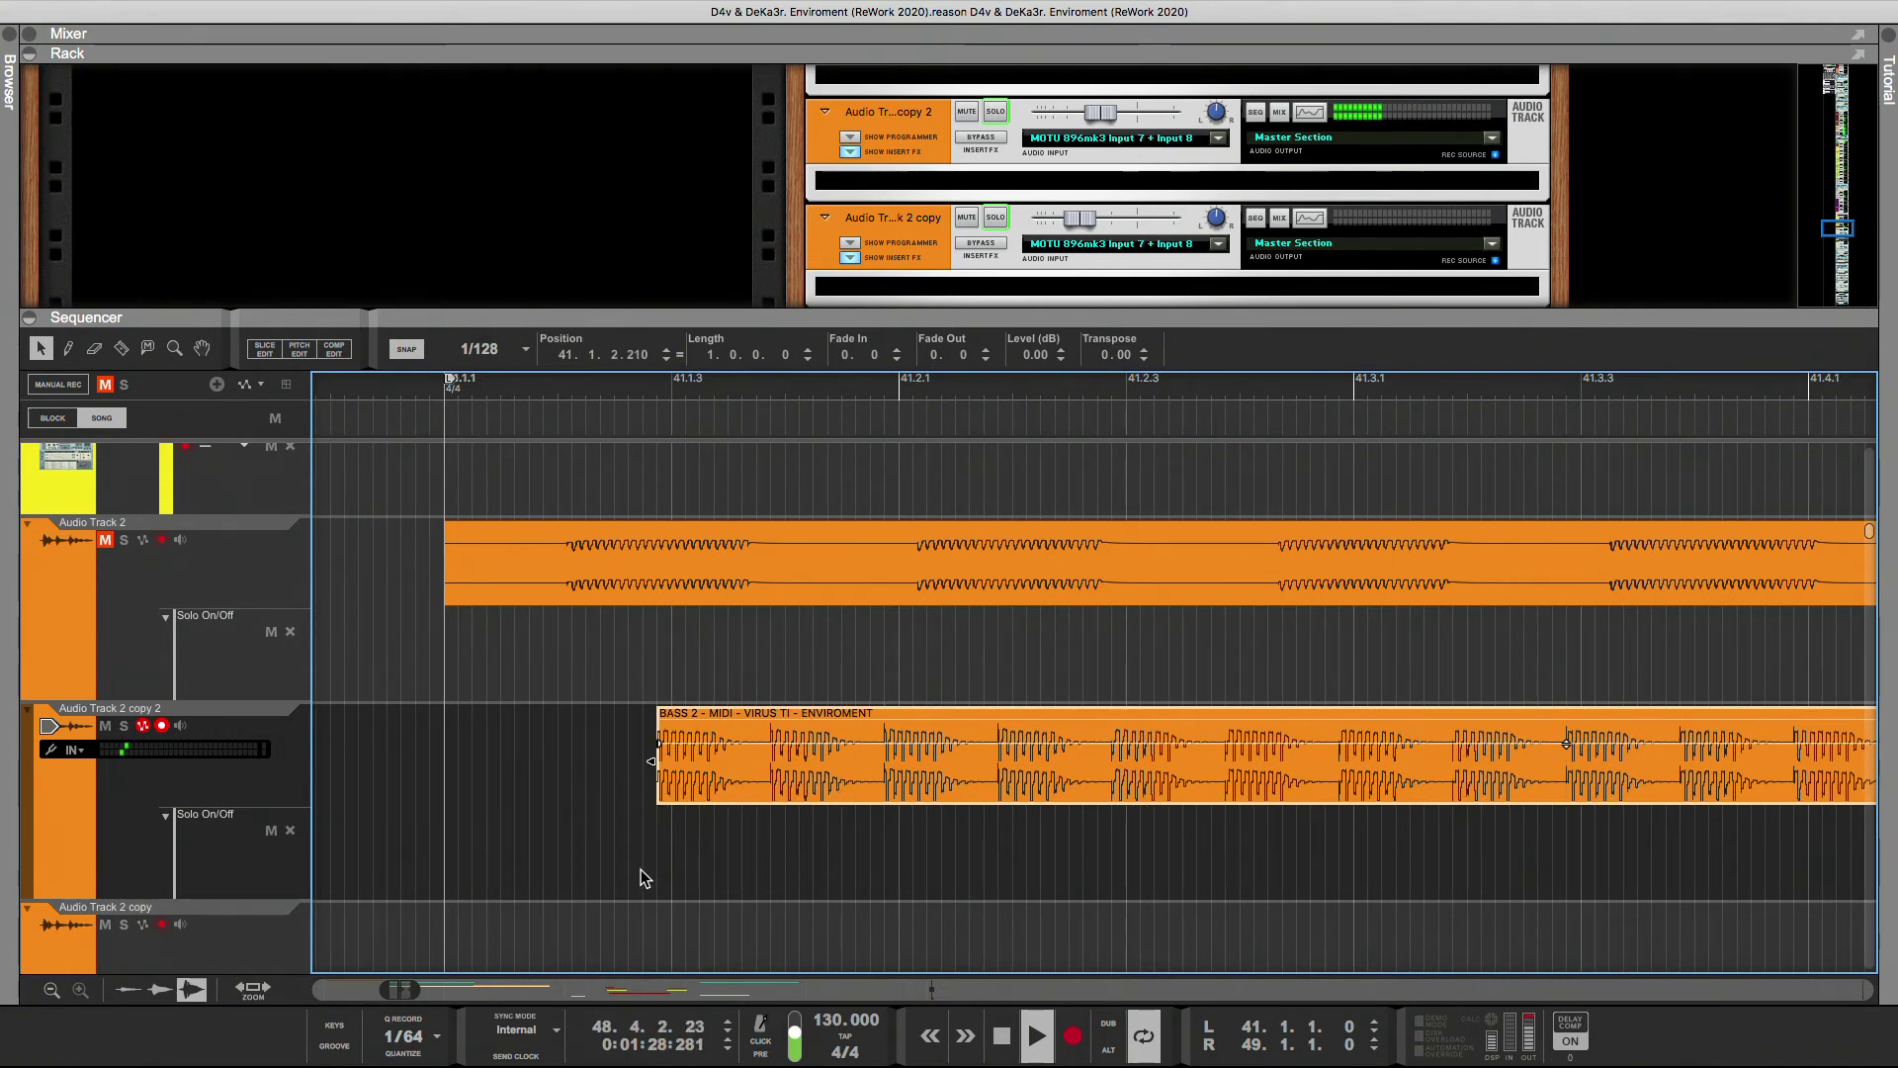
- With bar snapping, trim the first BASS 2 clip's start to bar 42 and the second clip's end to bar 43
{"action": "left_click_drag", "start_coordinate": [414, 996], "coordinate": [433, 996]}
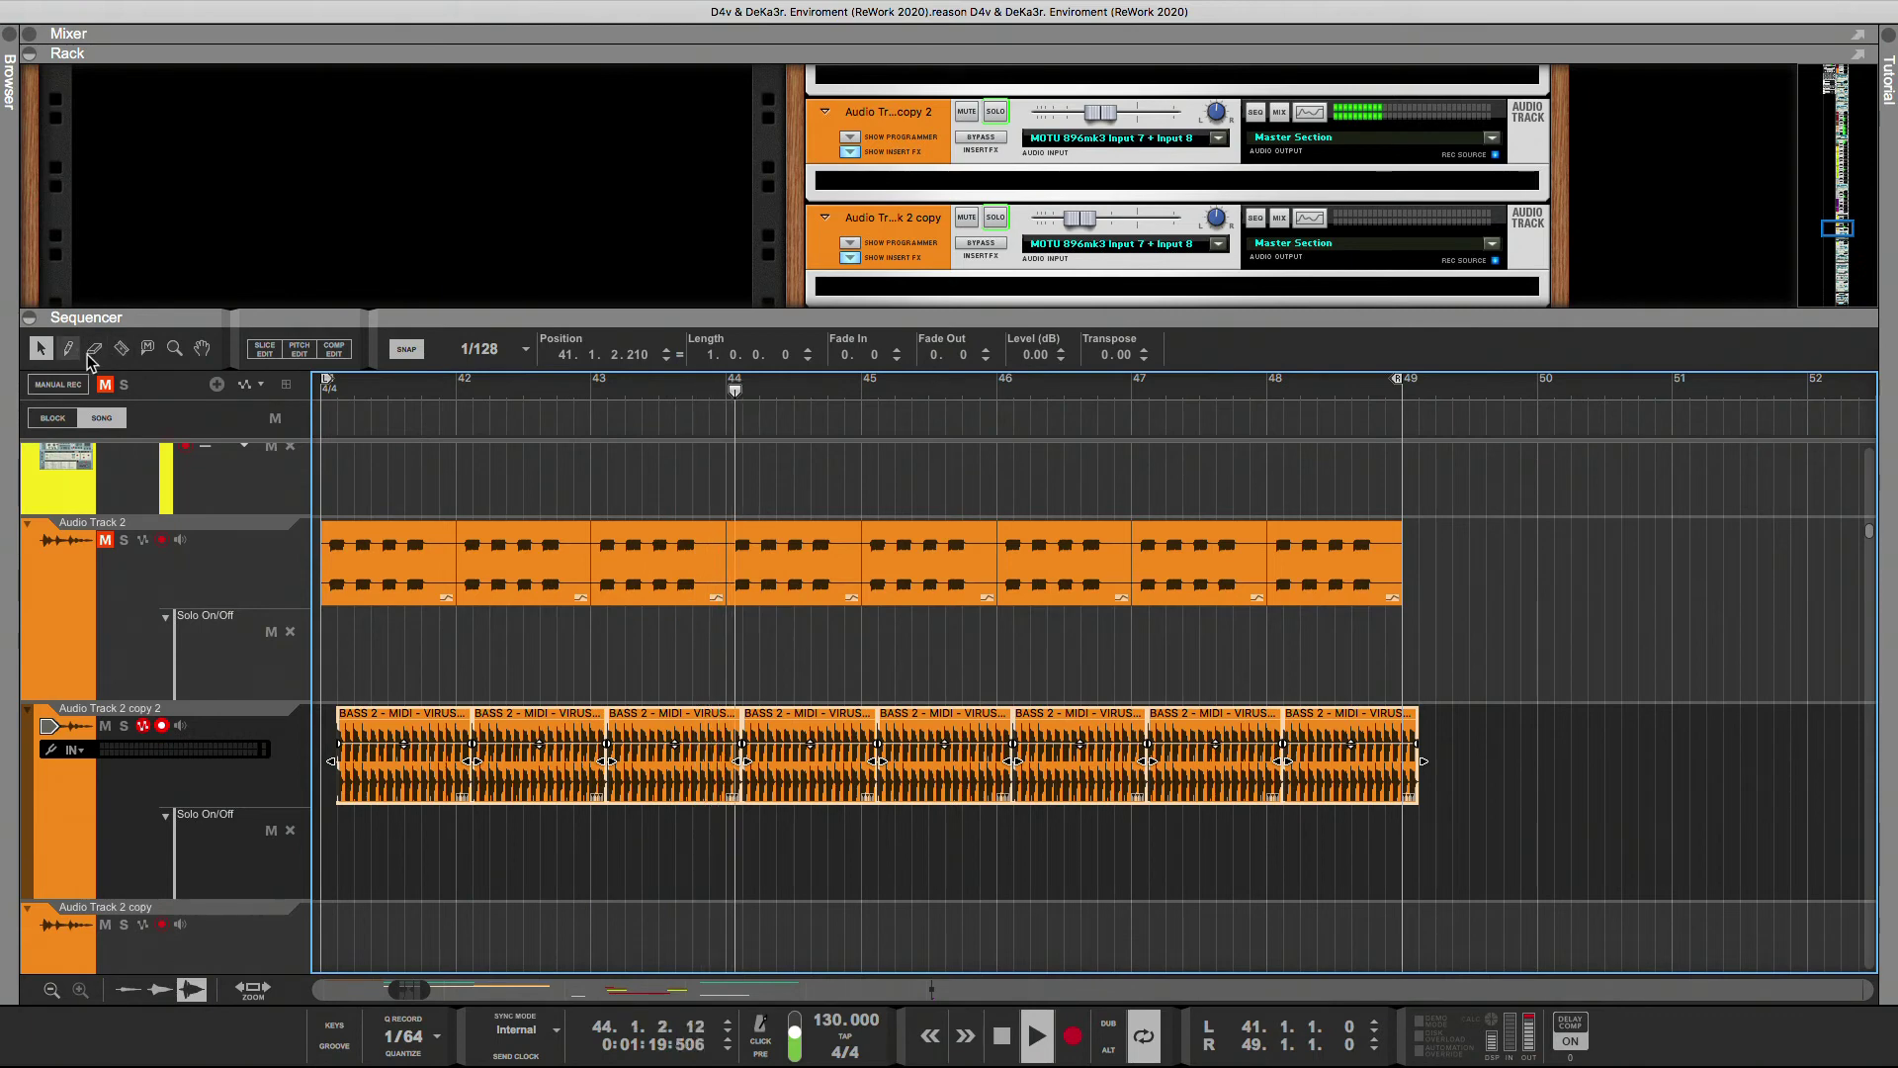
{"action": "left_click", "coordinate": [480, 349]}
{"action": "left_click", "coordinate": [465, 367]}
{"action": "left_click", "coordinate": [605, 874]}
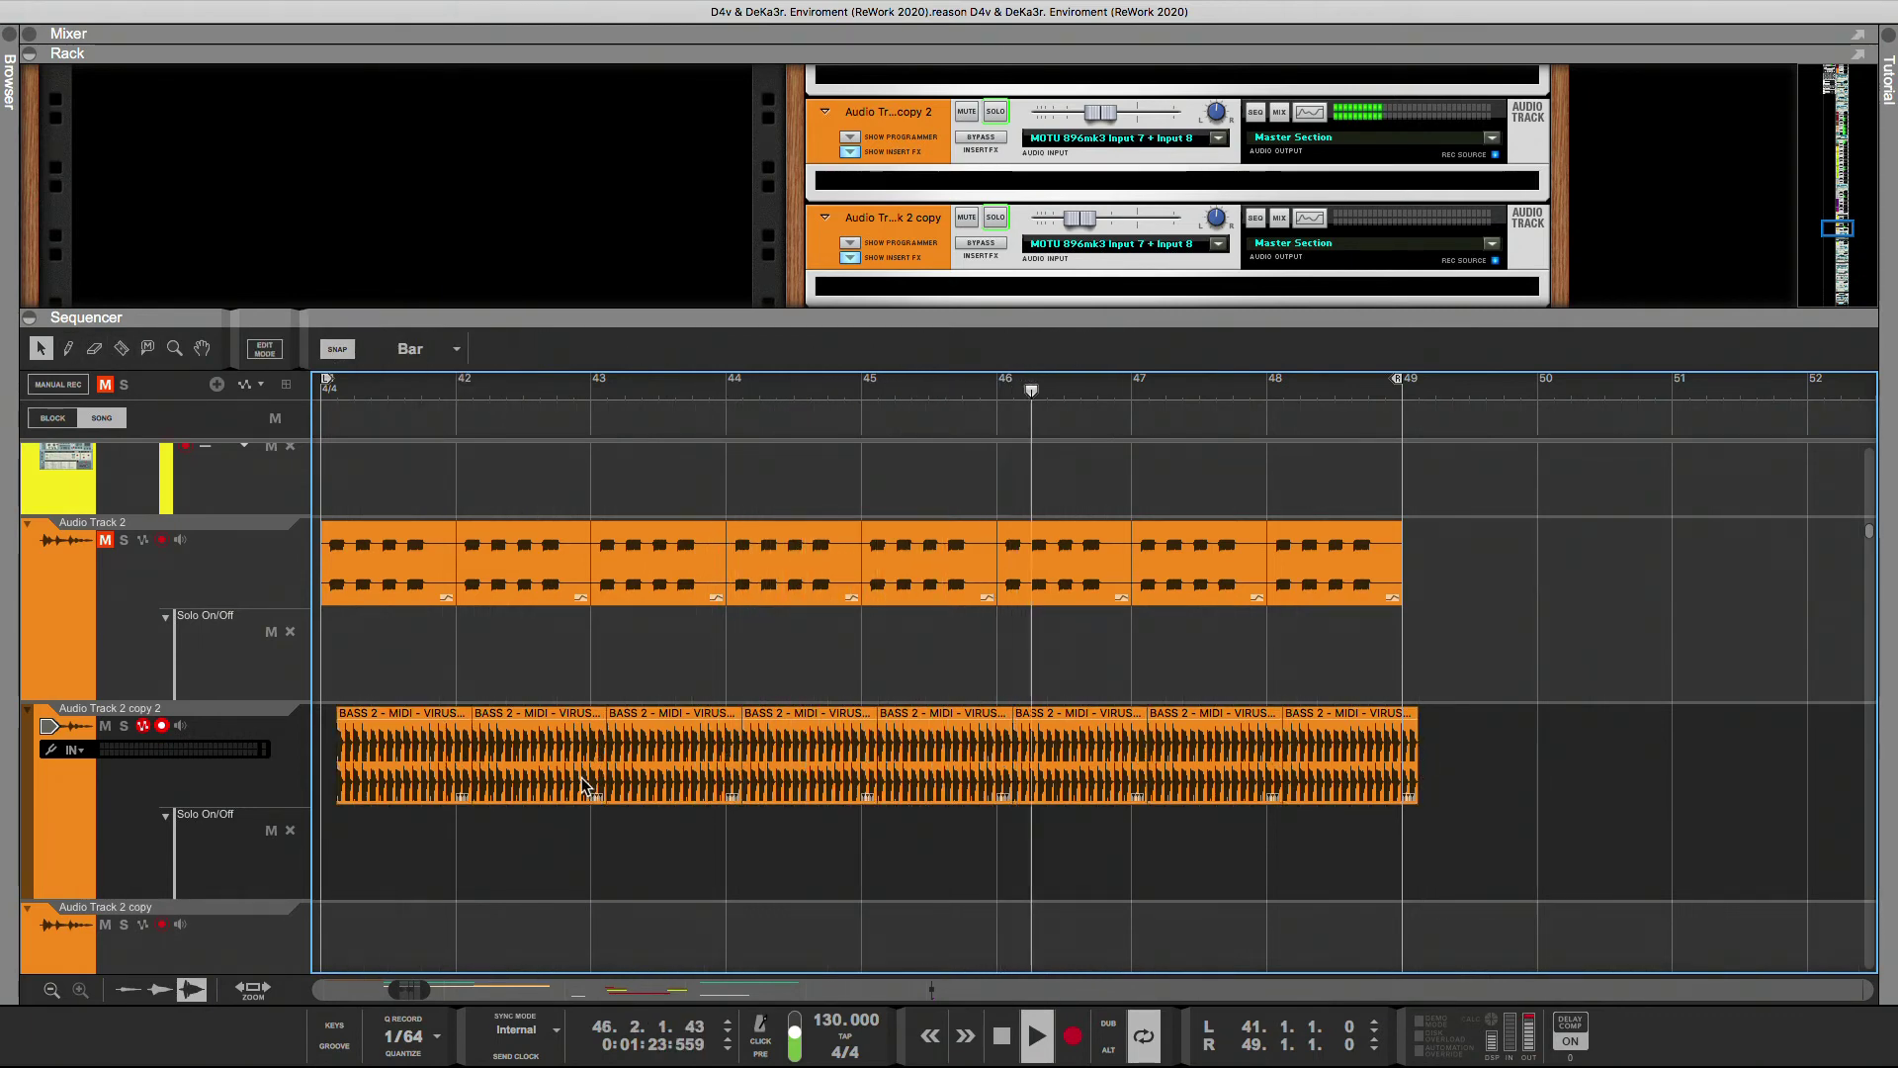
{"action": "left_click", "coordinate": [579, 782]}
{"action": "left_click", "coordinate": [437, 764]}
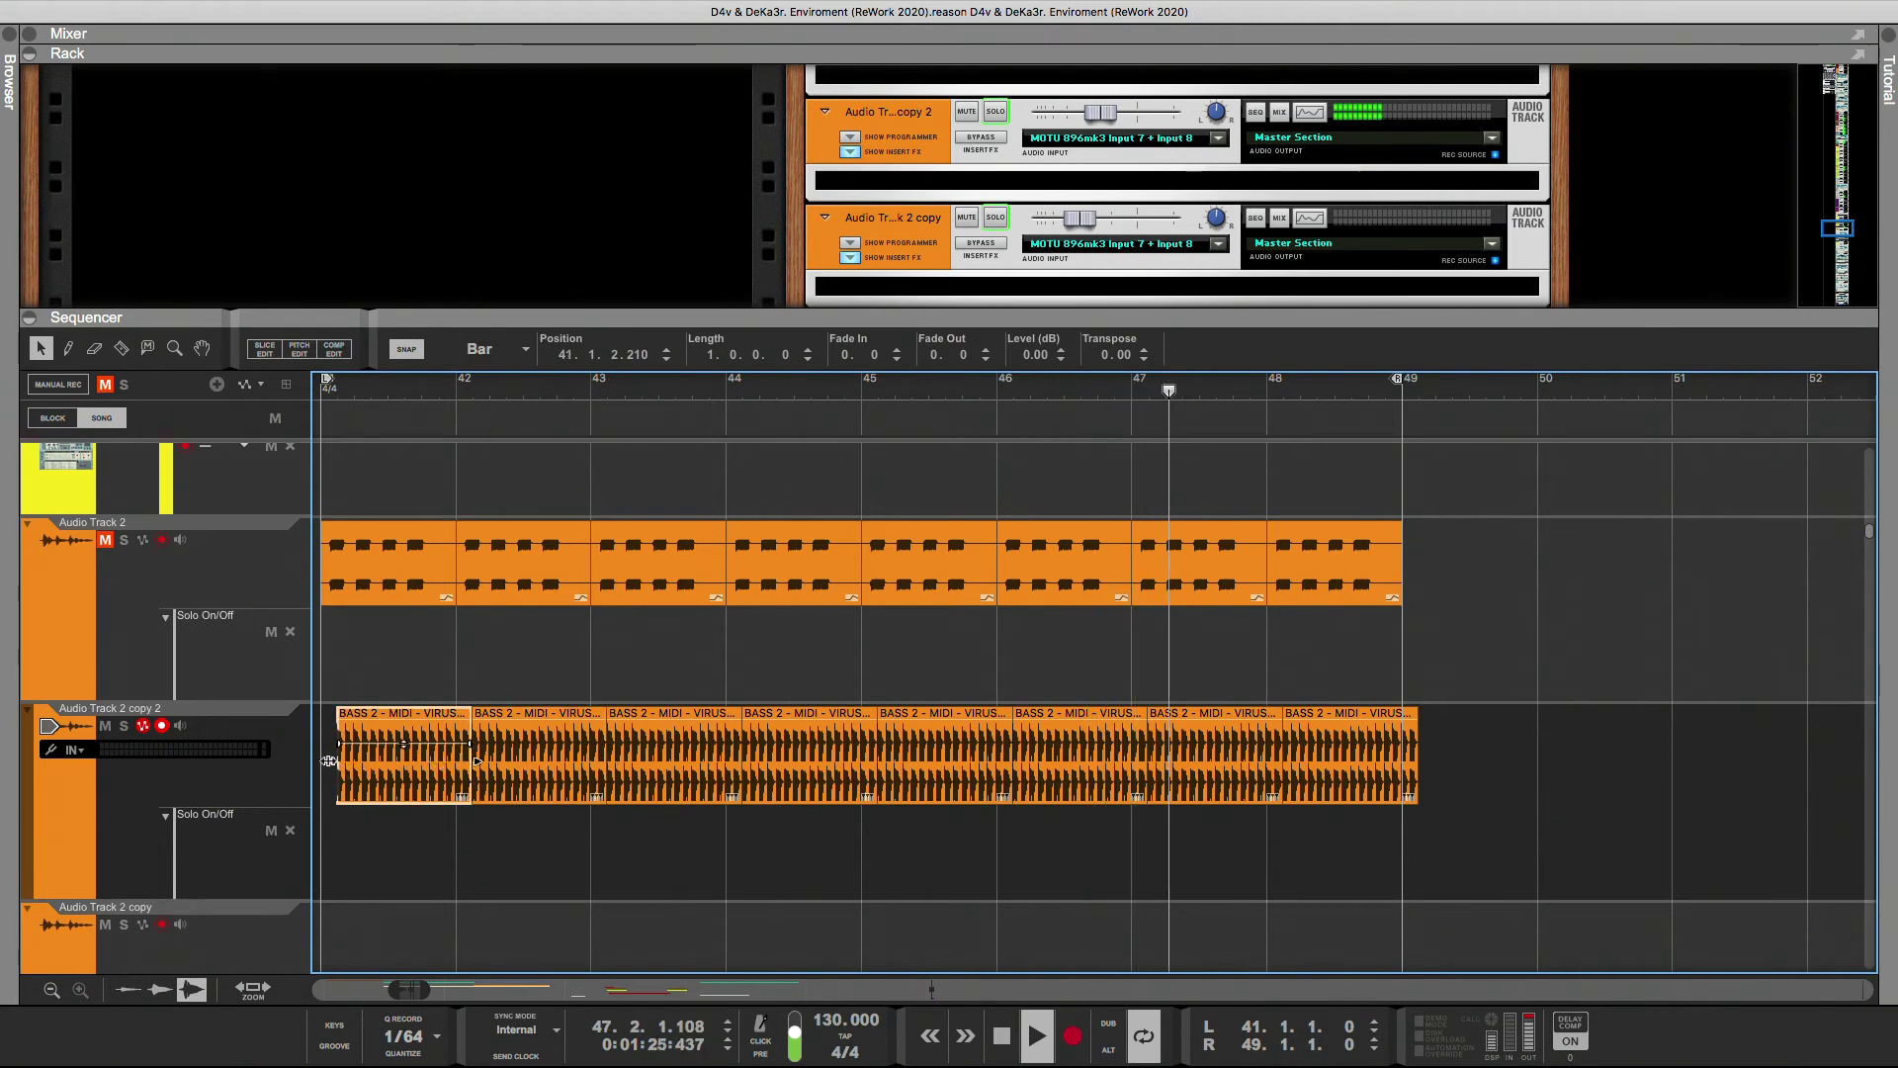
{"action": "left_click_drag", "start_coordinate": [338, 761], "coordinate": [478, 769]}
{"action": "left_click", "coordinate": [591, 787]}
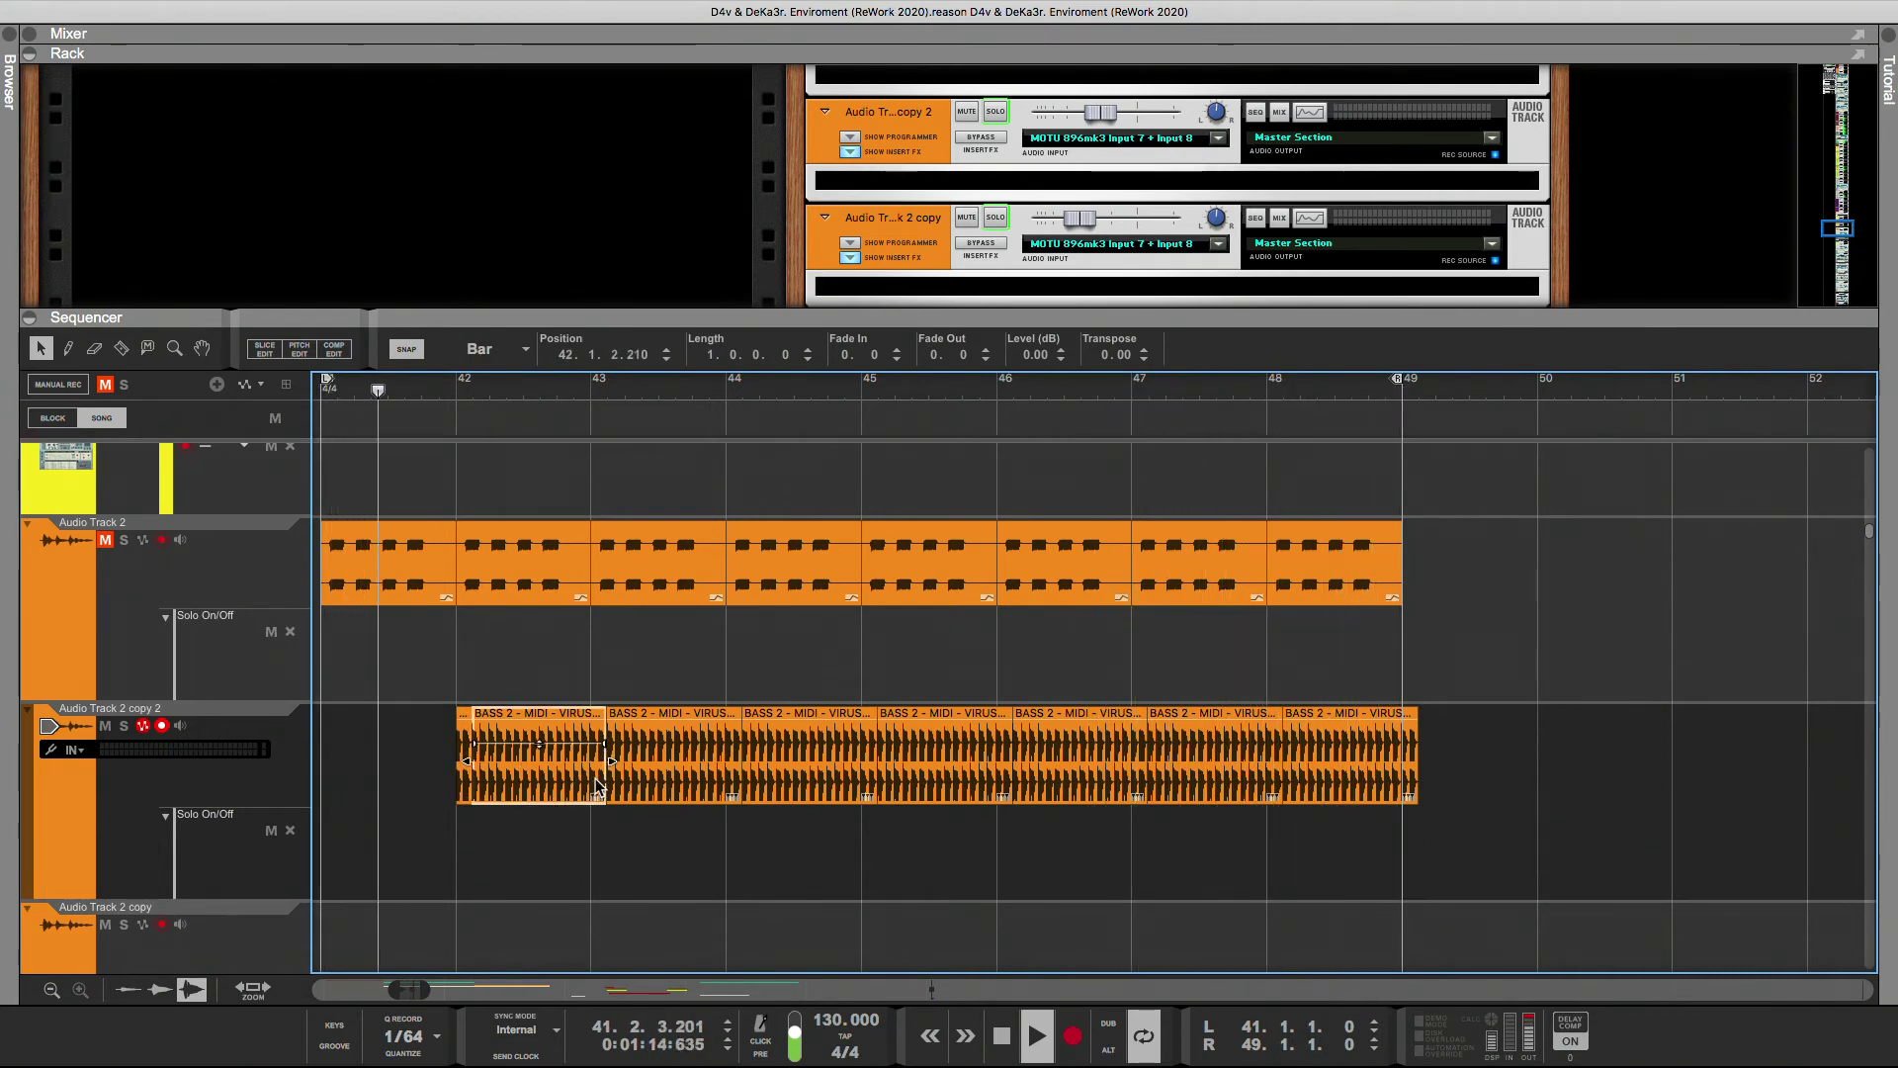
{"action": "left_click_drag", "start_coordinate": [606, 761], "coordinate": [592, 761]}
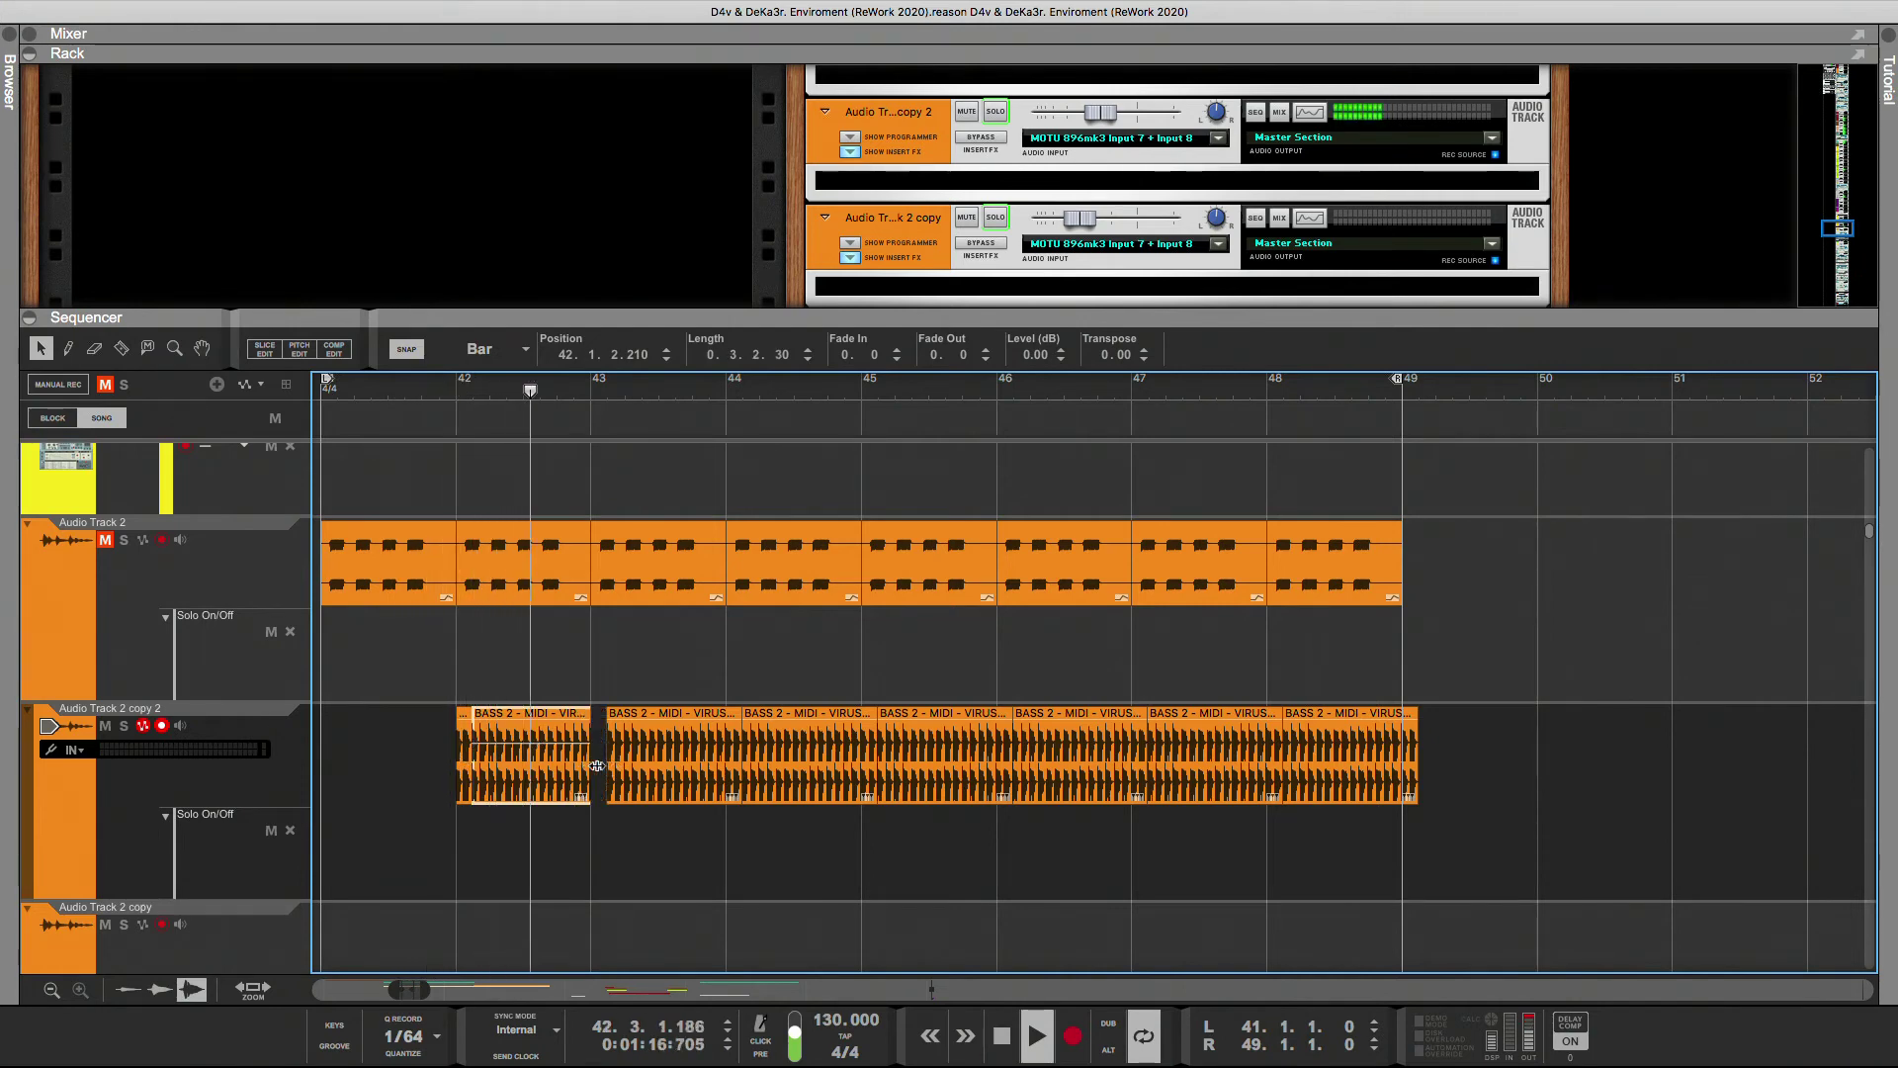
- Delete the six BASS 2 clips after bar 43 and move the two remaining trimmed pieces back one bar to bar 41
{"action": "left_click_drag", "start_coordinate": [631, 673], "coordinate": [1373, 777]}
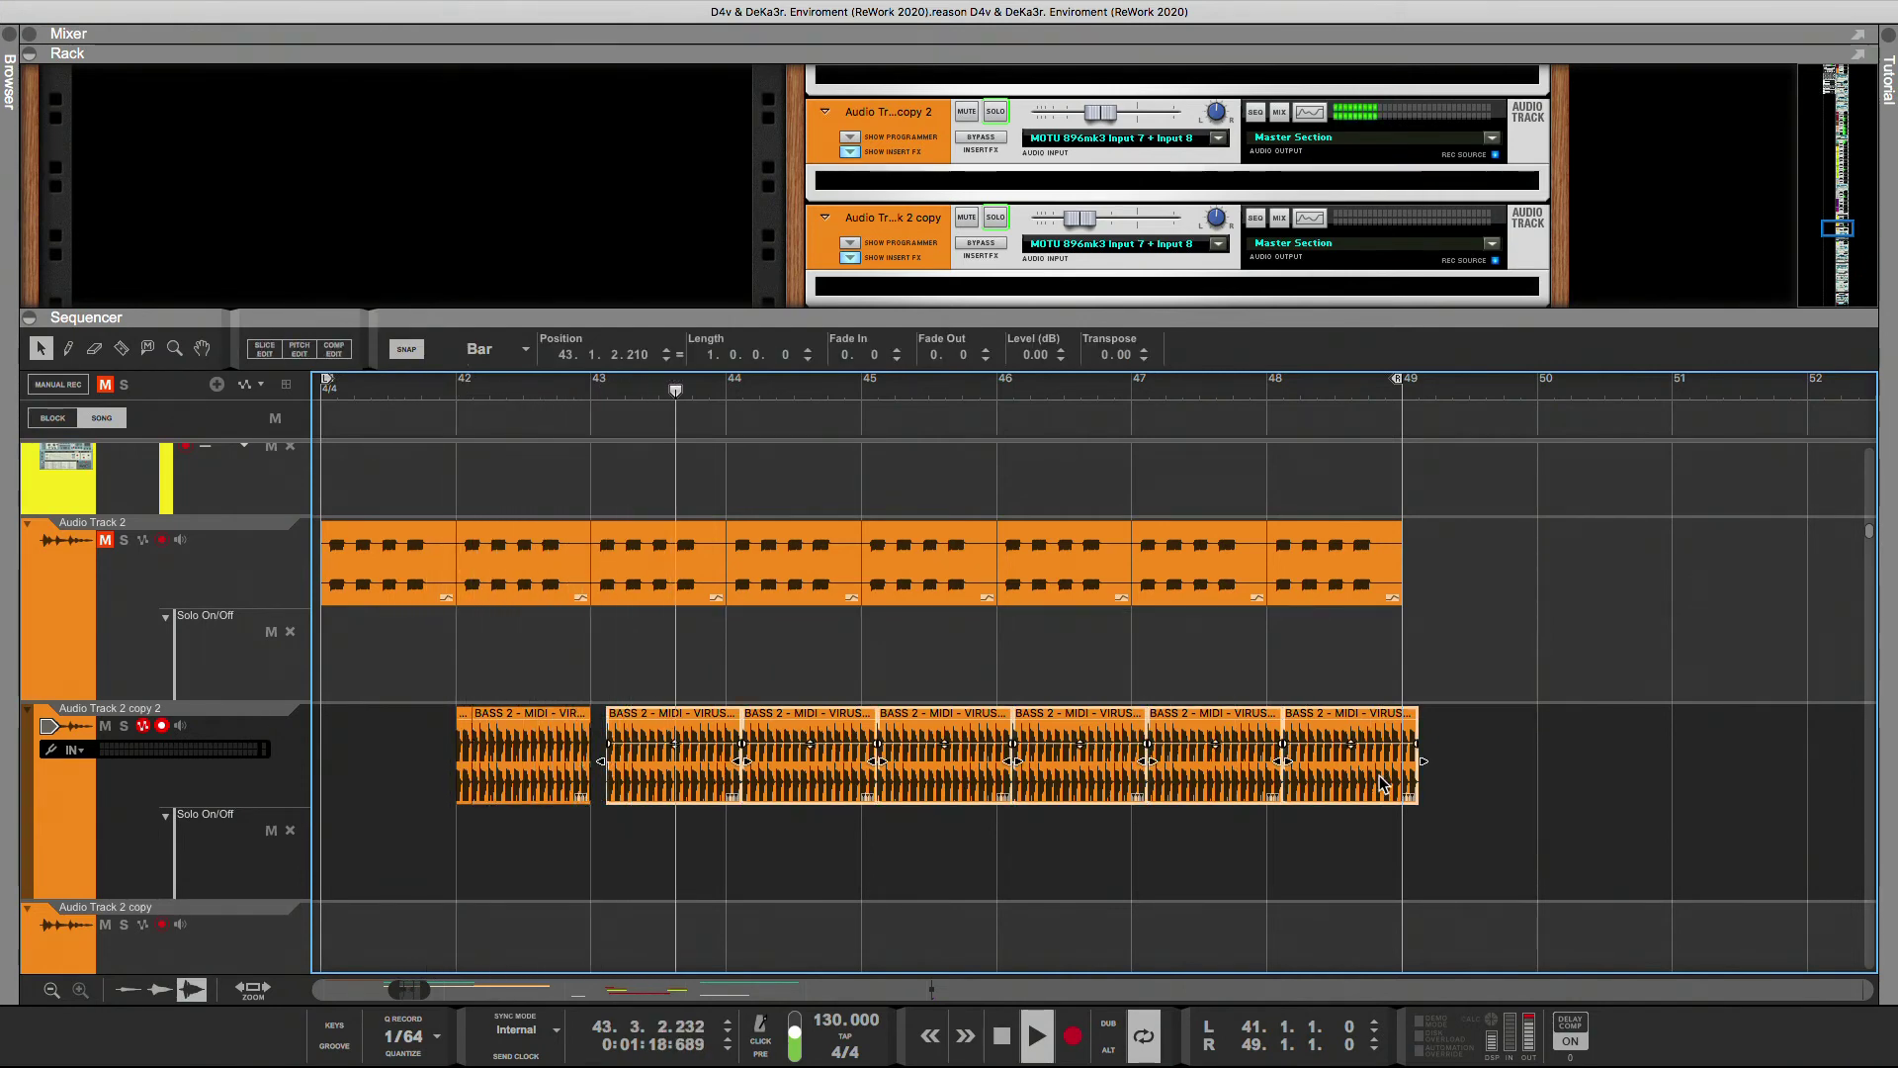
{"action": "key", "text": "Delete"}
{"action": "left_click", "coordinate": [487, 796]}
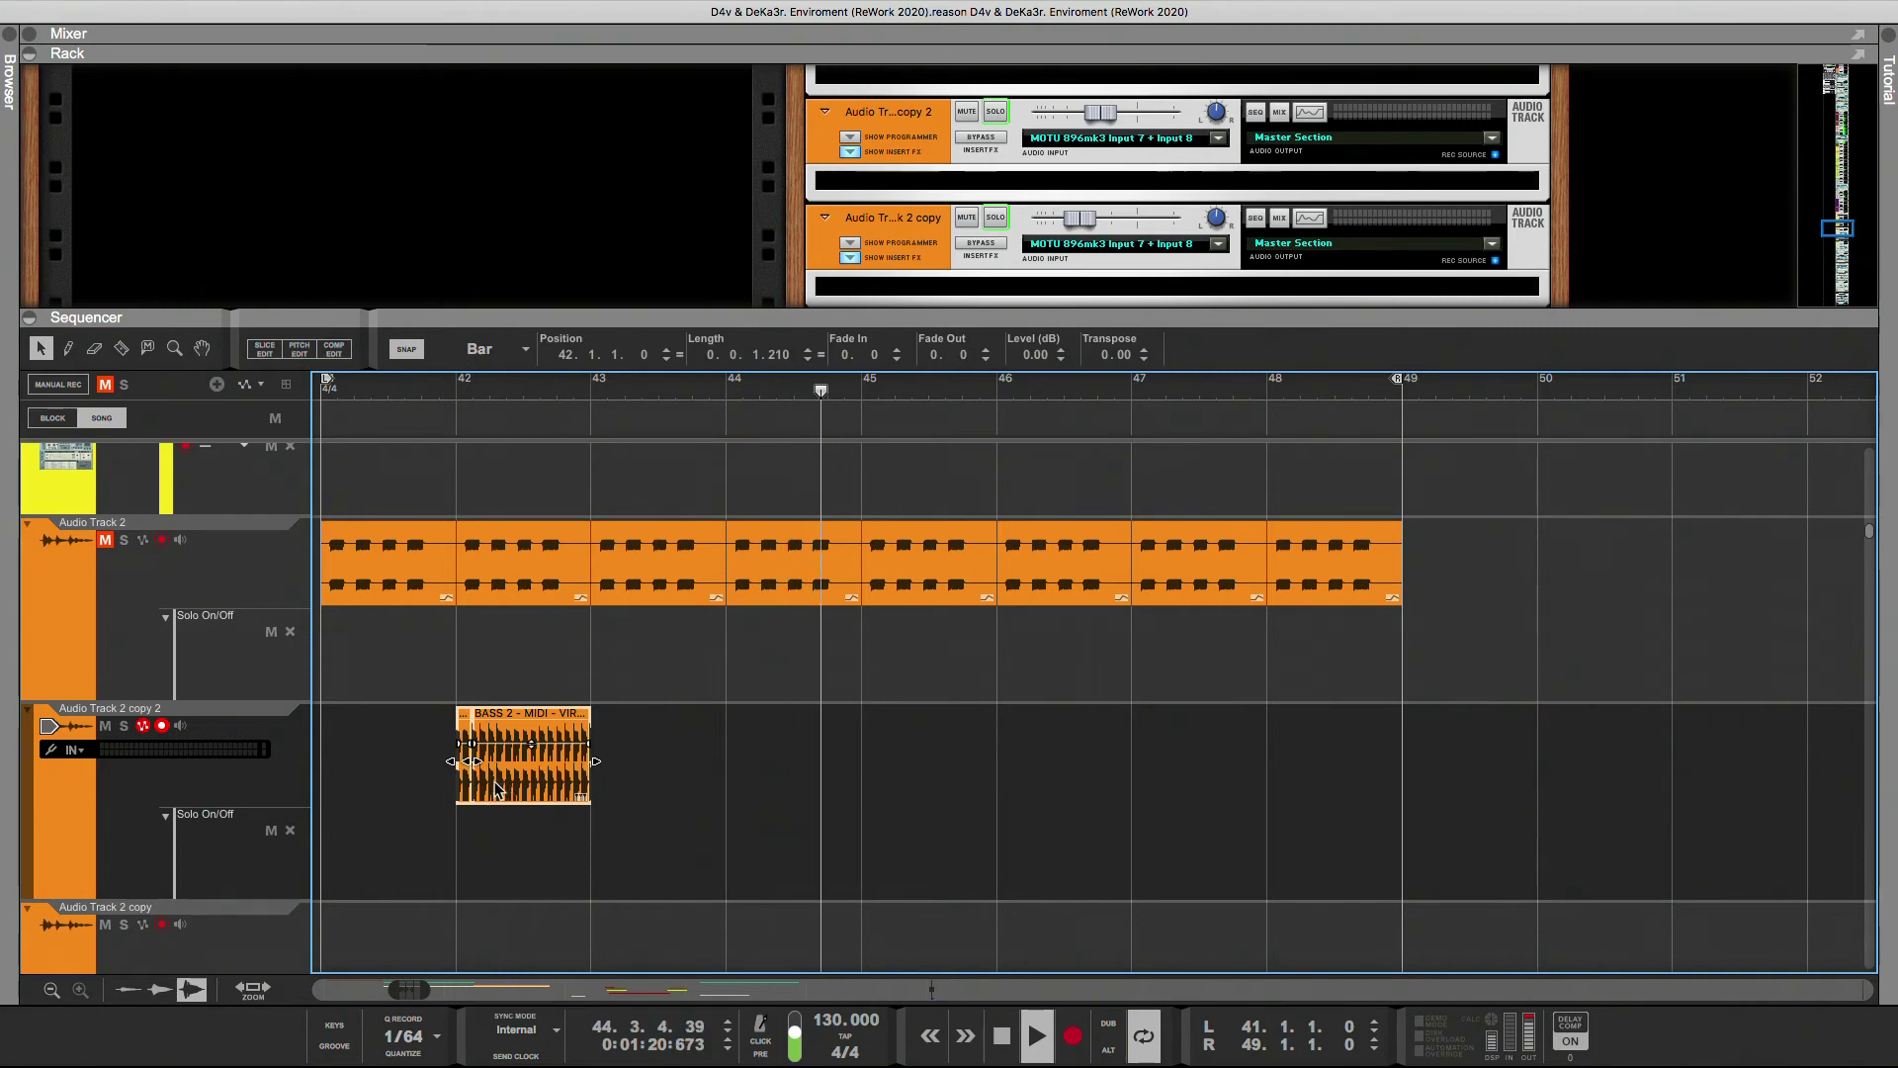
{"action": "left_click_drag", "start_coordinate": [487, 795], "coordinate": [411, 787]}
- Duplicate the one-bar pair of BASS 2 pieces seven times to fill bars 41 to 49
{"action": "key", "text": "super+d"}
{"action": "key", "text": "super+d"}
{"action": "key", "text": "super+d"}
{"action": "key", "text": "super+d"}
{"action": "key", "text": "super+d"}
{"action": "key", "text": "super+d"}
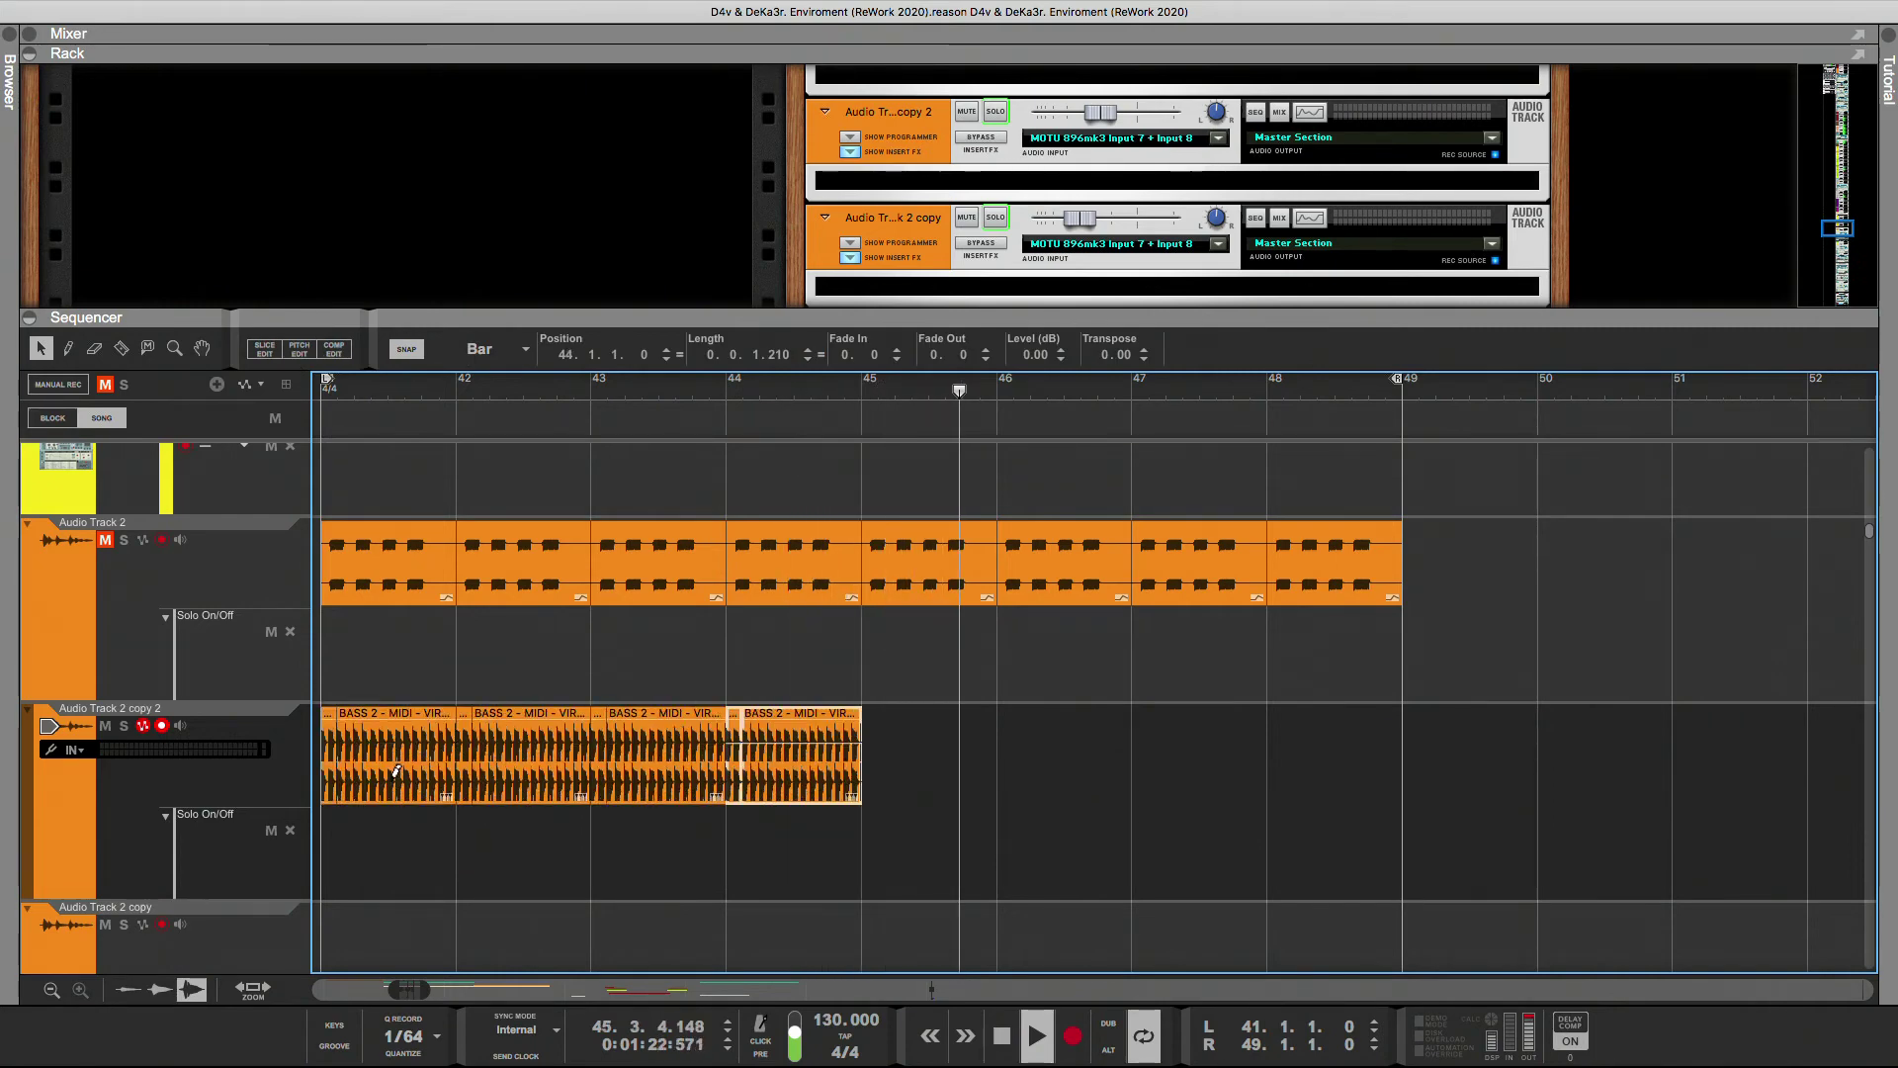
{"action": "key", "text": "super+d"}
{"action": "left_click", "coordinate": [435, 835]}
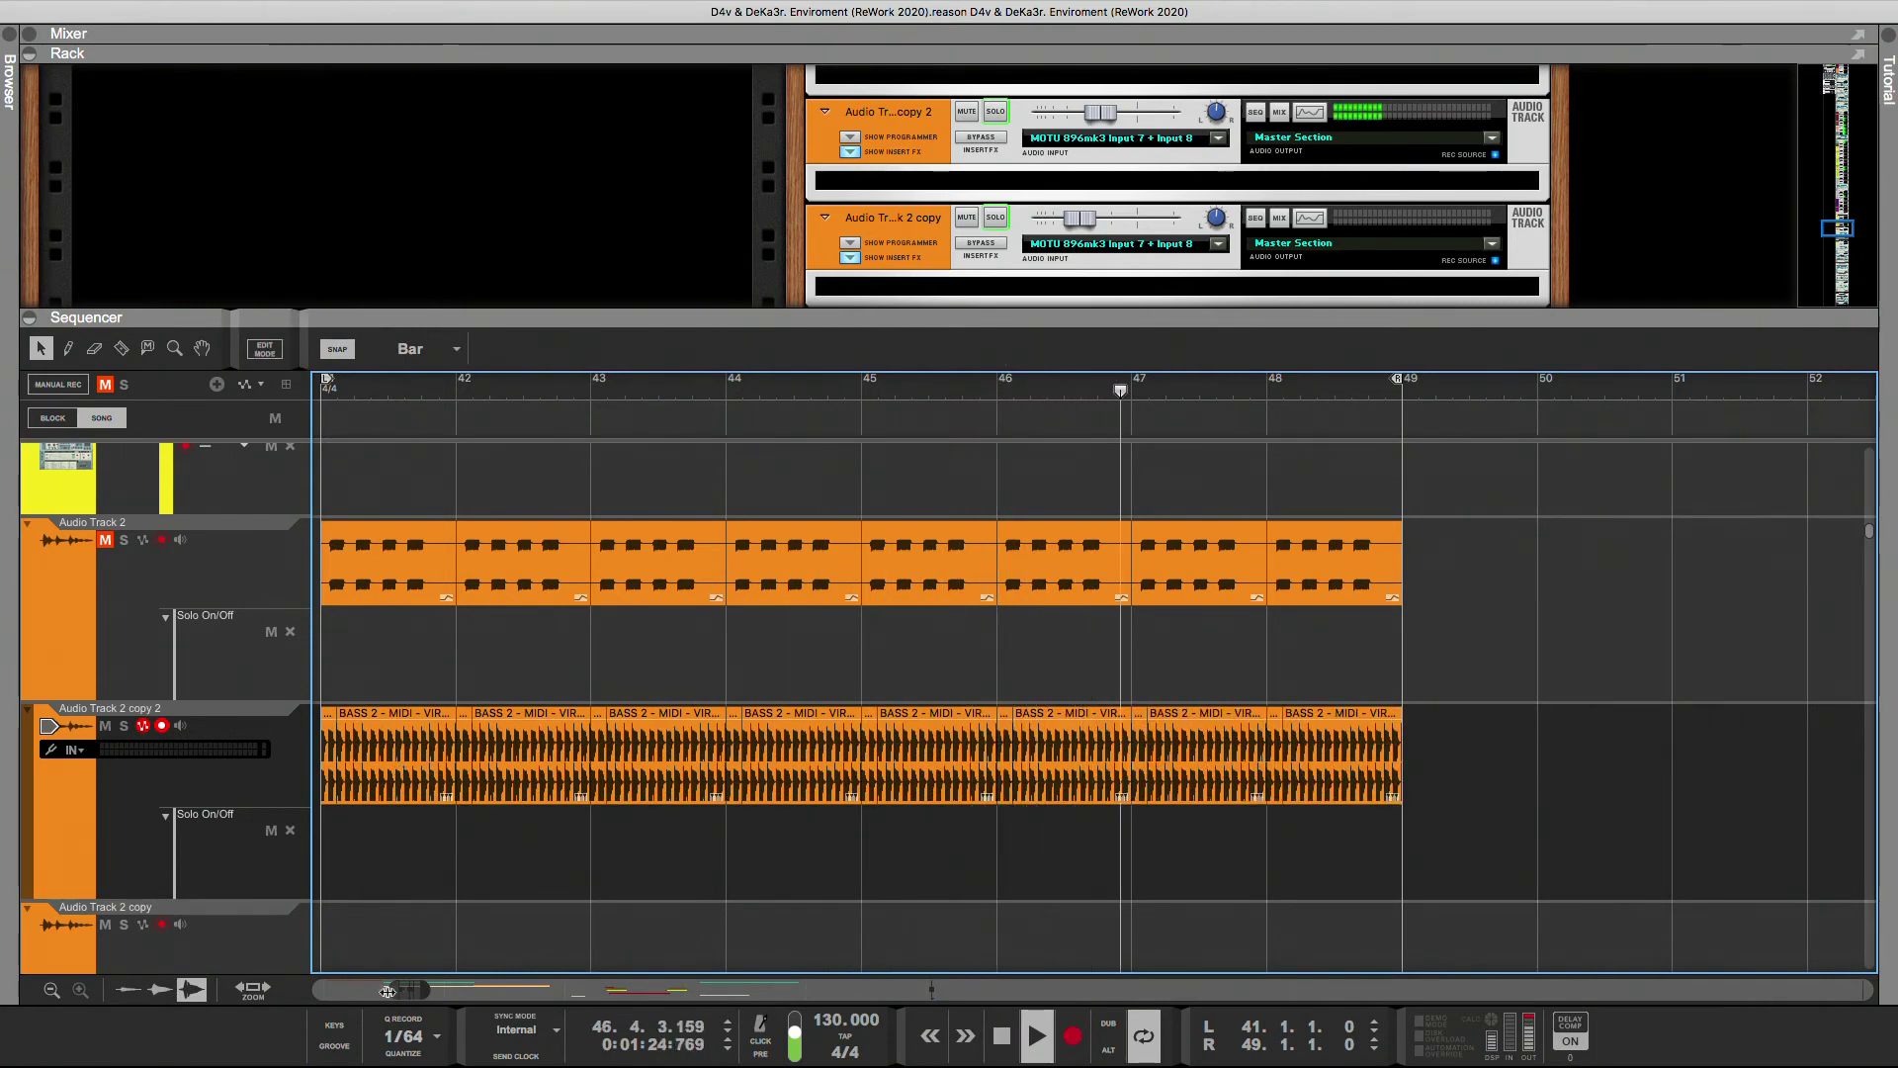
- Unmute Audio Track 2 and fine-tune the volume fader of Audio Track 2 copy 2 in the rack
{"action": "left_click_drag", "start_coordinate": [393, 989], "coordinate": [367, 990]}
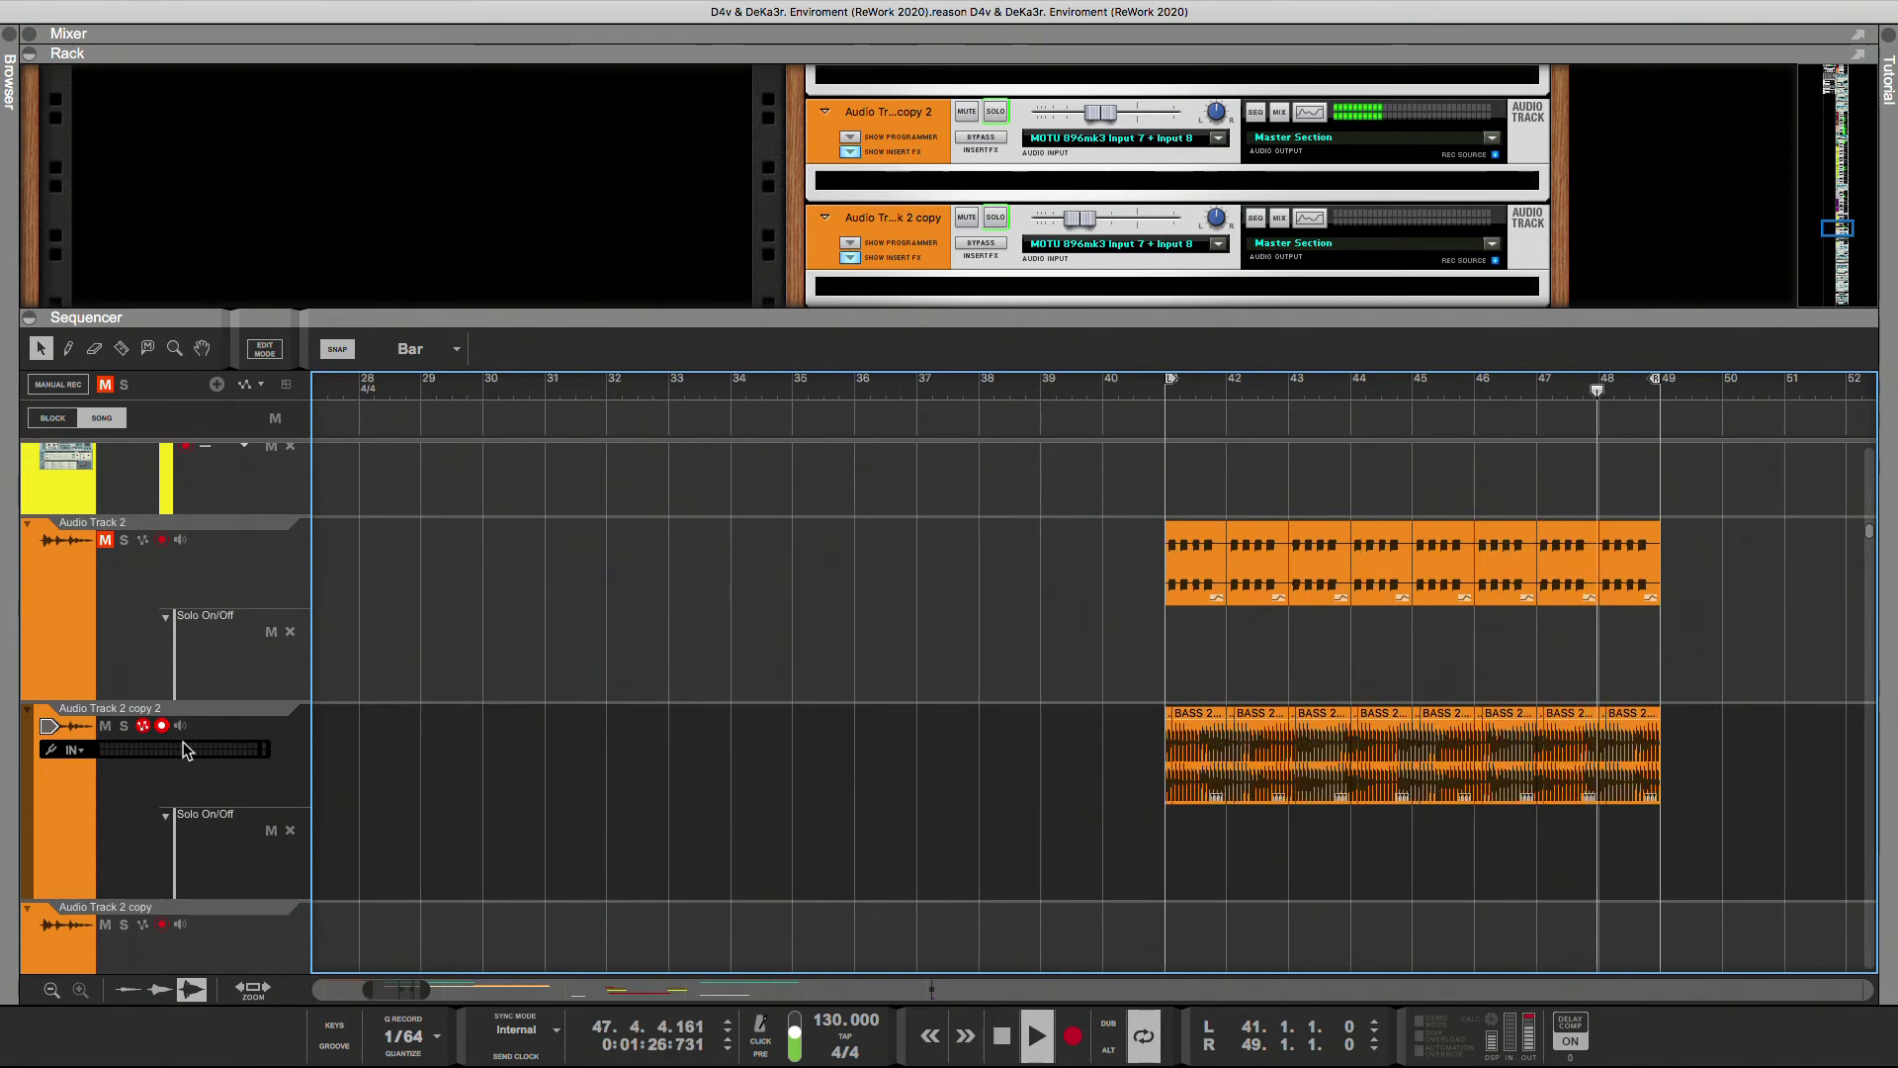
{"action": "left_click", "coordinate": [106, 539]}
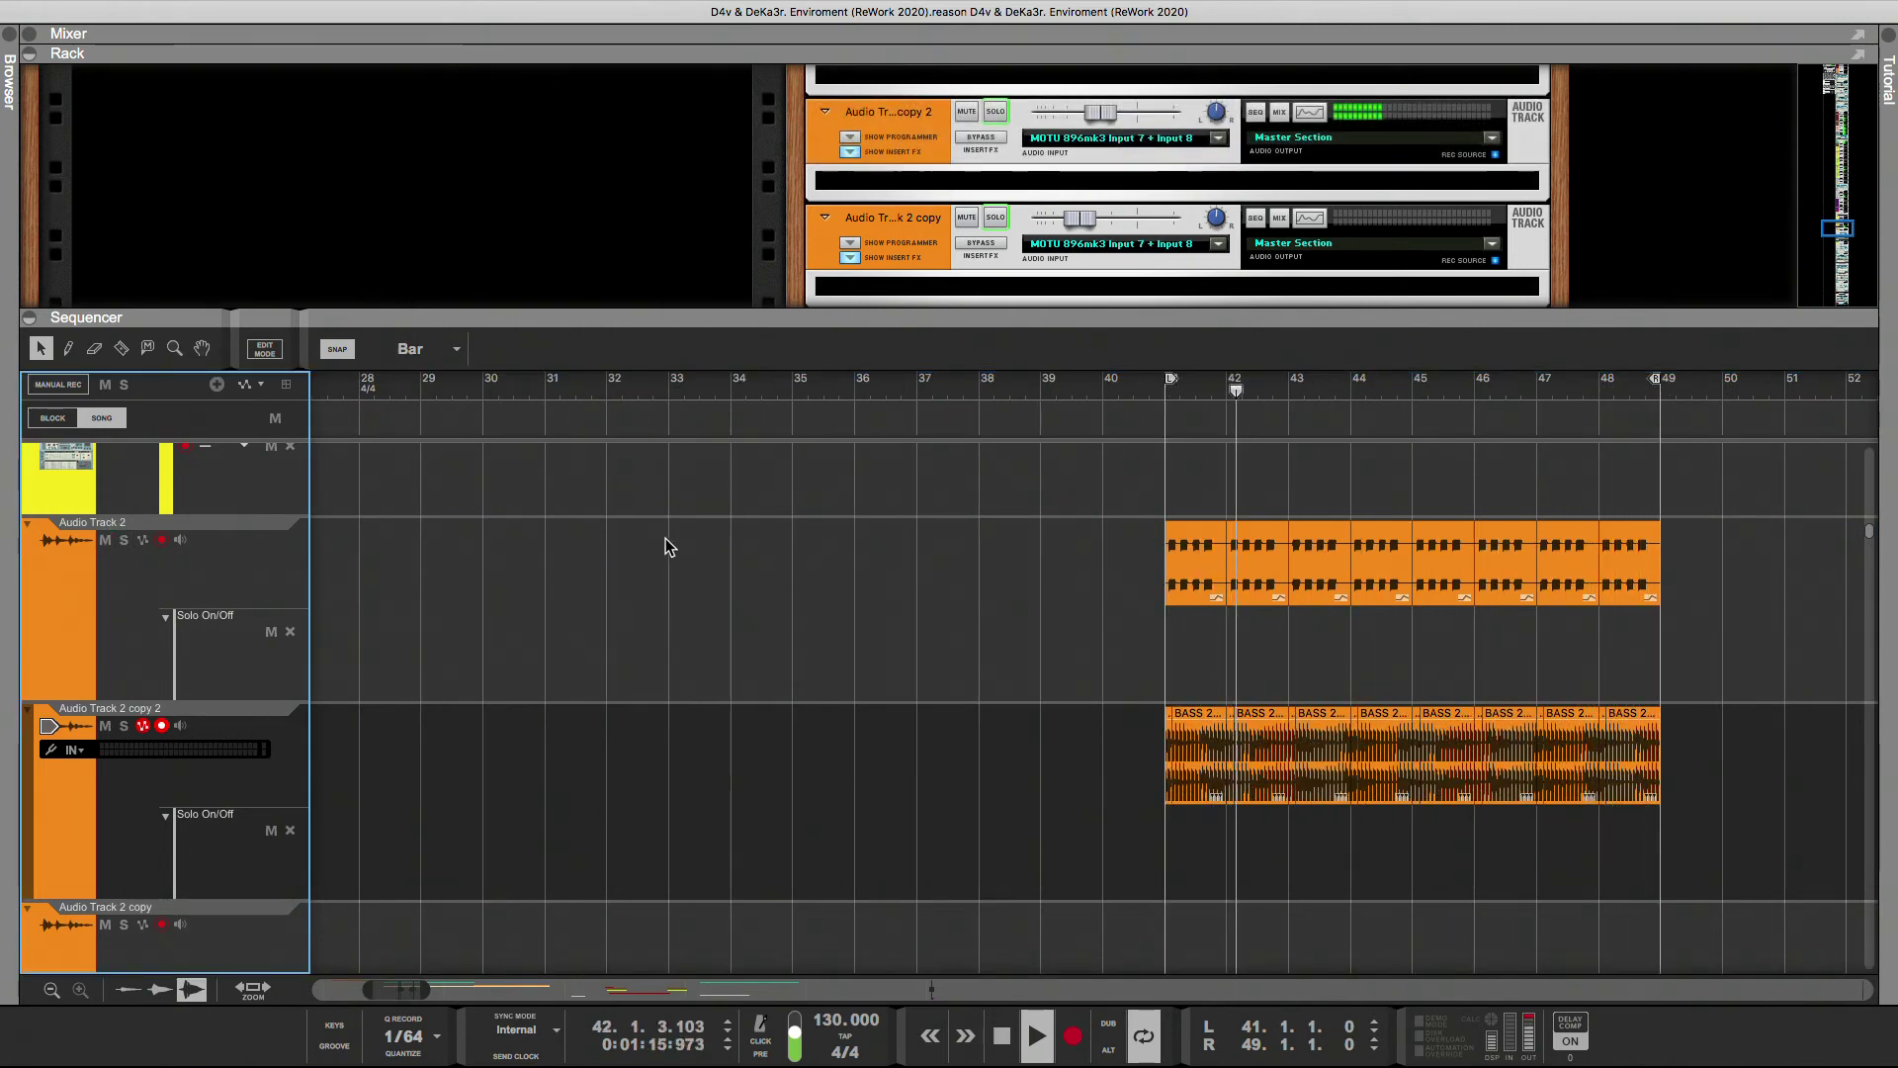
{"action": "left_click", "coordinate": [149, 773]}
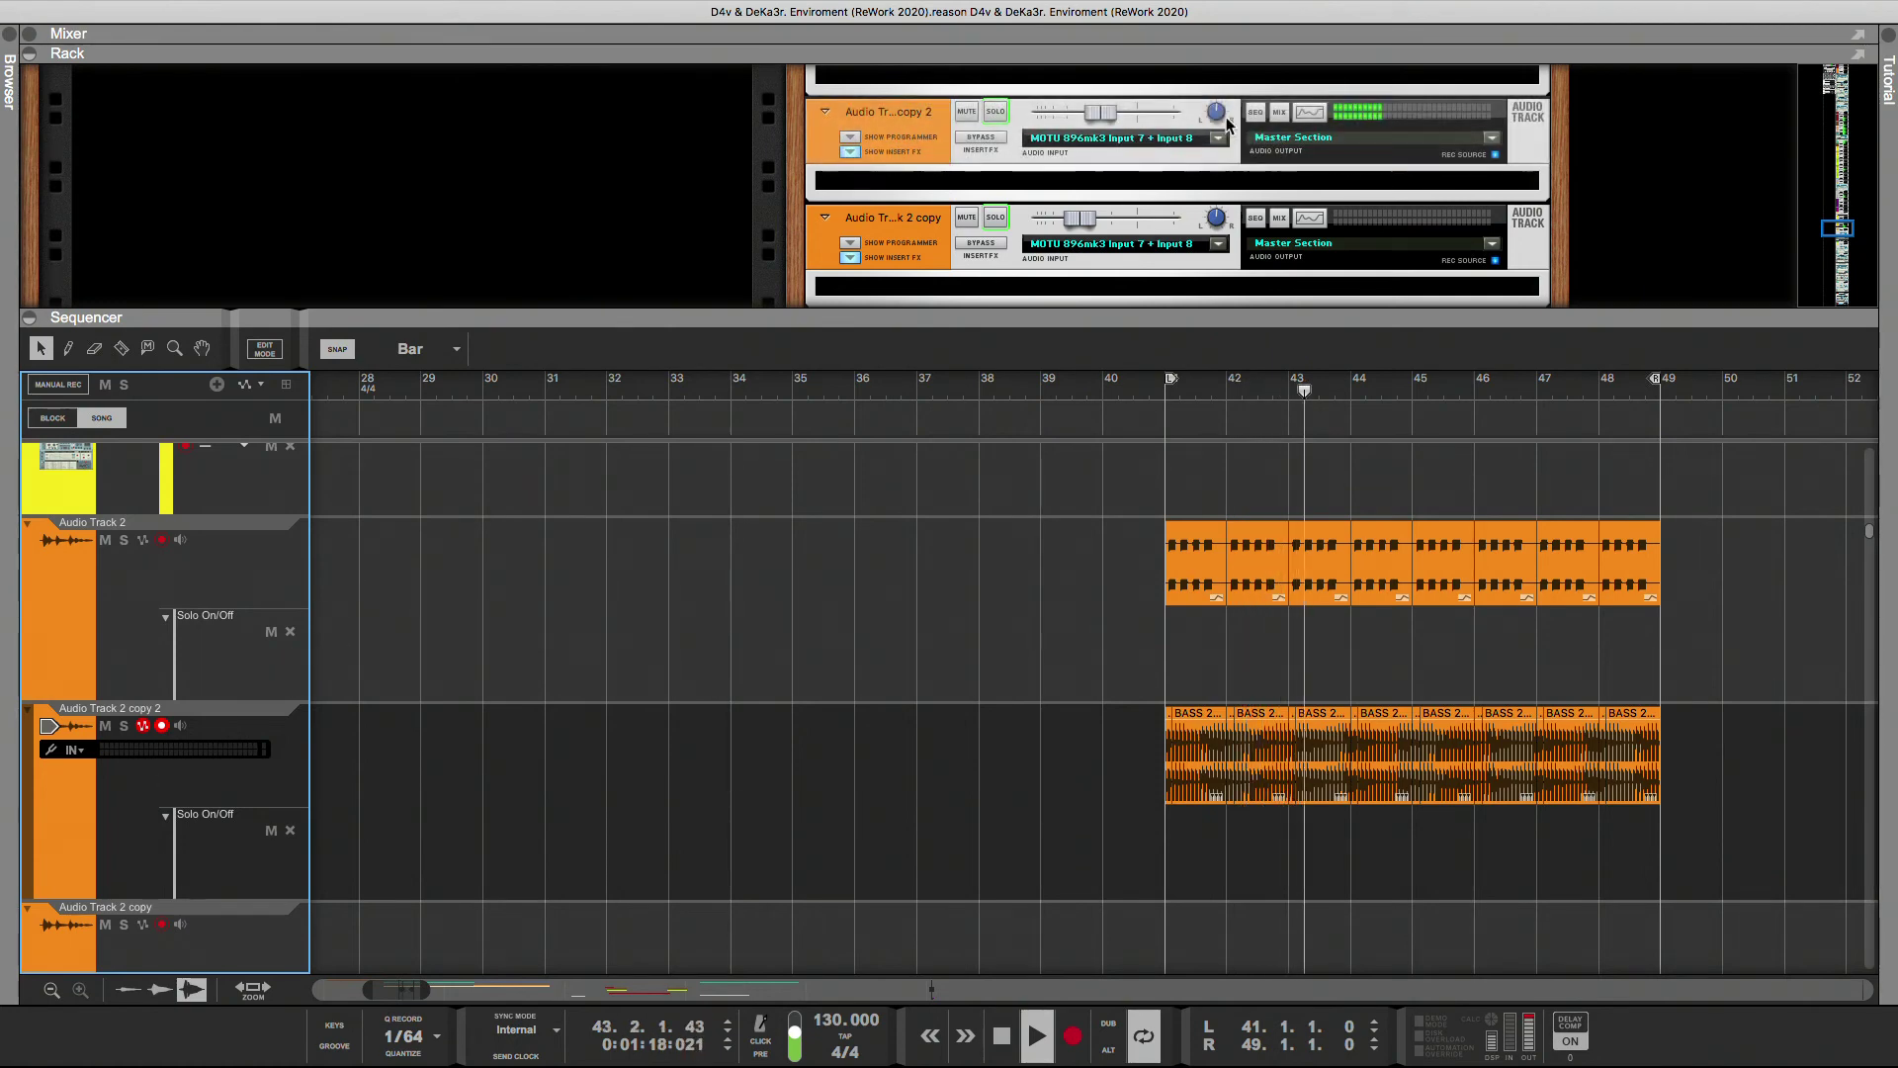
{"action": "left_click", "coordinate": [1117, 126]}
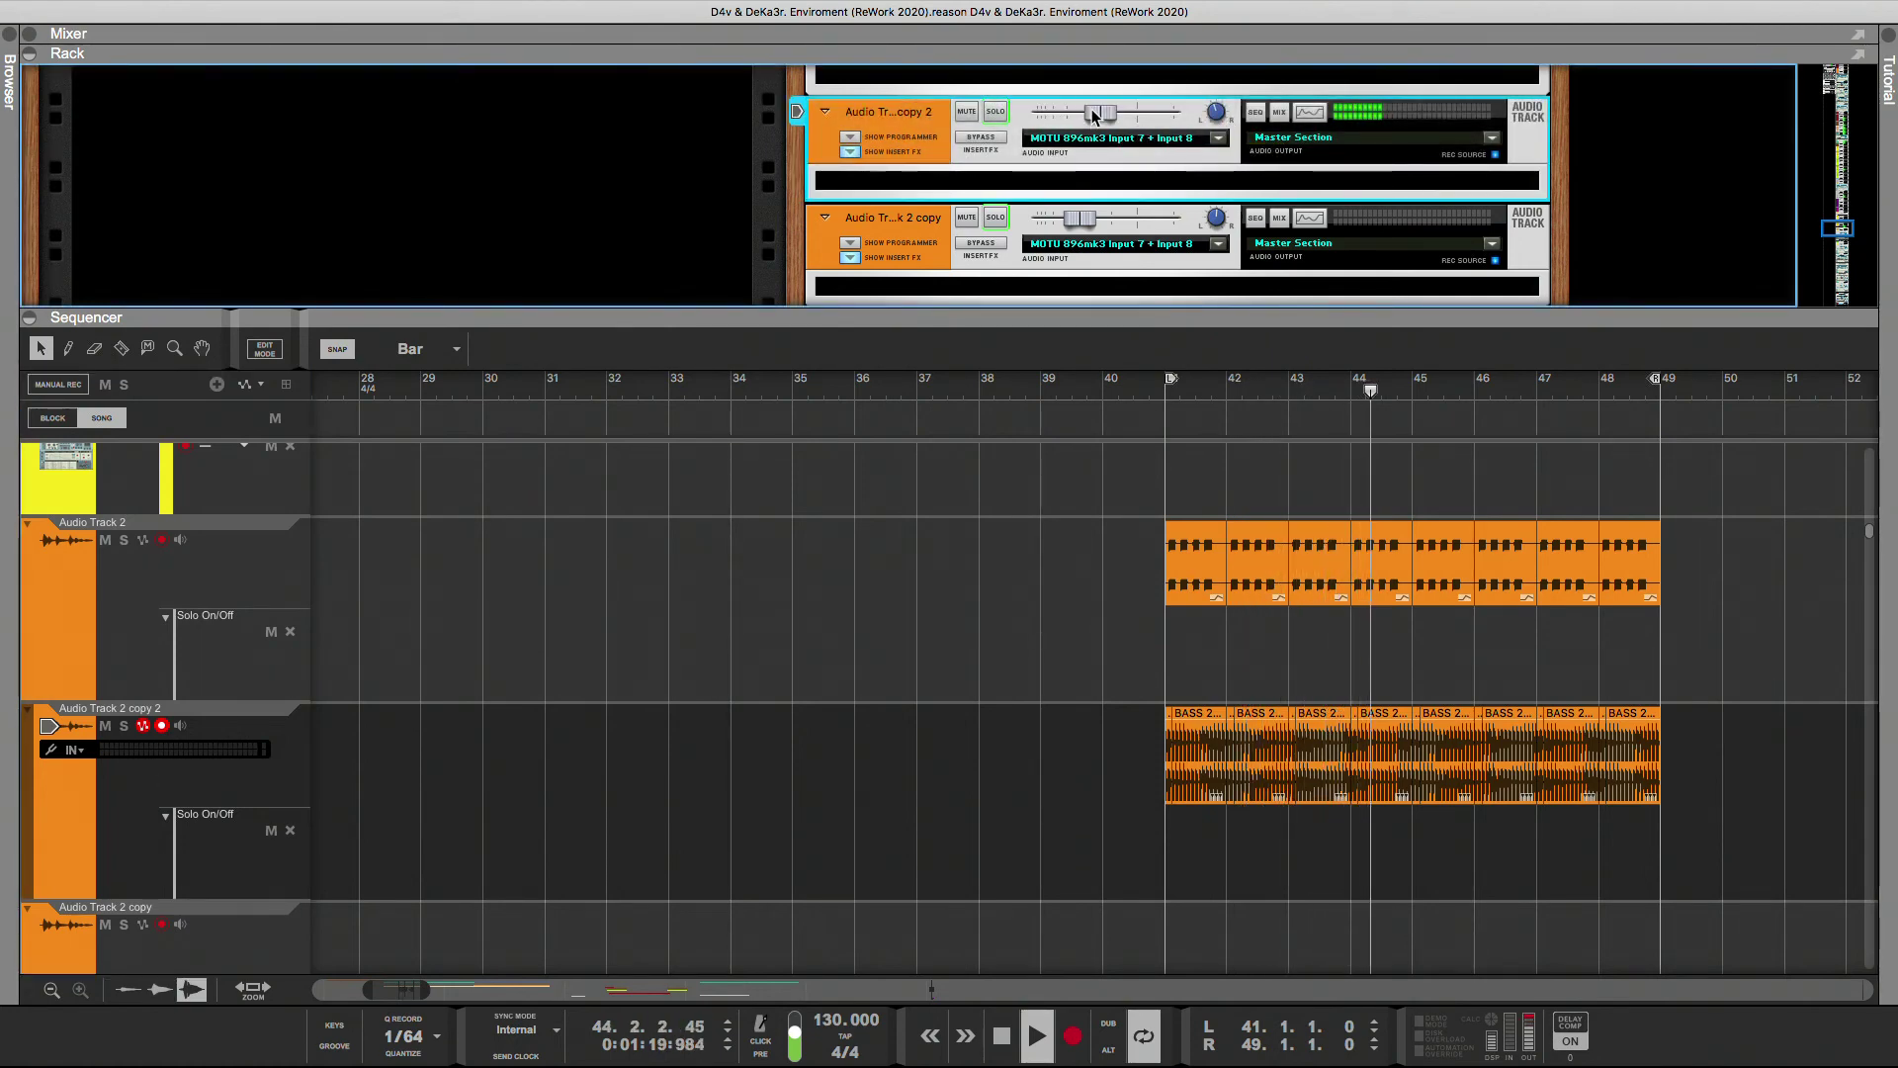
{"action": "mouse_move", "coordinate": [1100, 115]}
{"action": "left_mouse_down"}
{"action": "mouse_move", "coordinate": [1070, 116]}
{"action": "mouse_move", "coordinate": [1096, 119]}
{"action": "left_mouse_up"}
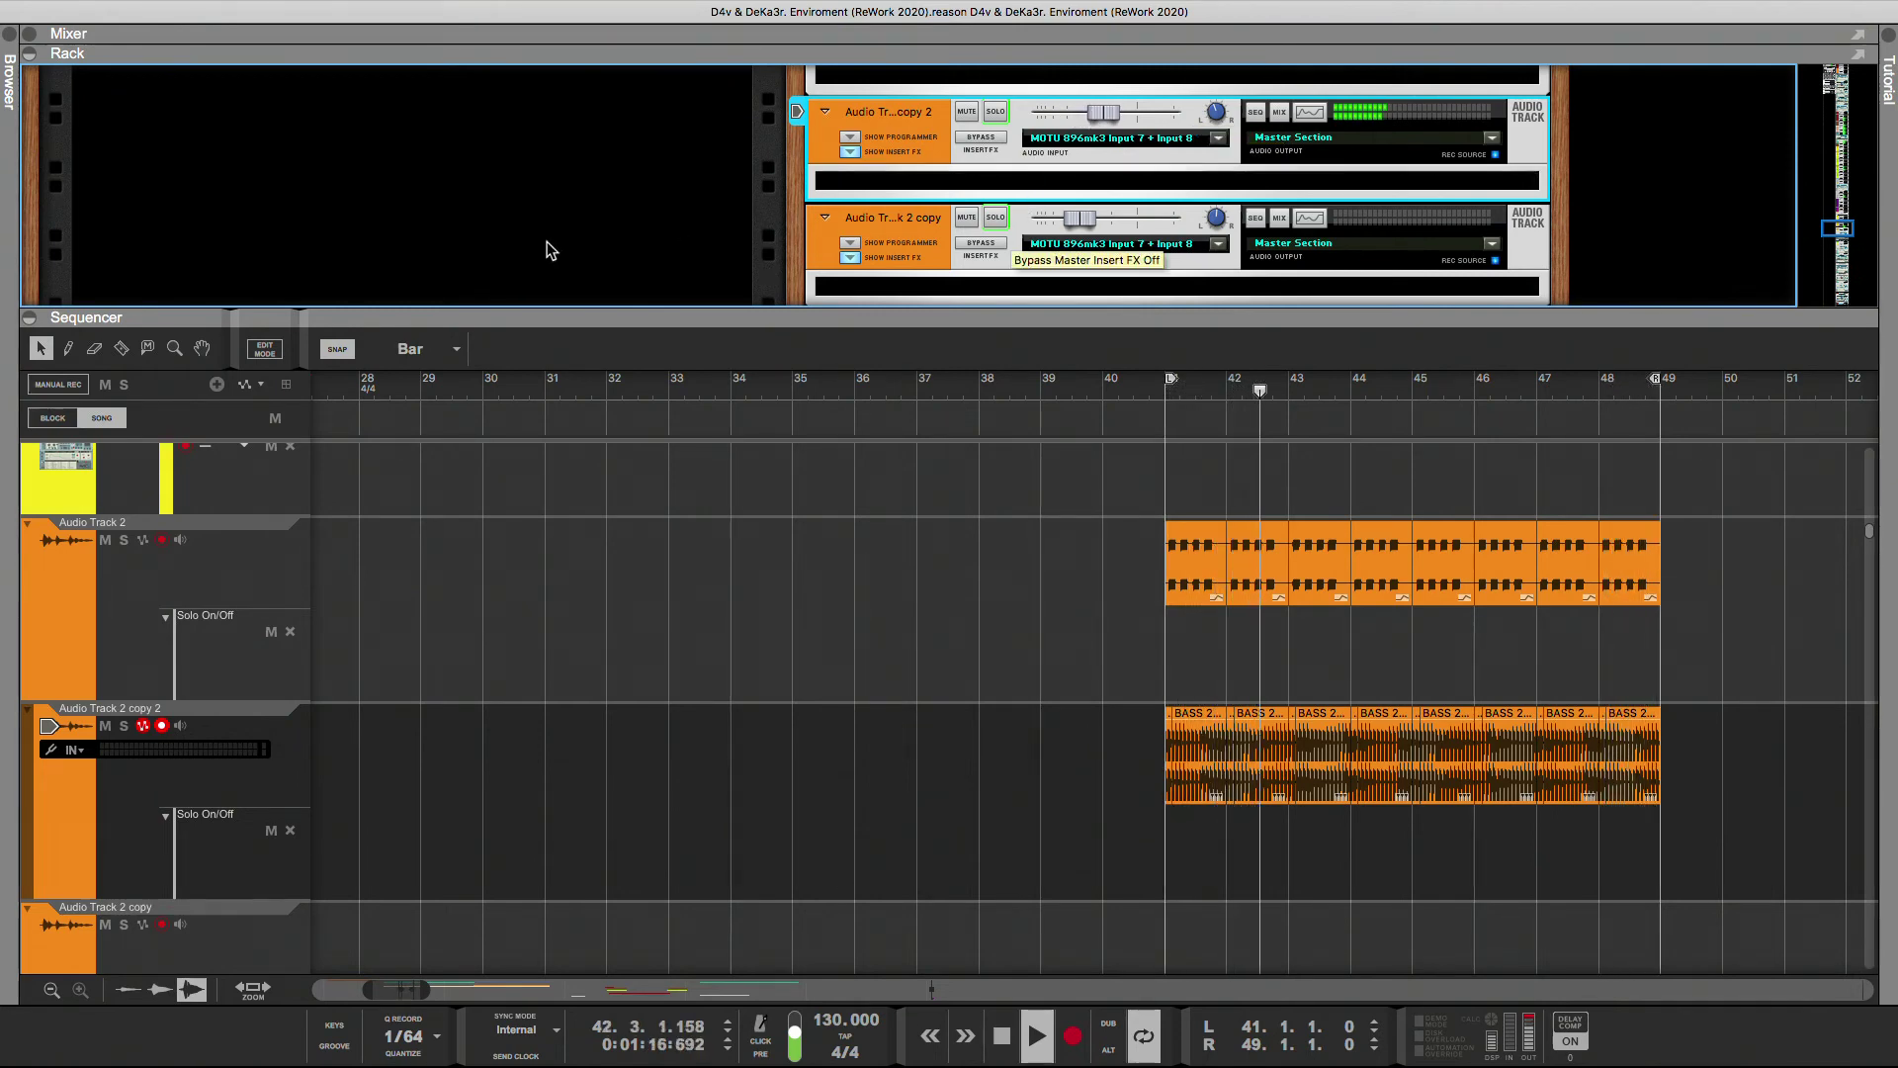
- Search the effects browser for "TRAN"
{"action": "left_click", "coordinate": [24, 117]}
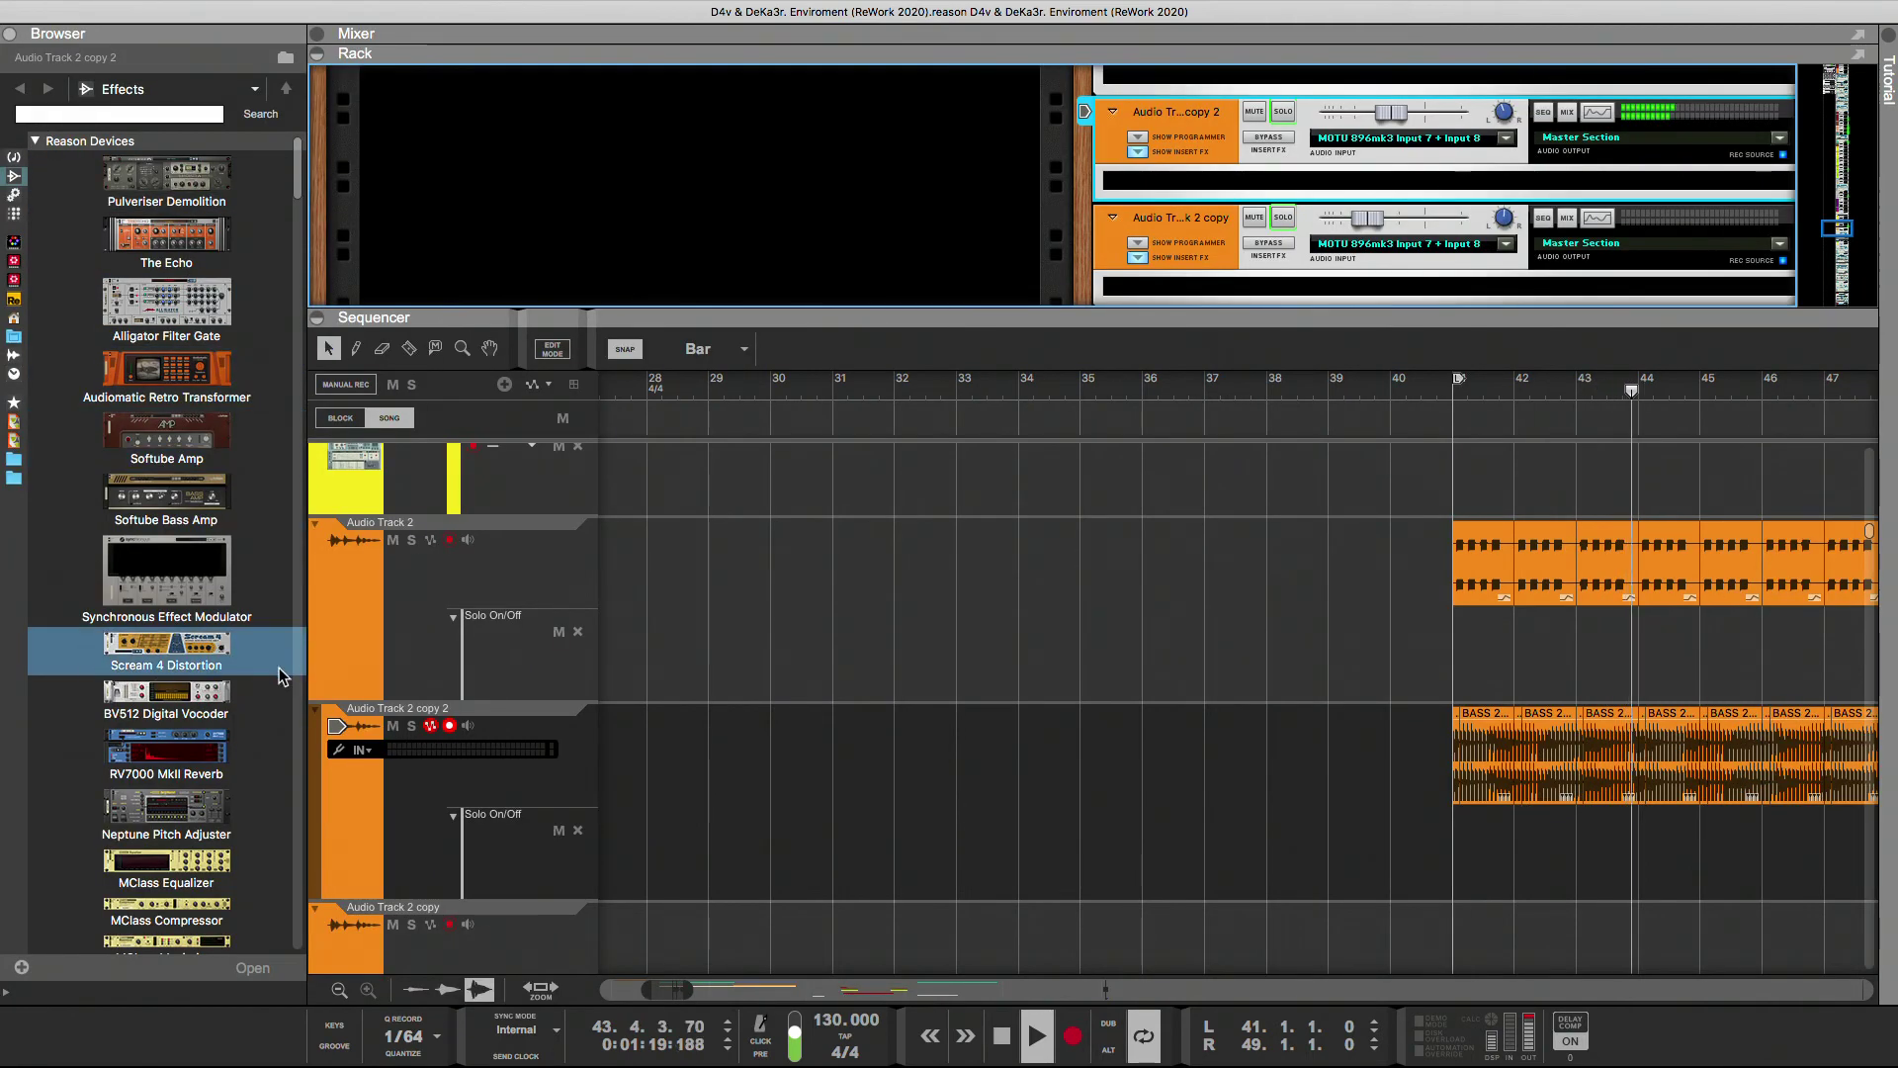
{"action": "scroll", "coordinate": [282, 676], "scroll_direction": "down", "scroll_amount": 5}
{"action": "left_click", "coordinate": [92, 114]}
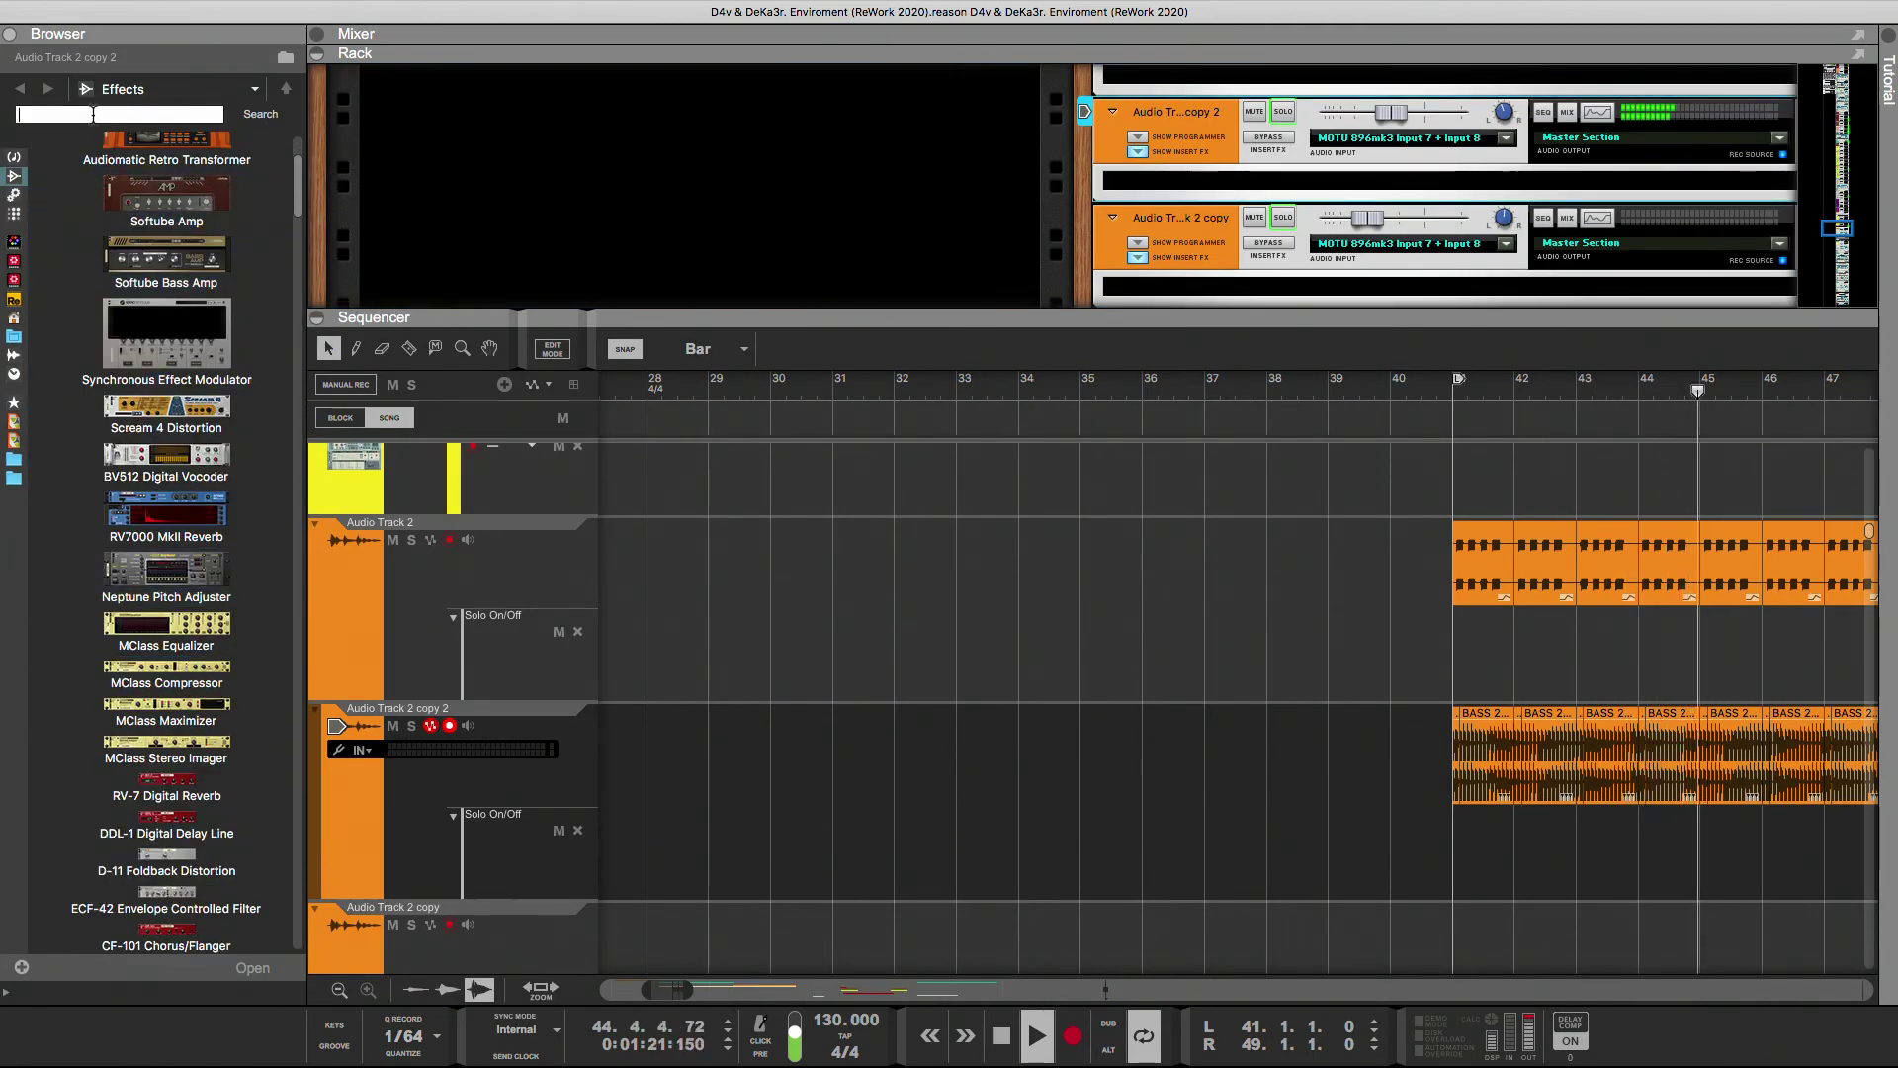
{"action": "type", "text": "TRAN"}
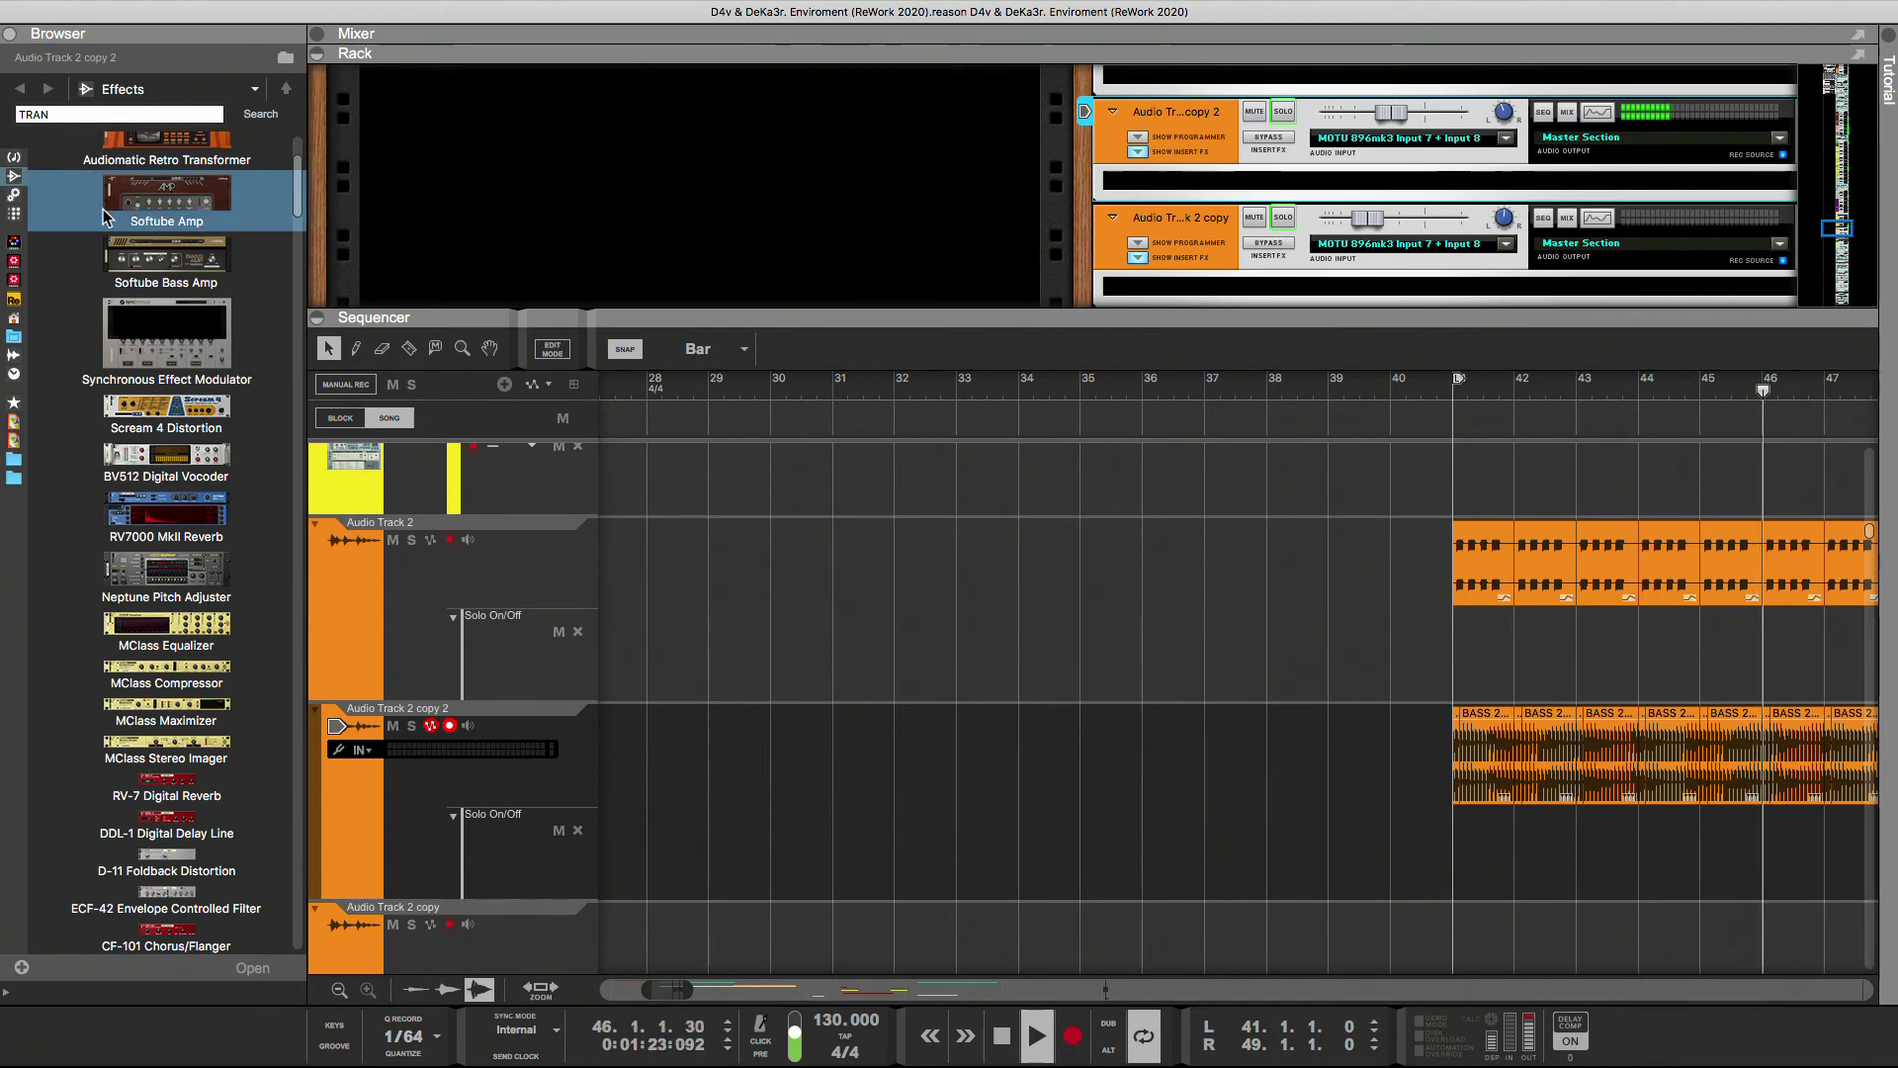
{"action": "key", "text": "Return"}
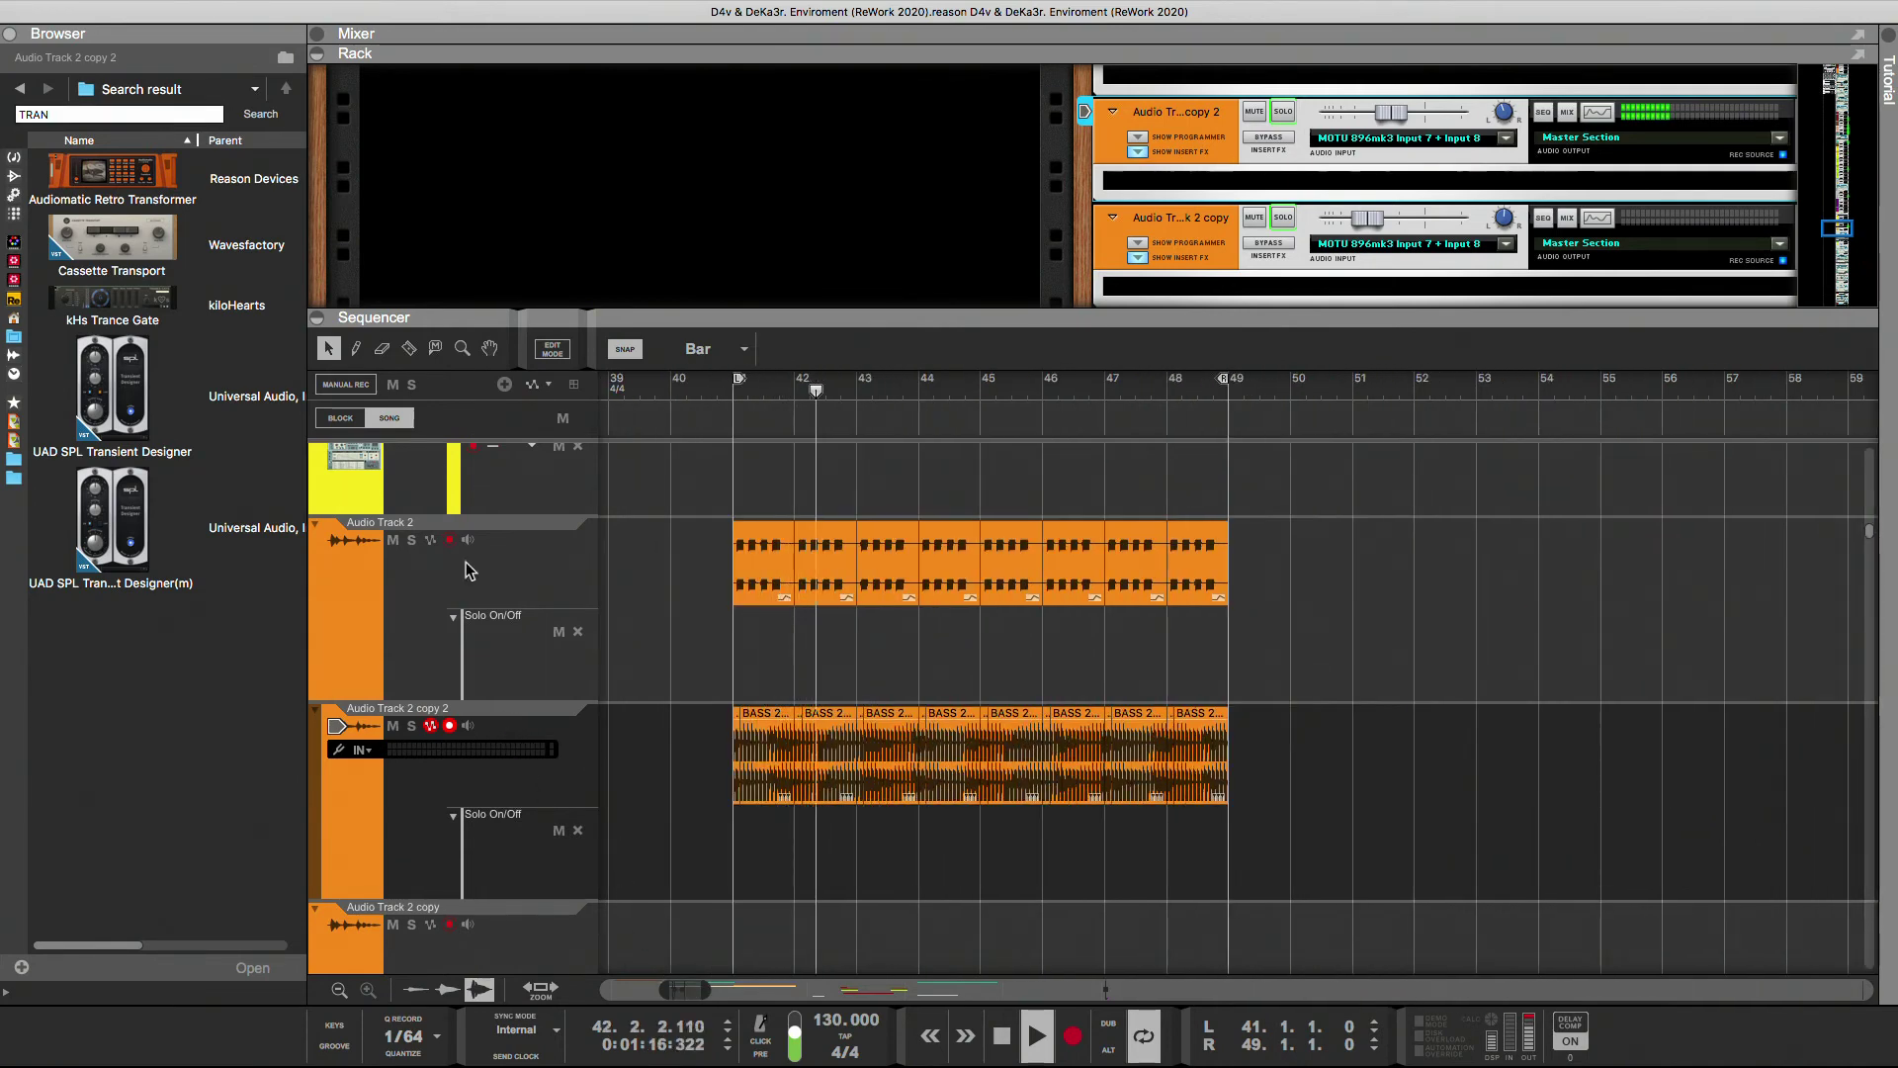
- Stop playback and rename Audio Track 2 as PULSER 1
{"action": "key", "text": "space"}
{"action": "double_click", "coordinate": [438, 530]}
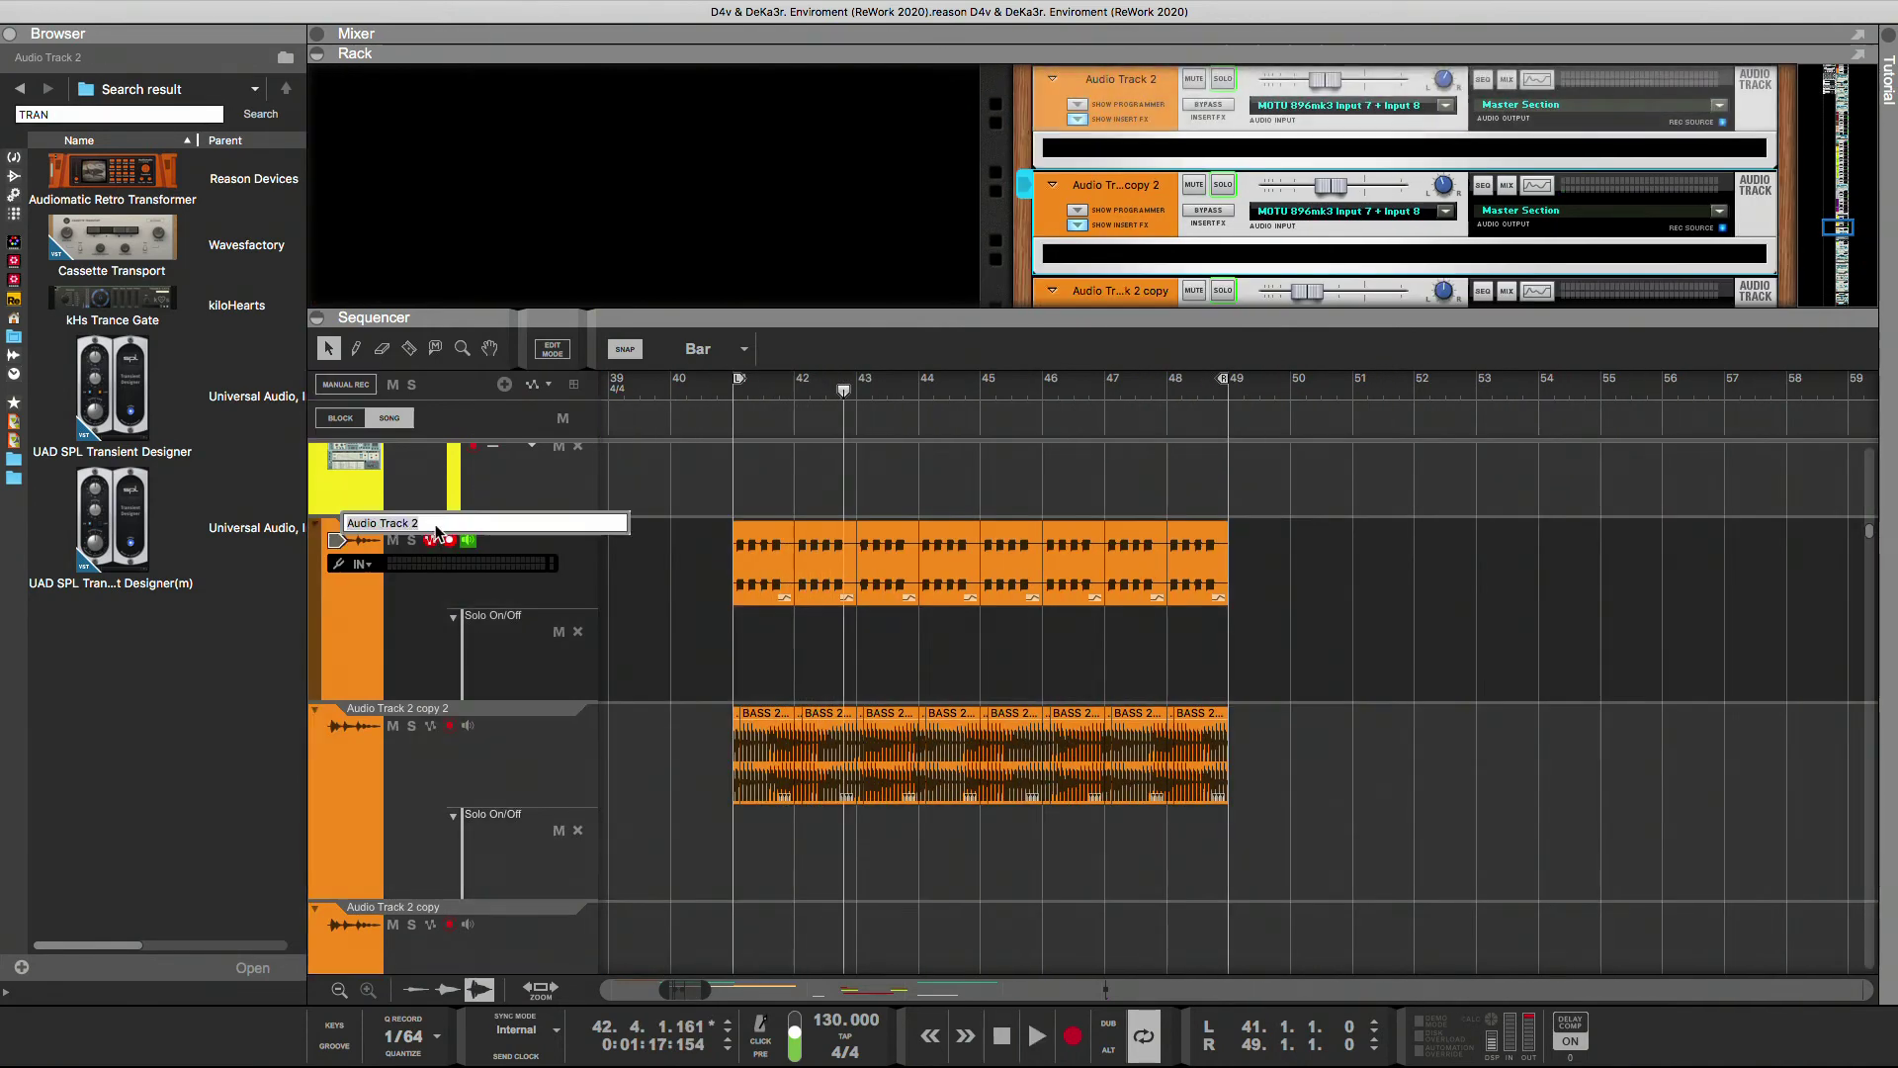
{"action": "type", "text": "pu"}
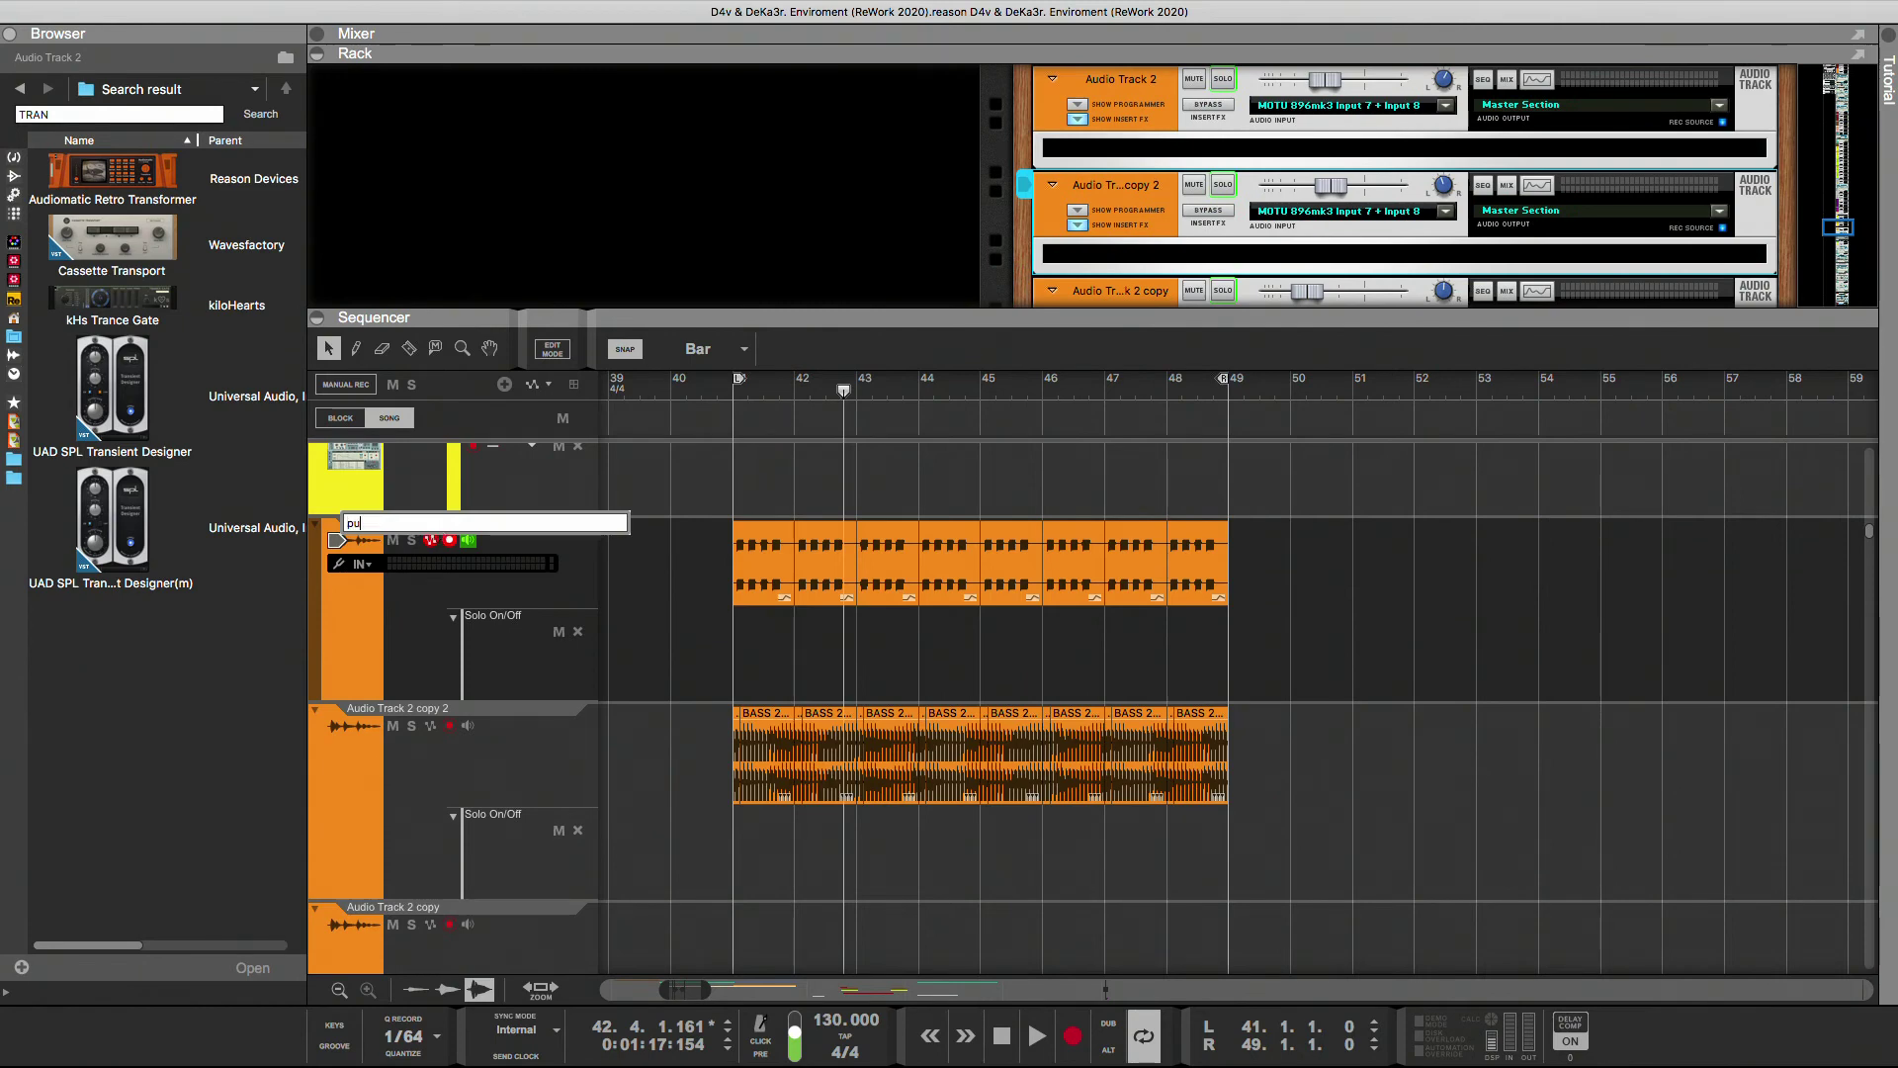
{"action": "type", "text": "ULSER 1"}
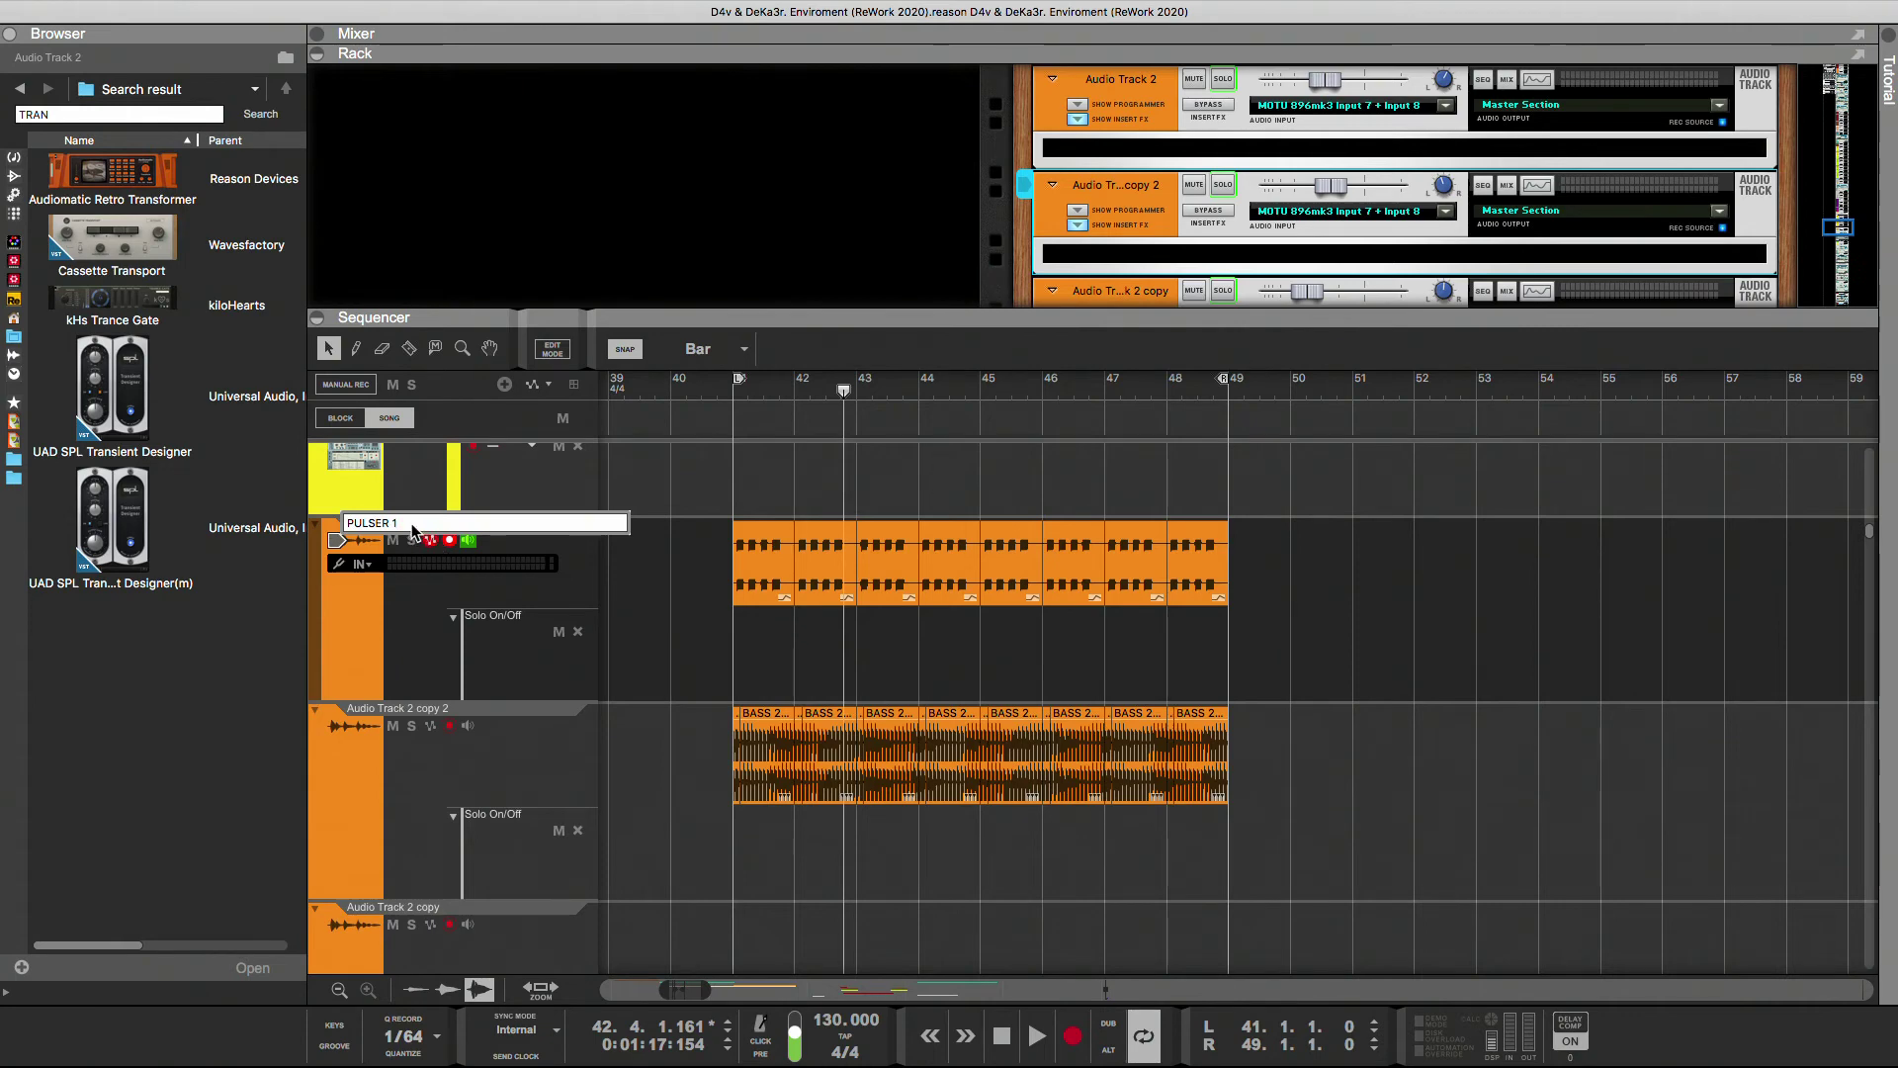
{"action": "left_click", "coordinate": [697, 616]}
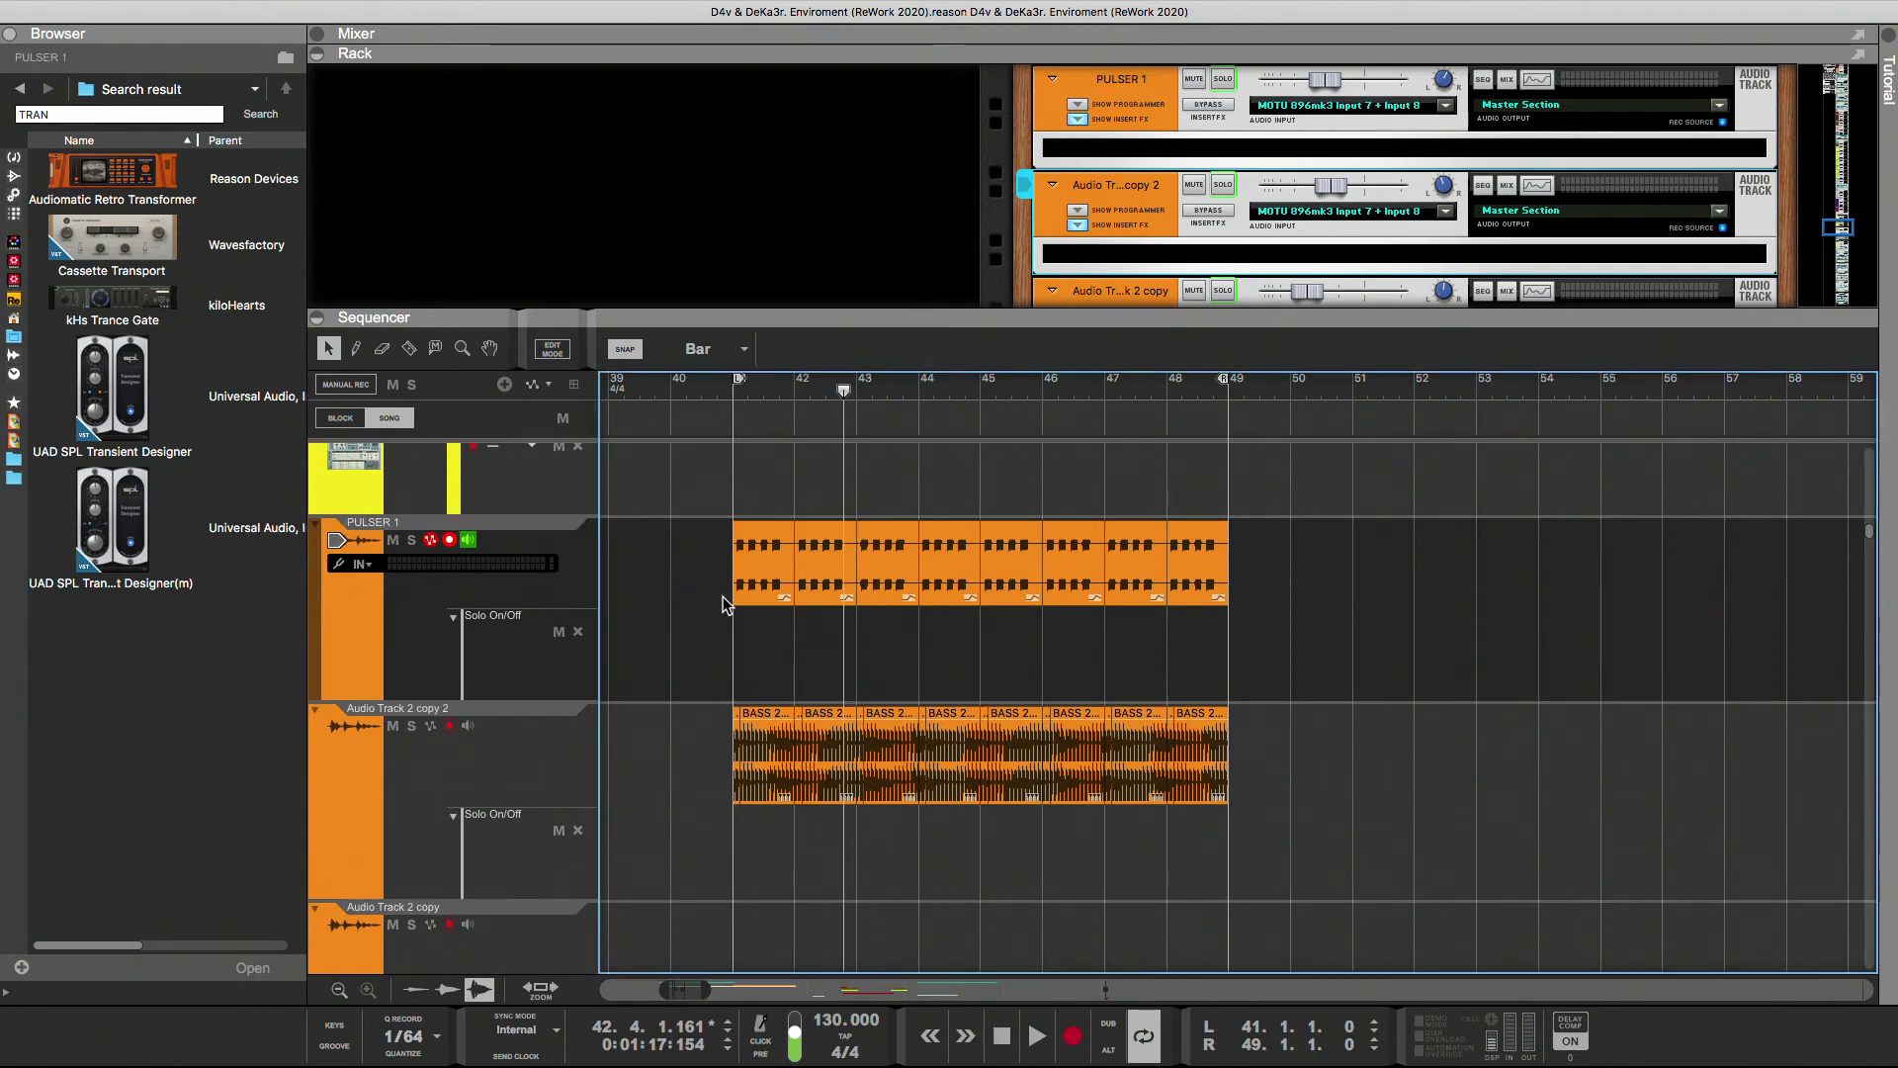
- Bounce the first clip on the PULSER 1 track to a new sample
{"action": "right_click", "coordinate": [737, 580]}
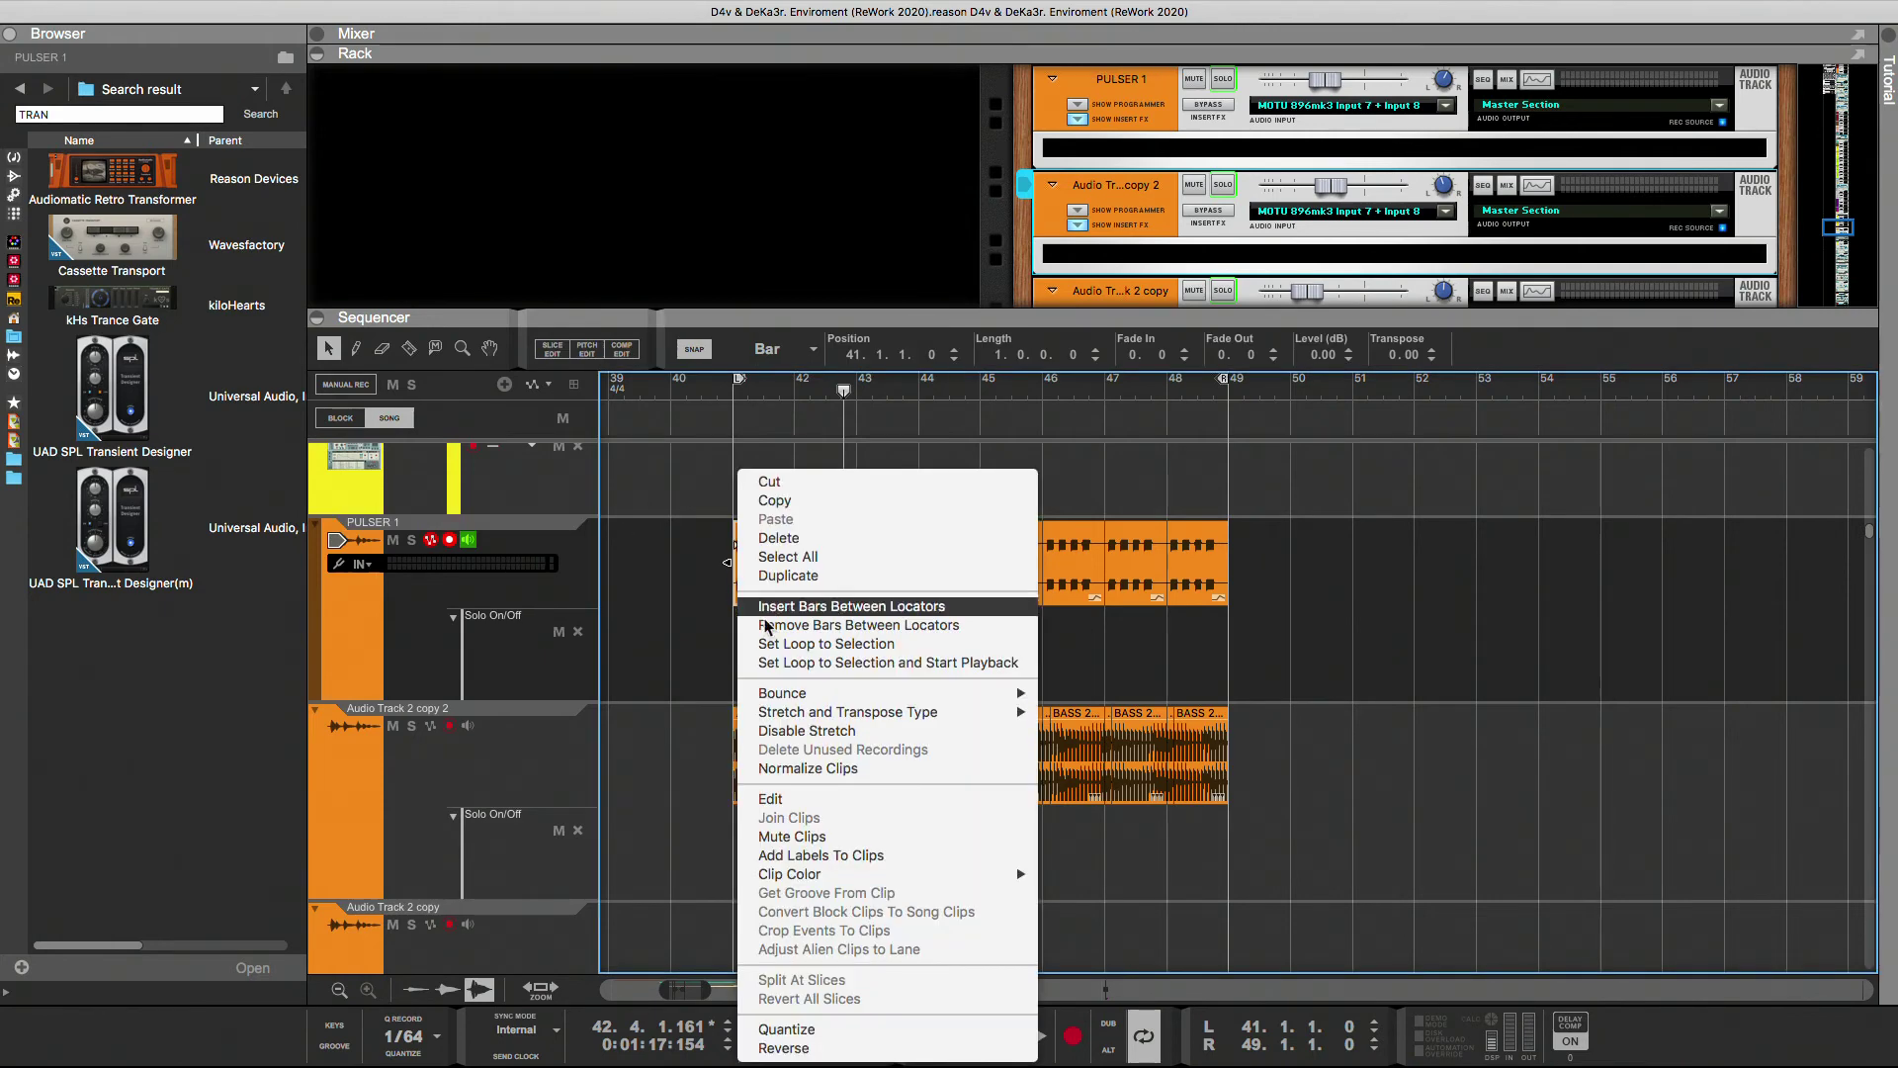
{"action": "left_click", "coordinate": [658, 687]}
{"action": "right_click", "coordinate": [740, 591]}
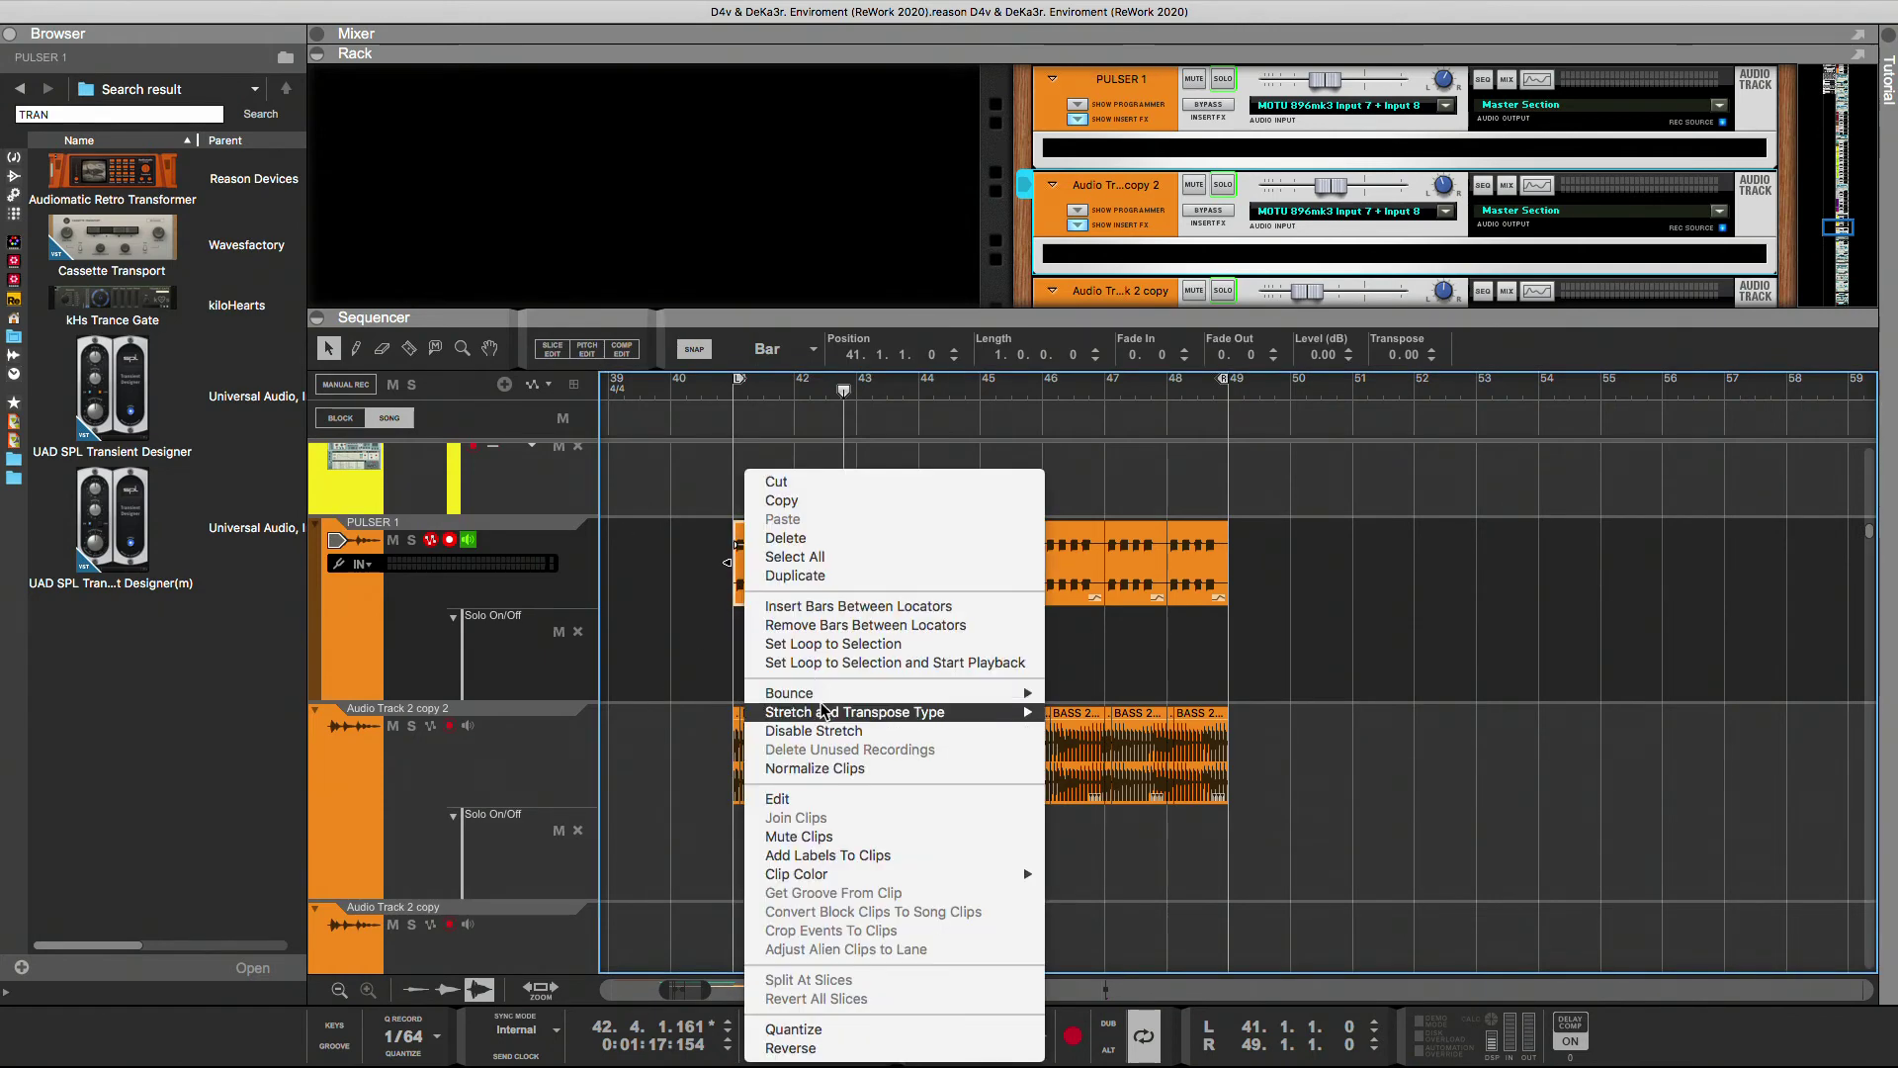
{"action": "mouse_move", "coordinate": [988, 693]}
{"action": "left_click", "coordinate": [1203, 712]}
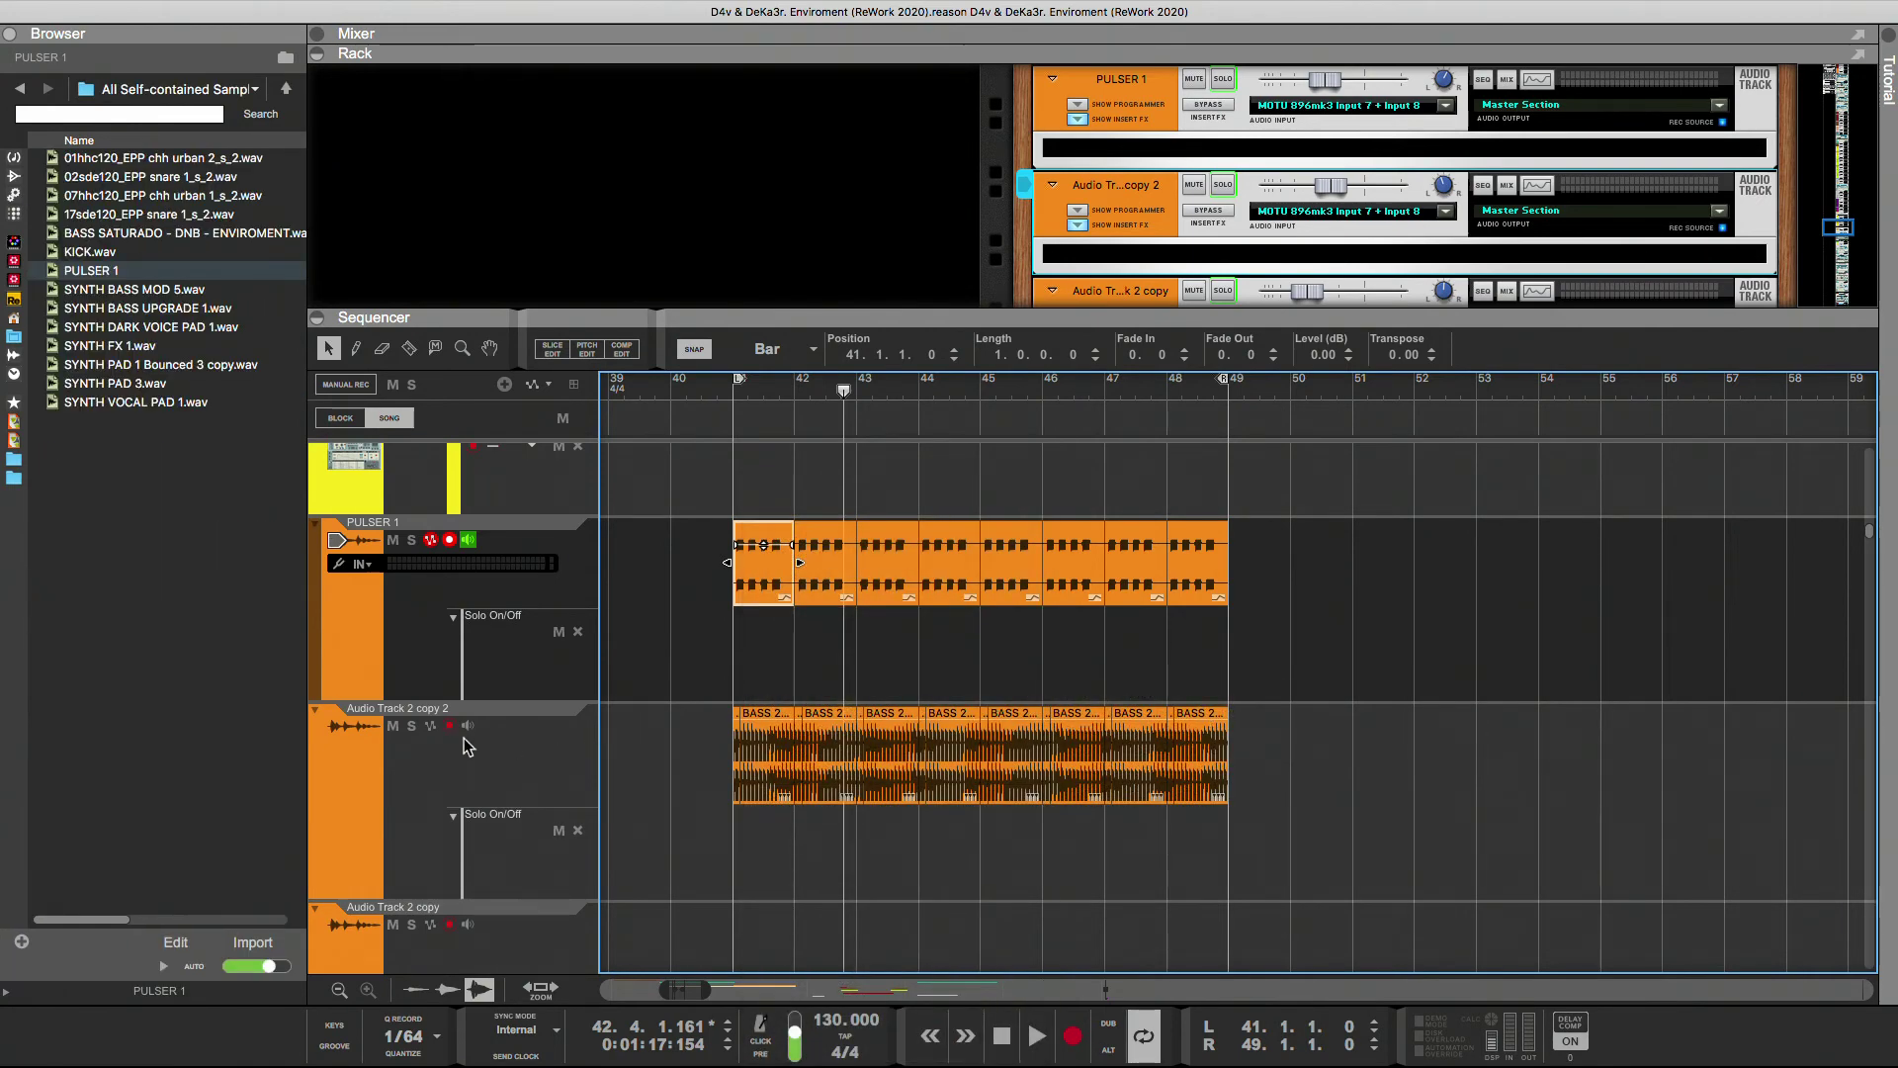
- Rename Audio Track 2 copy 2 as PULSER 2
{"action": "left_click", "coordinate": [449, 705]}
{"action": "double_click", "coordinate": [445, 708]}
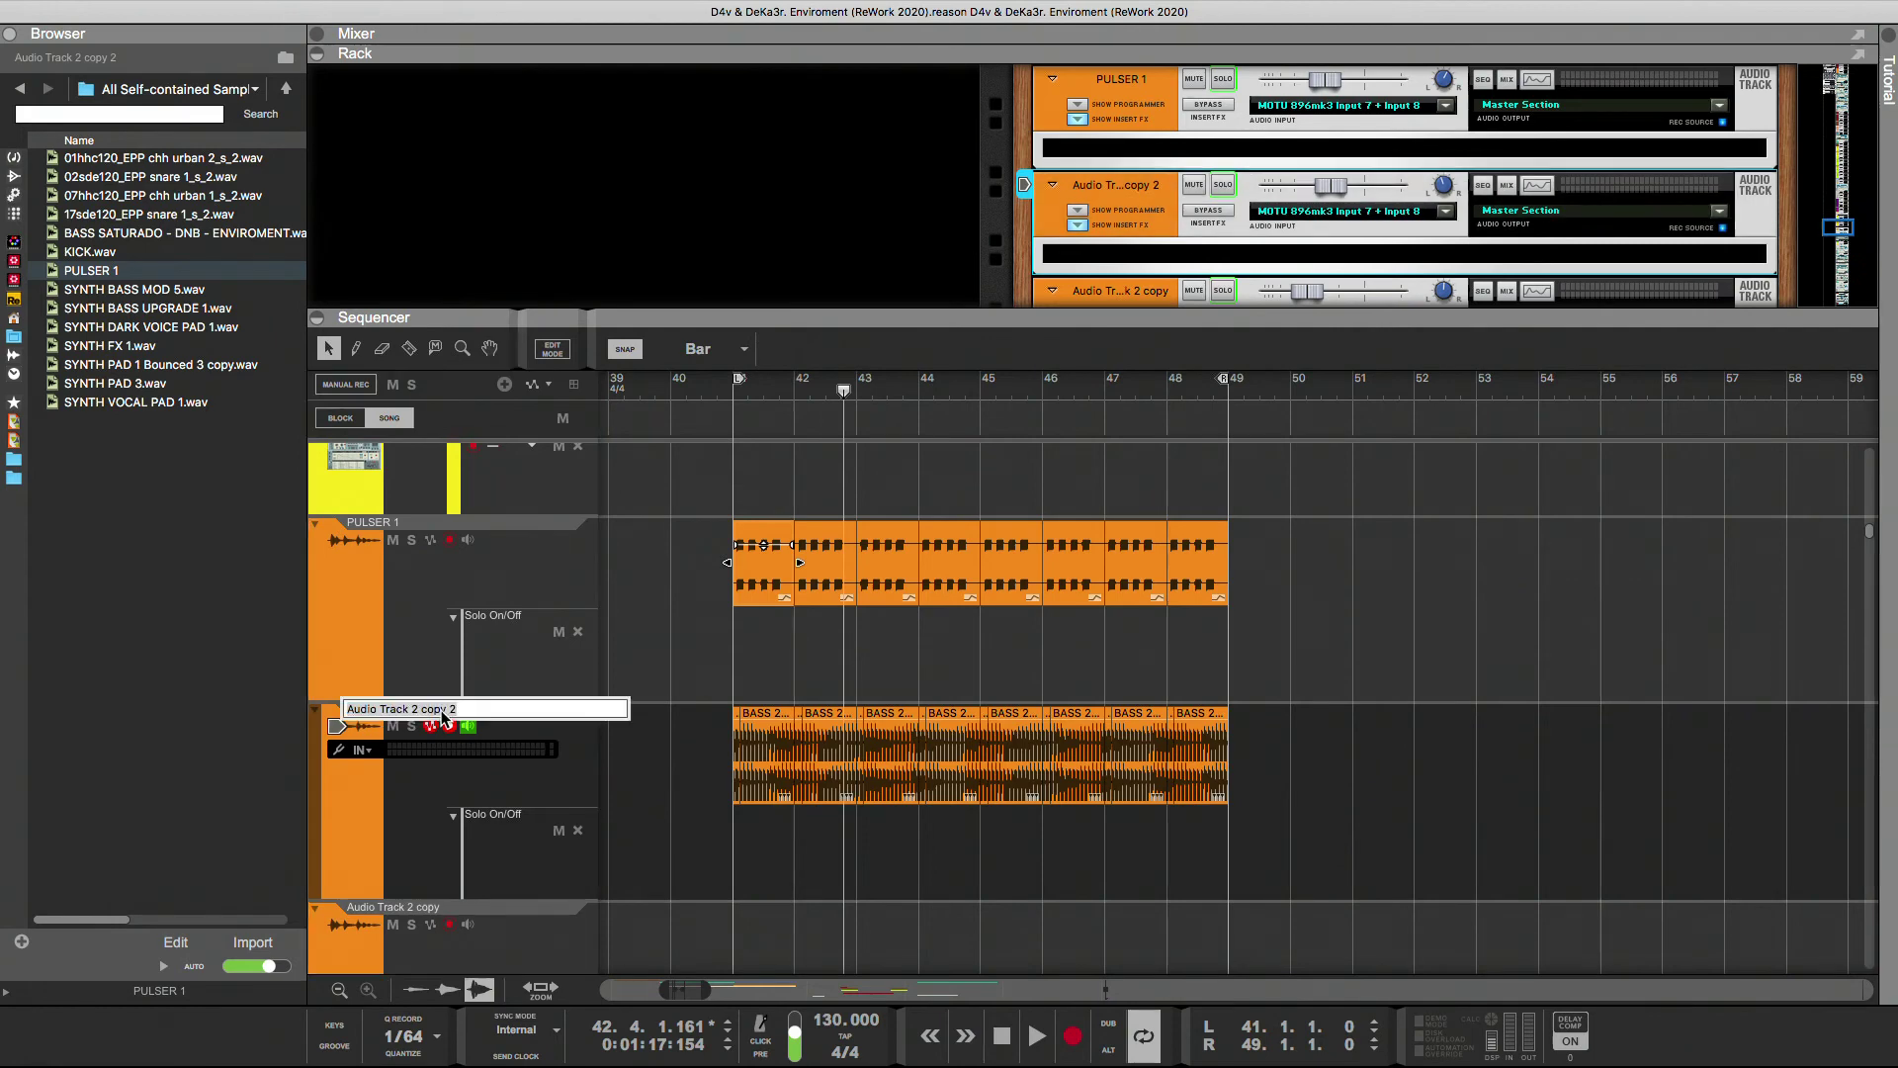
{"action": "type", "text": "PULSER"}
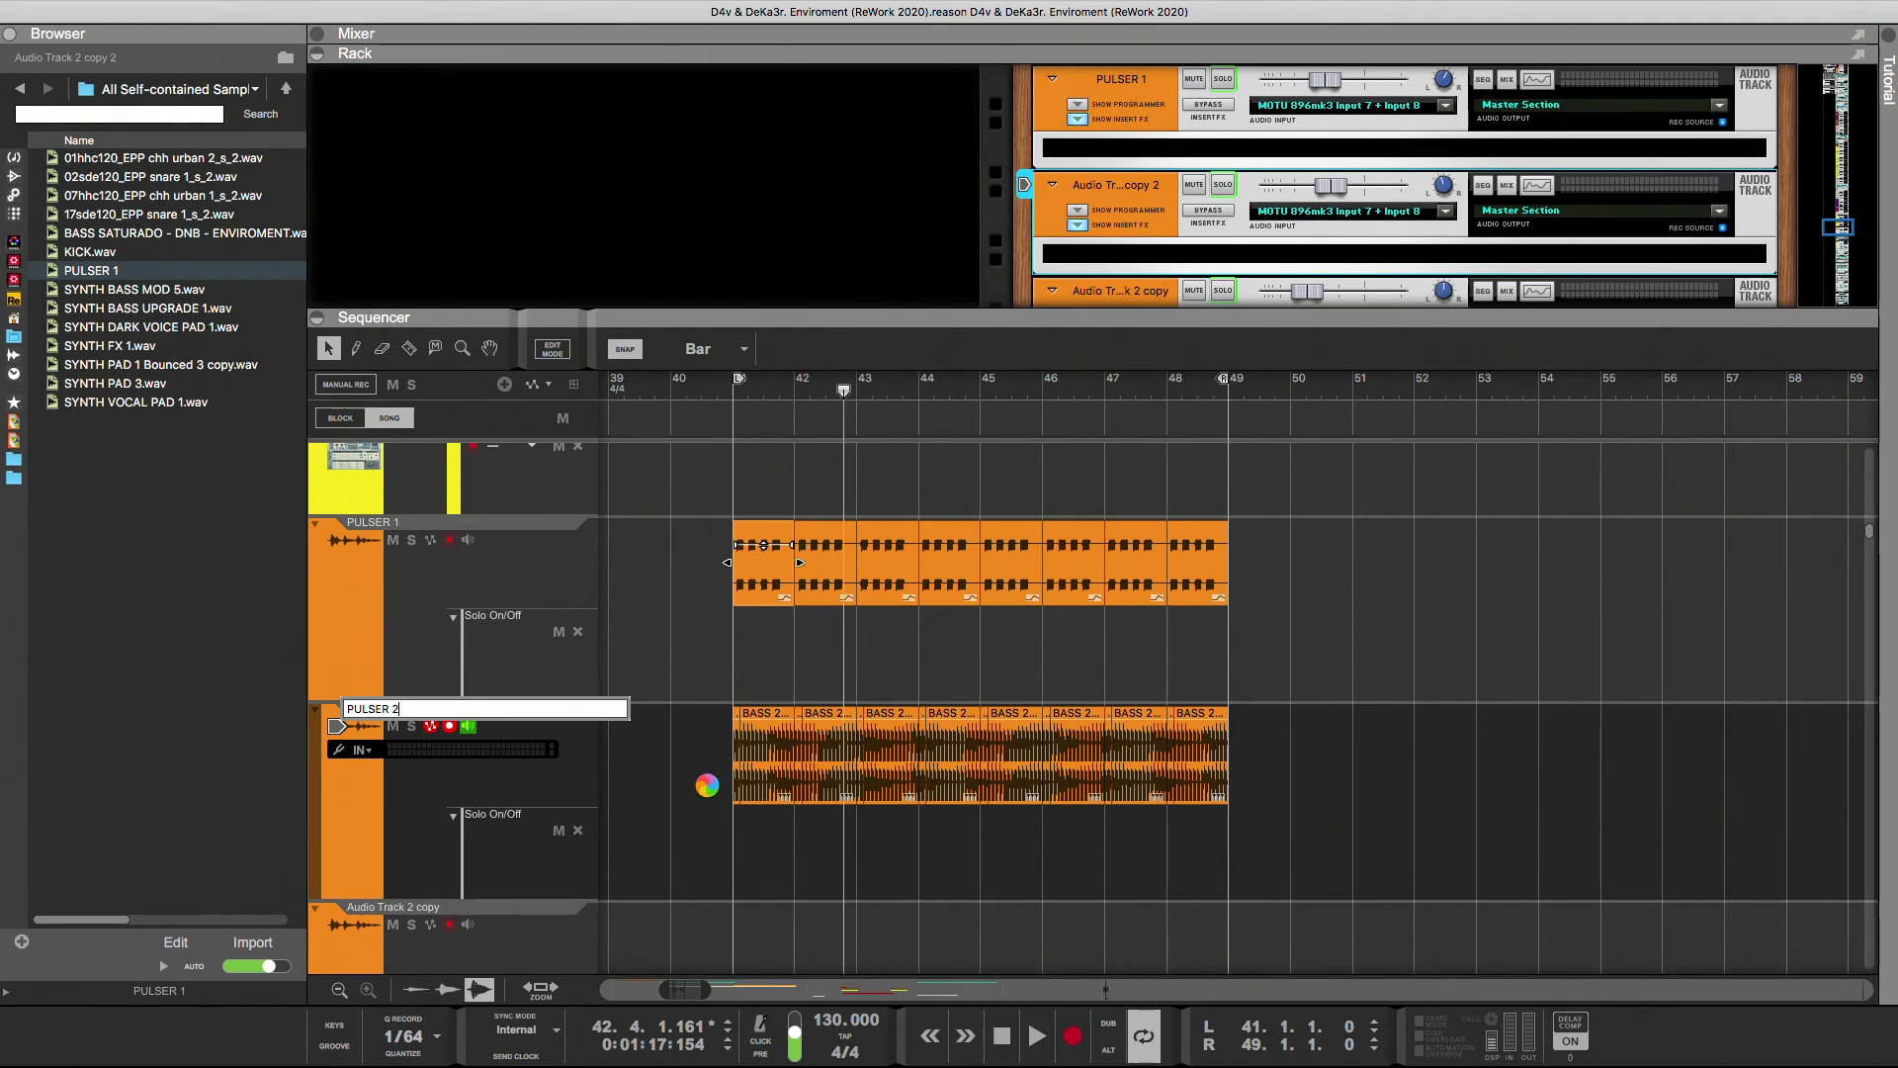
{"action": "key", "text": "Return"}
- Join the BASS 2 pieces in bar 41 of the PULSER 2 track and bounce the joined clip to a new sample
{"action": "left_click_drag", "start_coordinate": [698, 708], "coordinate": [776, 805]}
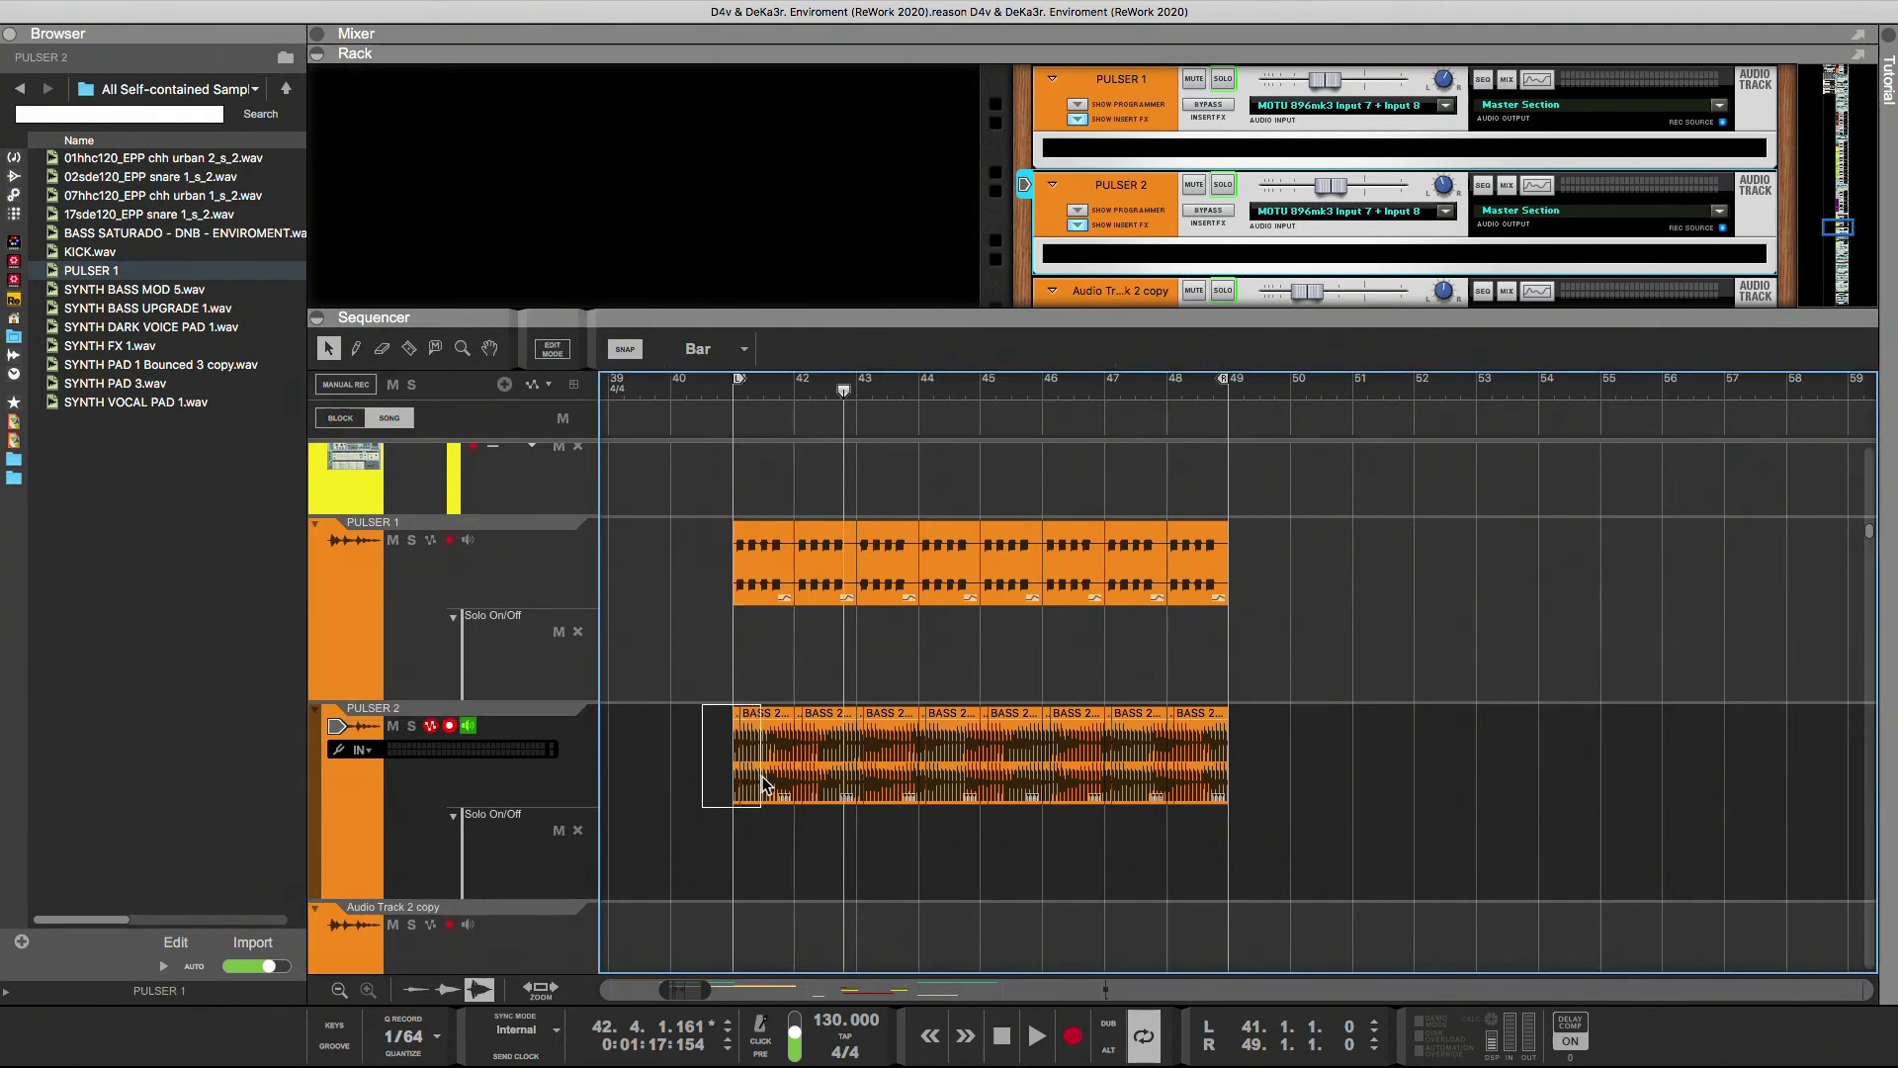
{"action": "right_click", "coordinate": [761, 801]}
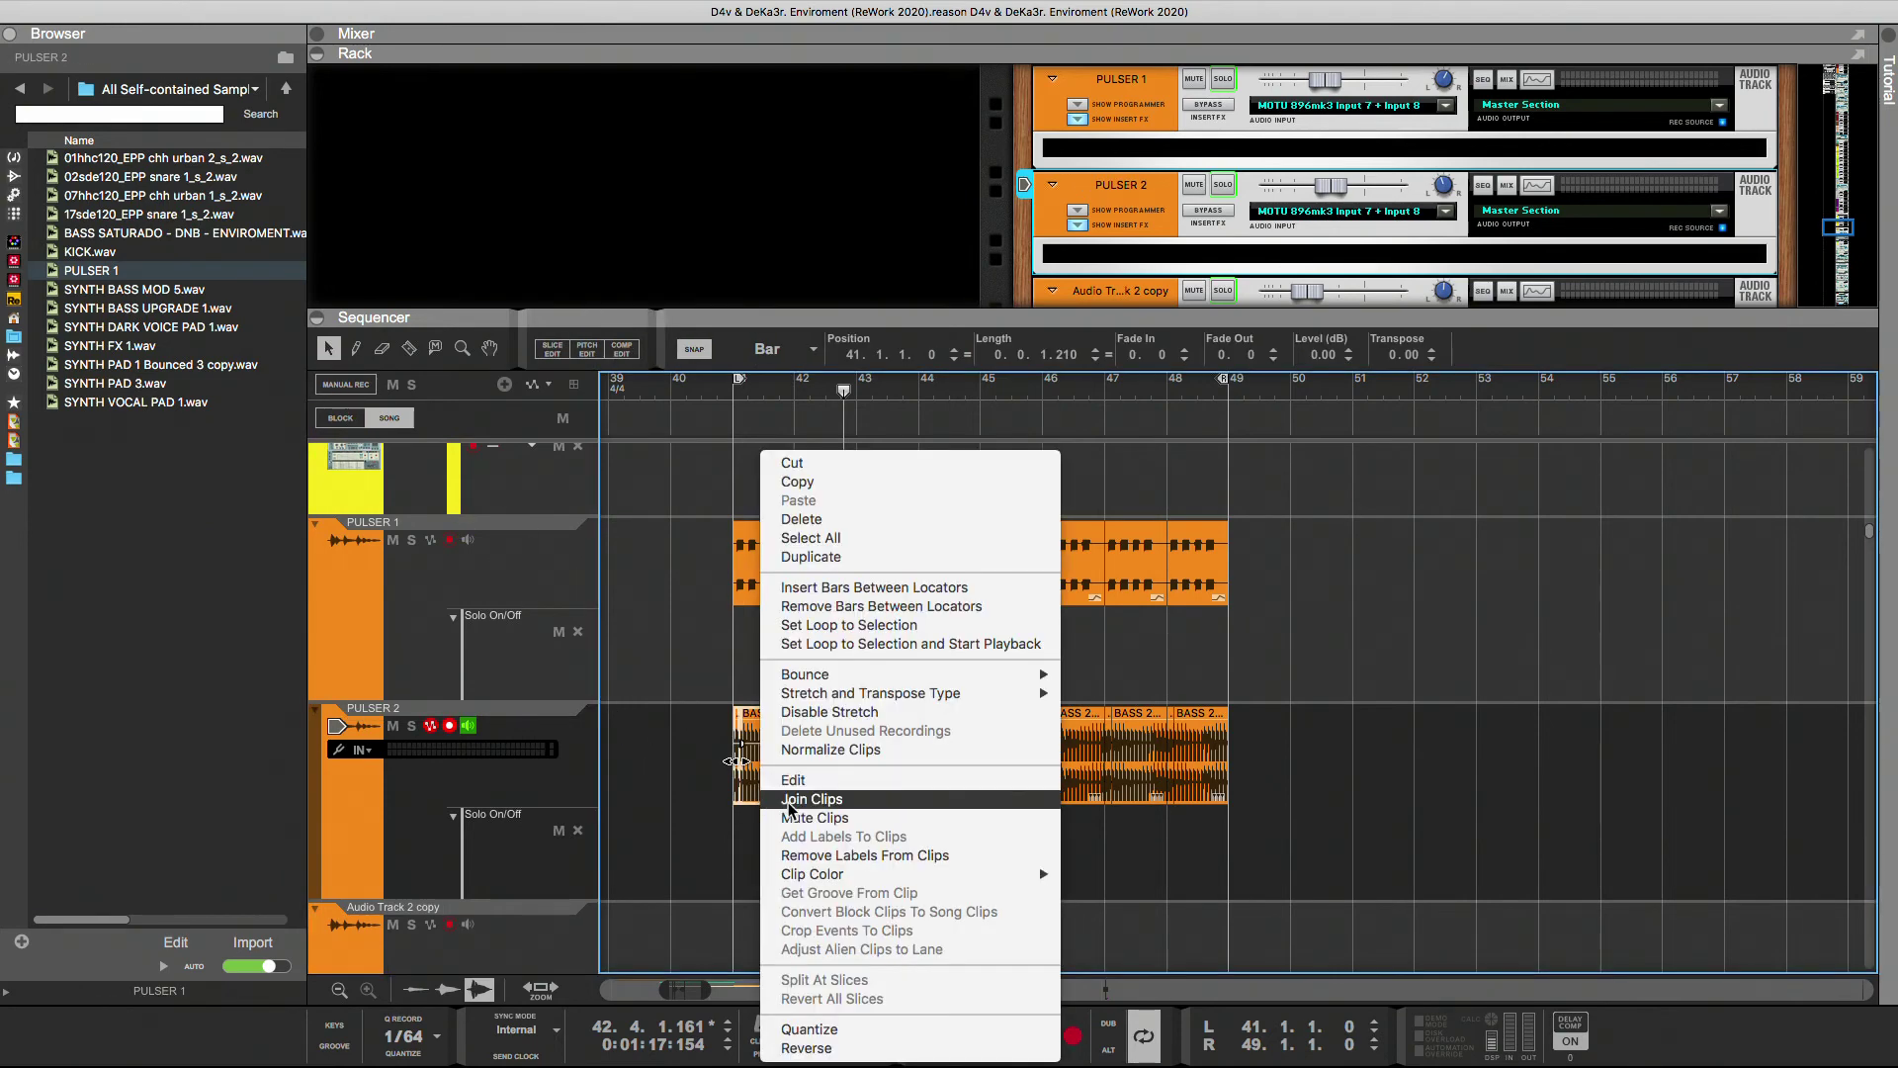
{"action": "left_click", "coordinate": [789, 801]}
{"action": "right_click", "coordinate": [773, 794]}
{"action": "mouse_move", "coordinate": [905, 733]}
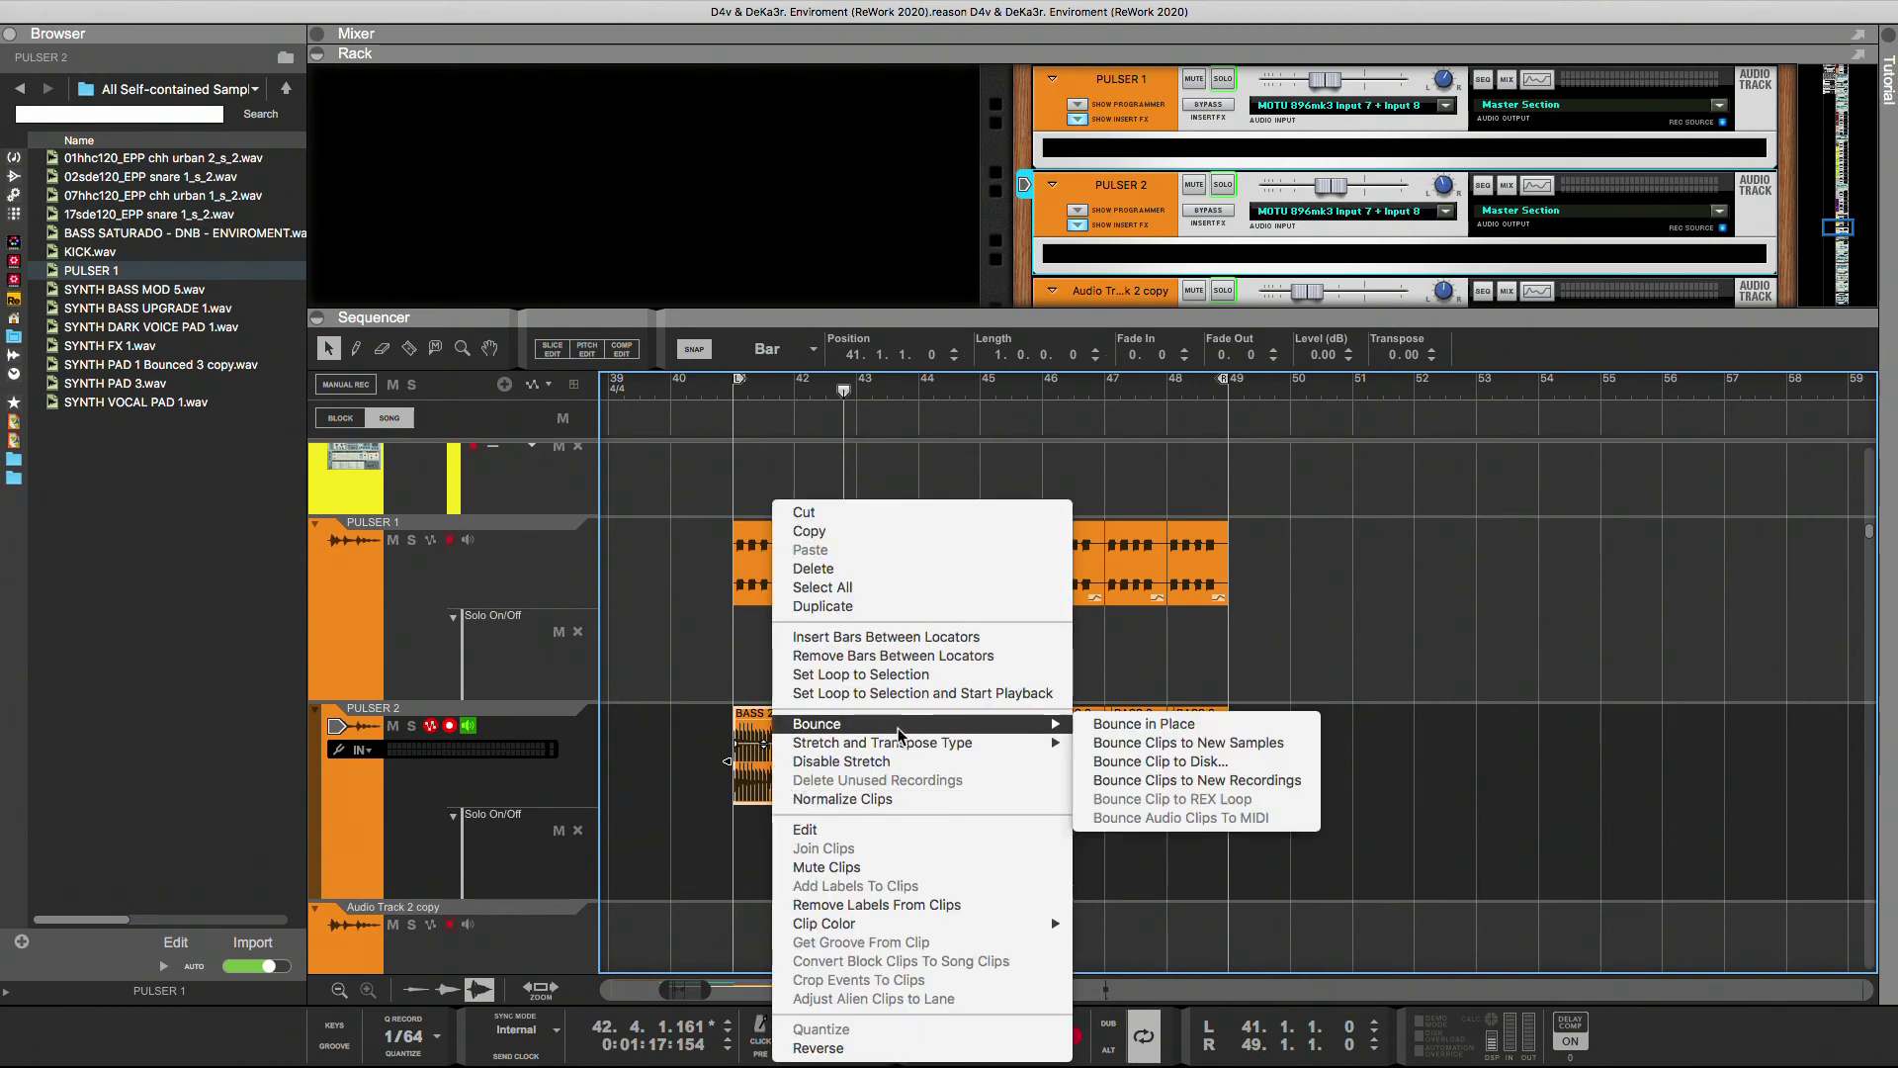
{"action": "left_click", "coordinate": [1123, 728]}
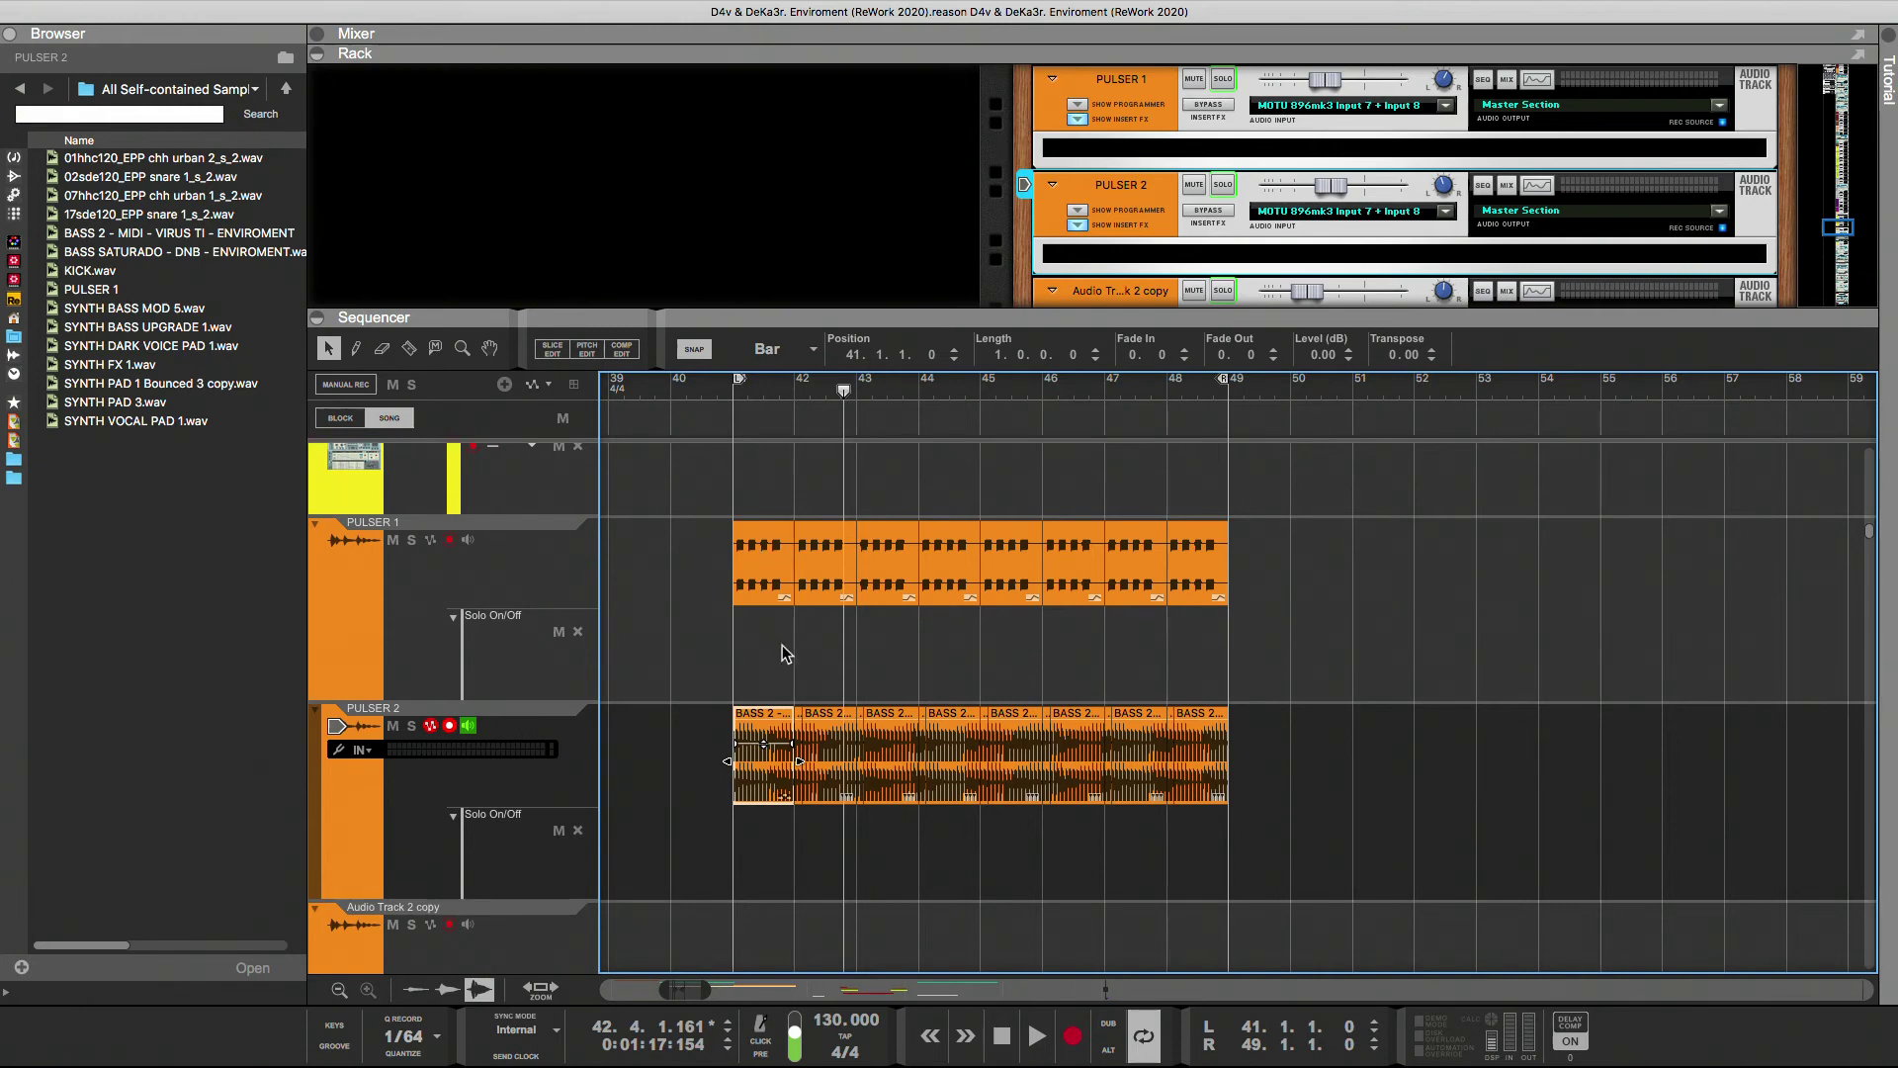
- Name the joined bar 41 clip PULSER 2 and bounce it to a new sample under that name
{"action": "double_click", "coordinate": [771, 713]}
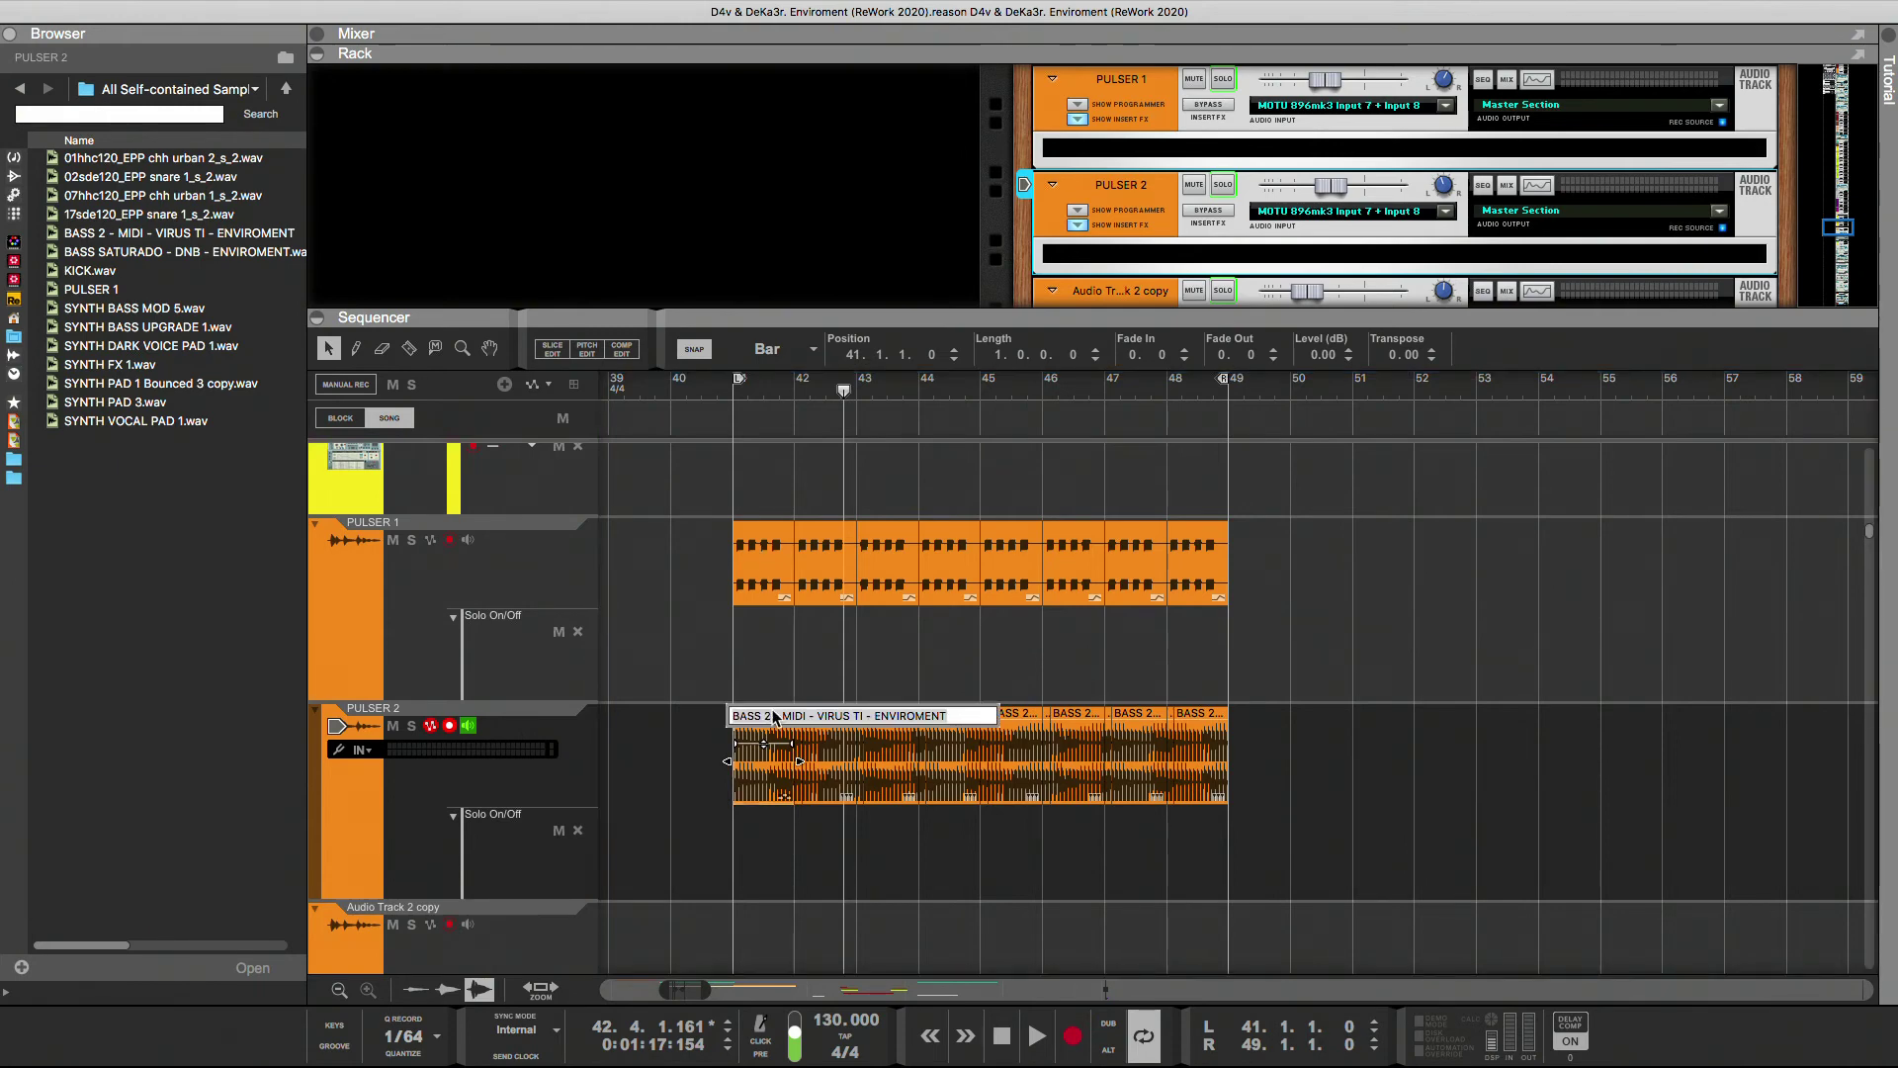
{"action": "type", "text": "PULSER 2"}
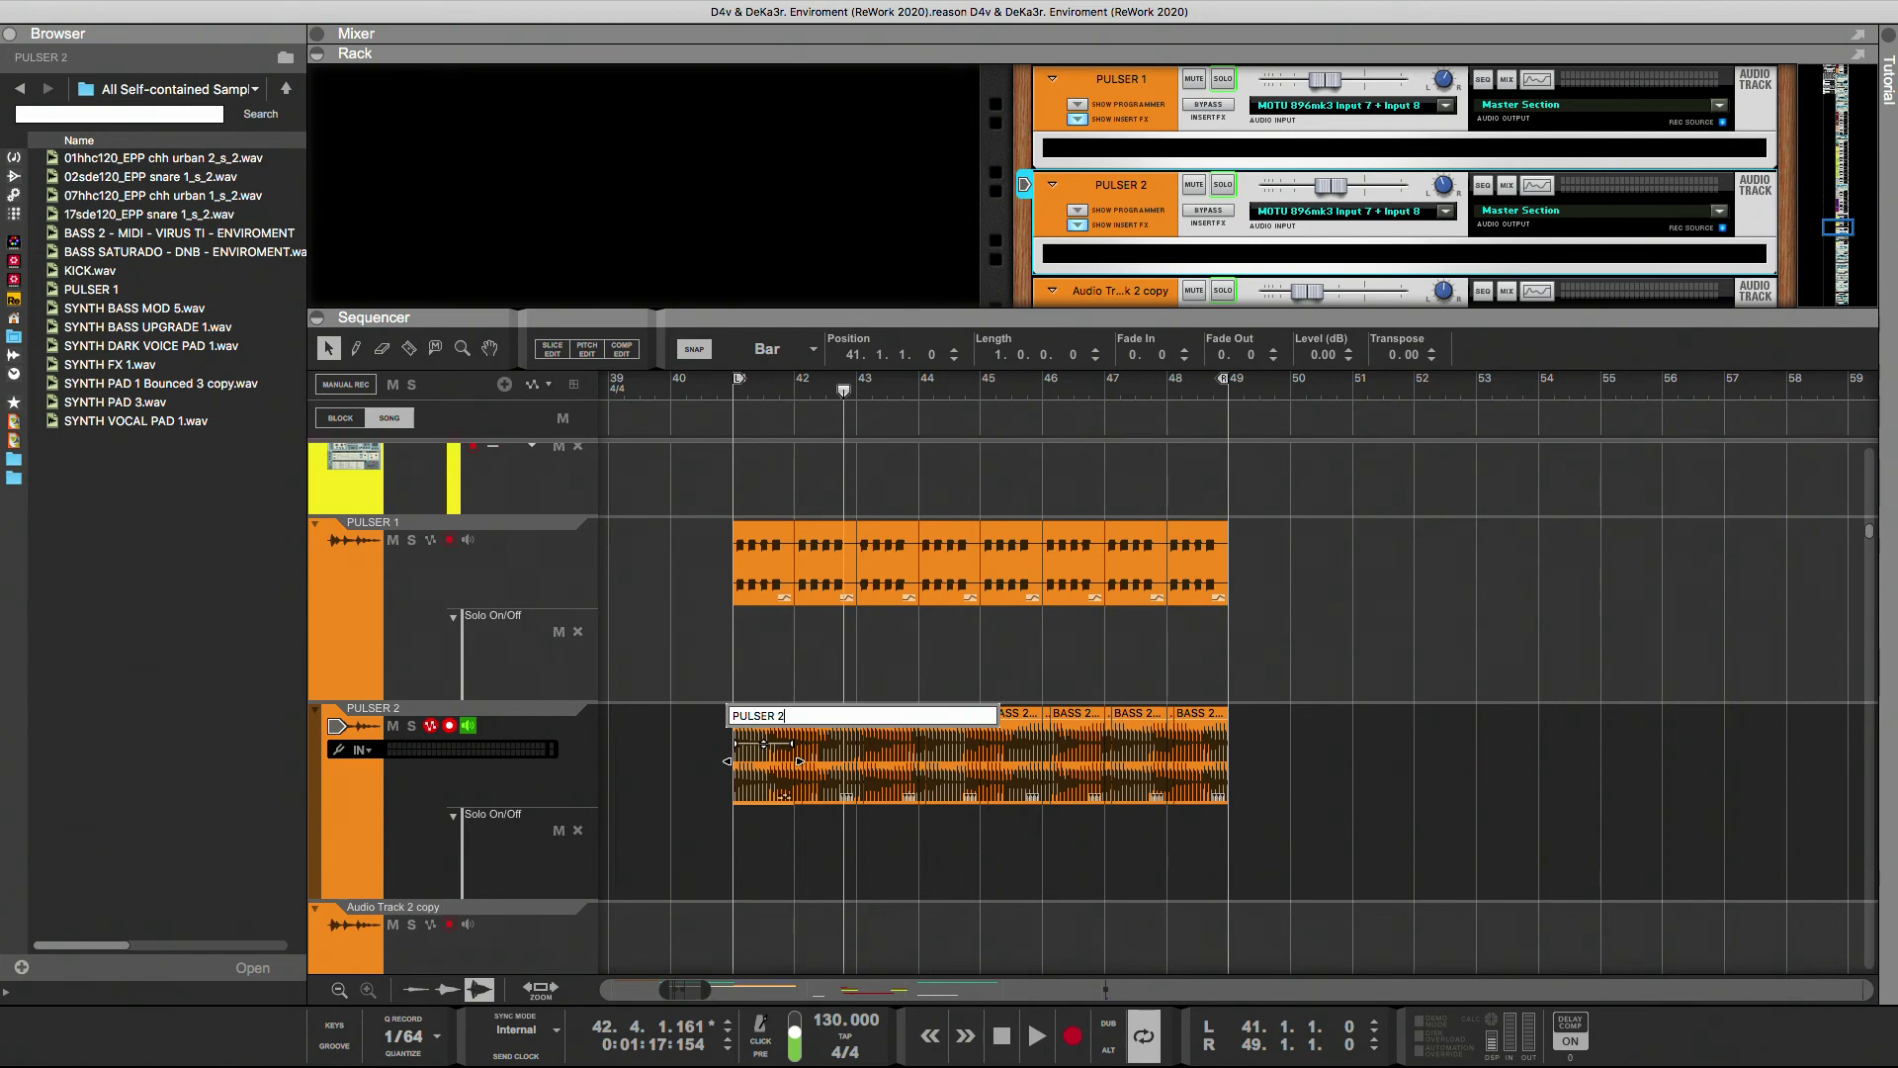
{"action": "key", "text": "Return"}
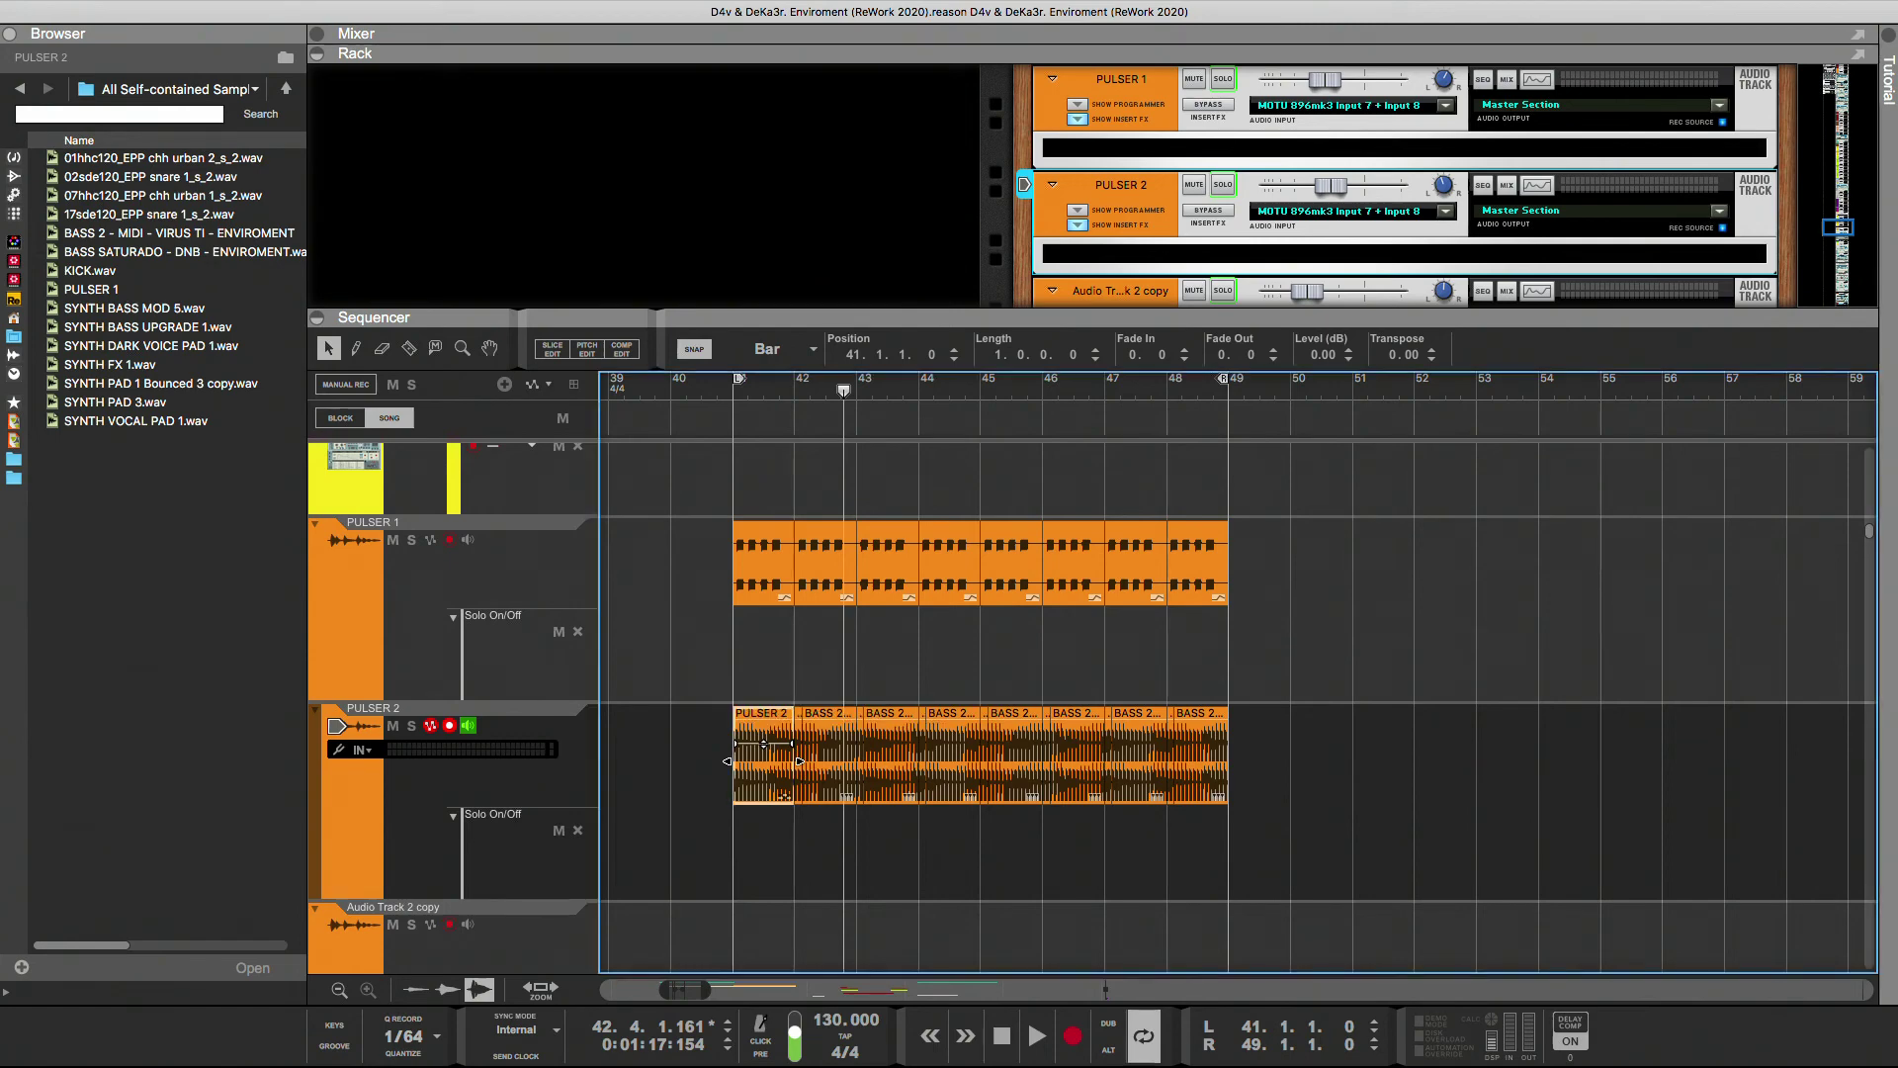
{"action": "right_click", "coordinate": [759, 719]}
{"action": "mouse_move", "coordinate": [988, 724]}
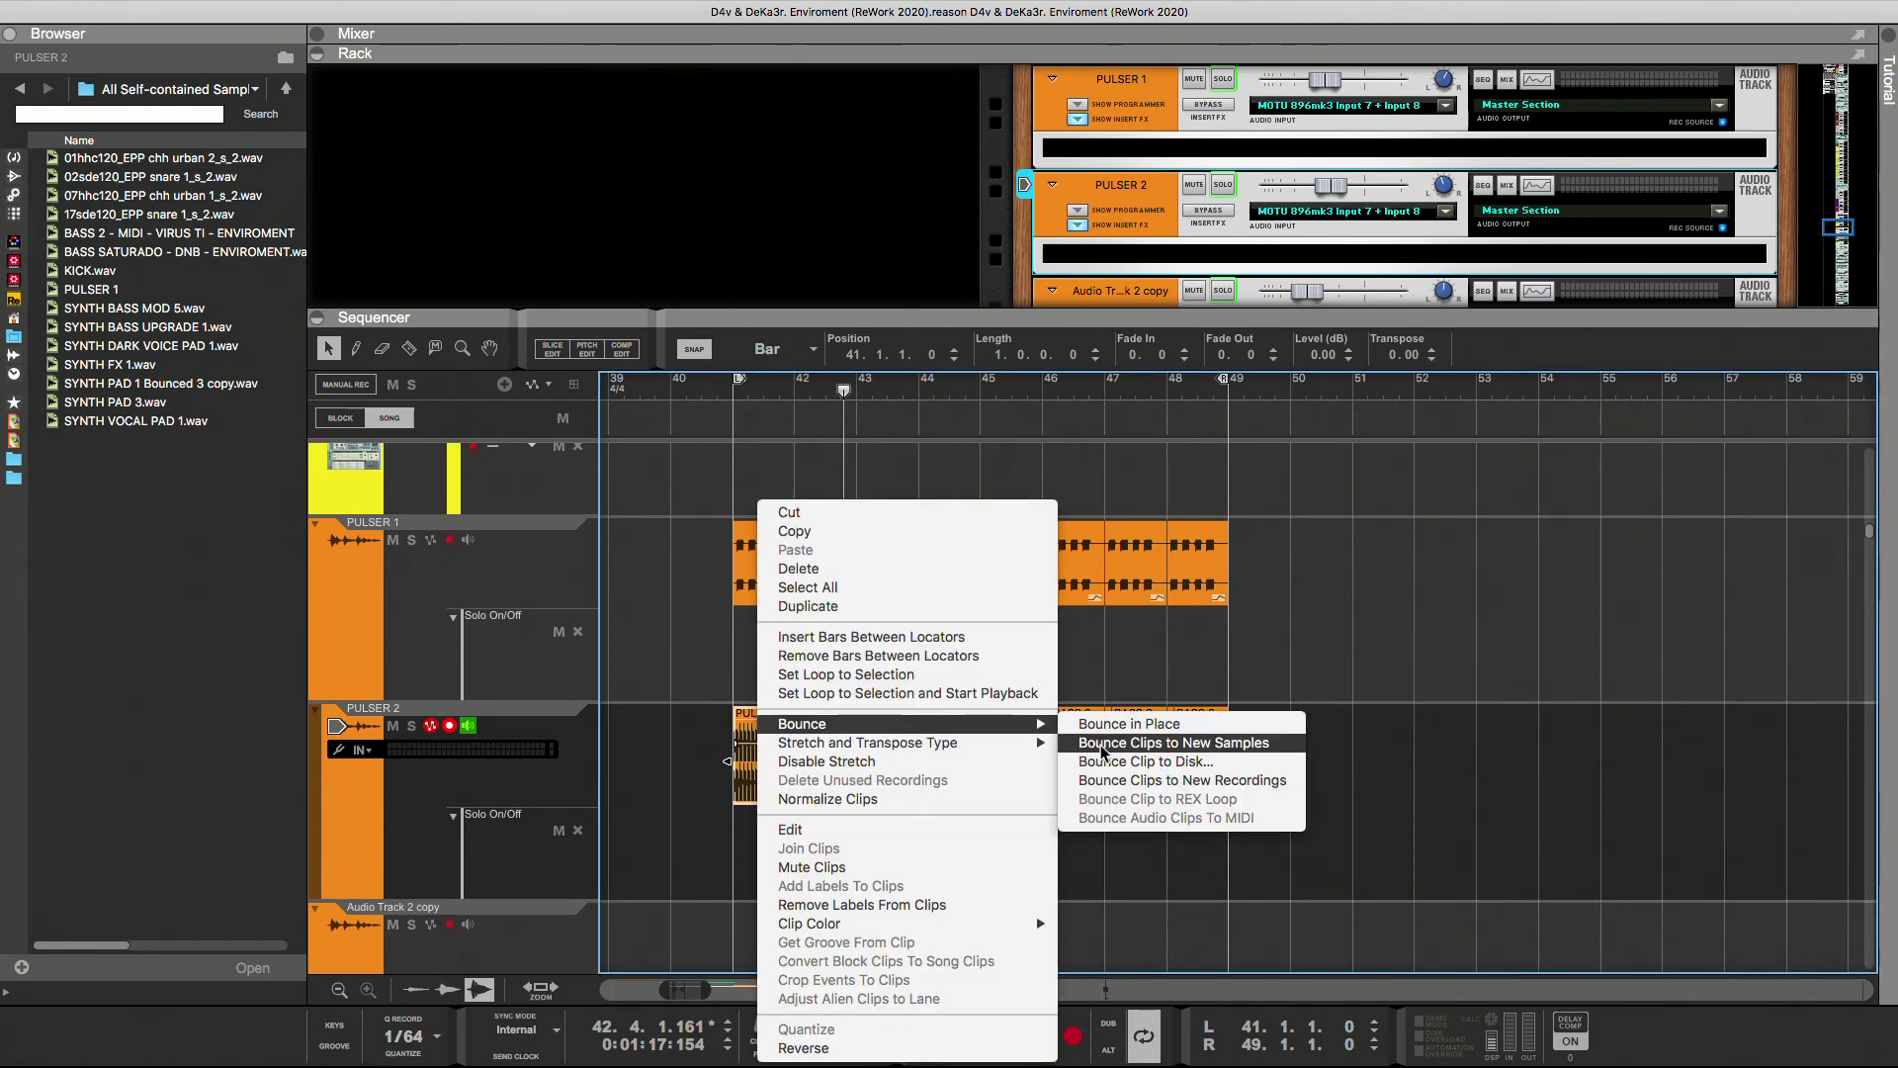
{"action": "left_click", "coordinate": [1108, 743]}
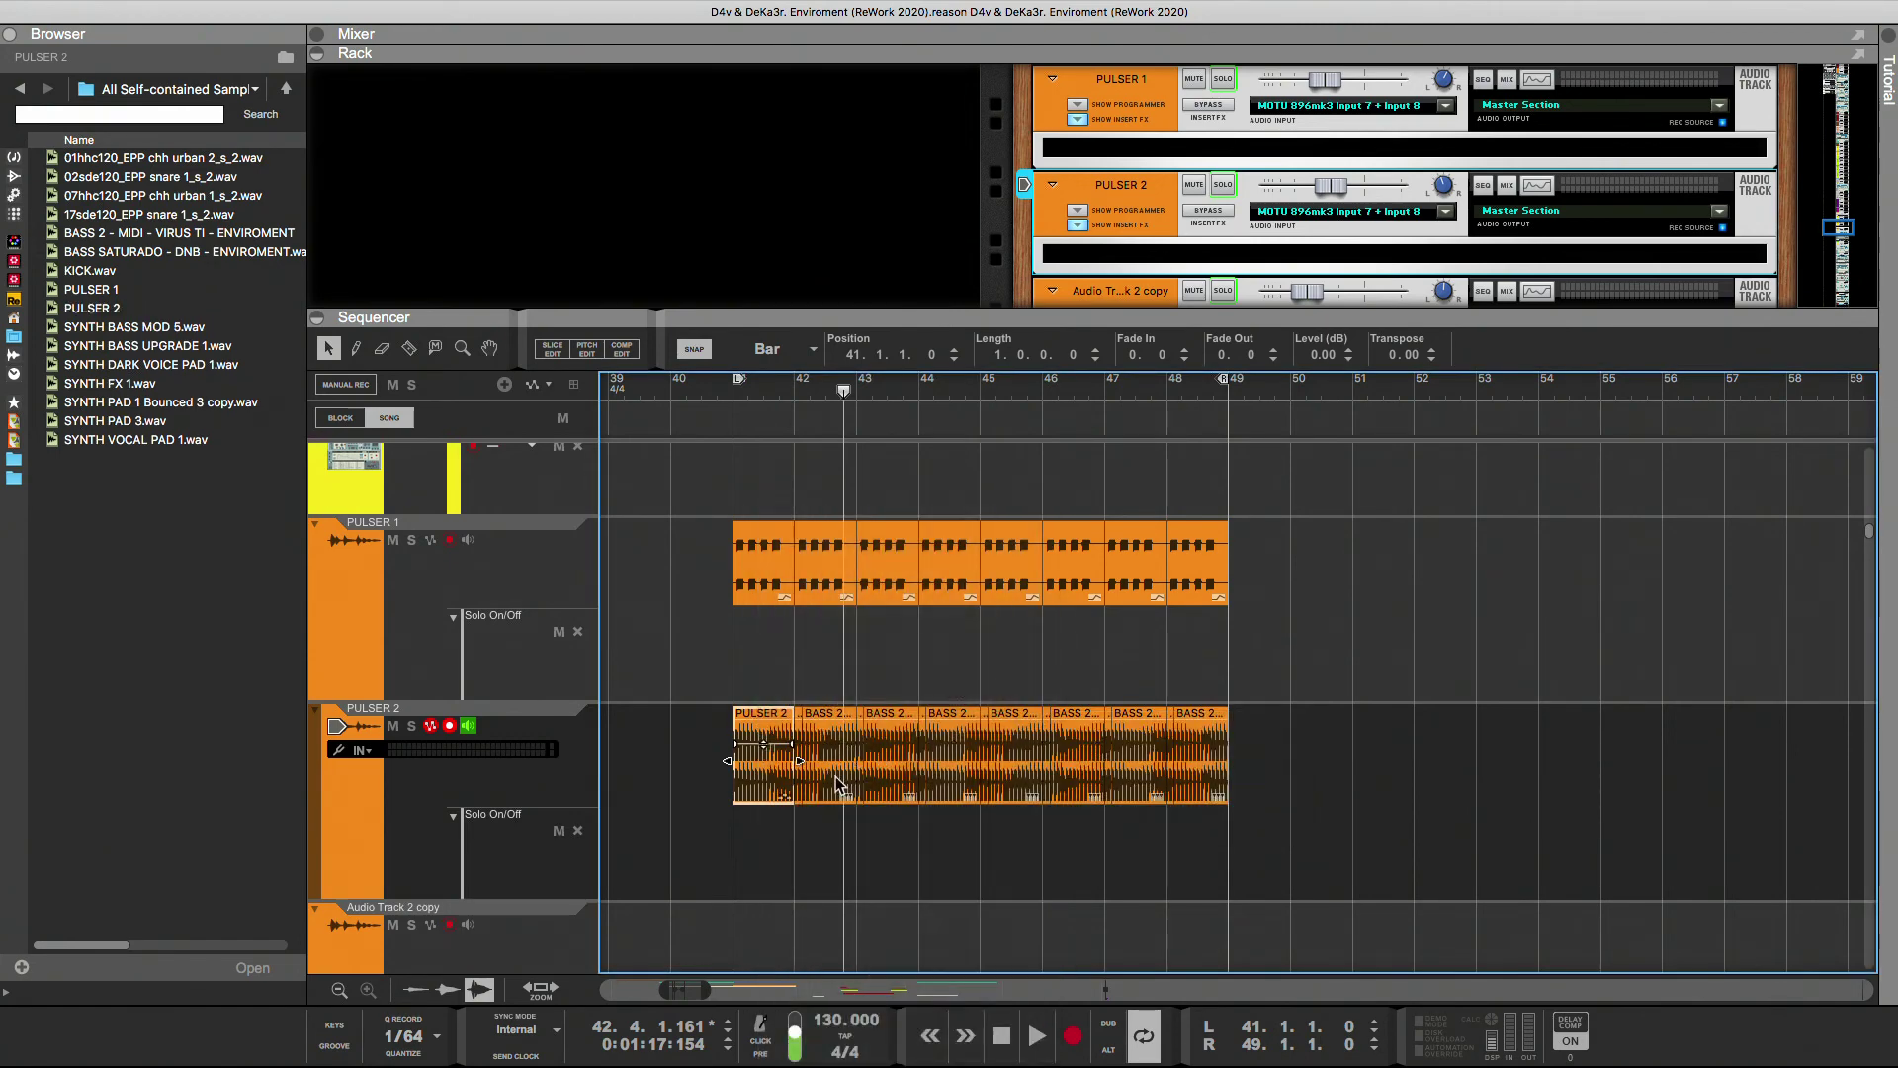
- Delete all remaining BASS 2 clips after bar 42 on the PULSER 2 track, keeping only the PULSER 2 clip
{"action": "left_click_drag", "start_coordinate": [1297, 743], "coordinate": [759, 780]}
{"action": "key", "text": "Delete"}
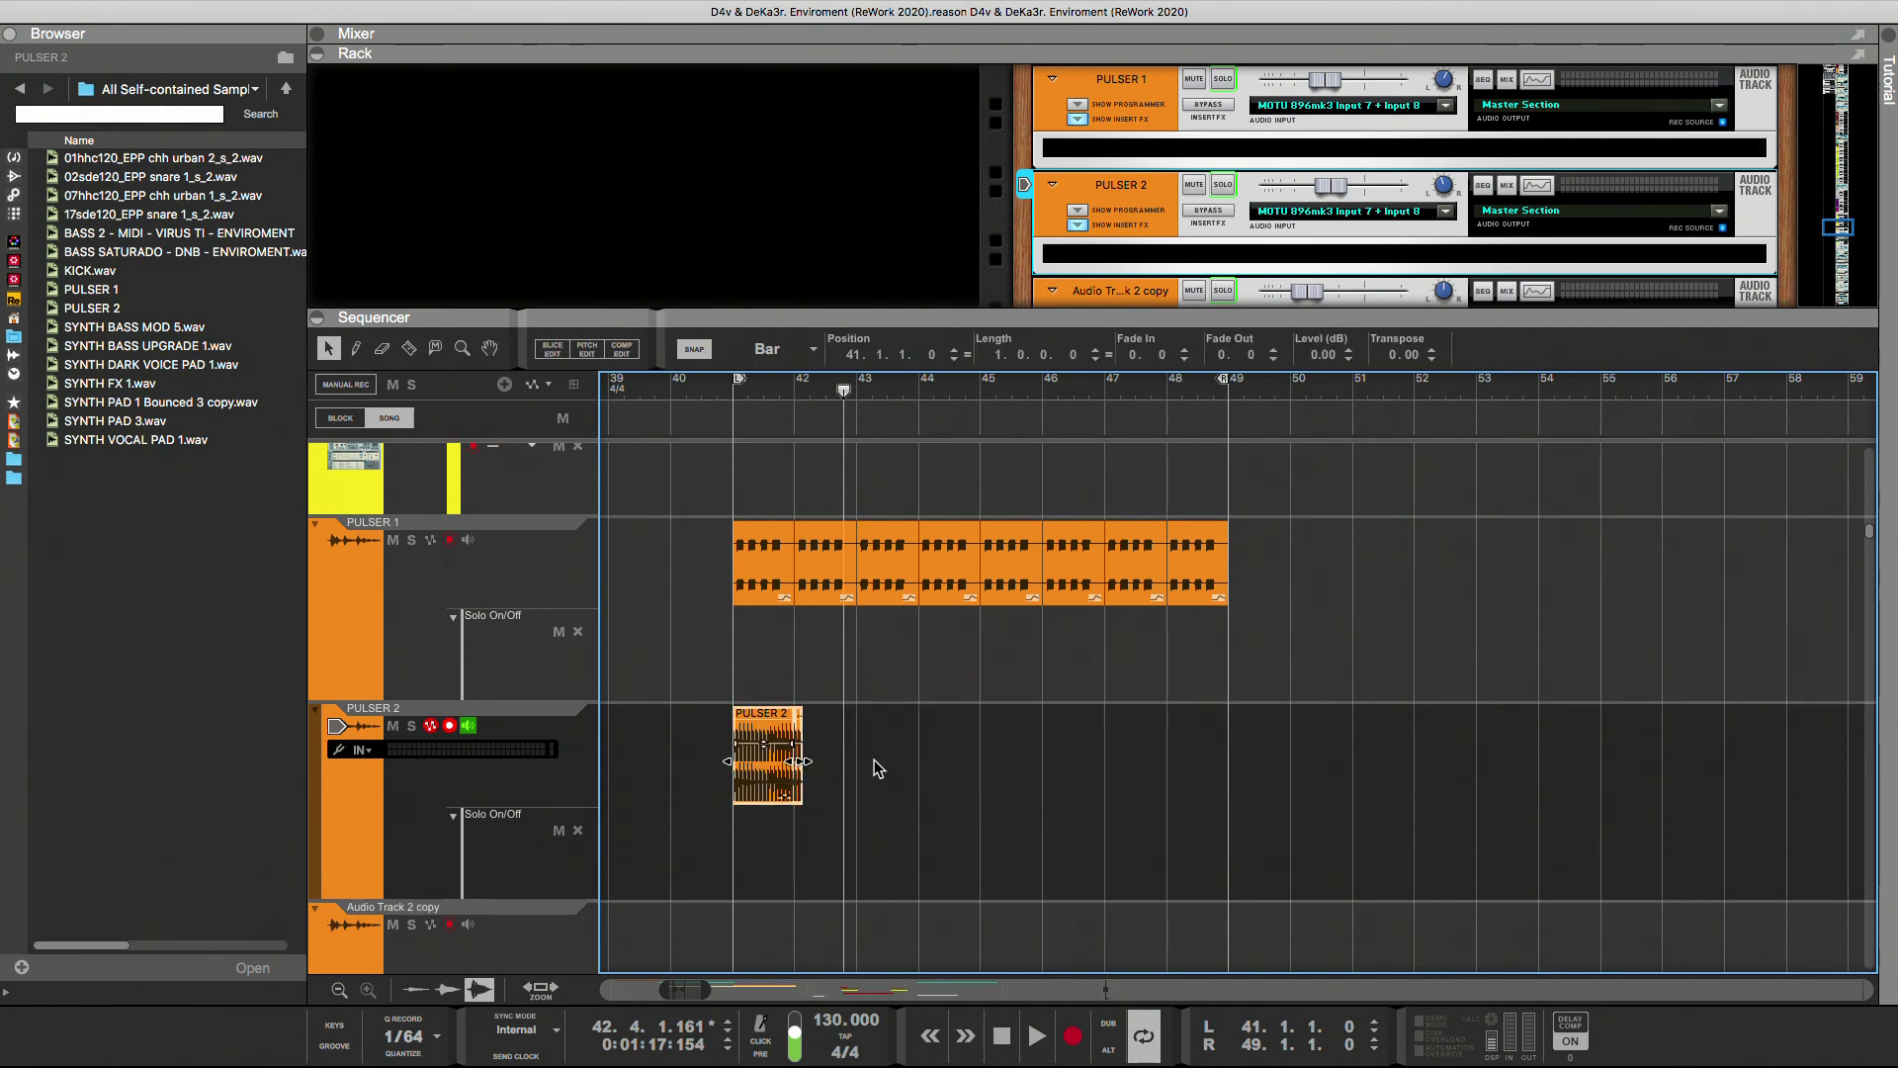
{"action": "left_click", "coordinate": [874, 759]}
{"action": "left_click", "coordinate": [799, 761]}
{"action": "key", "text": "Delete"}
- Duplicate the one-bar PULSER 2 clip seven times to fill bars 41 to 49
{"action": "left_click", "coordinate": [763, 782]}
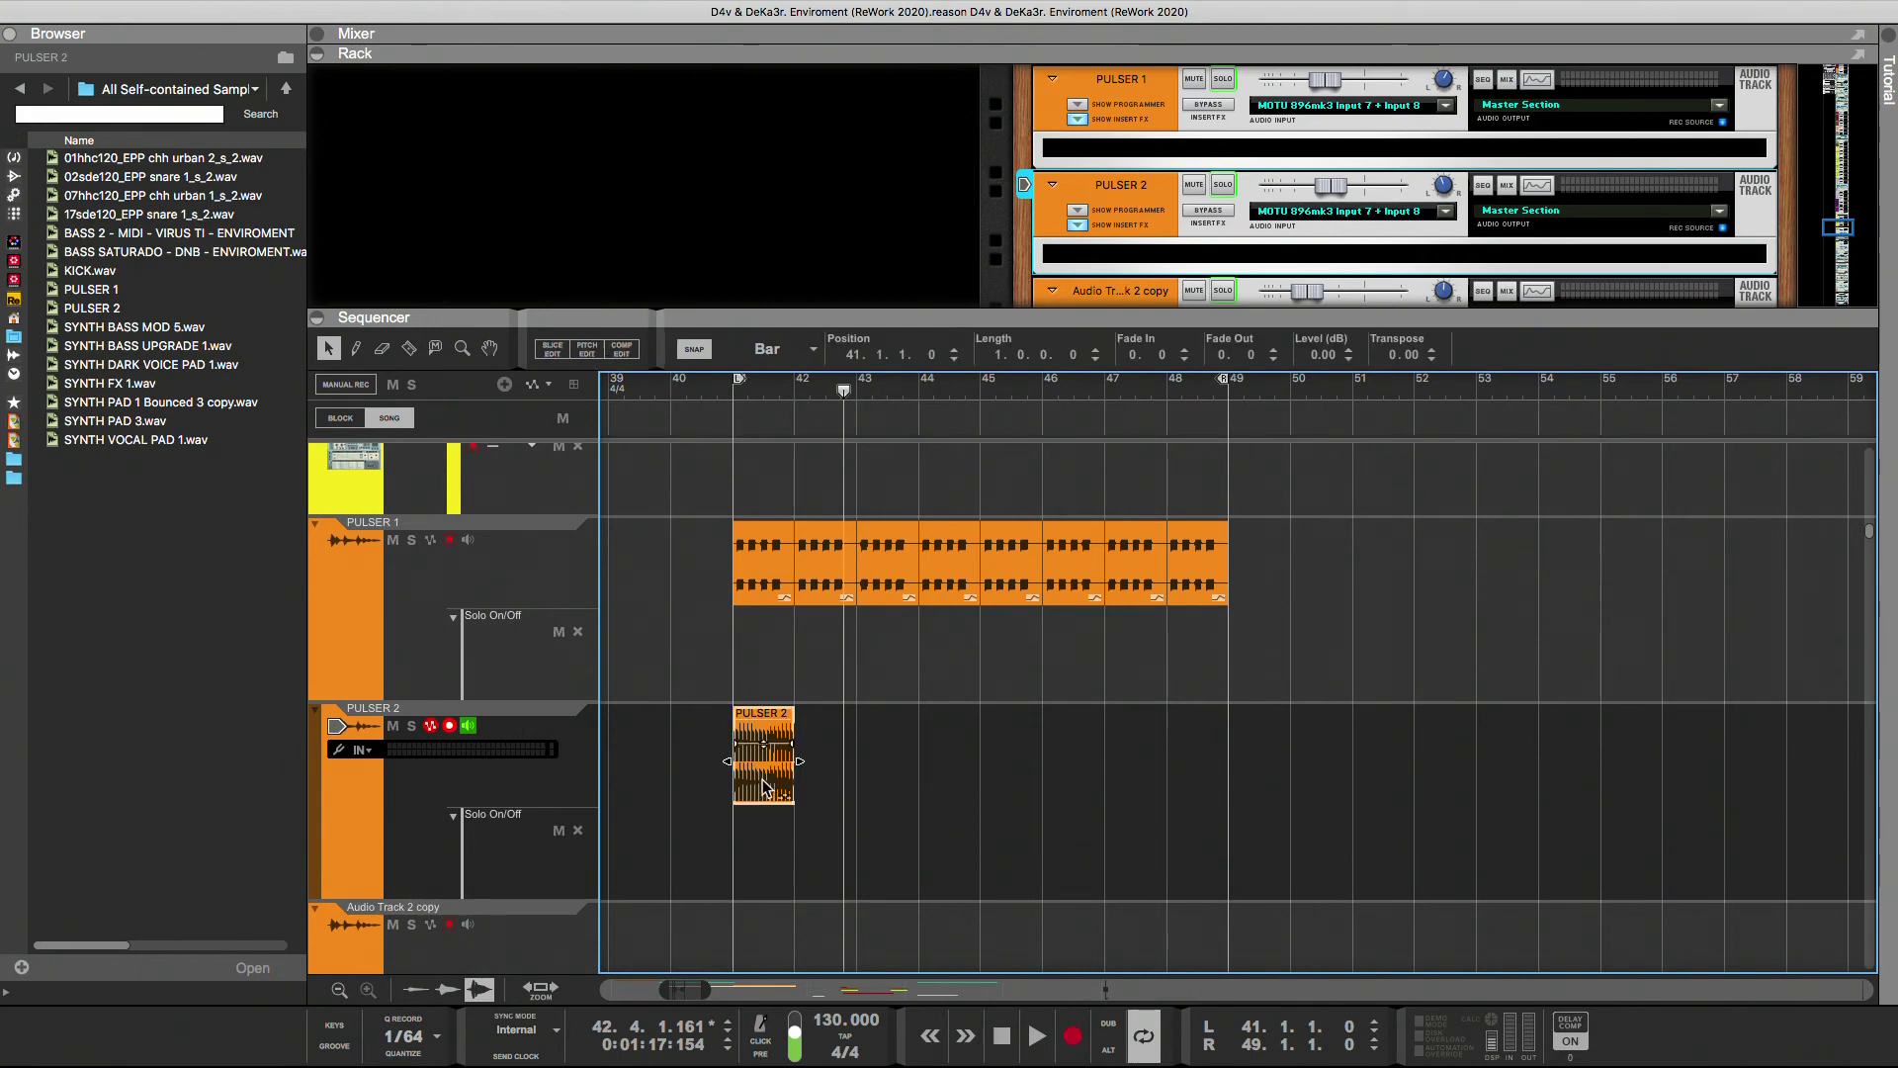
{"action": "key", "text": "super+d"}
{"action": "key", "text": "super+d"}
{"action": "key", "text": "super+d"}
{"action": "key", "text": "super+d"}
{"action": "key", "text": "super+d"}
{"action": "key", "text": "super+d"}
{"action": "key", "text": "super+d"}
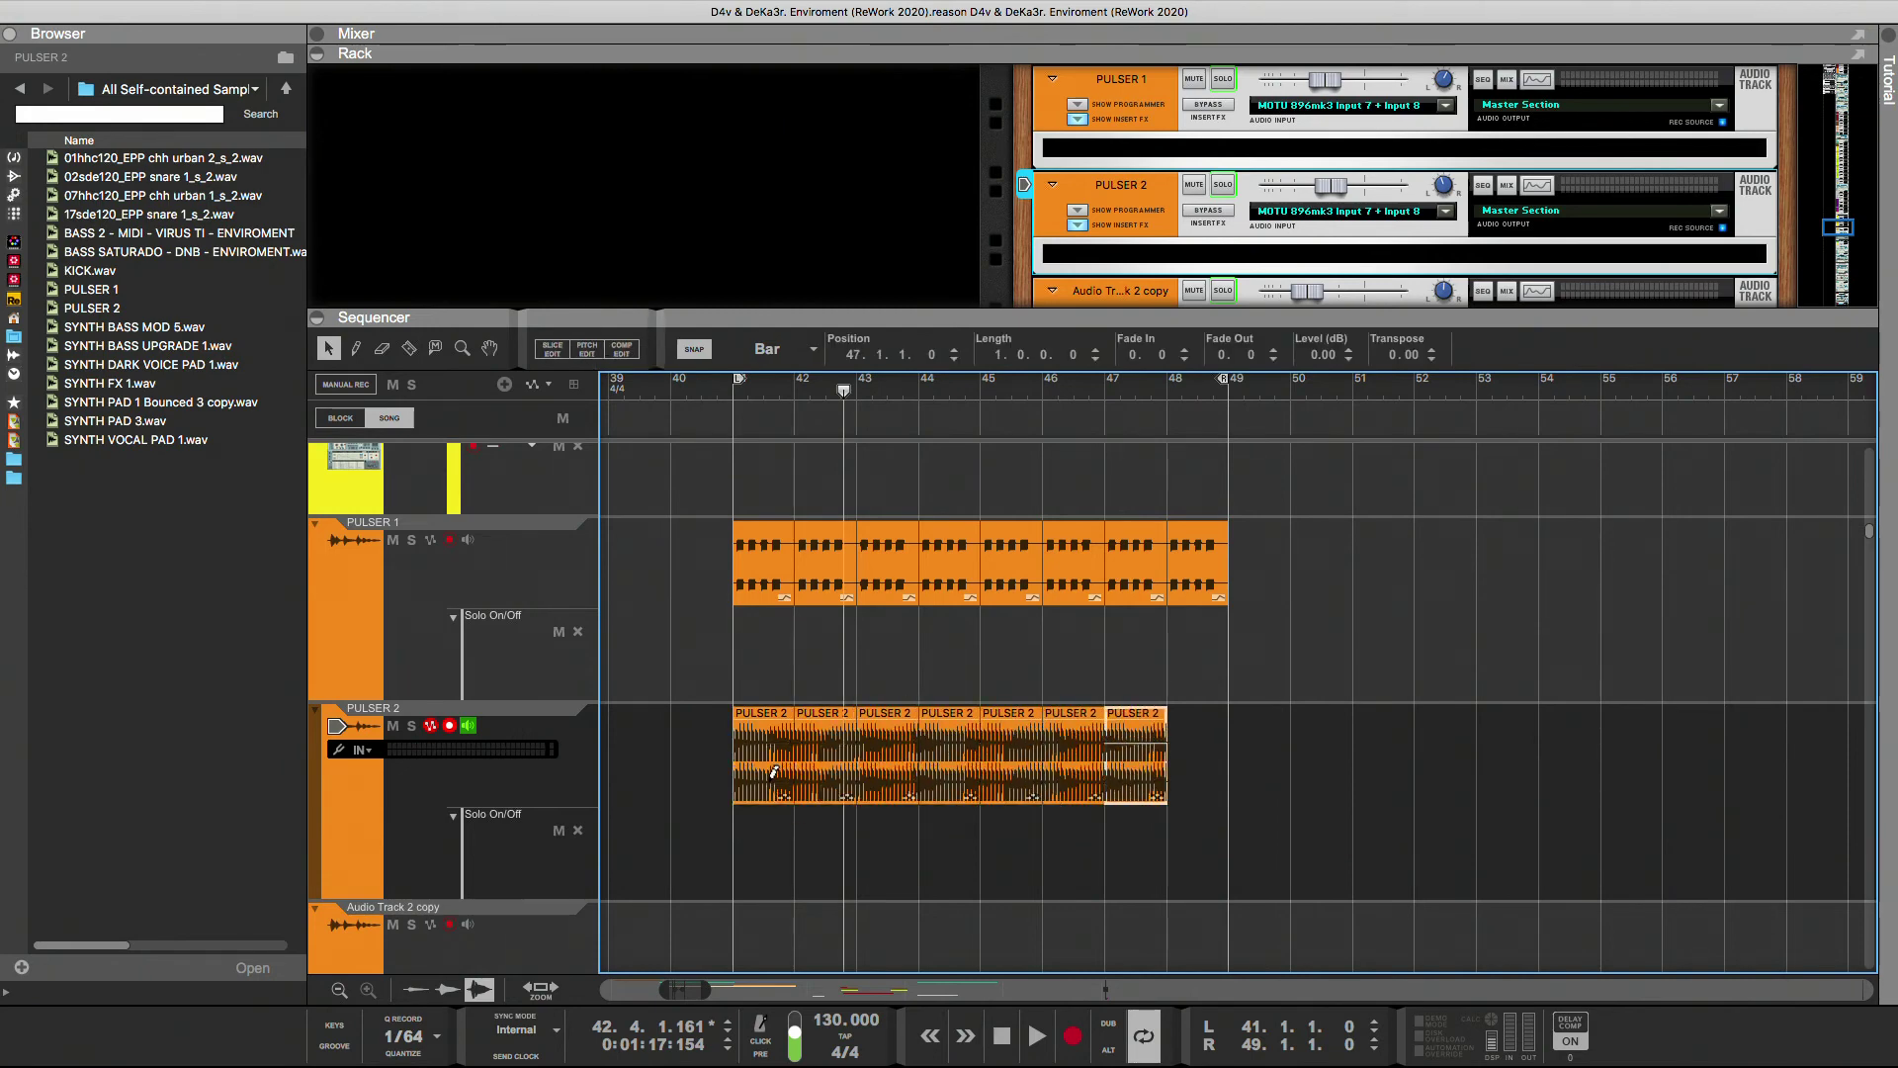
- During playback, search the effects for "TRAN" and add kHs Trance Gate to the PULSER 2 track's inserts
{"action": "left_click", "coordinate": [419, 767]}
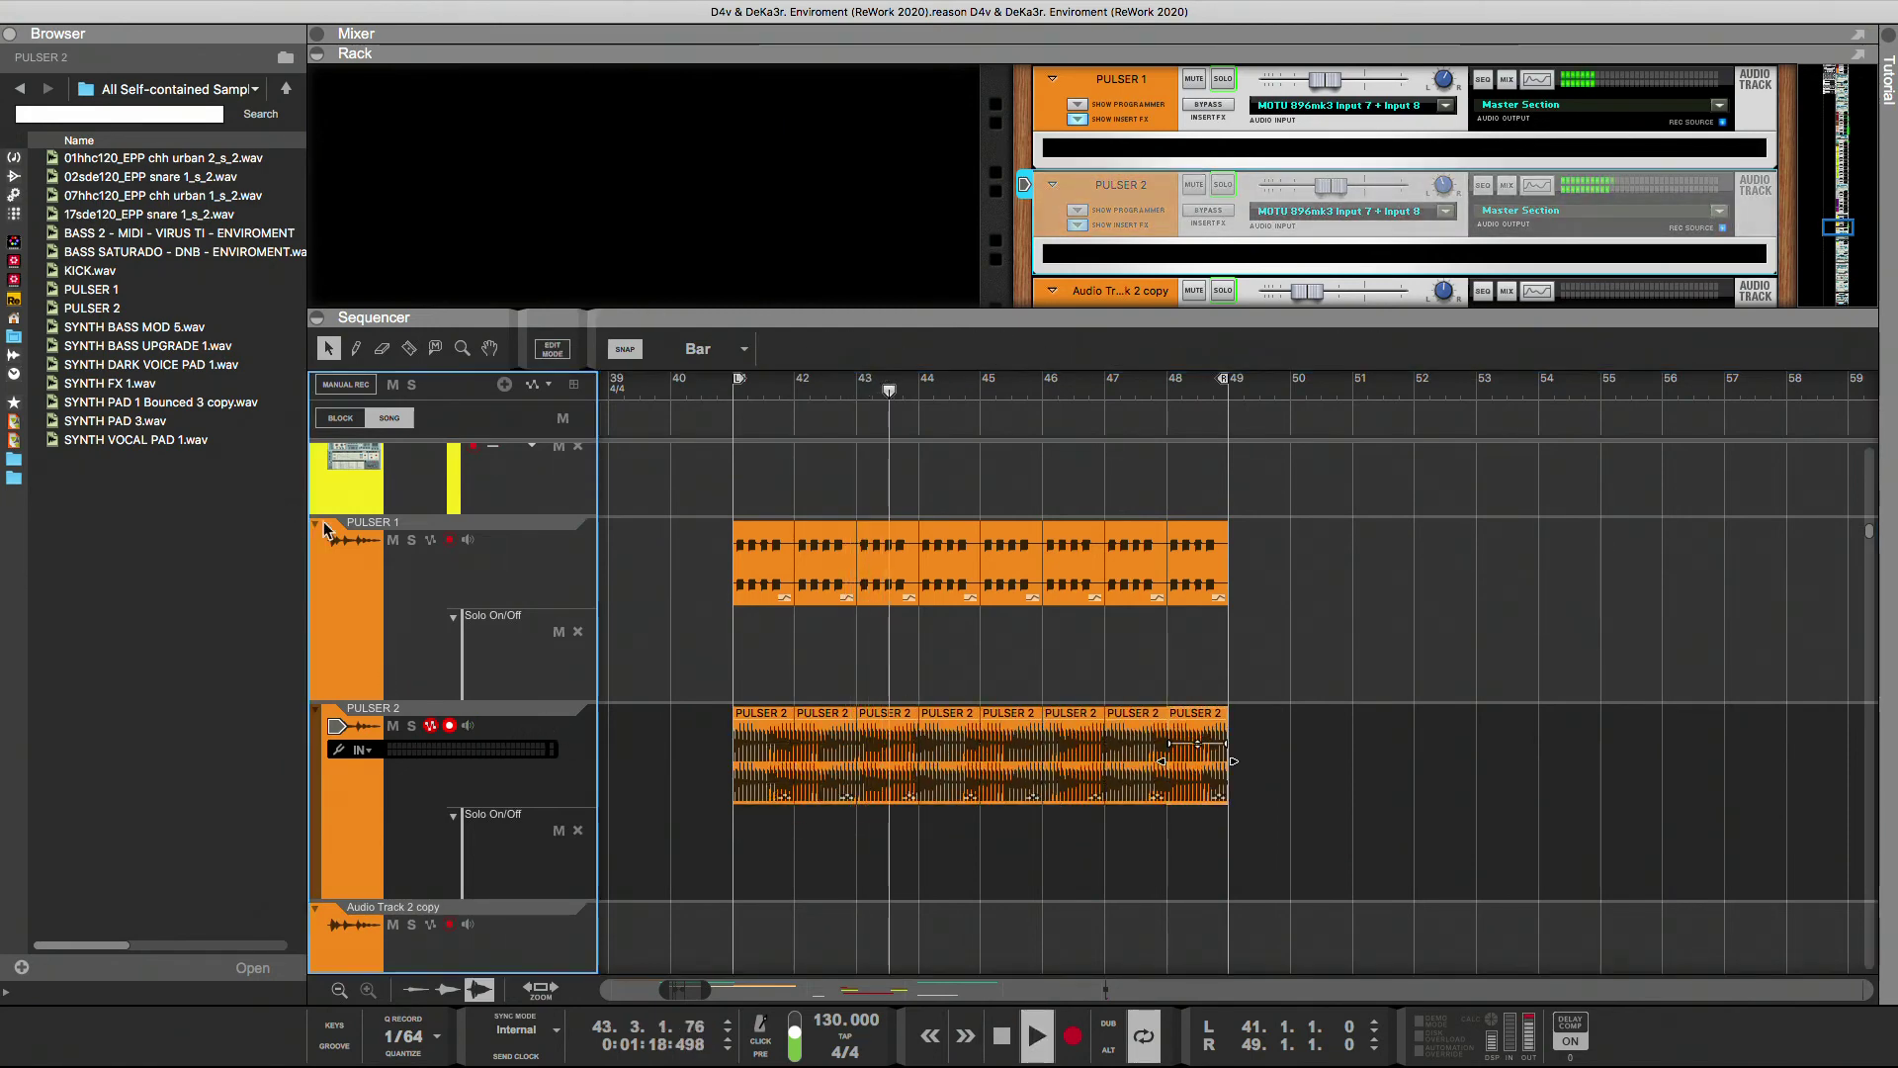
{"action": "left_click", "coordinate": [14, 175]}
{"action": "type", "text": "TRAN"}
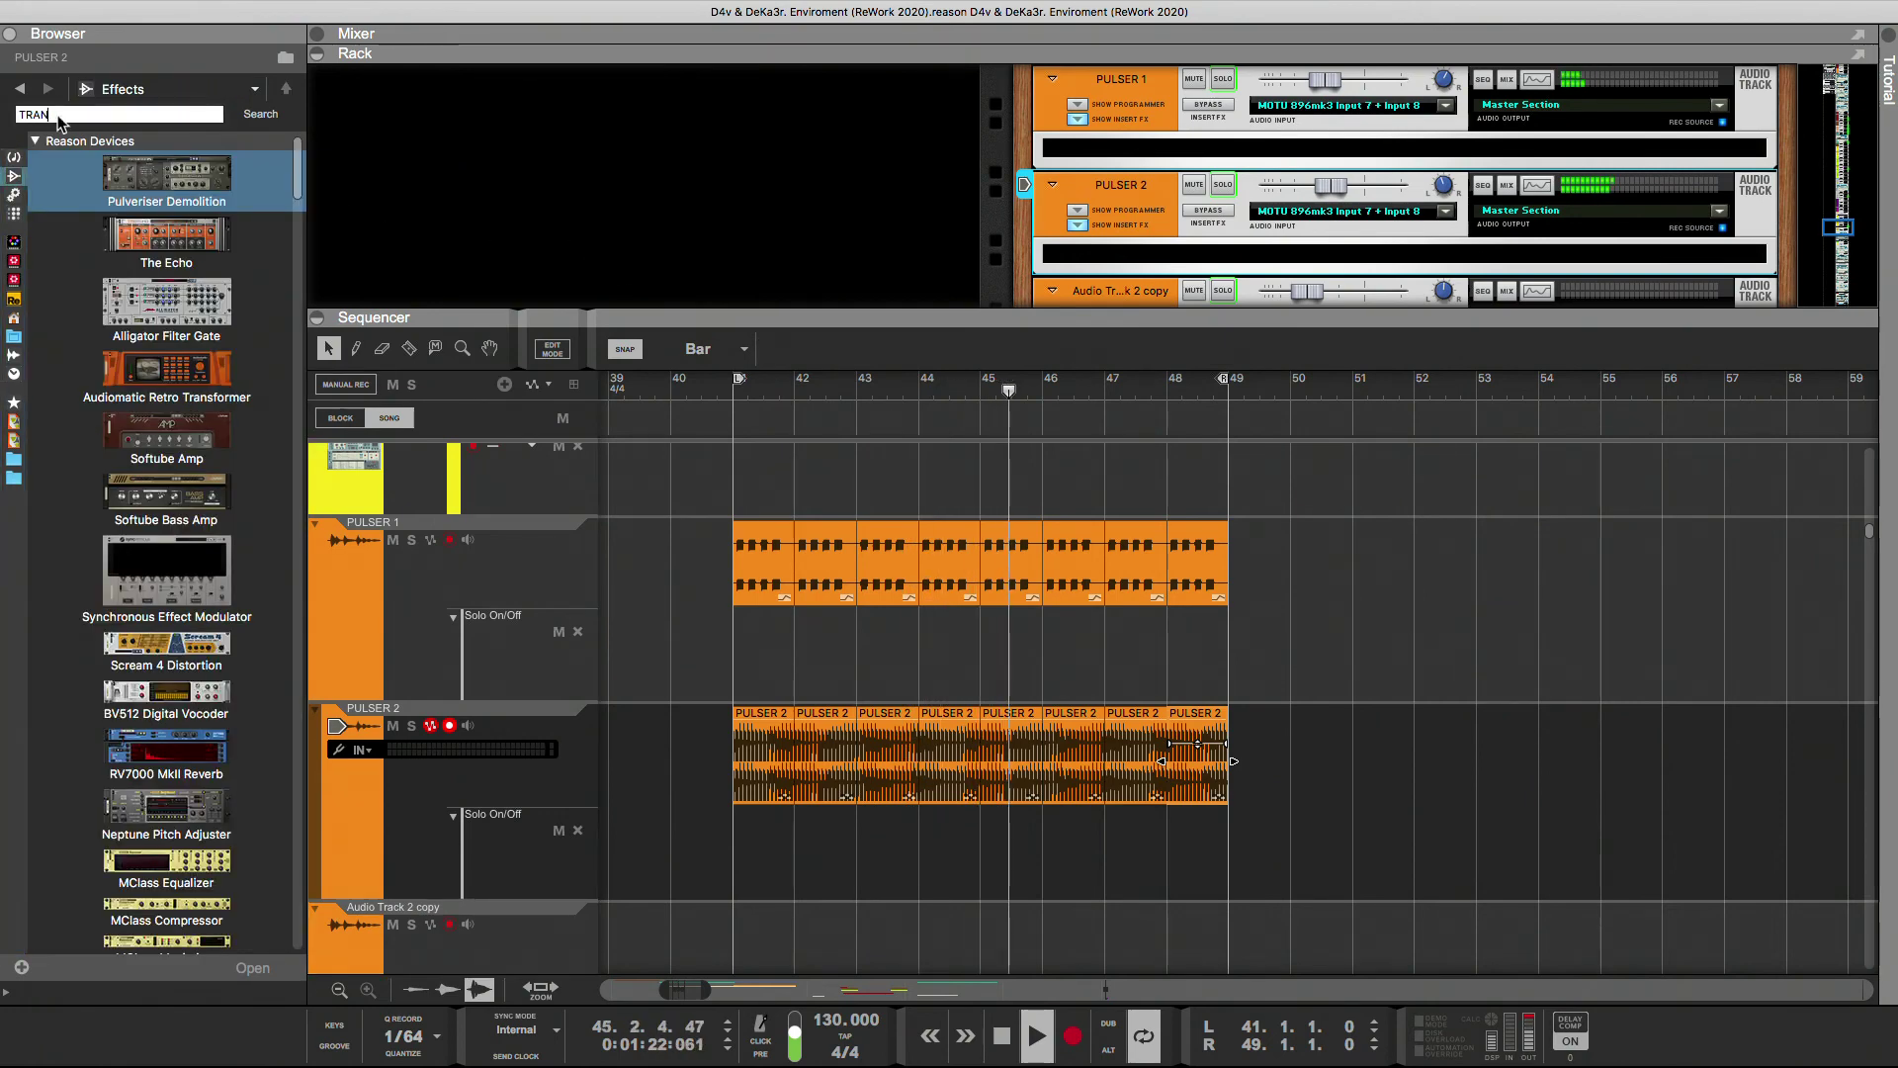
{"action": "left_click", "coordinate": [132, 243]}
{"action": "key", "text": "Return"}
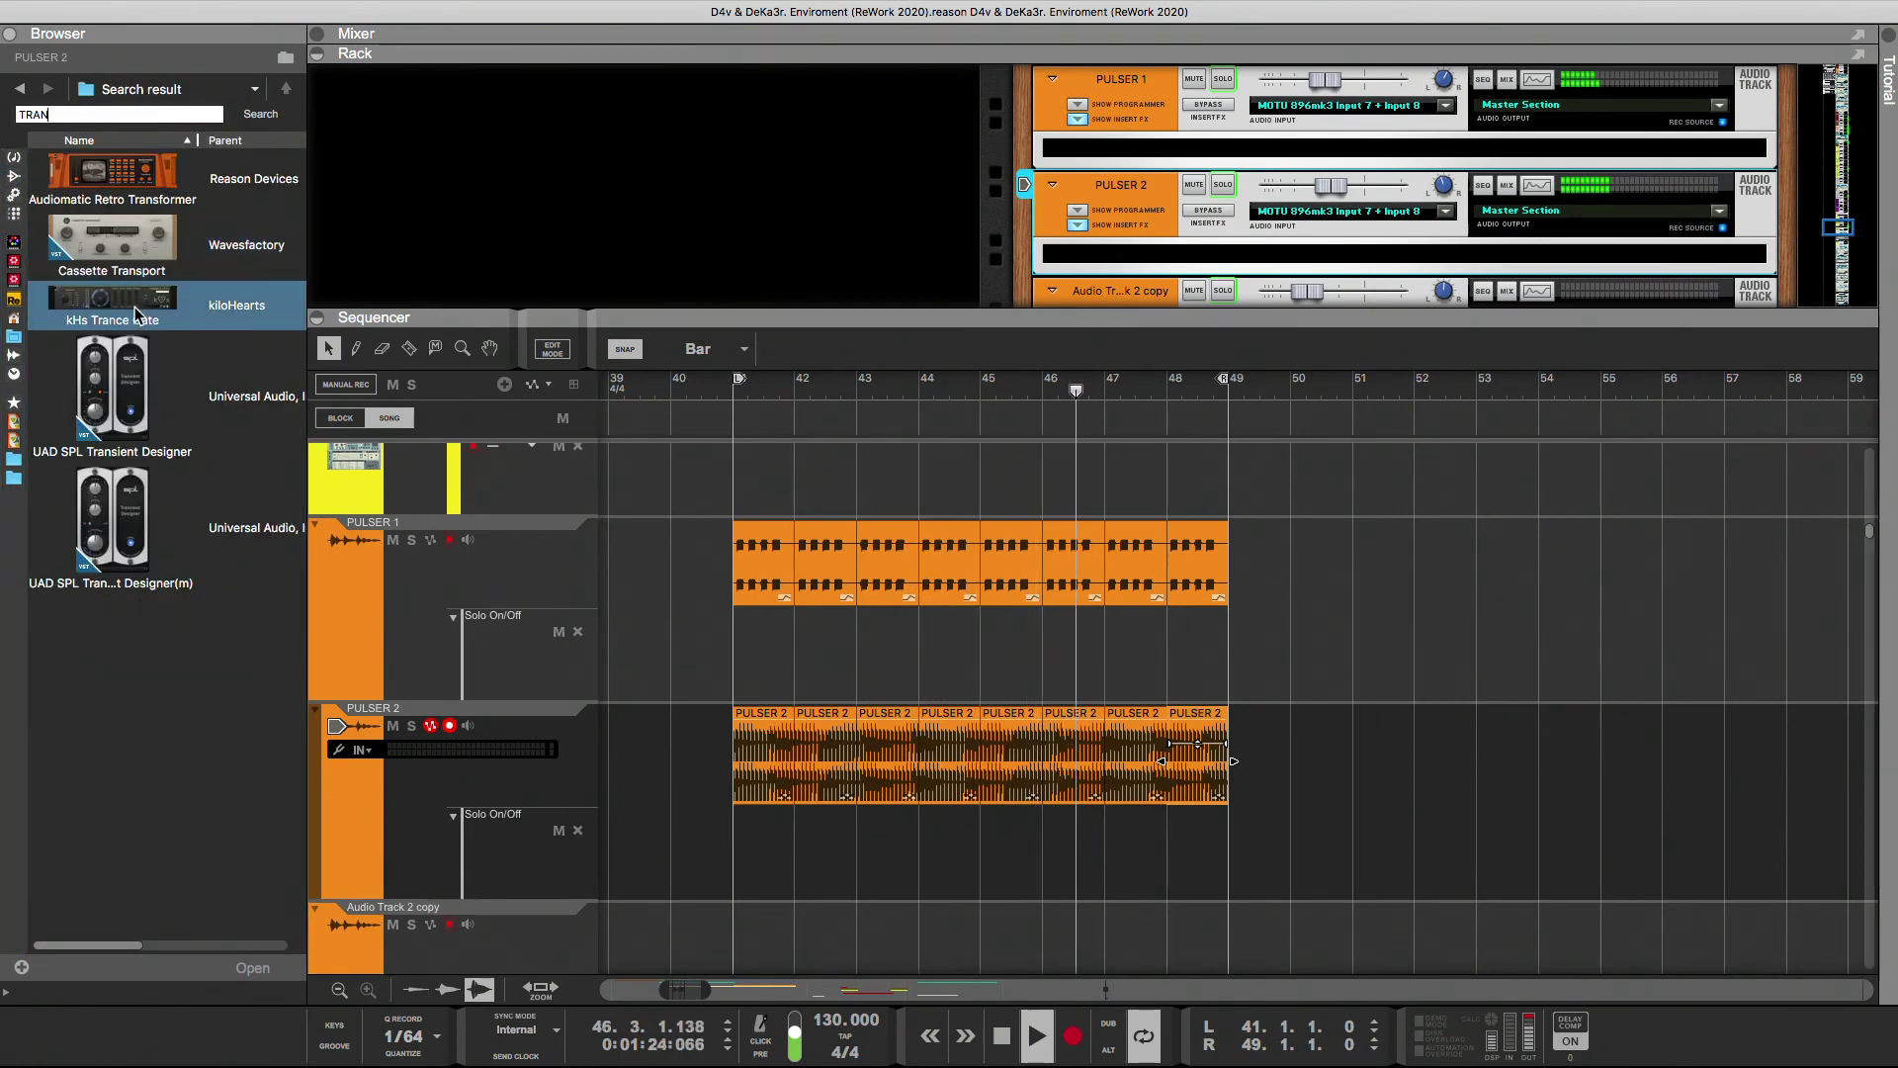
{"action": "mouse_move", "coordinate": [140, 294]}
{"action": "left_mouse_down"}
{"action": "mouse_move", "coordinate": [1169, 267]}
{"action": "mouse_move", "coordinate": [1197, 206]}
{"action": "left_mouse_up"}
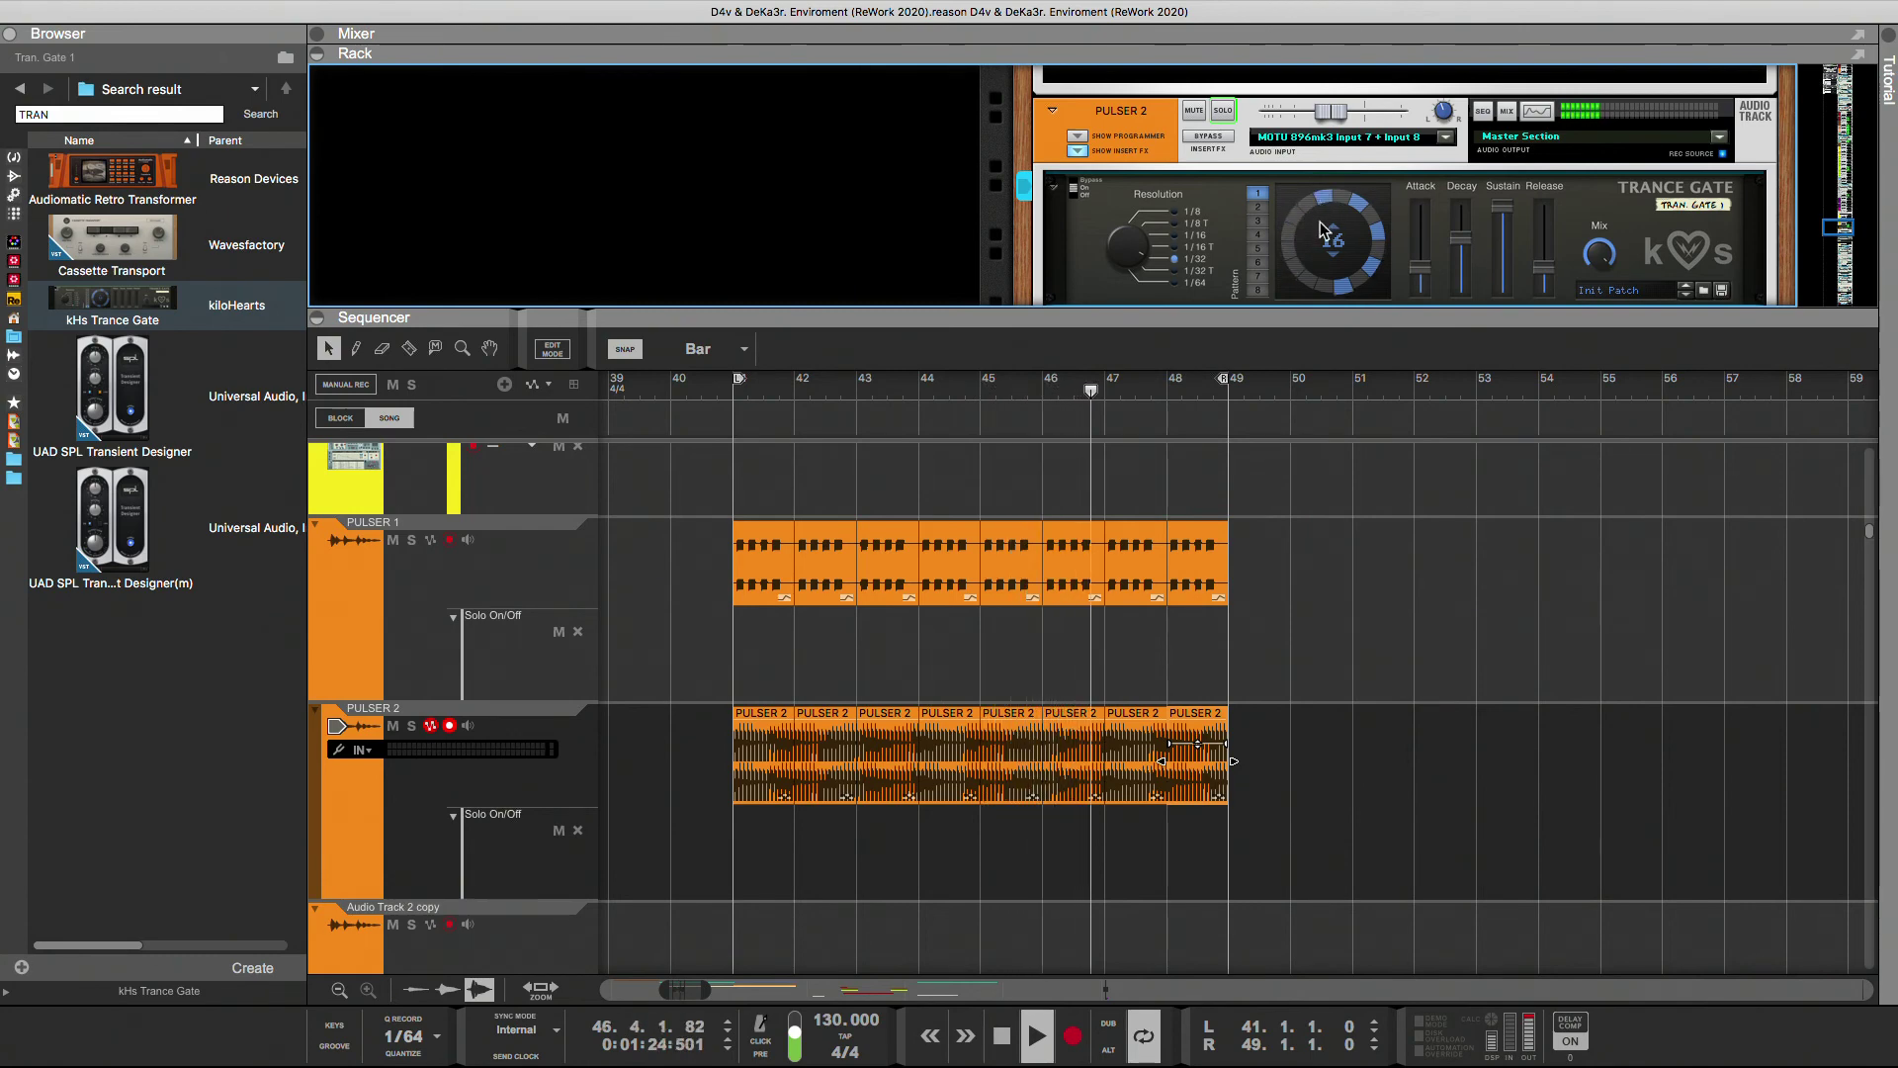
- Shape the Trance Gate envelope with attack near minimum, decay at maximum and a moderate release
{"action": "left_click_drag", "start_coordinate": [1420, 267], "coordinate": [1438, 301]}
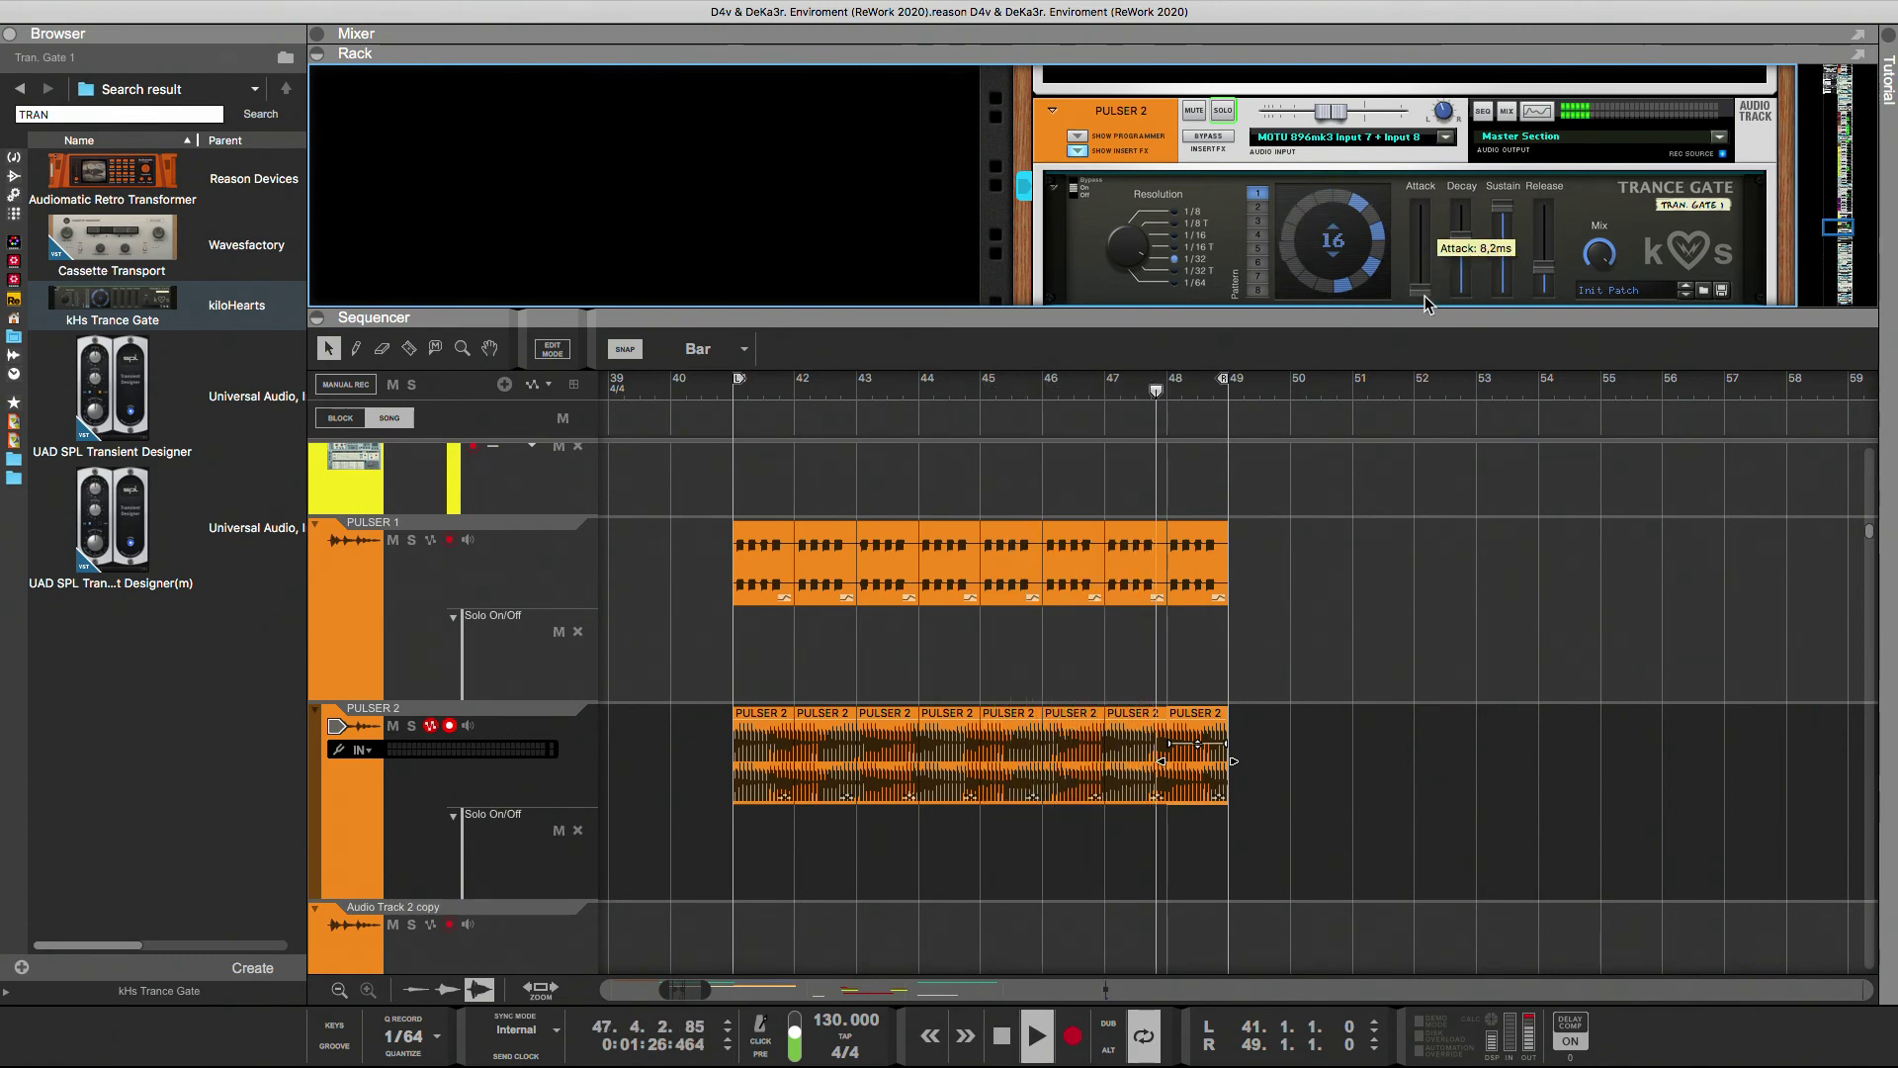
{"action": "left_click_drag", "start_coordinate": [1543, 267], "coordinate": [1537, 303]}
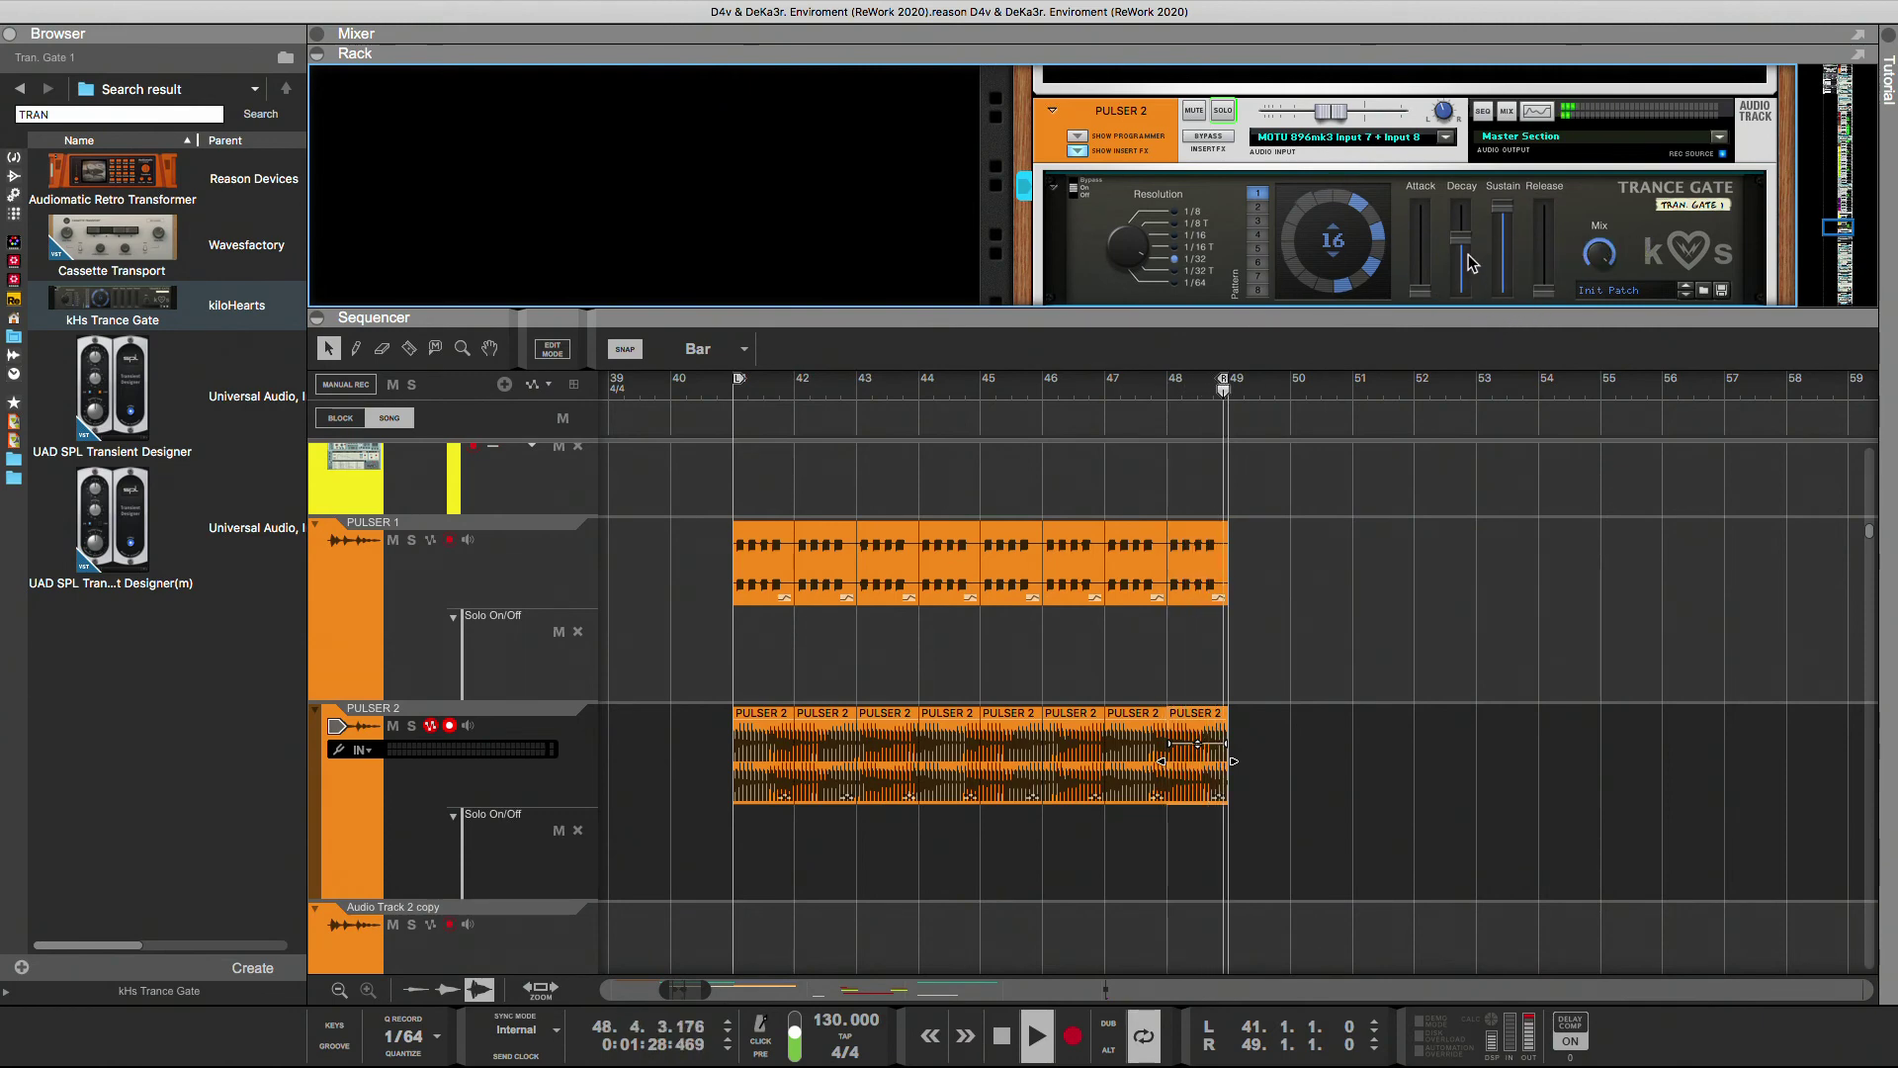
{"action": "left_click_drag", "start_coordinate": [1462, 240], "coordinate": [1464, 190]}
{"action": "mouse_move", "coordinate": [1540, 290]}
{"action": "left_mouse_down"}
{"action": "mouse_move", "coordinate": [1538, 235]}
{"action": "mouse_move", "coordinate": [1540, 267]}
{"action": "left_mouse_up"}
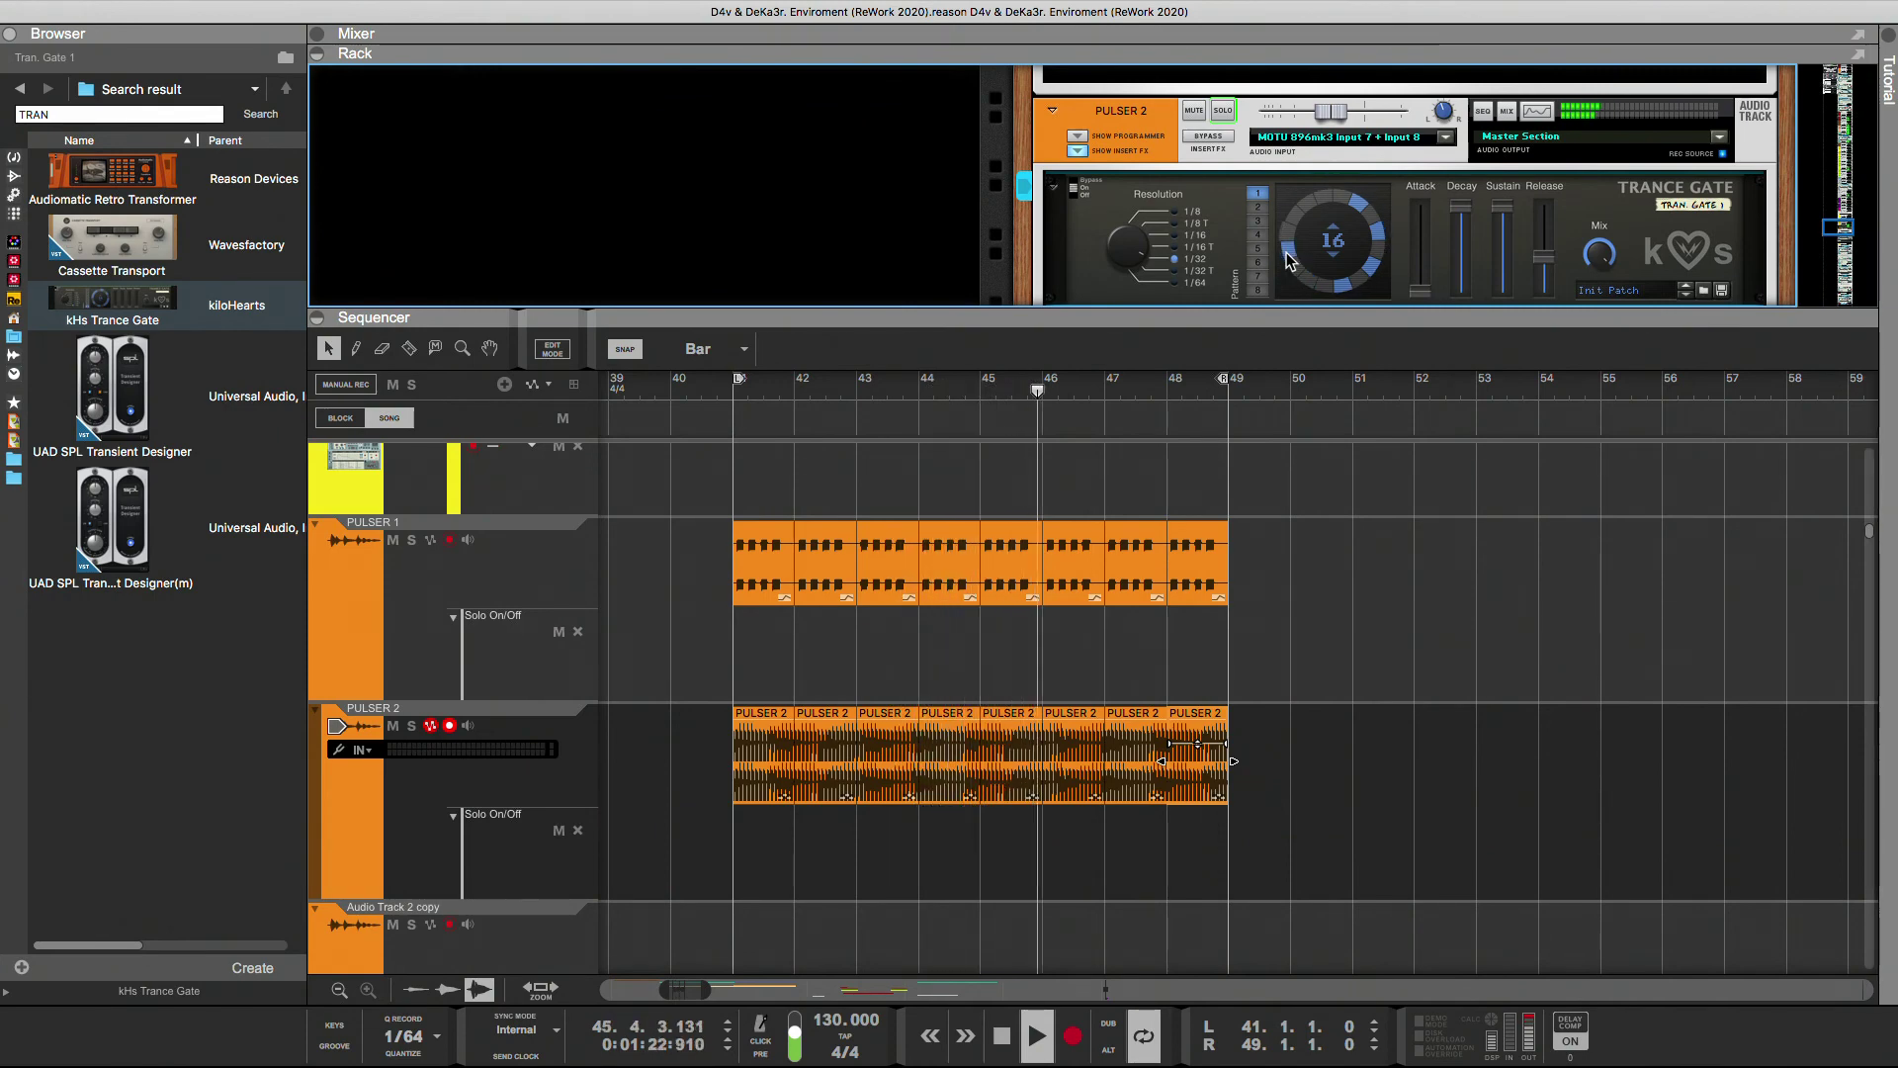
- Try a Trance Gate attack of 85.5 ms, return the attack to its minimum, and readjust the release around its middle
{"action": "left_click_drag", "start_coordinate": [1425, 295], "coordinate": [1426, 255]}
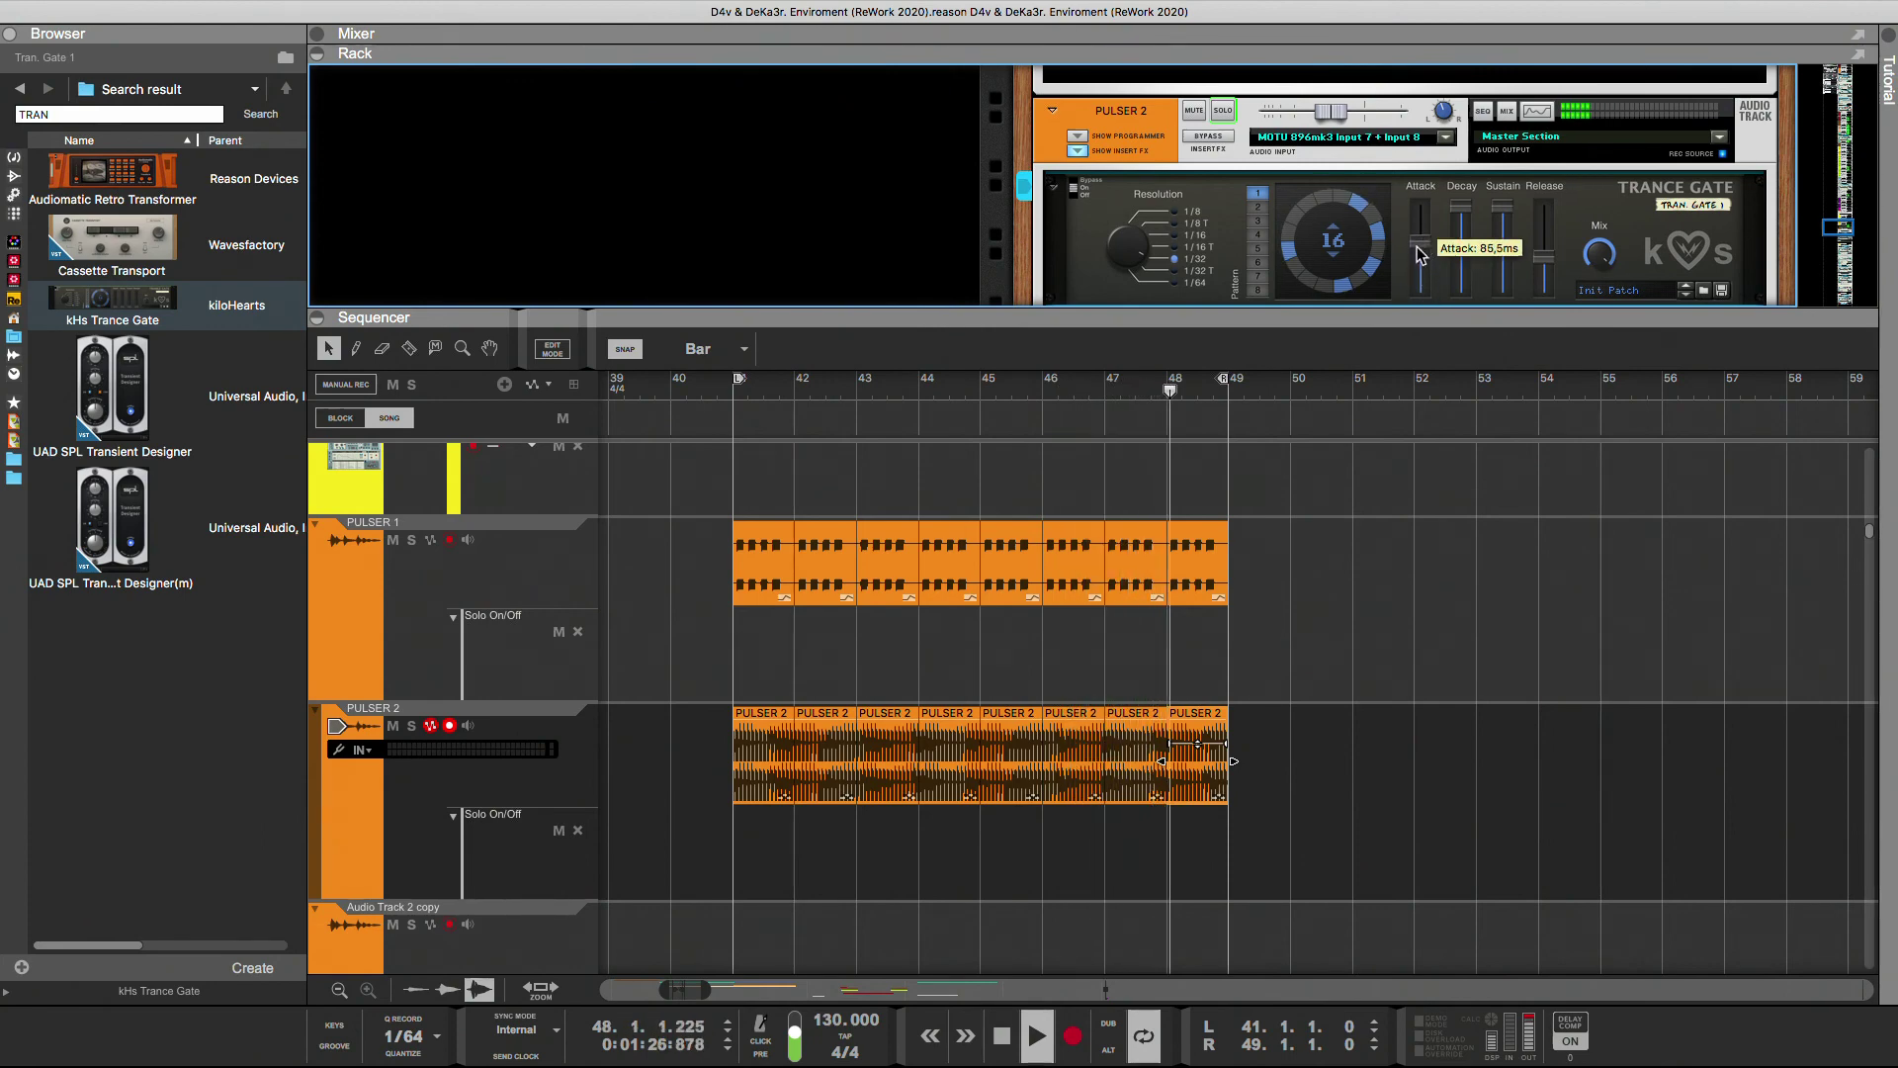
{"action": "left_click_drag", "start_coordinate": [1424, 255], "coordinate": [1420, 323]}
{"action": "left_click_drag", "start_coordinate": [1544, 257], "coordinate": [1543, 226]}
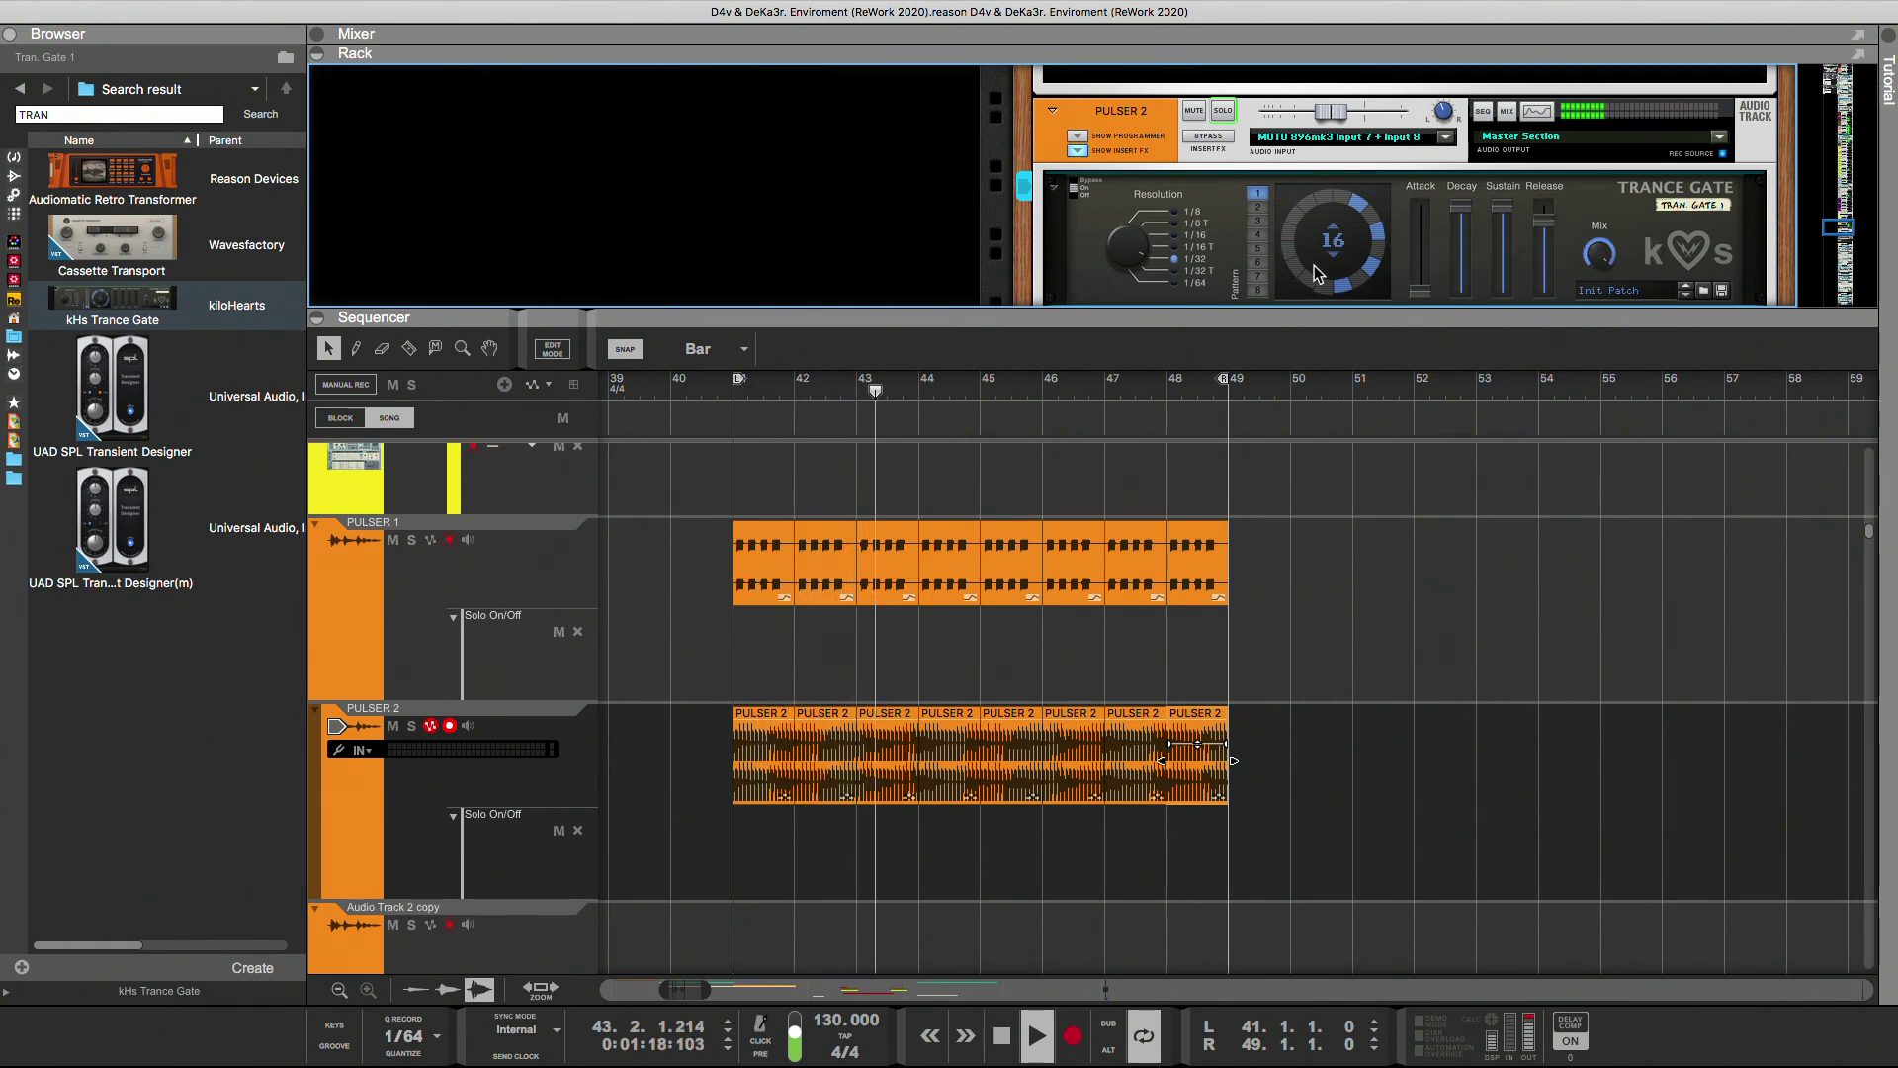
{"action": "left_click_drag", "start_coordinate": [1548, 237], "coordinate": [1549, 269]}
- Fine-tune the PULSER 2 track's volume fader together with the Trance Gate's release
{"action": "left_click_drag", "start_coordinate": [1331, 112], "coordinate": [1354, 112]}
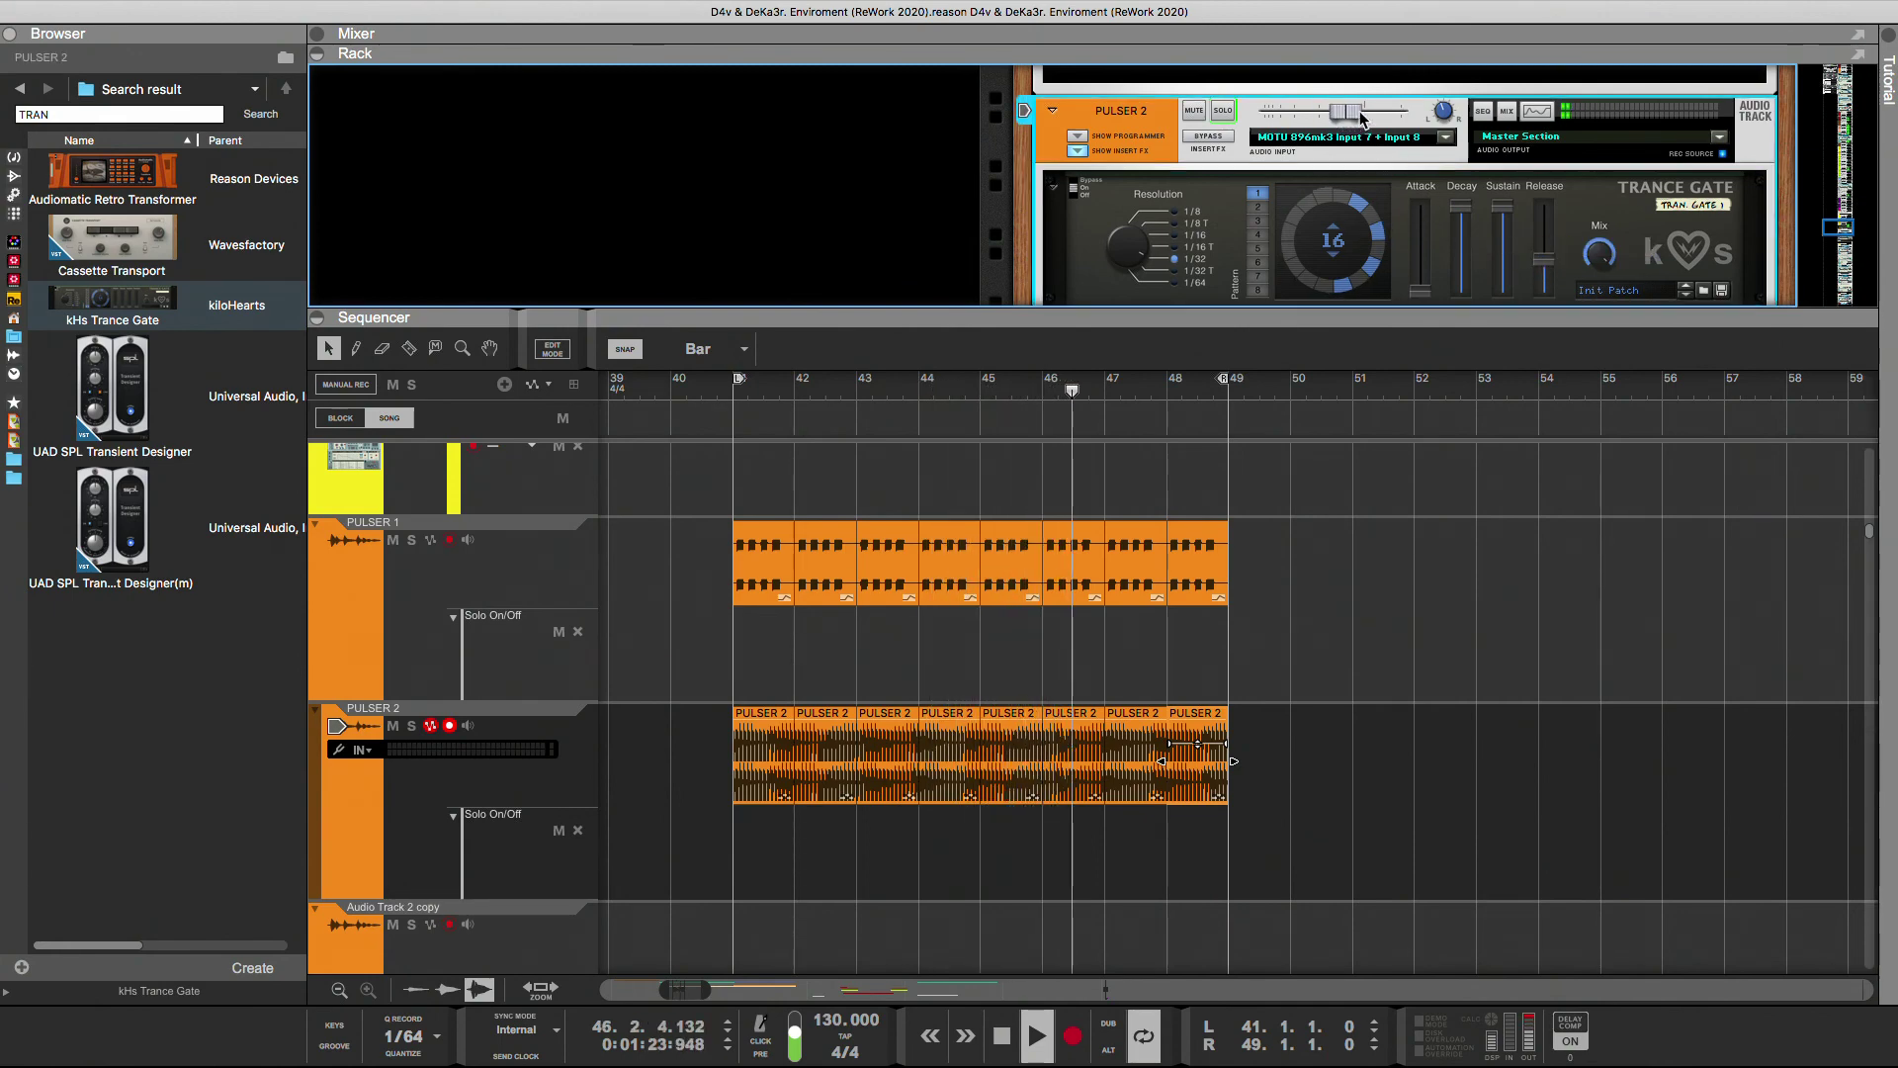
{"action": "left_click_drag", "start_coordinate": [1545, 264], "coordinate": [1501, 267]}
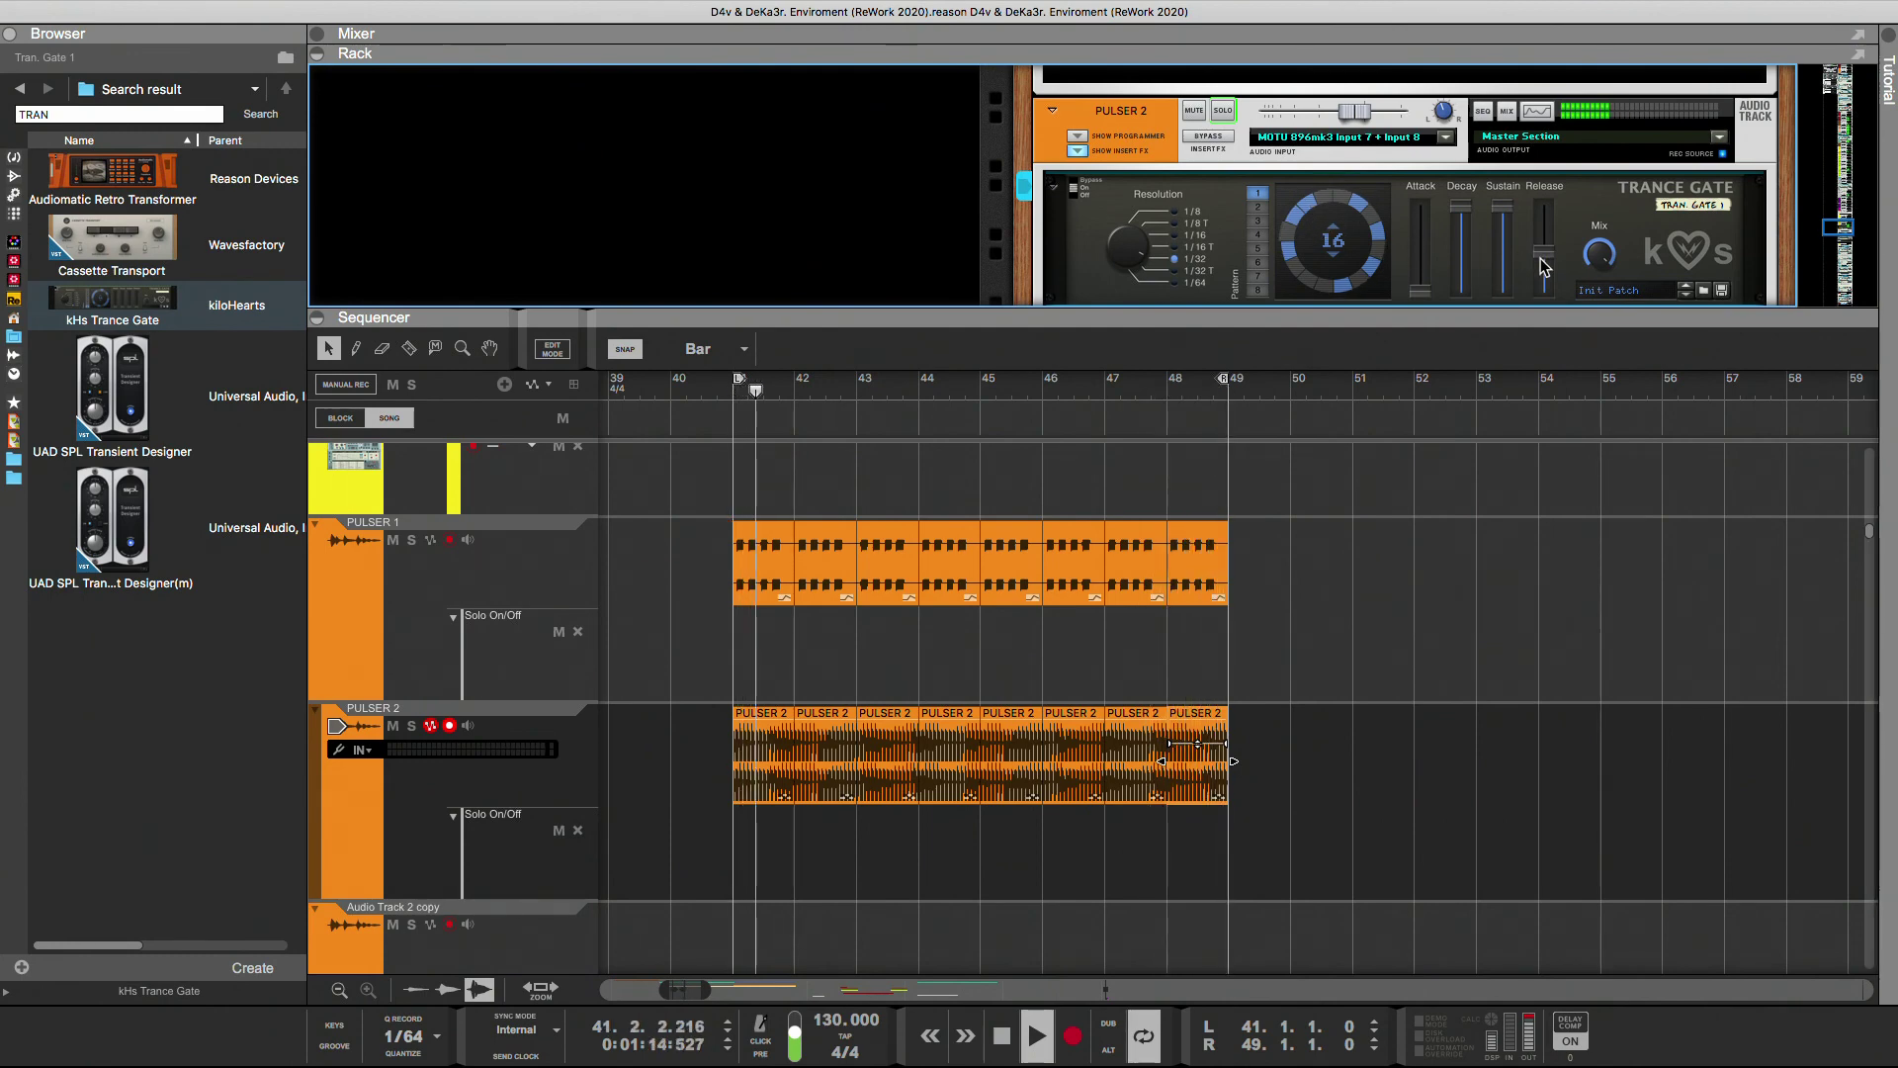
{"action": "left_click_drag", "start_coordinate": [1544, 265], "coordinate": [1545, 270]}
{"action": "left_click_drag", "start_coordinate": [1355, 116], "coordinate": [1328, 120]}
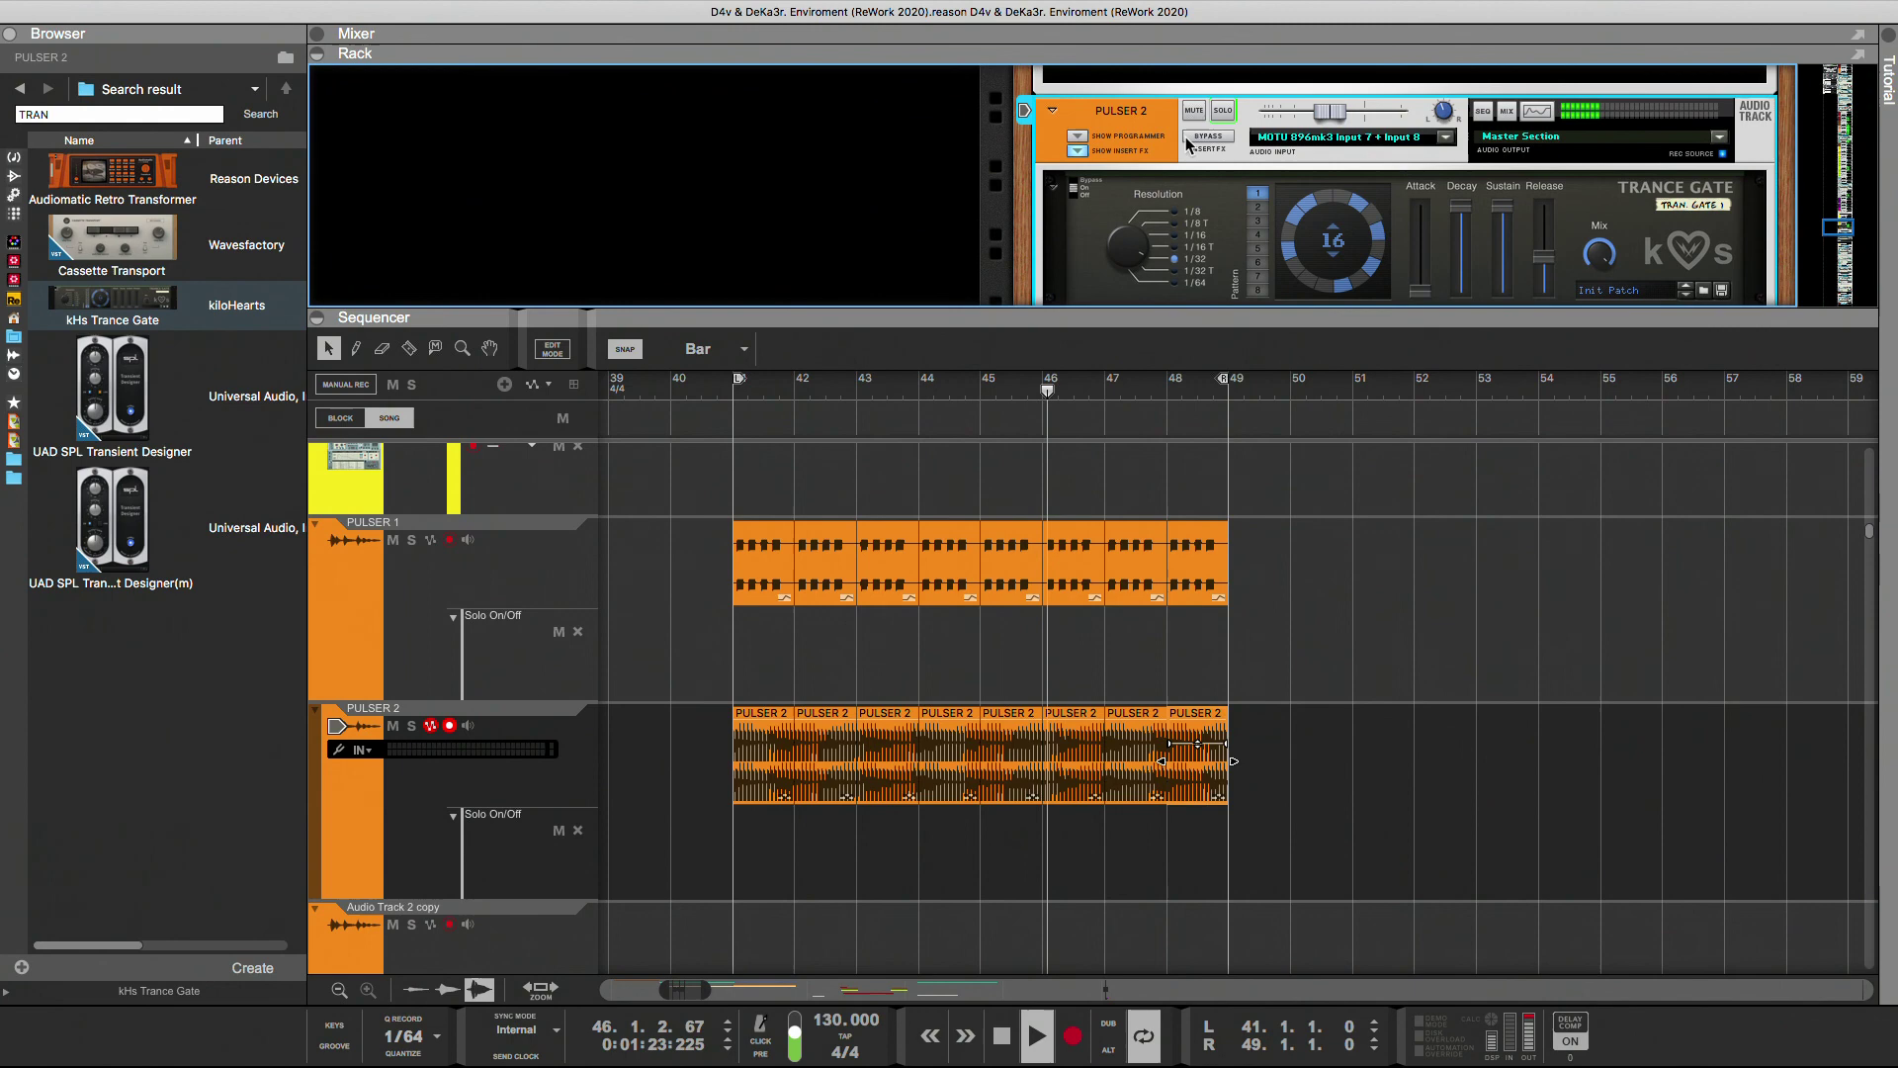
- Save PULSER 2's insert effects as the Combinator patch "PULSER 2 + TRANCEGATE" in the project's 1 - CANALES folder
{"action": "left_click", "coordinate": [1079, 135]}
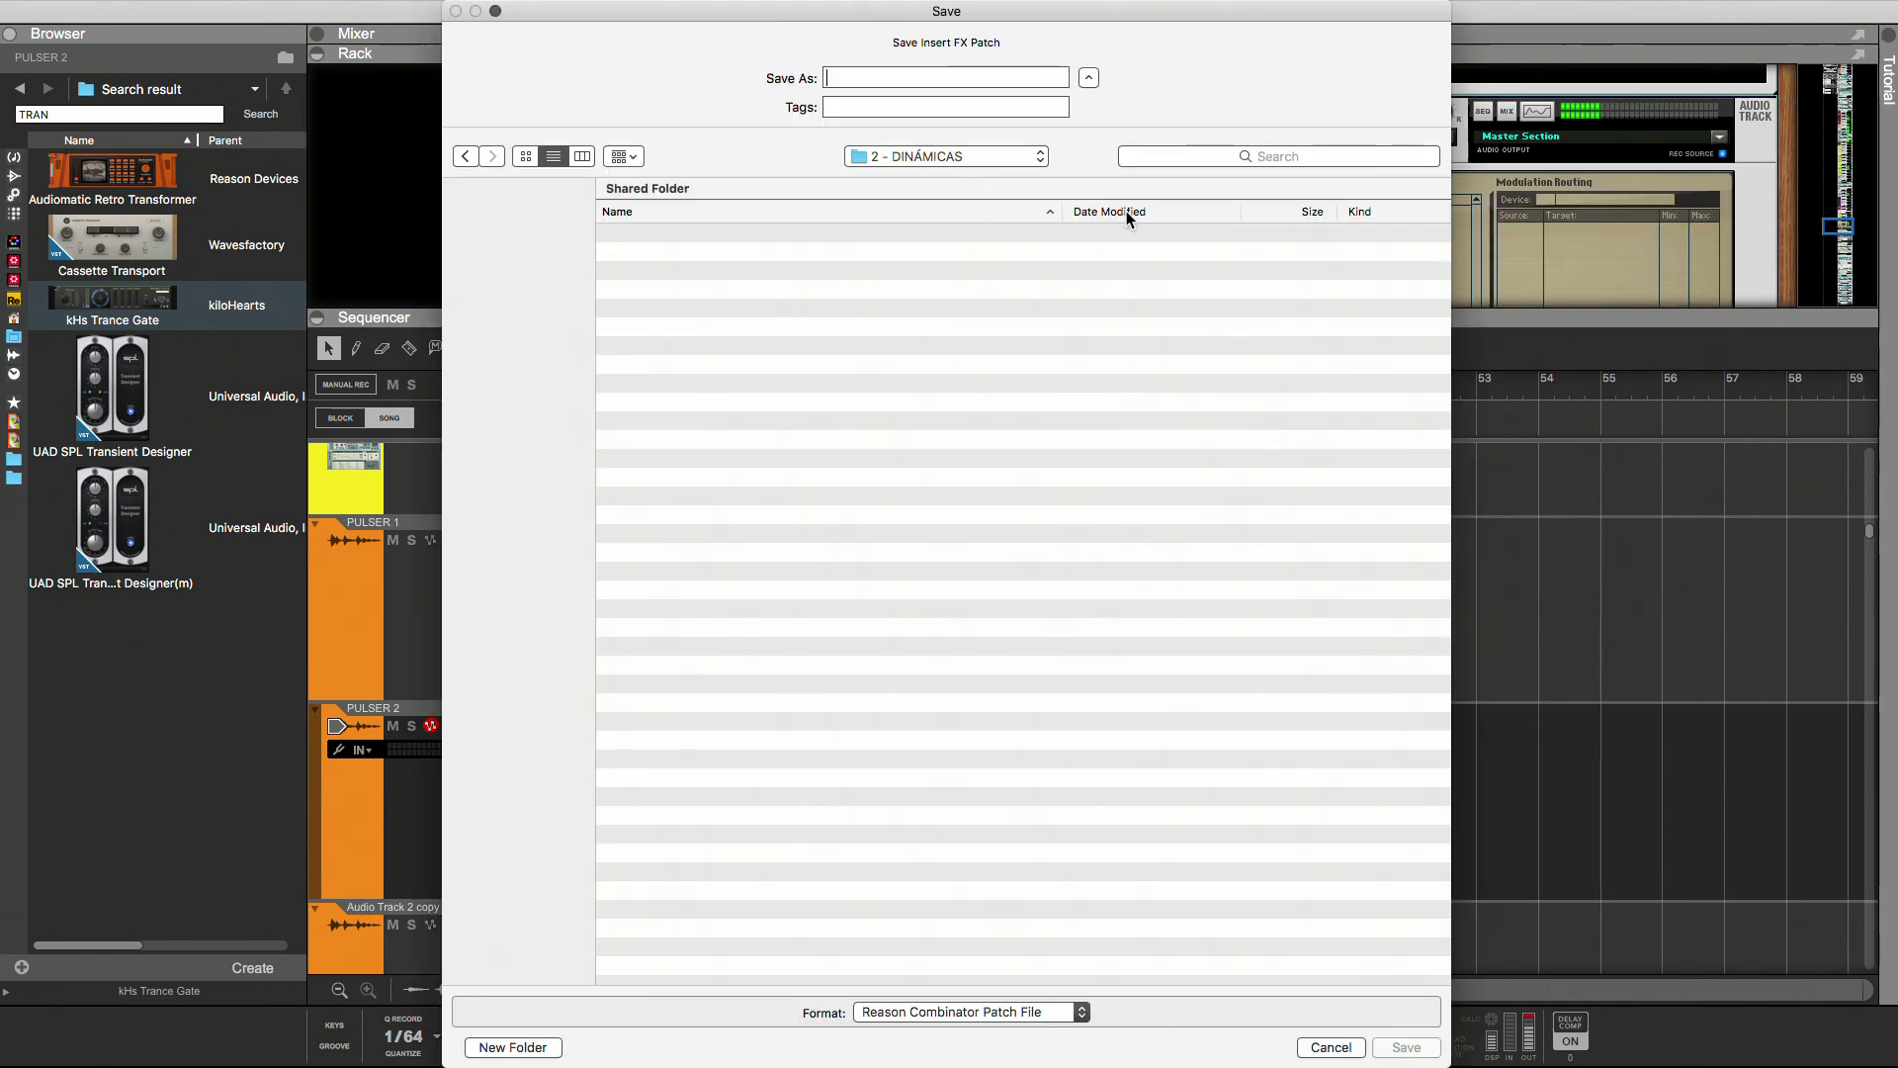
{"action": "left_click", "coordinate": [984, 161]}
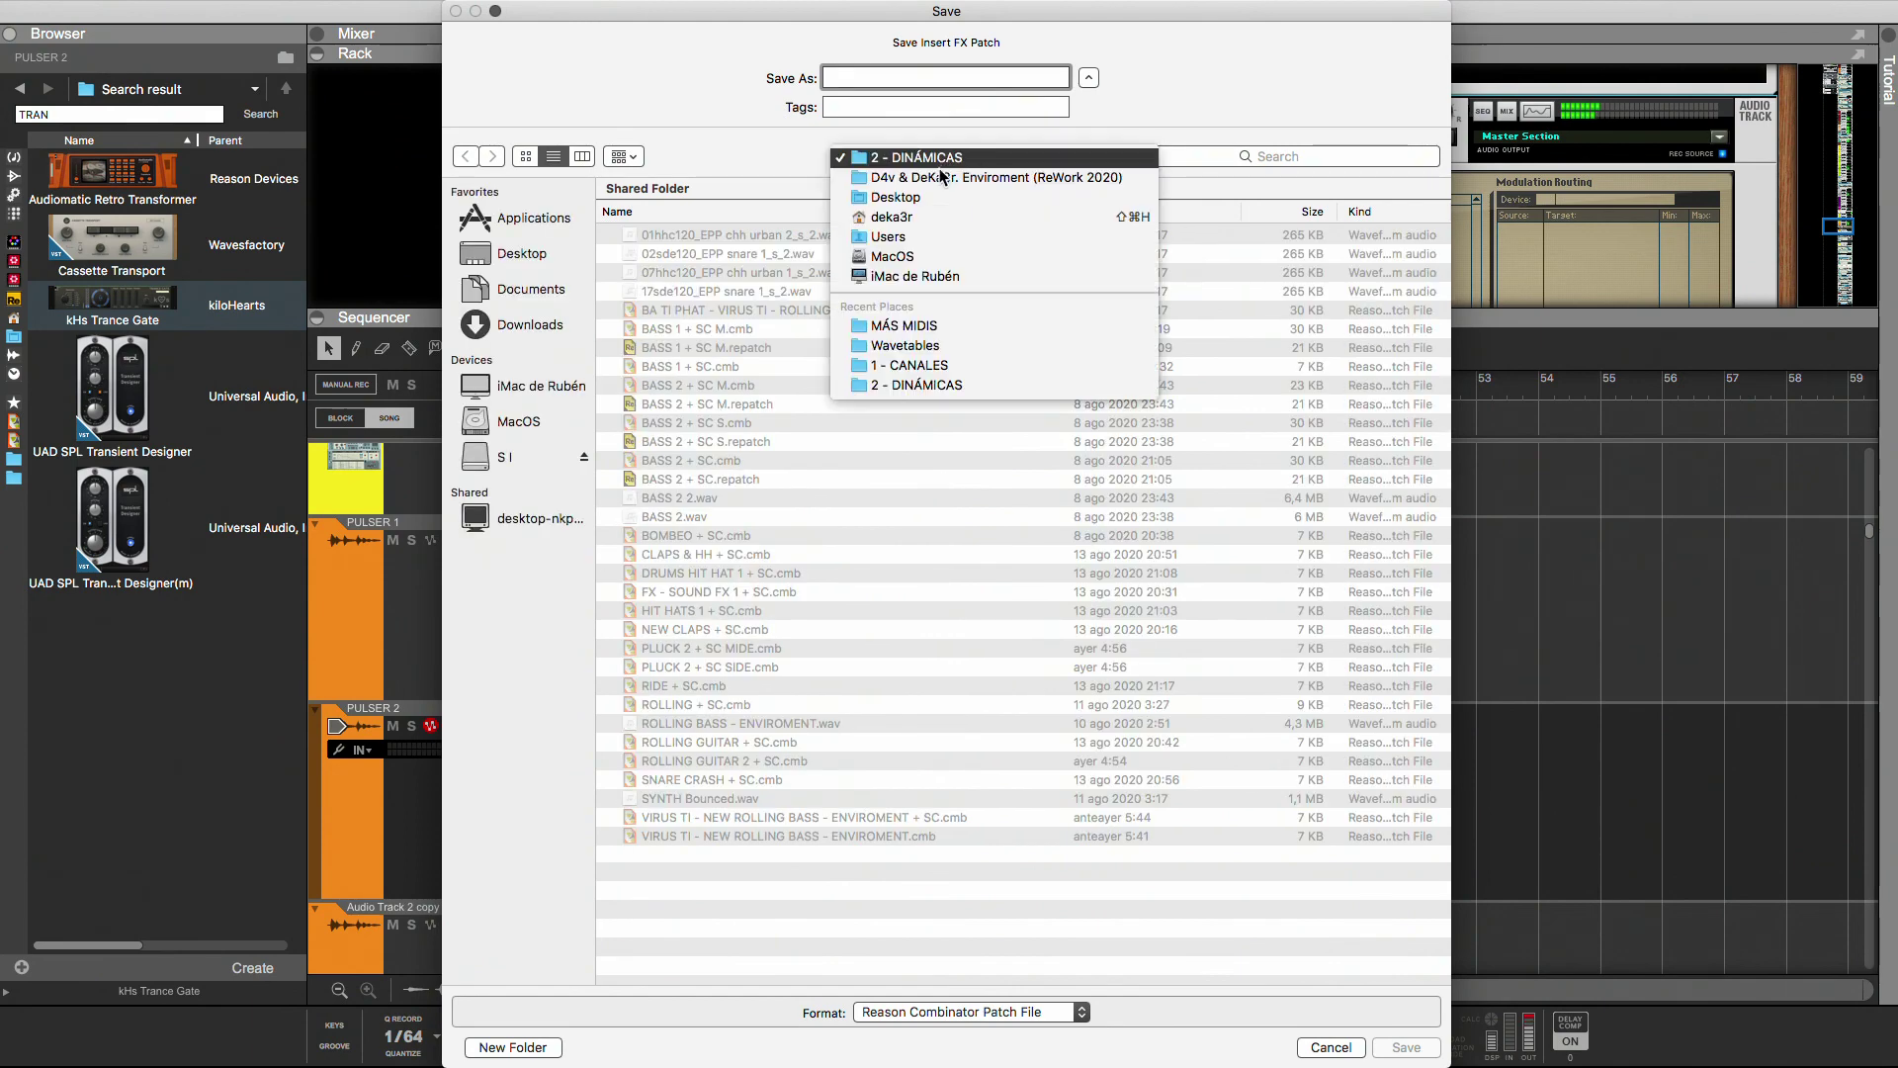
{"action": "left_click", "coordinate": [940, 180]}
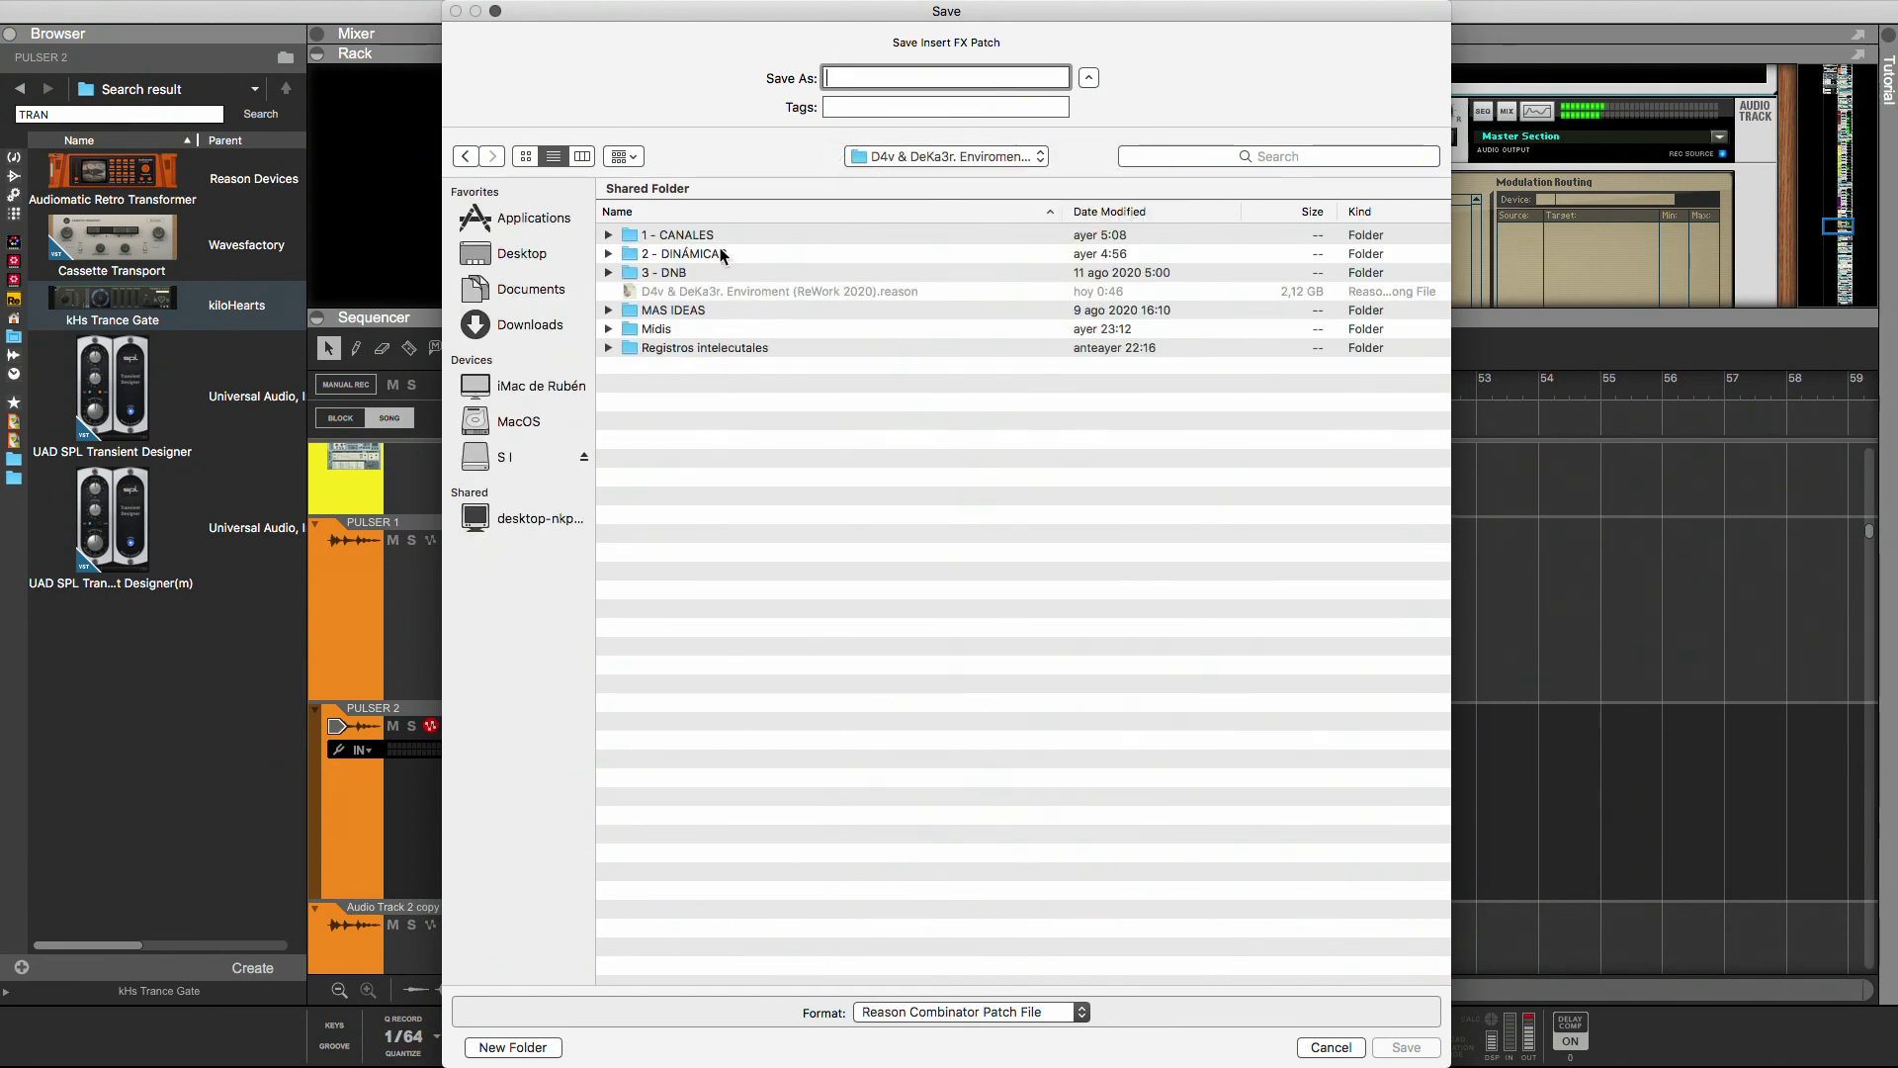
{"action": "double_click", "coordinate": [717, 237]}
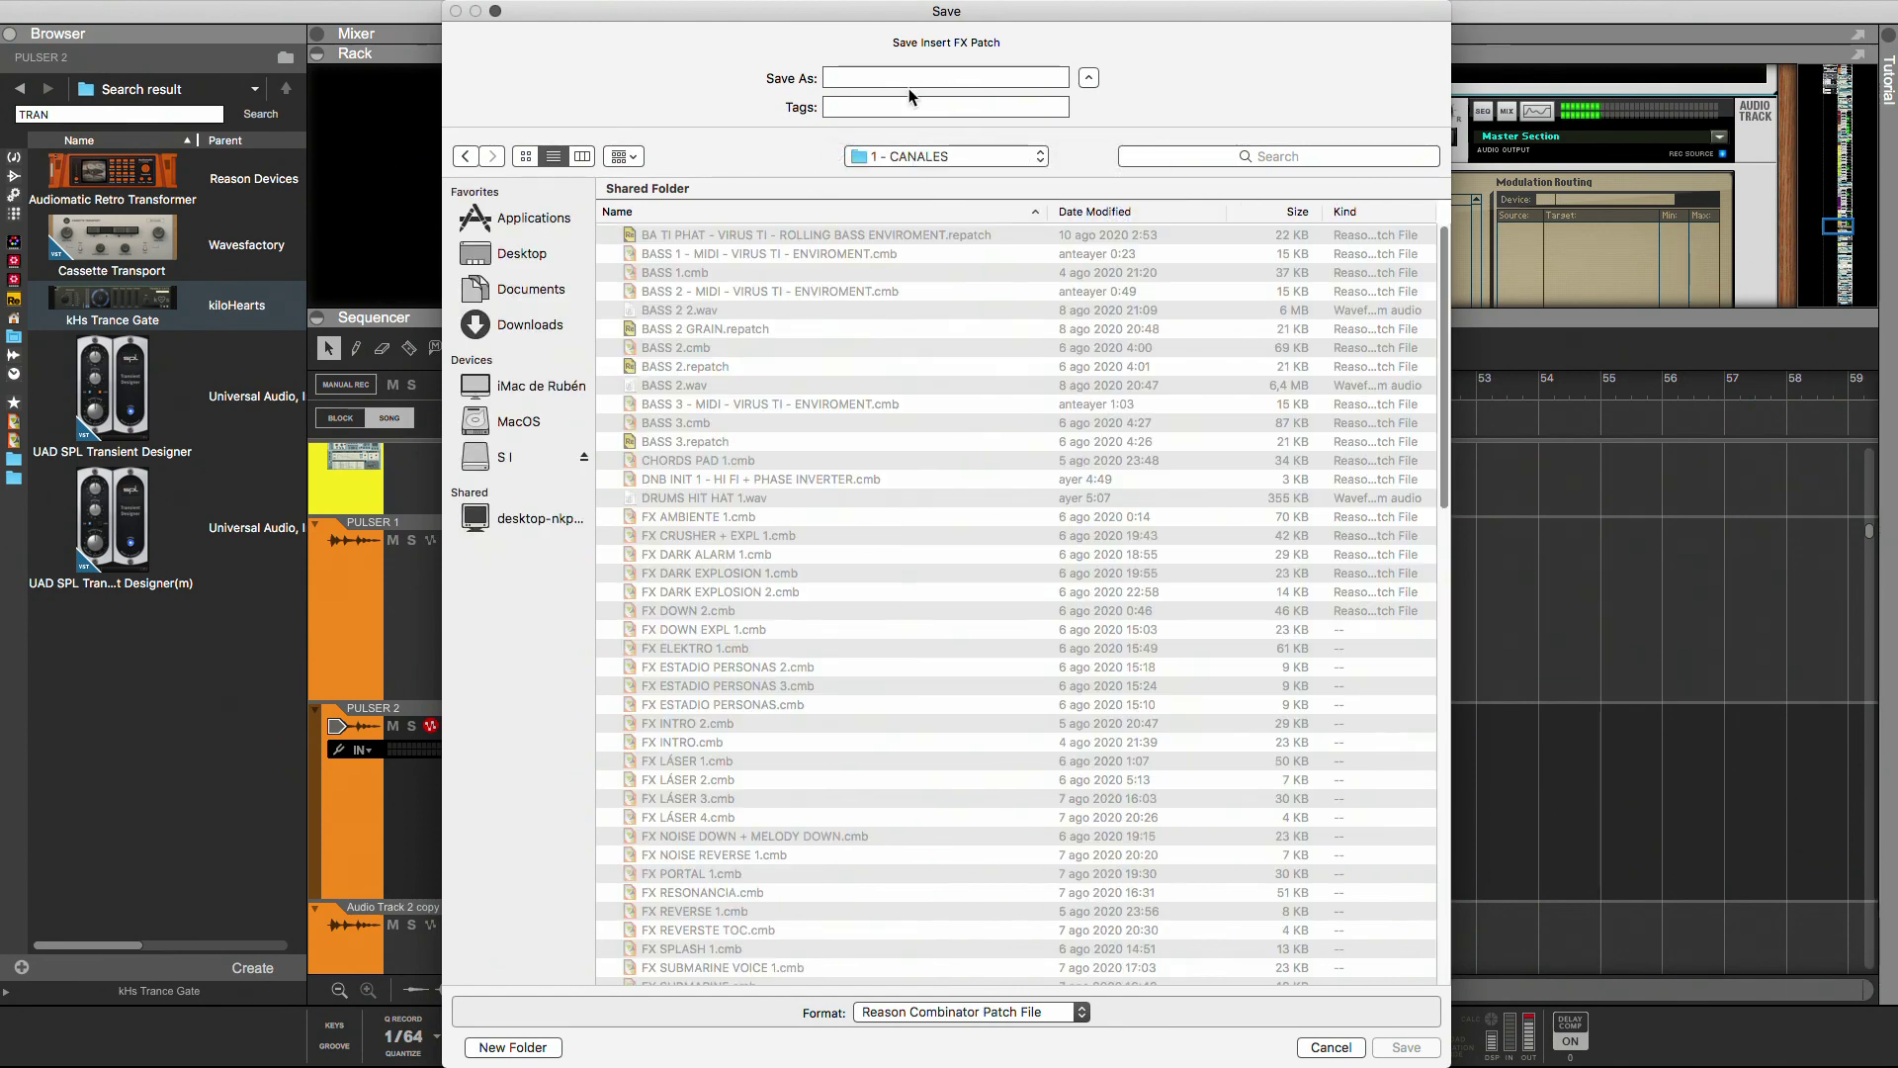
{"action": "left_click", "coordinate": [908, 87]}
{"action": "type", "text": "PULSER 2 + TRANCEGATE"}
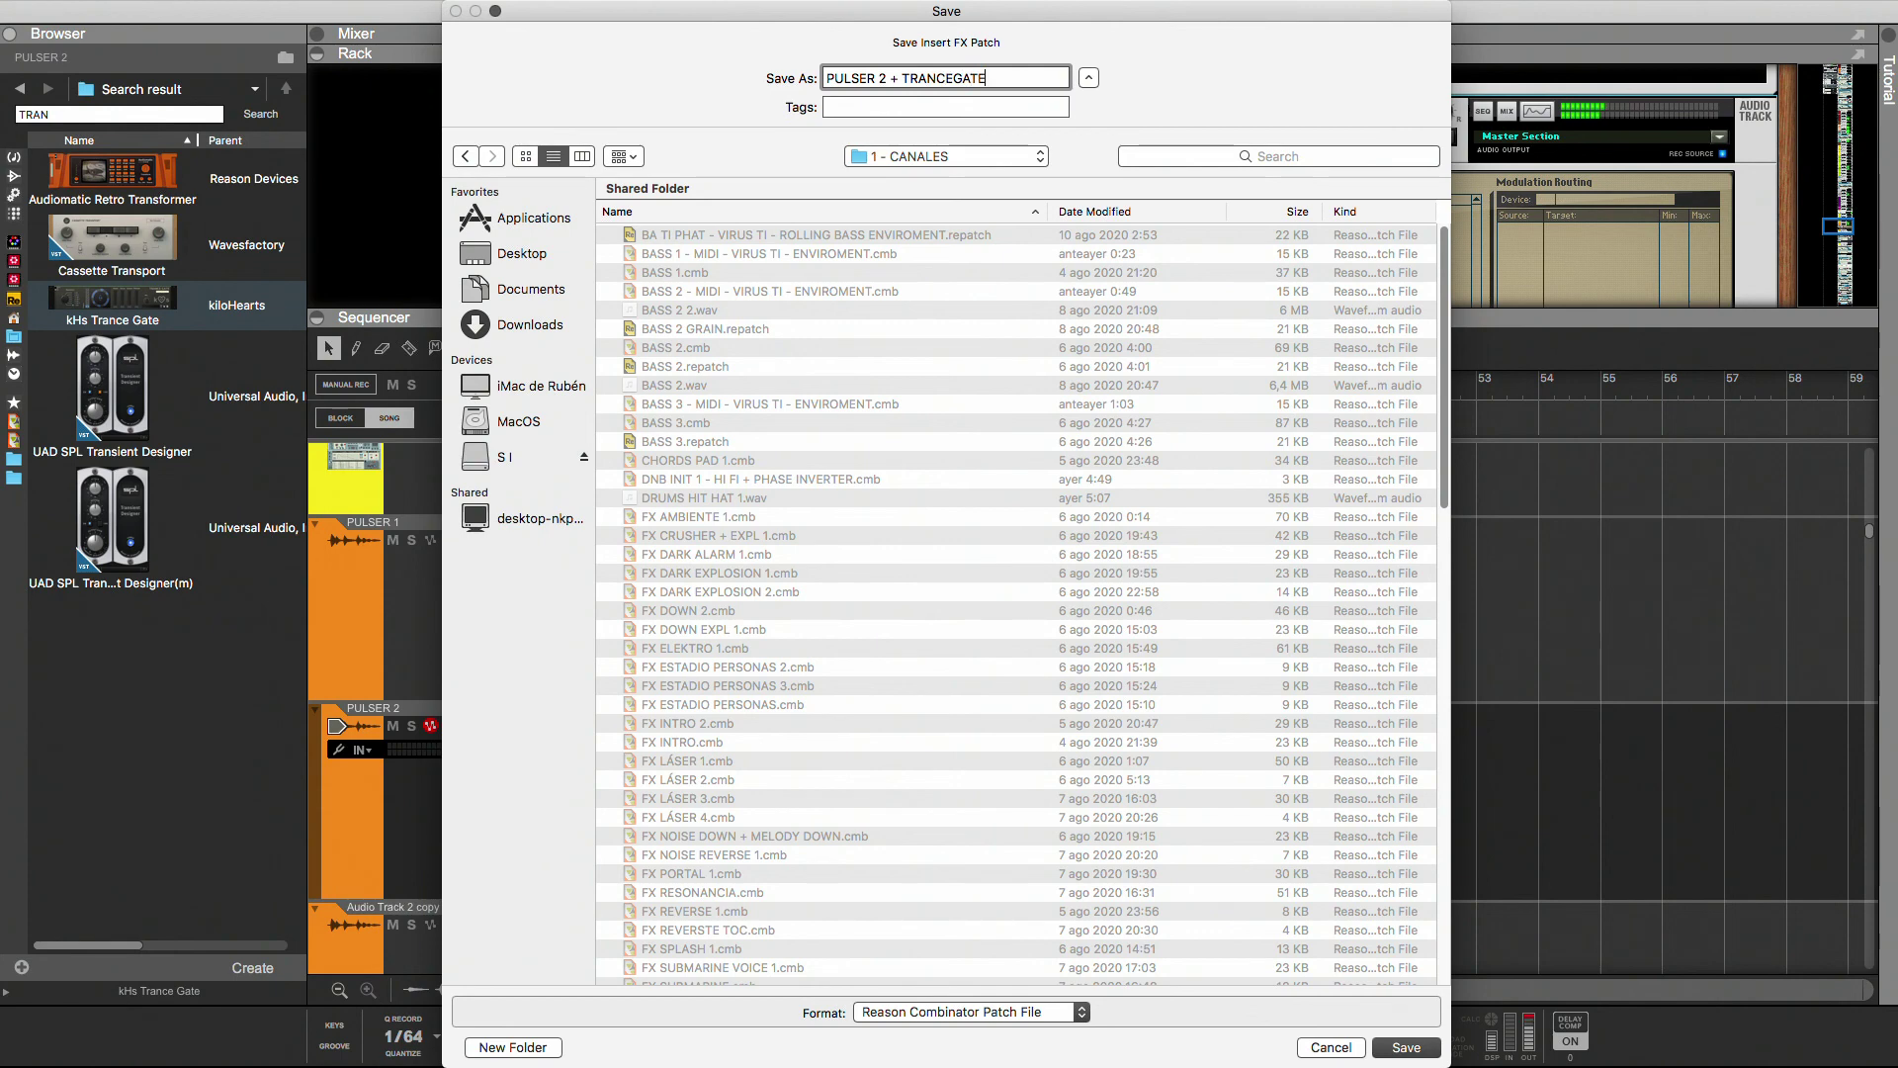
{"action": "key", "text": "Return"}
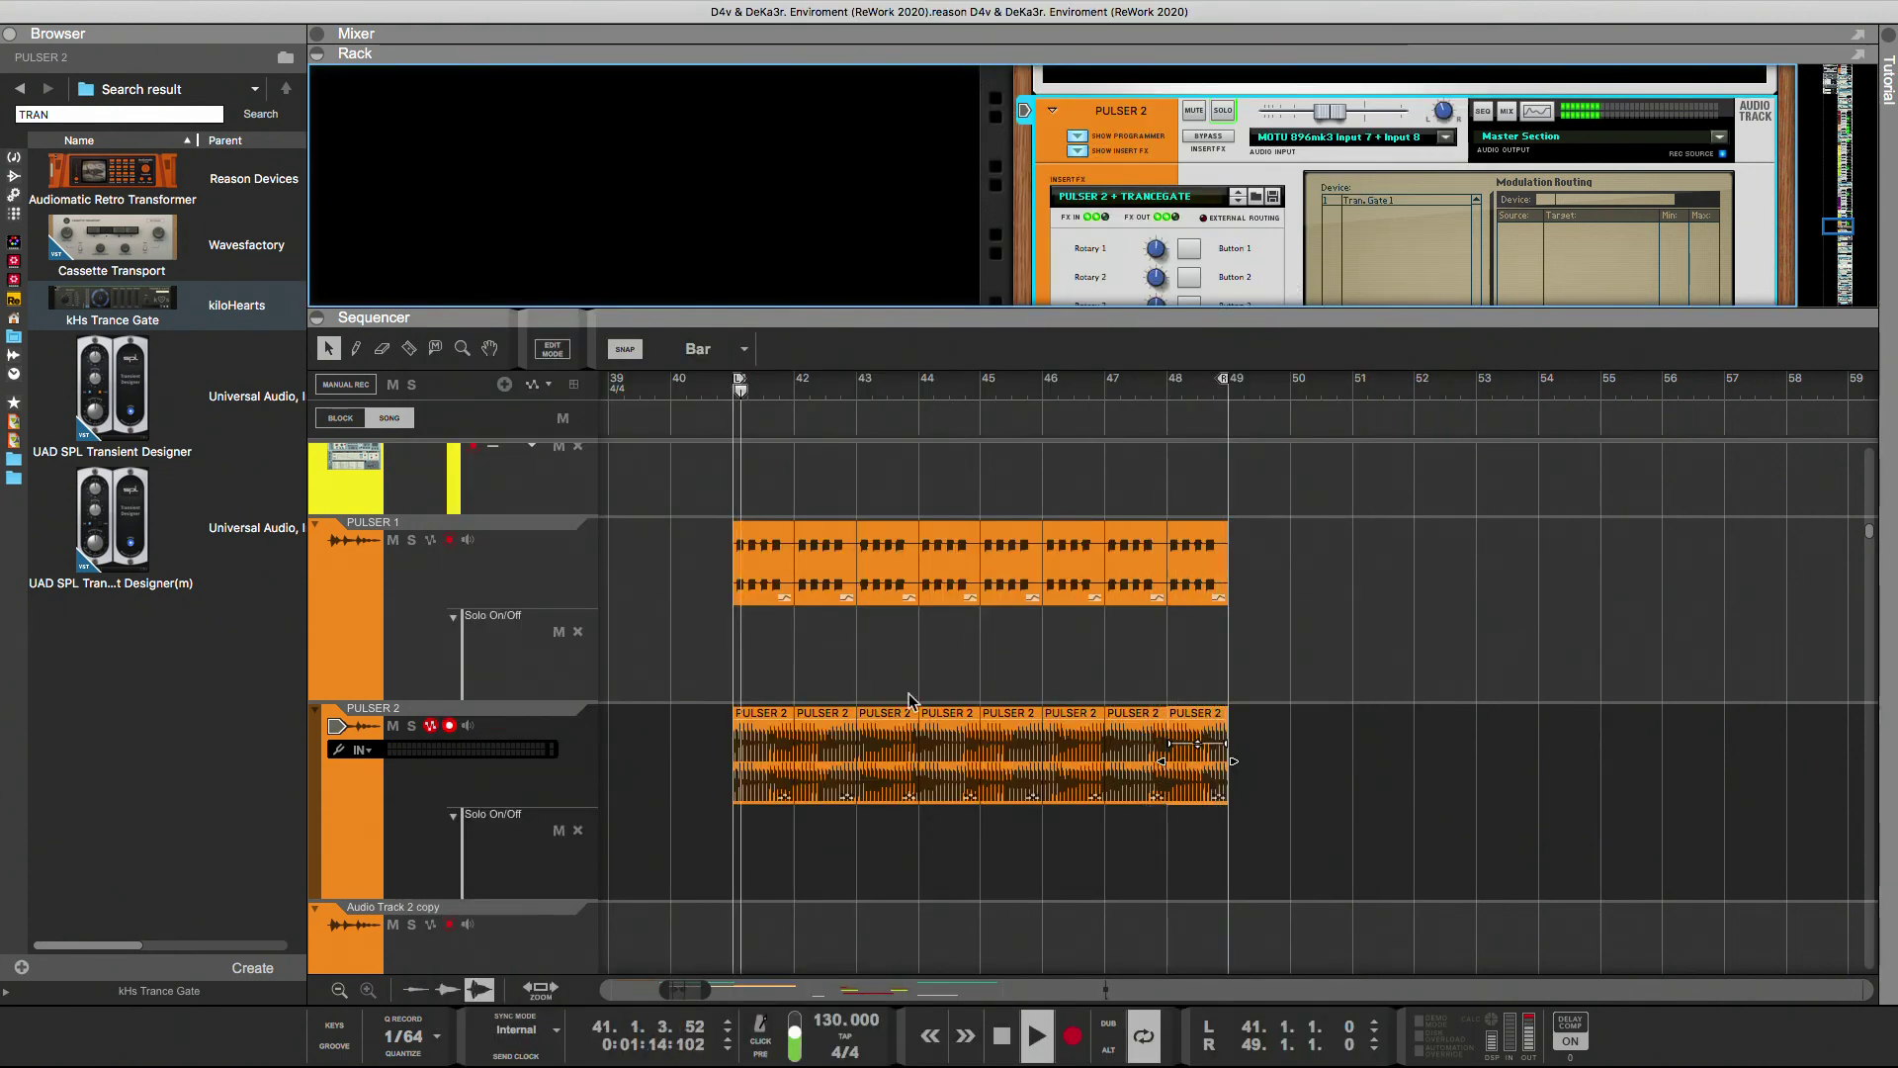
- Bounce the first PULSER 2 clip at bar 41 to a new sample
{"action": "left_click", "coordinate": [775, 797]}
{"action": "right_click", "coordinate": [768, 801]}
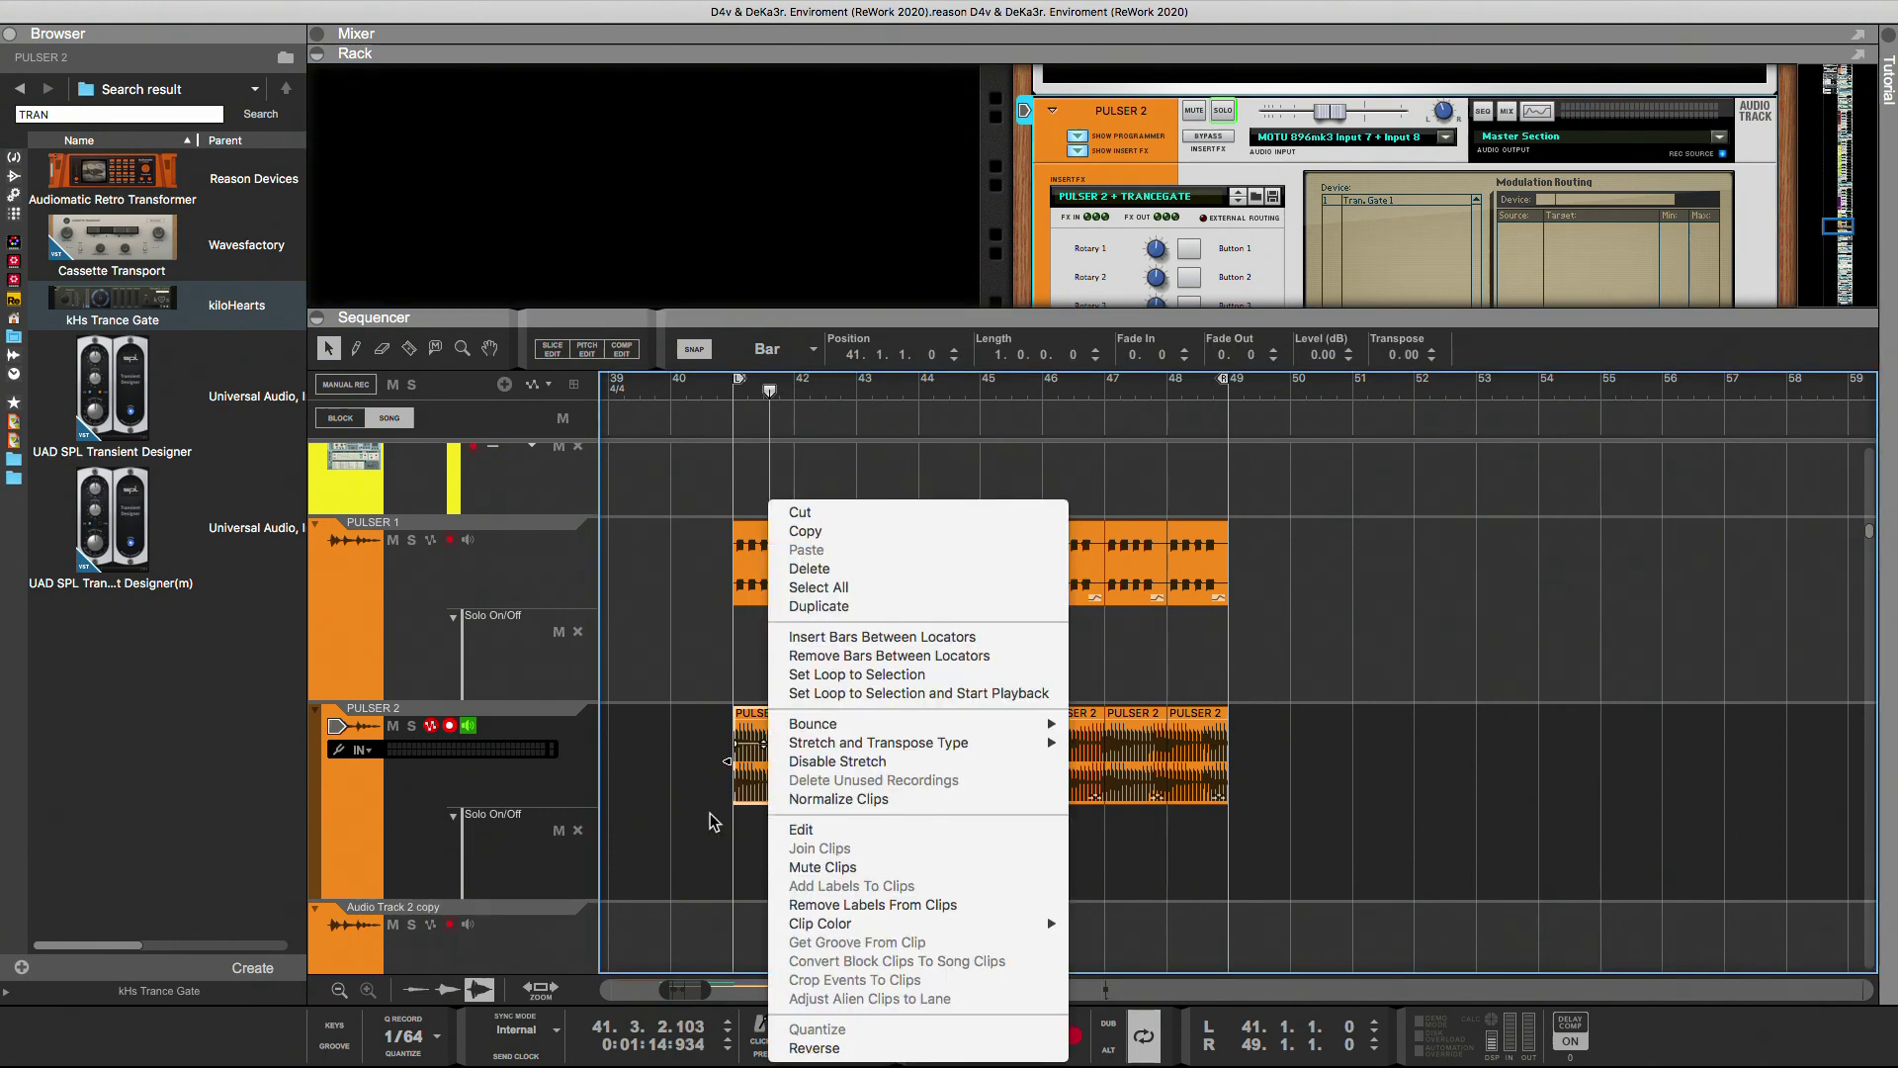
{"action": "key", "text": "Escape"}
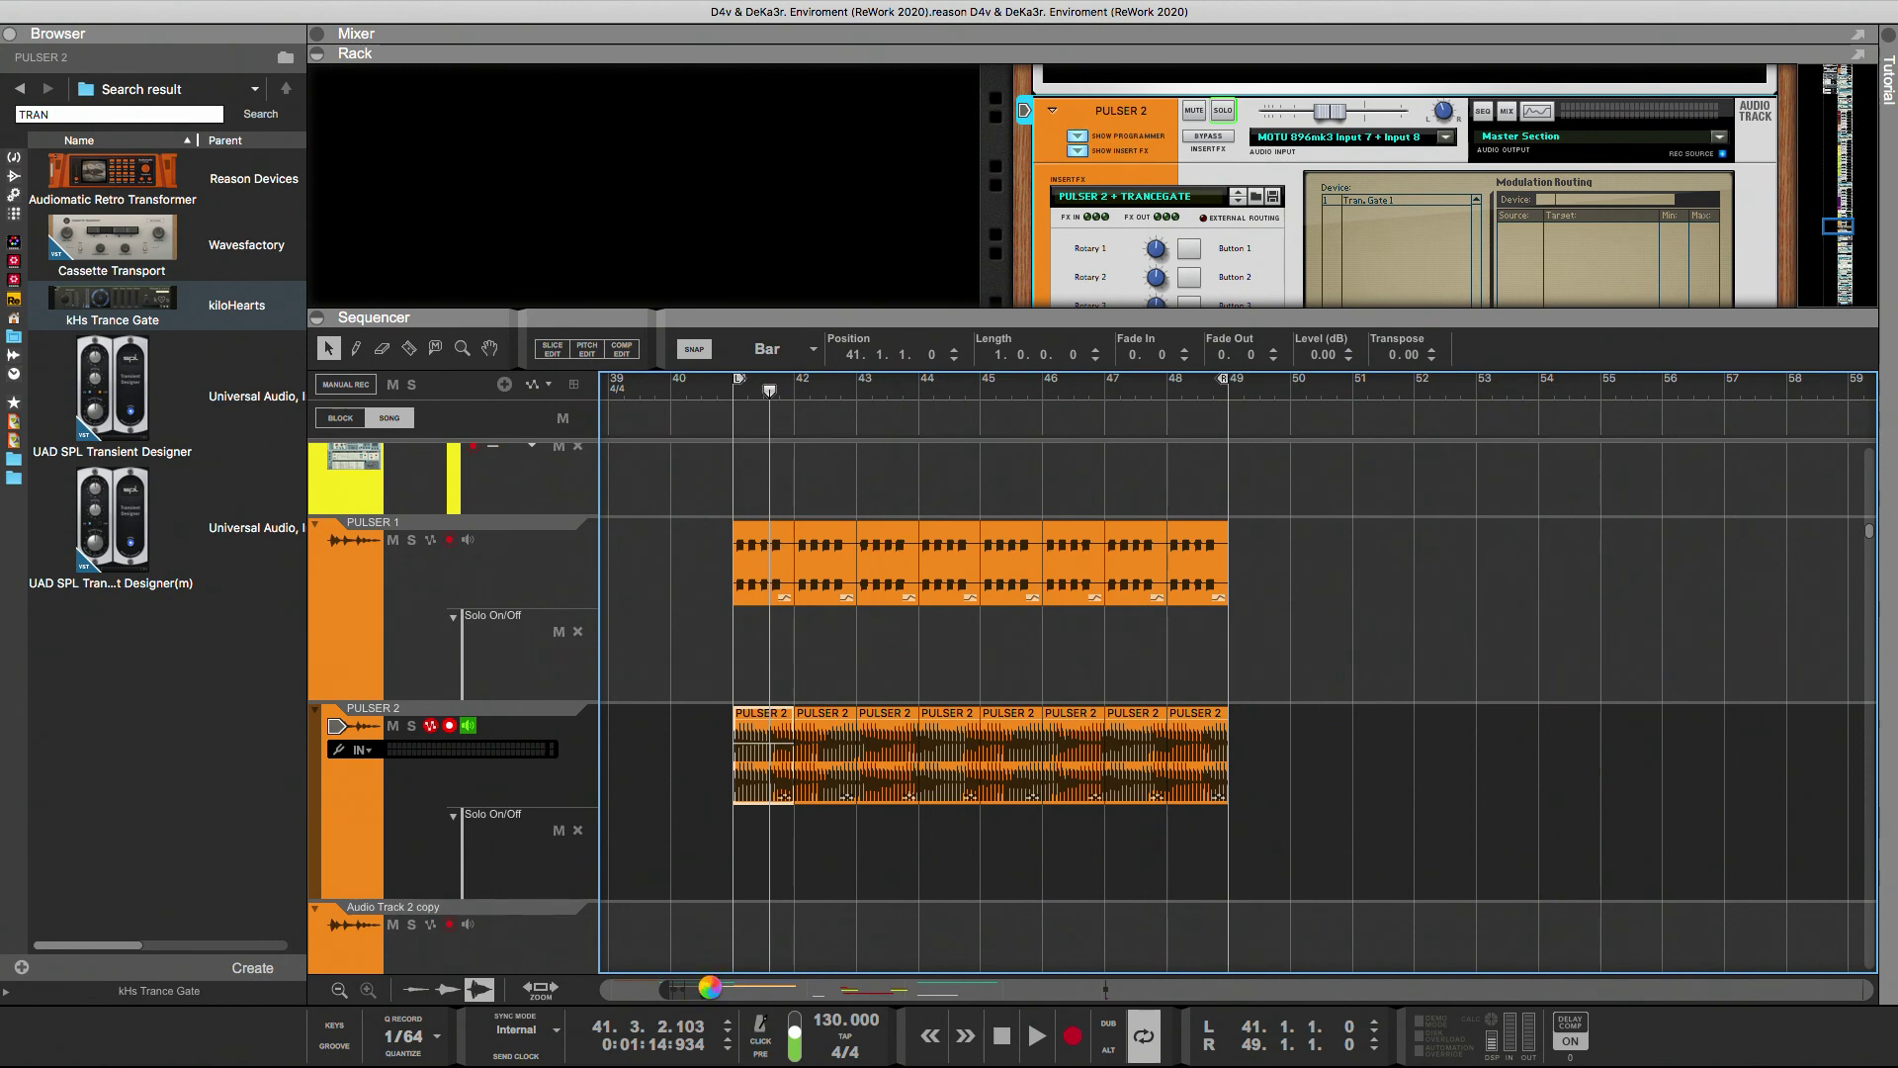
{"action": "right_click", "coordinate": [744, 799]}
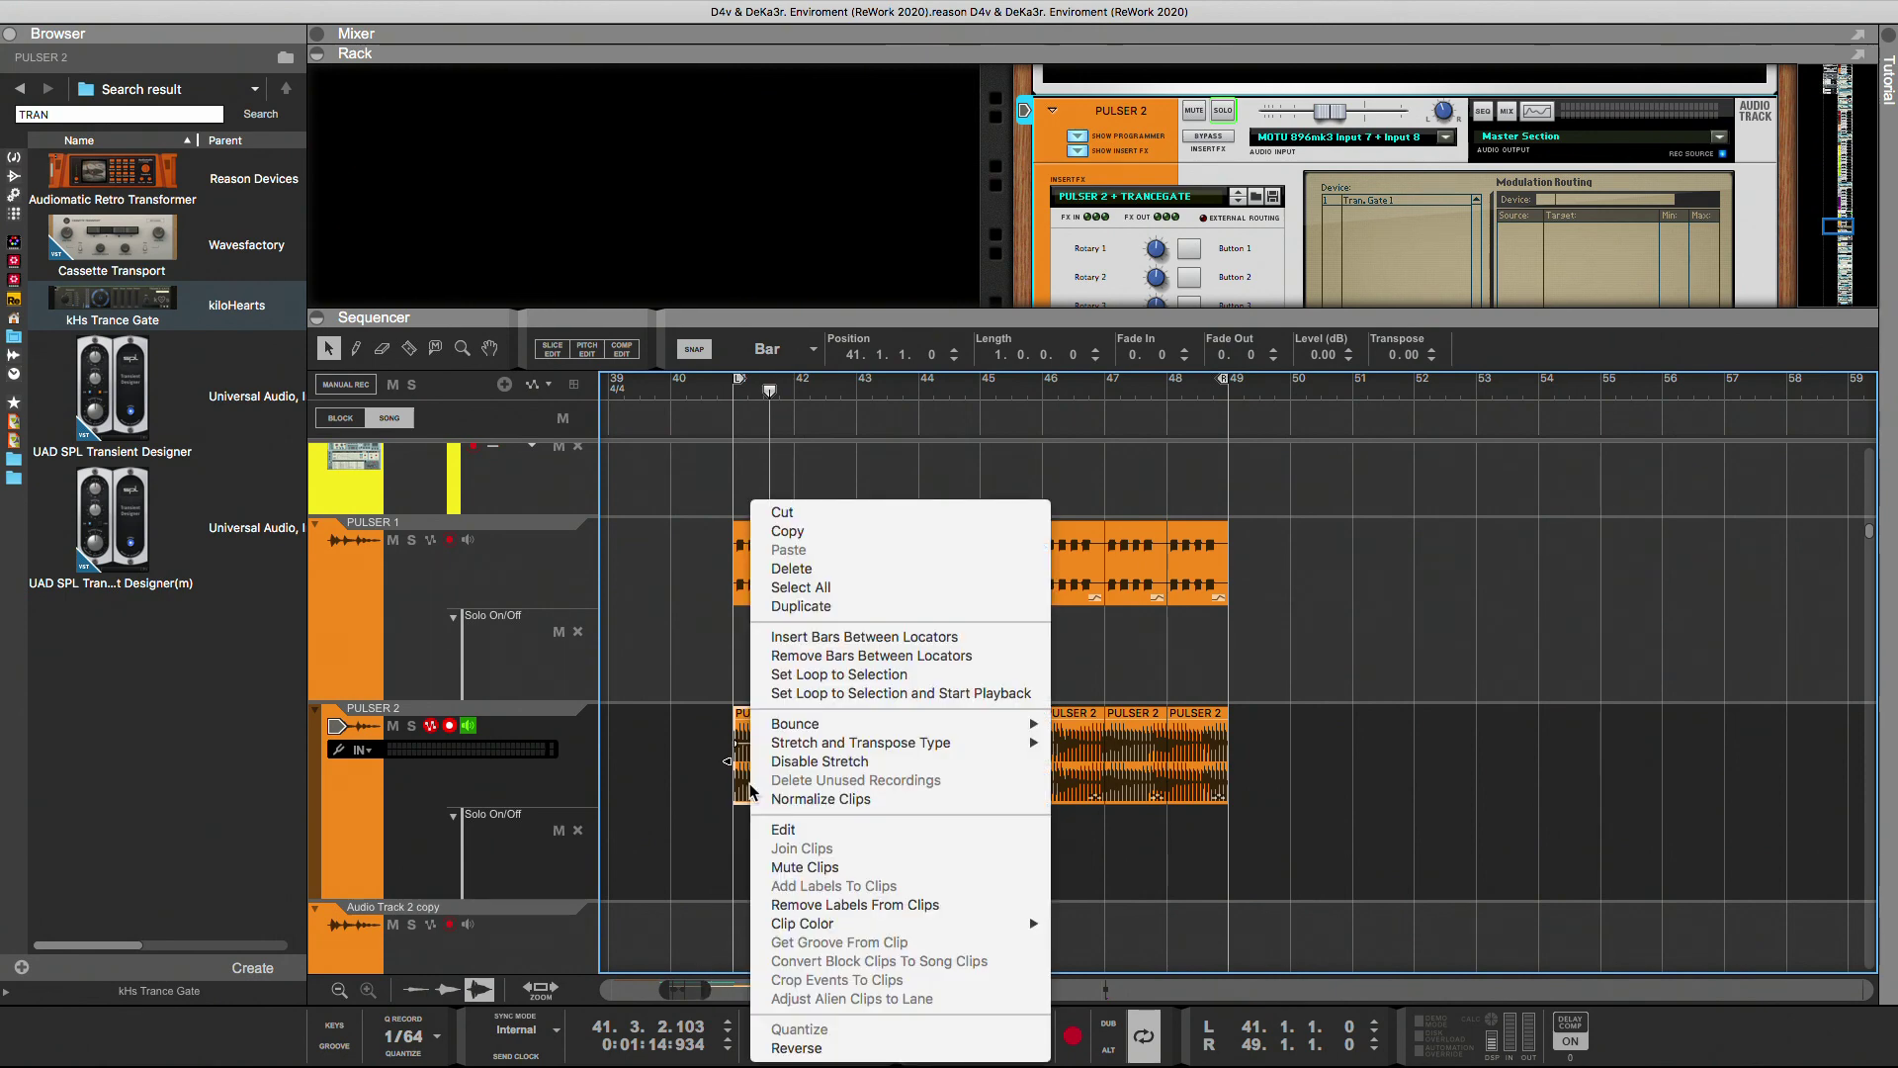
{"action": "mouse_move", "coordinate": [1018, 724]}
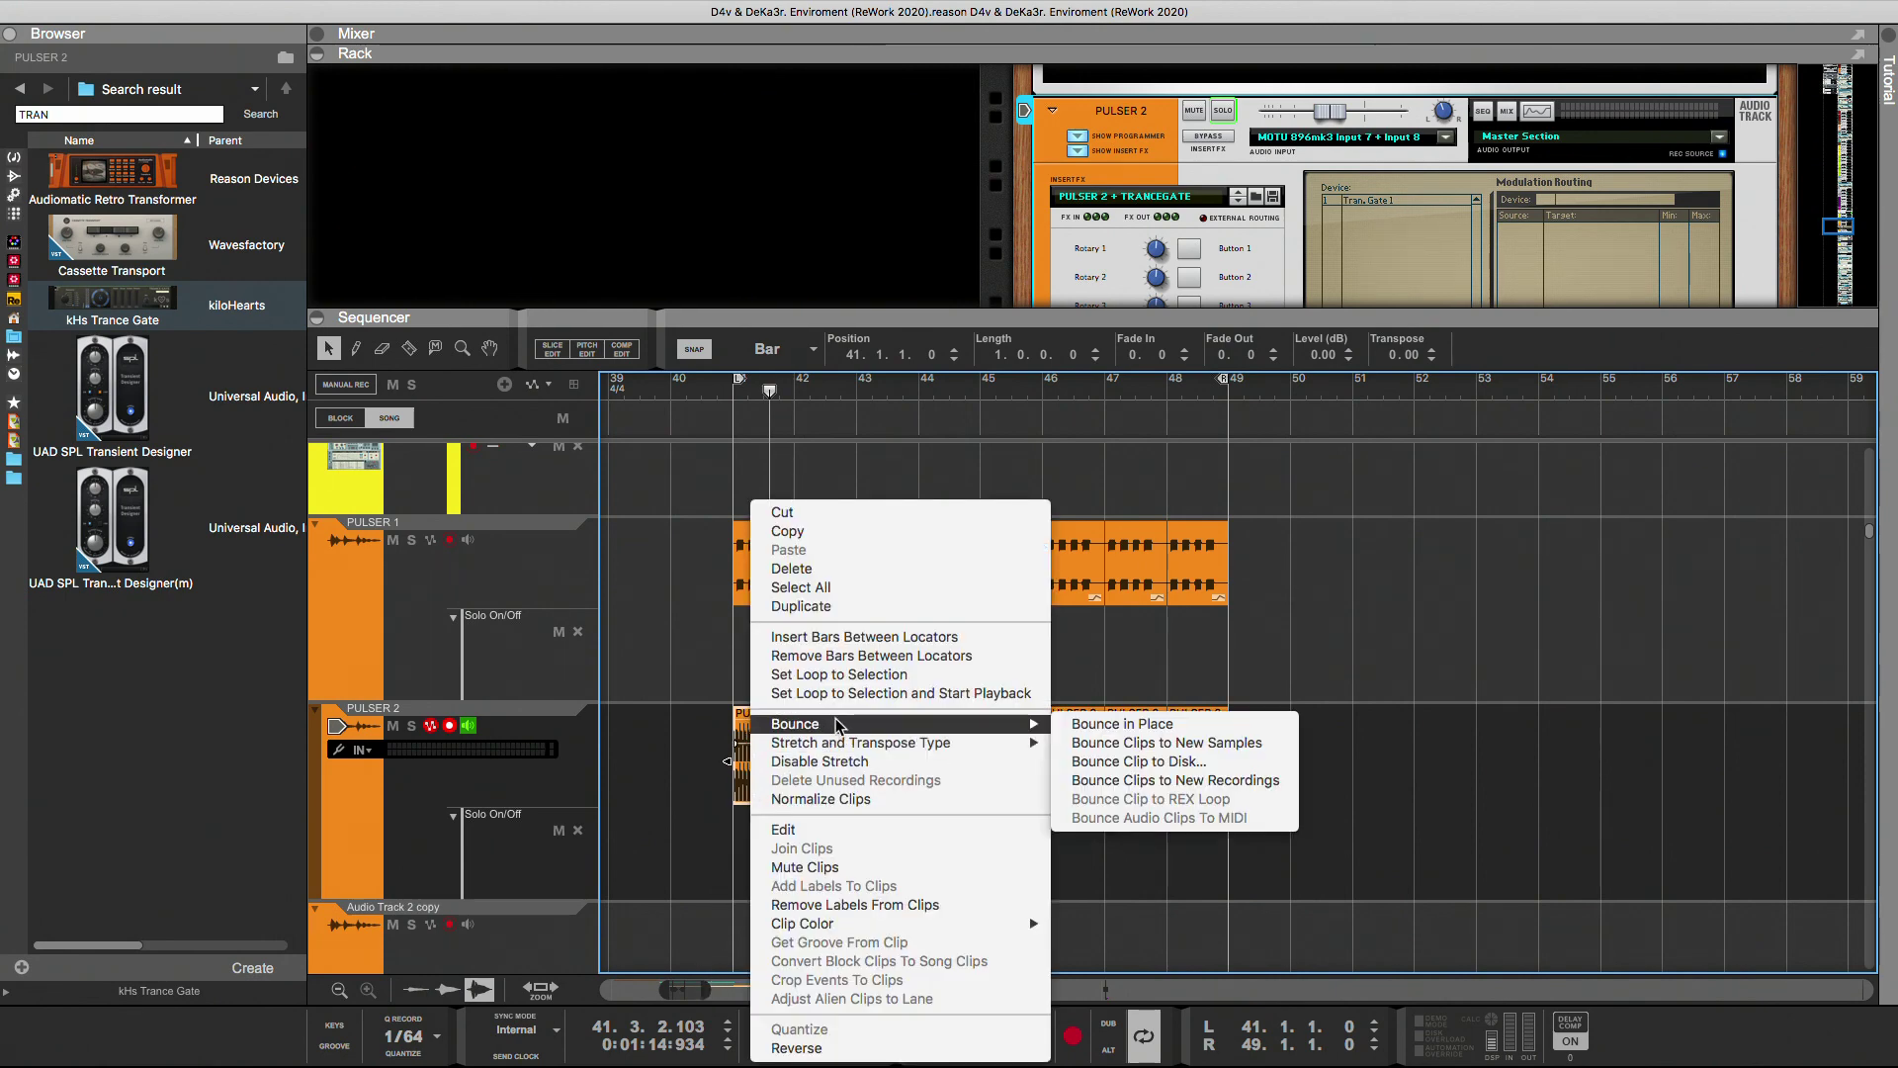
{"action": "left_click", "coordinate": [1103, 736]}
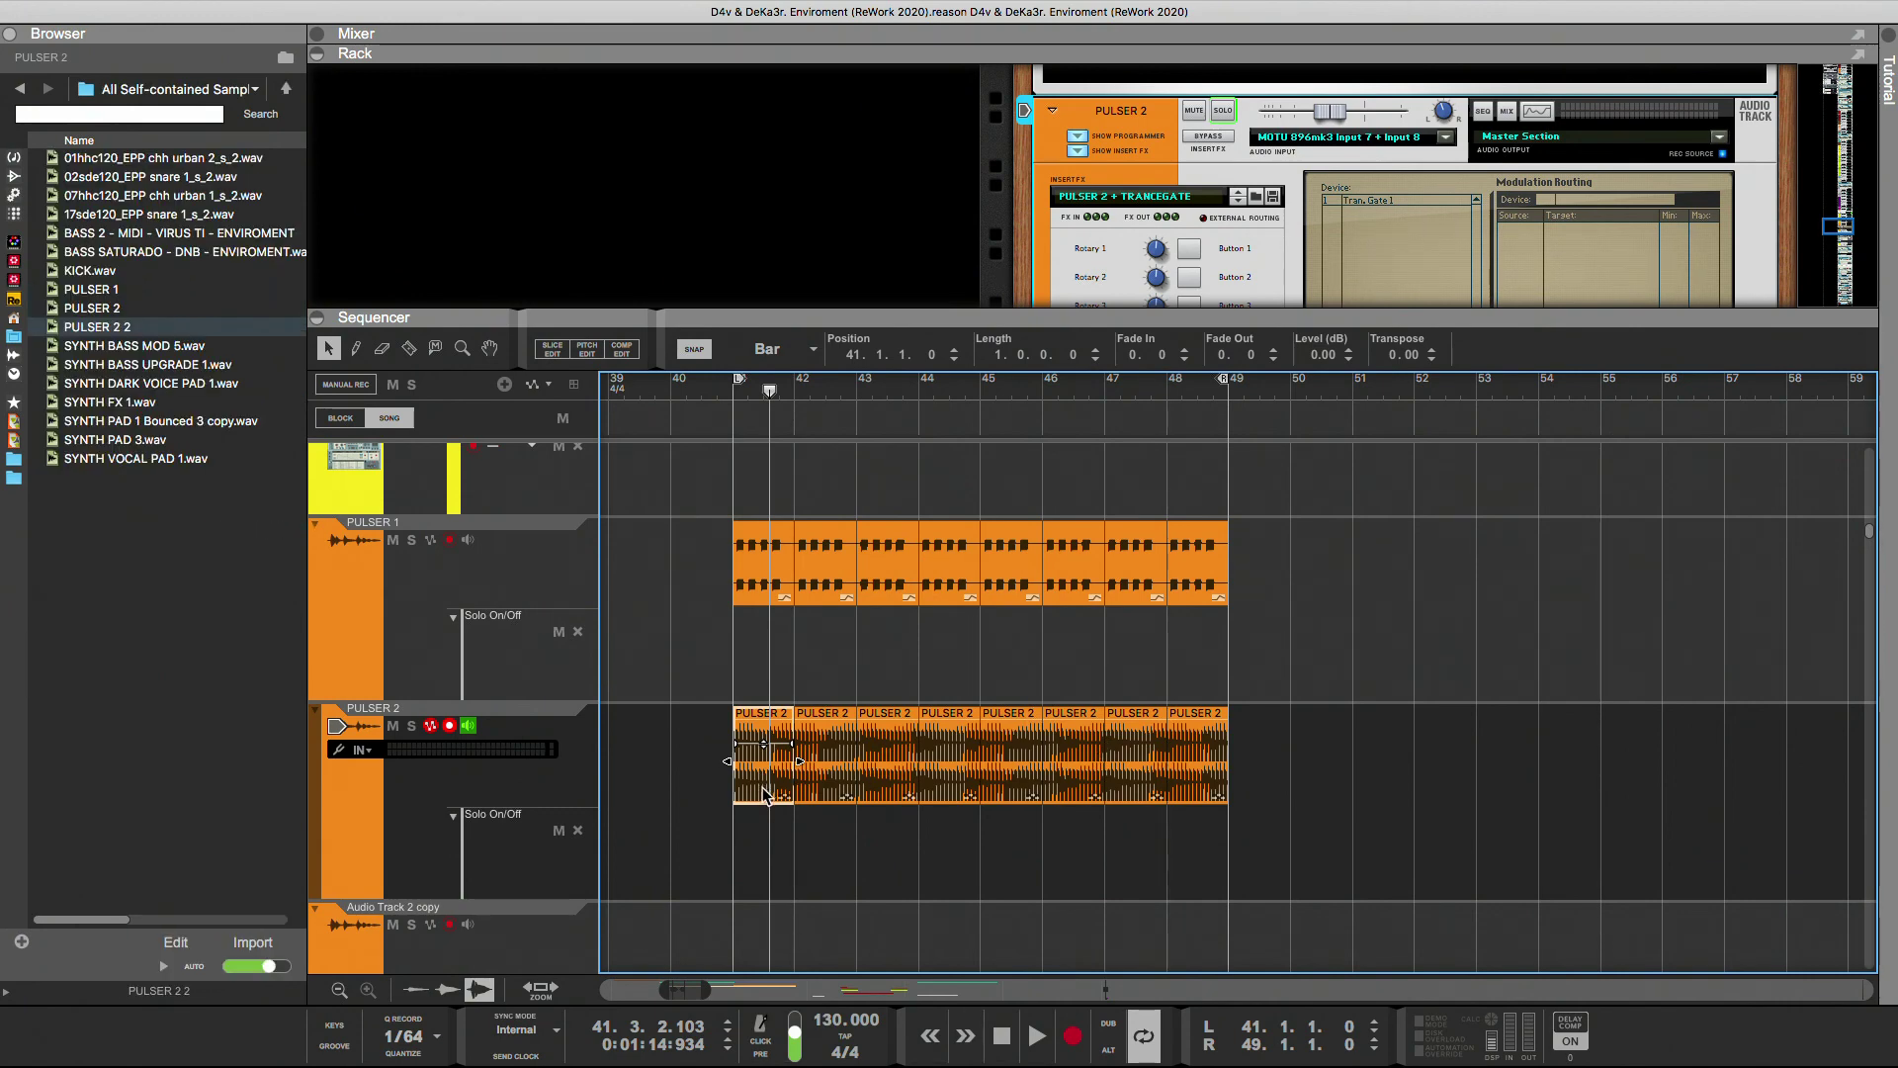
- Try placing the bounced PULSER 2 2 sample on the PULSER 2 track at bar 50, and undo the placement and the sample bounce
{"action": "mouse_move", "coordinate": [125, 328]}
{"action": "left_mouse_down"}
{"action": "mouse_move", "coordinate": [590, 581]}
{"action": "mouse_move", "coordinate": [881, 883]}
{"action": "mouse_move", "coordinate": [768, 865]}
{"action": "mouse_move", "coordinate": [1280, 811]}
{"action": "left_mouse_up"}
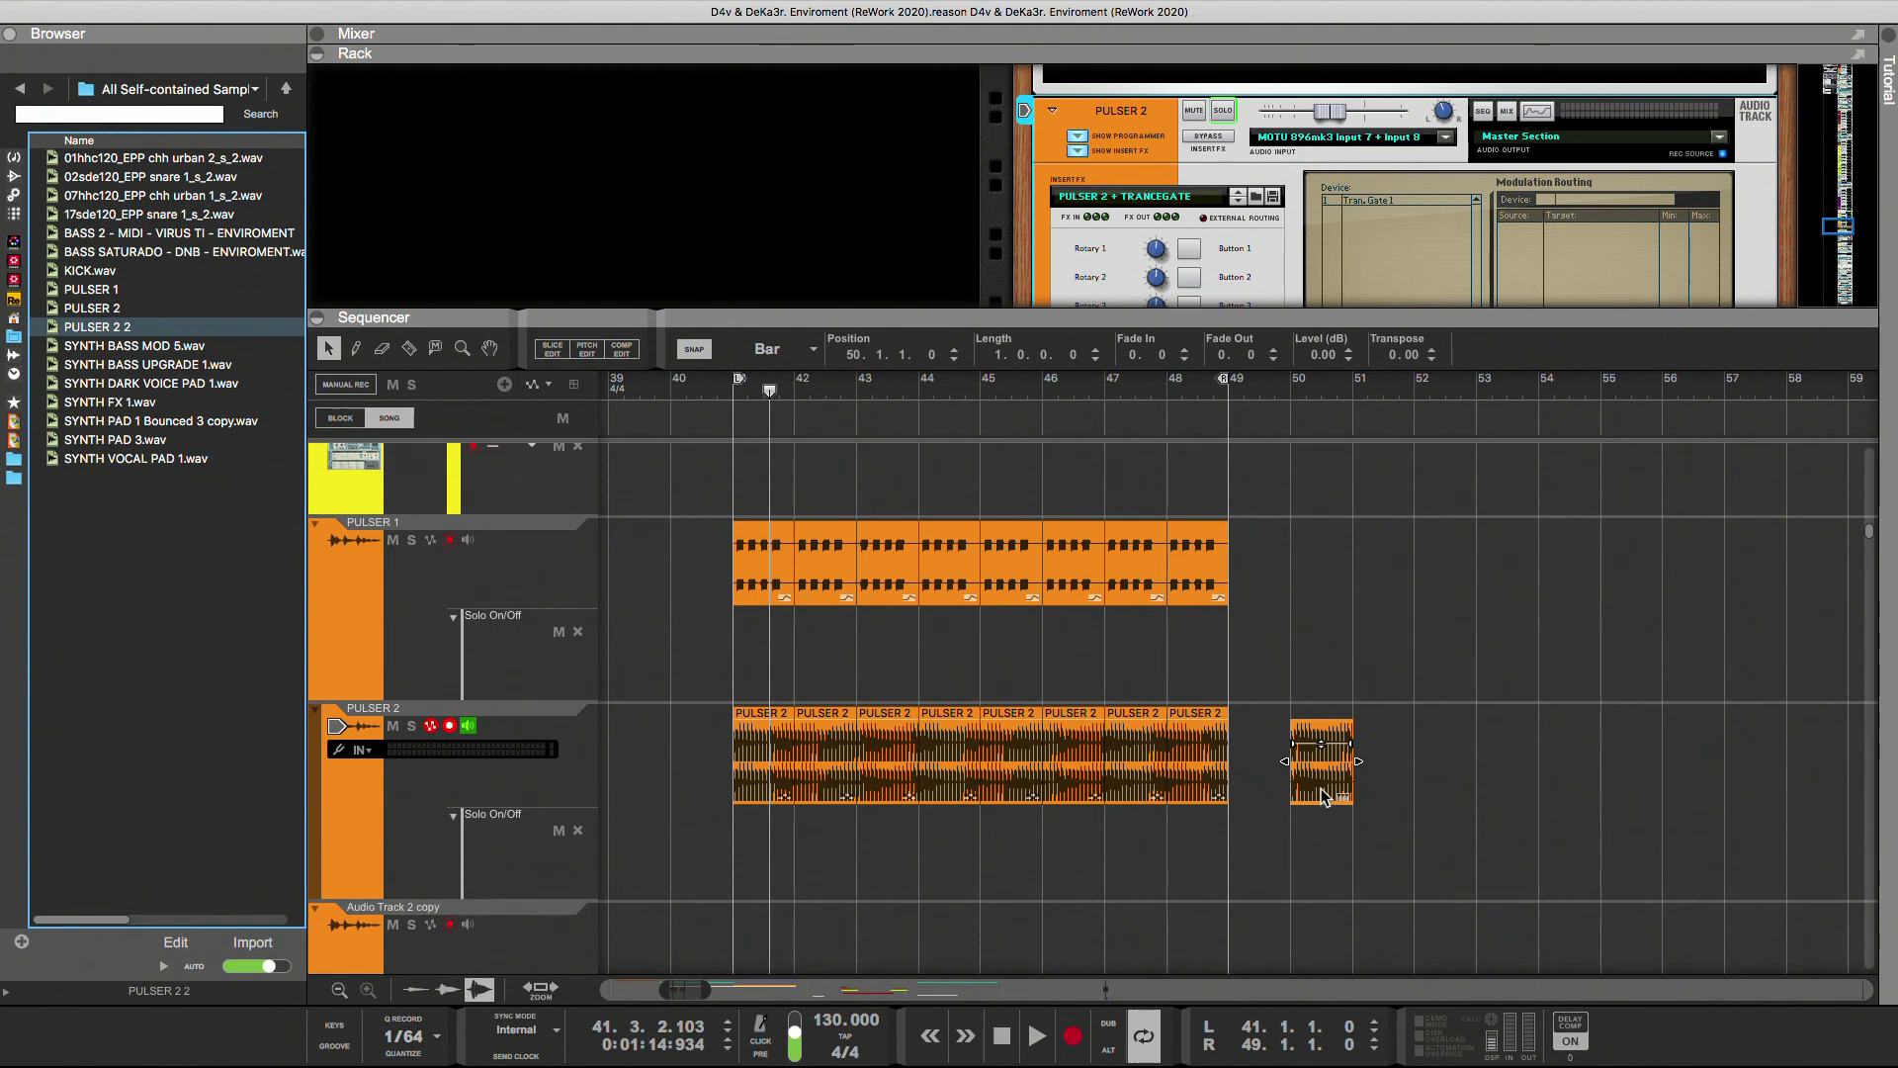
{"action": "left_click", "coordinate": [1323, 795]}
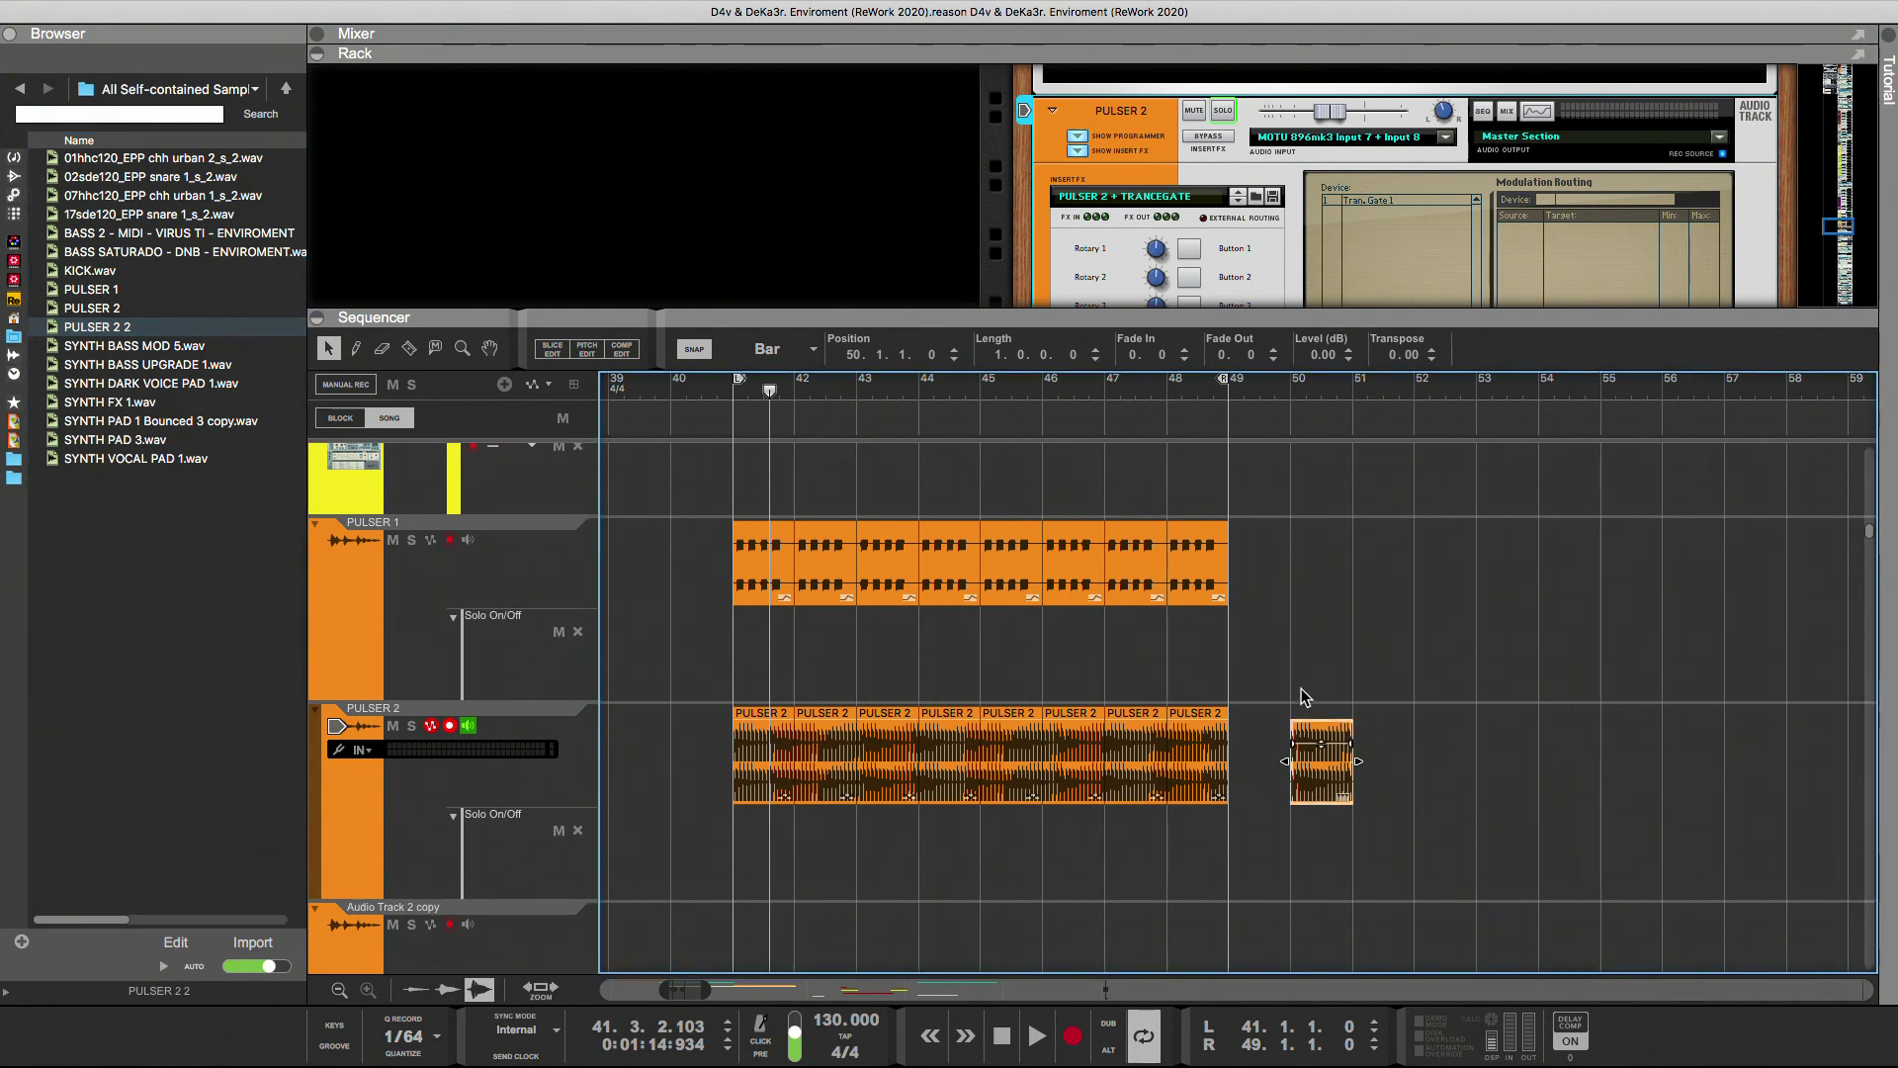
{"action": "left_click_drag", "start_coordinate": [1317, 776], "coordinate": [734, 776]}
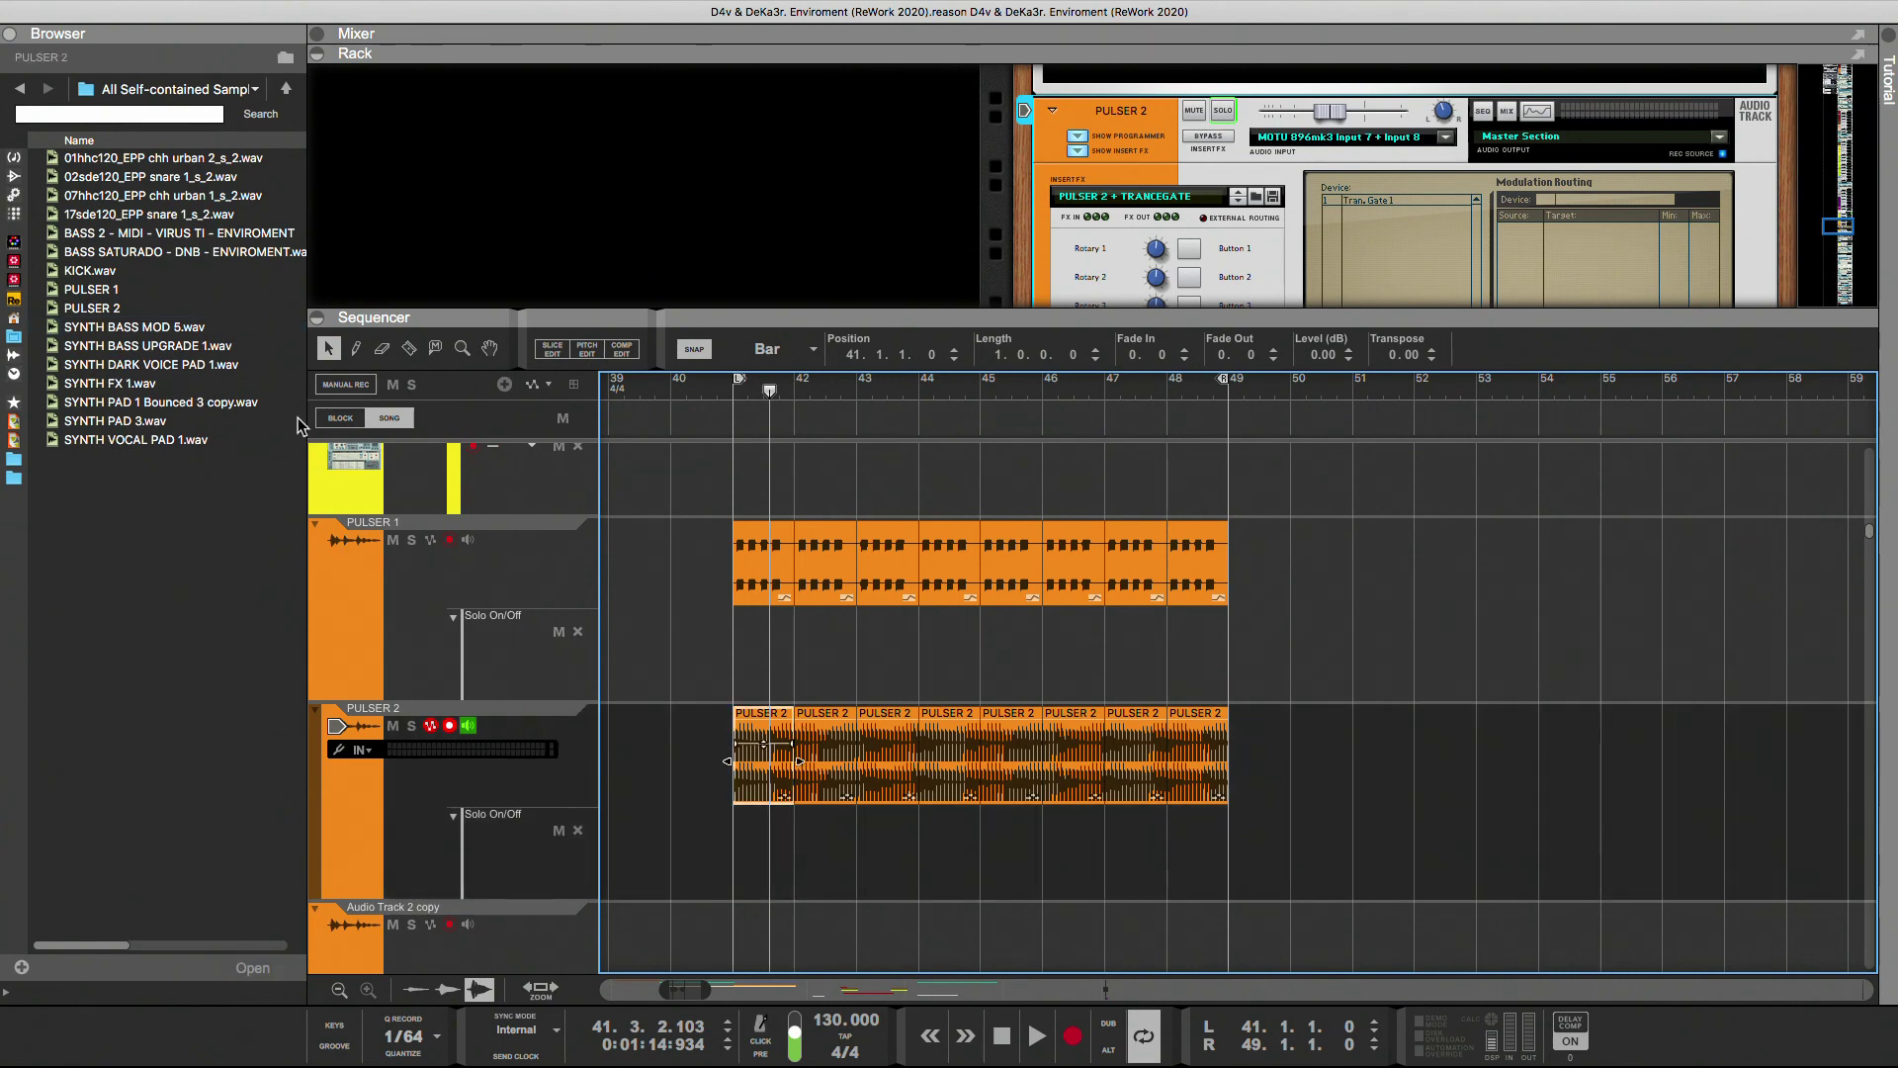
- Bounce the first PULSER 2 clip at bar 41 in place
{"action": "right_click", "coordinate": [778, 781]}
{"action": "mouse_move", "coordinate": [840, 725]}
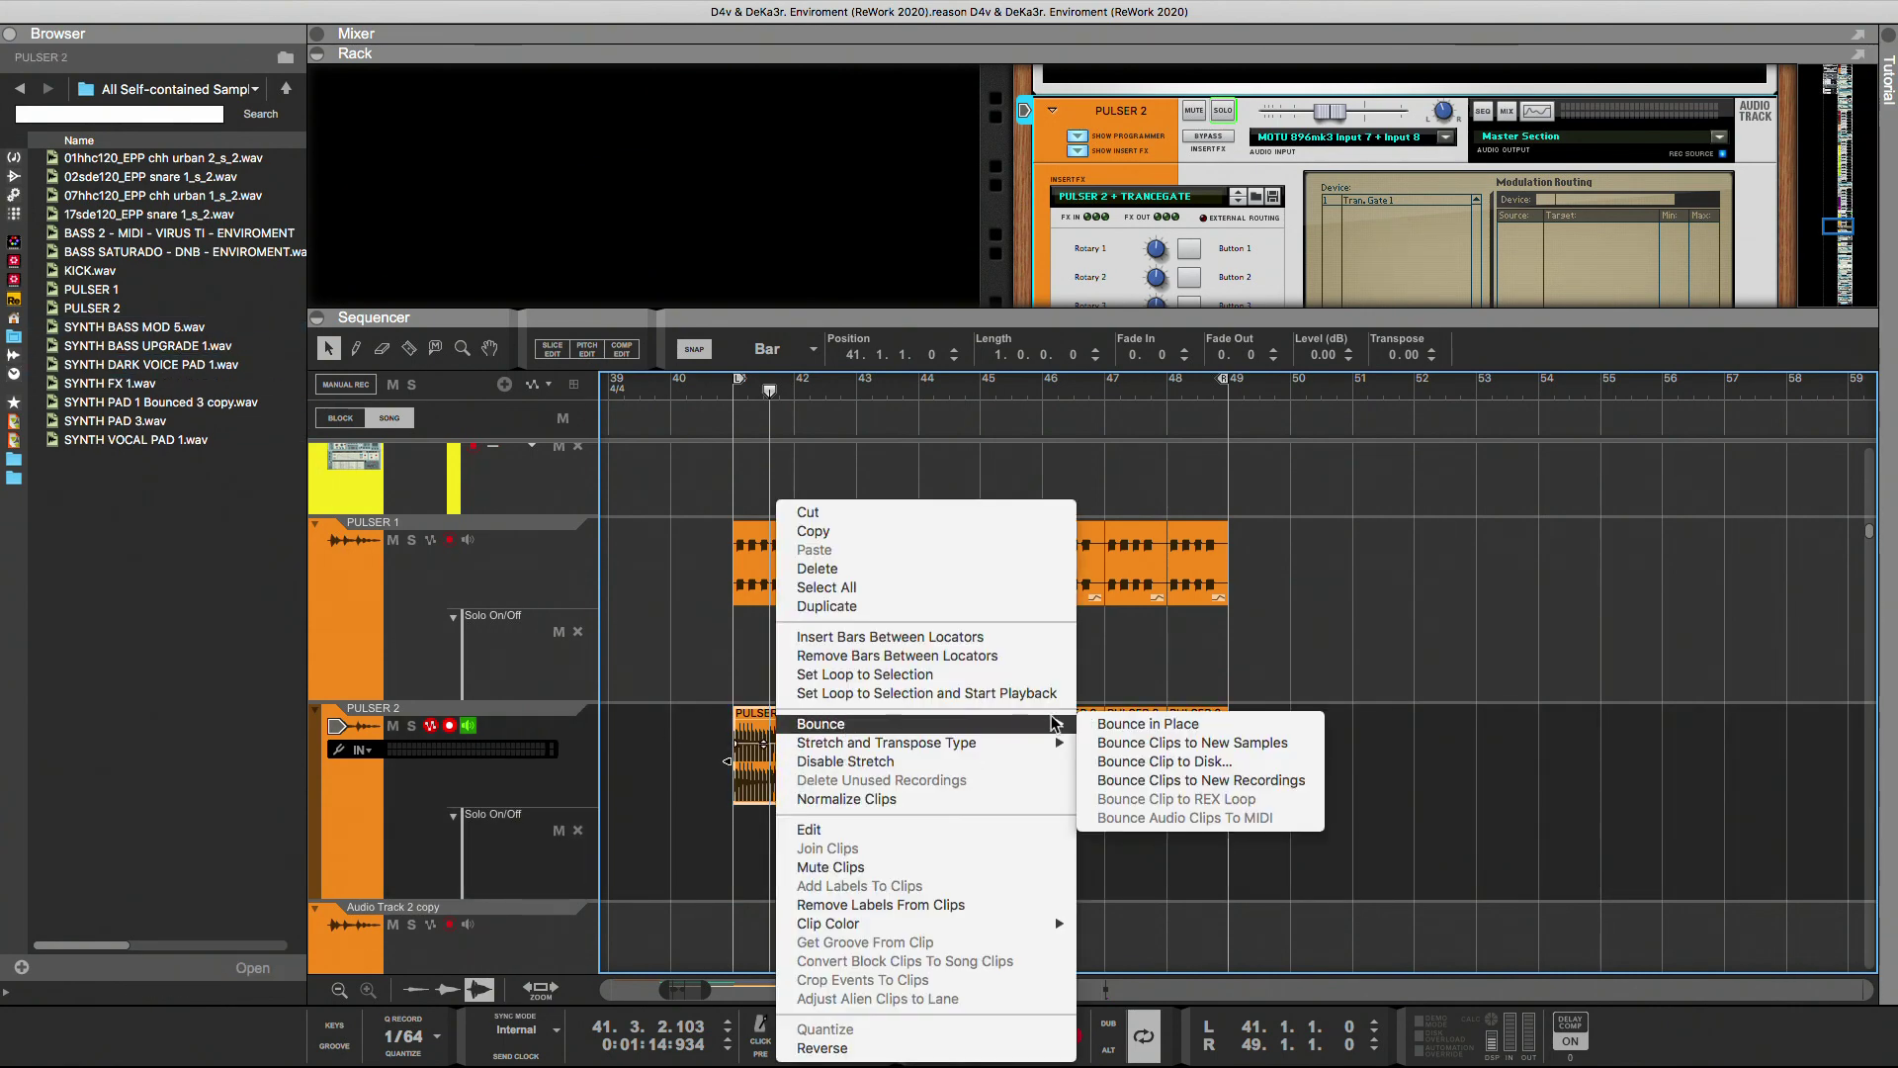
{"action": "left_click", "coordinate": [1193, 721]}
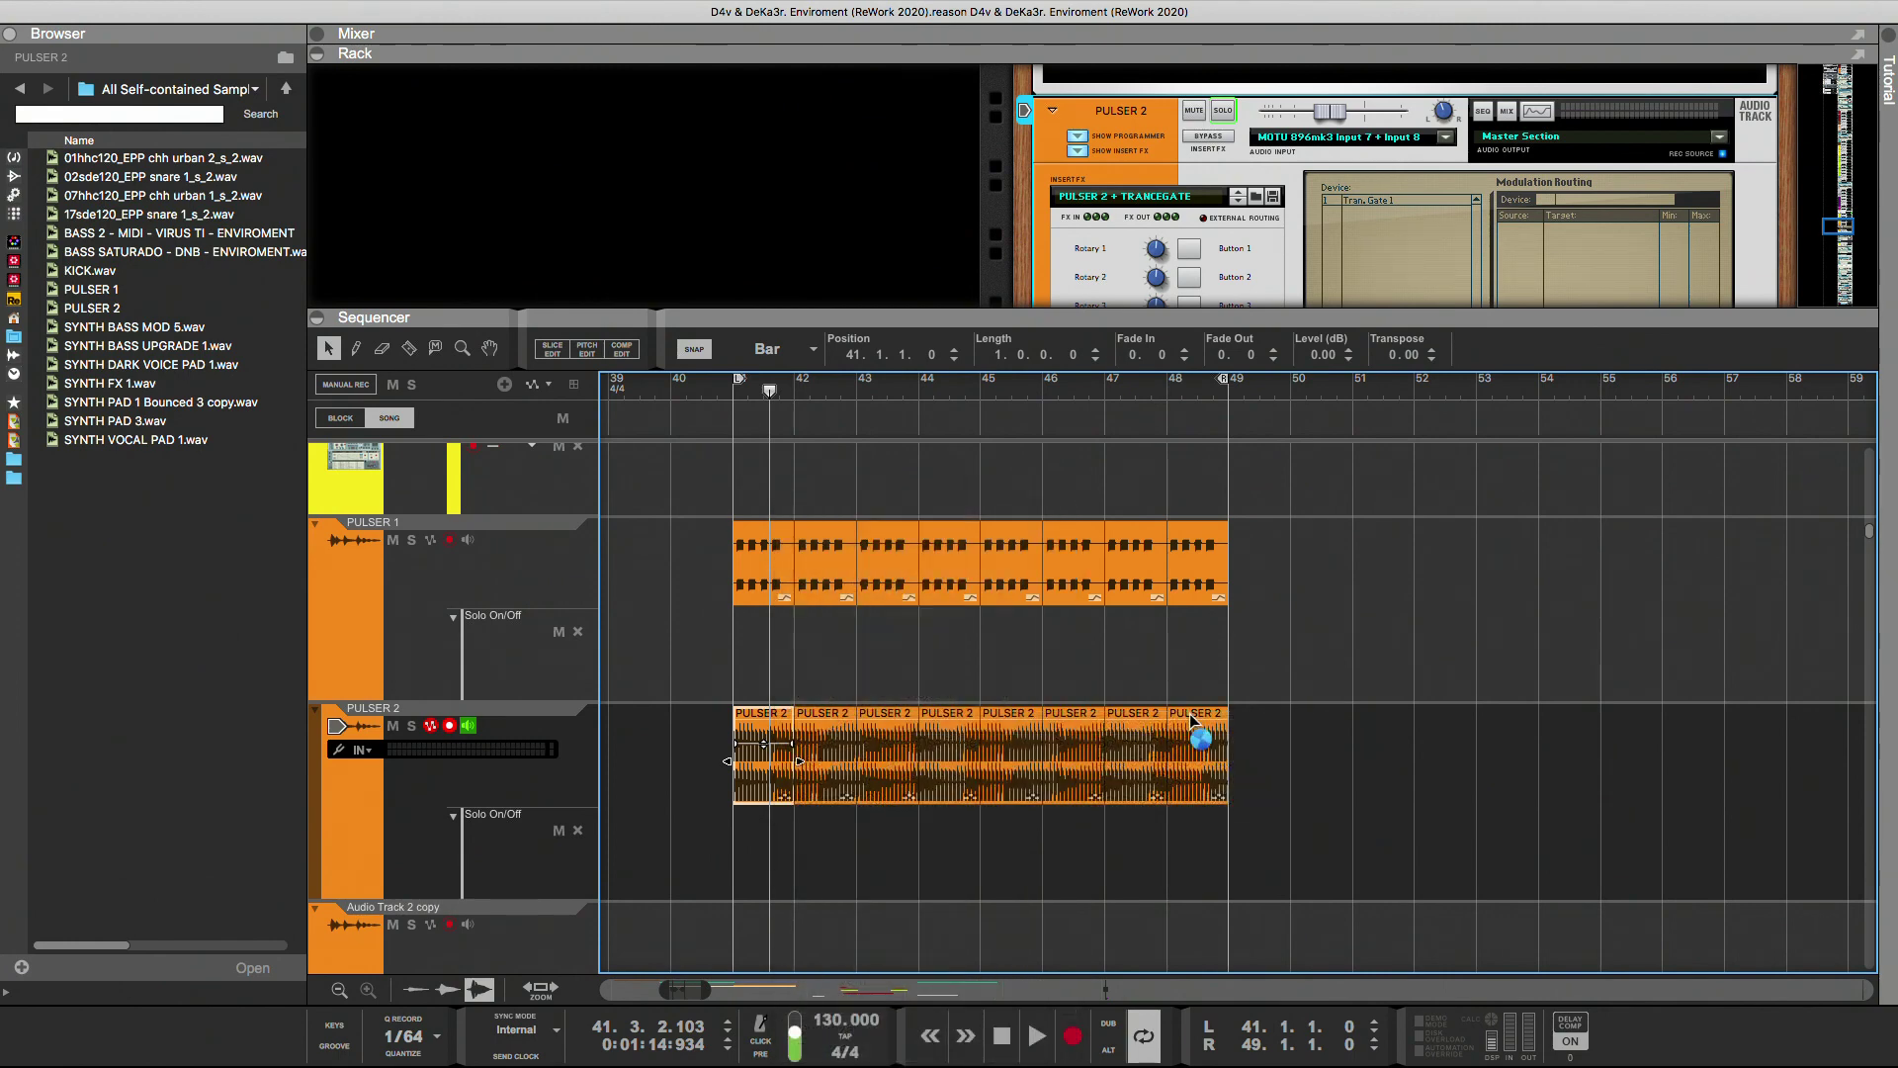